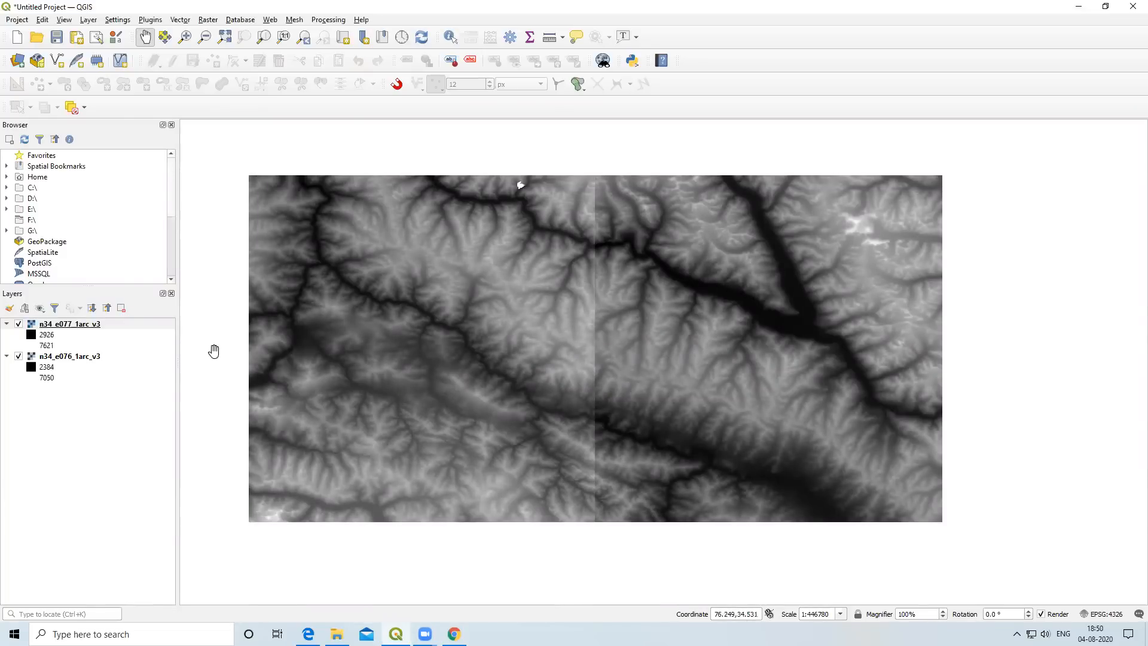
Examine the two adjacent elevation tiles by toggling each layer's visibility and inspecting the seam between them.
{"action": "left_click", "coordinate": [18, 324]}
{"action": "left_click", "coordinate": [18, 324]}
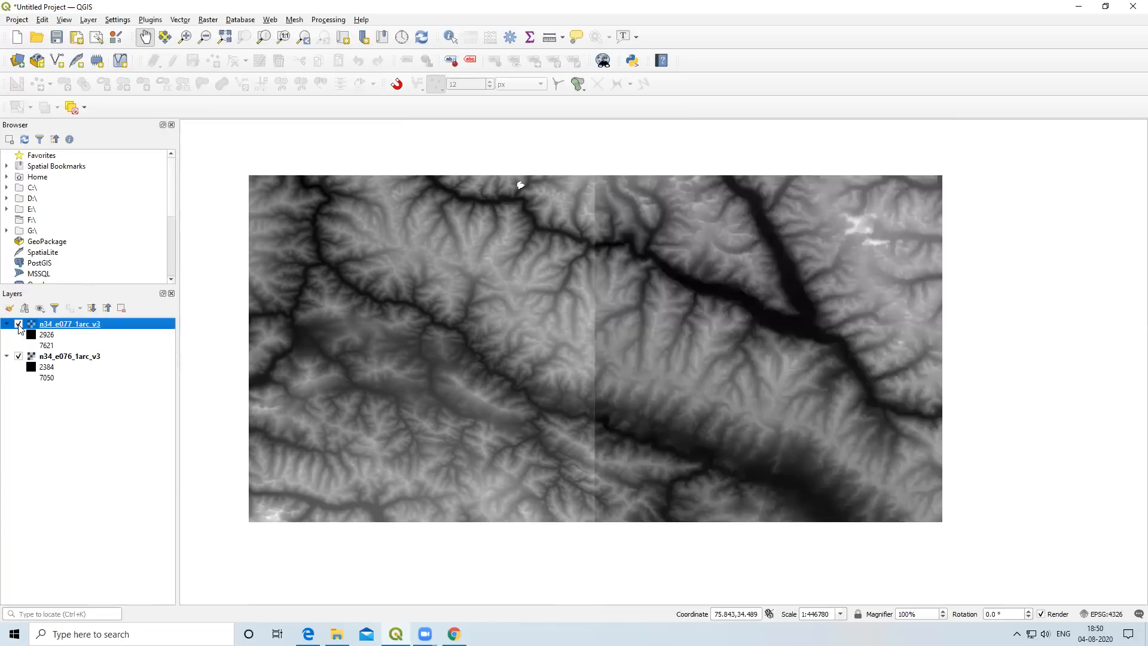
{"action": "left_click", "coordinate": [19, 357]}
{"action": "left_click", "coordinate": [18, 357]}
{"action": "left_click_drag", "start_coordinate": [589, 326], "coordinate": [595, 307]}
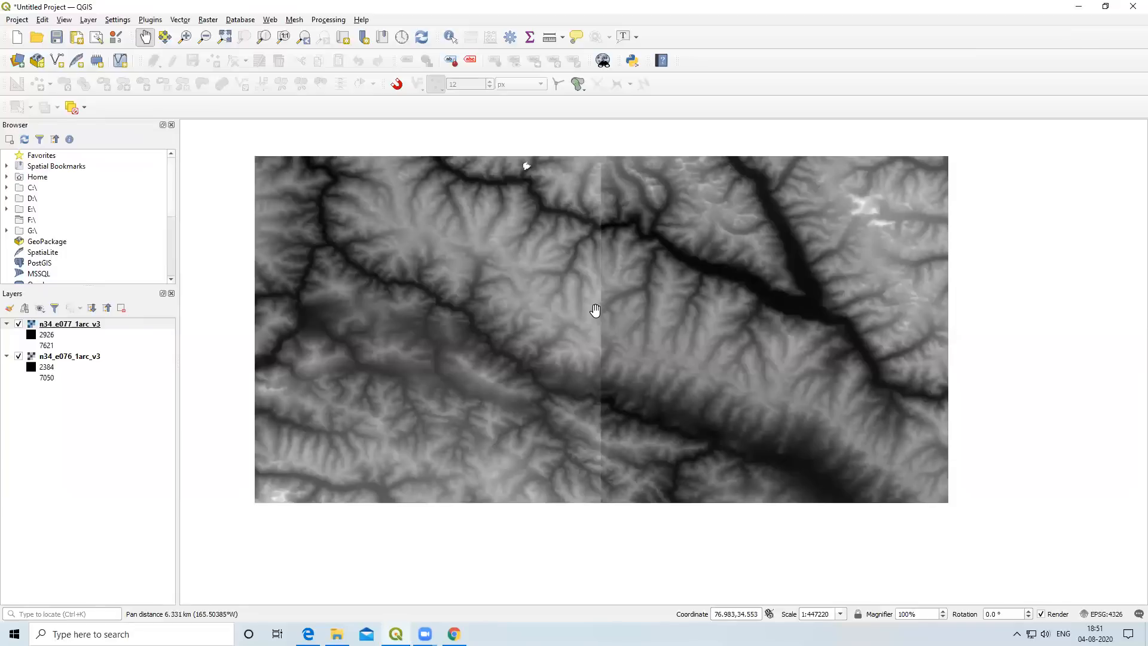
{"action": "scroll", "coordinate": [595, 307], "scroll_direction": "up", "scroll_amount": 1}
{"action": "scroll", "coordinate": [594, 308], "scroll_direction": "down", "scroll_amount": 2}
{"action": "scroll", "coordinate": [597, 300], "scroll_direction": "up", "scroll_amount": 1}
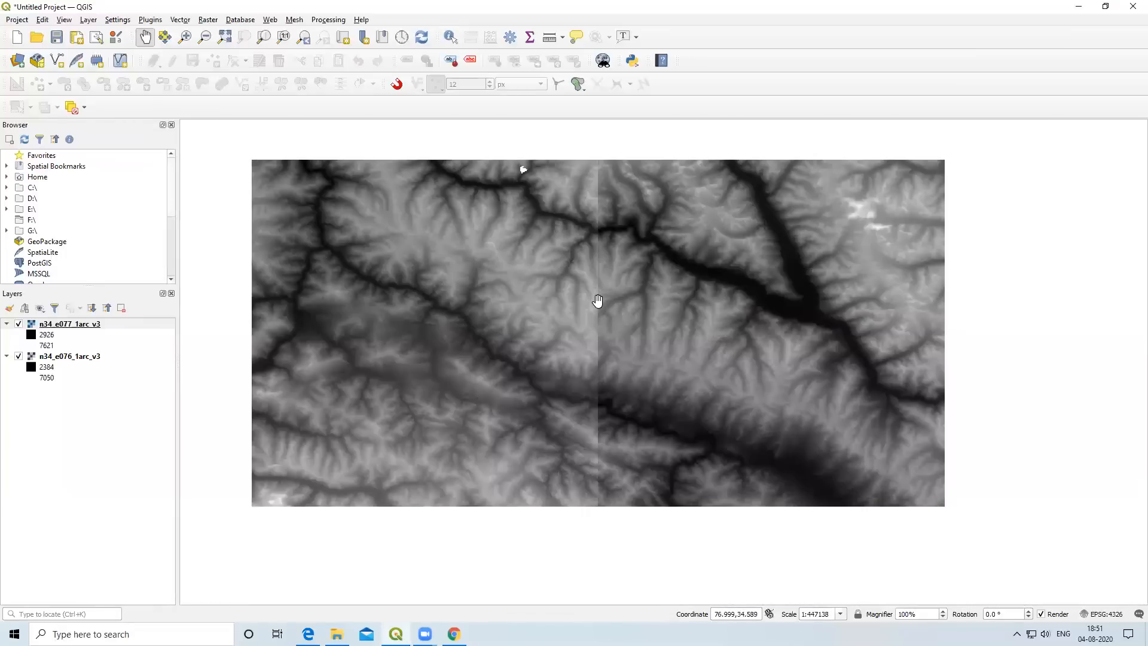
{"action": "scroll", "coordinate": [566, 281], "scroll_direction": "up", "scroll_amount": 1}
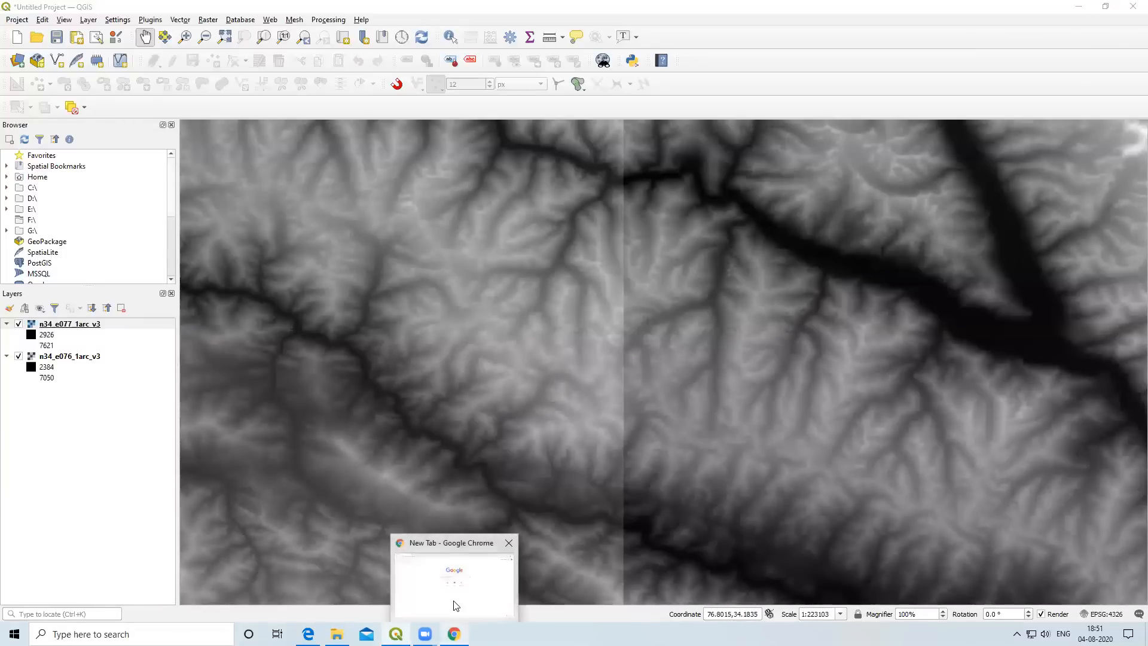
Switch to Chrome, search Google for "usgs earth explorer" and open the EarthExplorer - USGS site.
{"action": "left_click", "coordinate": [454, 634]}
{"action": "left_click", "coordinate": [472, 233]}
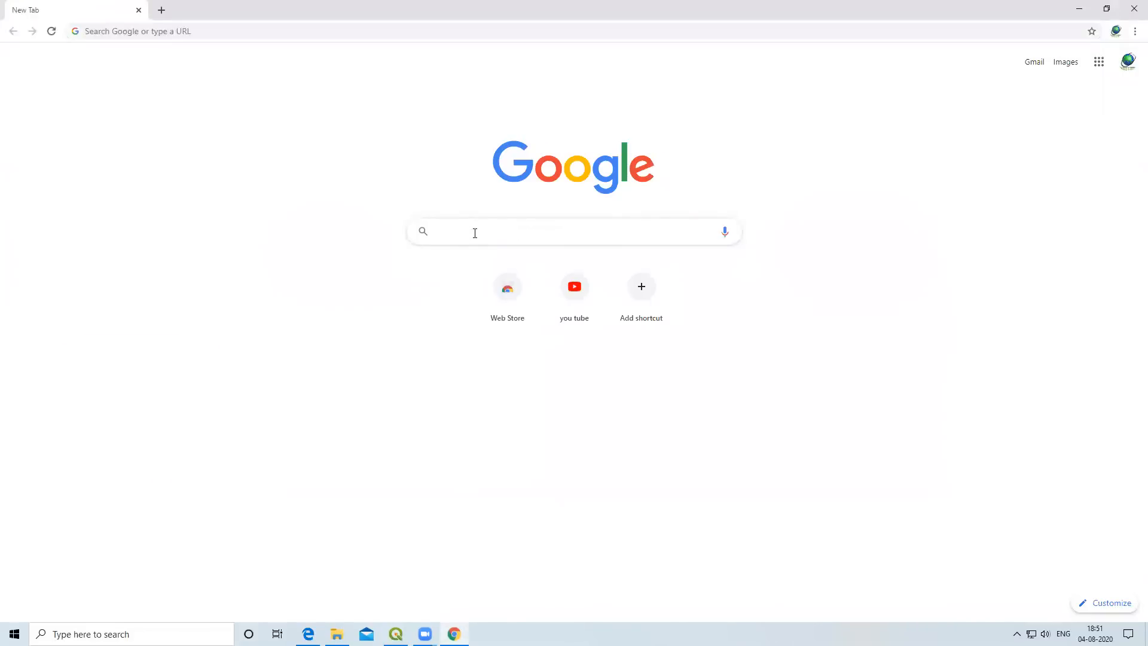
{"action": "type", "text": "usgs e"}
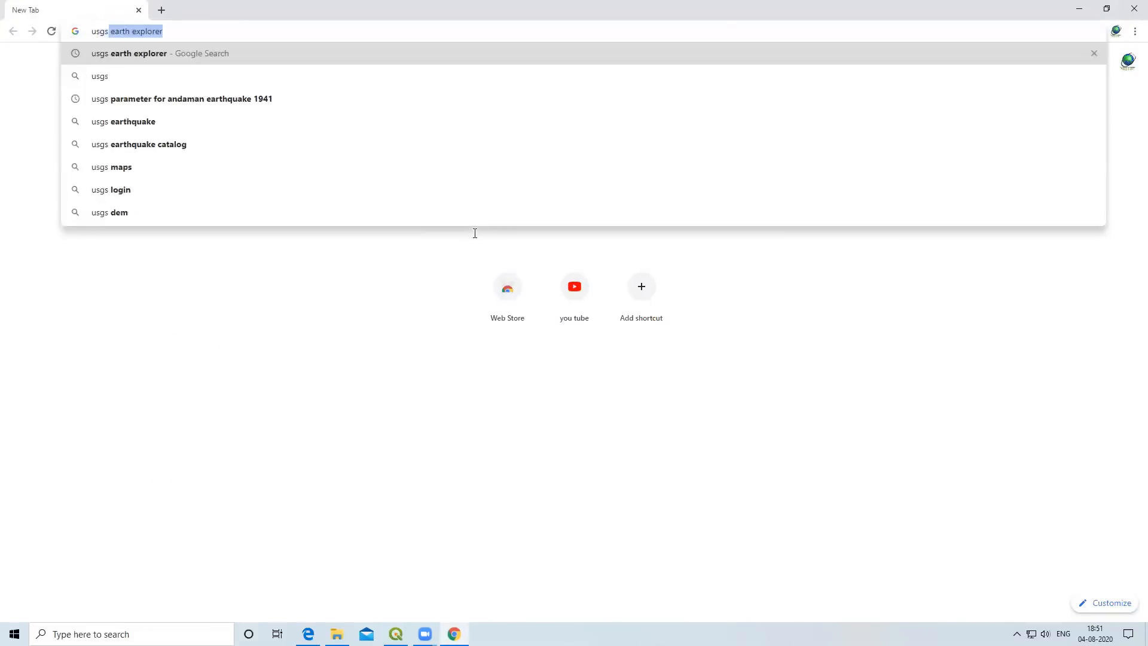
{"action": "type", "text": "arth"}
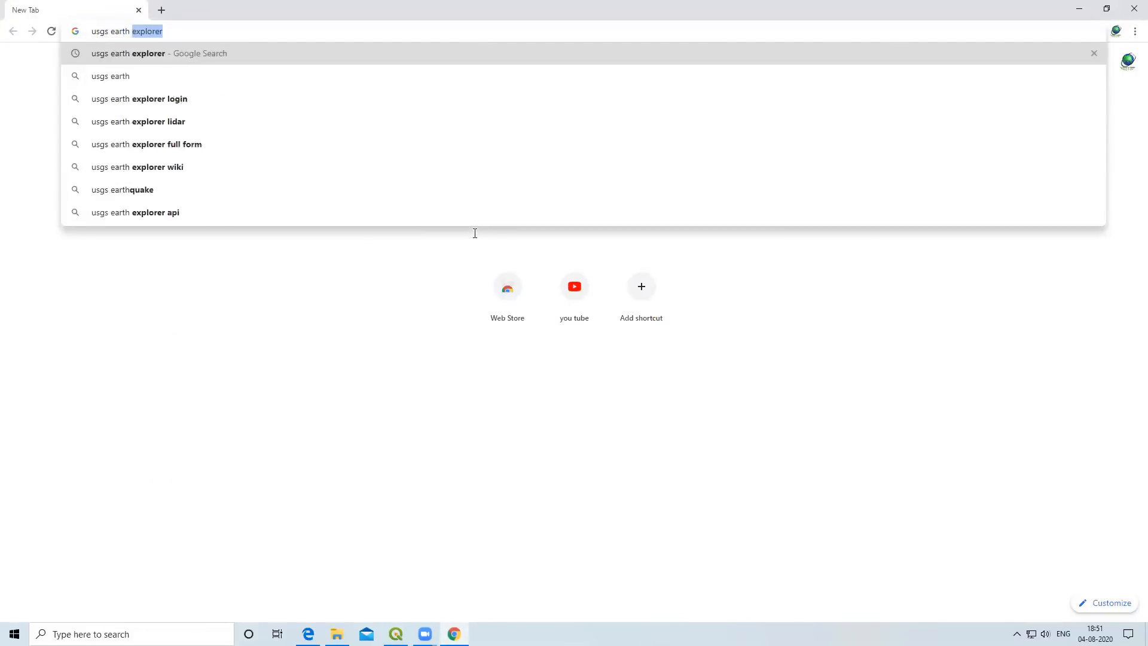
{"action": "left_click", "coordinate": [171, 53]}
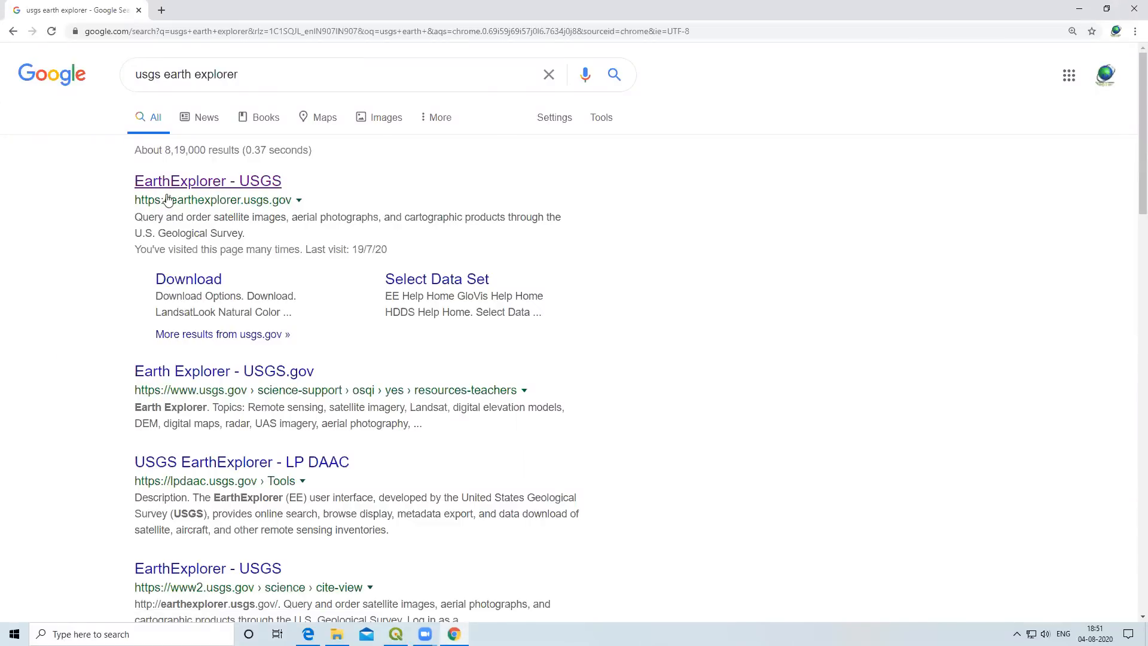
{"action": "left_click", "coordinate": [205, 187]}
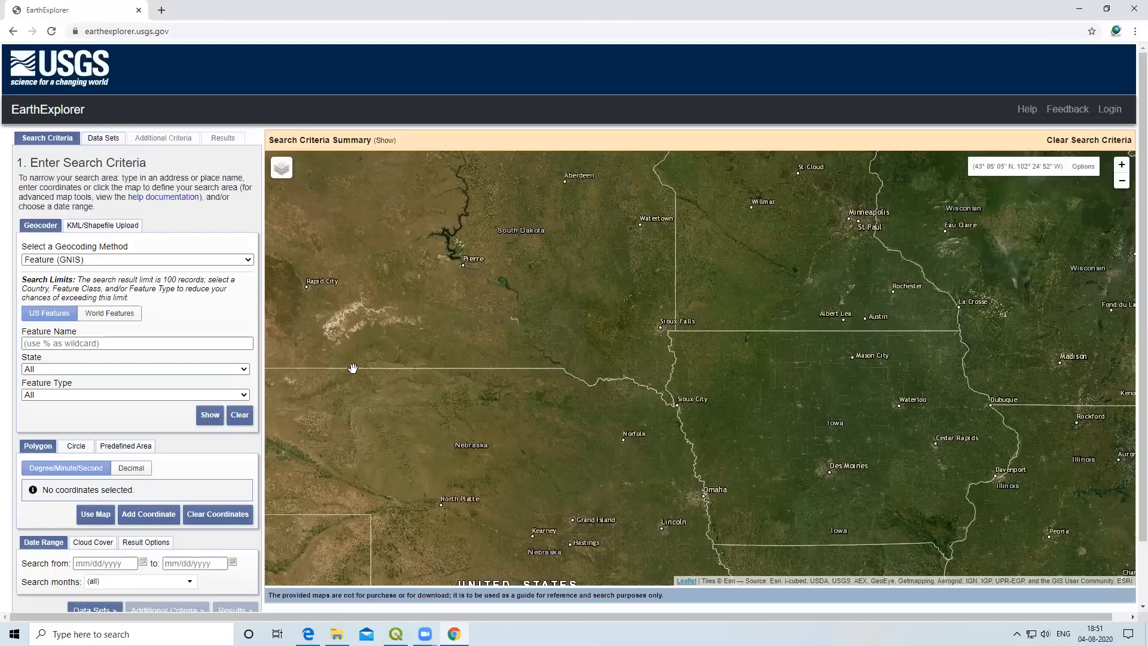
Sign in with the saved USGS account and return to the EarthExplorer search page.
{"action": "scroll", "coordinate": [731, 283], "scroll_direction": "up", "scroll_amount": 2}
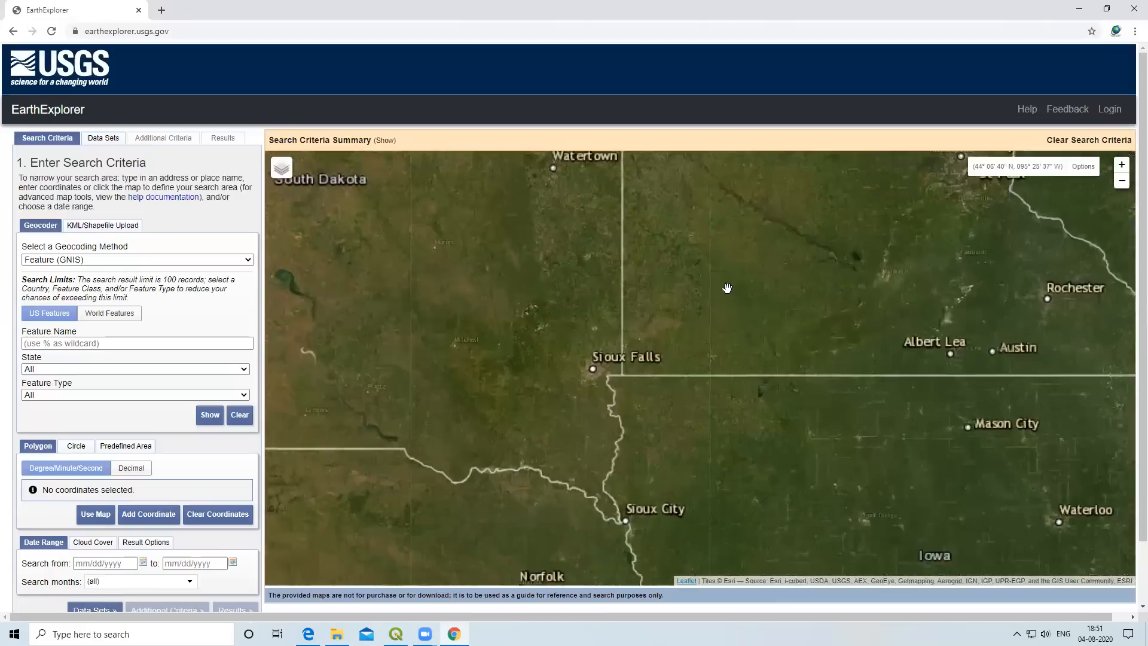
{"action": "scroll", "coordinate": [730, 283], "scroll_direction": "down", "scroll_amount": 3}
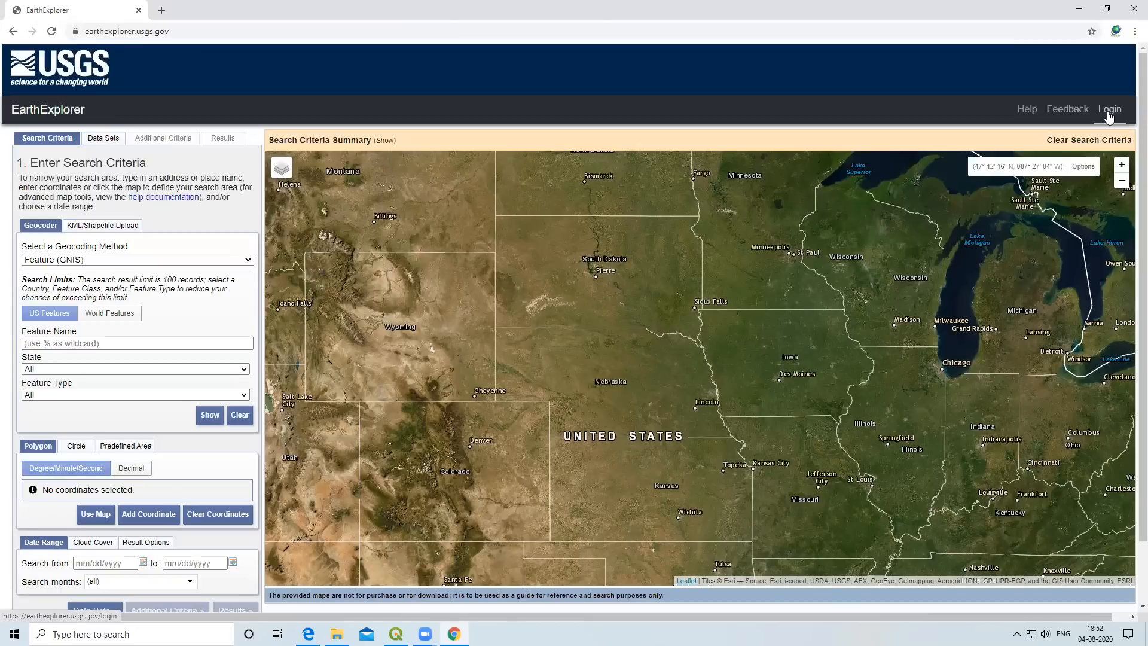
{"action": "left_click", "coordinate": [1110, 112]}
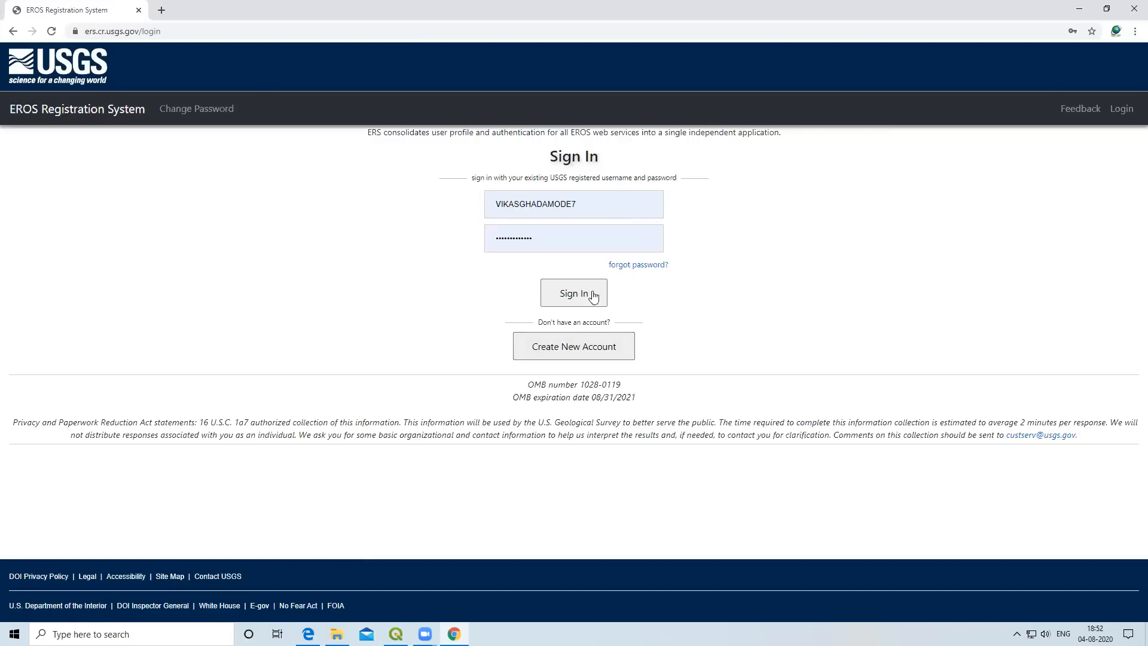
{"action": "left_click", "coordinate": [590, 358]}
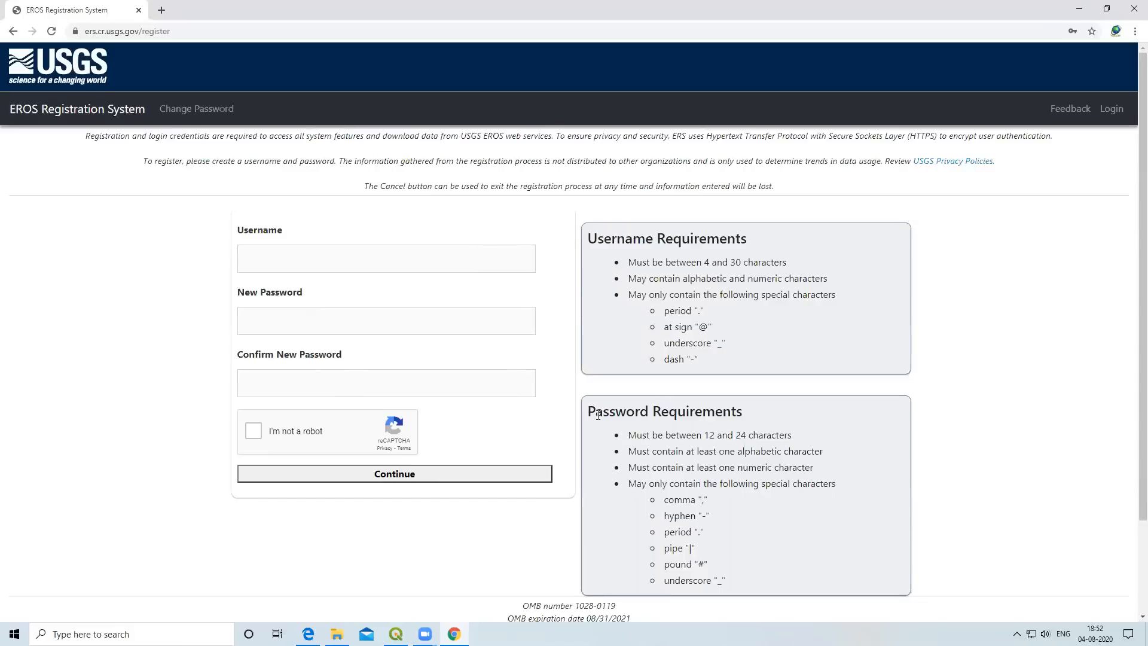
{"action": "left_click", "coordinate": [1109, 110]}
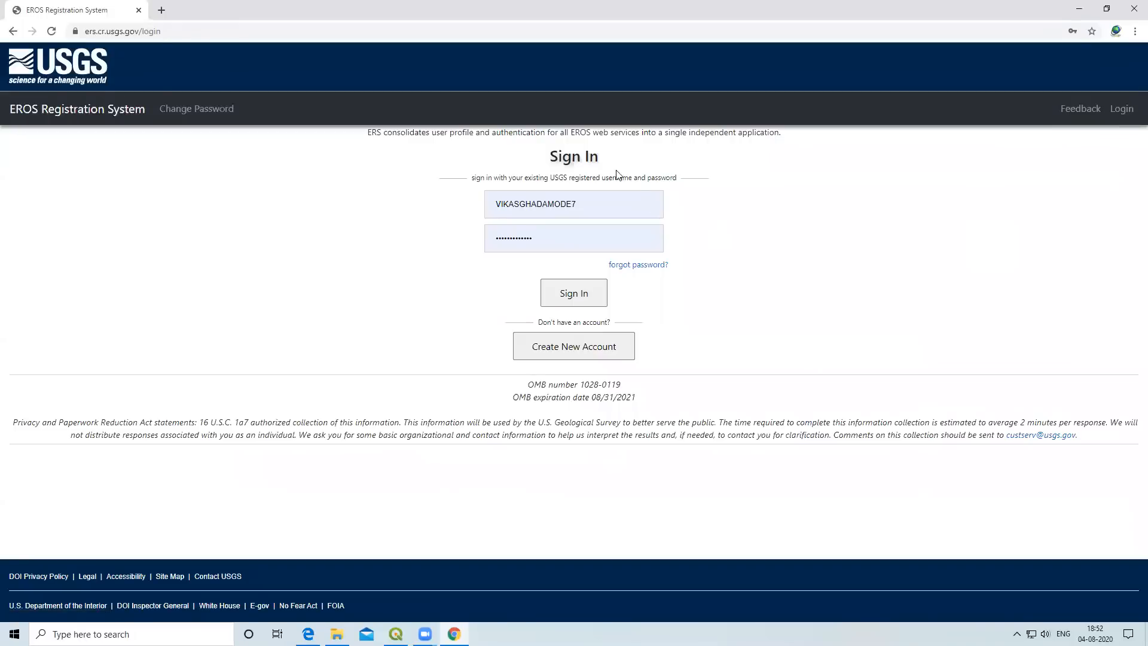
{"action": "left_click", "coordinate": [567, 302]}
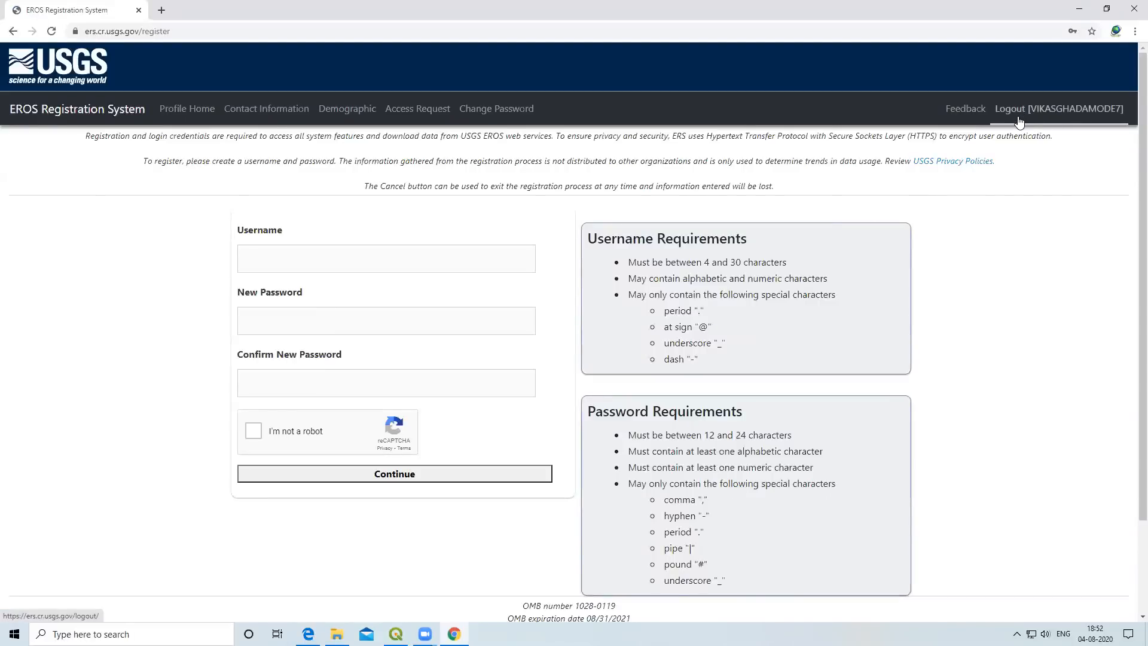
{"action": "left_click", "coordinate": [14, 31]}
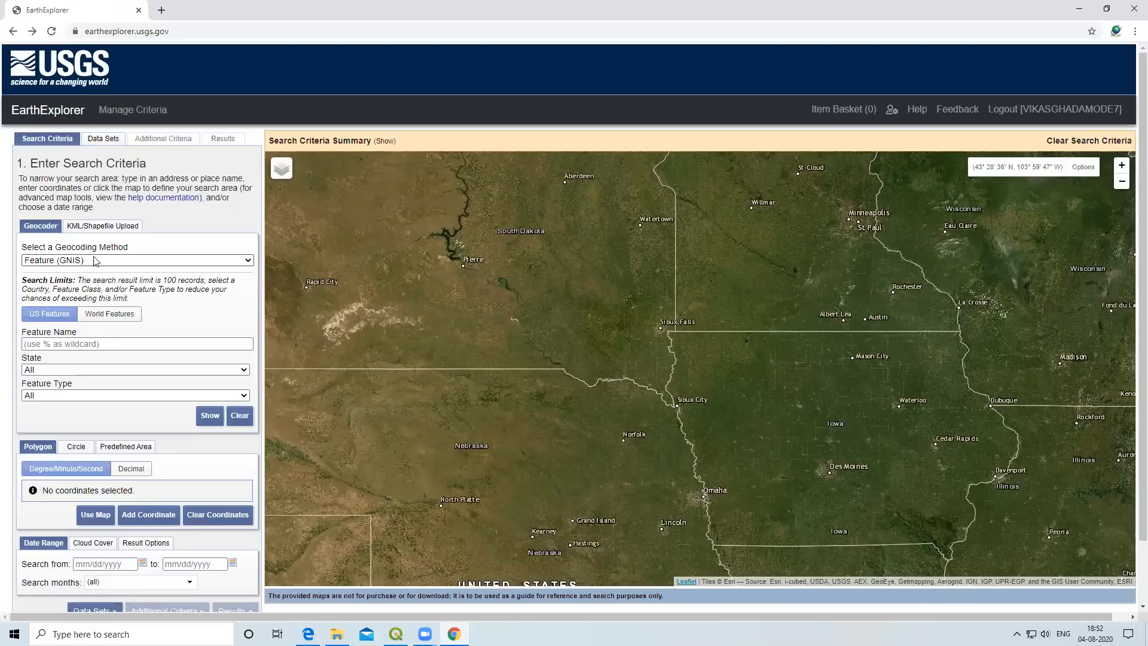
Set the geocoding method to Address/Place, look up "aurangabad" and add Aurangabad, Maharashtra, India as a search coordinate.
{"action": "left_click", "coordinate": [122, 262]}
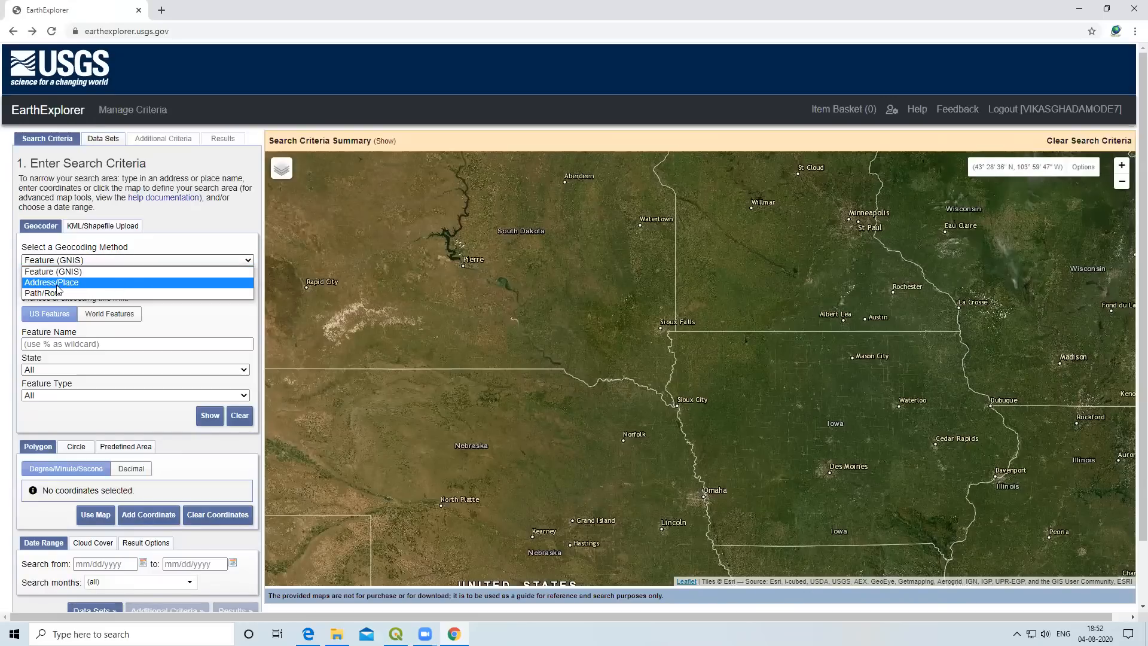
{"action": "left_click", "coordinate": [83, 282]}
{"action": "left_click", "coordinate": [88, 297]}
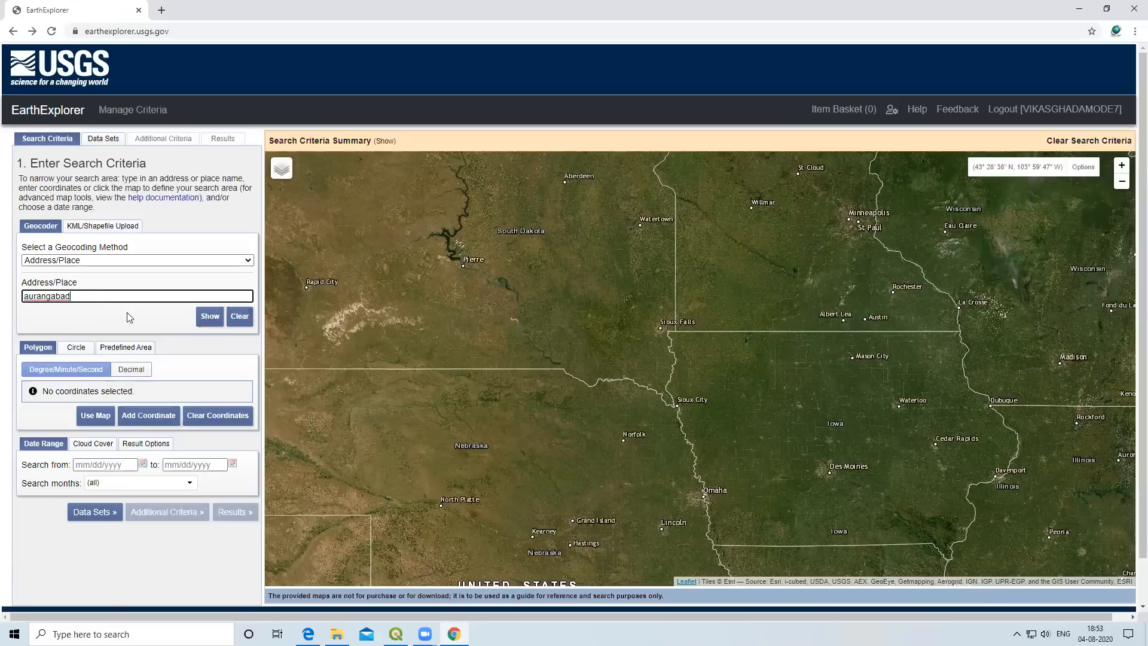
{"action": "left_click", "coordinate": [210, 323]}
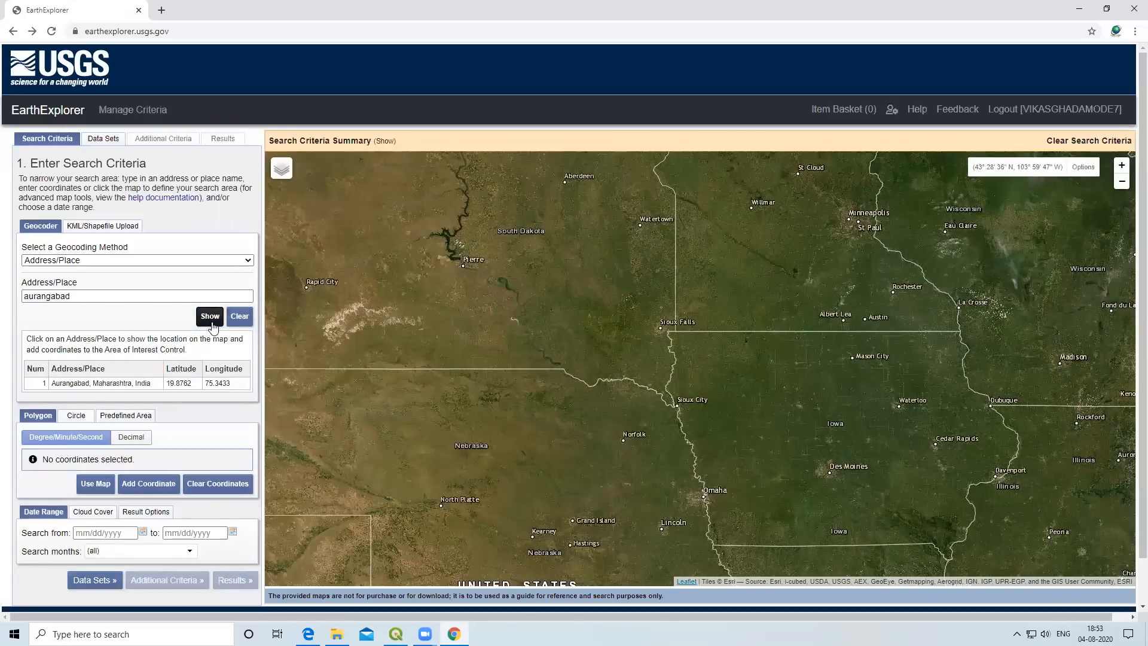
{"action": "left_click", "coordinate": [99, 386]}
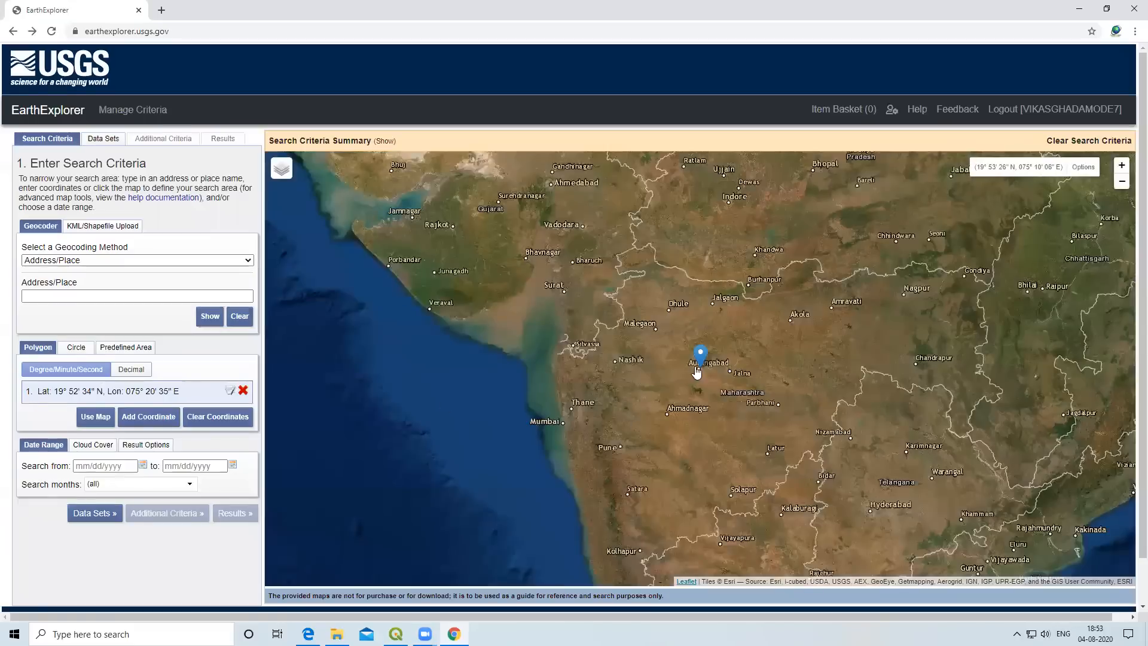
Move the Aurangabad marker northwest and add three more corners to outline a search area from about 19°28' to 20°18' N, 74°50' to 75°47' E.
{"action": "scroll", "coordinate": [693, 362], "scroll_direction": "up", "scroll_amount": 1}
{"action": "scroll", "coordinate": [693, 362], "scroll_direction": "up", "scroll_amount": 2}
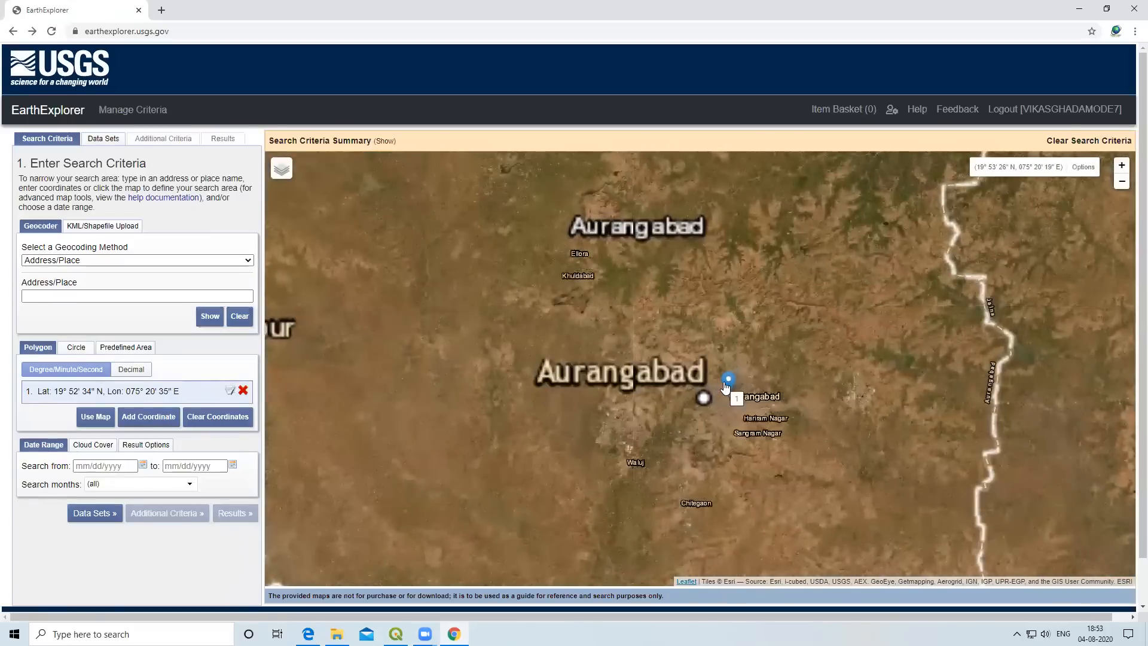
{"action": "scroll", "coordinate": [725, 385], "scroll_direction": "up", "scroll_amount": 1}
{"action": "scroll", "coordinate": [732, 383], "scroll_direction": "down", "scroll_amount": 1}
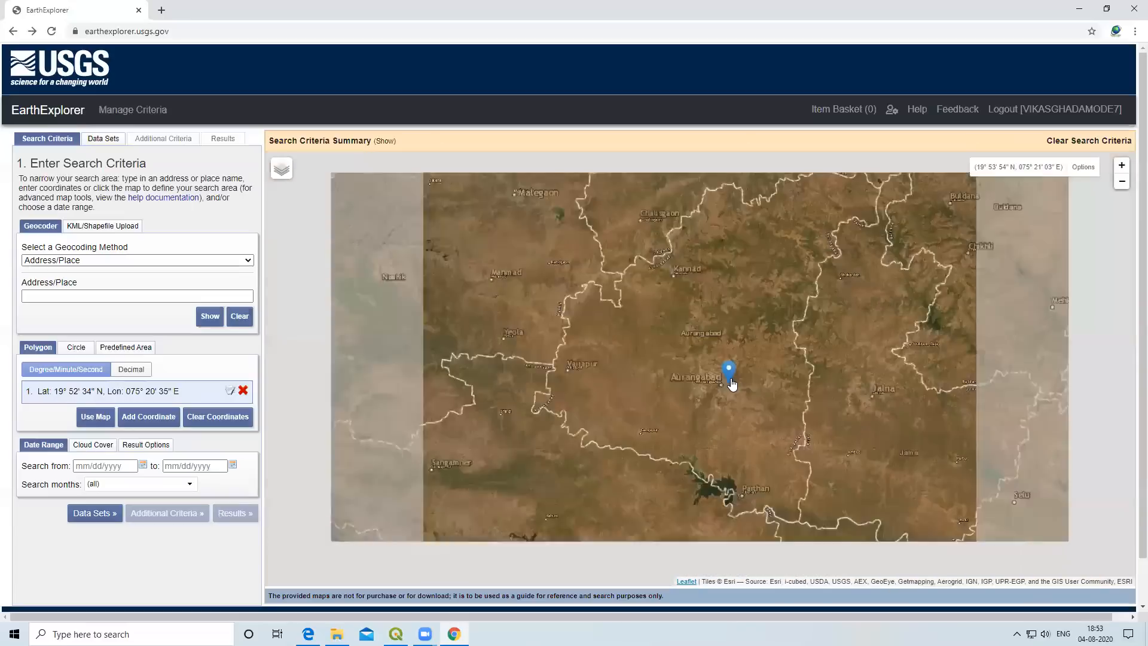
{"action": "left_click_drag", "start_coordinate": [730, 370], "coordinate": [614, 276]}
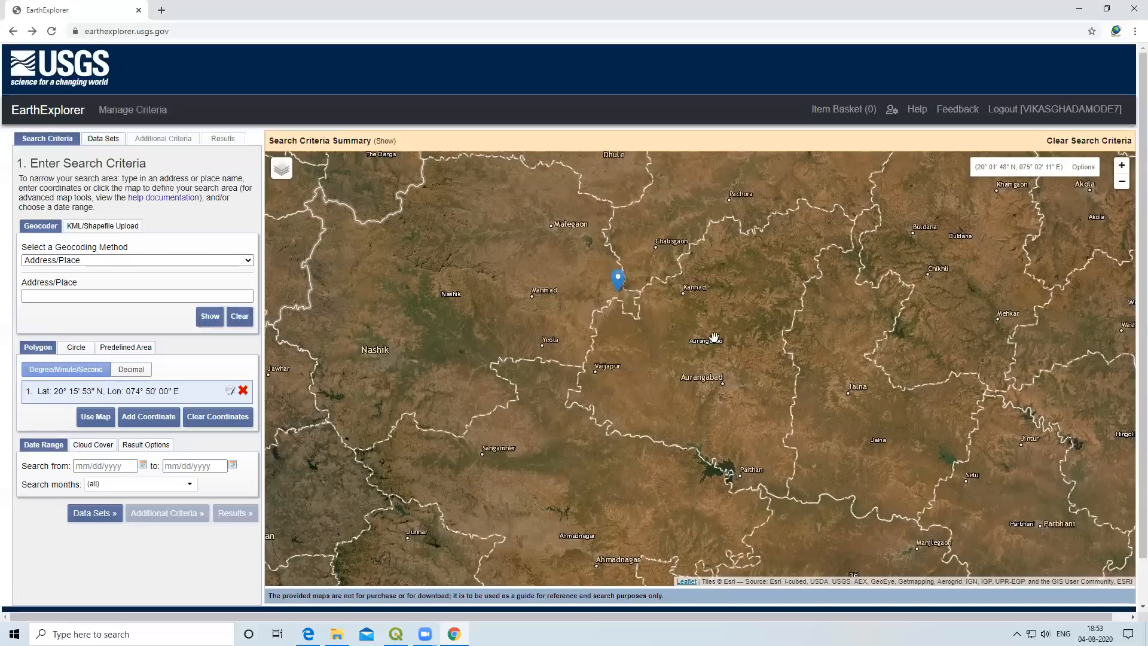
{"action": "left_click", "coordinate": [824, 279]}
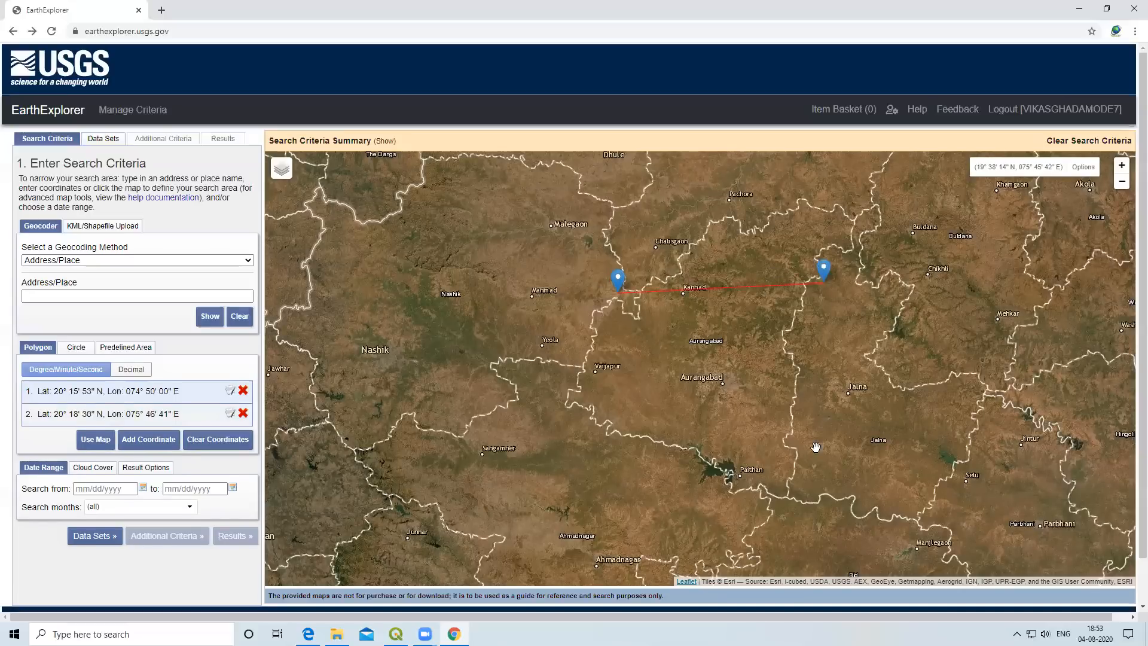
{"action": "left_click", "coordinate": [821, 469]}
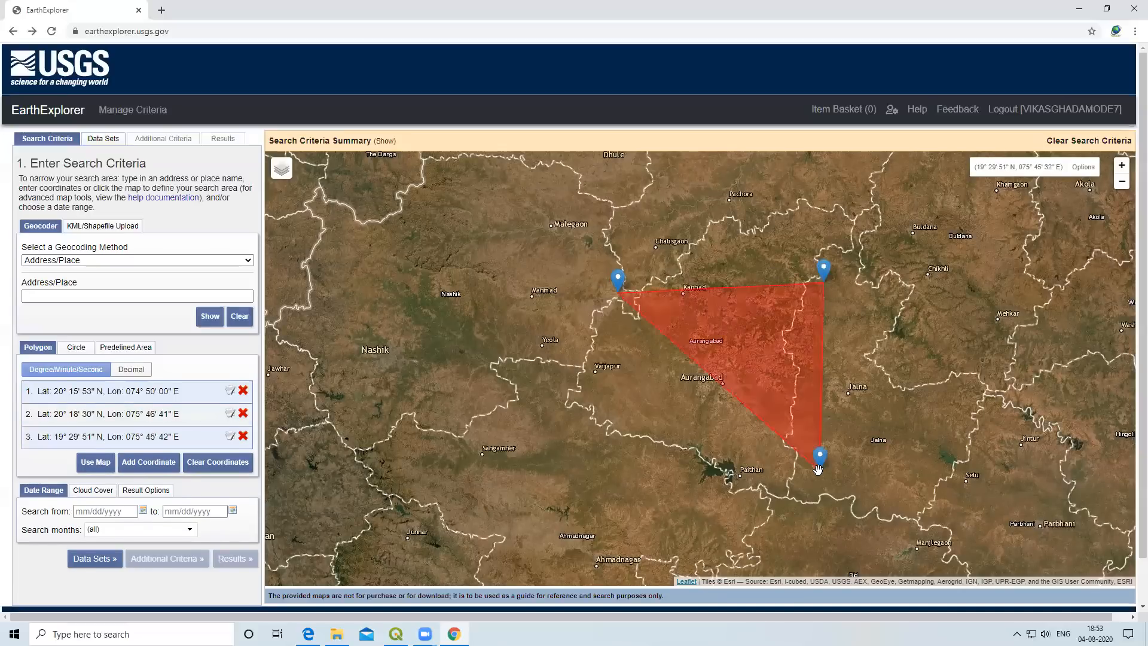
{"action": "left_click", "coordinate": [613, 474]}
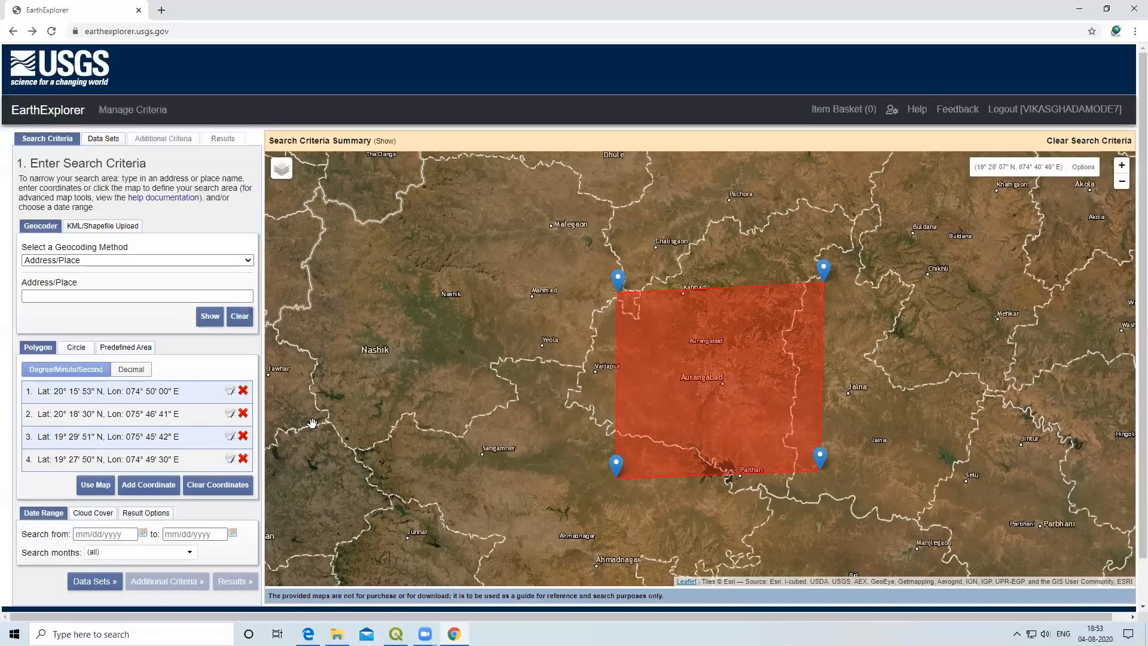
Remove all polygon coordinates from the search area.
{"action": "left_click", "coordinate": [243, 458]}
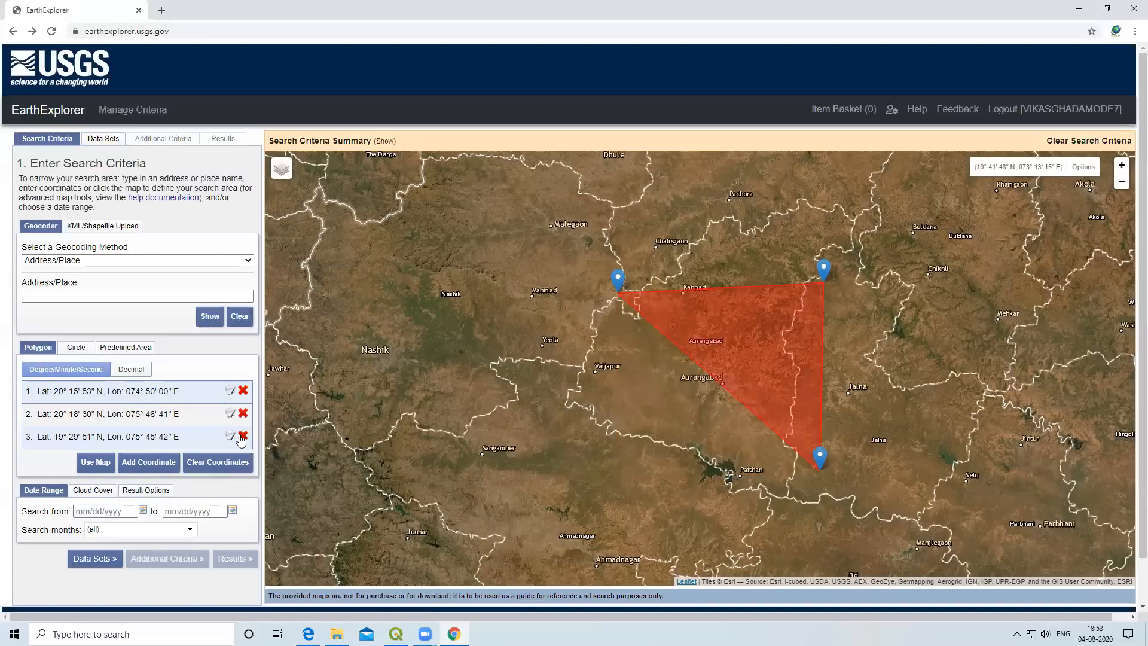
{"action": "left_click", "coordinate": [243, 435]}
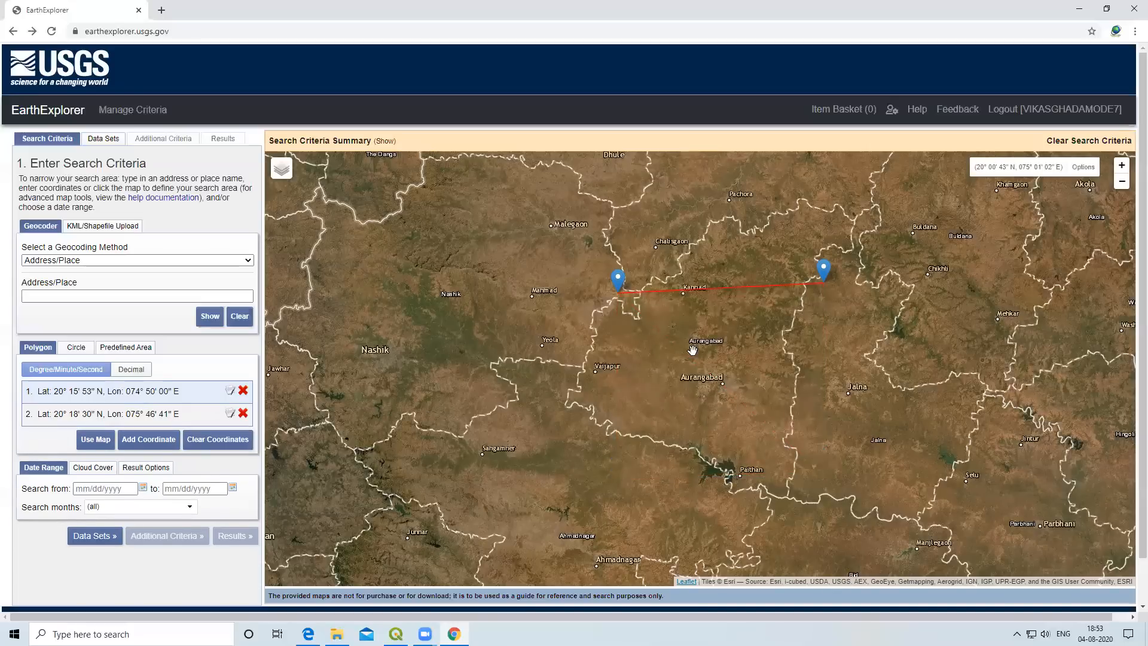
{"action": "left_click", "coordinate": [243, 414]}
{"action": "left_click", "coordinate": [242, 391]}
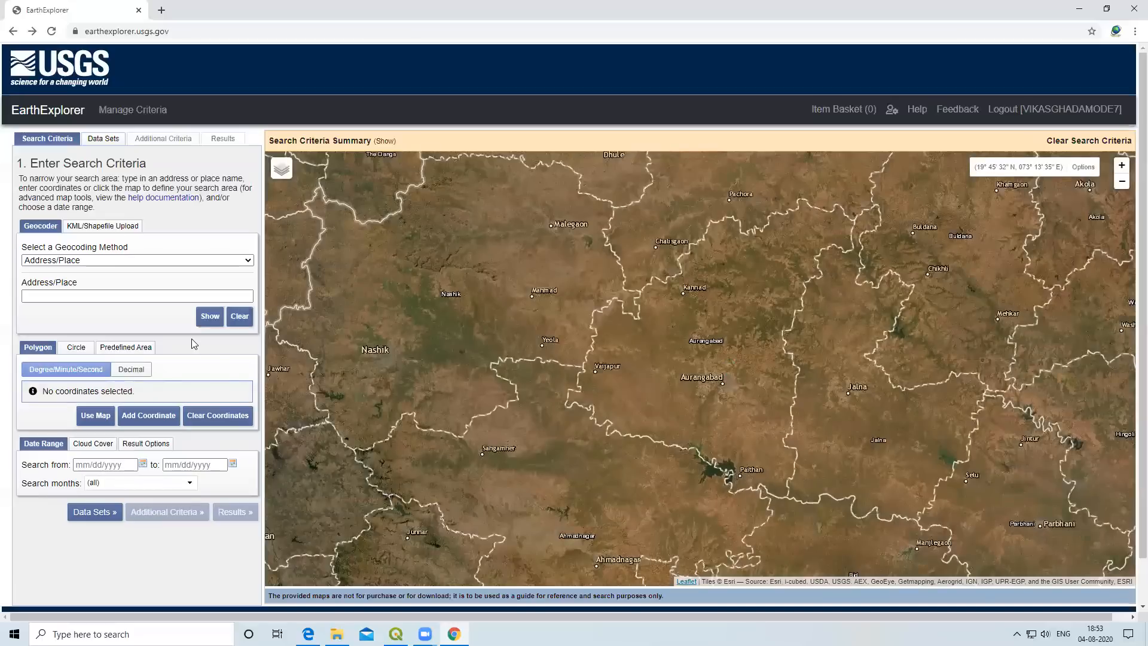
{"action": "left_click", "coordinate": [144, 416]}
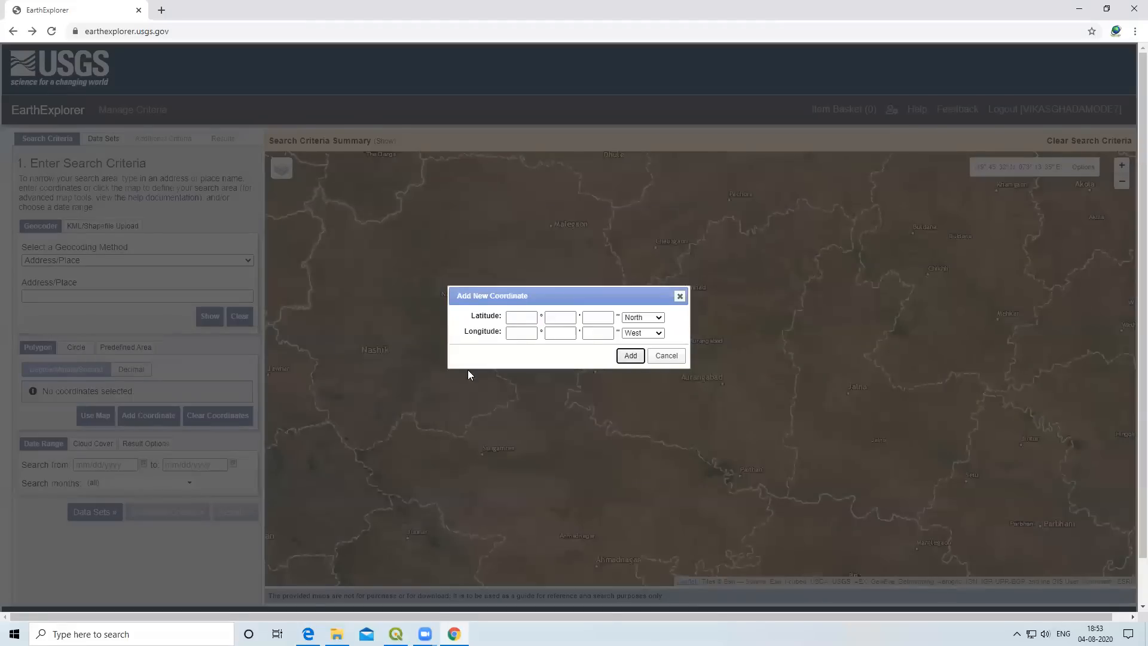
{"action": "left_click", "coordinate": [516, 317]}
{"action": "left_click", "coordinate": [513, 333]}
{"action": "left_click", "coordinate": [518, 317]}
{"action": "left_click", "coordinate": [680, 296]}
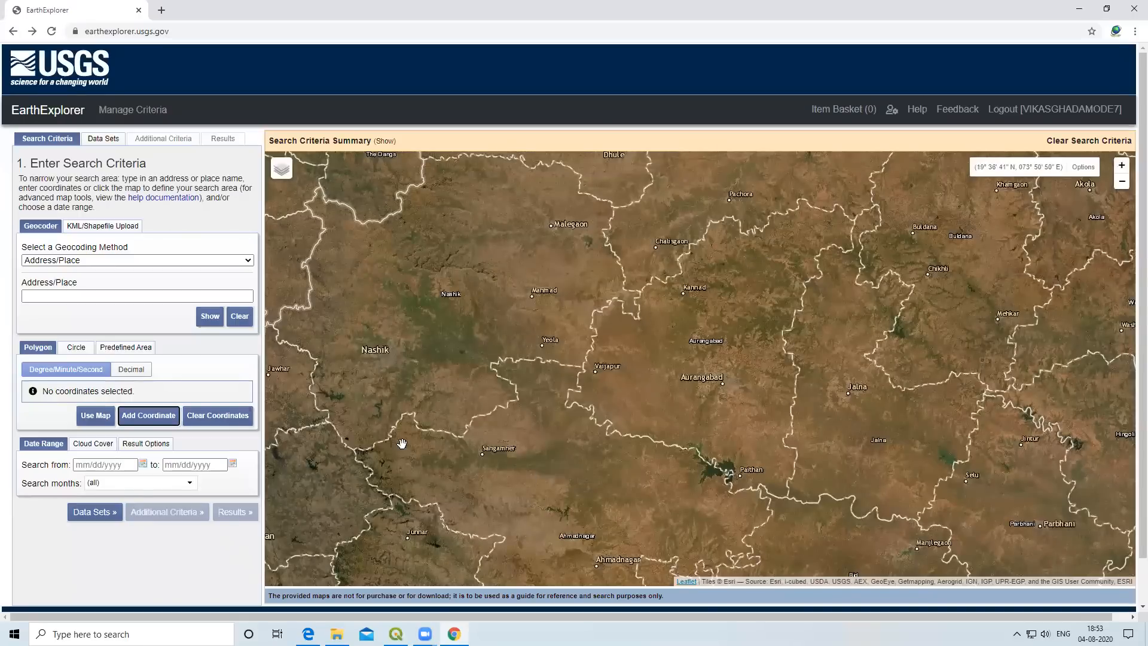
Outline a four-corner search area around Aurangabad, about 19°25' to 20°23' N and 74°41' to 75°52' E, and proceed to data set selection.
{"action": "left_click", "coordinate": [613, 276]}
{"action": "left_click", "coordinate": [844, 262]}
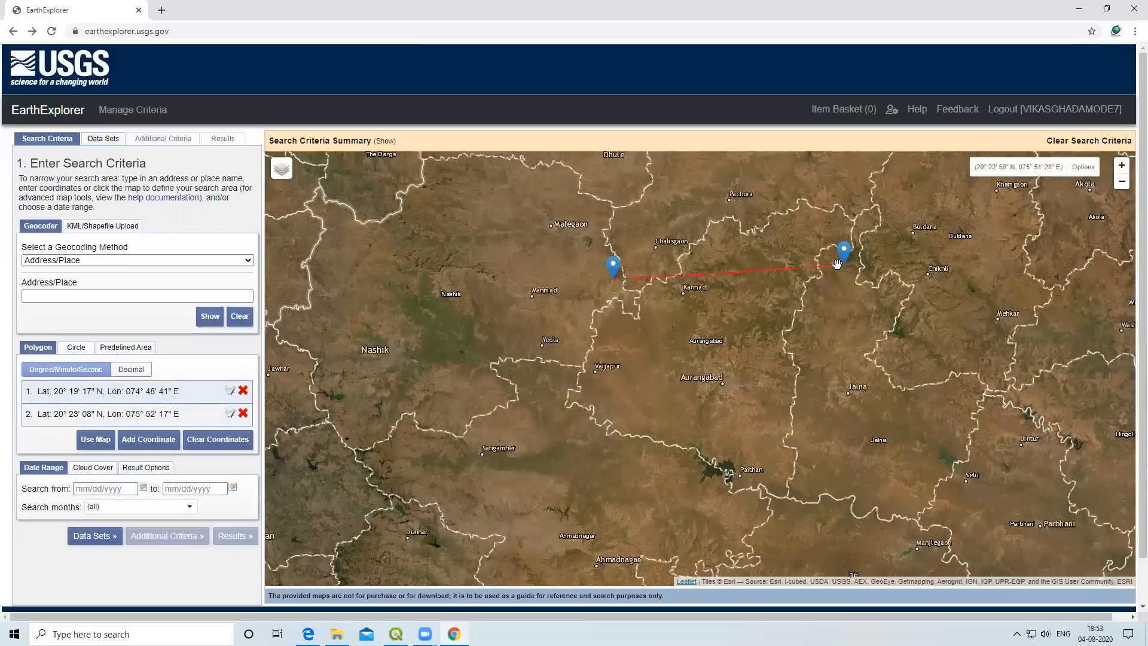
{"action": "left_click", "coordinate": [843, 483]}
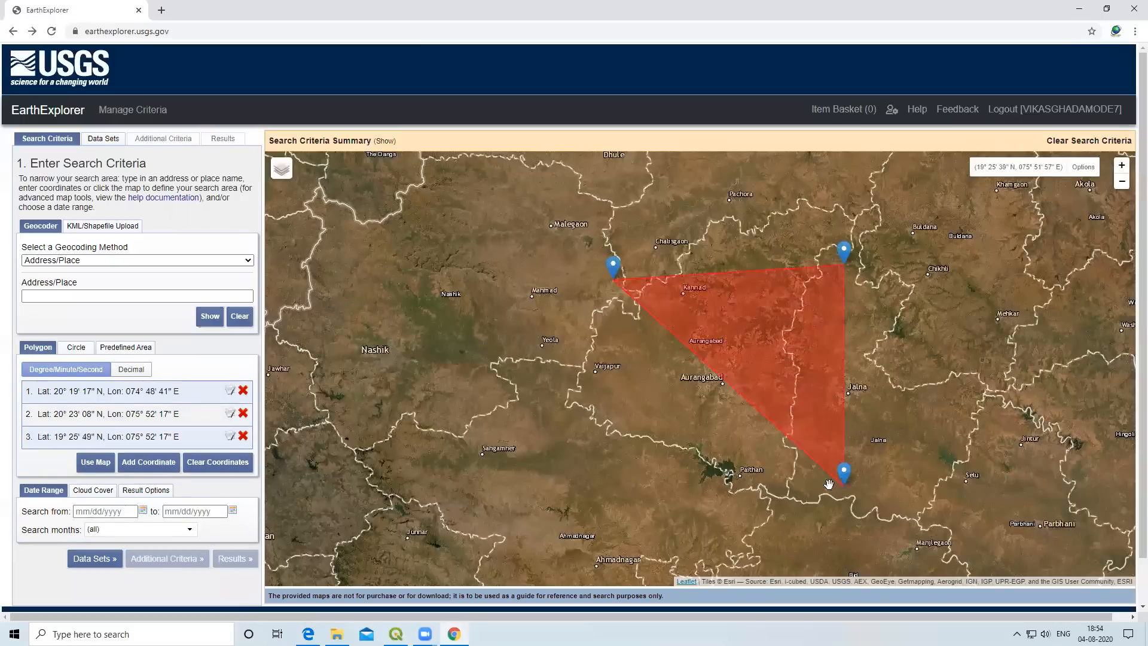
{"action": "left_click", "coordinate": [585, 488]}
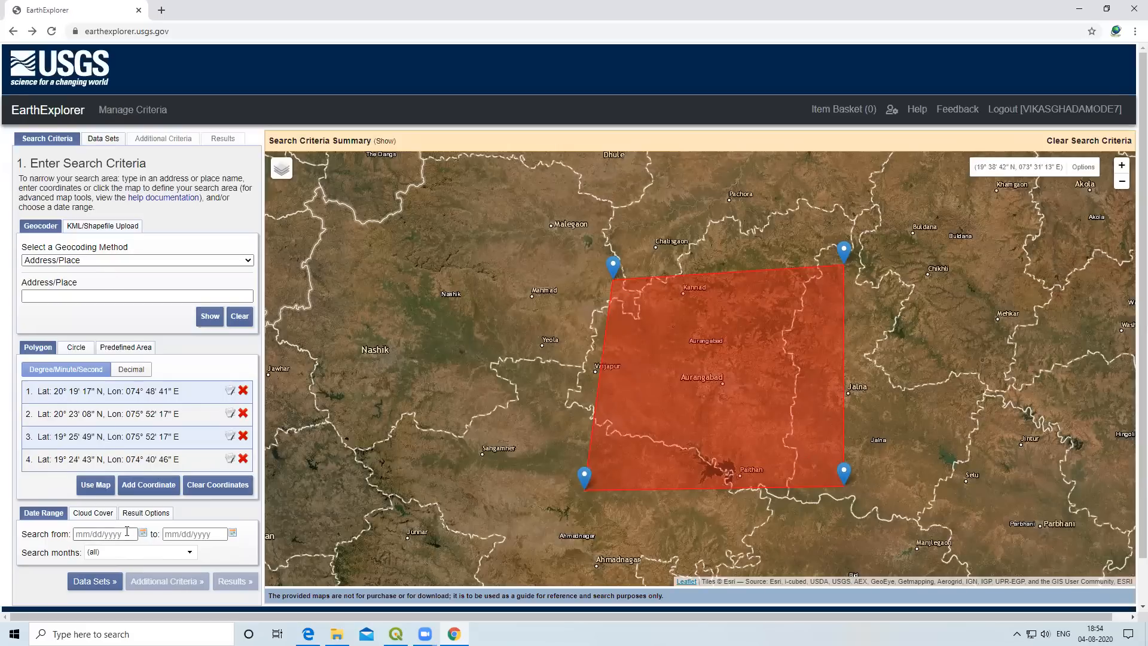
{"action": "left_click", "coordinate": [92, 583]}
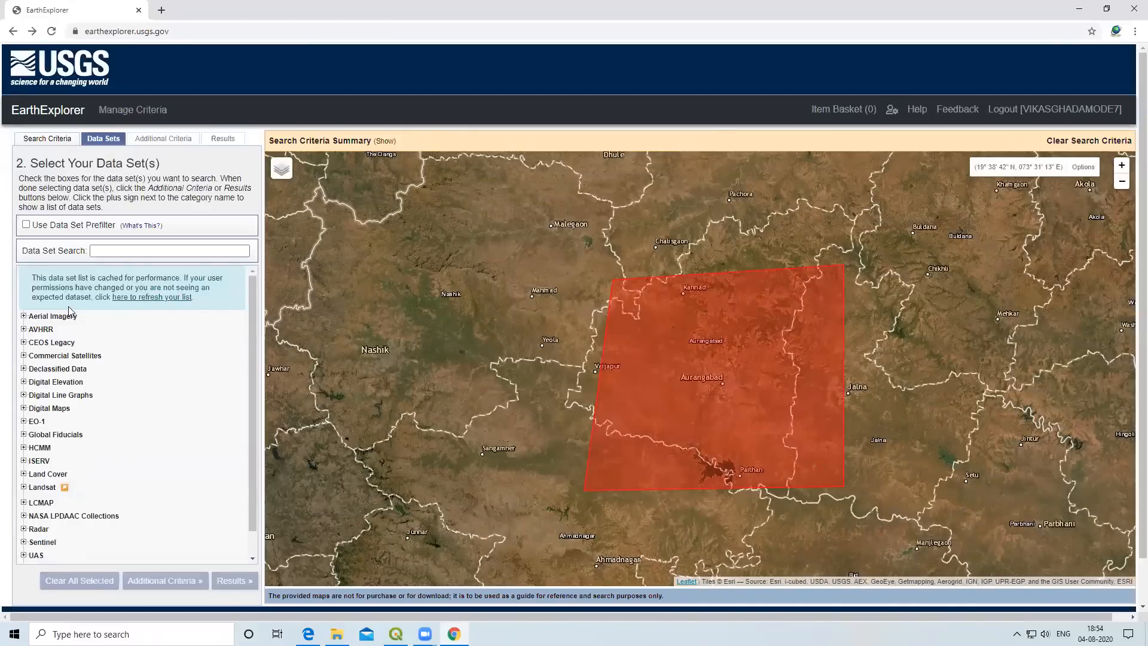
Choose the SRTM 1 Arc-Second Global data set from the Digital Elevation category and run the search for the outlined area.
{"action": "left_click", "coordinate": [139, 298]}
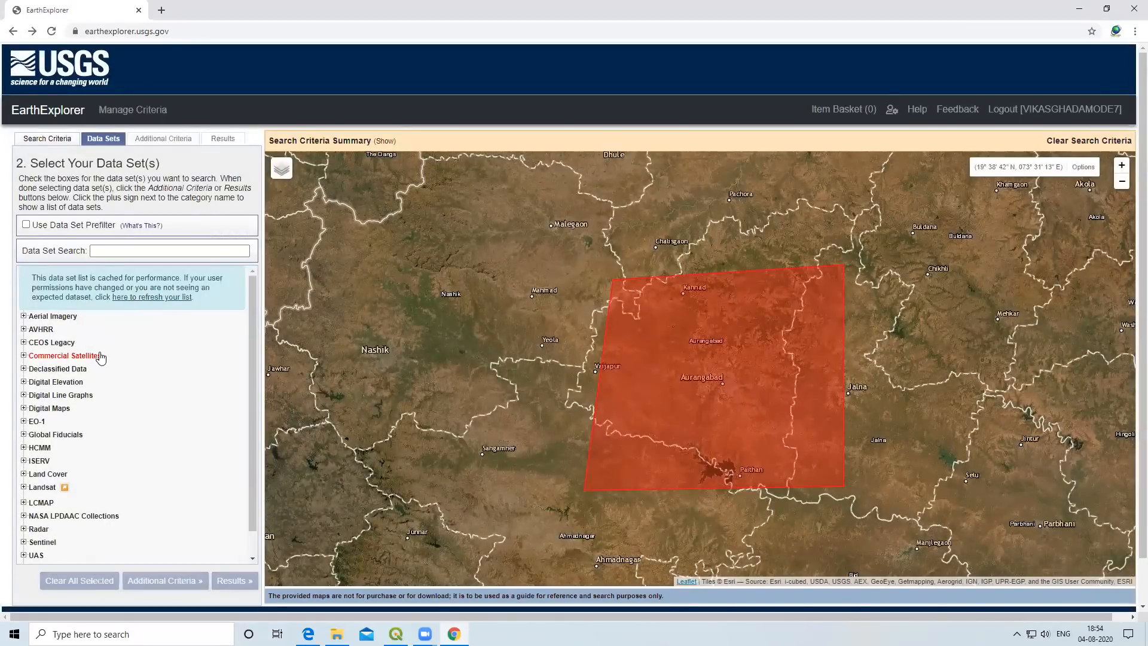
{"action": "scroll", "coordinate": [100, 366], "scroll_direction": "down", "scroll_amount": 1}
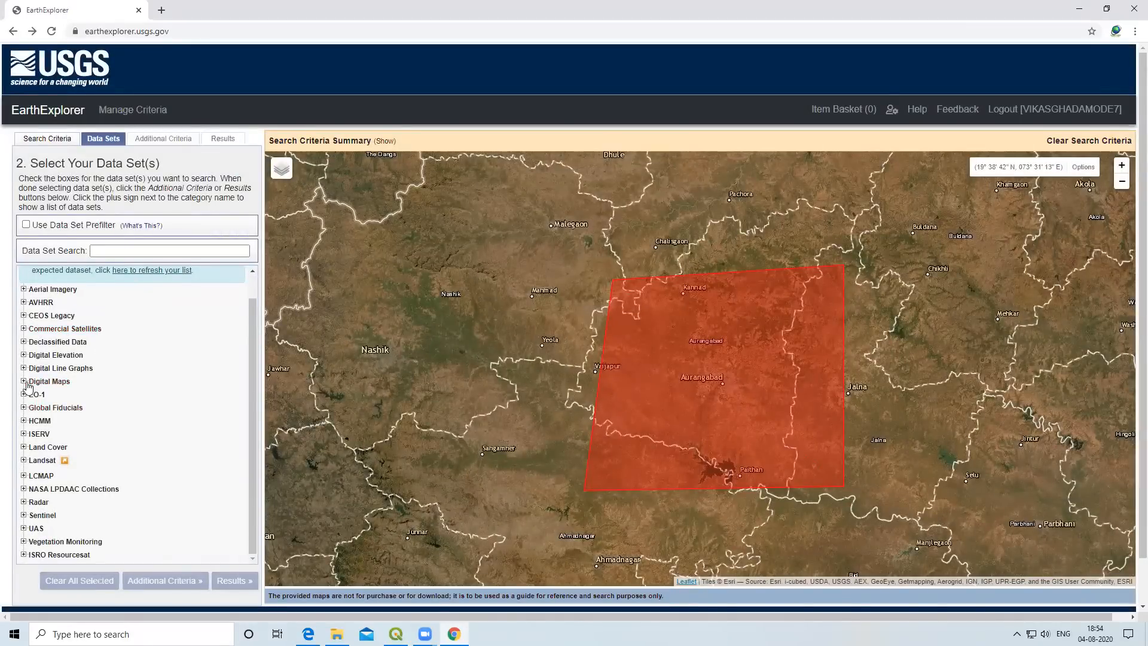
{"action": "left_click", "coordinate": [47, 357]}
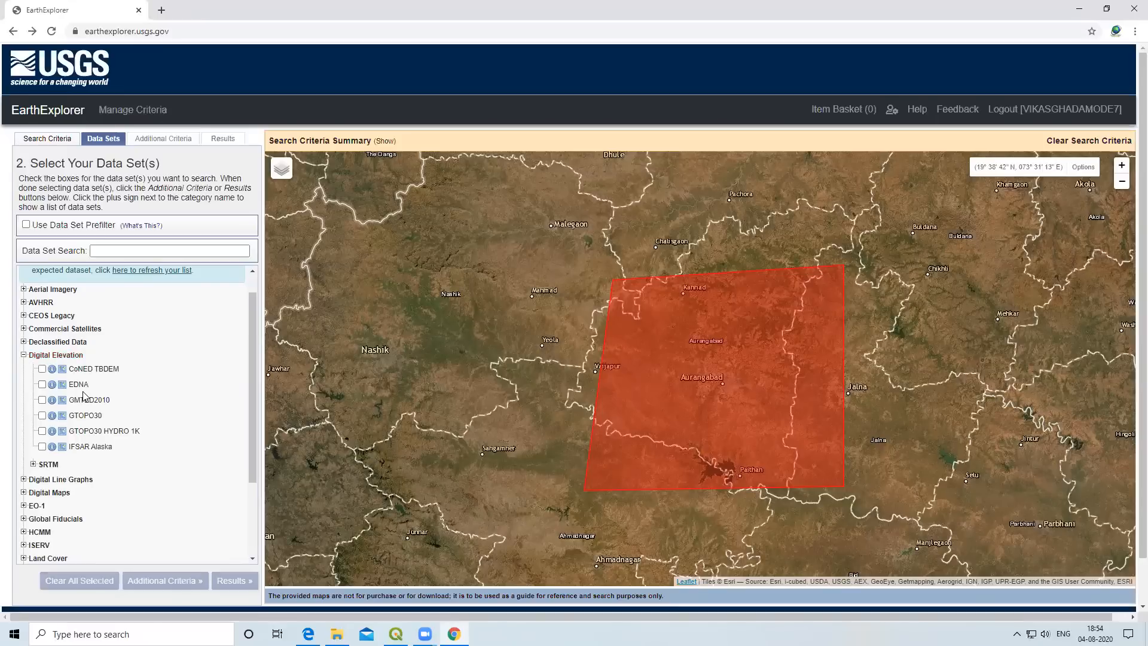
{"action": "left_click", "coordinate": [47, 465]}
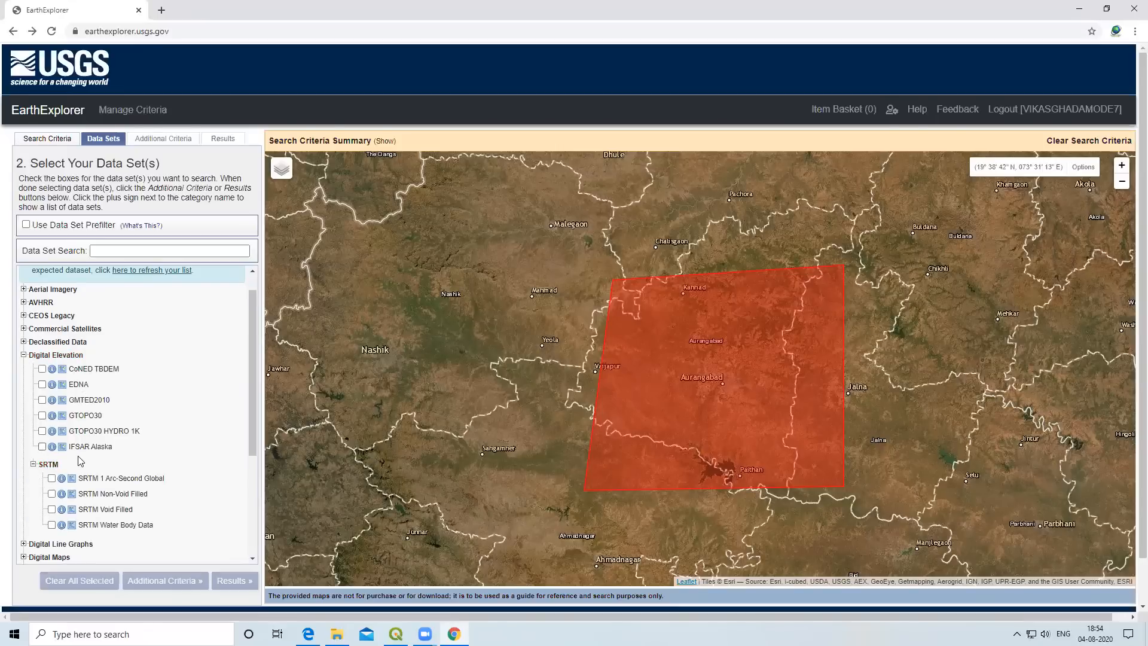
{"action": "scroll", "coordinate": [77, 461], "scroll_direction": "down", "scroll_amount": 1}
{"action": "scroll", "coordinate": [77, 461], "scroll_direction": "down", "scroll_amount": 1}
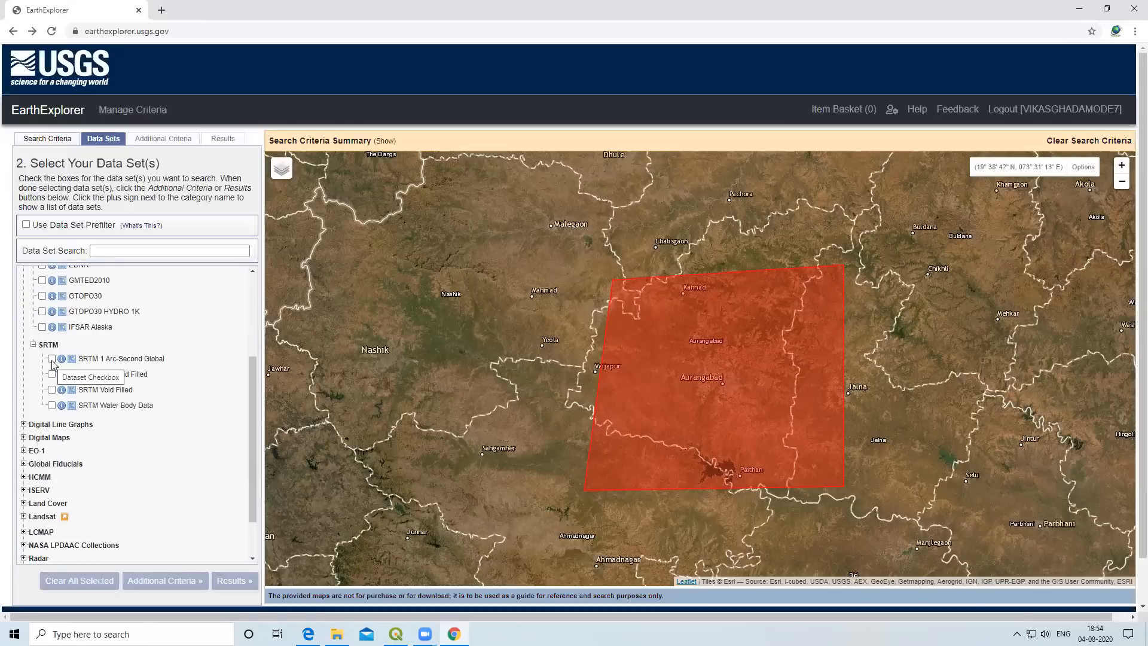
{"action": "left_click", "coordinate": [51, 360]}
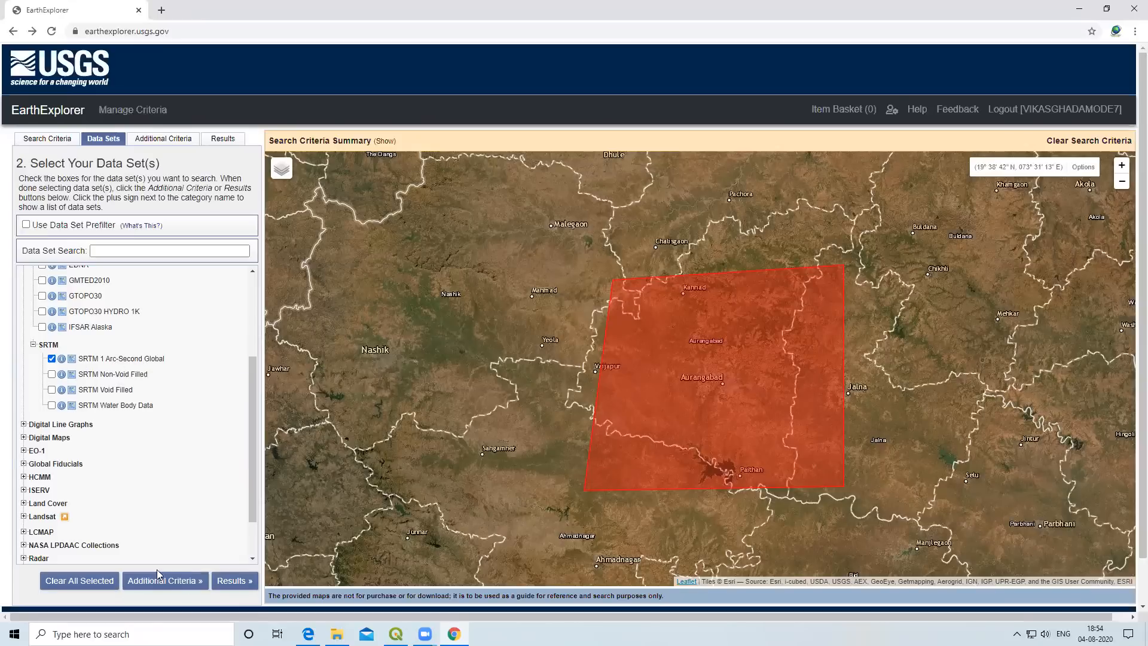
{"action": "left_click", "coordinate": [229, 583]}
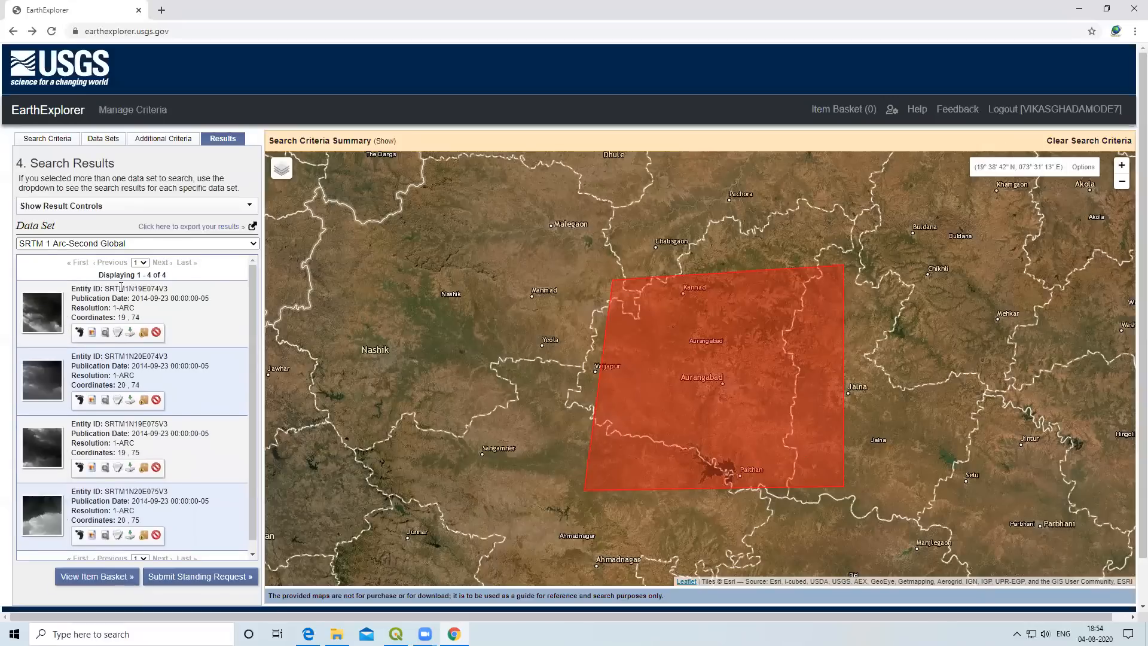
Show the footprints of all four SRTM tiles on the map to compare their coverage with the search area.
{"action": "left_click", "coordinate": [80, 333]}
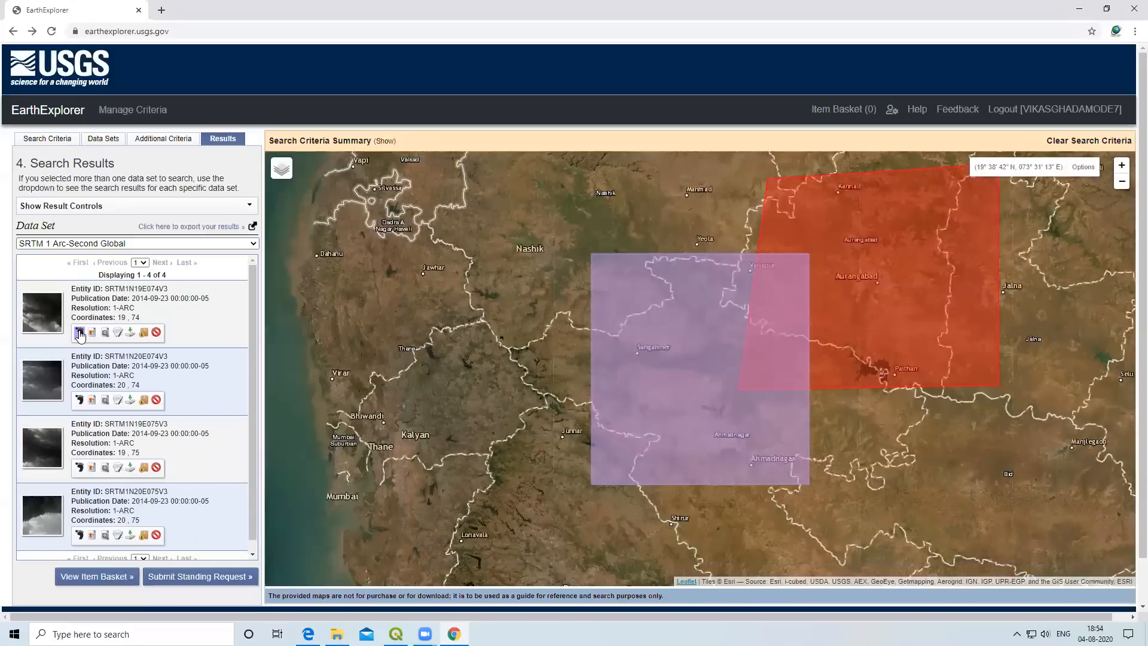
{"action": "left_click", "coordinate": [80, 400]}
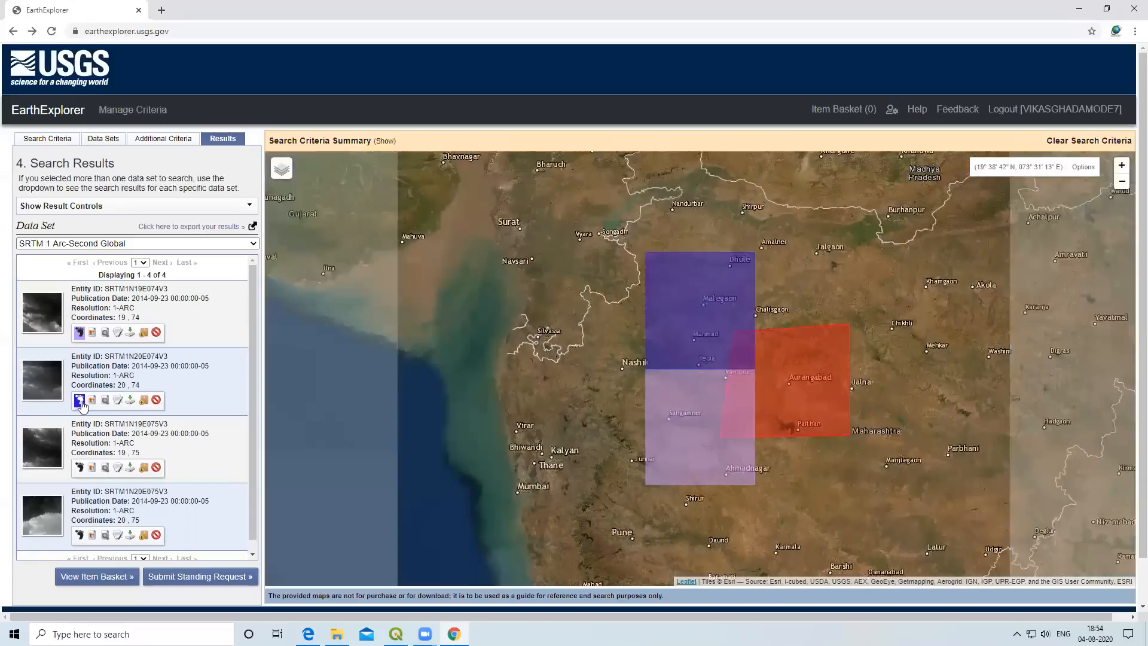
{"action": "left_click", "coordinate": [79, 467]}
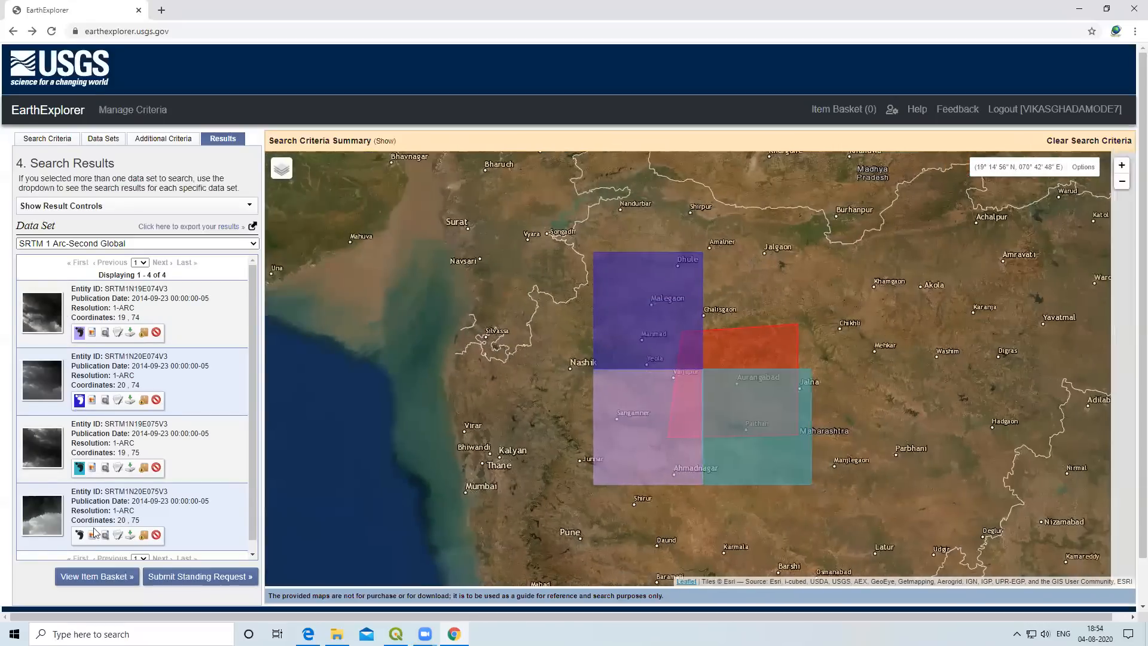
{"action": "left_click", "coordinate": [80, 536]}
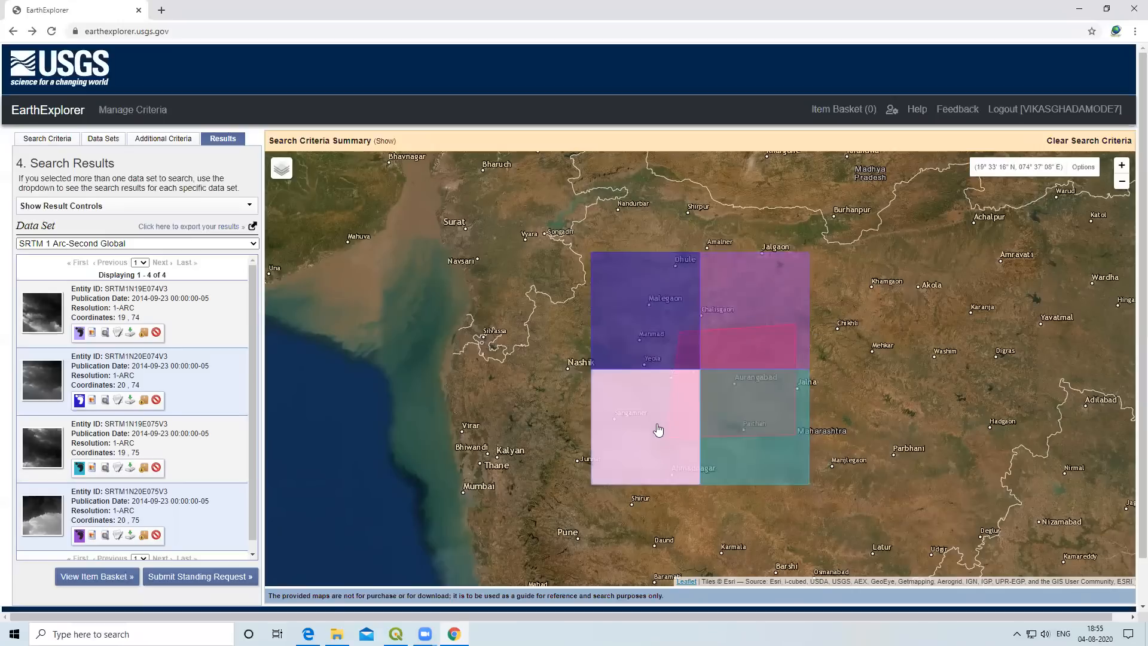
Overlay the browse images of all four SRTM tiles on the map and hide their footprints.
{"action": "left_click", "coordinate": [92, 336]}
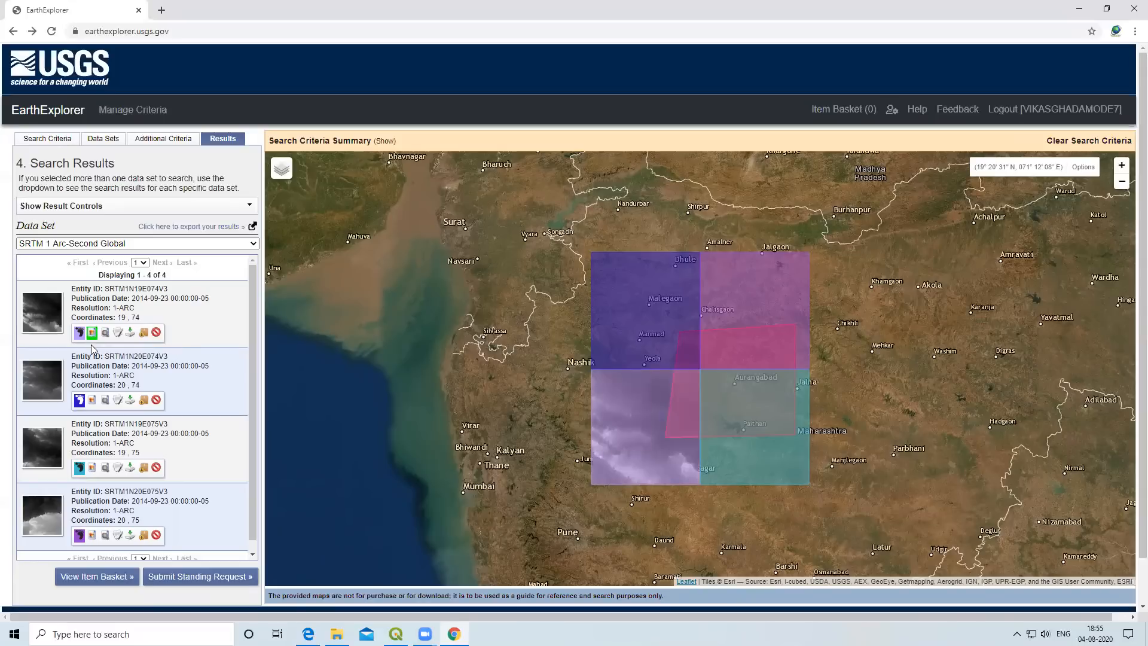
{"action": "left_click", "coordinate": [92, 399]}
{"action": "left_click", "coordinate": [91, 468]}
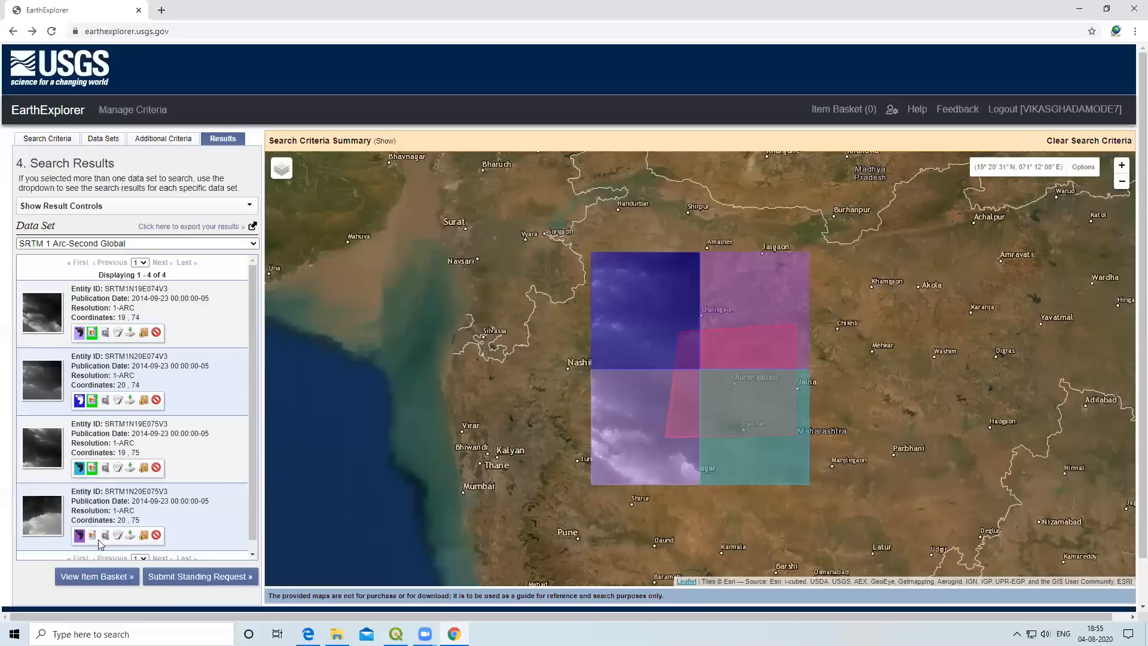
{"action": "left_click", "coordinate": [92, 535]}
{"action": "left_click", "coordinate": [77, 535]}
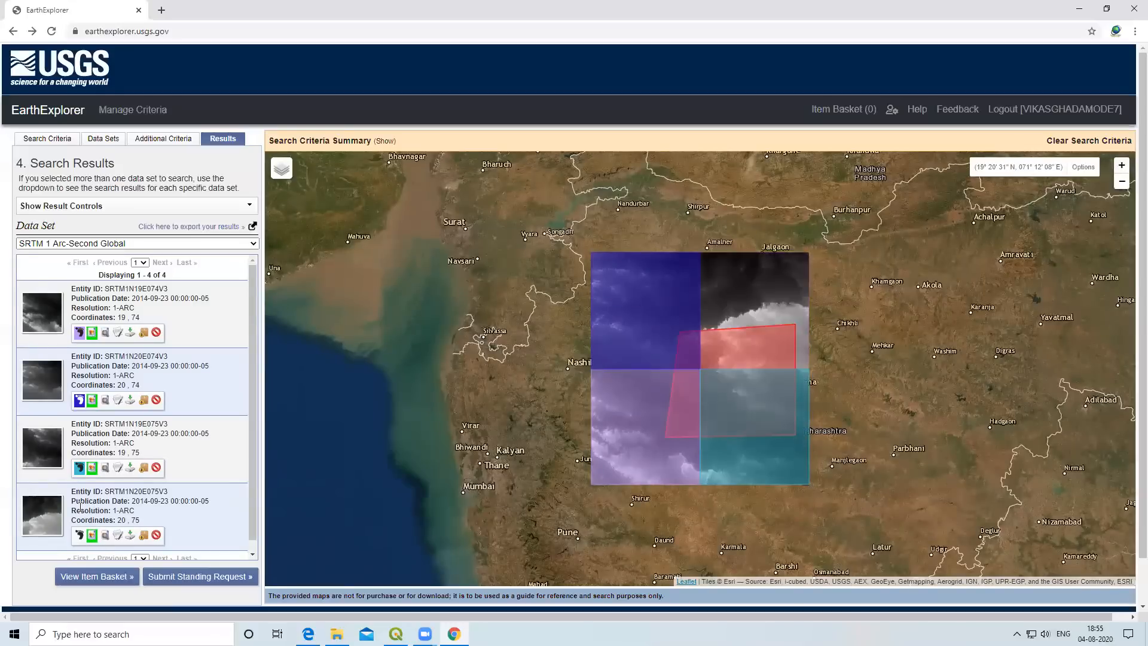
{"action": "left_click", "coordinate": [79, 467]}
{"action": "left_click", "coordinate": [79, 399]}
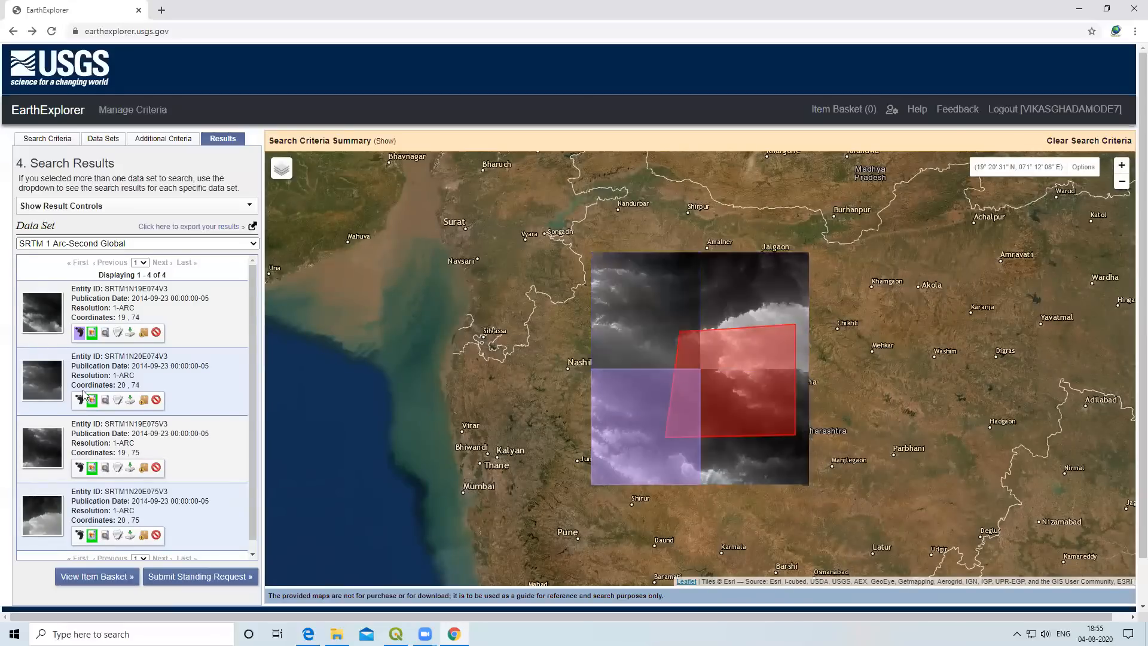
{"action": "left_click", "coordinate": [79, 332]}
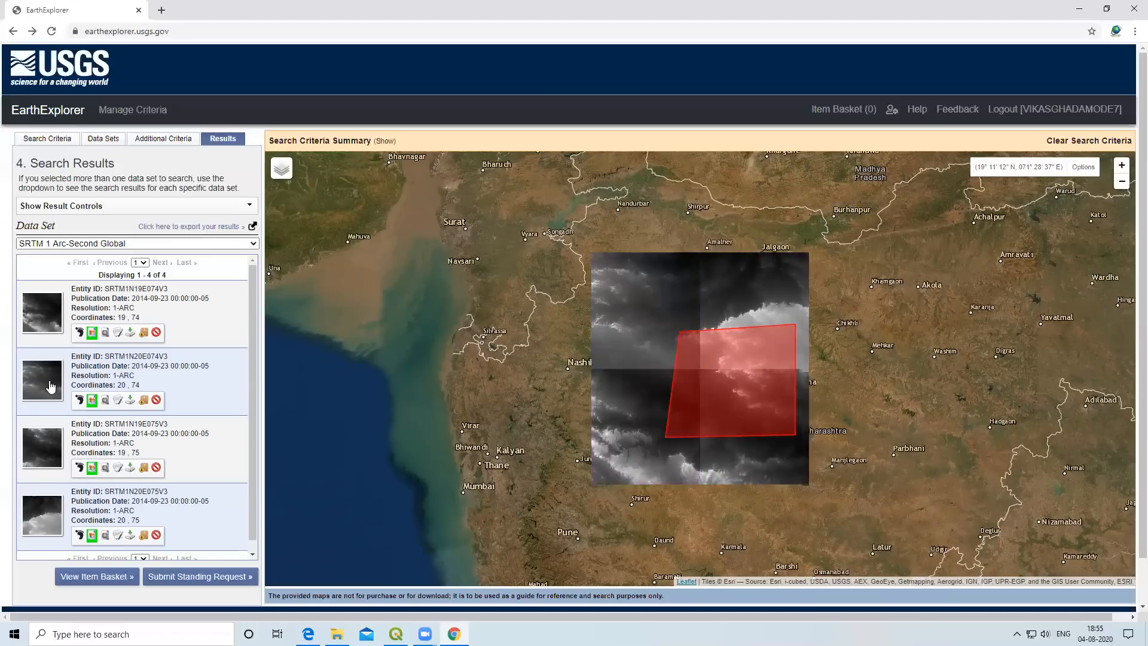
Examine the full metadata of tile SRTM1N19E074V3, including its dates, resolution and corner coordinates, and close it.
{"action": "left_click", "coordinate": [118, 334]}
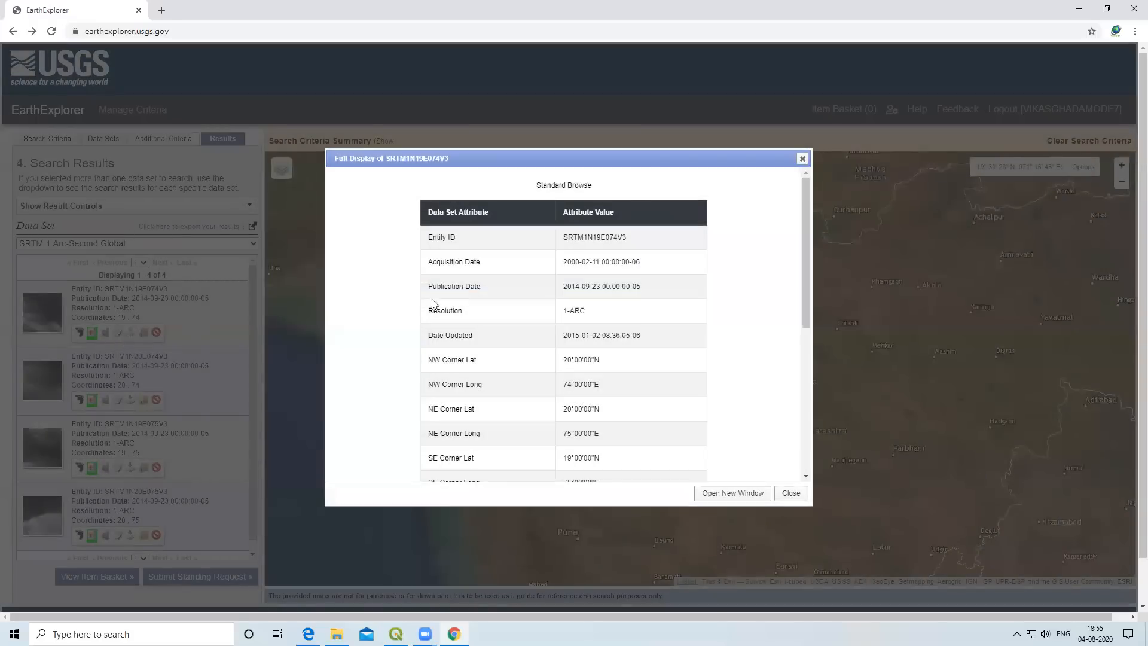
{"action": "left_click_drag", "start_coordinate": [620, 158], "coordinate": [827, 137]}
{"action": "scroll", "coordinate": [737, 386], "scroll_direction": "down", "scroll_amount": 1}
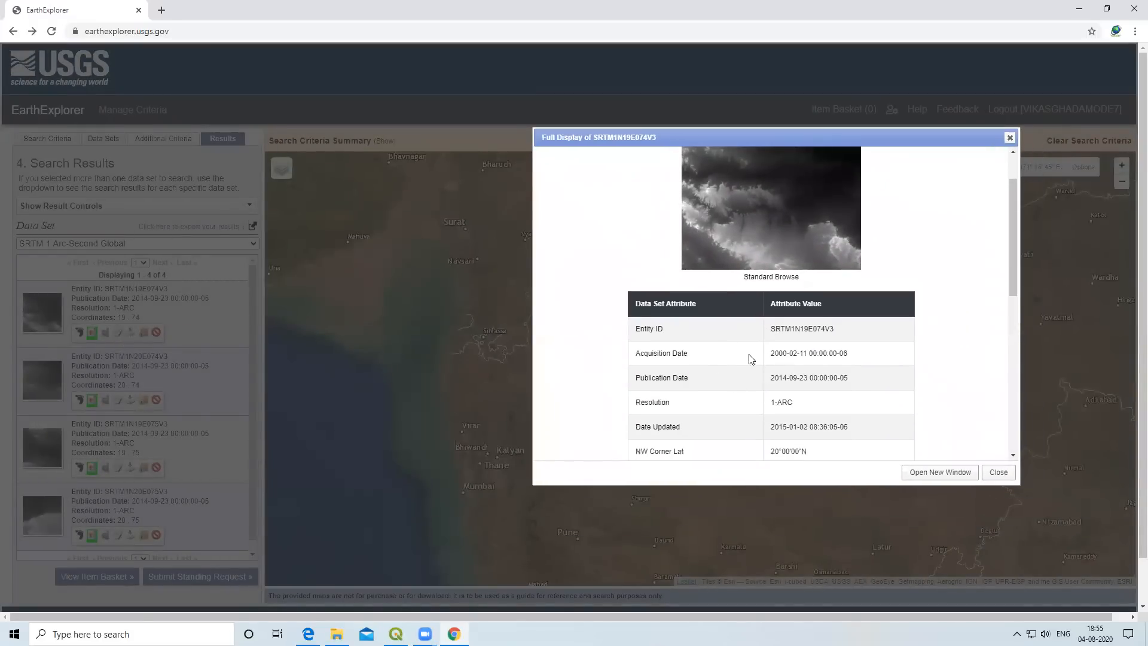
{"action": "scroll", "coordinate": [763, 379], "scroll_direction": "down", "scroll_amount": 2}
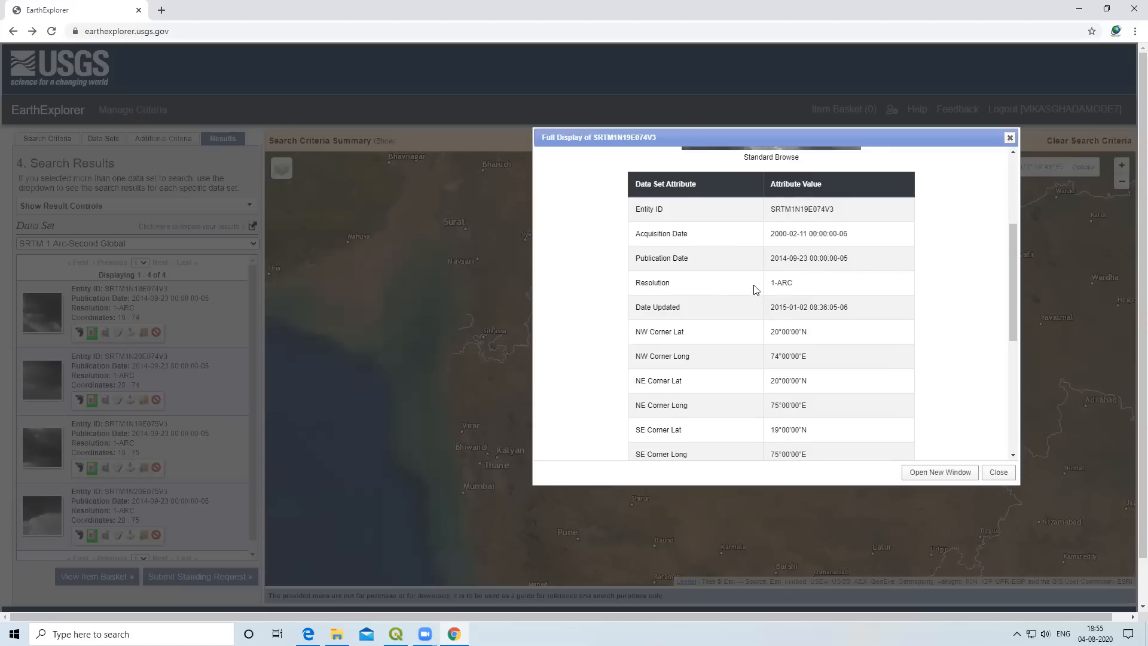
{"action": "scroll", "coordinate": [755, 288], "scroll_direction": "down", "scroll_amount": 1}
{"action": "scroll", "coordinate": [768, 338], "scroll_direction": "down", "scroll_amount": 2}
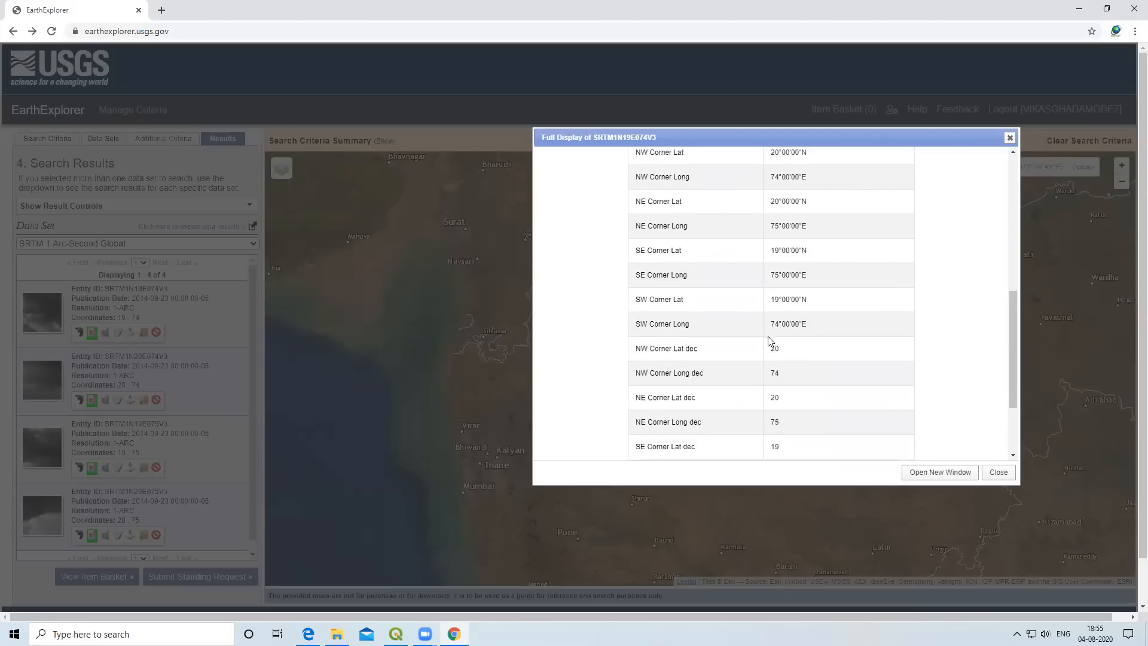
{"action": "scroll", "coordinate": [773, 359], "scroll_direction": "down", "scroll_amount": 1}
{"action": "scroll", "coordinate": [802, 386], "scroll_direction": "down", "scroll_amount": 1}
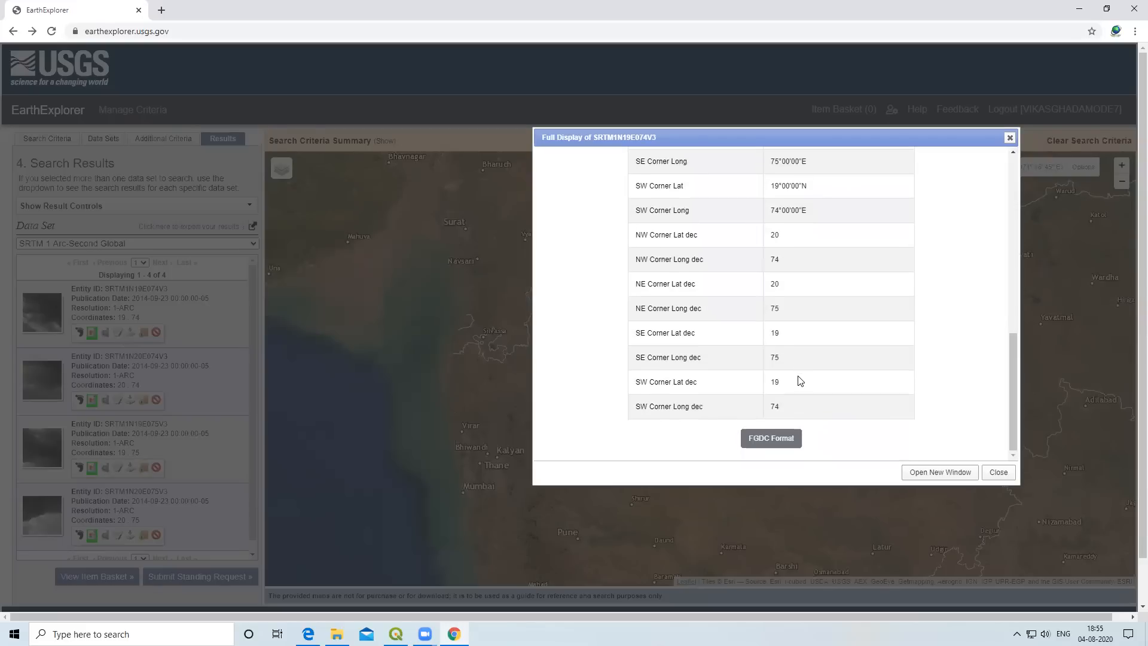
{"action": "scroll", "coordinate": [810, 367], "scroll_direction": "up", "scroll_amount": 3}
{"action": "scroll", "coordinate": [812, 367], "scroll_direction": "up", "scroll_amount": 2}
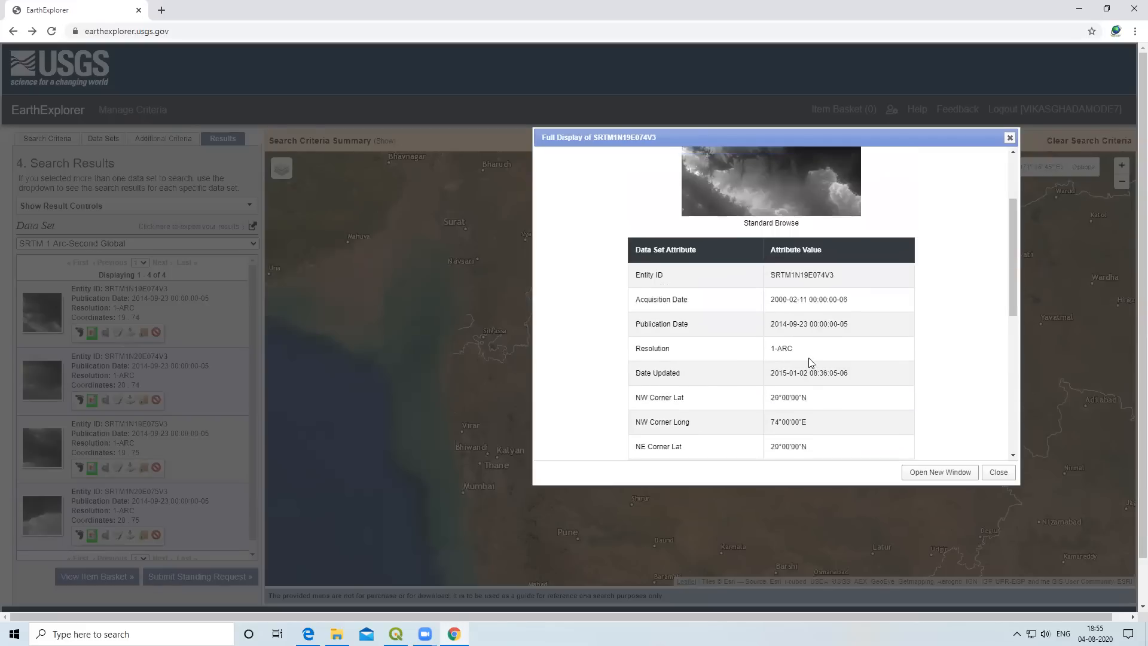
{"action": "scroll", "coordinate": [811, 362], "scroll_direction": "down", "scroll_amount": 3}
{"action": "scroll", "coordinate": [808, 359], "scroll_direction": "up", "scroll_amount": 5}
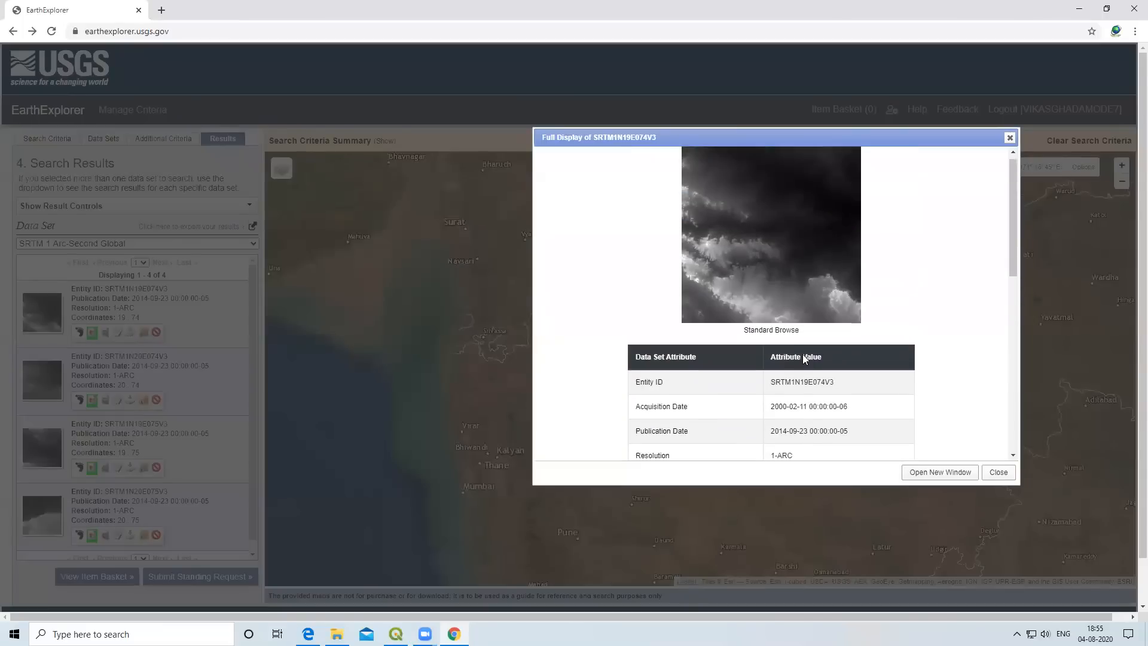
{"action": "left_click", "coordinate": [1010, 139]}
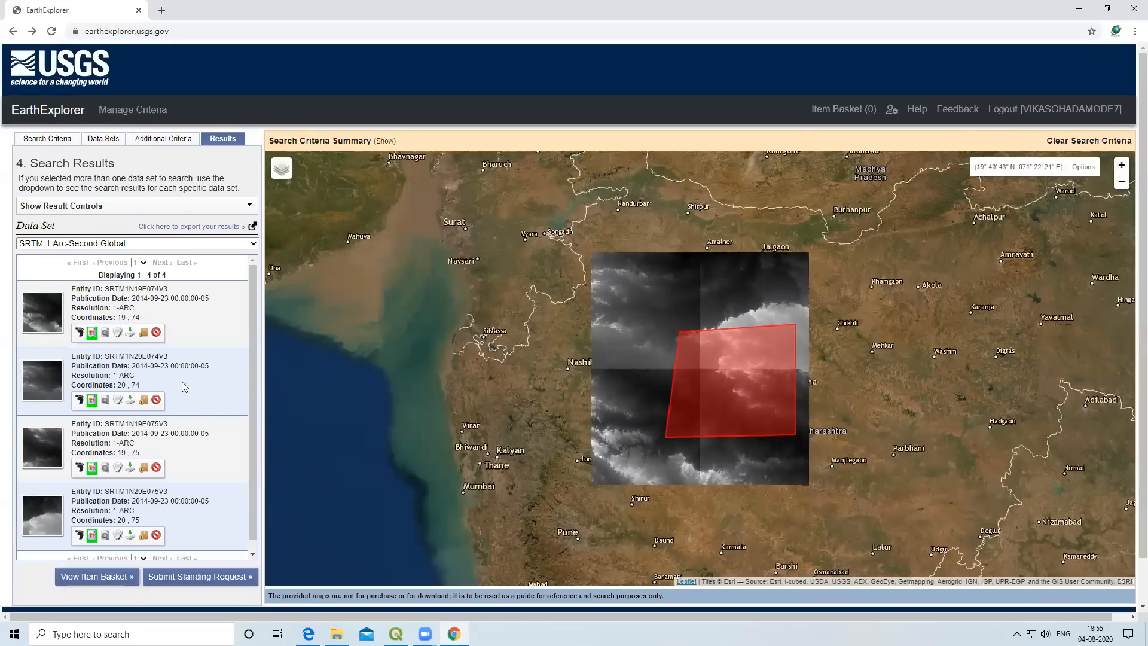
Review the download format options for tiles SRTM1N19E074V3, SRTM1N20E074V3 and SRTM1N19E075V3, closing each without downloading.
{"action": "left_click", "coordinate": [131, 333]}
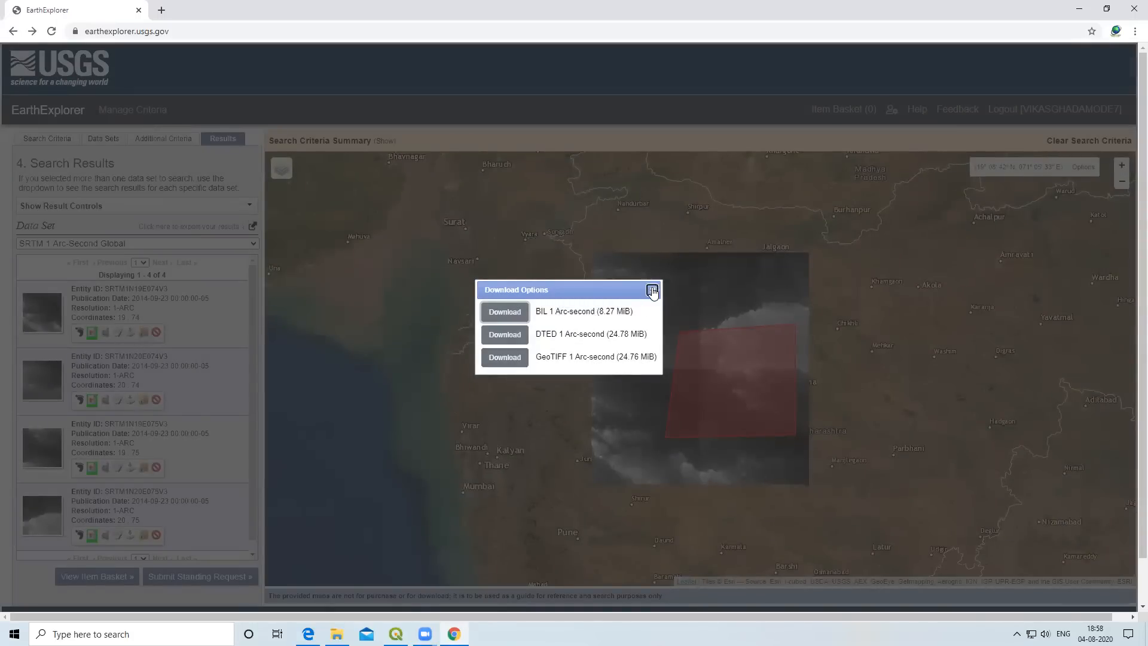
{"action": "left_click", "coordinate": [653, 290]}
{"action": "left_click", "coordinate": [130, 400]}
{"action": "left_click", "coordinate": [653, 290]}
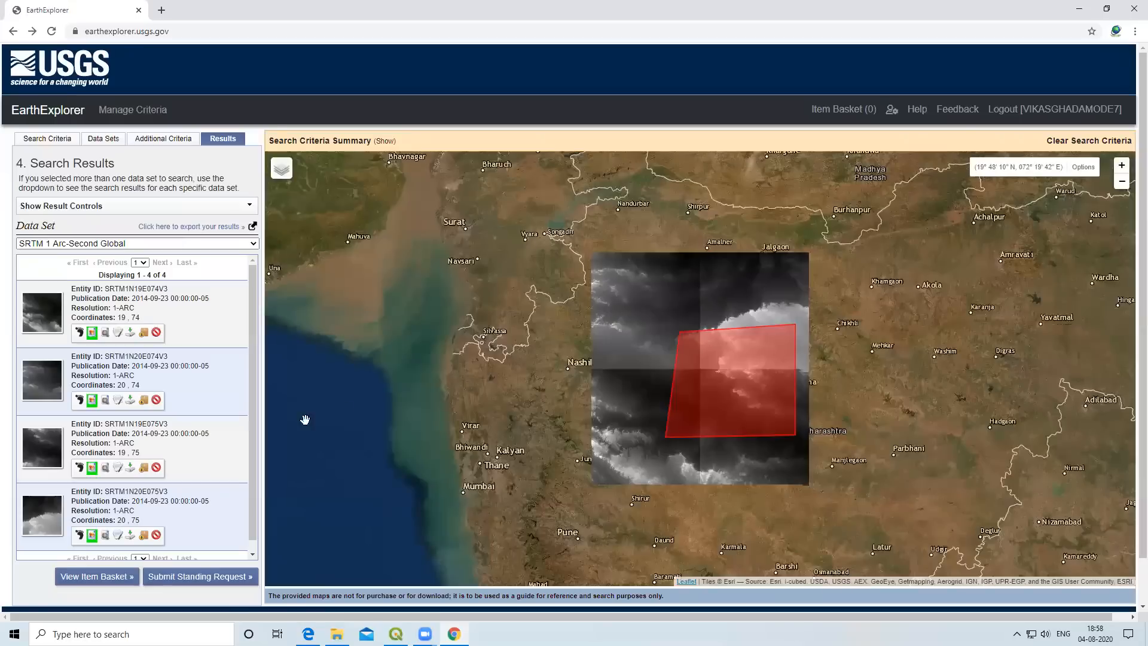
{"action": "left_click", "coordinate": [132, 468]}
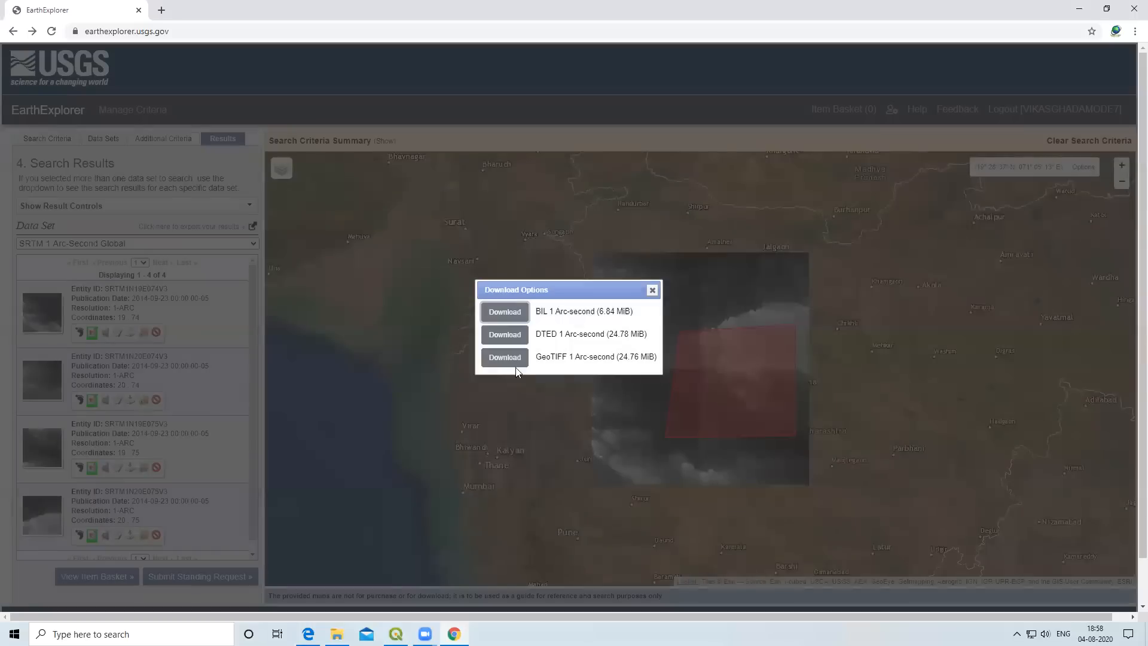
{"action": "left_click", "coordinate": [652, 290]}
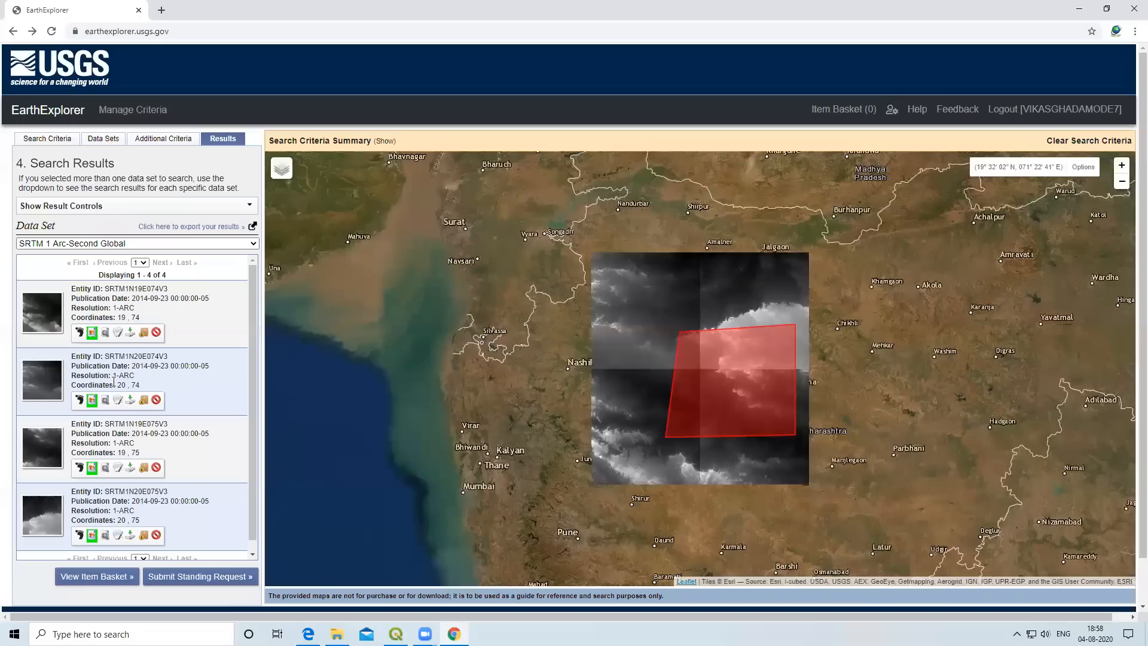
{"action": "scroll", "coordinate": [120, 473], "scroll_direction": "down", "scroll_amount": 1}
{"action": "scroll", "coordinate": [122, 476], "scroll_direction": "up", "scroll_amount": 1}
Search the web for "SRTm CGIAR" in a new tab and open the CGIAR-CSI site's SRTM Data page.
{"action": "left_click", "coordinate": [162, 11]}
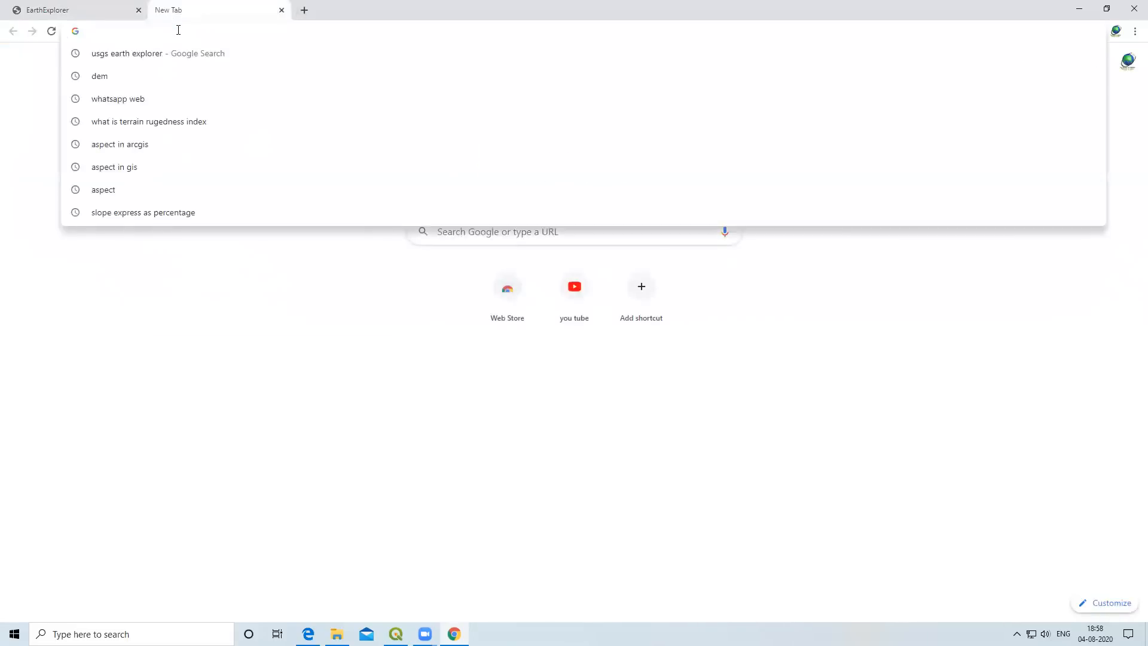
{"action": "type", "text": "S"}
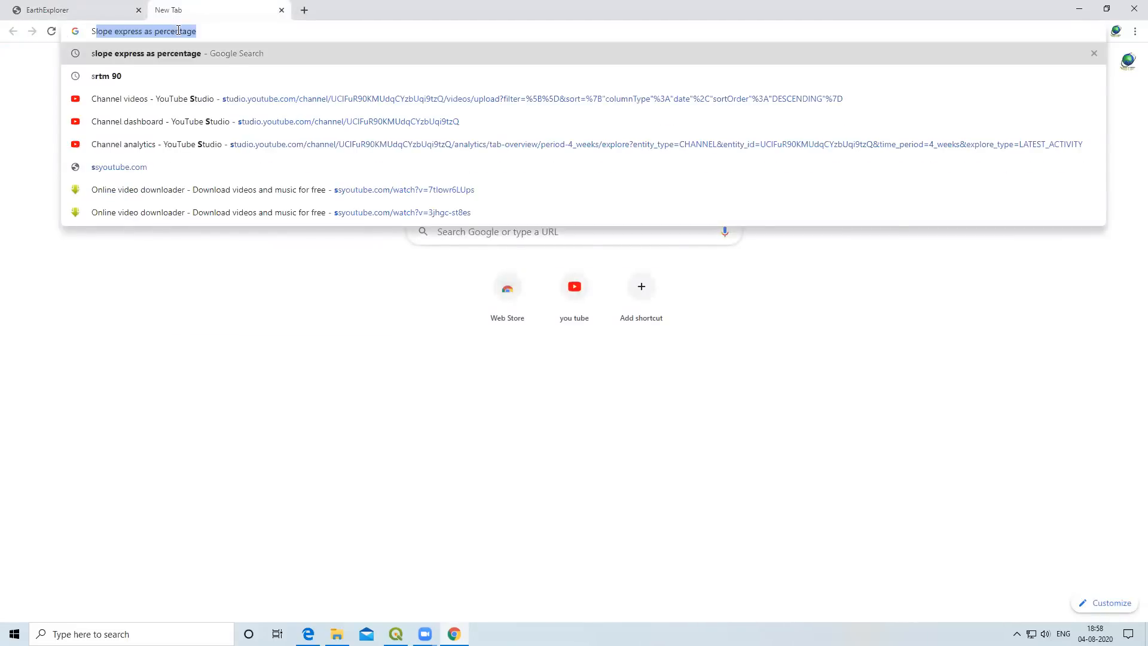
{"action": "type", "text": "RTm"}
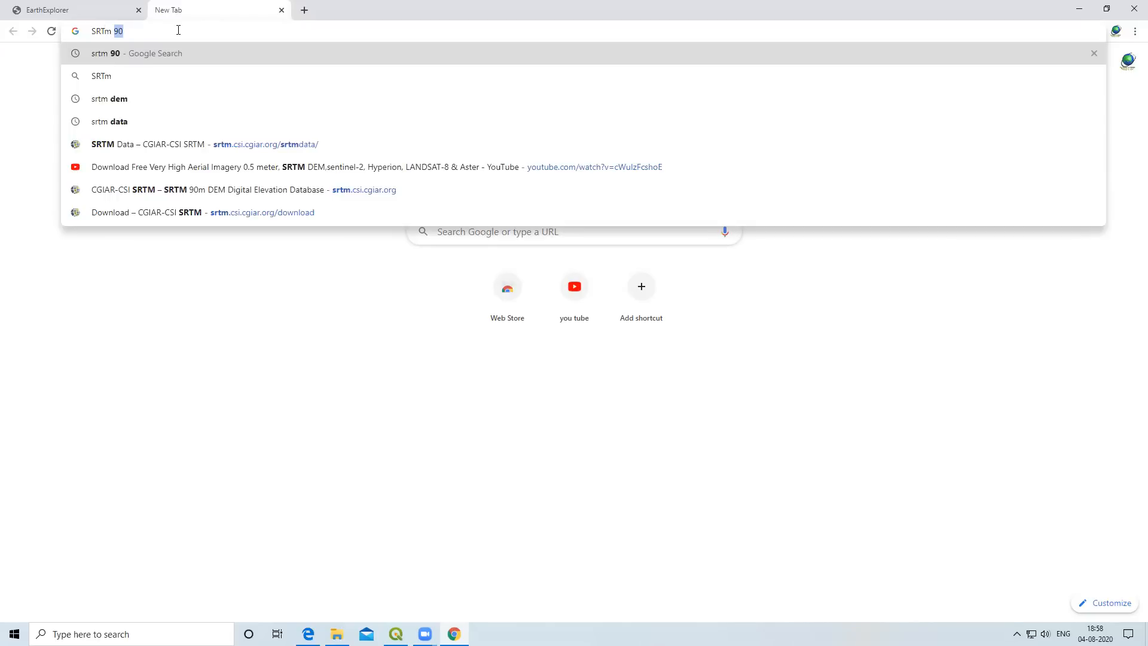
{"action": "type", "text": " CGIAR"}
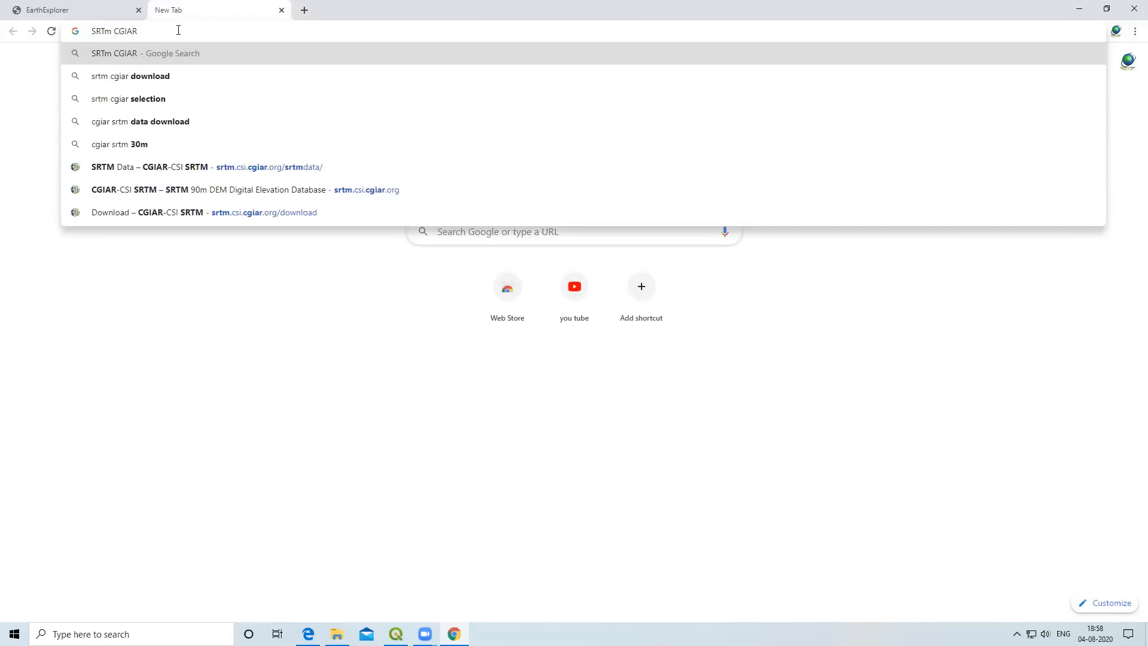
{"action": "key", "text": "Return"}
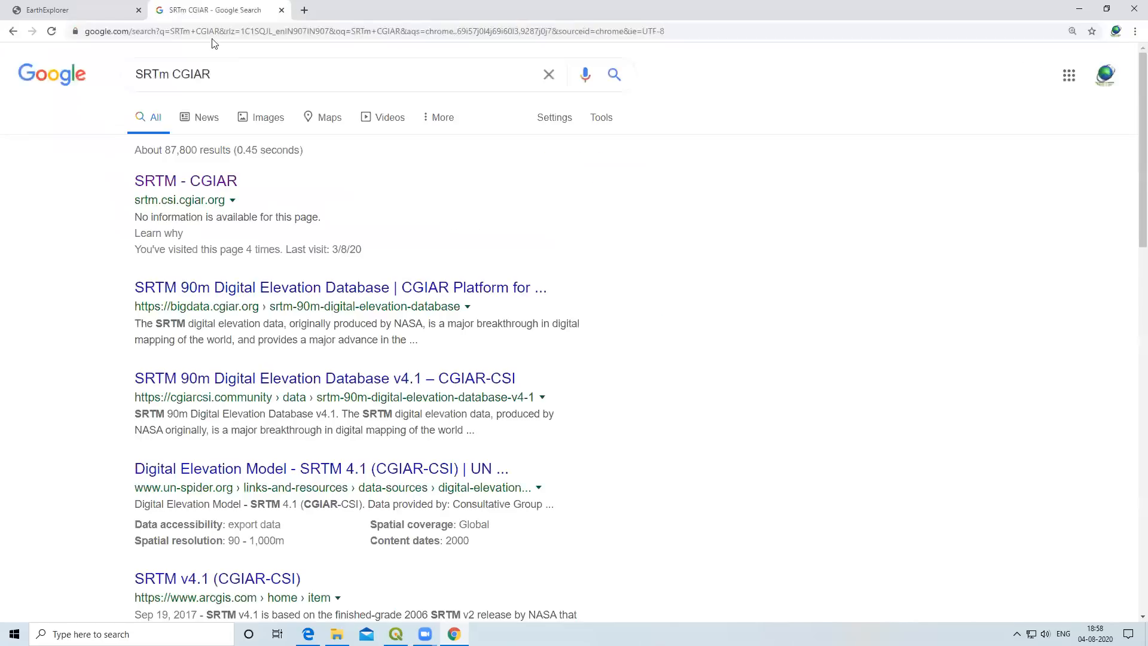
{"action": "left_click", "coordinate": [224, 190]}
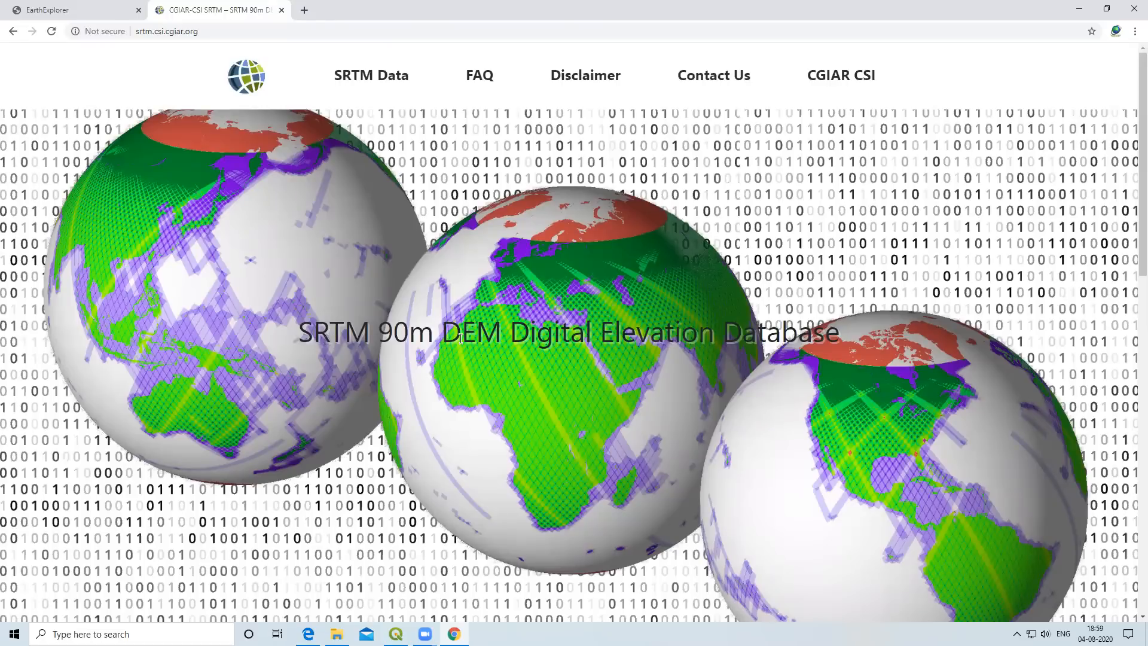
{"action": "left_click", "coordinate": [377, 85]}
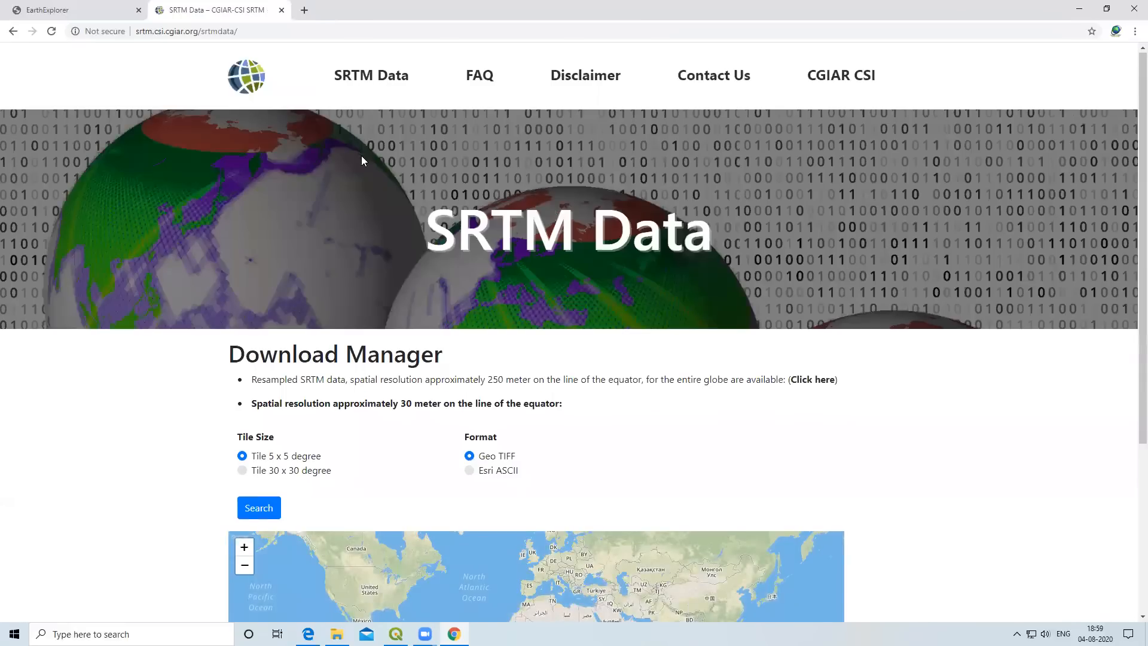
Switch the SRTM tile size to 30 x 30 degree to compare the grid, and set it back to 5 x 5 degree.
{"action": "scroll", "coordinate": [361, 156], "scroll_direction": "down", "scroll_amount": 2}
{"action": "scroll", "coordinate": [361, 339], "scroll_direction": "down", "scroll_amount": 1}
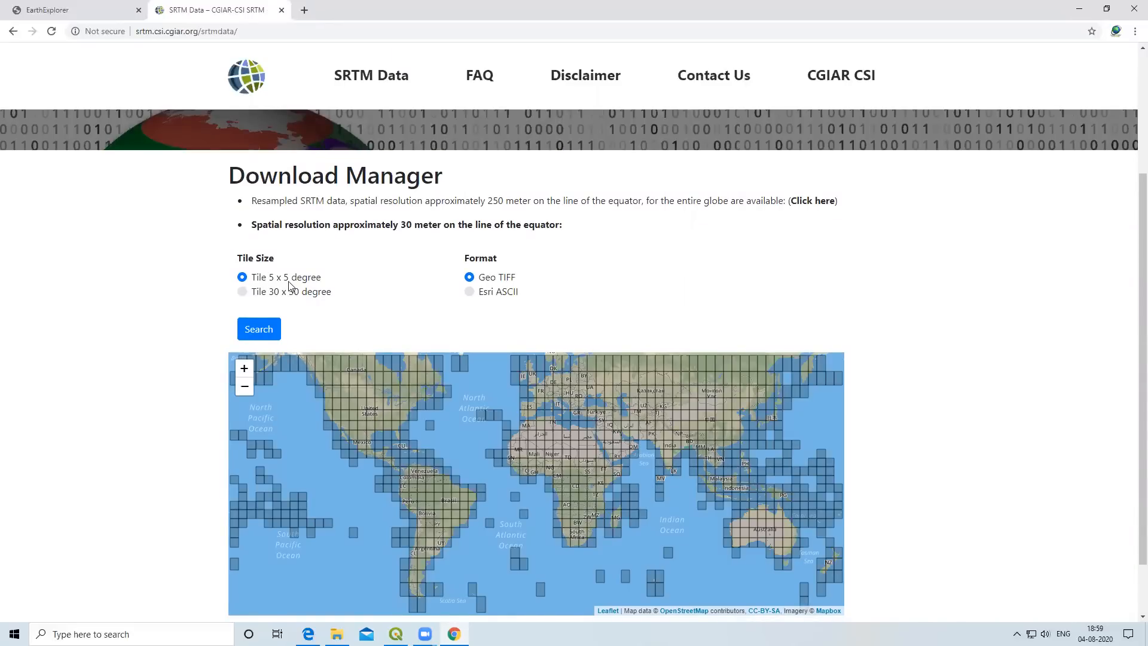
{"action": "left_click", "coordinate": [242, 292]}
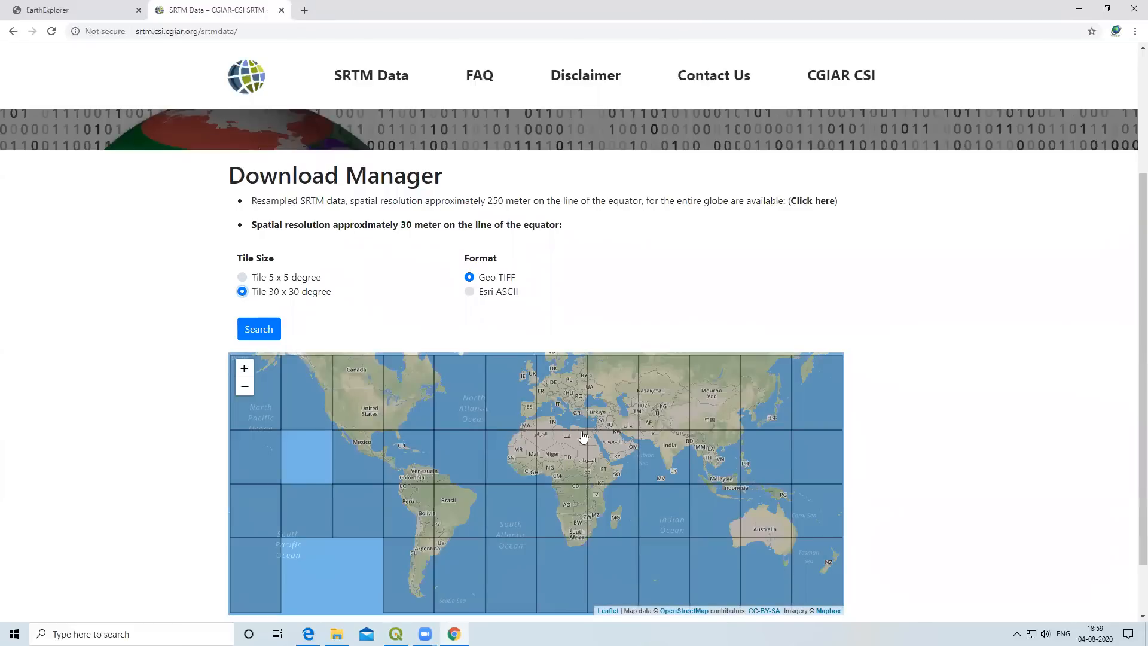
{"action": "left_click", "coordinate": [243, 277]}
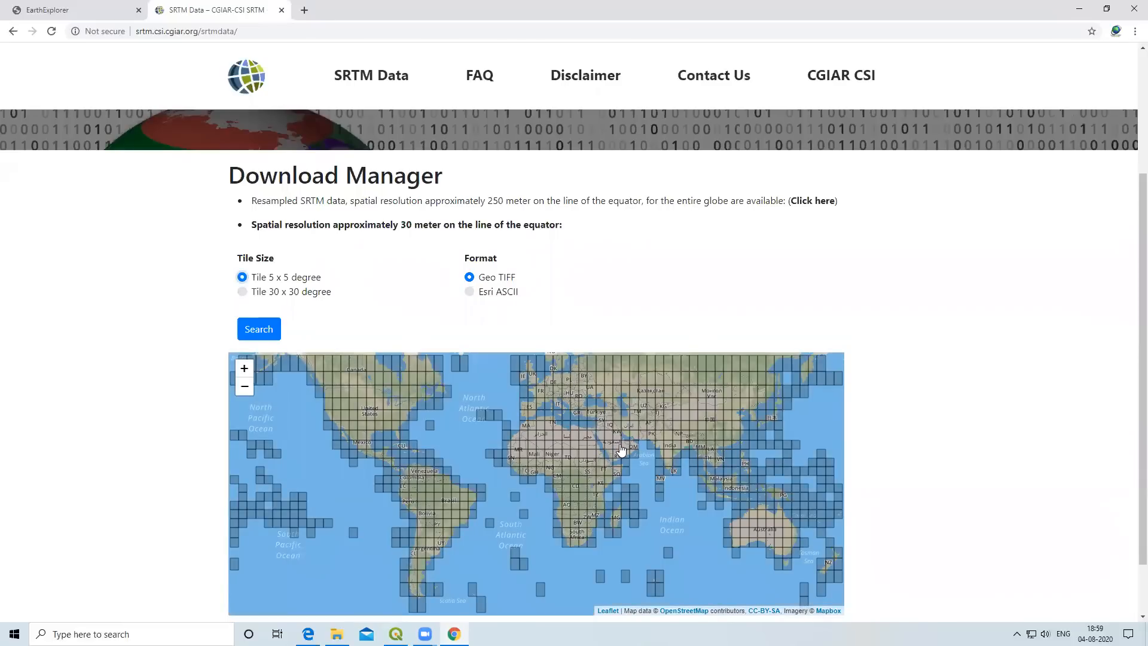
Select the 5 x 5 degree tile covering 20–25 N, 75–80 E over India and search for its Geo TIFF data.
{"action": "scroll", "coordinate": [675, 488], "scroll_direction": "up", "scroll_amount": 2}
{"action": "scroll", "coordinate": [675, 488], "scroll_direction": "down", "scroll_amount": 1}
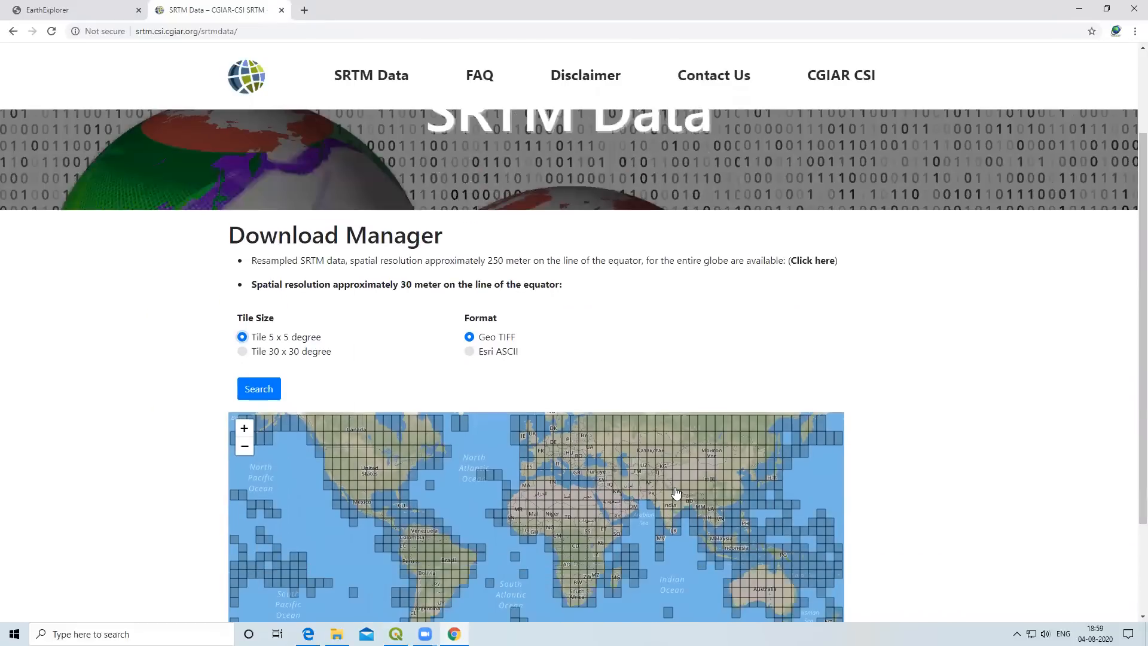
{"action": "scroll", "coordinate": [660, 508], "scroll_direction": "down", "scroll_amount": 1}
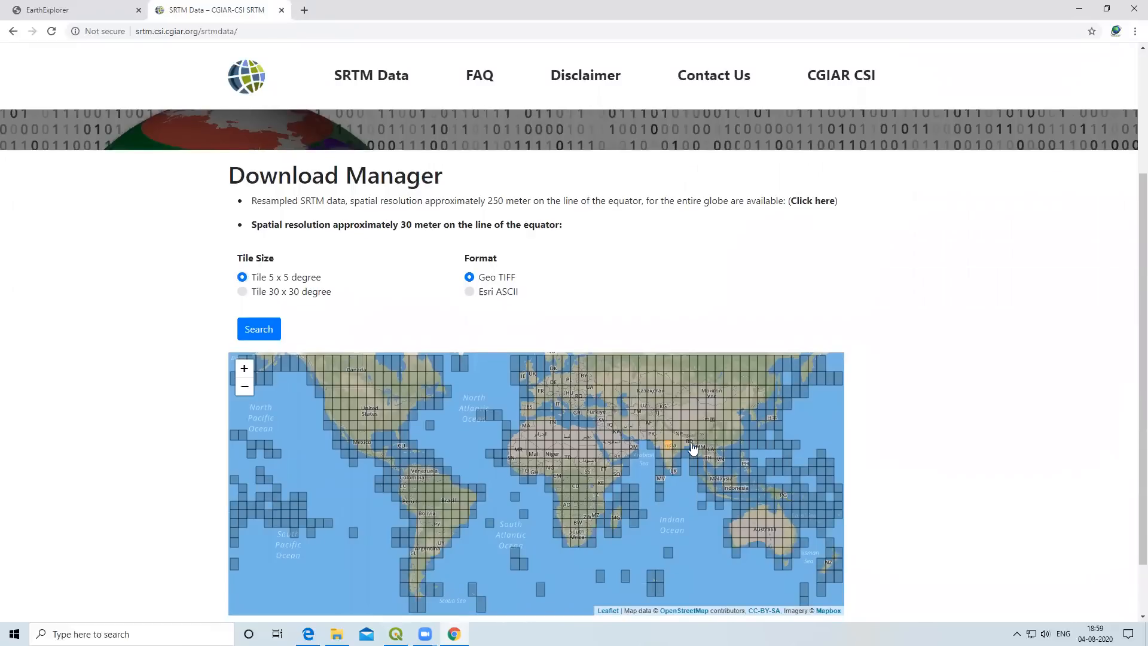
{"action": "left_click", "coordinate": [263, 335]}
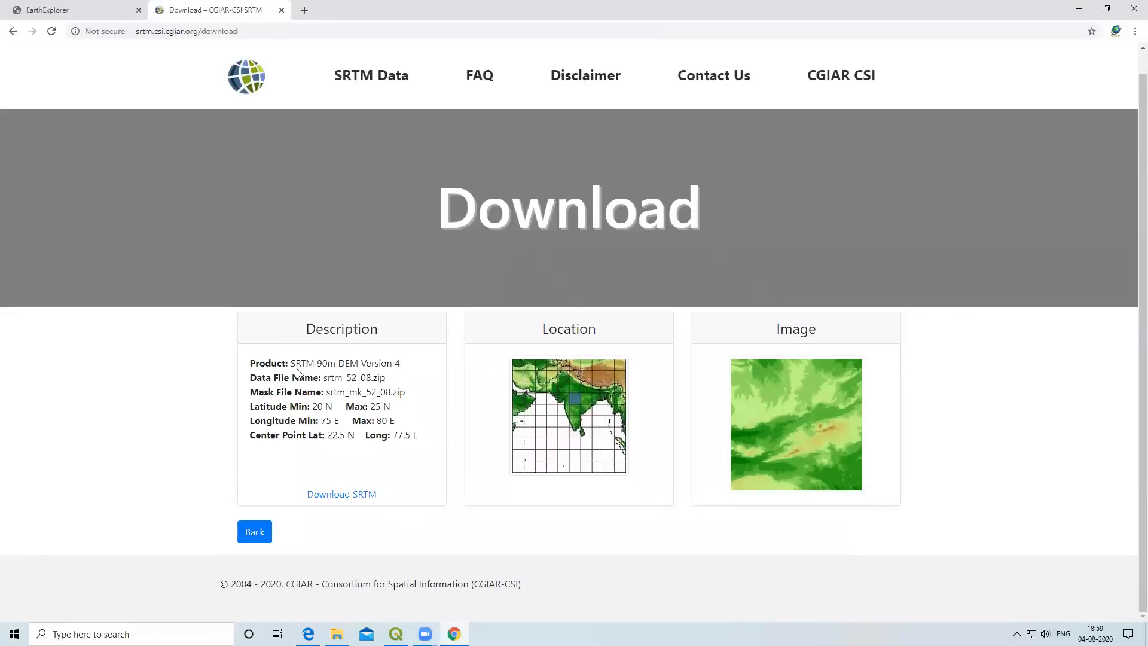
Review the tile's product name and latitude and longitude limits, and download its SRTM data file srtm_52_08.zip.
{"action": "left_click_drag", "start_coordinate": [297, 363], "coordinate": [402, 366]}
{"action": "left_click", "coordinate": [411, 378]}
{"action": "left_click_drag", "start_coordinate": [309, 408], "coordinate": [333, 421]}
{"action": "left_click", "coordinate": [257, 534]}
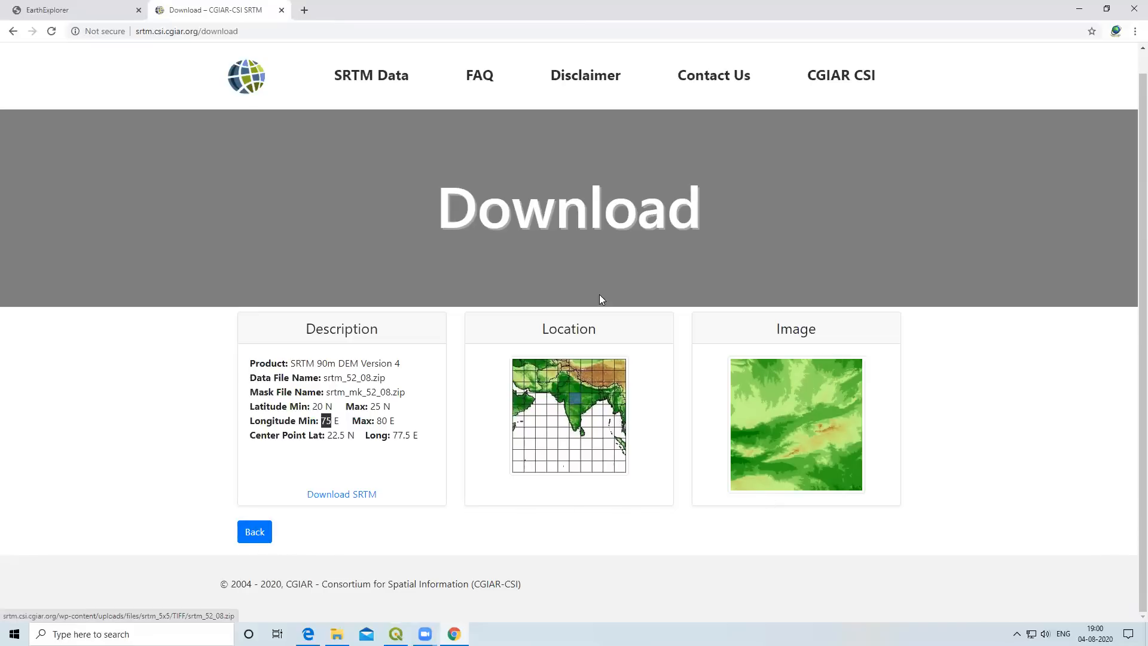
{"action": "scroll", "coordinate": [597, 296], "scroll_direction": "up", "scroll_amount": 1}
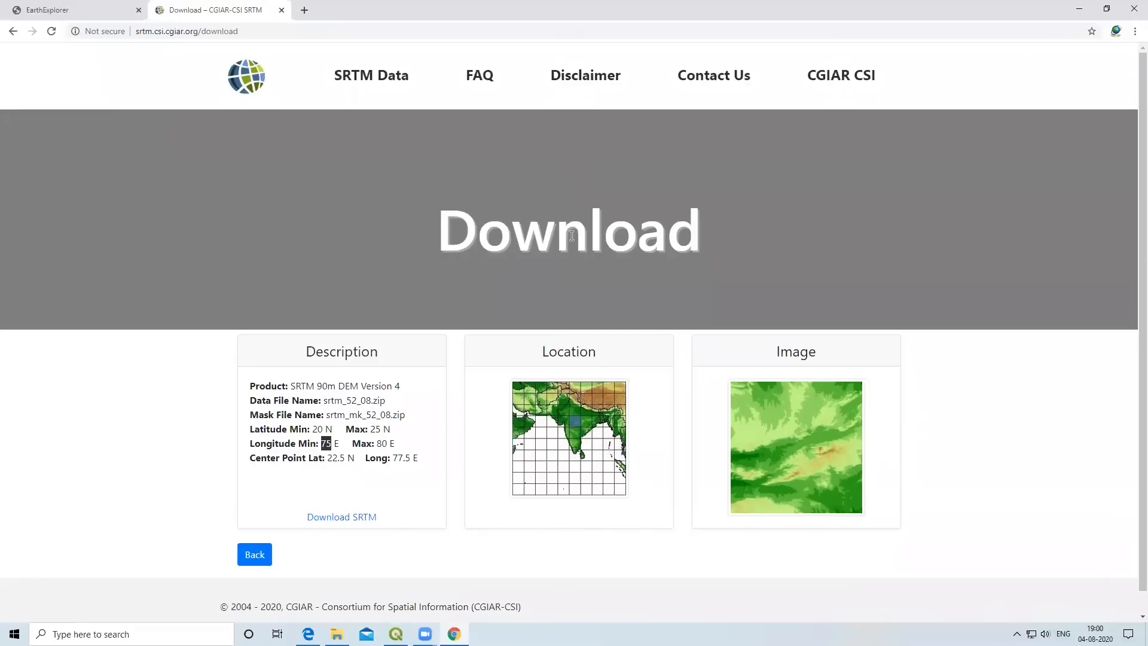
{"action": "left_click", "coordinate": [354, 518]}
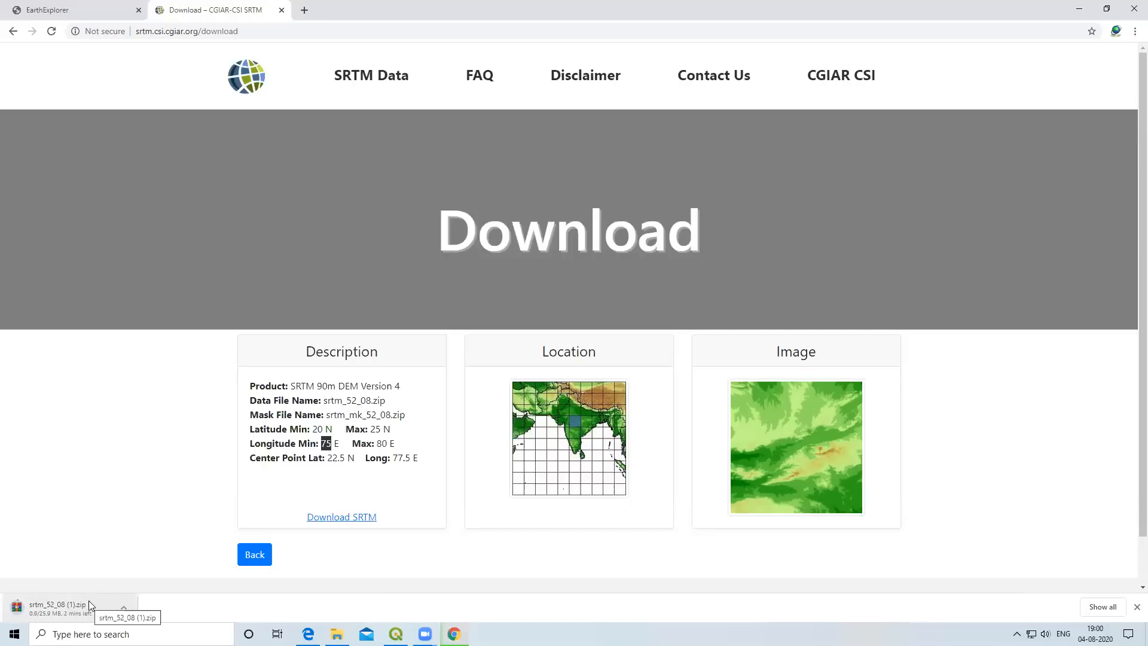
Search the web for "bhuvan dem" in a new tab and open the Open Data Archive - Bhuvan - NRSC site.
{"action": "left_click", "coordinate": [305, 11]}
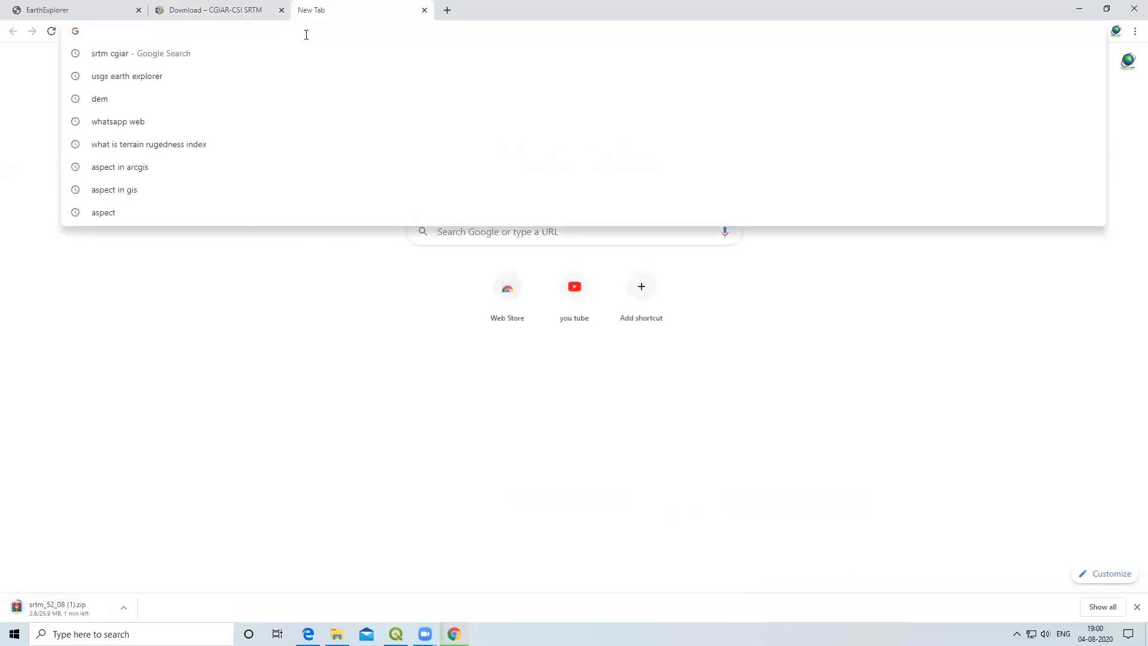
{"action": "type", "text": "bhu"}
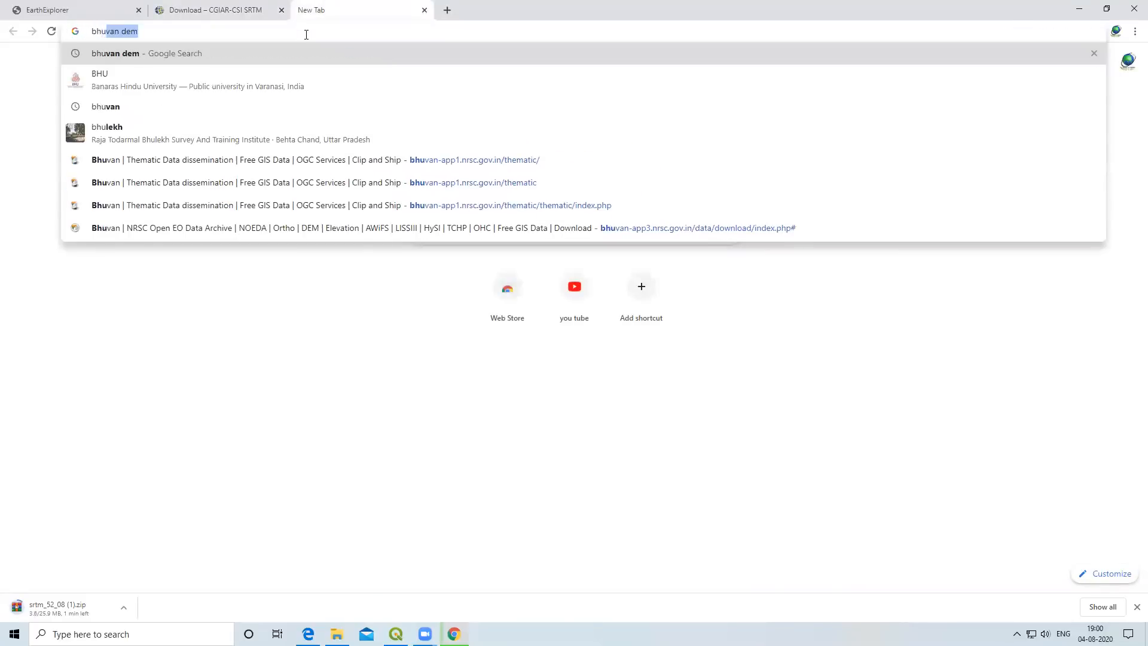
{"action": "left_click", "coordinate": [197, 52]}
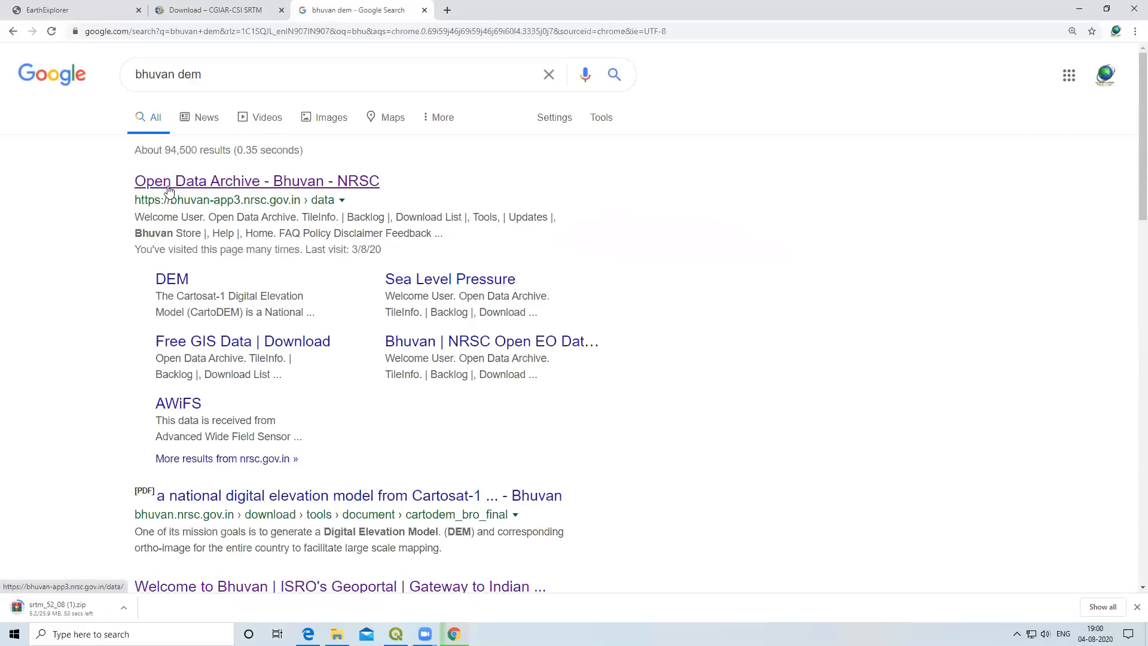
{"action": "left_click", "coordinate": [212, 186]}
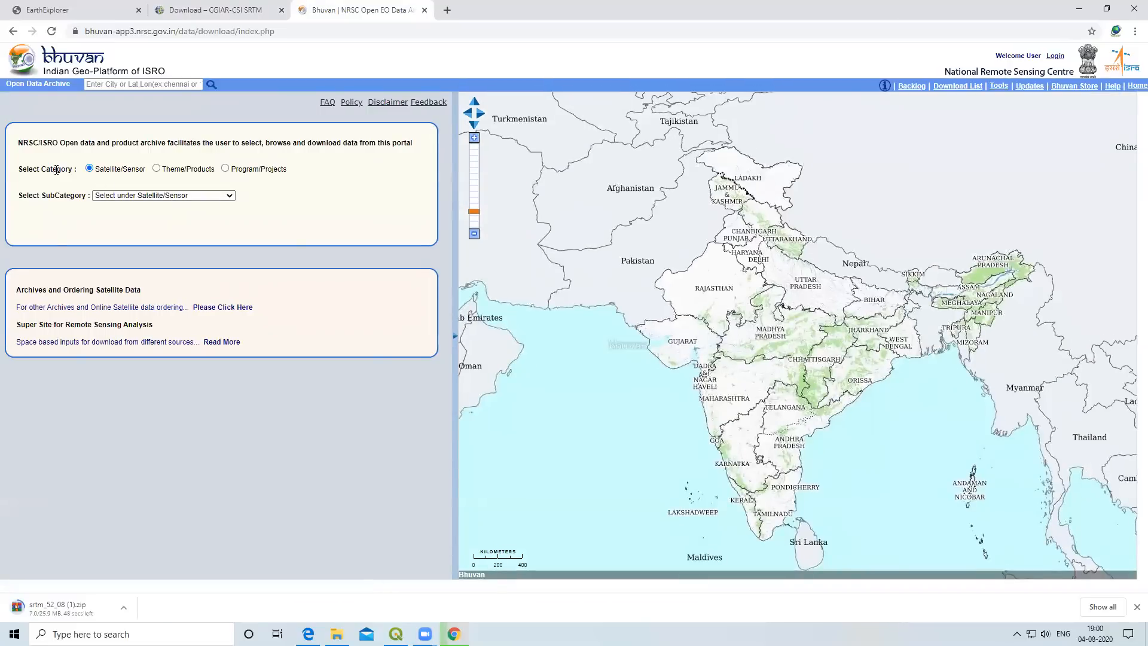
Choose Cartosat-1 as the satellite subcategory and CartoDEM All Versions as the product.
{"action": "left_click", "coordinate": [170, 198]}
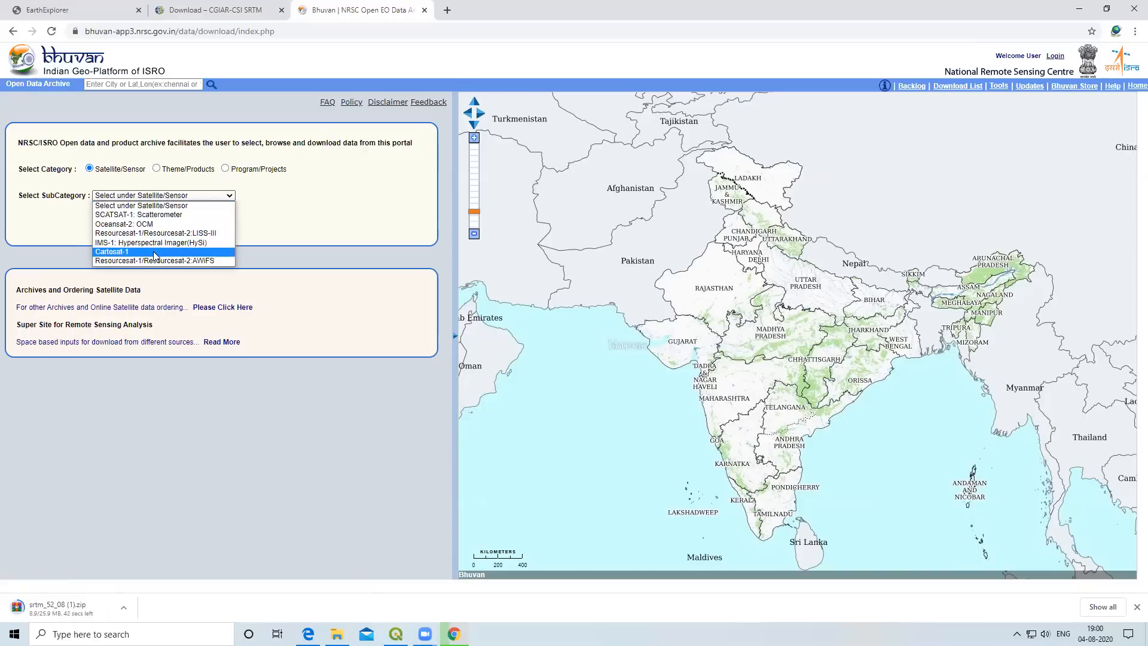
{"action": "left_click", "coordinate": [129, 251]}
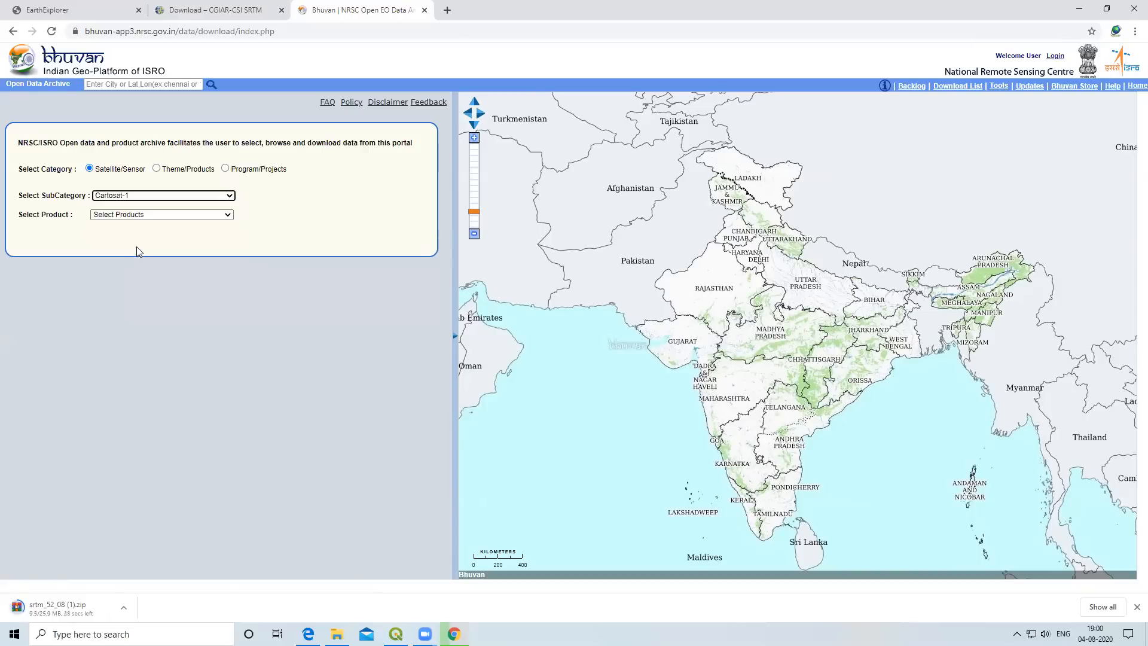
{"action": "left_click", "coordinate": [138, 217]}
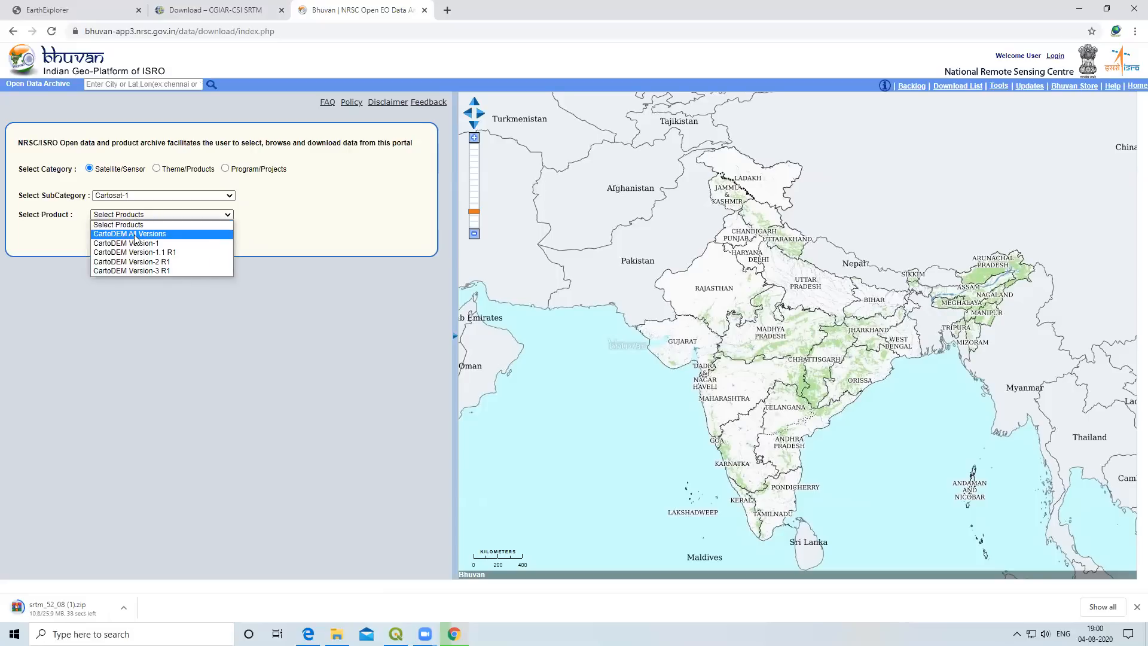
{"action": "left_click", "coordinate": [136, 234]}
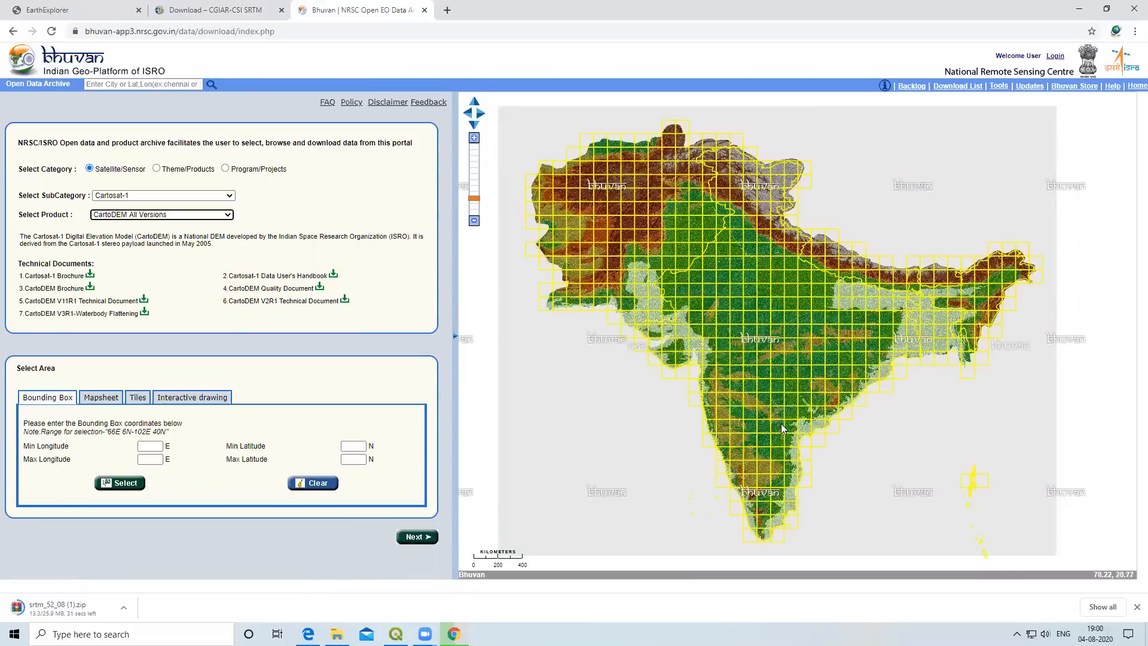
Select the two adjacent map tiles covering 74E–76E, 17N–18N by tile selection and list their available CartoDEM products.
{"action": "left_click", "coordinate": [136, 397]}
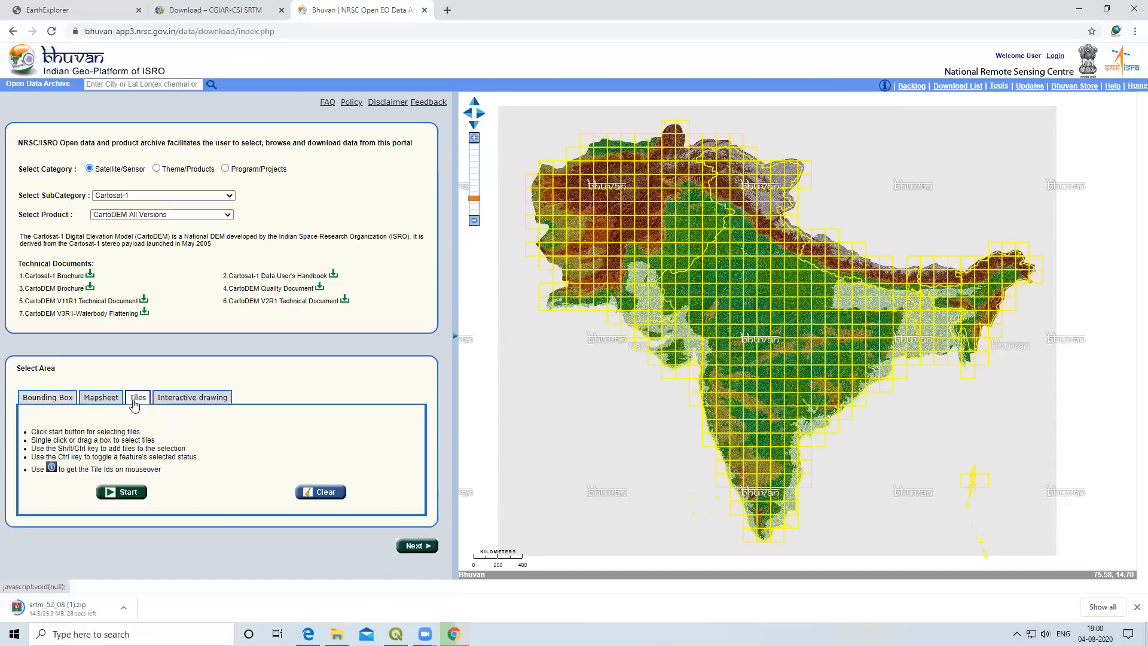
{"action": "left_click", "coordinate": [128, 495]}
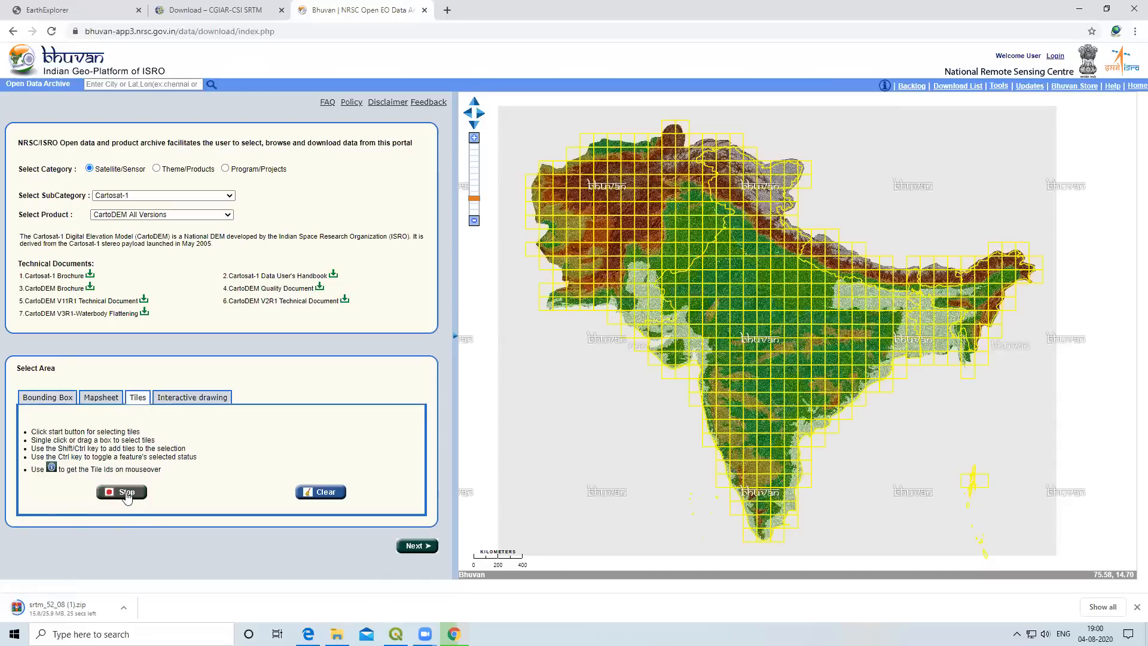
{"action": "left_click", "coordinate": [736, 419]}
{"action": "left_click", "coordinate": [719, 415], "text": "shift"}
{"action": "left_click", "coordinate": [121, 494]}
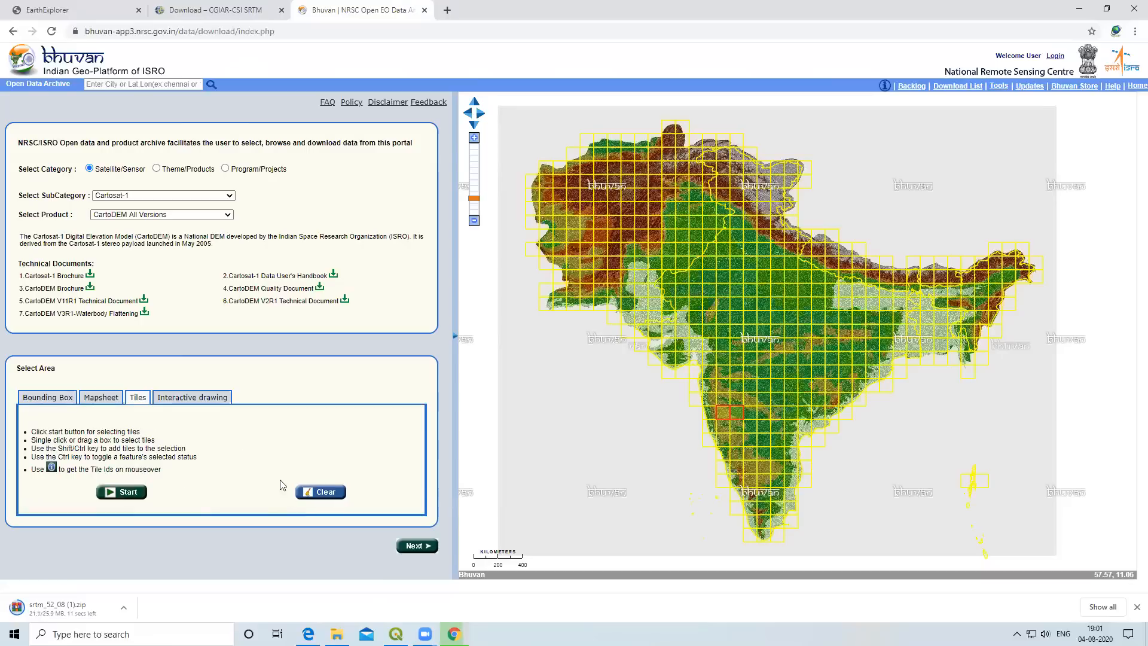
{"action": "left_click", "coordinate": [402, 547]}
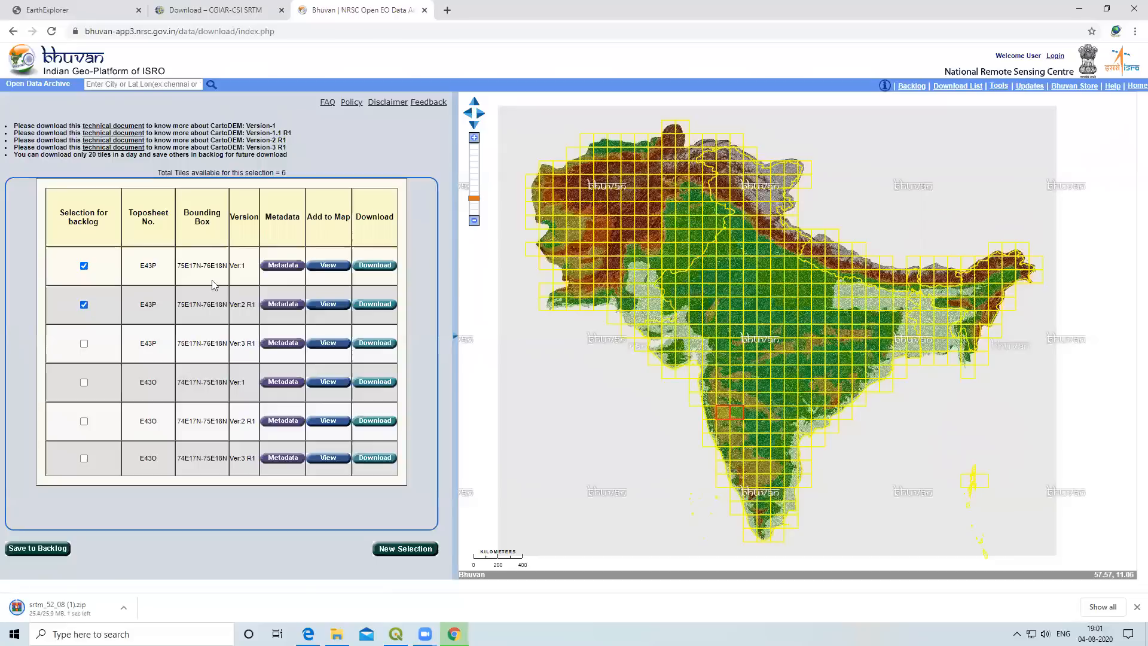
Request the E43P Ver:1 tile download and sign in to Bhuvan with the account's username and password.
{"action": "left_click", "coordinate": [374, 267]}
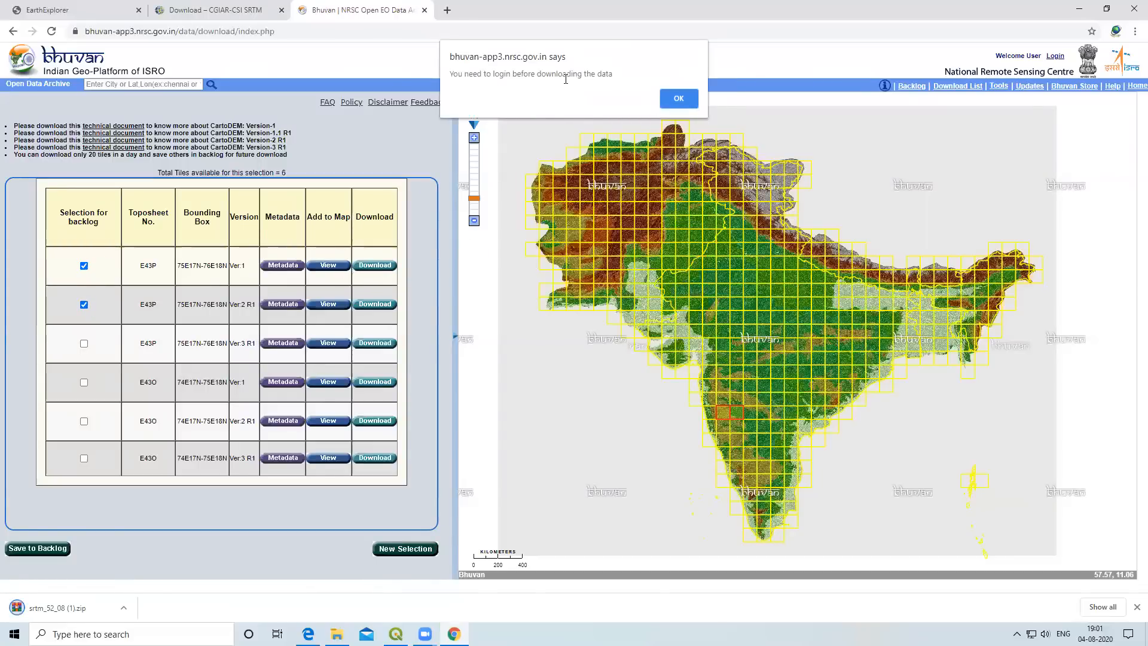
{"action": "left_click", "coordinate": [678, 99]}
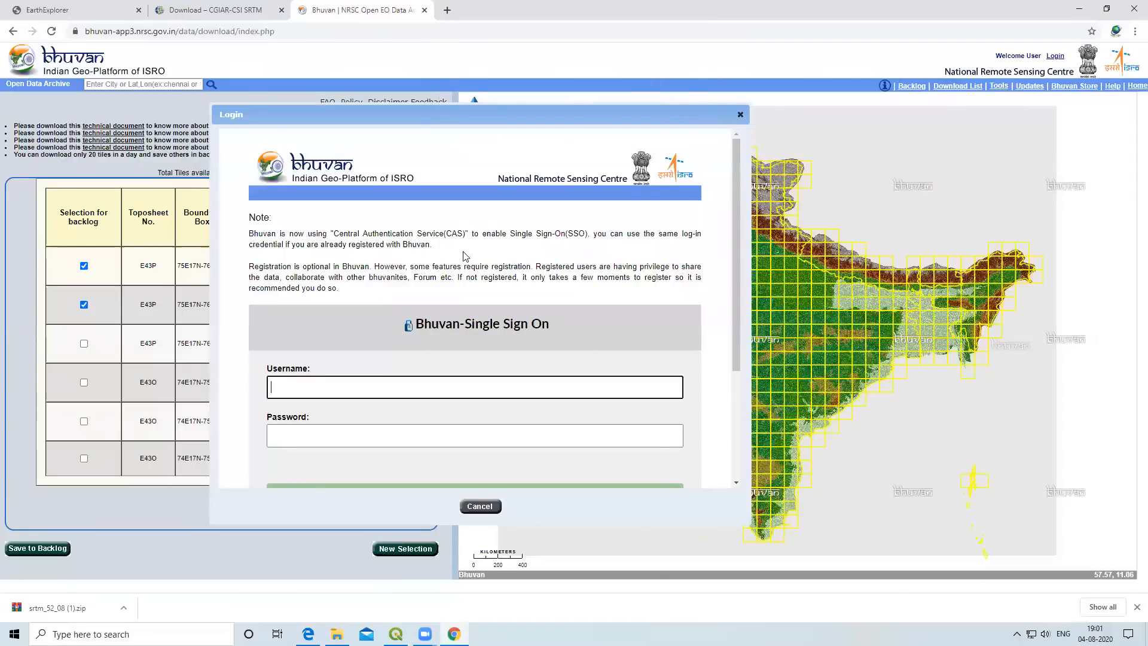
{"action": "scroll", "coordinate": [465, 256], "scroll_direction": "down", "scroll_amount": 3}
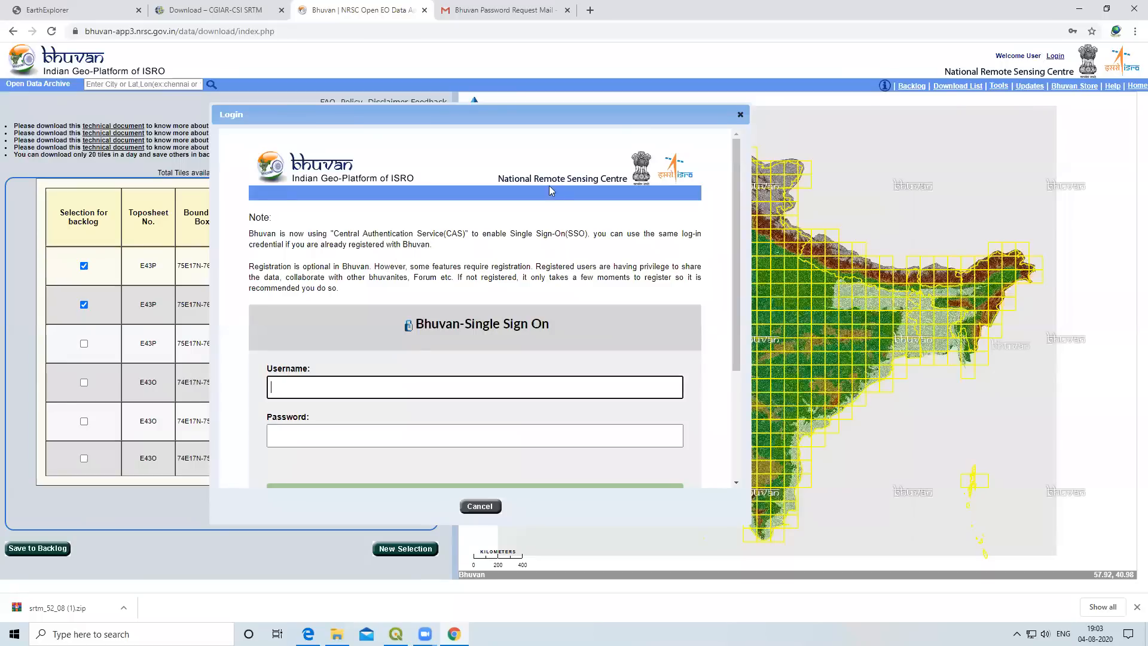
{"action": "scroll", "coordinate": [335, 392], "scroll_direction": "down", "scroll_amount": 2}
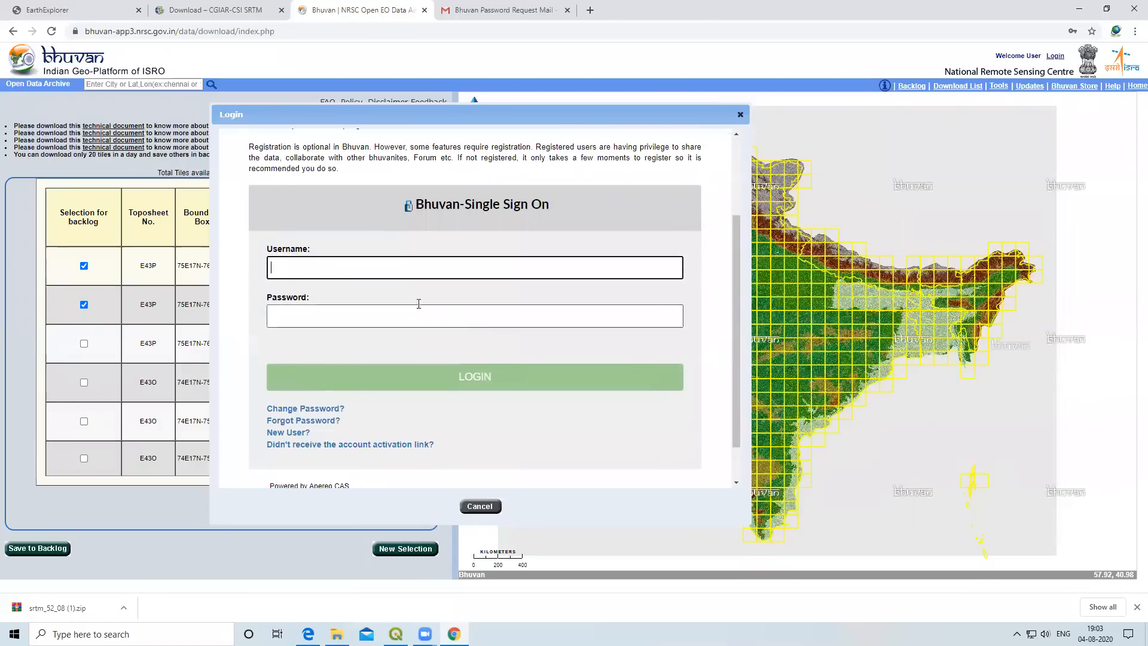
{"action": "key", "text": "ctrl+v"}
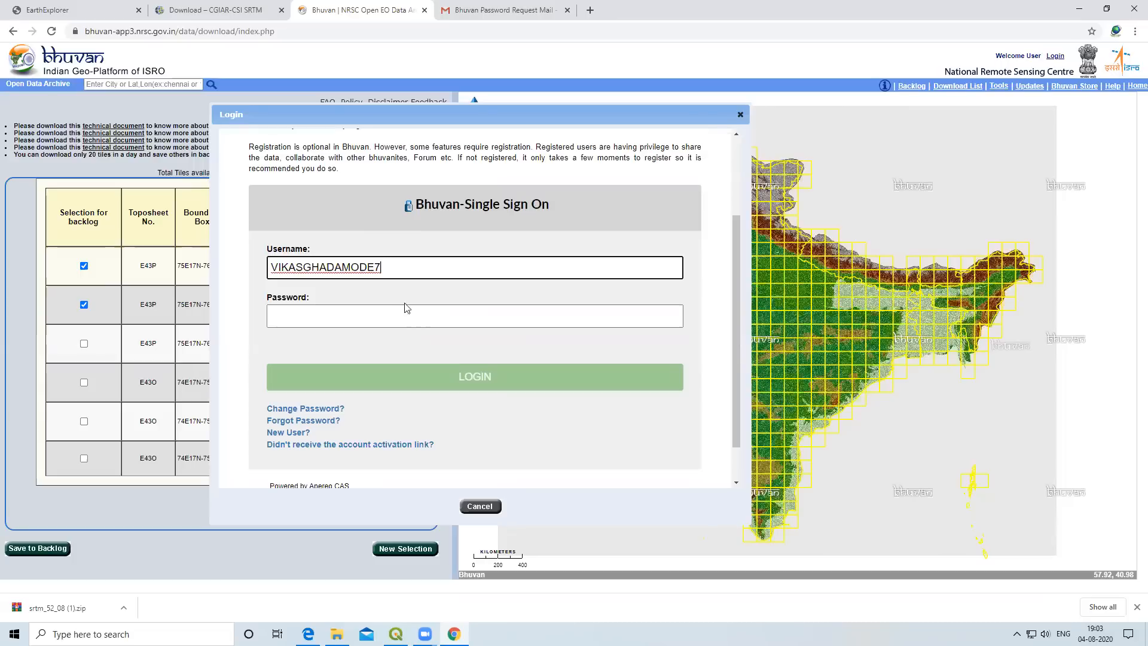
{"action": "left_click", "coordinate": [401, 322]}
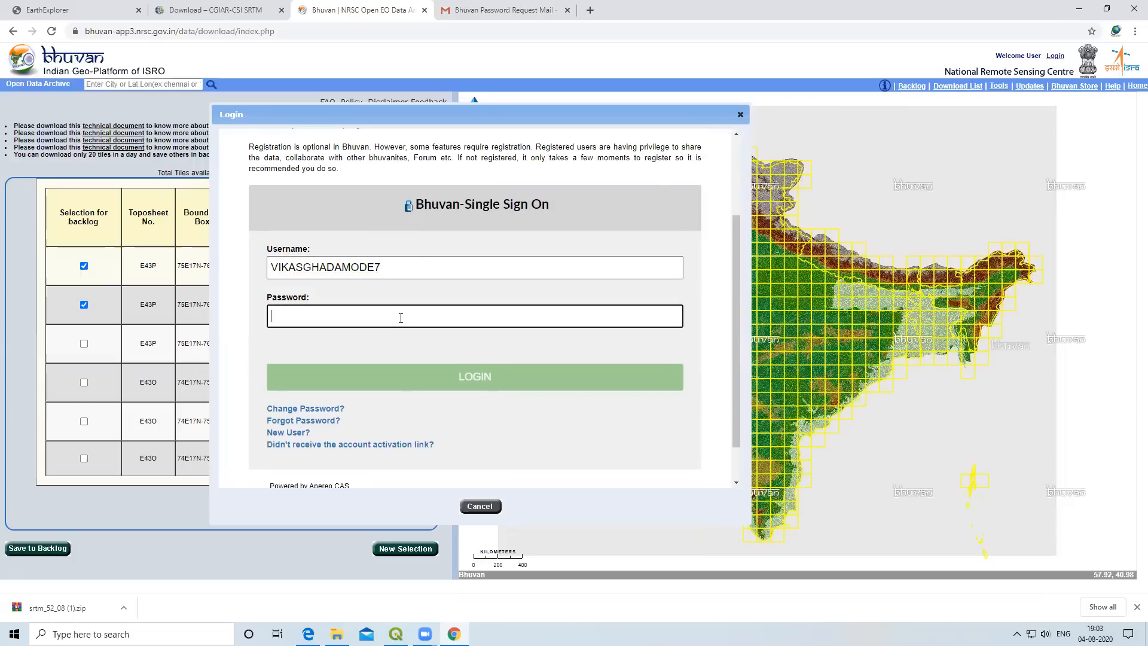
{"action": "type", "text": "*"}
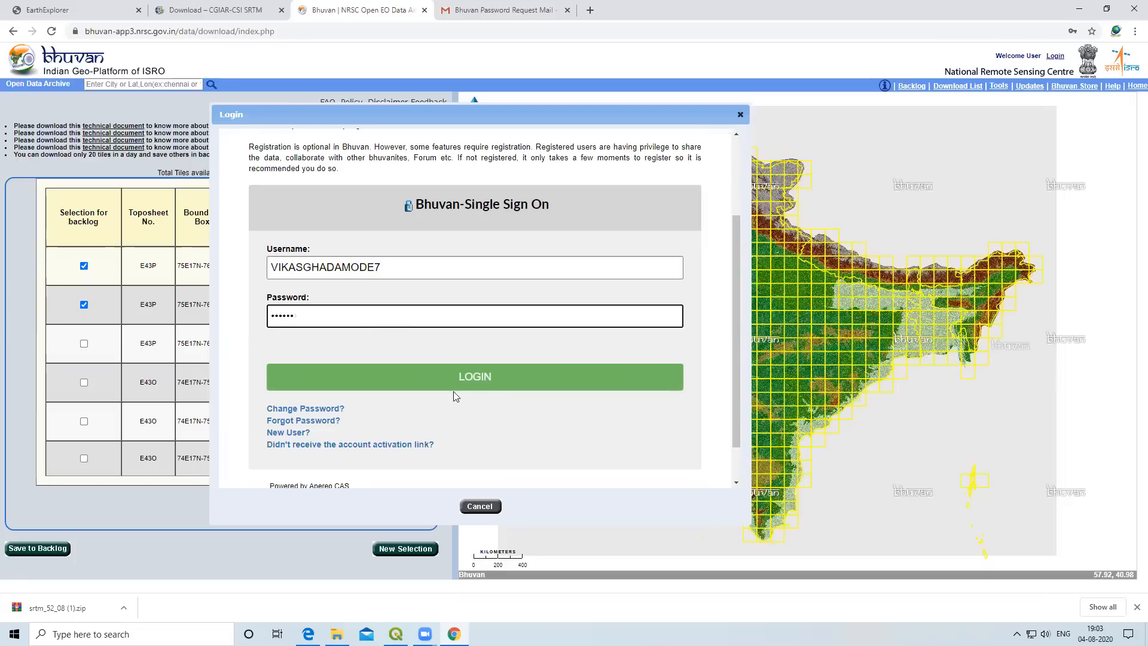
{"action": "left_click", "coordinate": [480, 385]}
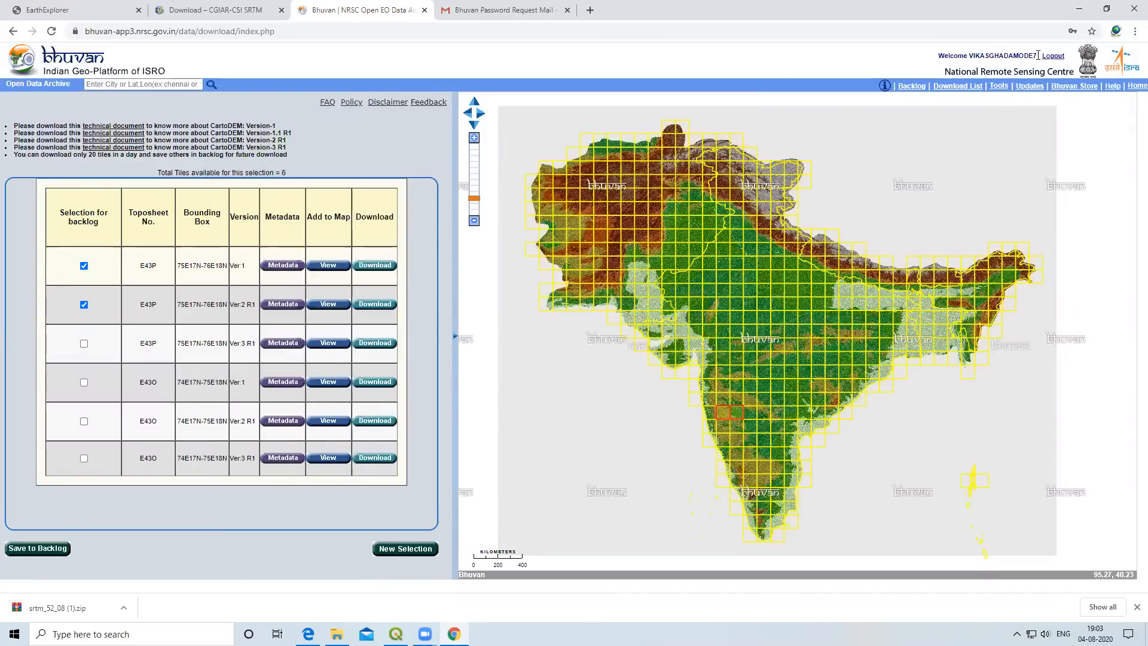
Download the E43P Ver:1 CartoDEM tile and close the download notice.
{"action": "left_click", "coordinate": [375, 266]}
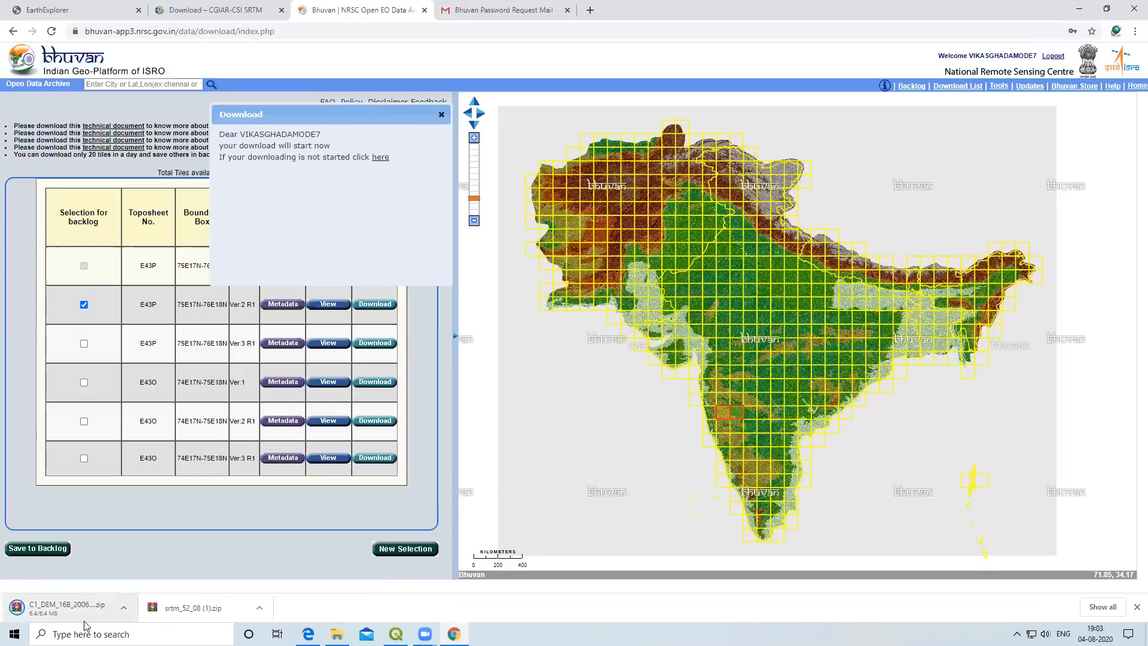
{"action": "left_click", "coordinate": [442, 114]}
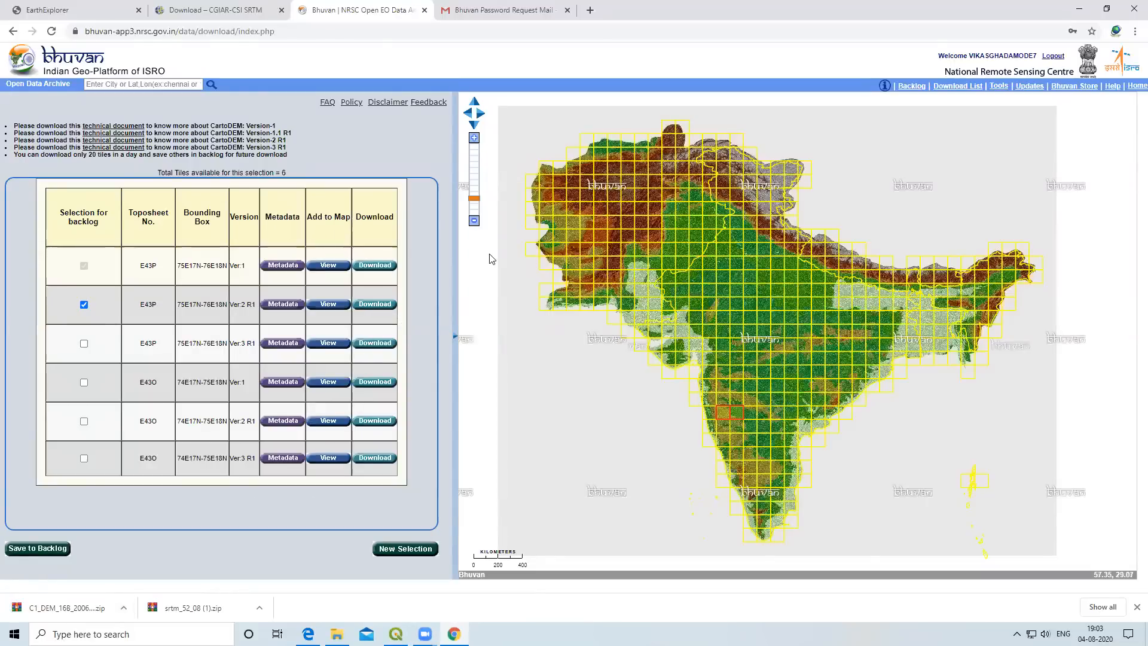
Revisit the EarthExplorer results and the CGIAR-CSI download page, and return to the Bhuvan archive.
{"action": "left_click", "coordinate": [109, 17]}
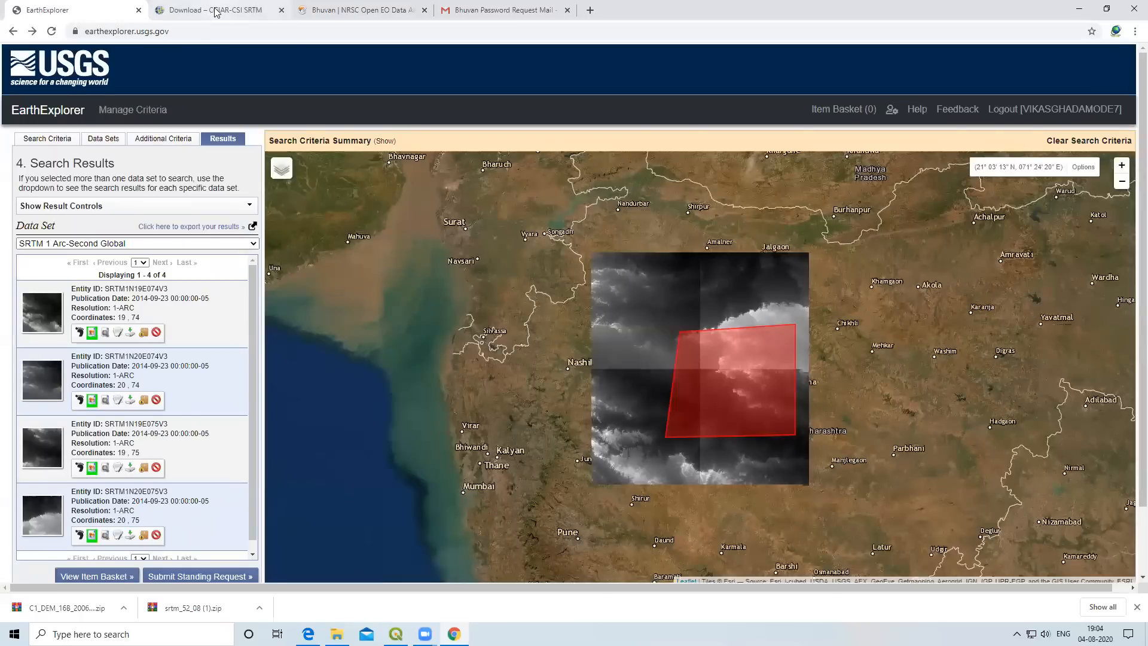
{"action": "left_click", "coordinate": [215, 12]}
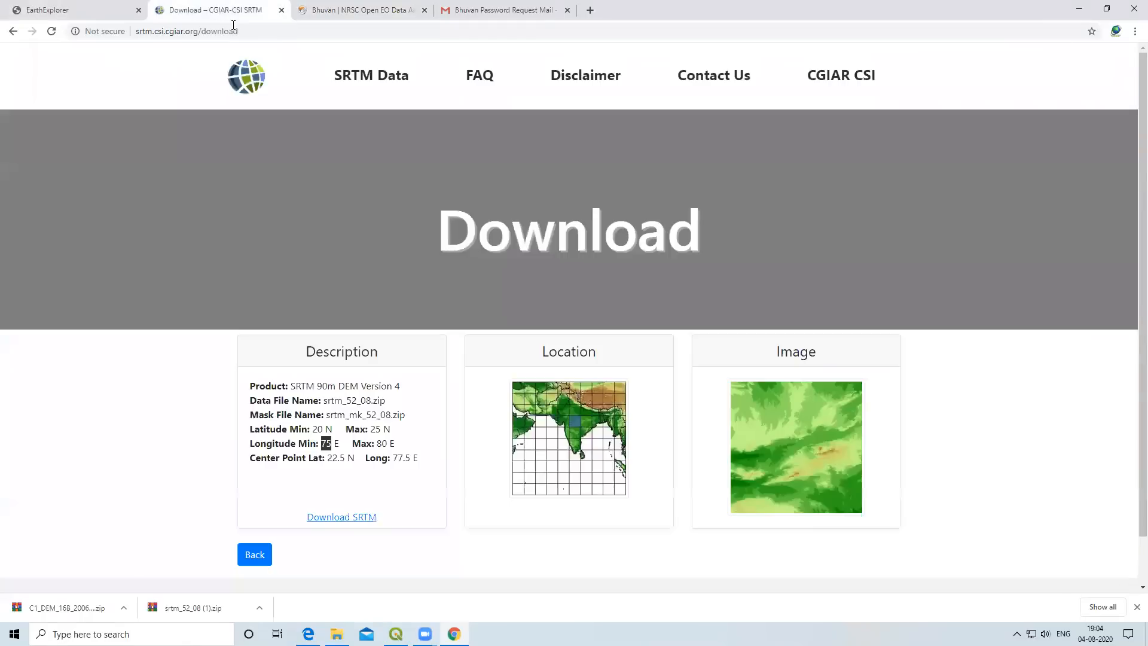
{"action": "left_click", "coordinate": [331, 10]}
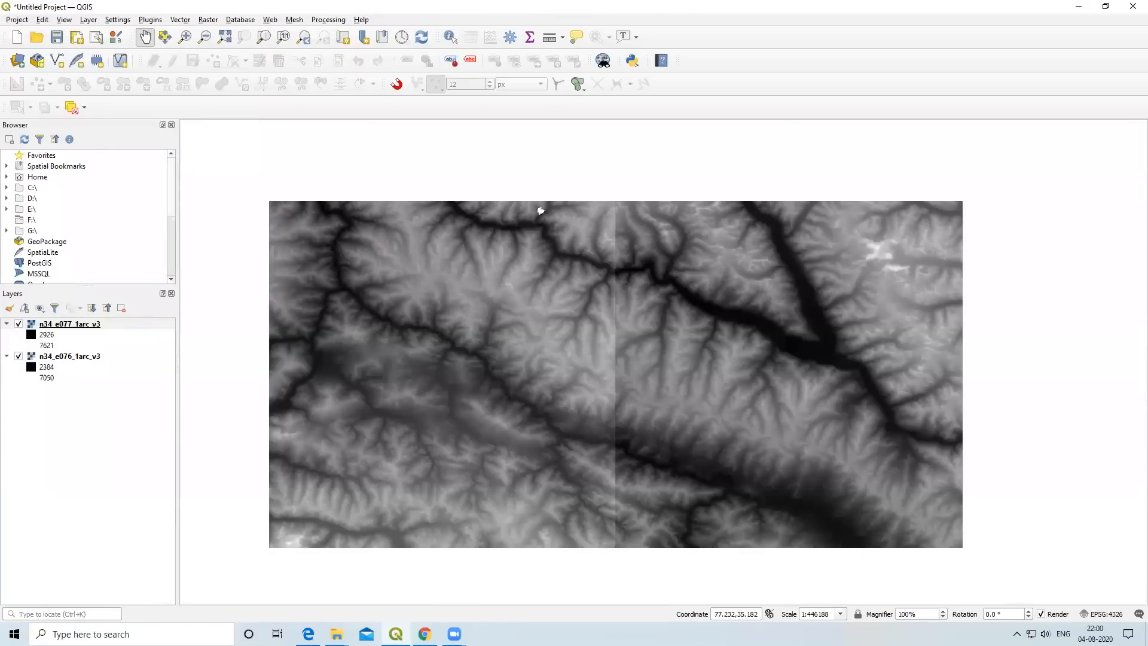
{"action": "scroll", "coordinate": [615, 351], "scroll_direction": "up", "scroll_amount": 2}
{"action": "scroll", "coordinate": [615, 351], "scroll_direction": "down", "scroll_amount": 2}
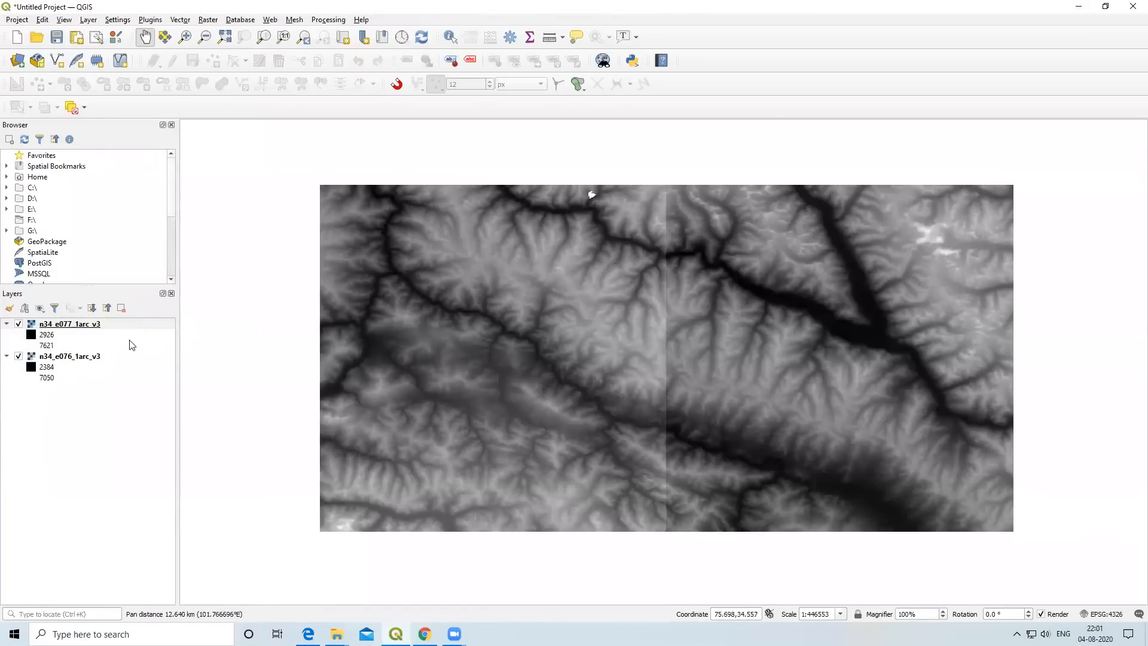
Toggle the visibility of the n34_e077_1arc_v3 and n34_e076_1arc_v3 layers to check which area each tile covers.
{"action": "left_click", "coordinate": [19, 324]}
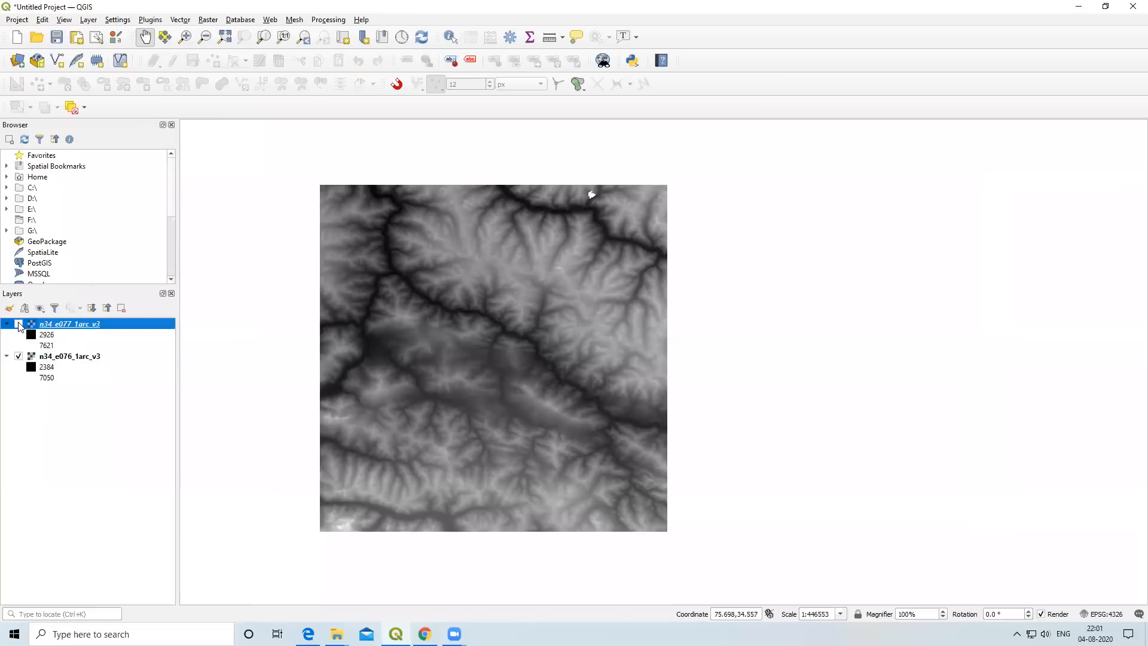
{"action": "left_click", "coordinate": [18, 324]}
{"action": "left_click", "coordinate": [19, 357]}
{"action": "left_click", "coordinate": [18, 358]}
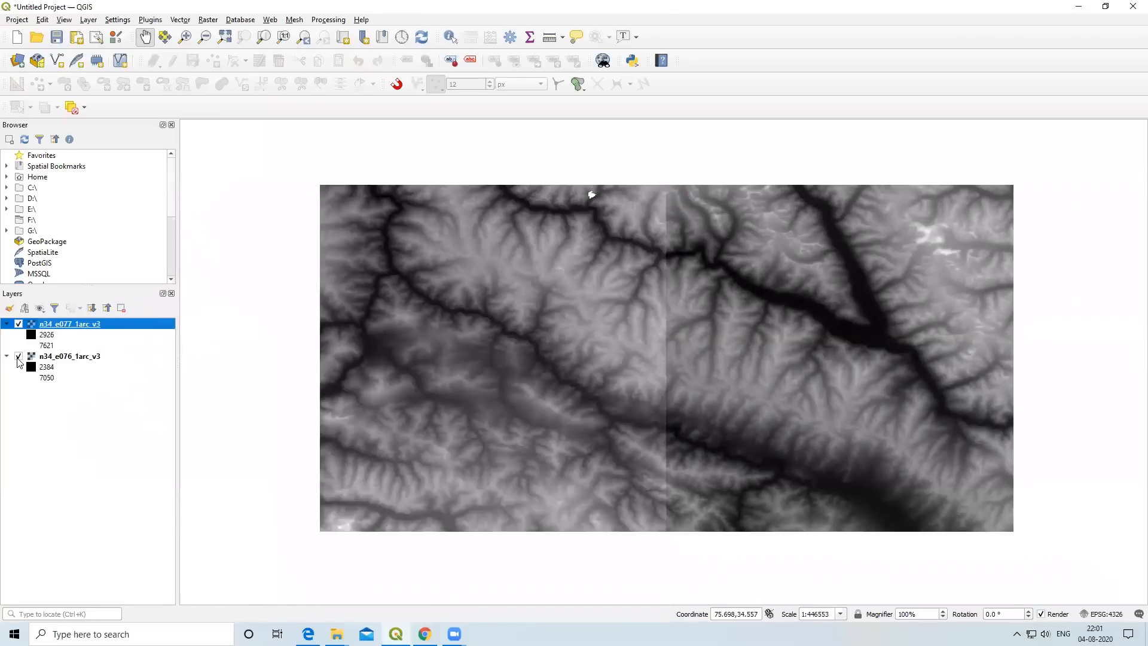
{"action": "left_click_drag", "start_coordinate": [664, 327], "coordinate": [633, 327]}
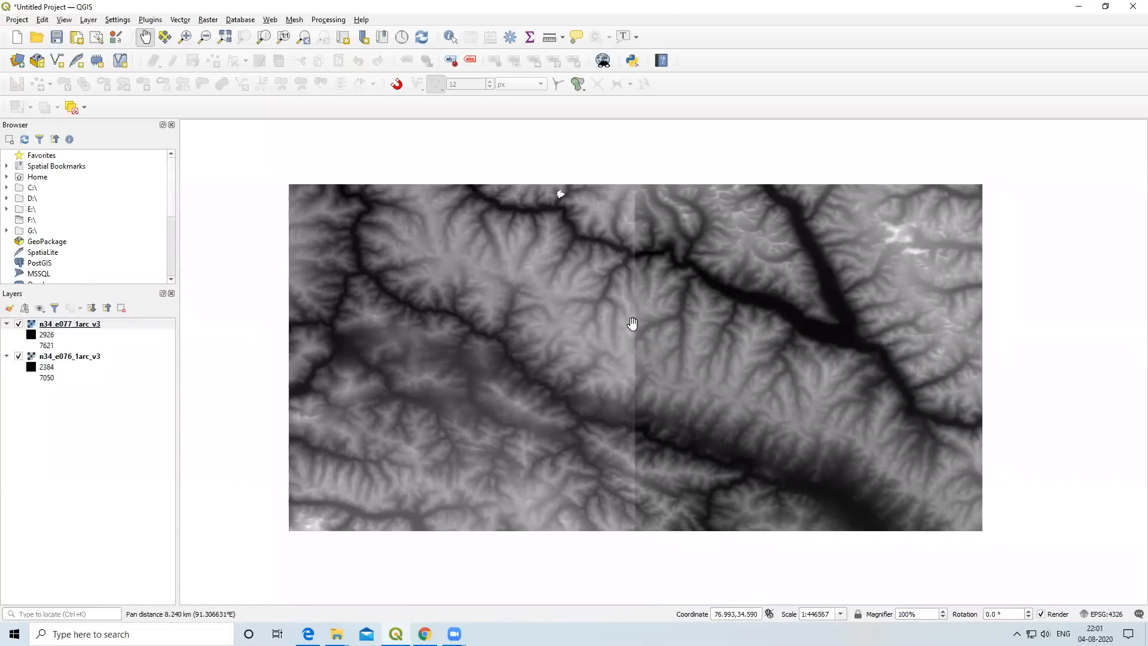
Start a new project without saving the current one, and add the n34_e076_1arc_v3 and n34_e077_1arc_v3 TIF rasters from the Desktop DEM folder.
{"action": "left_click", "coordinate": [17, 38]}
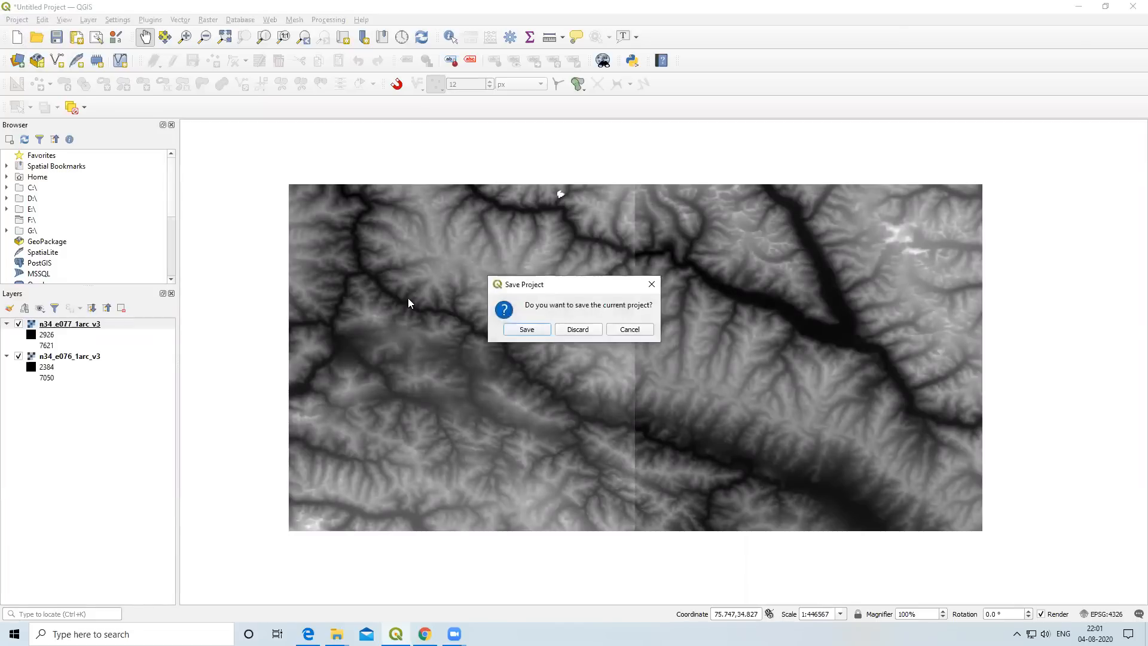
{"action": "left_click", "coordinate": [578, 330]}
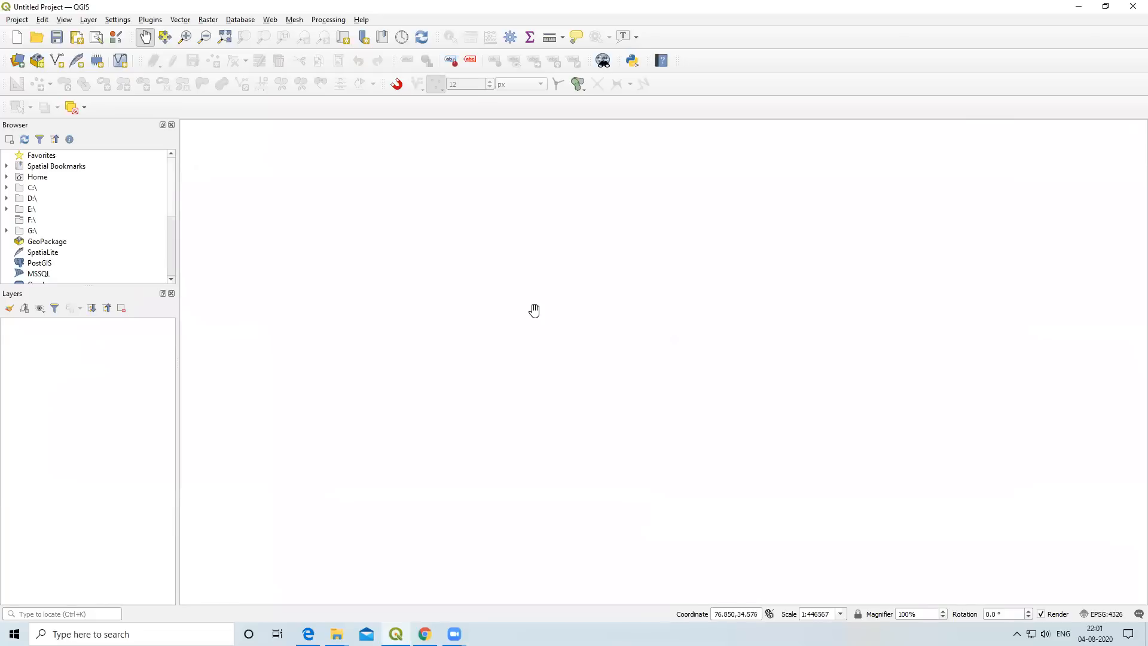
{"action": "left_click", "coordinate": [89, 20]}
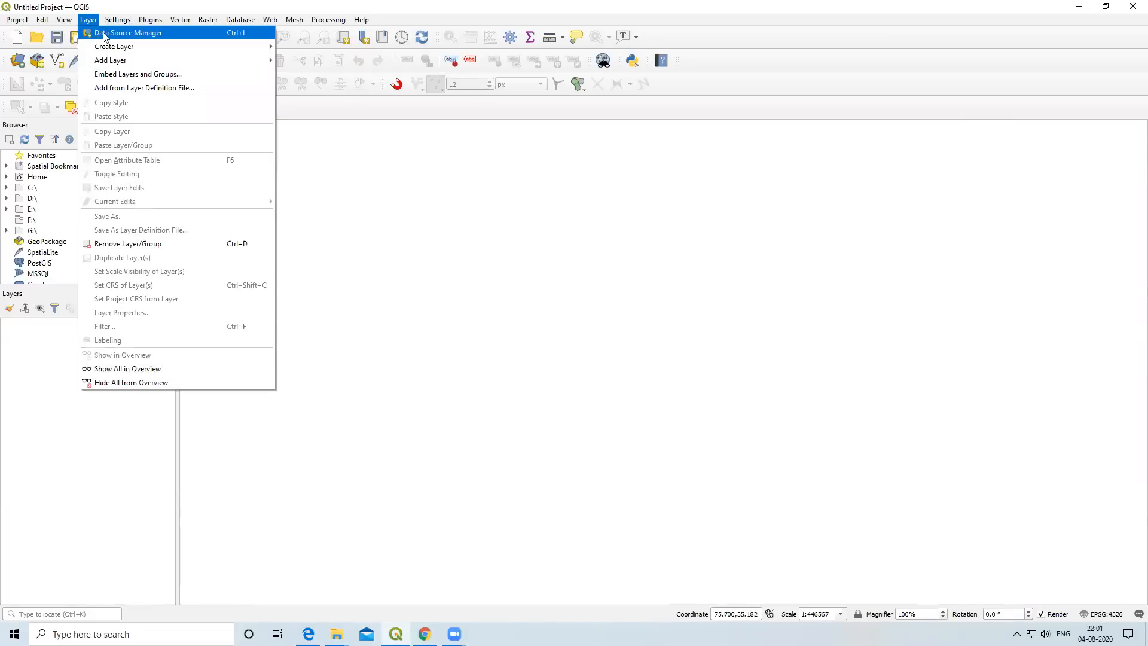
{"action": "left_click", "coordinate": [110, 37]}
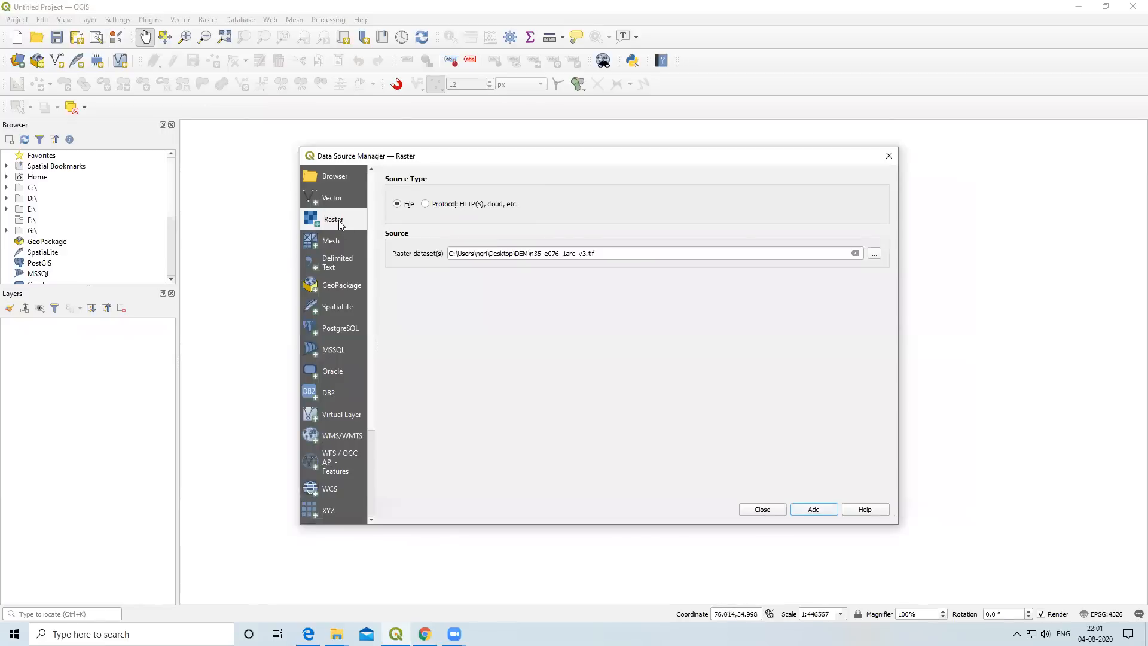
{"action": "left_click", "coordinate": [875, 253]}
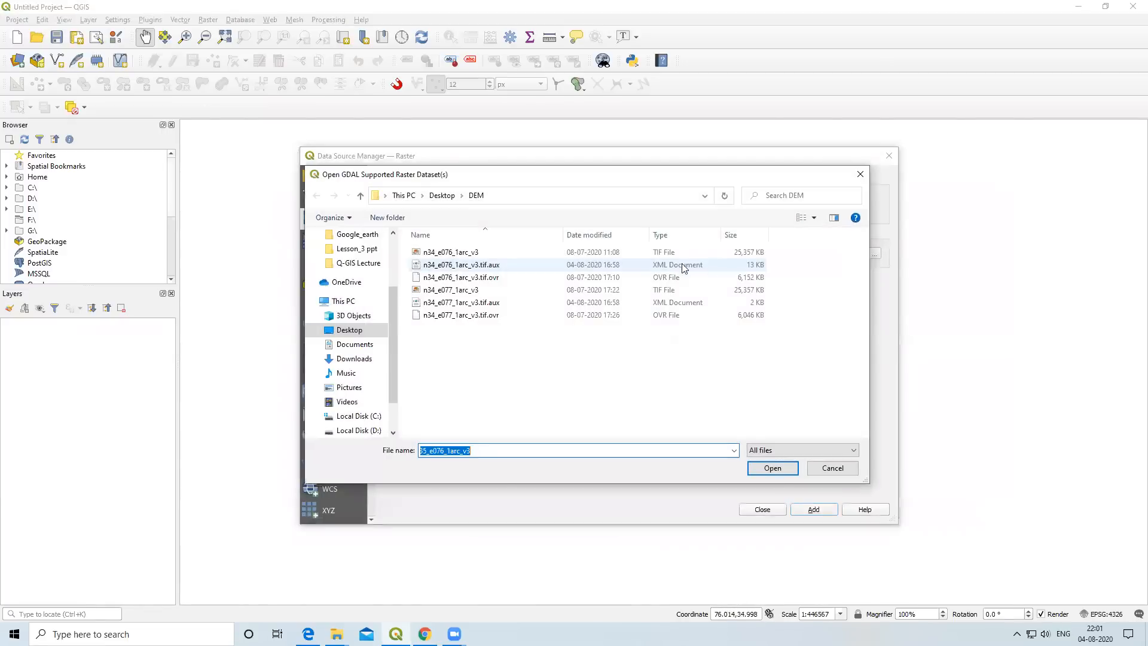
{"action": "left_click", "coordinate": [361, 196]}
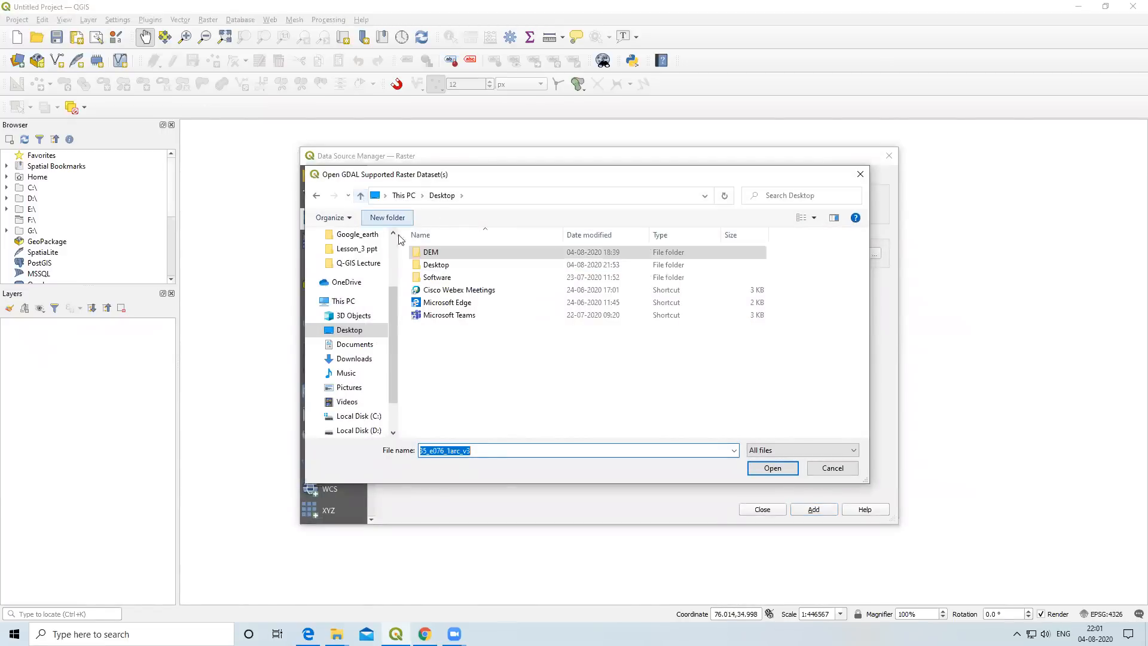
{"action": "double_click", "coordinate": [439, 253]}
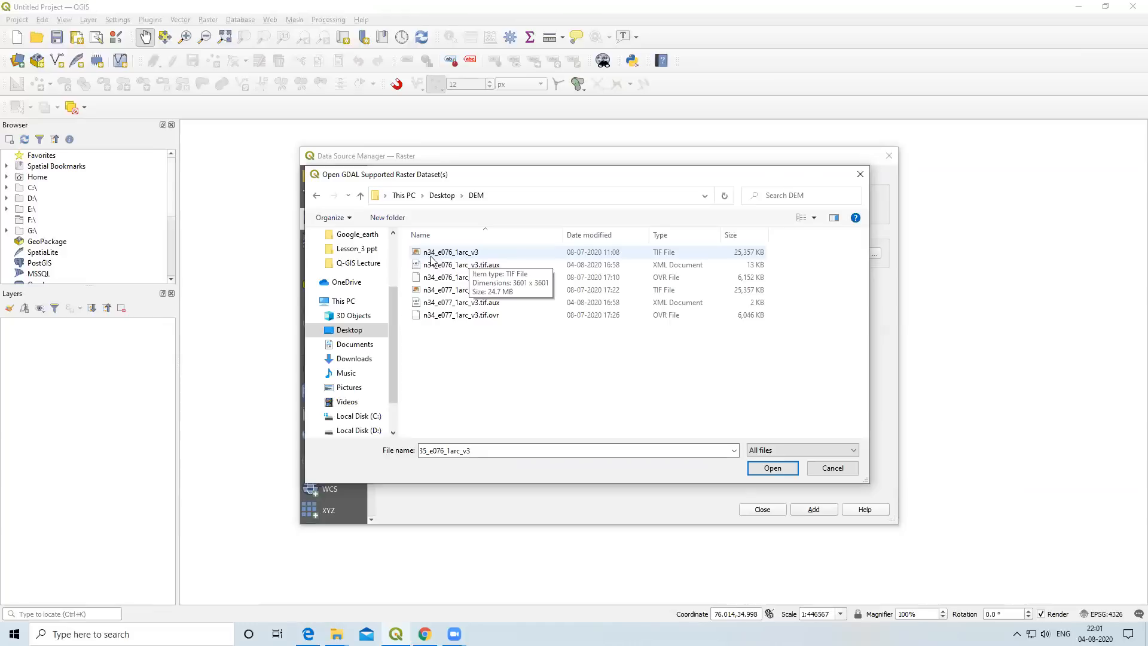
{"action": "left_click", "coordinate": [540, 254]}
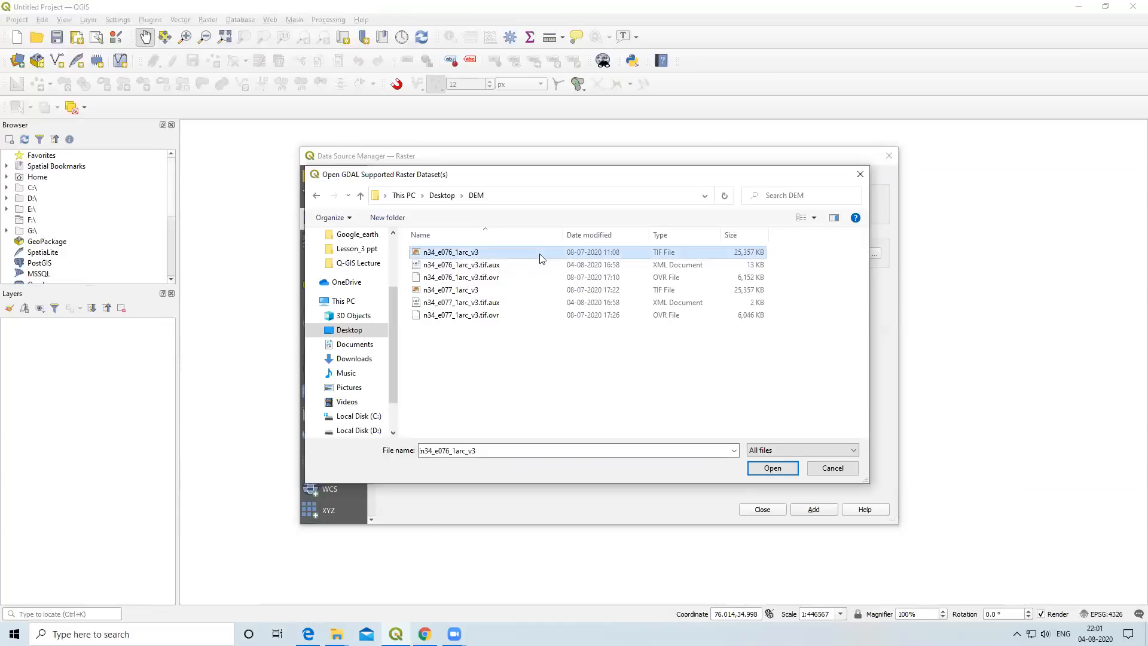
{"action": "left_click", "coordinate": [497, 292], "text": "ctrl"}
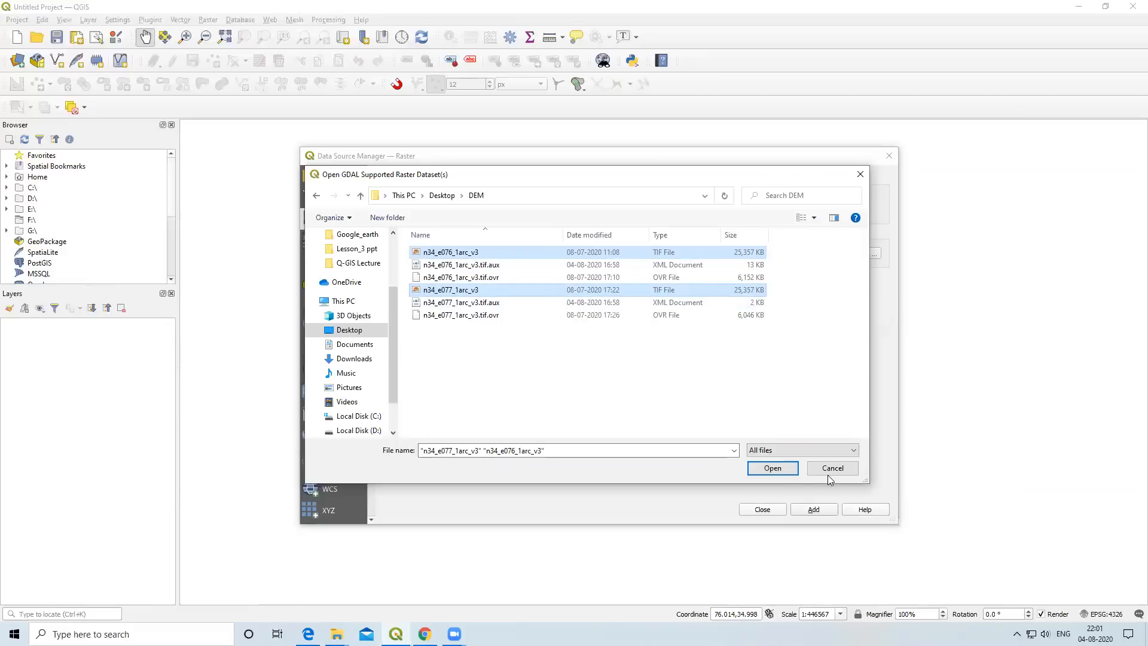
{"action": "left_click", "coordinate": [770, 469]}
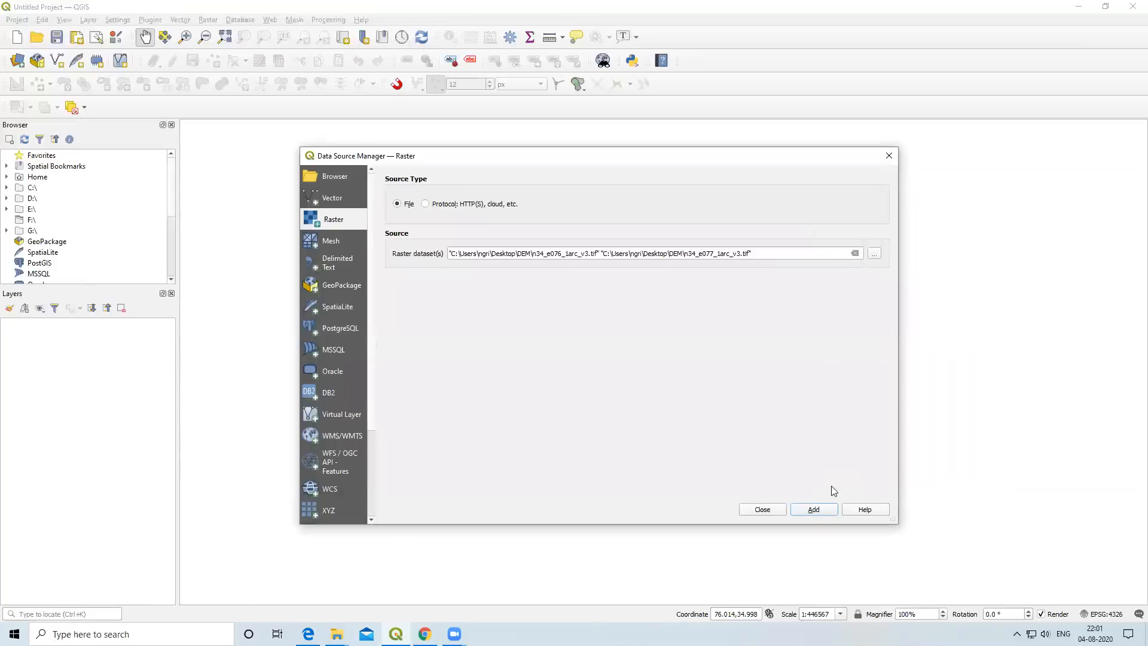
{"action": "left_click", "coordinate": [814, 510]}
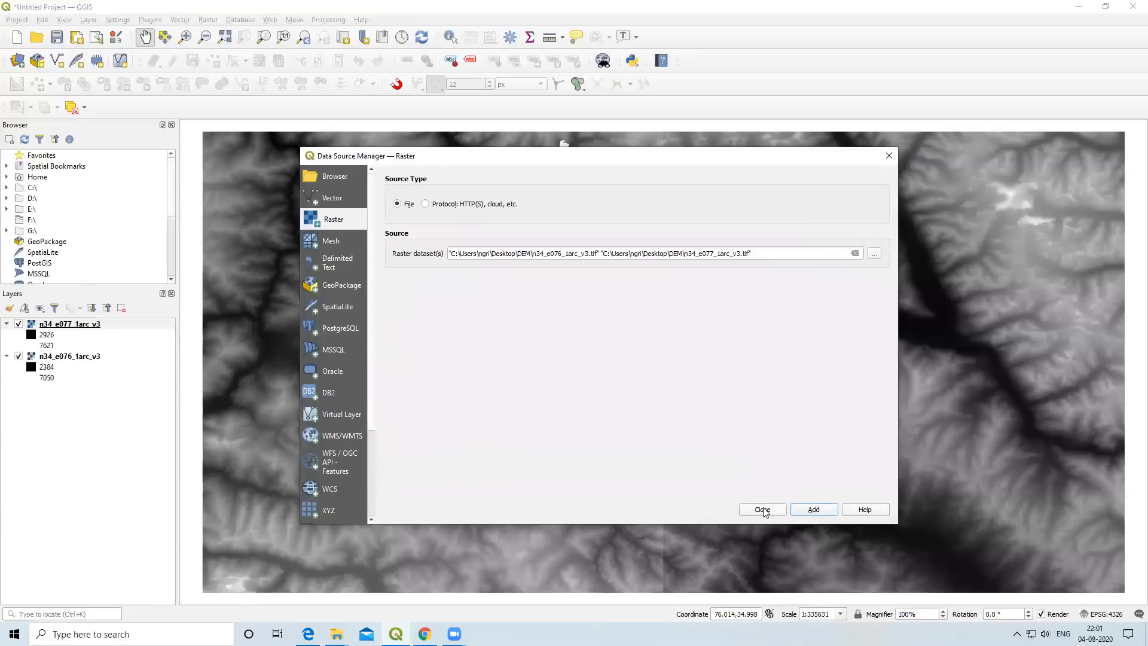
{"action": "left_click", "coordinate": [763, 509]}
Examine the seam between the two adjacent DEM tiles, toggling each layer's visibility to compare them.
{"action": "scroll", "coordinate": [681, 333], "scroll_direction": "up", "scroll_amount": 1}
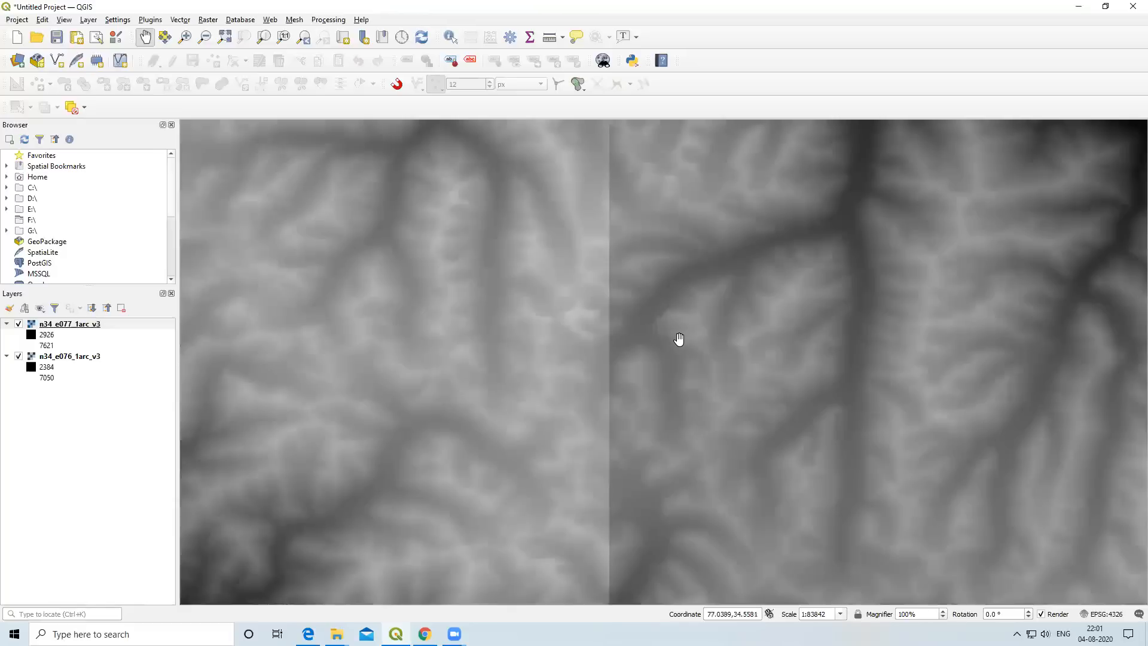
{"action": "scroll", "coordinate": [680, 322], "scroll_direction": "down", "scroll_amount": 2}
{"action": "scroll", "coordinate": [680, 315], "scroll_direction": "up", "scroll_amount": 1}
{"action": "scroll", "coordinate": [671, 326], "scroll_direction": "down", "scroll_amount": 1}
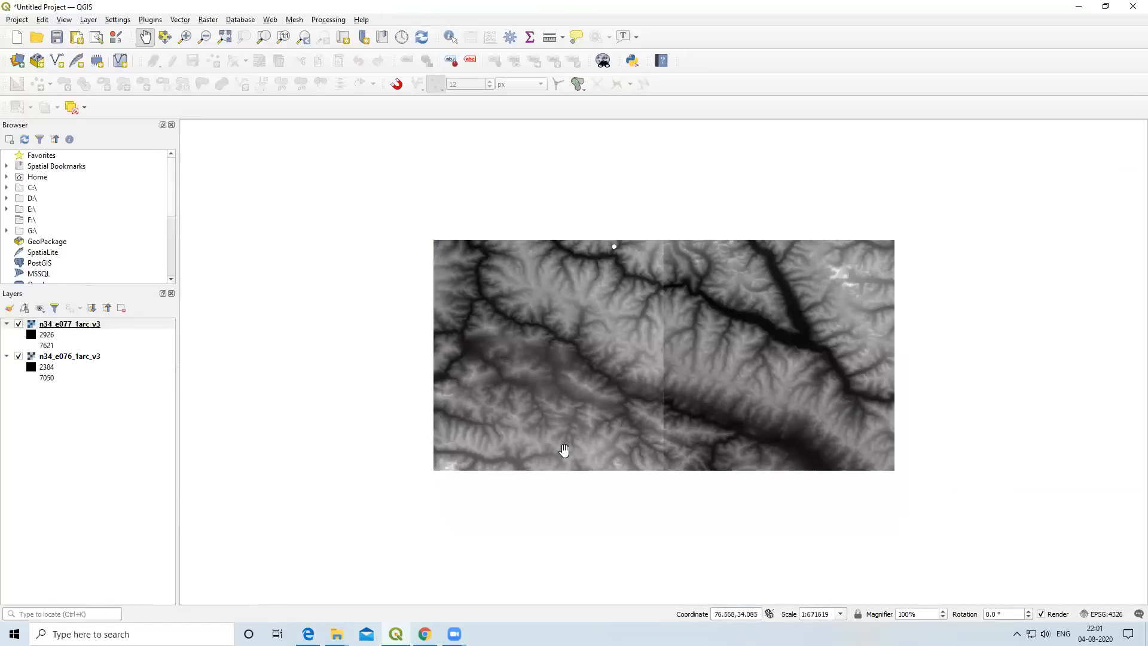
{"action": "scroll", "coordinate": [651, 355], "scroll_direction": "up", "scroll_amount": 1}
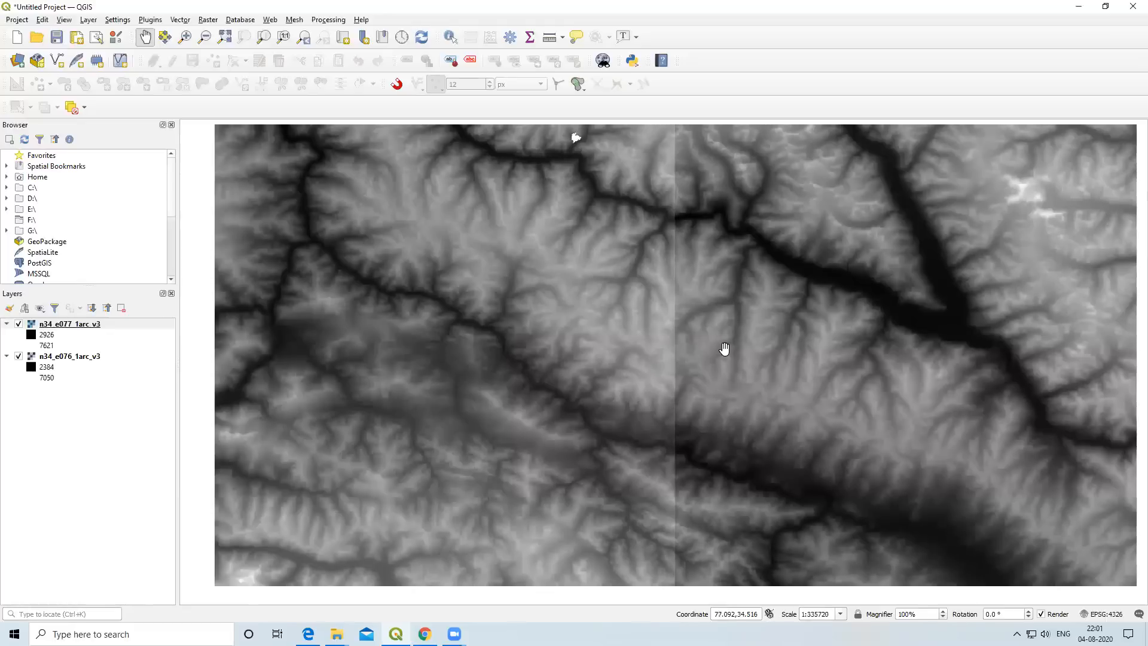
{"action": "left_click", "coordinate": [19, 325]}
{"action": "left_click", "coordinate": [19, 325]}
{"action": "left_click", "coordinate": [20, 357]}
{"action": "left_click", "coordinate": [19, 357]}
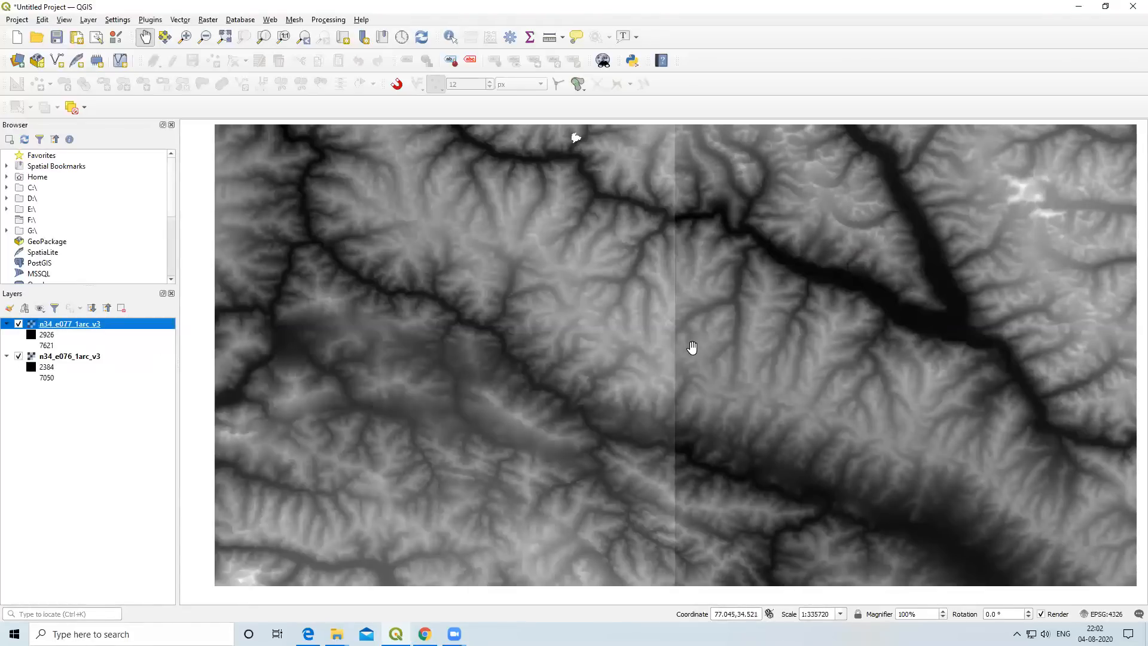
{"action": "scroll", "coordinate": [687, 349], "scroll_direction": "down", "scroll_amount": 1}
{"action": "scroll", "coordinate": [688, 350], "scroll_direction": "up", "scroll_amount": 1}
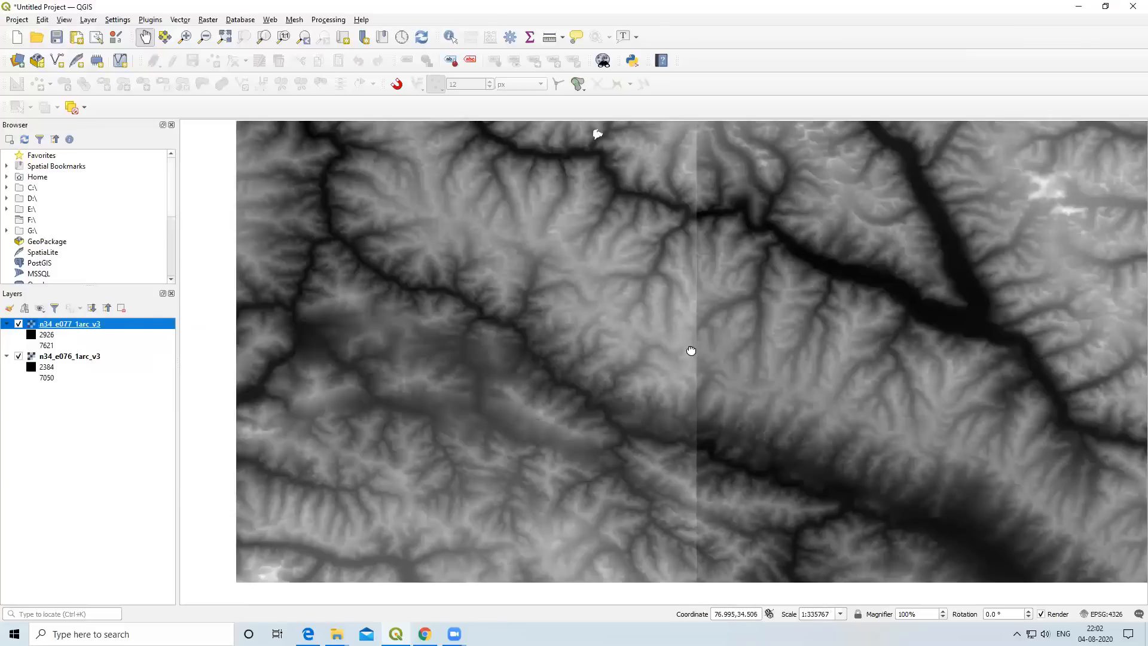
{"action": "left_click_drag", "start_coordinate": [692, 351], "coordinate": [664, 349]}
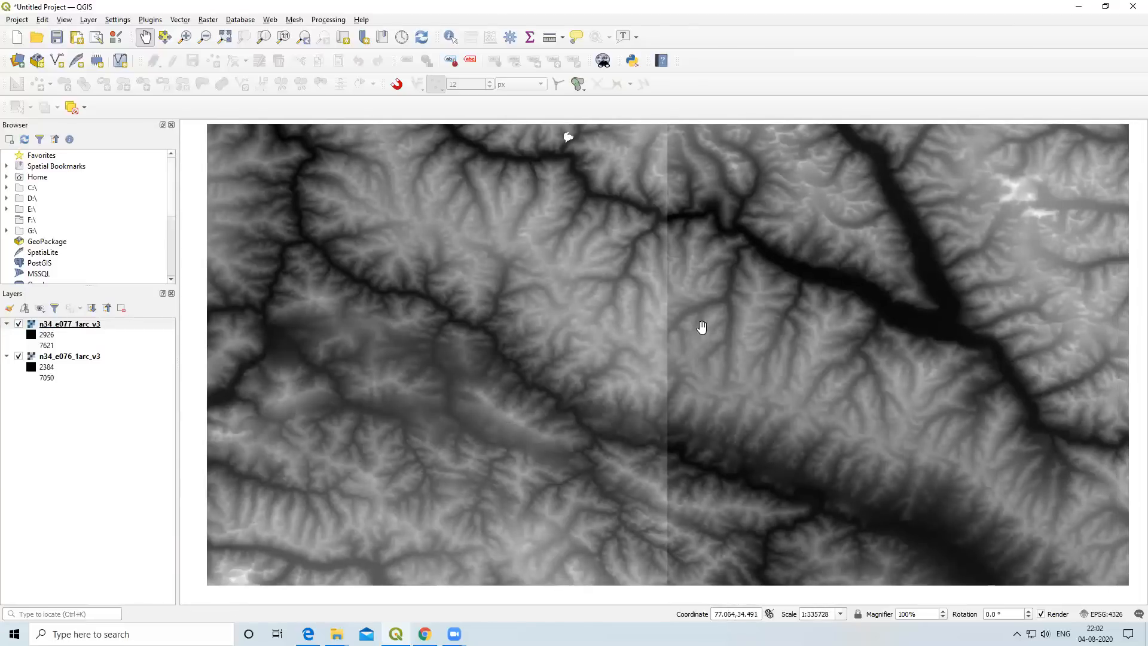
{"action": "scroll", "coordinate": [663, 344], "scroll_direction": "up", "scroll_amount": 1}
{"action": "scroll", "coordinate": [663, 344], "scroll_direction": "down", "scroll_amount": 1}
{"action": "scroll", "coordinate": [662, 344], "scroll_direction": "down", "scroll_amount": 1}
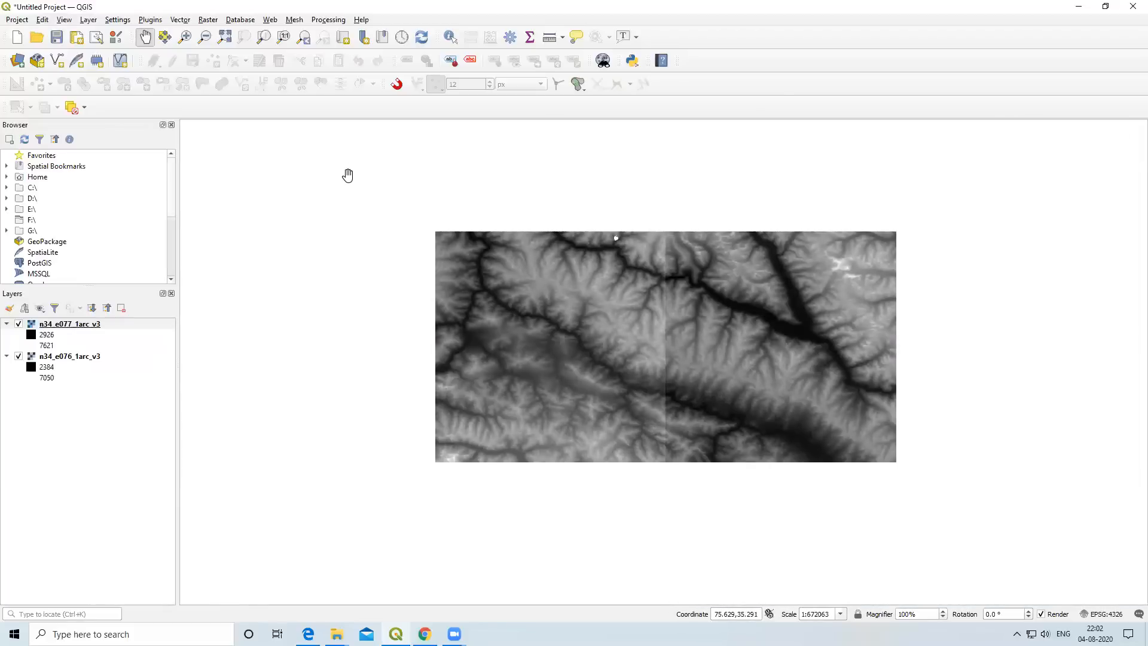
Open the Build Virtual Raster tool and choose both tiles, n34_e076_1arc_v3 and n34_e077_1arc_v3, as its input layers.
{"action": "left_click", "coordinate": [205, 22]}
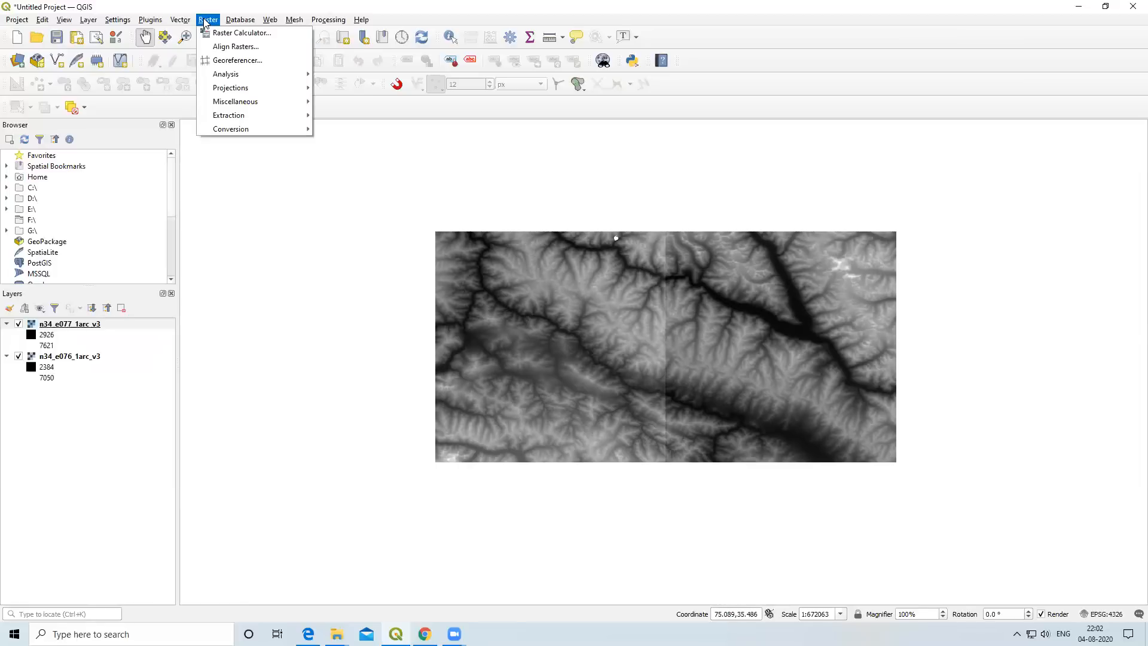
{"action": "mouse_move", "coordinate": [246, 106]}
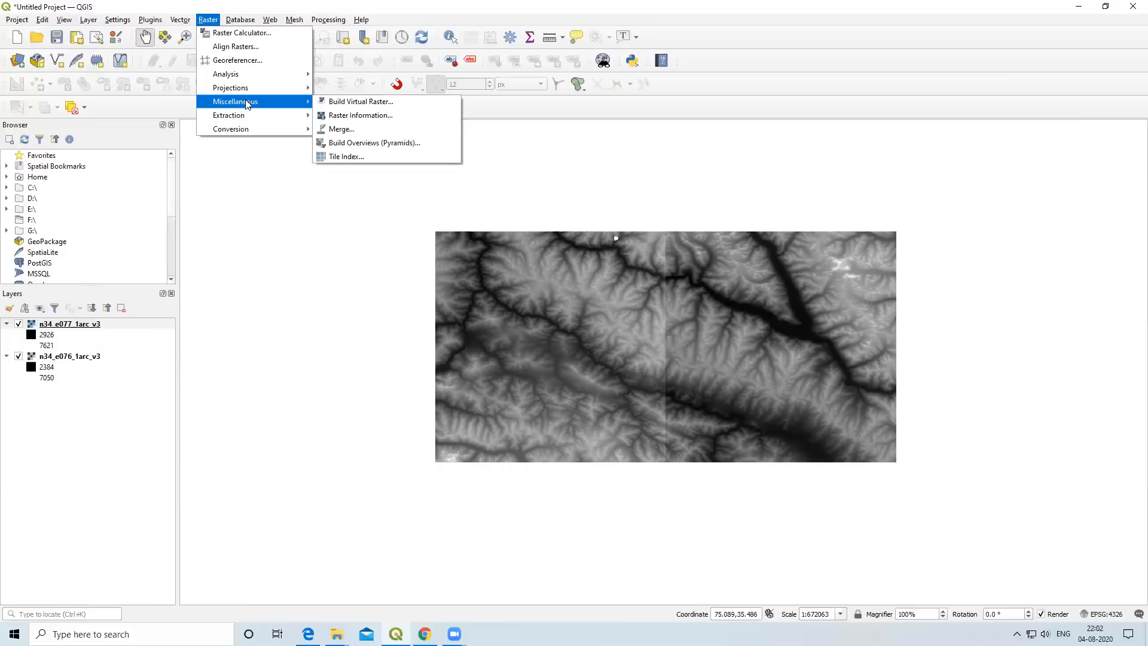
{"action": "left_click", "coordinate": [372, 104]}
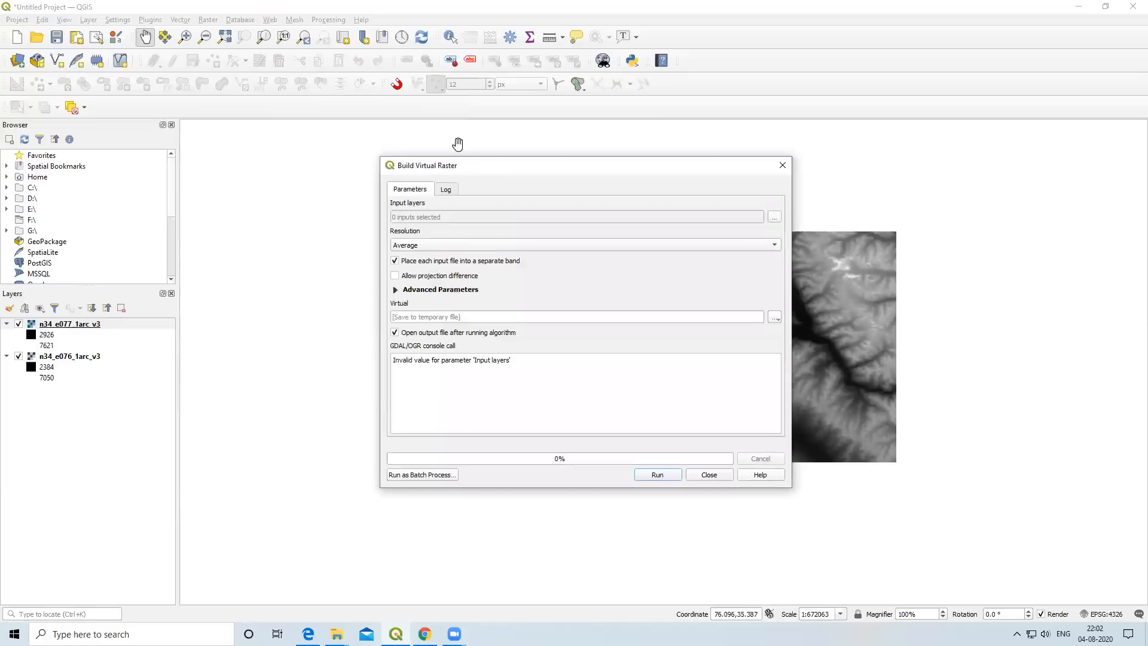
{"action": "left_click_drag", "start_coordinate": [524, 175], "coordinate": [657, 190]}
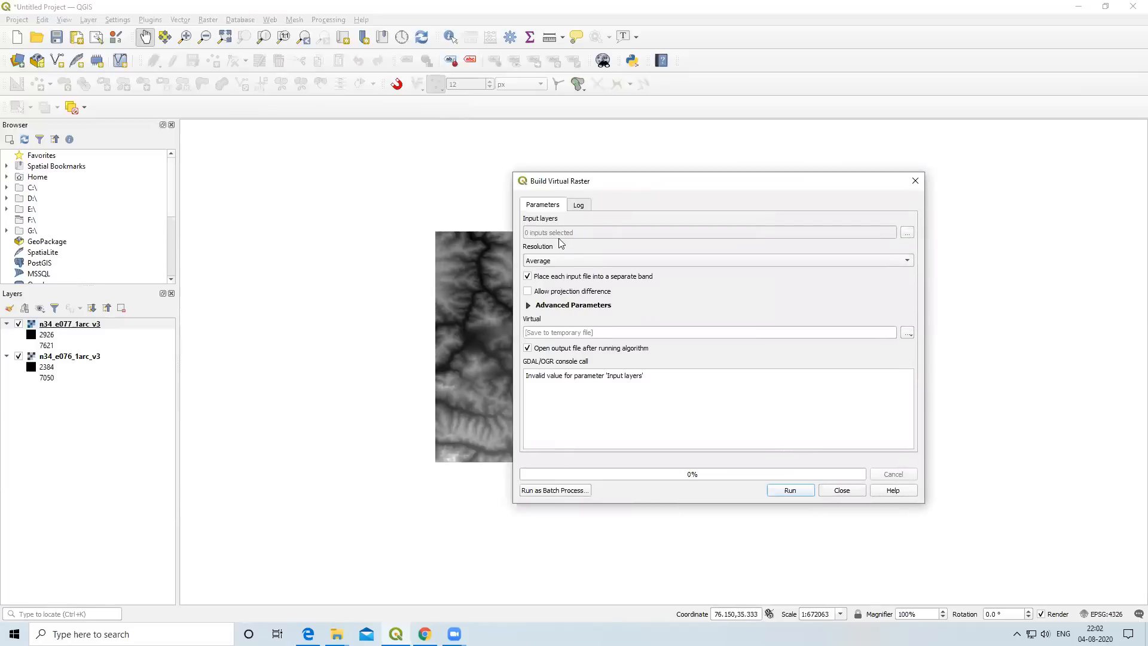
{"action": "left_click", "coordinate": [907, 232]}
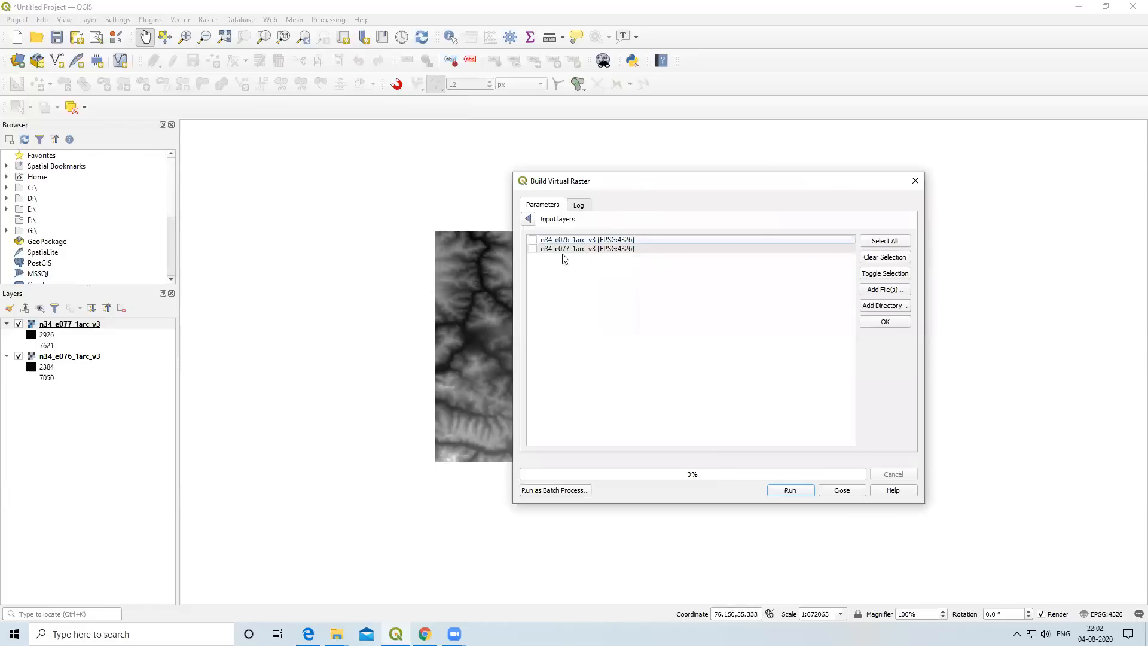
{"action": "left_click", "coordinate": [533, 249]}
{"action": "left_click", "coordinate": [885, 322]}
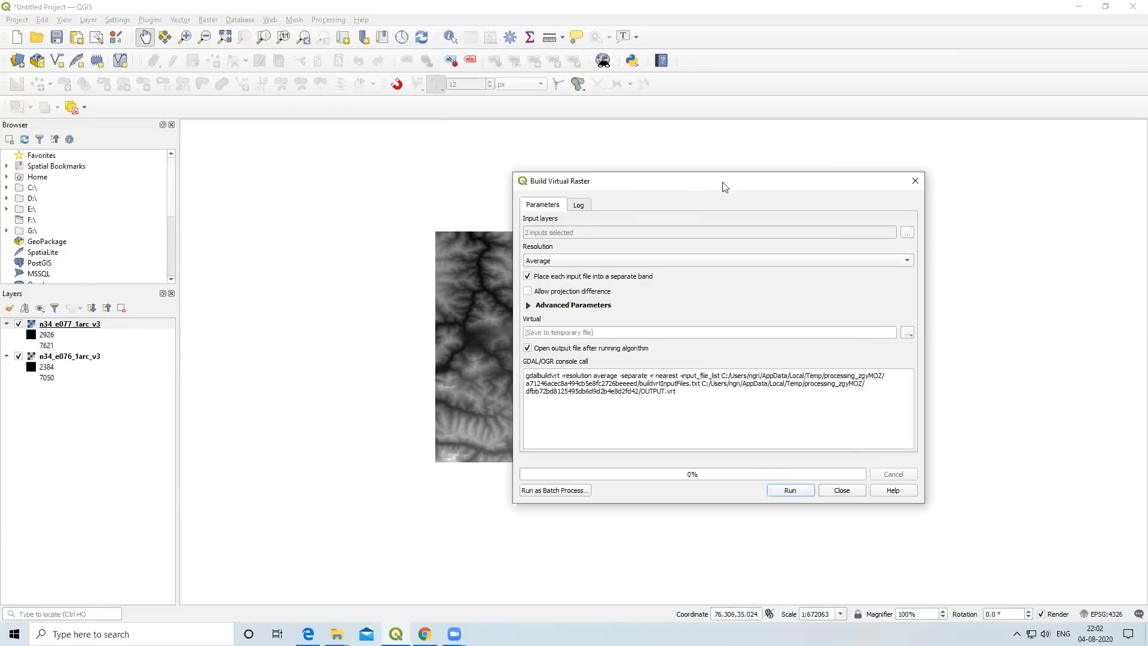
Turn off placing each input file into a separate band for the virtual raster.
{"action": "left_click_drag", "start_coordinate": [723, 187], "coordinate": [936, 204]}
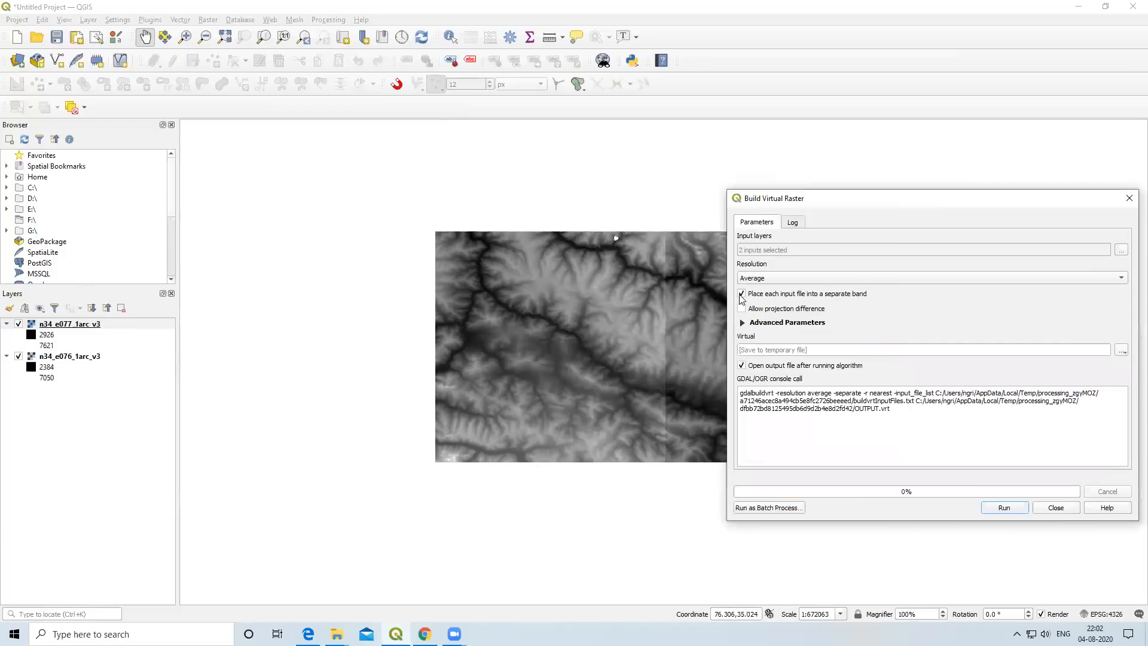
{"action": "left_click", "coordinate": [742, 294]}
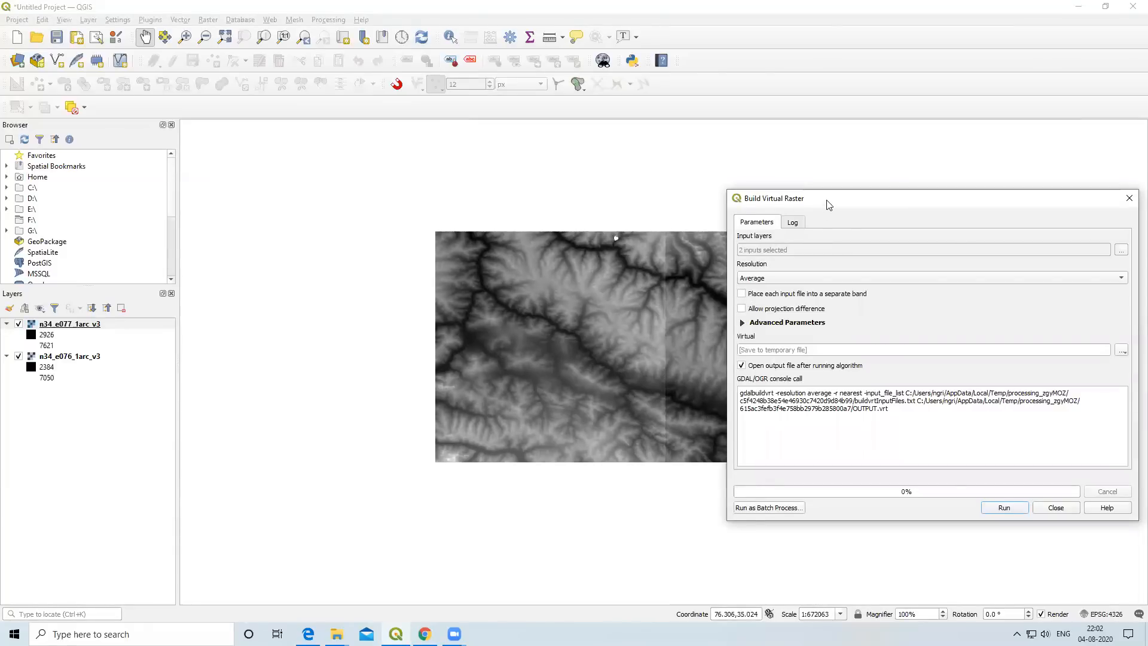
{"action": "left_click_drag", "start_coordinate": [828, 205], "coordinate": [683, 207]}
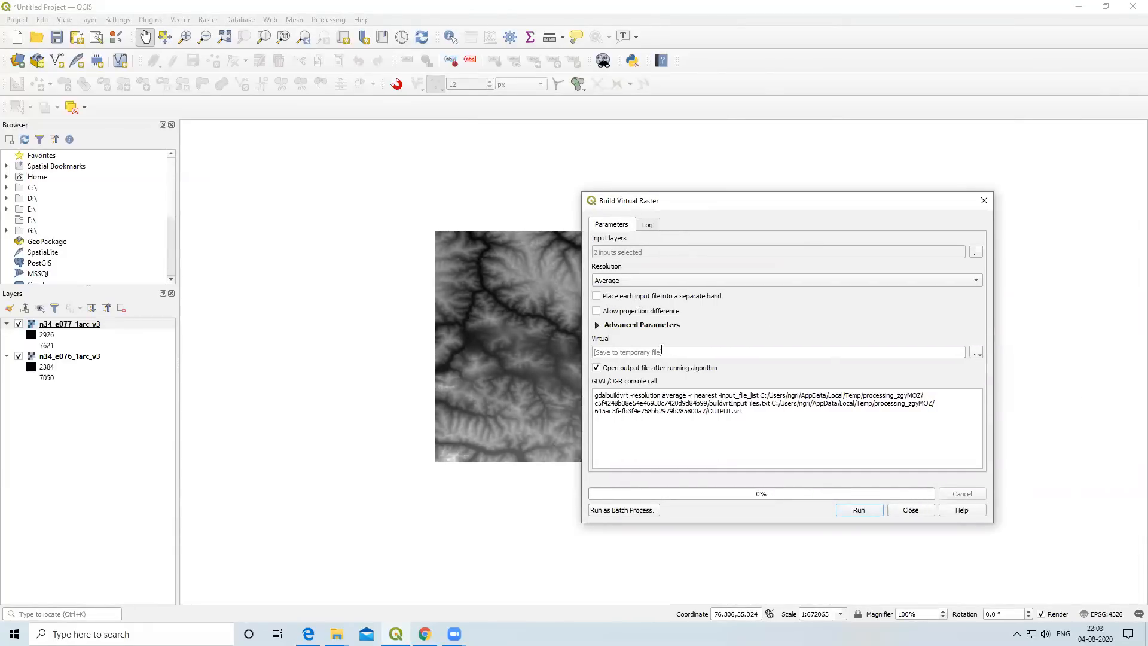
Set the virtual raster output to mosaic.vrt in the Desktop DEM folder and run the tool.
{"action": "left_click", "coordinate": [976, 353]}
{"action": "left_click", "coordinate": [985, 378]}
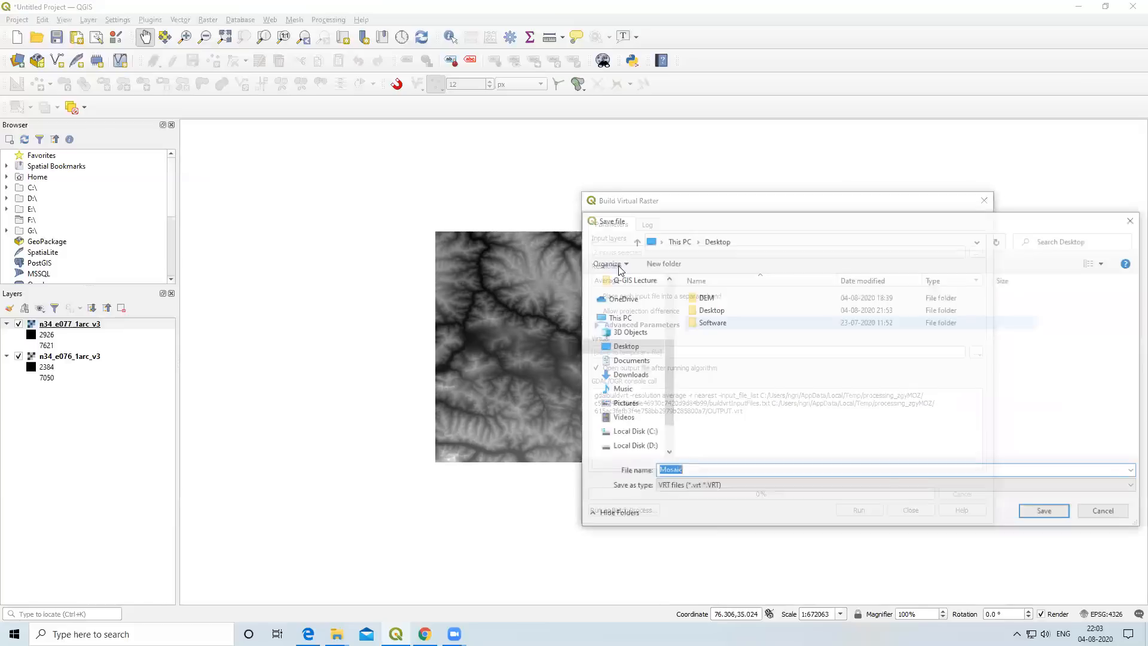
{"action": "double_click", "coordinate": [703, 298]}
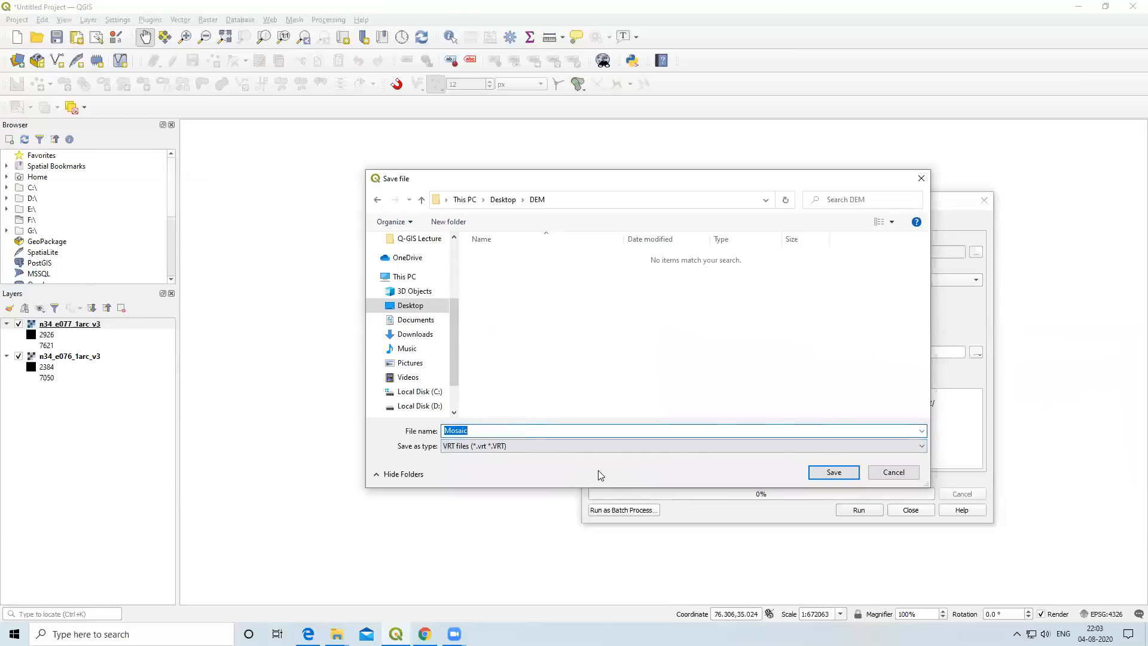
{"action": "left_click", "coordinate": [519, 431]}
{"action": "left_click", "coordinate": [828, 476]}
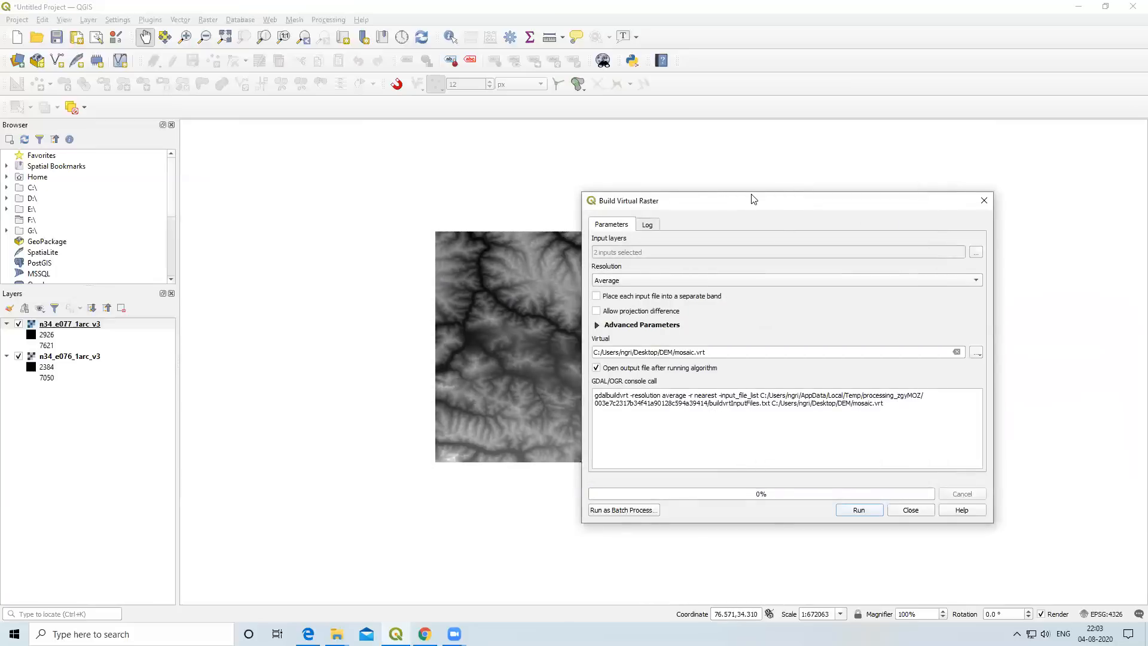
{"action": "left_click_drag", "start_coordinate": [753, 198], "coordinate": [898, 161]}
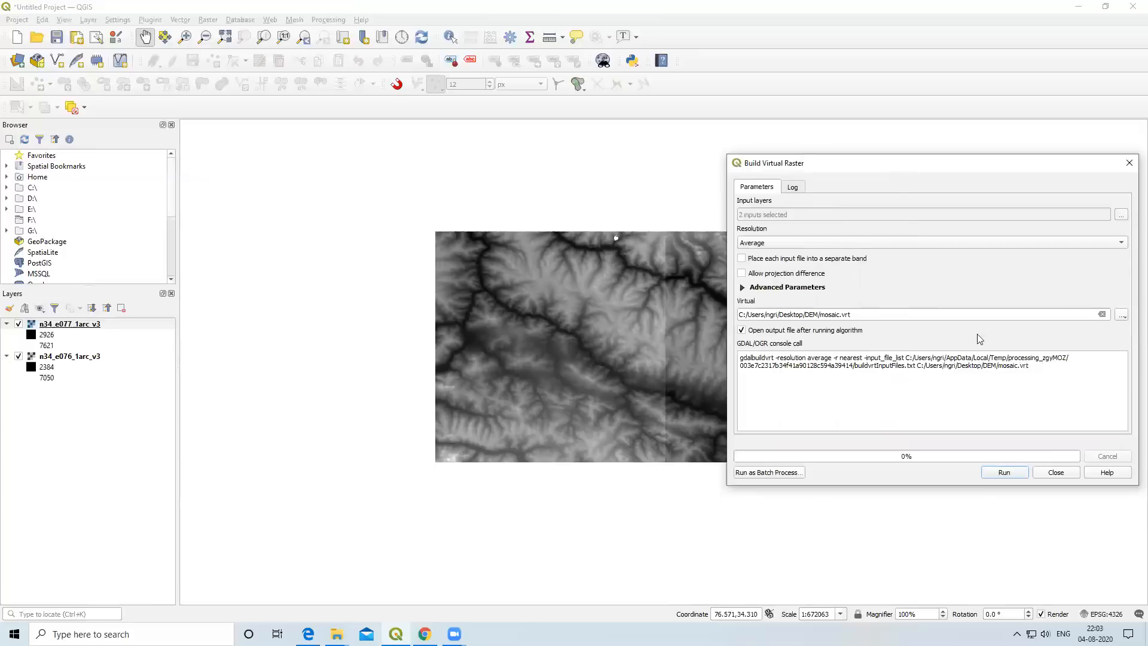
{"action": "left_click", "coordinate": [1003, 473]}
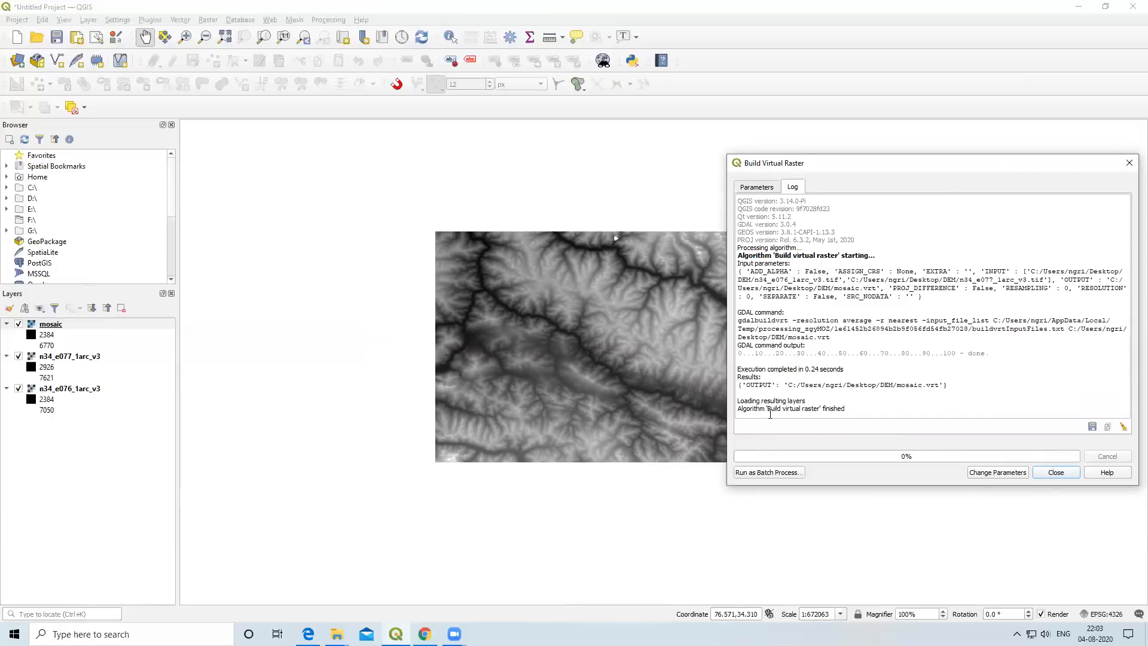
Close the Build Virtual Raster dialog and hide the two source tile layers, keeping only the mosaic layer visible.
{"action": "left_click", "coordinate": [1056, 473]}
{"action": "scroll", "coordinate": [667, 353], "scroll_direction": "down", "scroll_amount": 3}
{"action": "scroll", "coordinate": [672, 348], "scroll_direction": "up", "scroll_amount": 4}
{"action": "scroll", "coordinate": [672, 348], "scroll_direction": "down", "scroll_amount": 1}
{"action": "scroll", "coordinate": [711, 348], "scroll_direction": "up", "scroll_amount": 1}
{"action": "scroll", "coordinate": [679, 349], "scroll_direction": "down", "scroll_amount": 1}
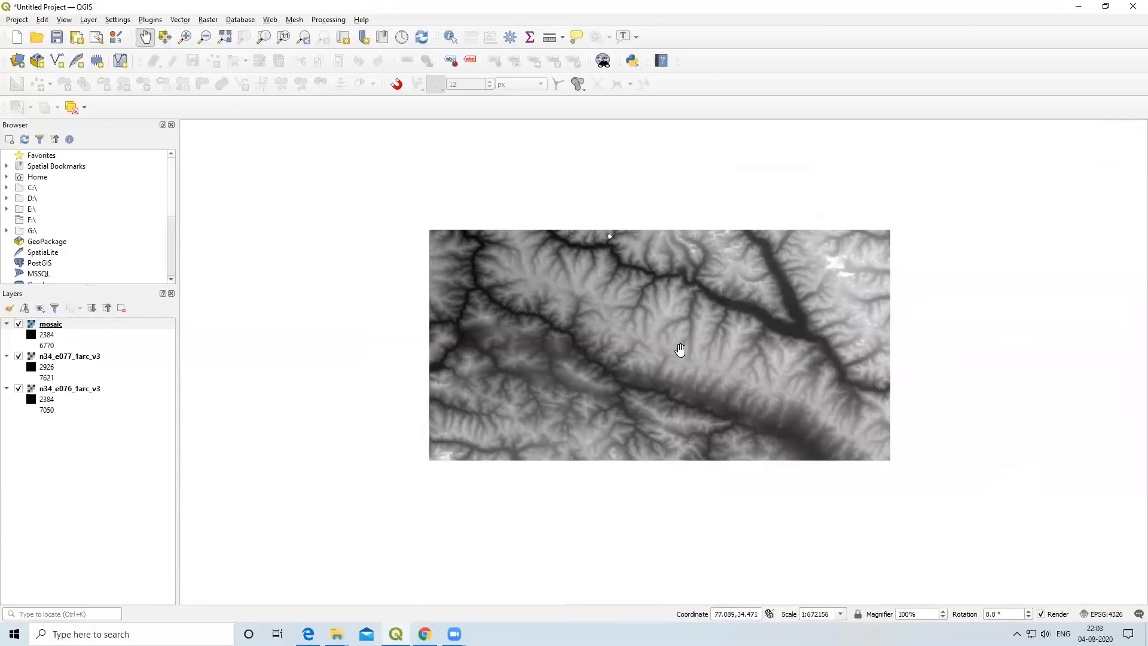
{"action": "left_click", "coordinate": [18, 357]}
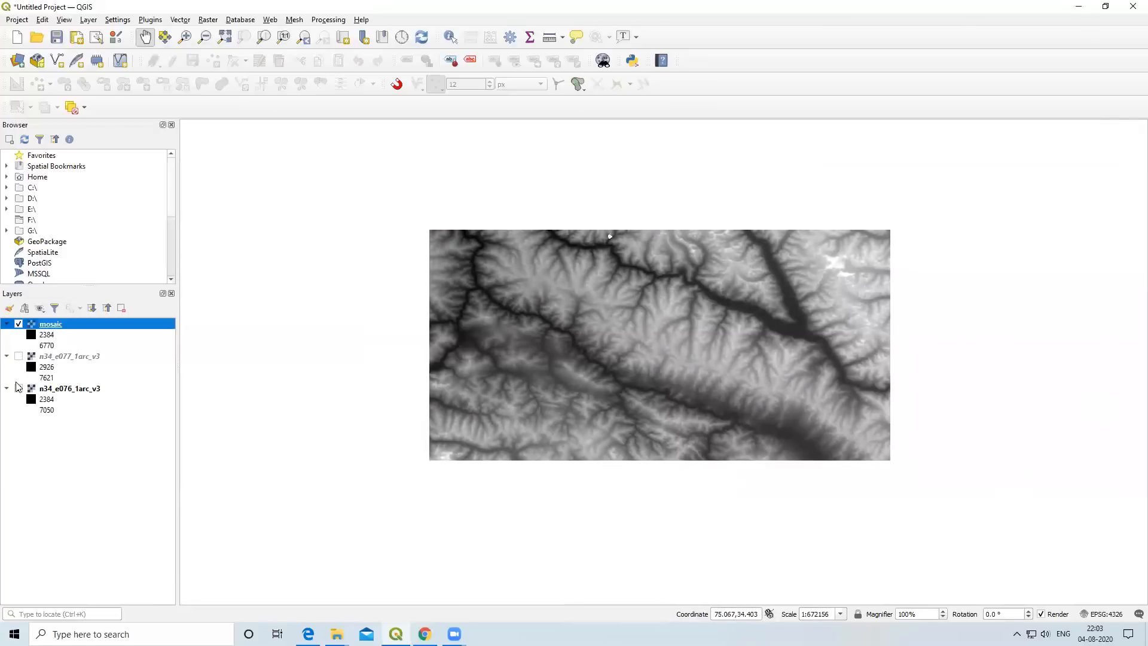
{"action": "left_click", "coordinate": [19, 390]}
{"action": "scroll", "coordinate": [672, 325], "scroll_direction": "up", "scroll_amount": 2}
{"action": "scroll", "coordinate": [671, 325], "scroll_direction": "down", "scroll_amount": 3}
{"action": "scroll", "coordinate": [665, 329], "scroll_direction": "up", "scroll_amount": 2}
{"action": "scroll", "coordinate": [665, 330], "scroll_direction": "down", "scroll_amount": 1}
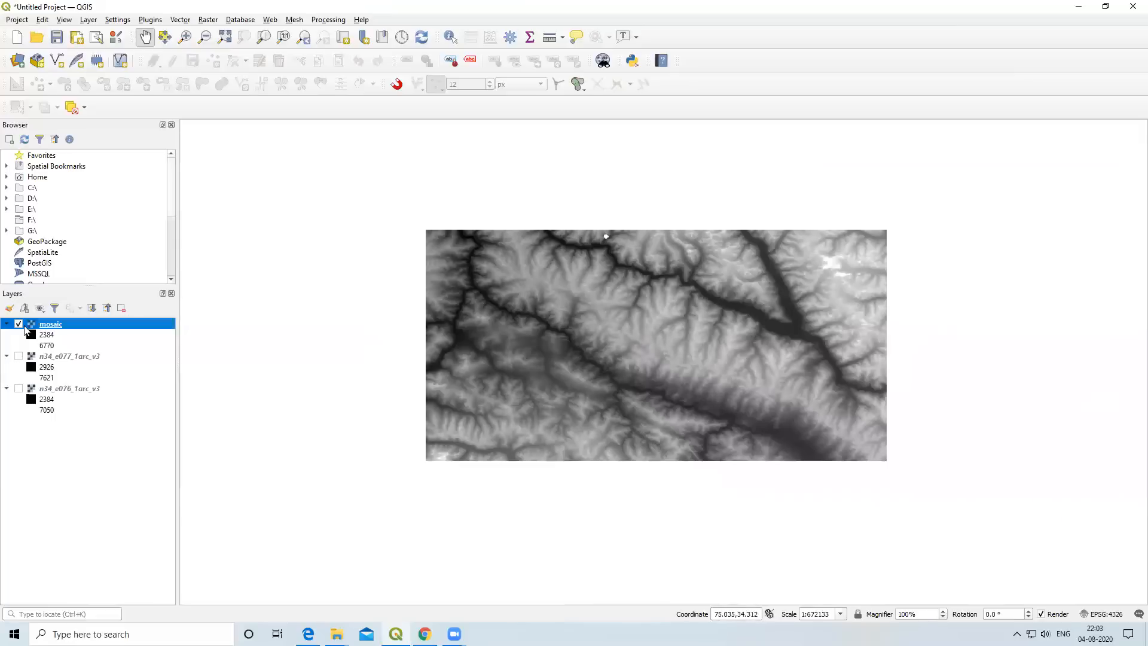
Compare the mosaic with the two source tiles along the seam by toggling the layers' visibility, ending with only the mosaic shown.
{"action": "left_click", "coordinate": [18, 324]}
{"action": "left_click", "coordinate": [19, 357]}
{"action": "left_click", "coordinate": [18, 389]}
{"action": "left_click", "coordinate": [19, 390]}
{"action": "left_click", "coordinate": [19, 389]}
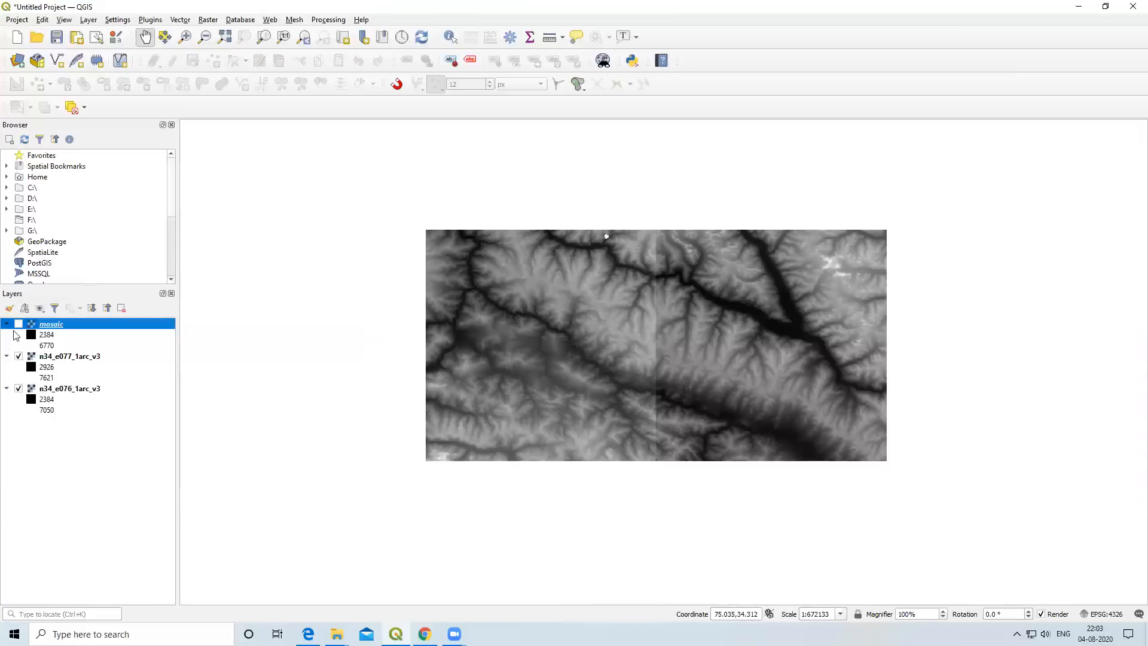
{"action": "left_click", "coordinate": [19, 324]}
{"action": "left_click", "coordinate": [18, 357]}
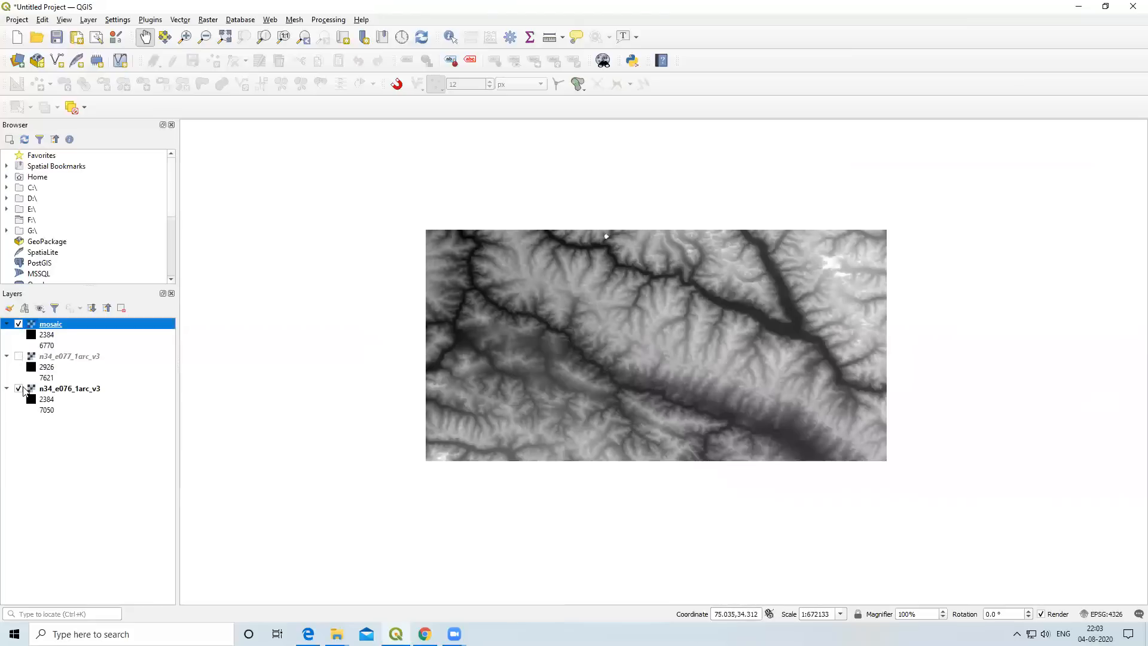
{"action": "left_click", "coordinate": [19, 390]}
{"action": "scroll", "coordinate": [631, 331], "scroll_direction": "up", "scroll_amount": 2}
{"action": "scroll", "coordinate": [686, 341], "scroll_direction": "down", "scroll_amount": 1}
{"action": "left_click_drag", "start_coordinate": [687, 346], "coordinate": [619, 347]}
{"action": "scroll", "coordinate": [656, 353], "scroll_direction": "down", "scroll_amount": 2}
{"action": "scroll", "coordinate": [616, 346], "scroll_direction": "up", "scroll_amount": 1}
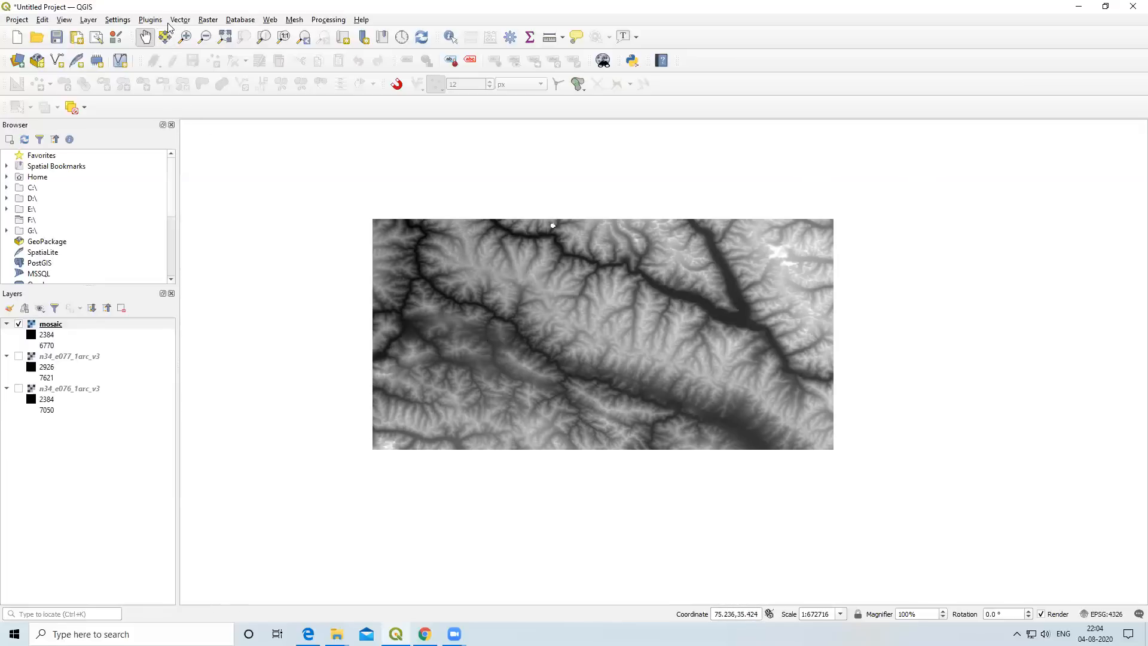
Start a new shapefile layer and set its file to STUDY_AREA in the Desktop DEM folder.
{"action": "left_click", "coordinate": [90, 20]}
{"action": "mouse_move", "coordinate": [140, 52]}
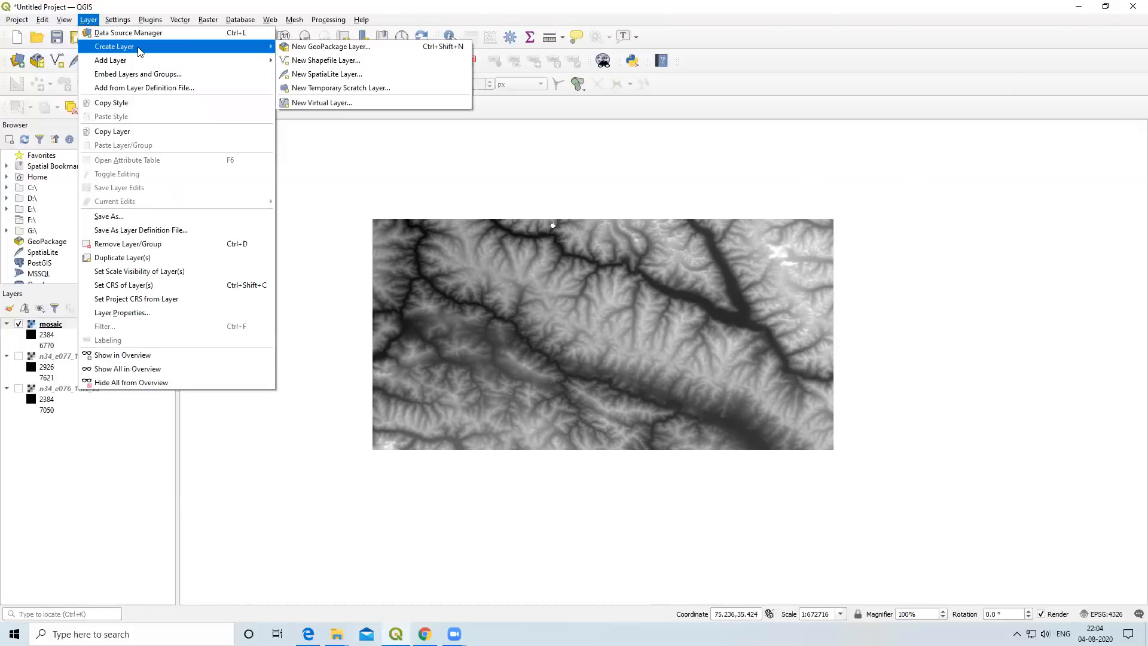
{"action": "left_click", "coordinate": [308, 62]}
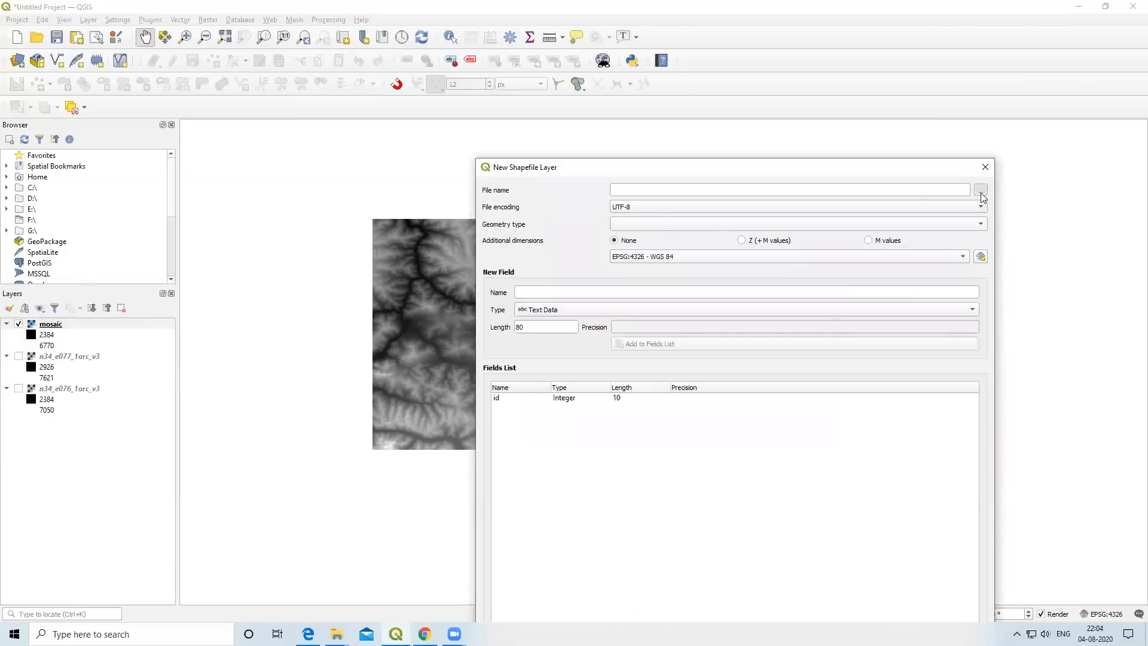
{"action": "left_click", "coordinate": [981, 190]}
{"action": "left_click", "coordinate": [606, 264]}
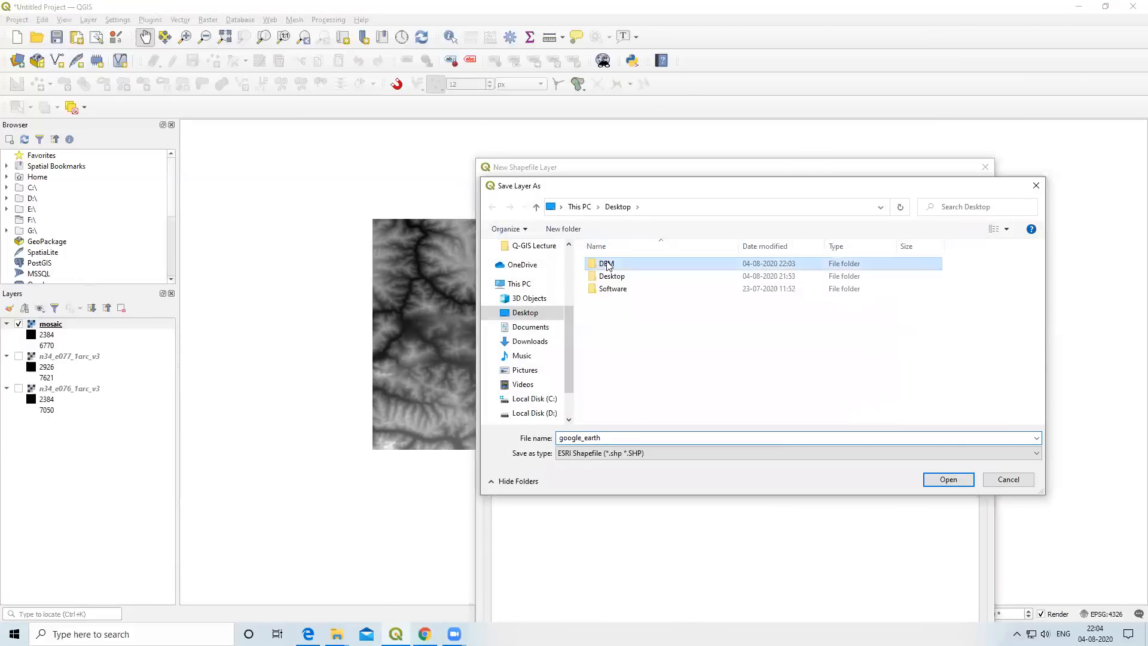
{"action": "double_click", "coordinate": [606, 264]}
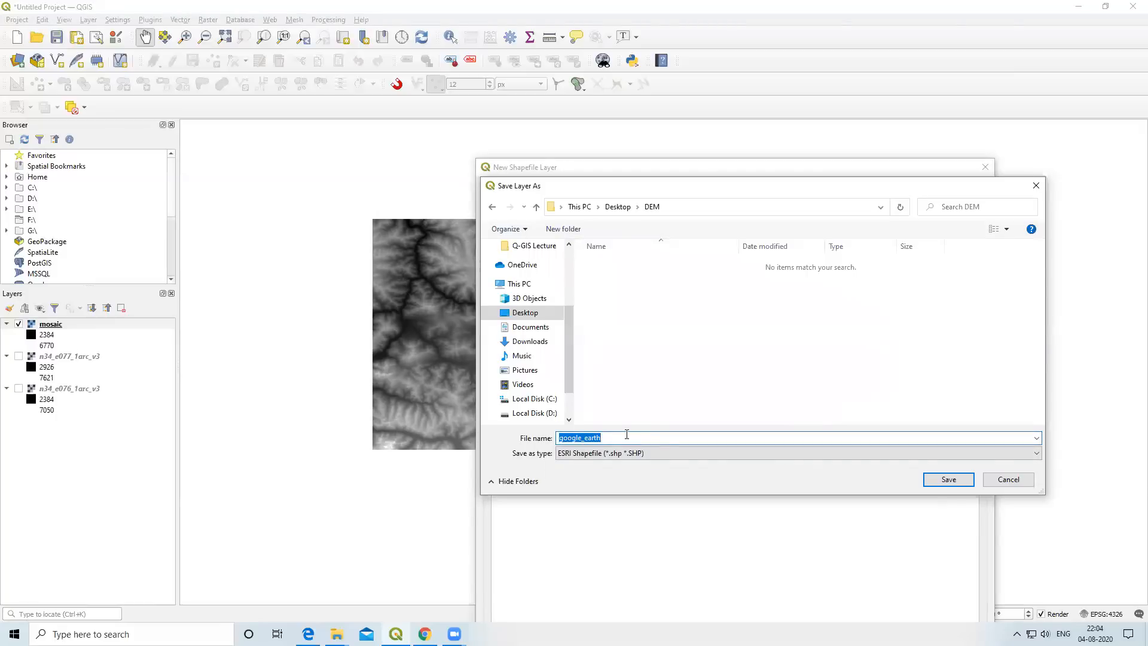
{"action": "type", "text": "STUDY_AREA"}
{"action": "left_click", "coordinate": [941, 482]}
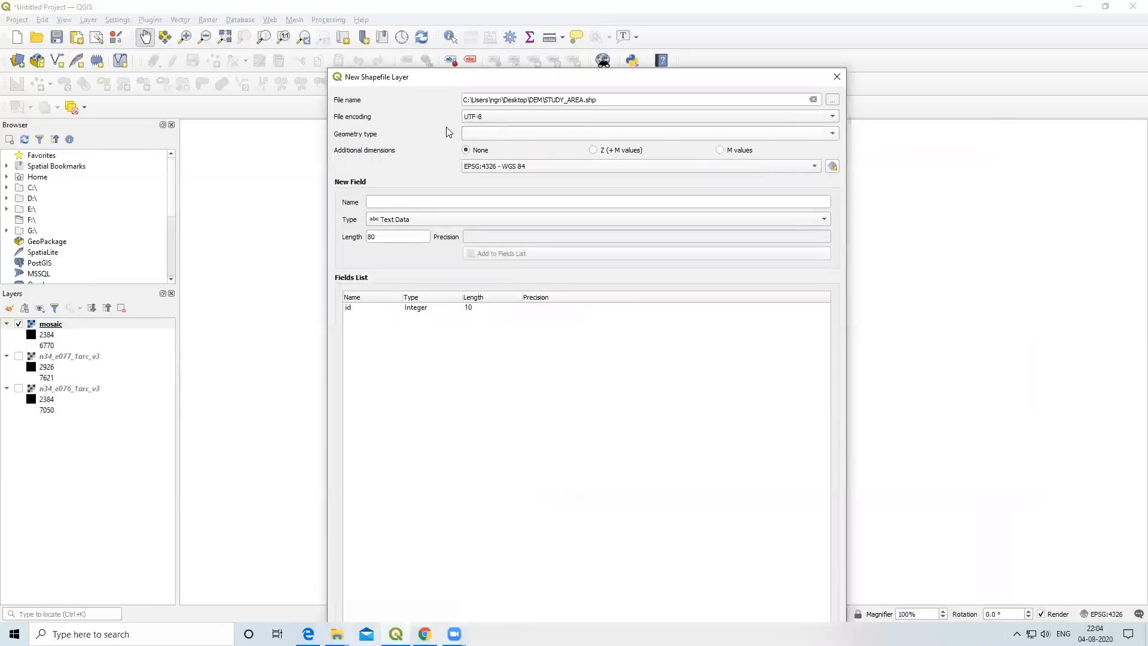
Choose WGS 84 (EPSG:4326) as the new shapefile's coordinate reference system.
{"action": "left_click", "coordinate": [831, 166]}
{"action": "left_click", "coordinate": [453, 272]}
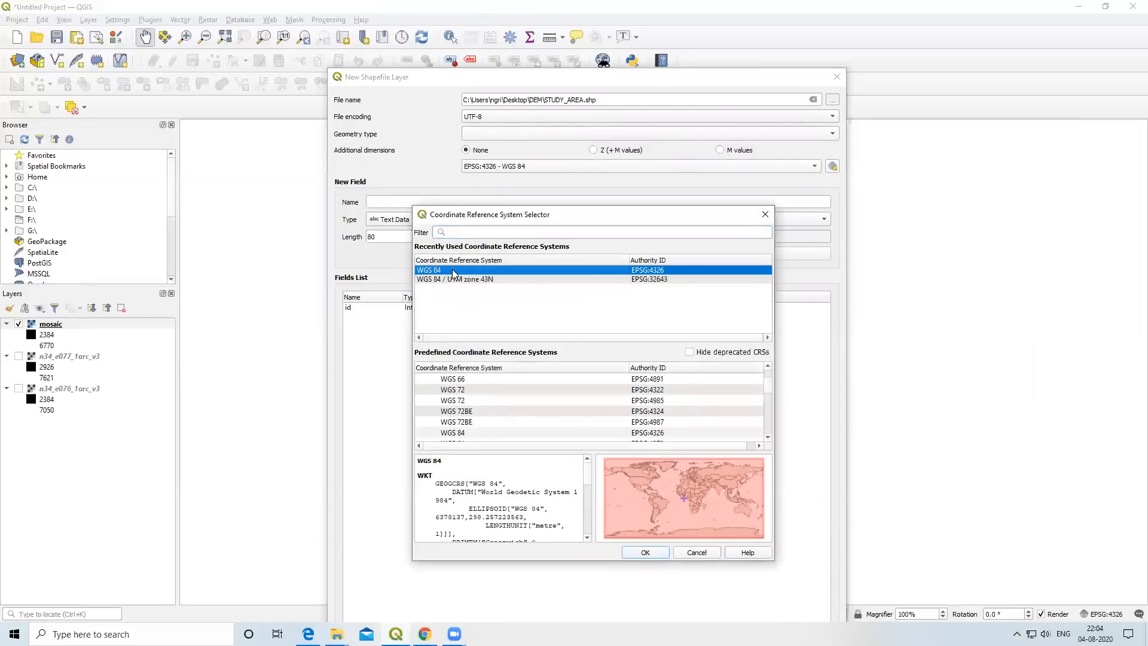
{"action": "double_click", "coordinate": [639, 273]}
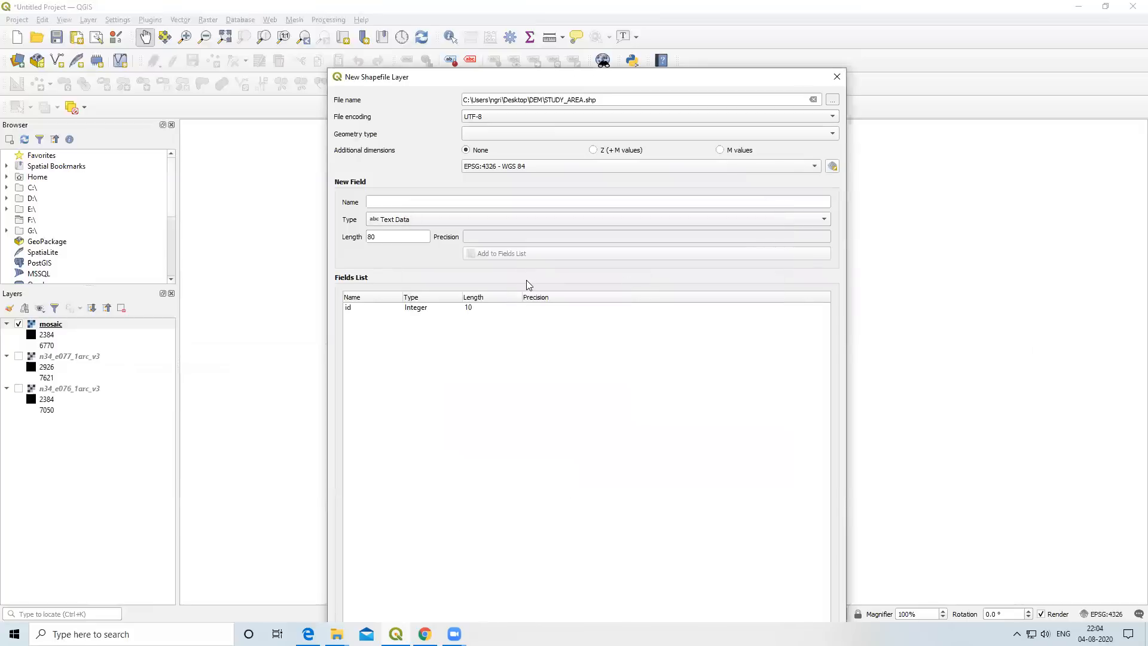
Add a text field named AOI with length 30 to the new shapefile's fields.
{"action": "left_click", "coordinate": [403, 202]}
{"action": "type", "text": "AOI"}
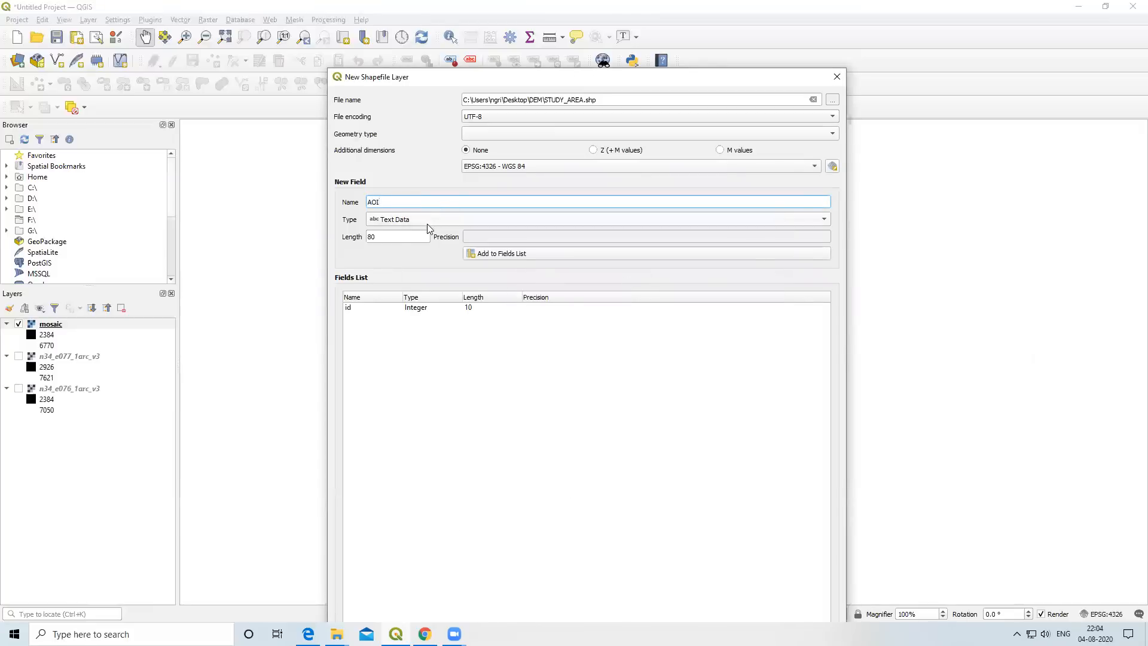
{"action": "key", "text": "Tab"}
{"action": "type", "text": "3"}
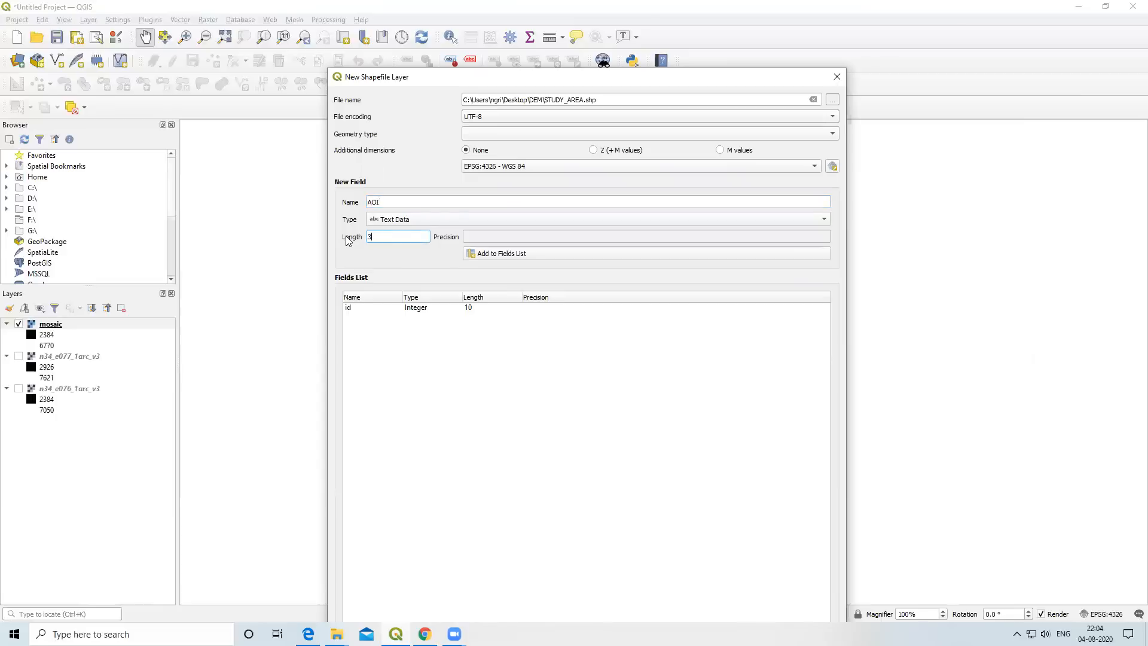
{"action": "left_click", "coordinate": [491, 257]}
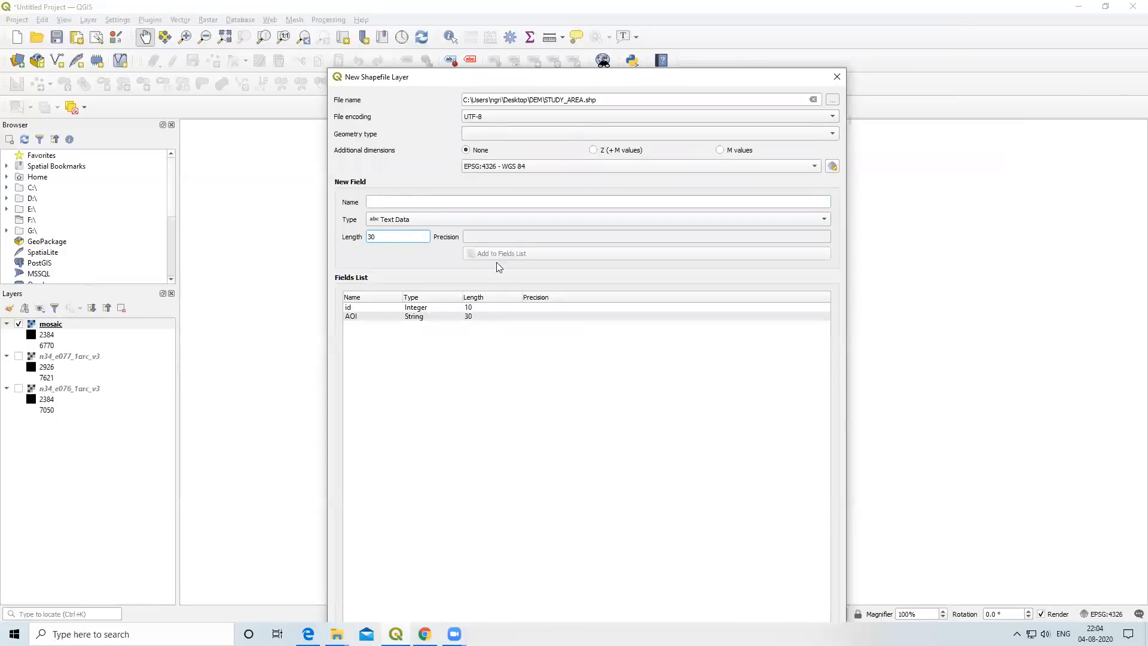
Remove the default id field from the new shapefile's fields.
{"action": "left_click_drag", "start_coordinate": [579, 89], "coordinate": [563, 22]}
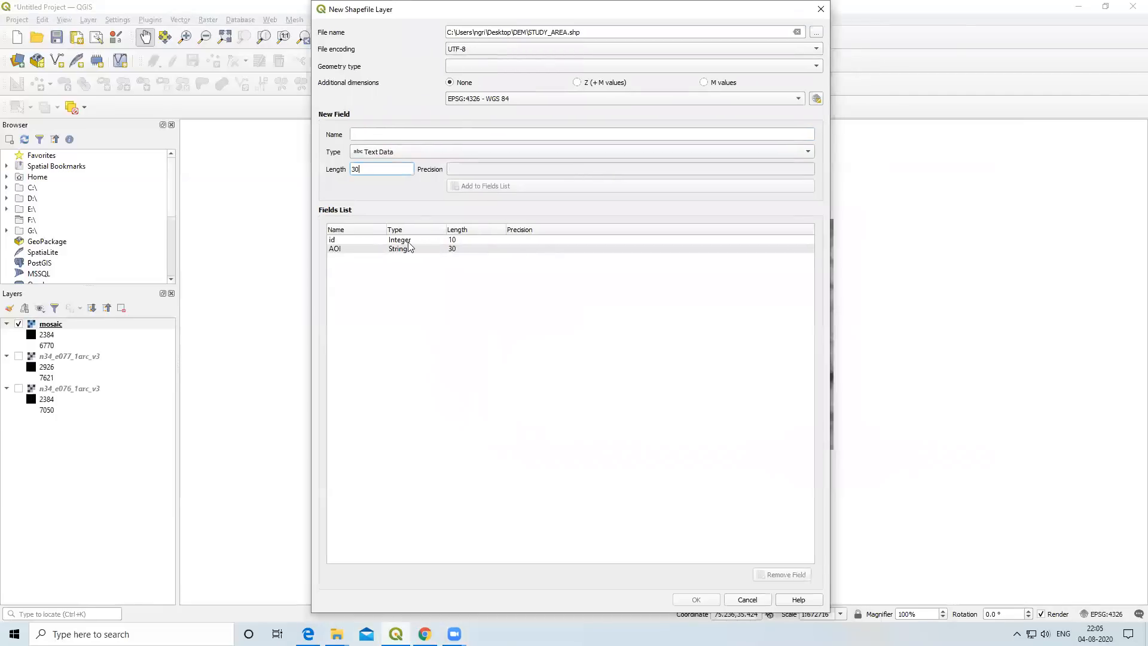
{"action": "left_click", "coordinate": [377, 256]}
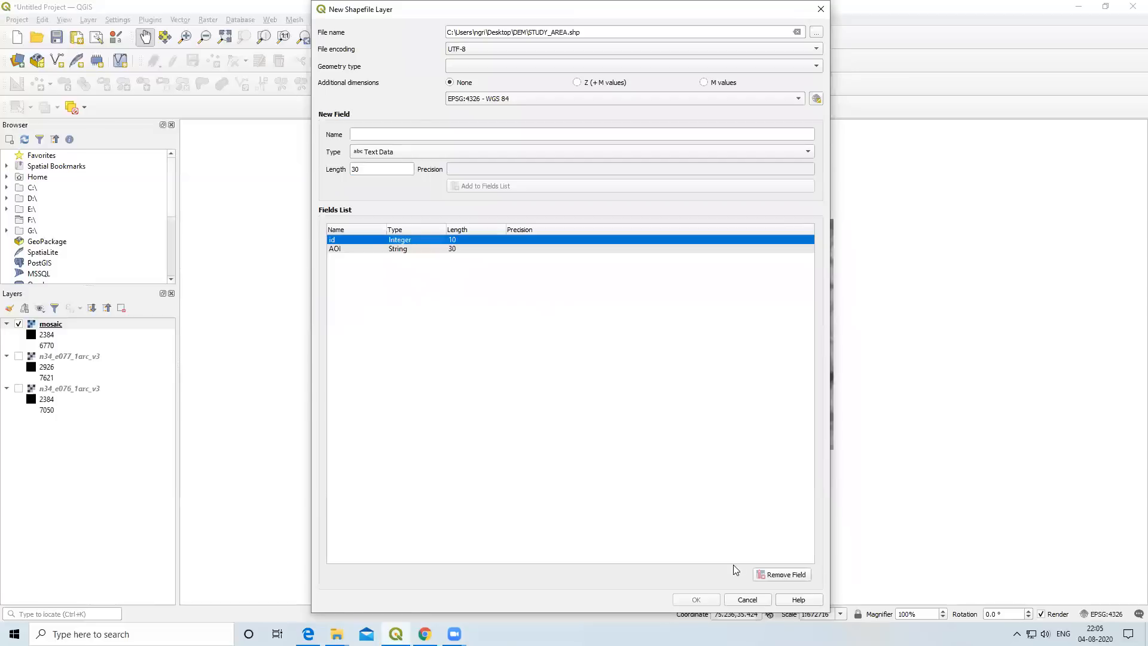
{"action": "left_click", "coordinate": [778, 577]}
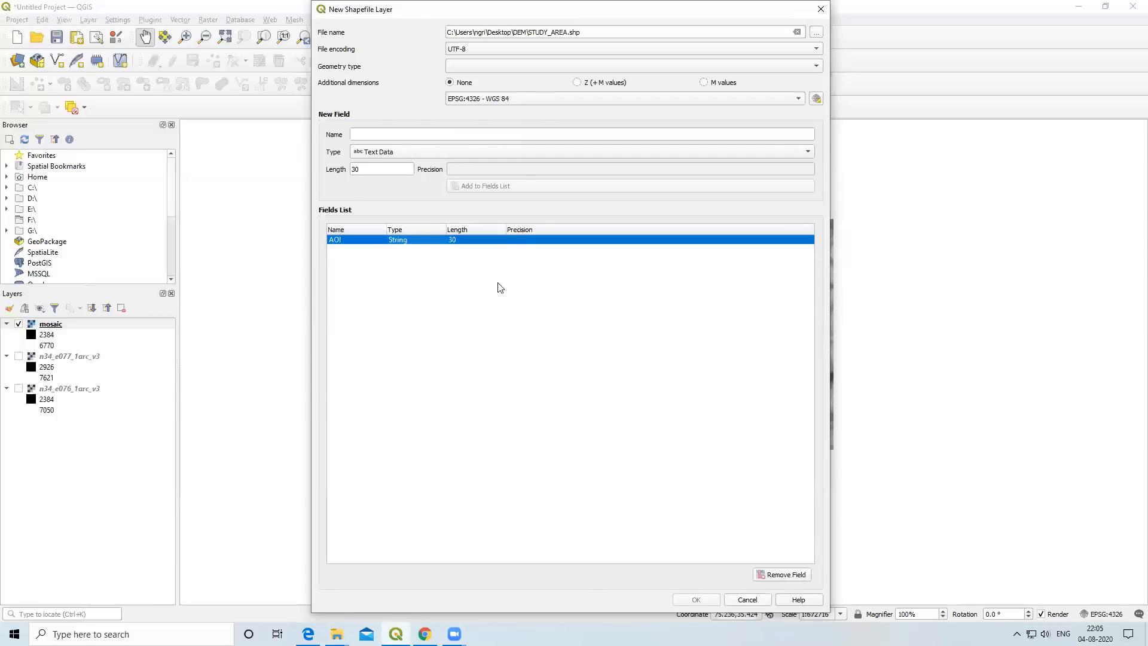
Set the shapefile's geometry type to Polygon and create the STUDY_AREA layer.
{"action": "left_click", "coordinate": [415, 135]}
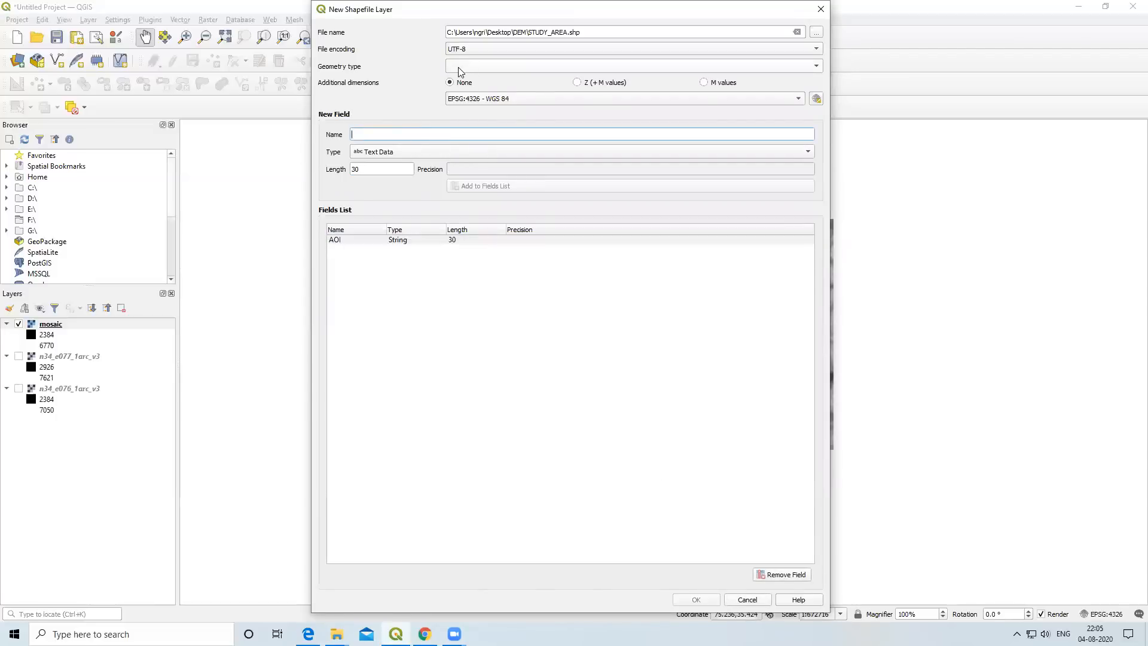
{"action": "left_click", "coordinate": [481, 67]}
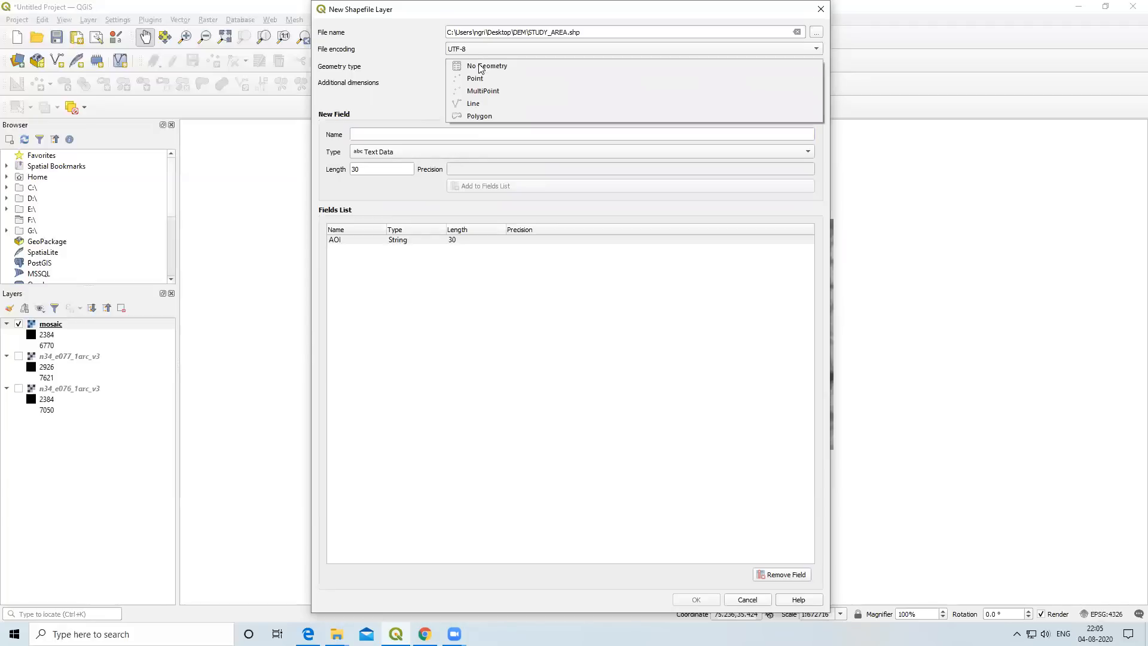
{"action": "left_click", "coordinate": [482, 117]}
{"action": "left_click", "coordinate": [403, 136]}
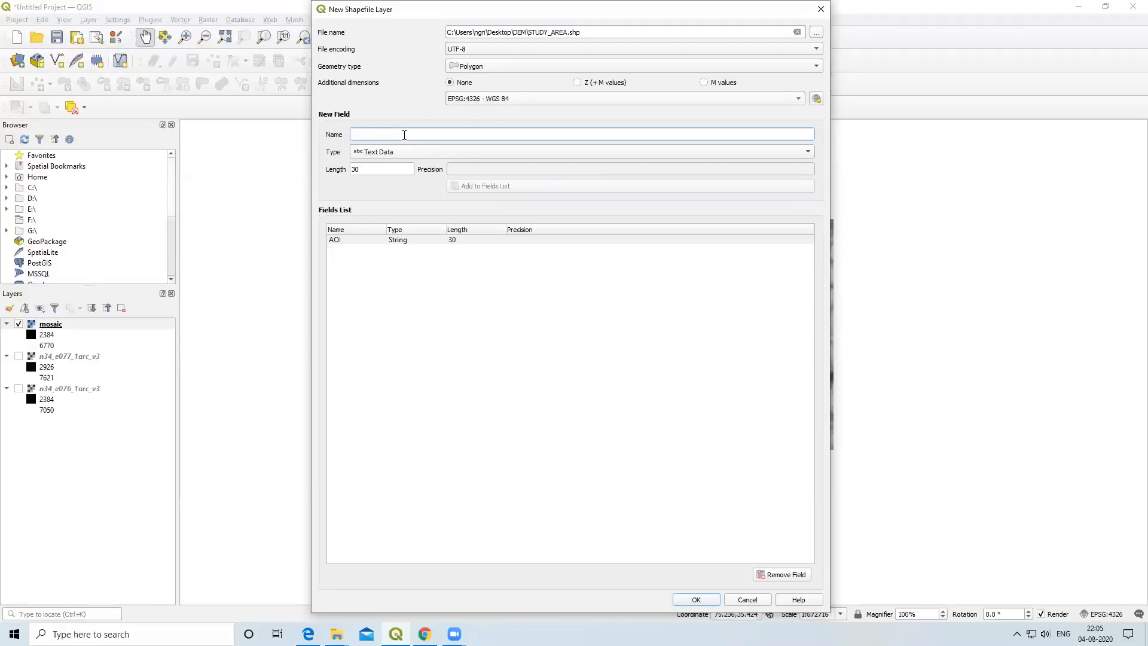
{"action": "type", "text": "AOI"}
{"action": "left_click", "coordinate": [694, 599]}
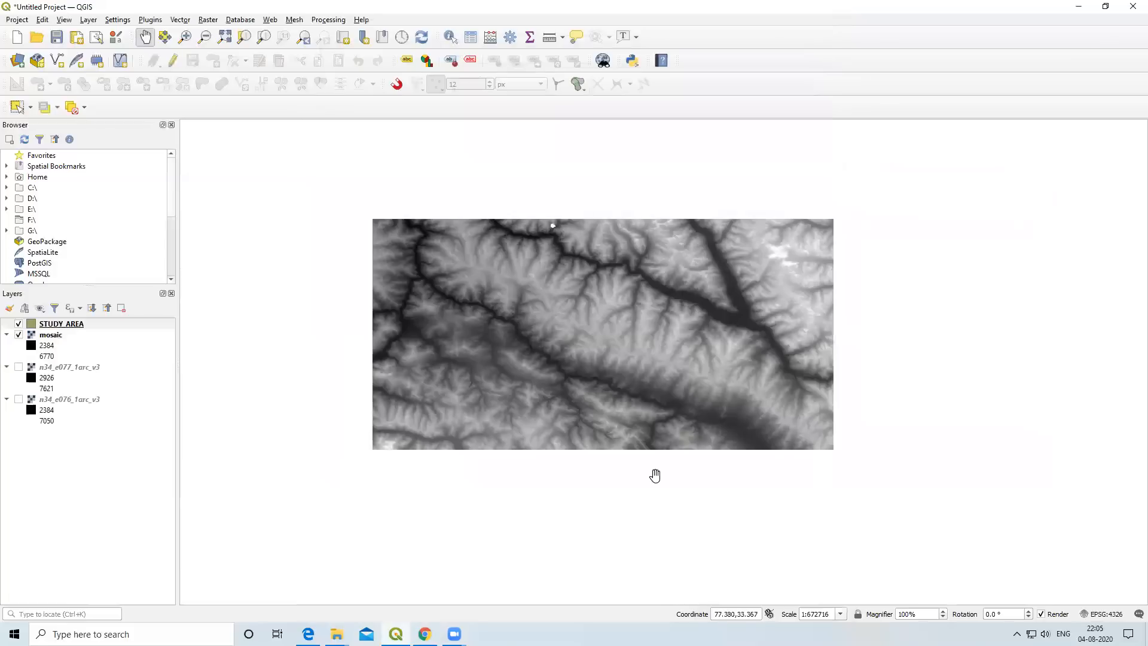
Enable editing on STUDY_AREA and digitize an irregular study area polygon over the west-central part of the mosaic, spanning both tiles.
{"action": "left_click", "coordinate": [172, 64]}
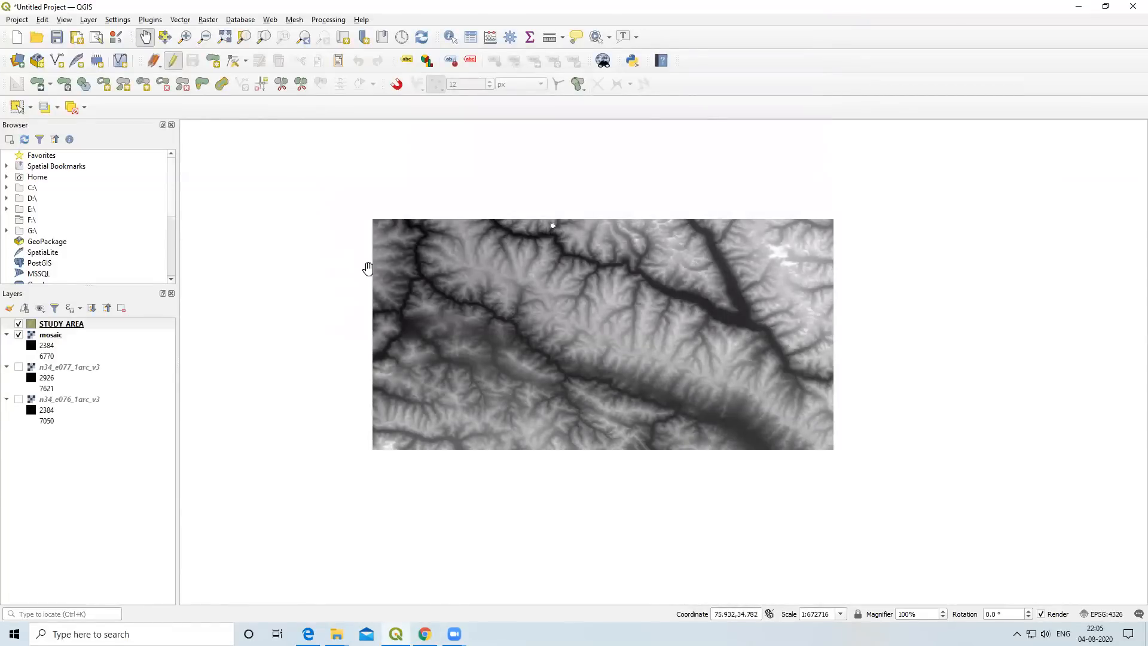
{"action": "left_click", "coordinate": [213, 61]}
{"action": "left_click", "coordinate": [468, 304]}
{"action": "left_click", "coordinate": [475, 258]}
{"action": "left_click", "coordinate": [507, 266]}
{"action": "left_click", "coordinate": [530, 244]}
{"action": "left_click", "coordinate": [561, 241]}
{"action": "left_click", "coordinate": [583, 247]}
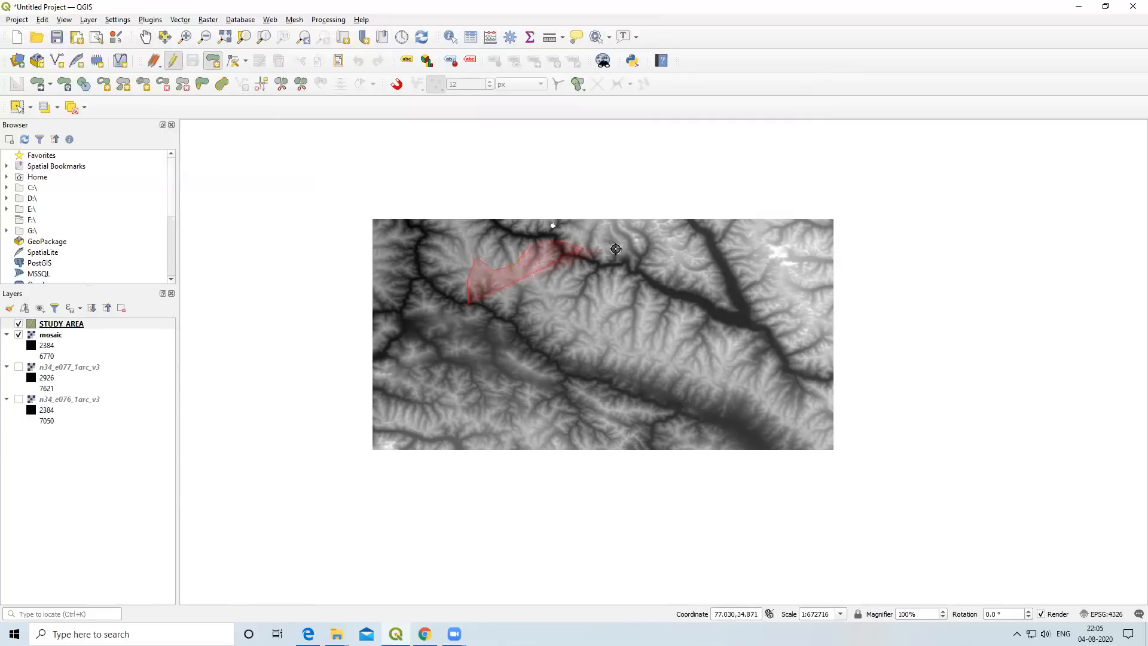
{"action": "left_click", "coordinate": [650, 251]}
{"action": "left_click", "coordinate": [682, 281]}
{"action": "left_click", "coordinate": [677, 297]}
{"action": "left_click", "coordinate": [666, 310]}
{"action": "left_click", "coordinate": [670, 338]}
{"action": "left_click", "coordinate": [682, 357]}
{"action": "left_click", "coordinate": [684, 372]}
{"action": "left_click", "coordinate": [677, 387]}
{"action": "left_click", "coordinate": [646, 400]}
{"action": "left_click", "coordinate": [609, 384]}
{"action": "left_click", "coordinate": [581, 400]}
{"action": "left_click", "coordinate": [535, 411]}
{"action": "left_click", "coordinate": [508, 400]}
{"action": "left_click", "coordinate": [482, 376]}
{"action": "left_click", "coordinate": [448, 373]}
{"action": "left_click", "coordinate": [434, 365]}
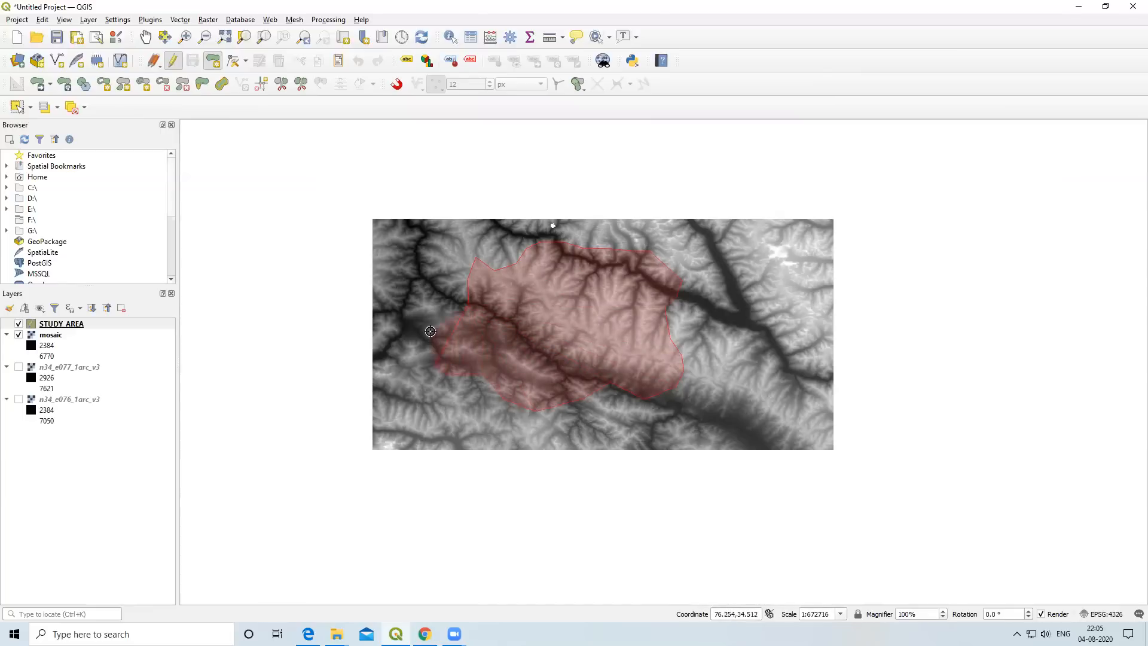
{"action": "right_click", "coordinate": [431, 332]}
Enter AOI as the polygon's AOI attribute, then save the layer edits and check the polygon against the mosaic.
{"action": "double_click", "coordinate": [779, 279]}
{"action": "key", "text": "BackSpace"}
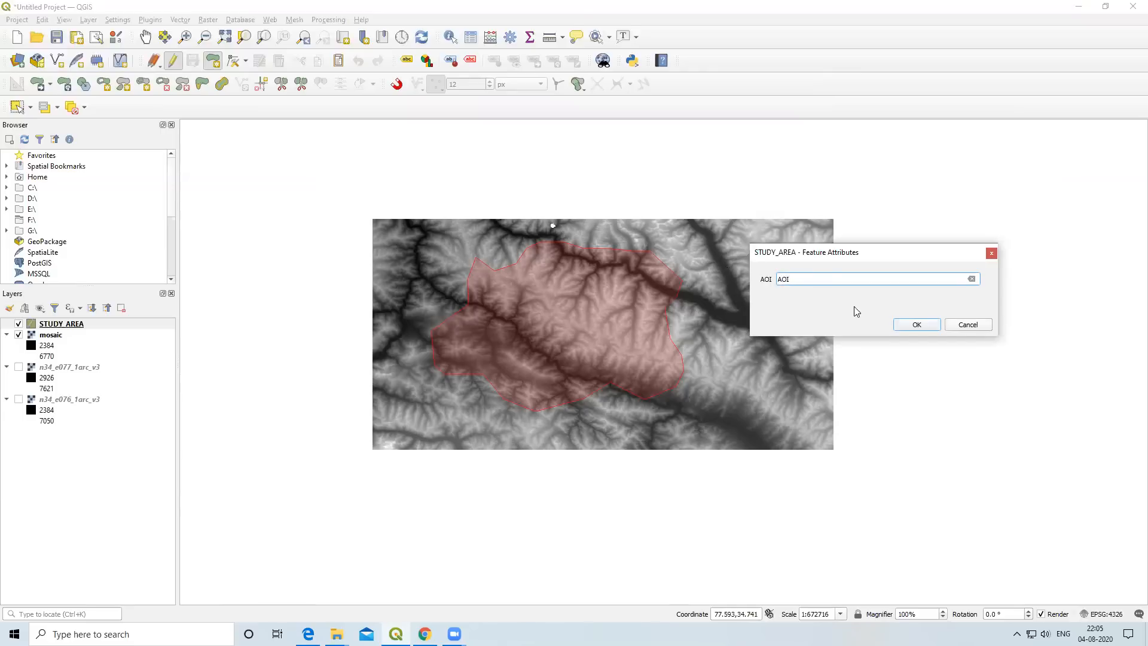
{"action": "left_click", "coordinate": [917, 325]}
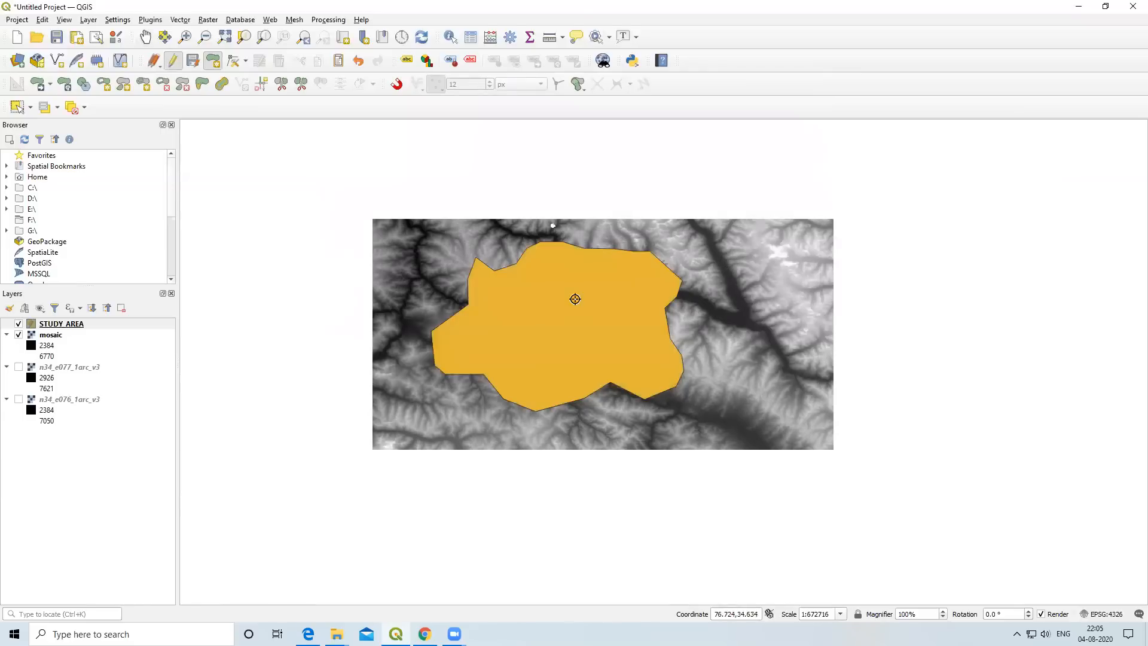
{"action": "left_click", "coordinate": [174, 62]}
{"action": "left_click", "coordinate": [543, 327]}
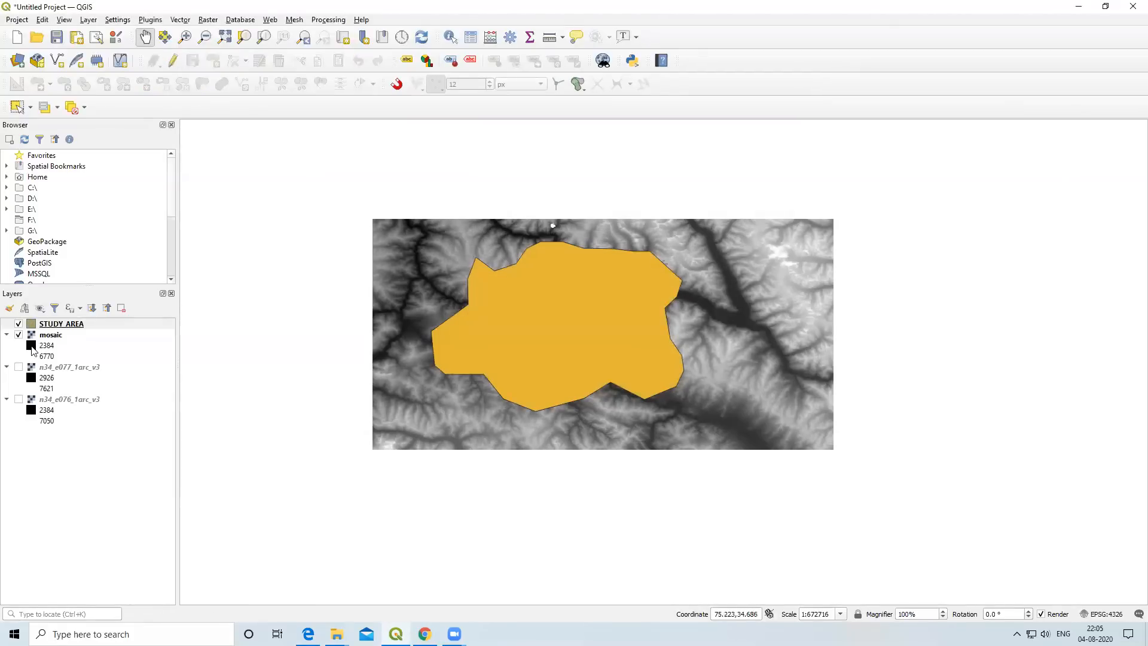
{"action": "left_click", "coordinate": [18, 325]}
{"action": "left_click", "coordinate": [19, 324]}
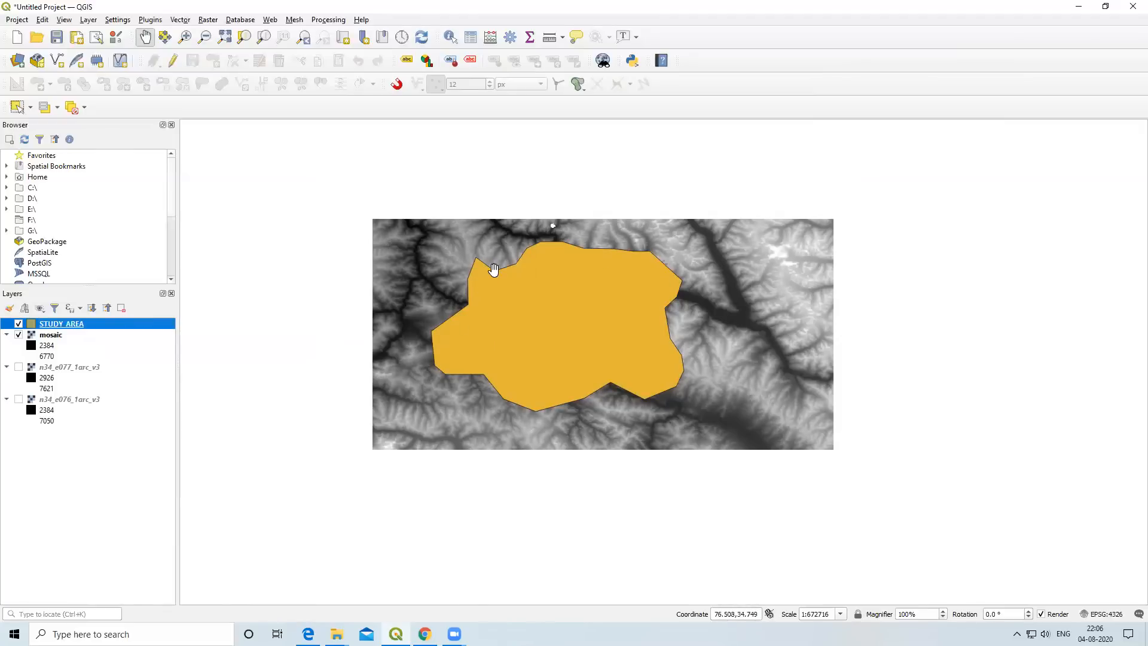
Open the symbology properties of the STUDY_AREA layer, keeping the polygon partly in view on the map.
{"action": "right_click", "coordinate": [64, 327]}
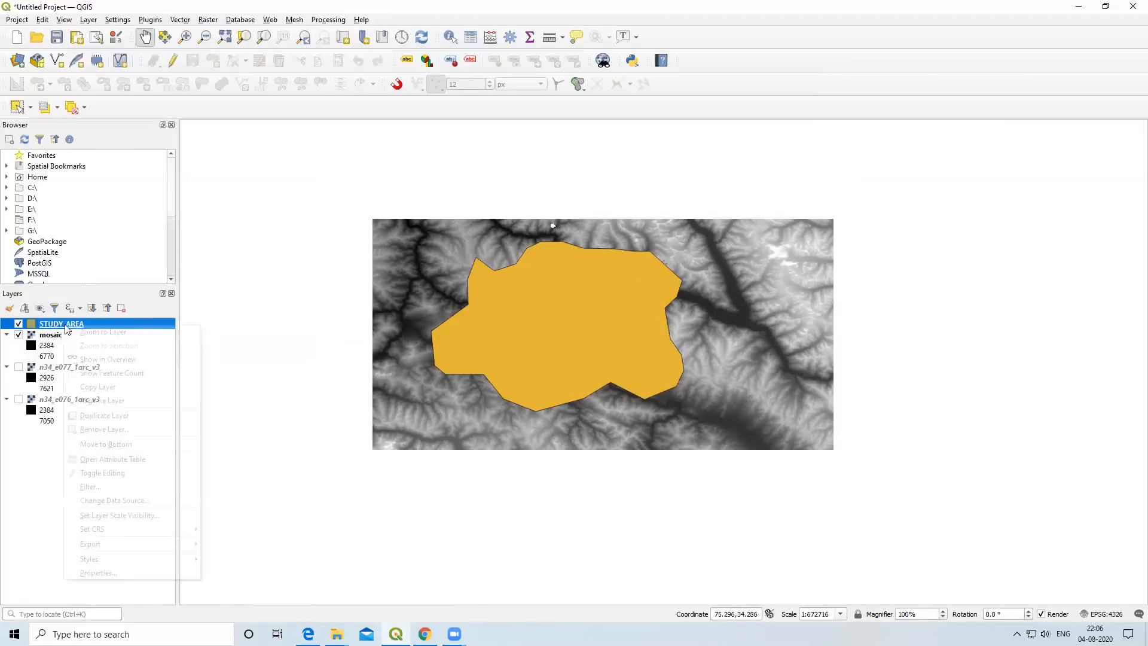
{"action": "left_click", "coordinate": [122, 573]}
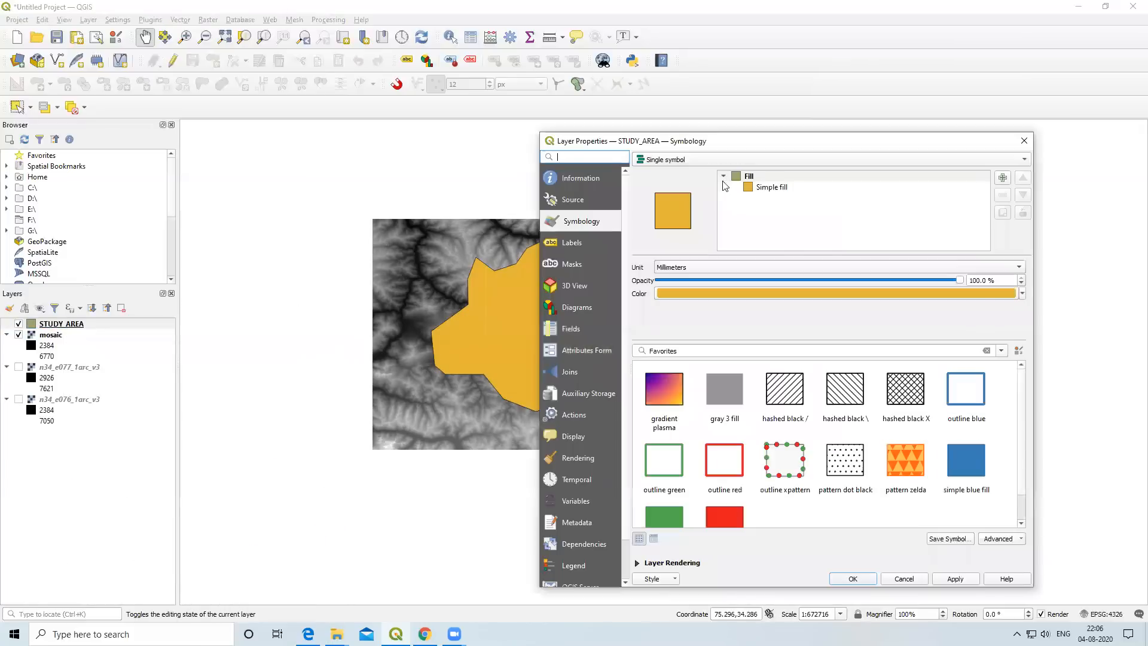
{"action": "left_click_drag", "start_coordinate": [765, 141], "coordinate": [873, 79]}
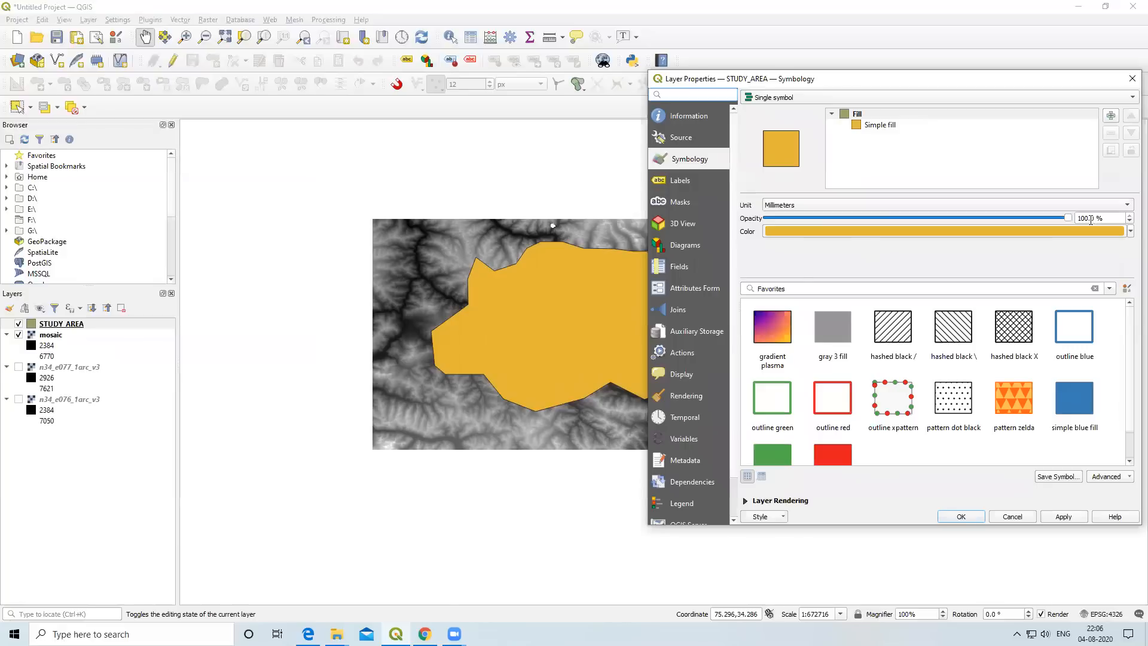
Set the STUDY_AREA polygon's fill color to white and apply it to the map.
{"action": "left_click", "coordinate": [1130, 232]}
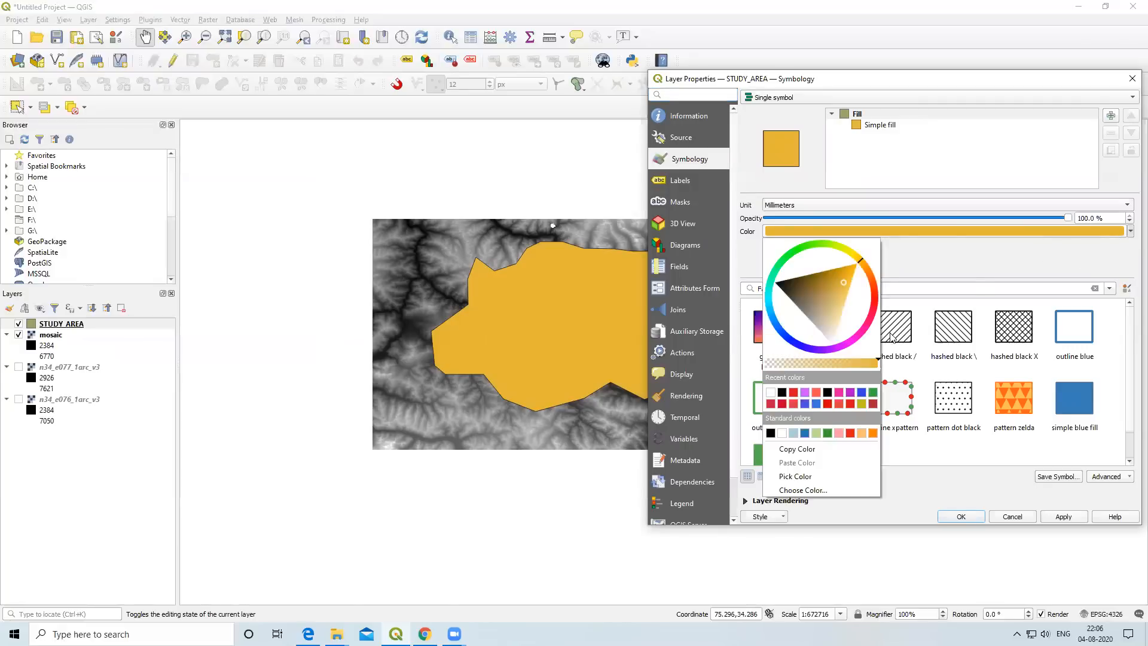
{"action": "left_click", "coordinate": [781, 433]}
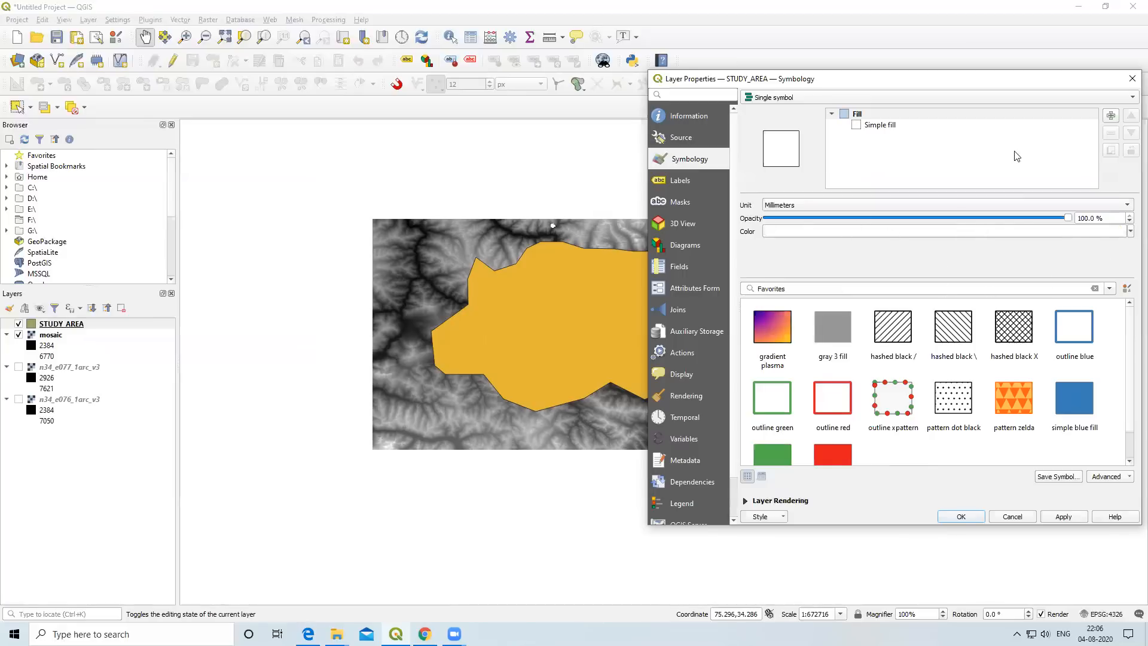
{"action": "left_click", "coordinate": [1054, 517]}
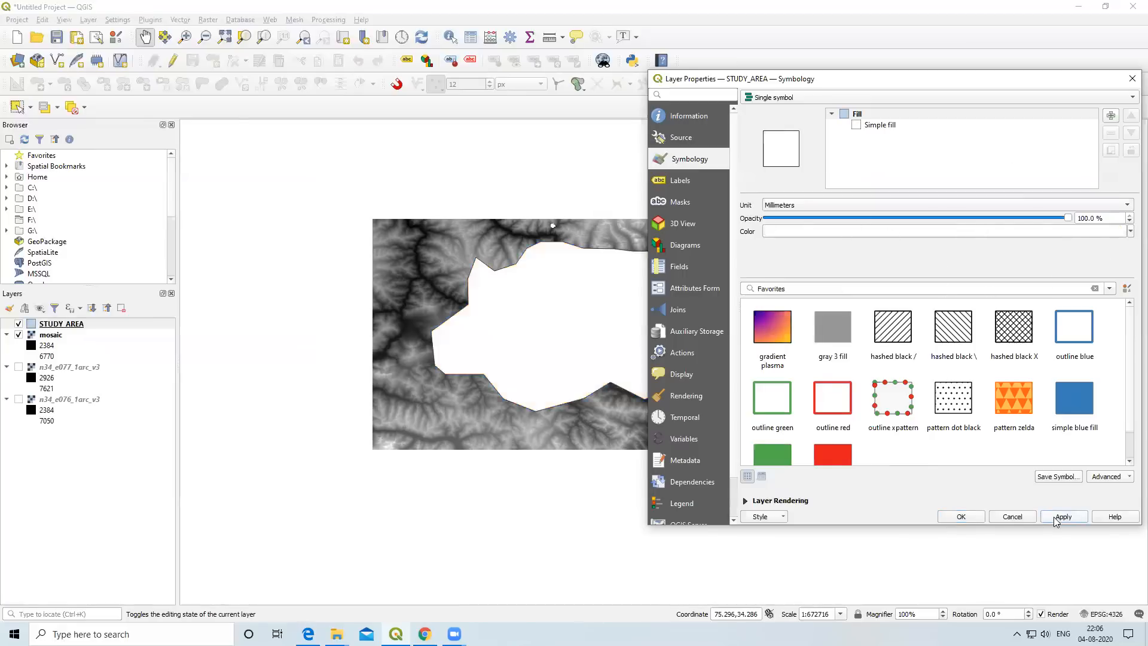
Style STUDY_AREA with the outline green preset, recolor the outline to a pinkish red, and accept the layer properties.
{"action": "left_click", "coordinate": [777, 400]}
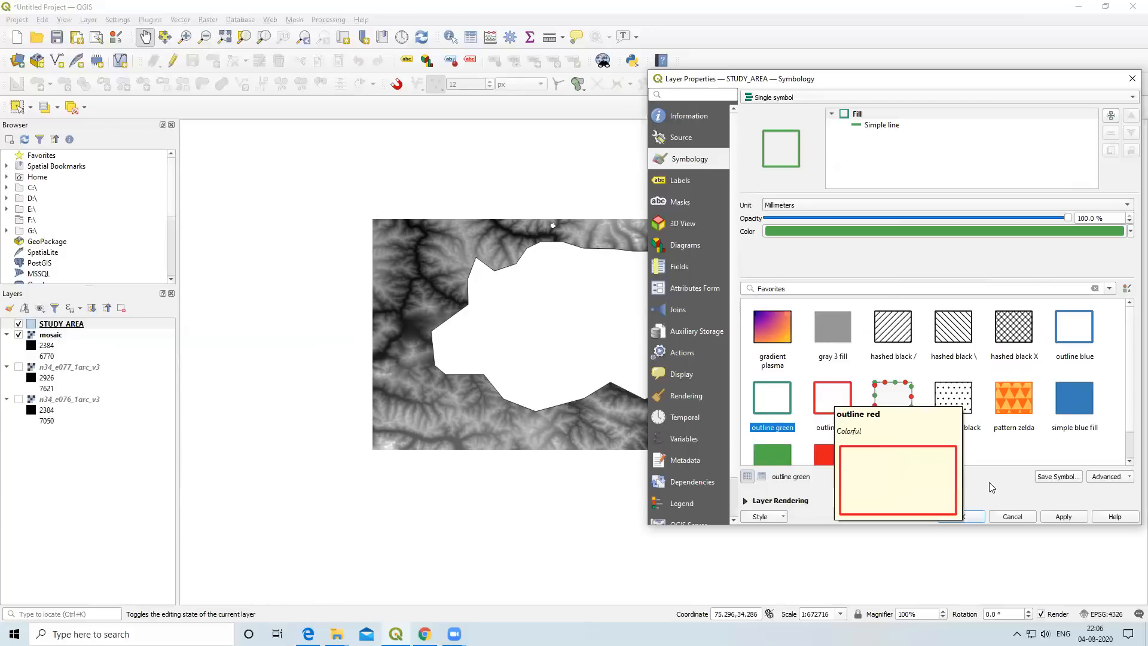
{"action": "left_click", "coordinate": [1065, 518]}
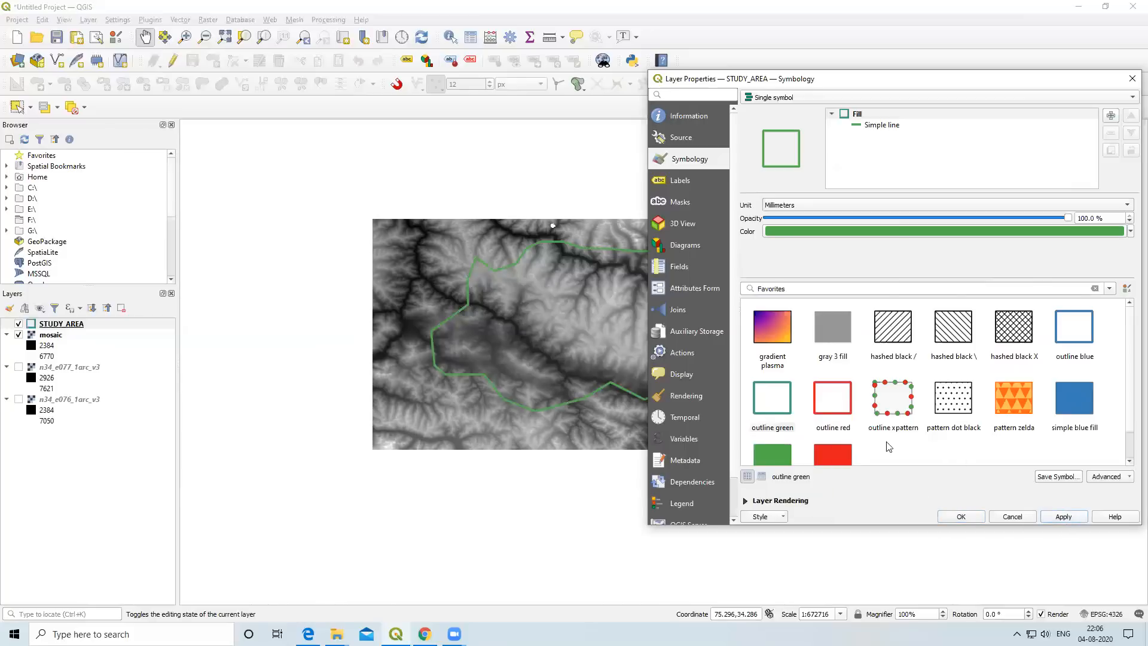
{"action": "left_click", "coordinate": [1131, 231]}
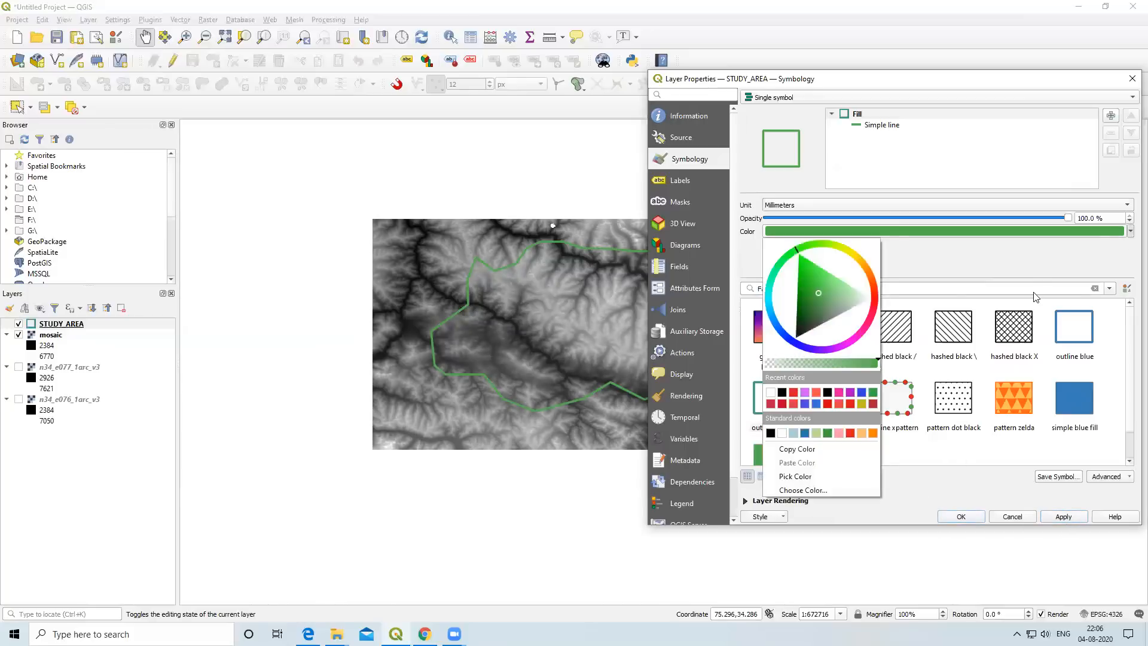
{"action": "left_click", "coordinate": [872, 318]}
{"action": "left_click", "coordinate": [1064, 517]}
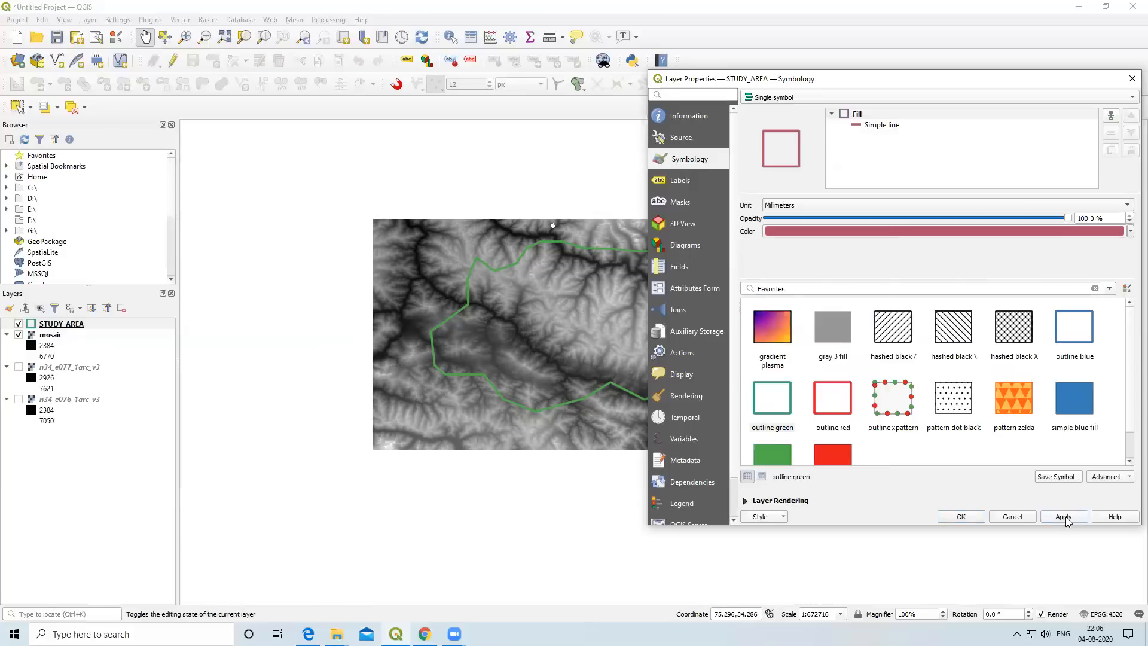
{"action": "left_click", "coordinate": [964, 517]}
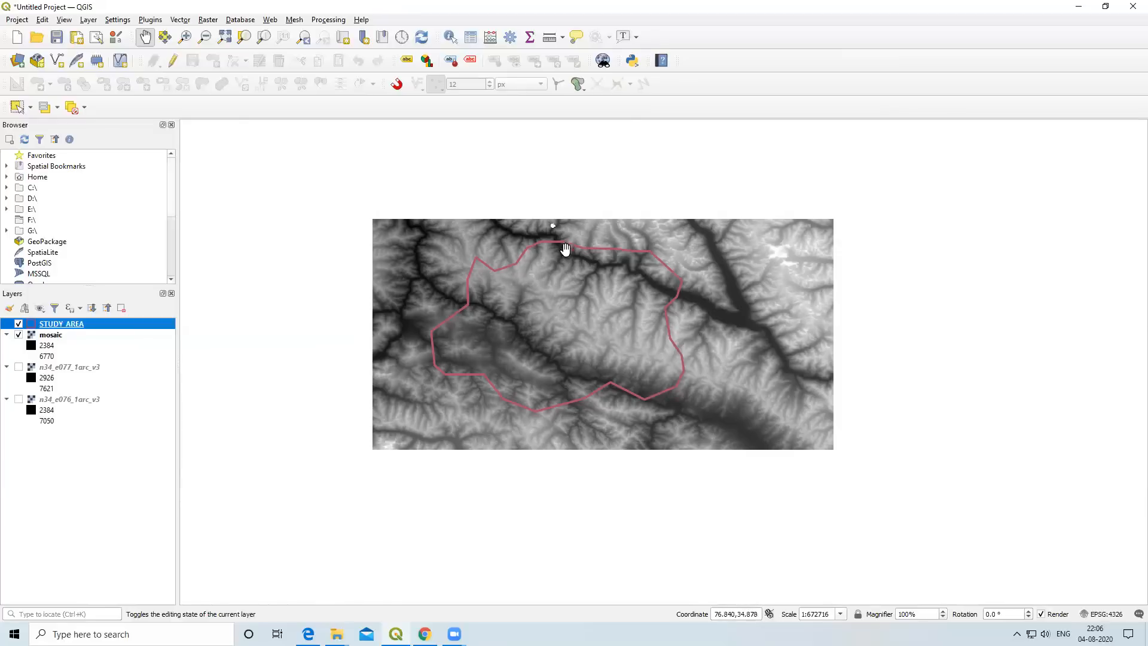
Start Clip Raster by Mask Layer with mosaic as the input layer and STUDY_AREA as the mask layer.
{"action": "left_click", "coordinate": [207, 20]}
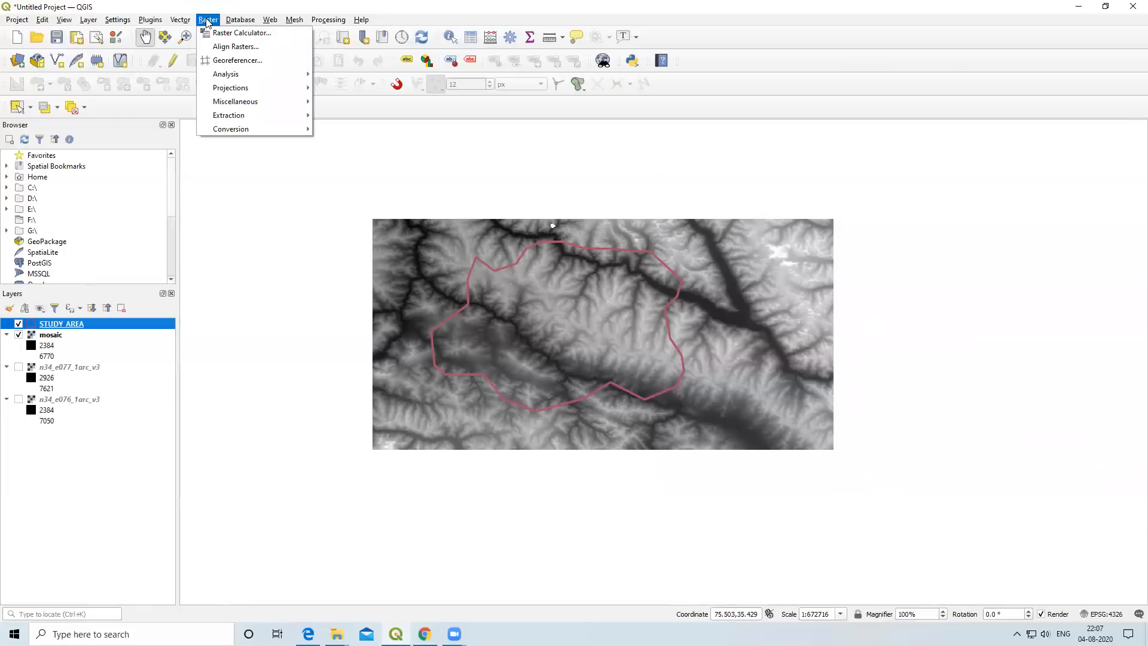
{"action": "mouse_move", "coordinate": [260, 119]}
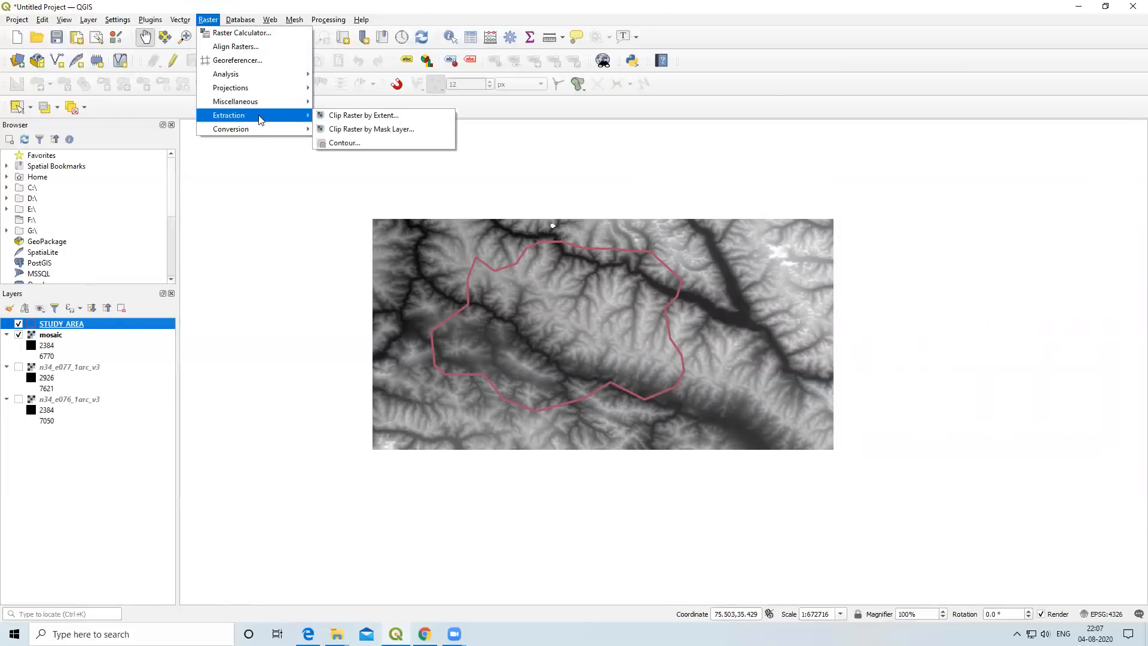
{"action": "left_click", "coordinate": [385, 134]}
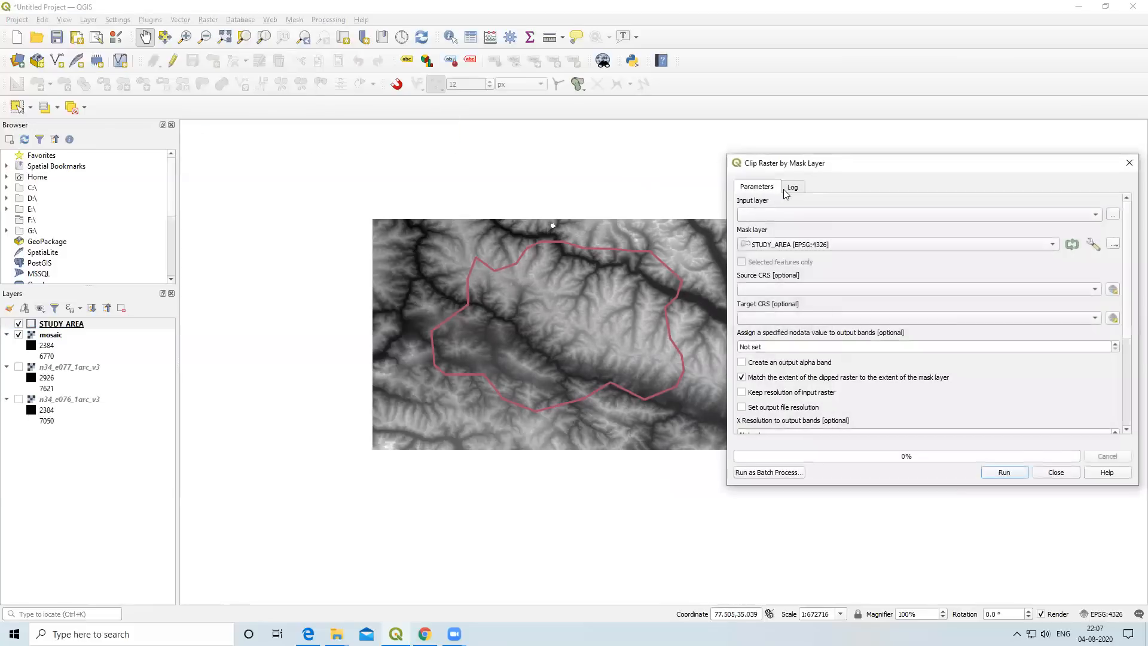
{"action": "left_click_drag", "start_coordinate": [798, 167], "coordinate": [677, 150]}
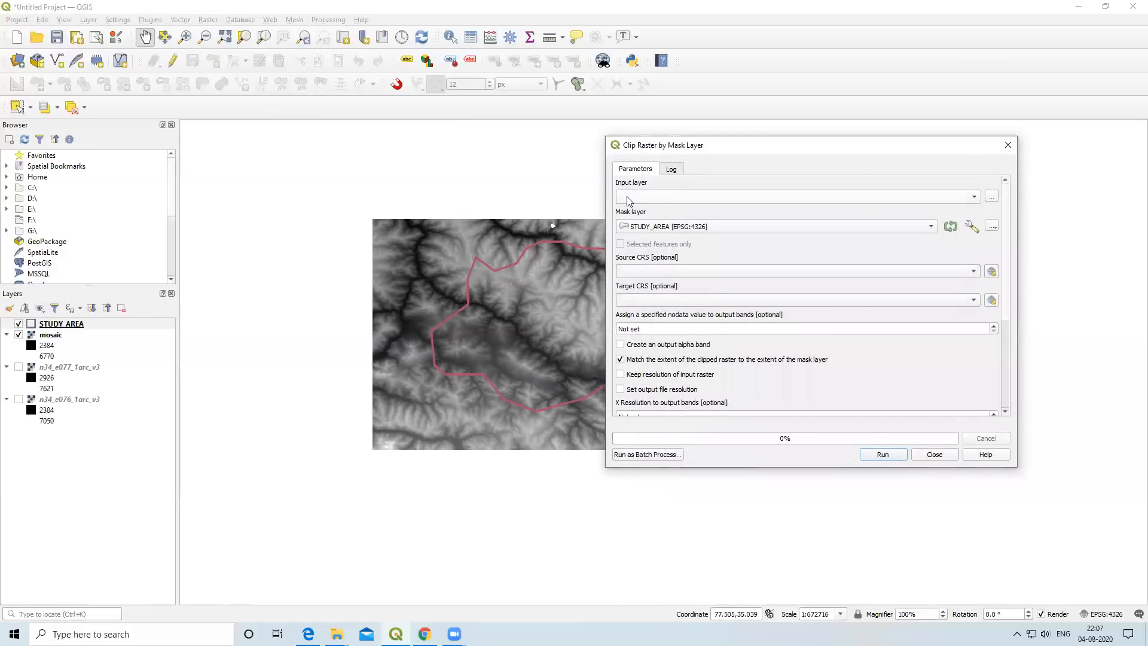
{"action": "left_click", "coordinate": [660, 200]}
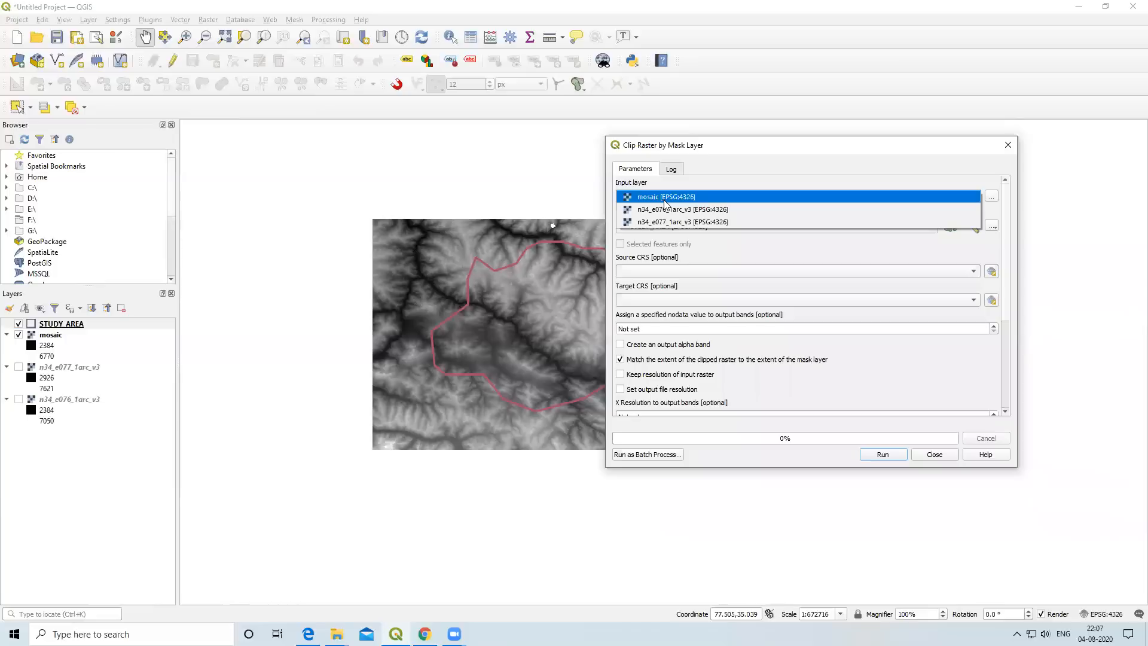
{"action": "left_click", "coordinate": [665, 202]}
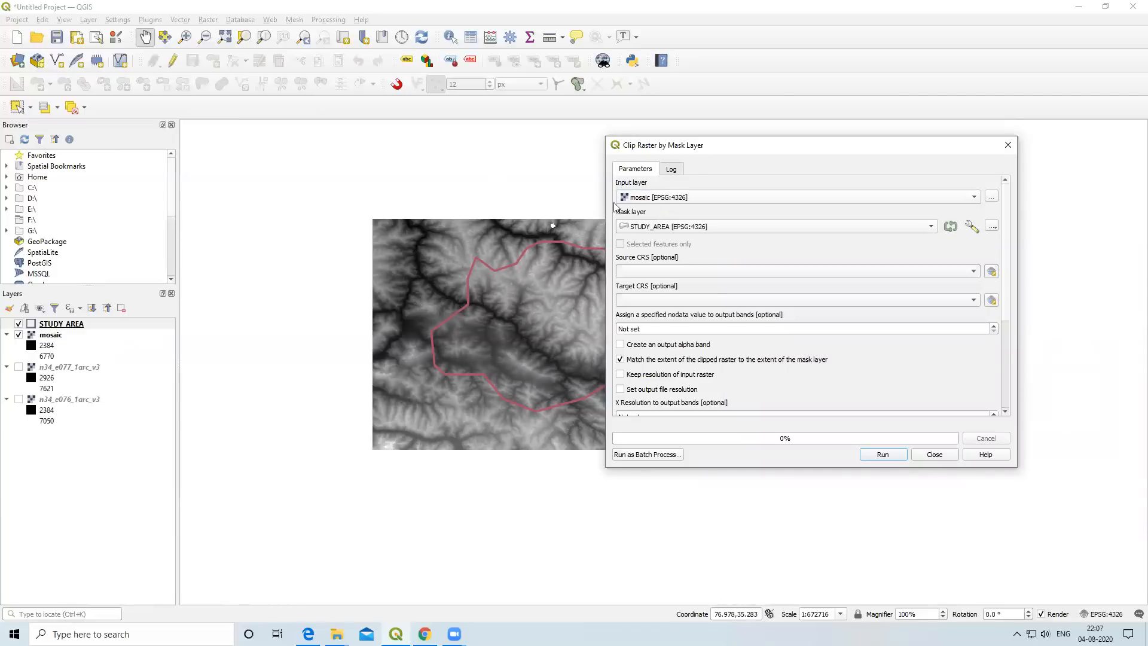
{"action": "left_click_drag", "start_coordinate": [751, 149], "coordinate": [865, 148]}
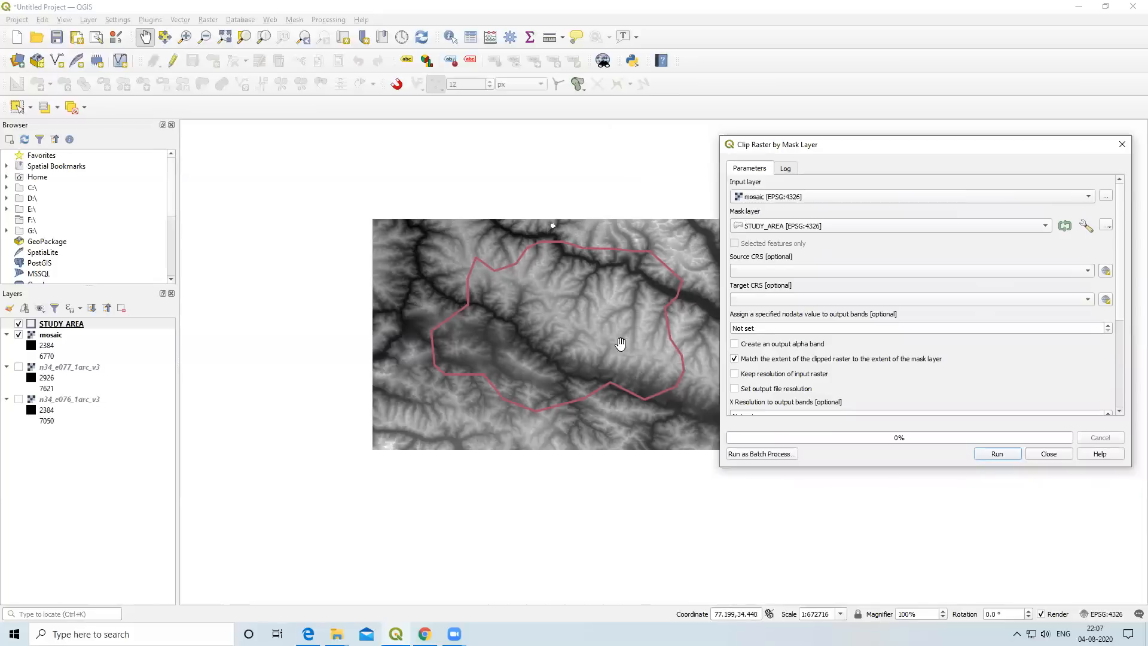
{"action": "left_click", "coordinate": [818, 225]}
{"action": "left_click", "coordinate": [824, 232]}
Set the clipped output to be saved as the VRT file AOI_STUDY in the Desktop DEM folder.
{"action": "left_click_drag", "start_coordinate": [881, 150], "coordinate": [775, 72]}
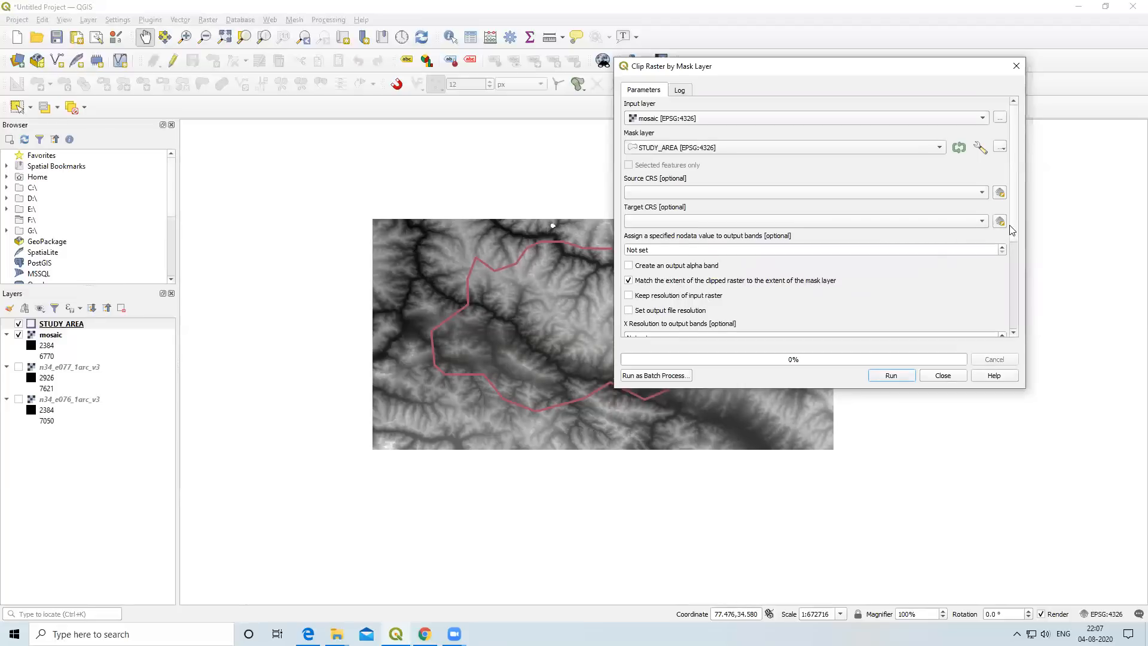
{"action": "left_click_drag", "start_coordinate": [1012, 230], "coordinate": [1025, 313]}
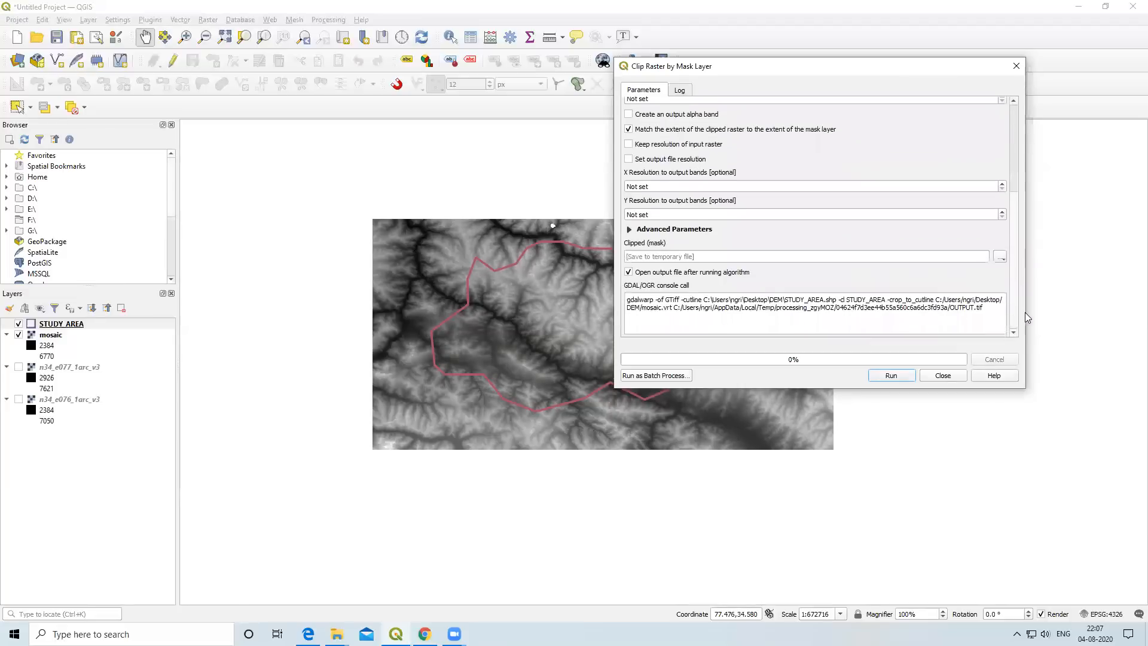
{"action": "left_click", "coordinate": [1000, 258]}
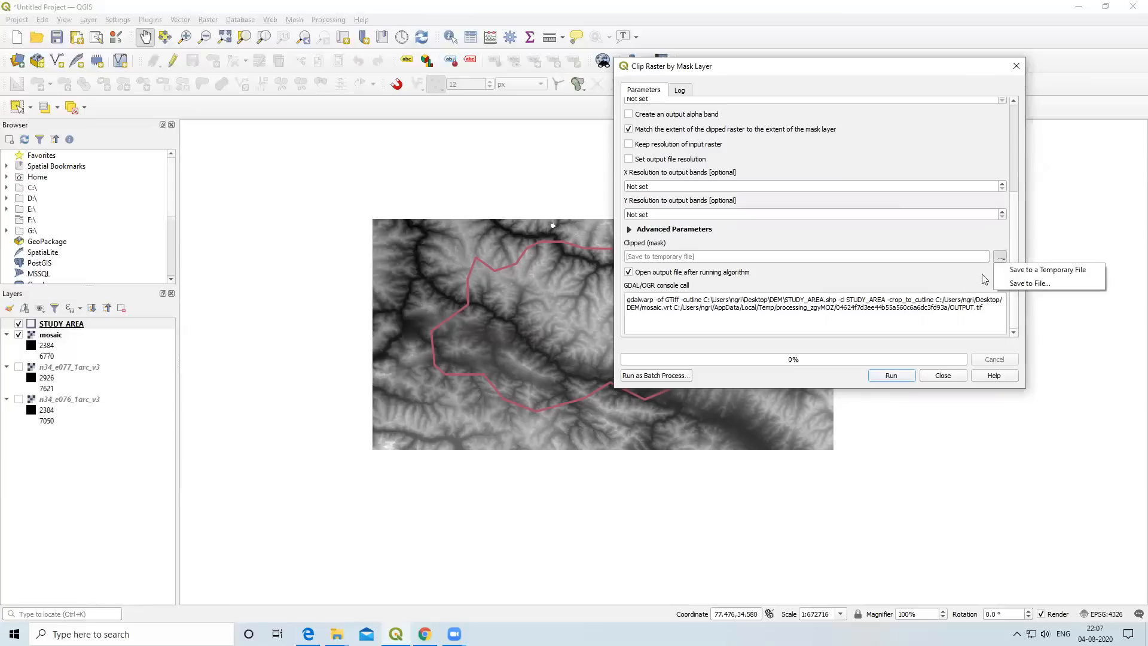
{"action": "left_click", "coordinate": [1017, 284]}
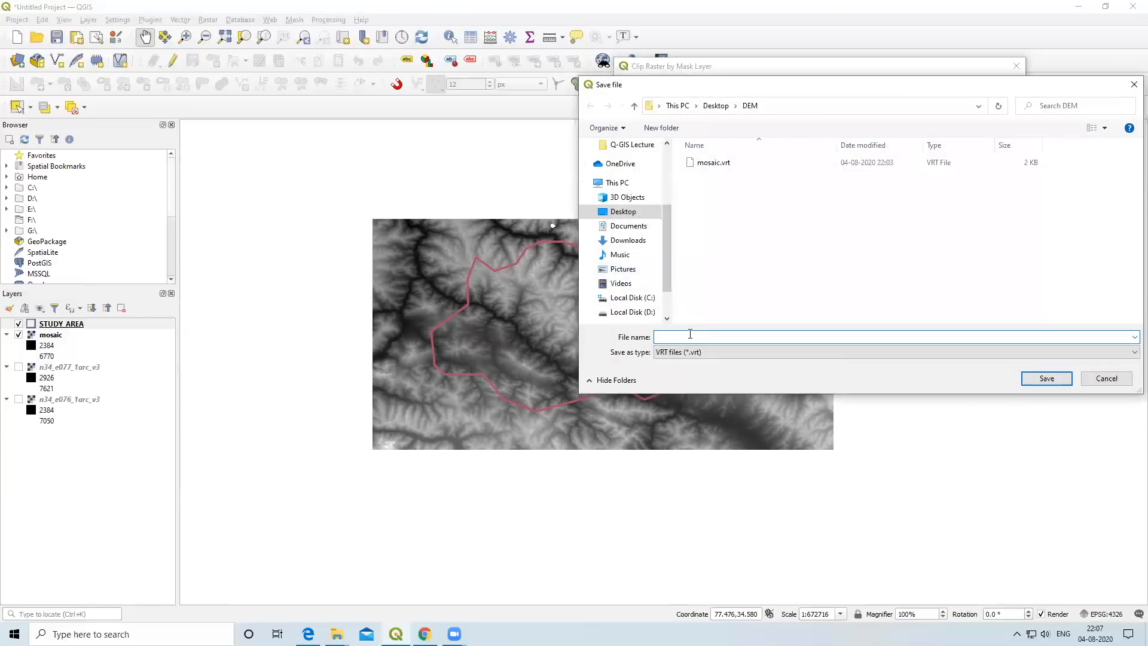
{"action": "left_click", "coordinate": [690, 334]}
{"action": "type", "text": "A"}
{"action": "type", "text": "OI_STUDY"}
{"action": "left_click", "coordinate": [1046, 378]}
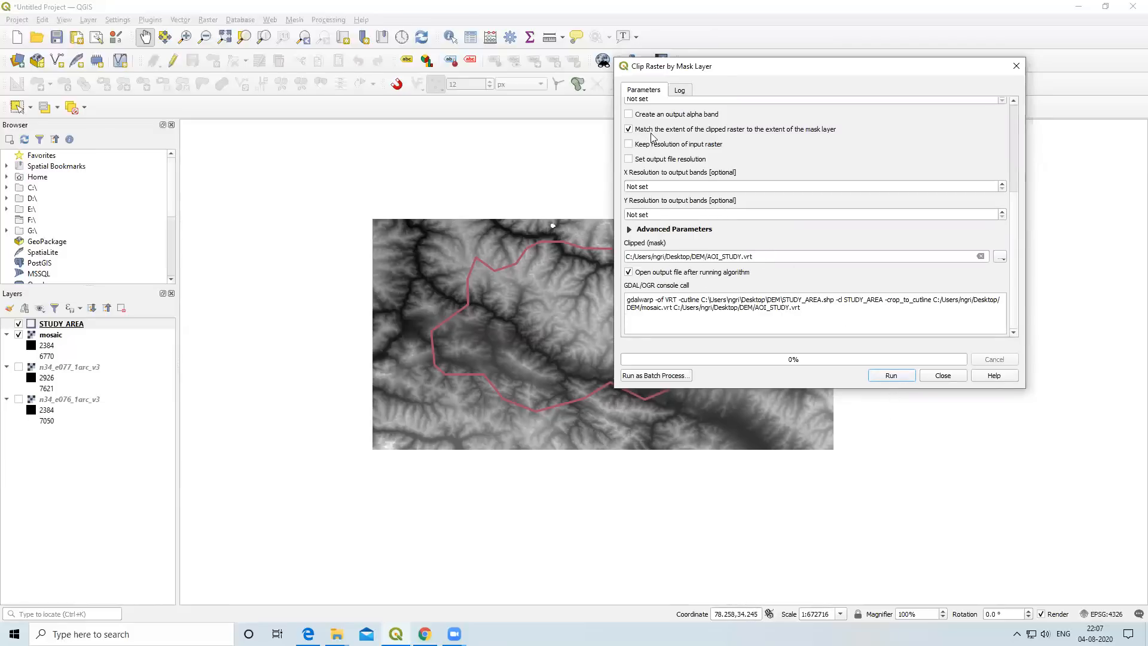
Disable matching the clipped raster's extent to the mask layer, then run the clip and close the tool.
{"action": "left_click", "coordinate": [629, 129]}
{"action": "left_click", "coordinate": [895, 377]}
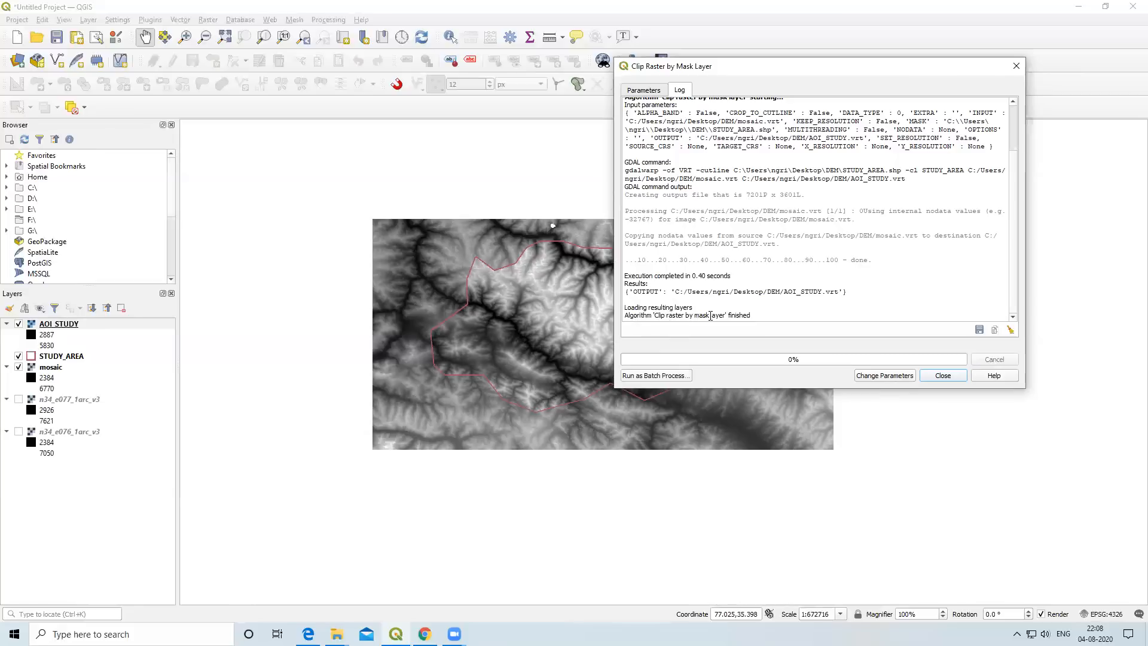
{"action": "left_click", "coordinate": [950, 379]}
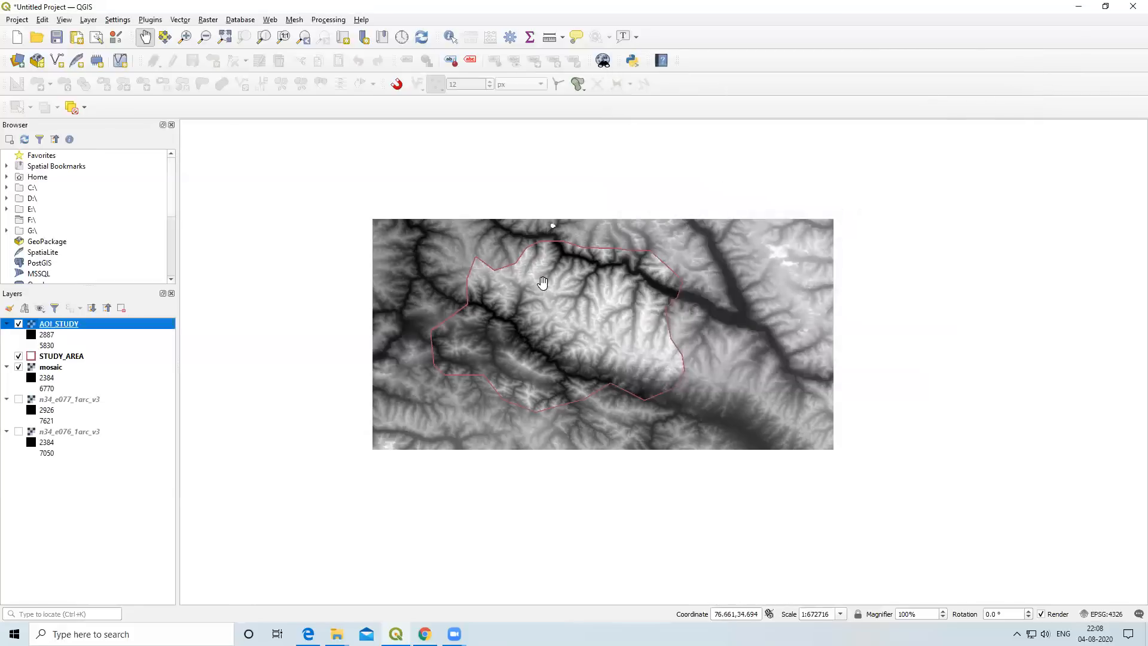
Hide the STUDY_AREA and mosaic layers to examine the clipped AOI_STUDY raster on its own.
{"action": "left_click", "coordinate": [19, 325]}
{"action": "left_click", "coordinate": [19, 324]}
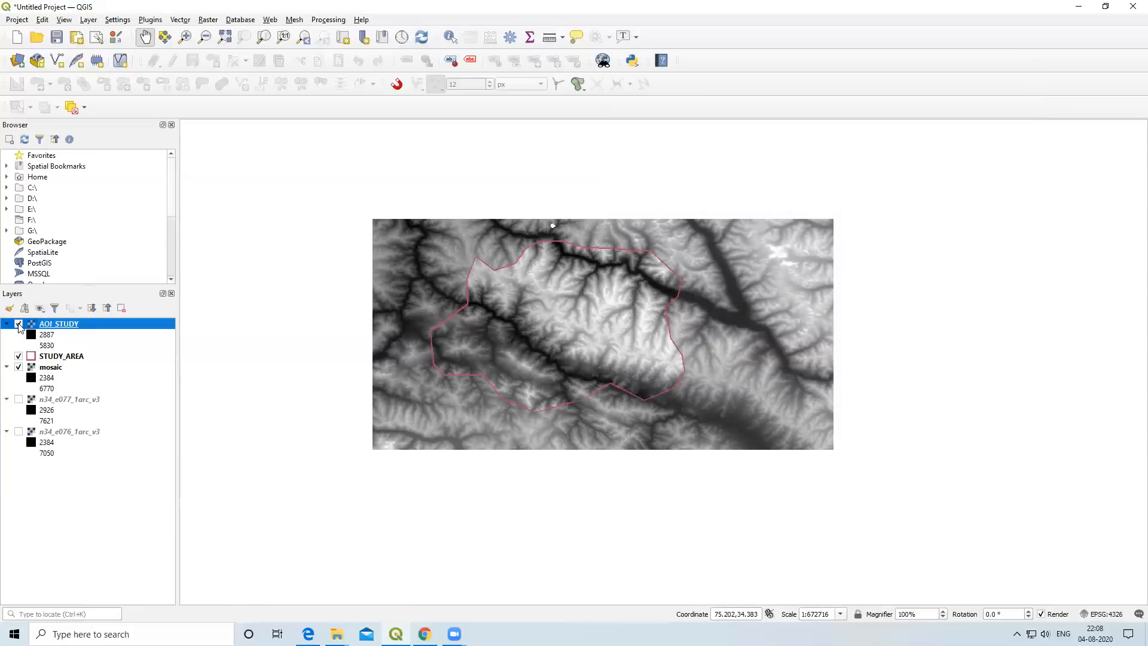
{"action": "left_click", "coordinate": [18, 356]}
{"action": "left_click", "coordinate": [20, 368]}
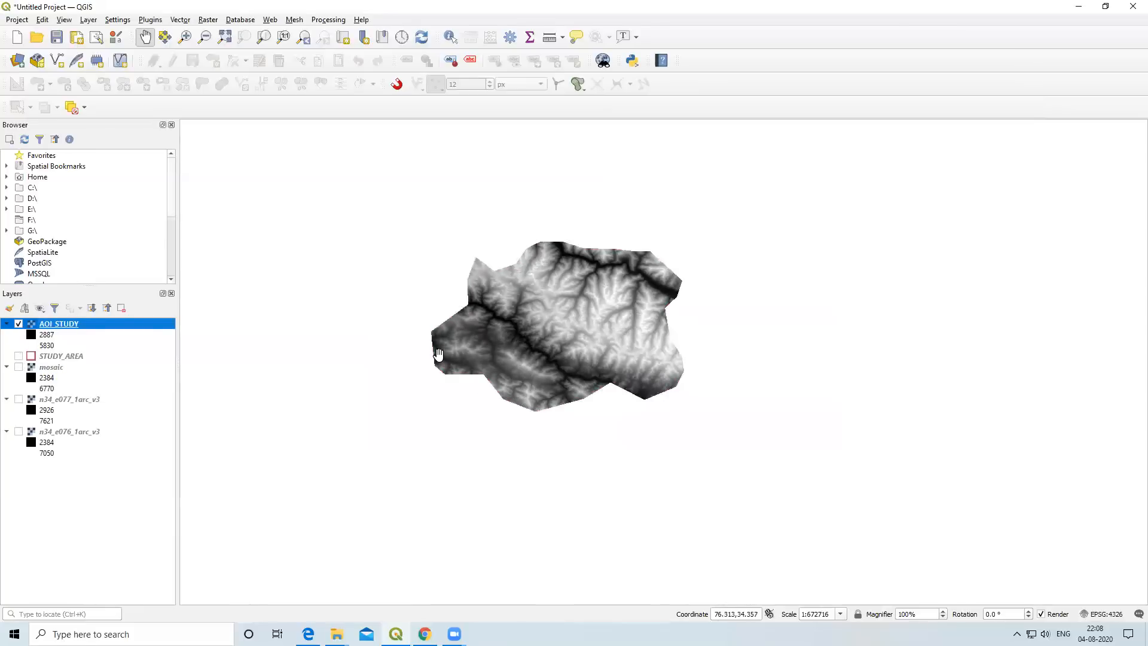
{"action": "scroll", "coordinate": [560, 314], "scroll_direction": "up", "scroll_amount": 2}
{"action": "scroll", "coordinate": [560, 315], "scroll_direction": "down", "scroll_amount": 1}
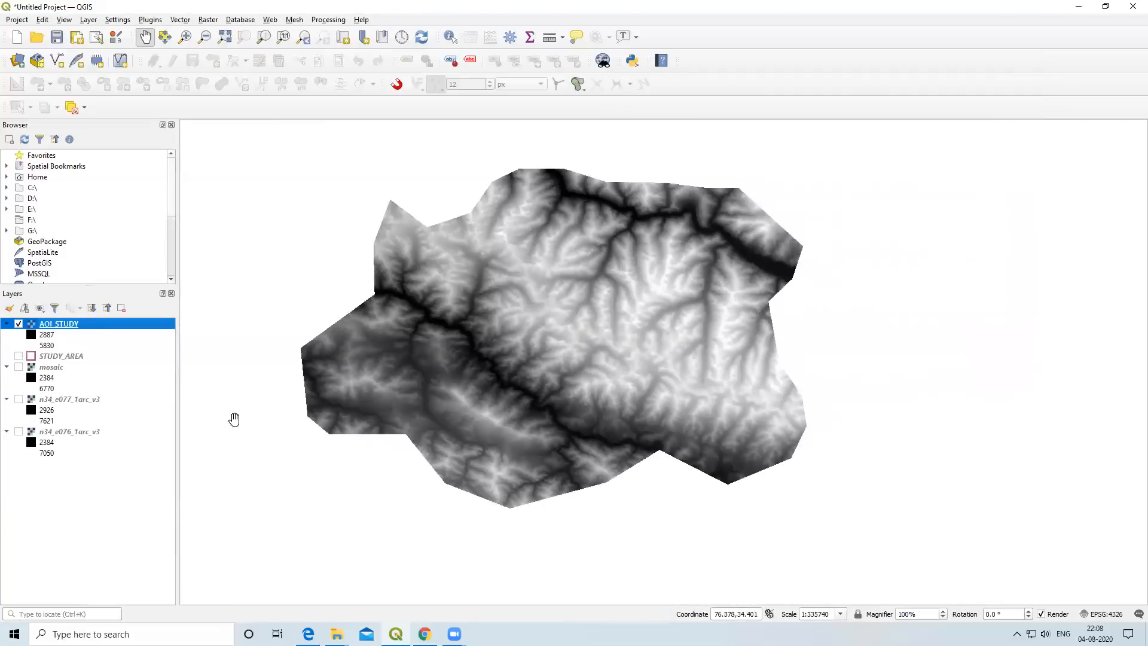
Show the STUDY_AREA and mosaic layers again and compare the clipped raster with the outline and surrounding mosaic.
{"action": "left_click", "coordinate": [19, 357]}
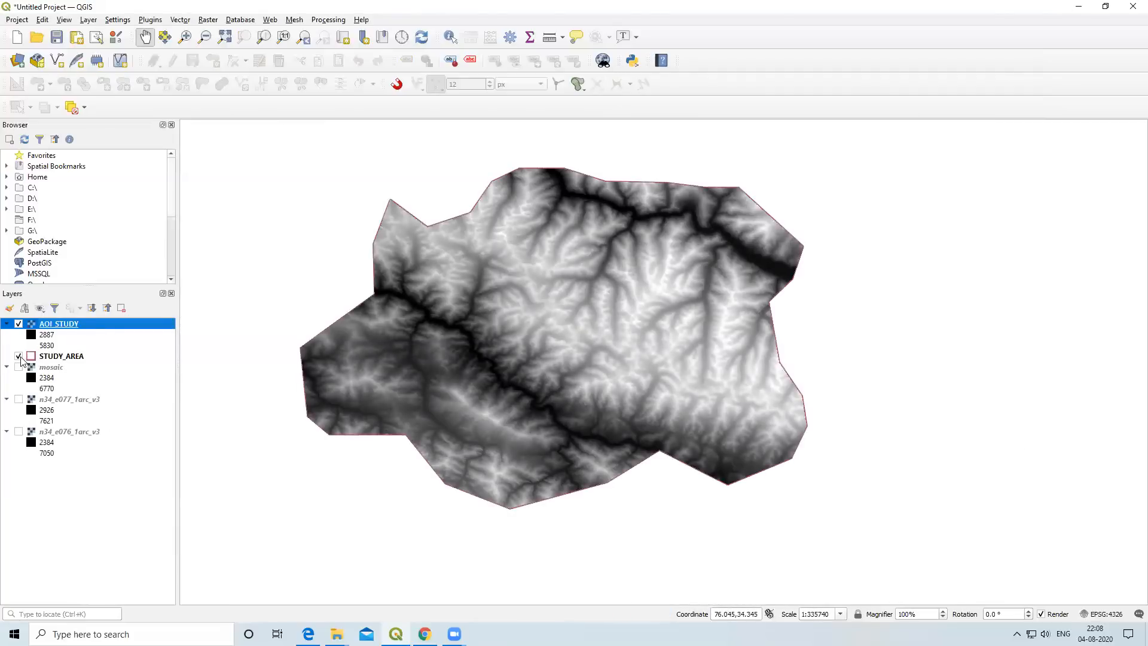
{"action": "left_click", "coordinate": [19, 368]}
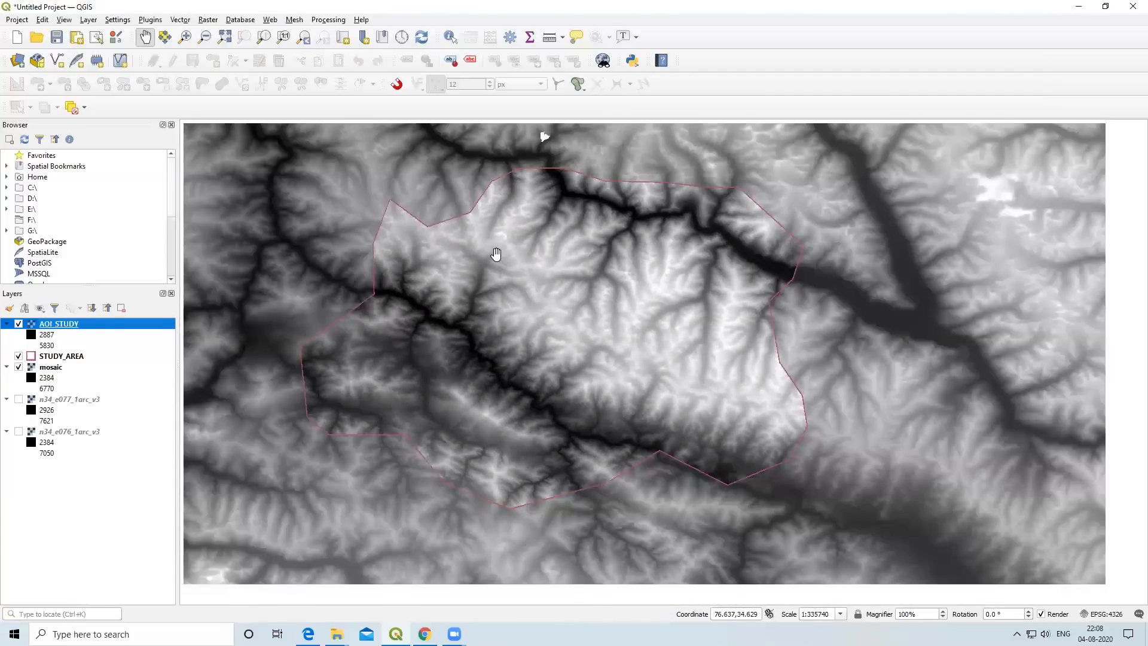
{"action": "scroll", "coordinate": [665, 328], "scroll_direction": "down", "scroll_amount": 2}
{"action": "scroll", "coordinate": [661, 328], "scroll_direction": "up", "scroll_amount": 1}
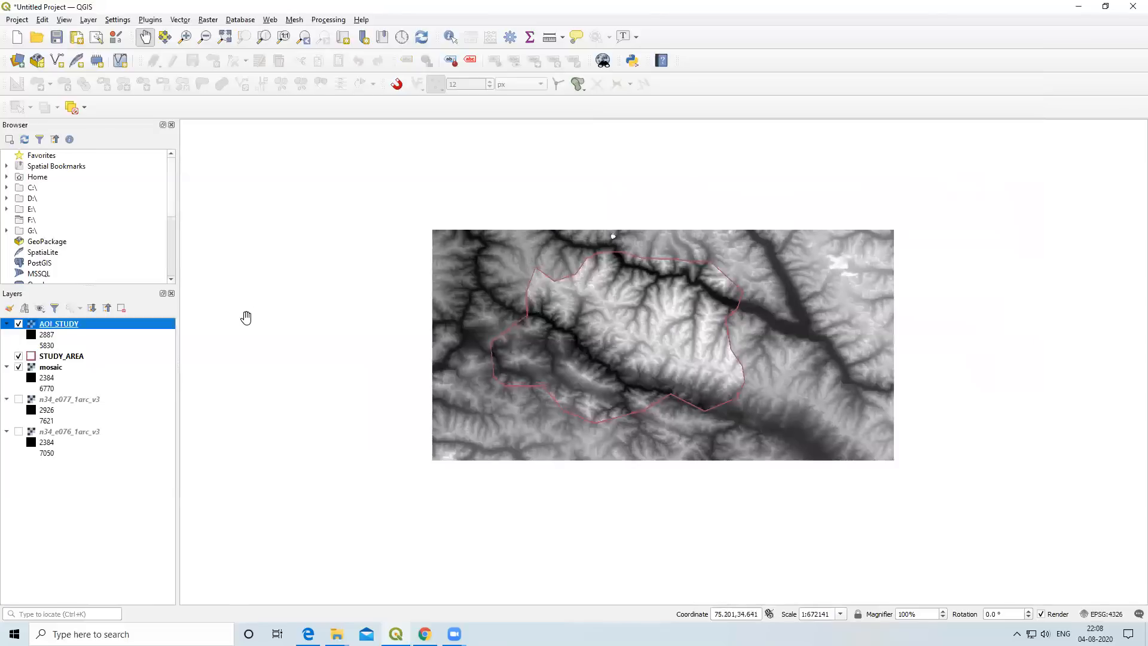
{"action": "left_click", "coordinate": [19, 367]}
{"action": "left_click", "coordinate": [19, 368]}
{"action": "scroll", "coordinate": [589, 328], "scroll_direction": "up", "scroll_amount": 1}
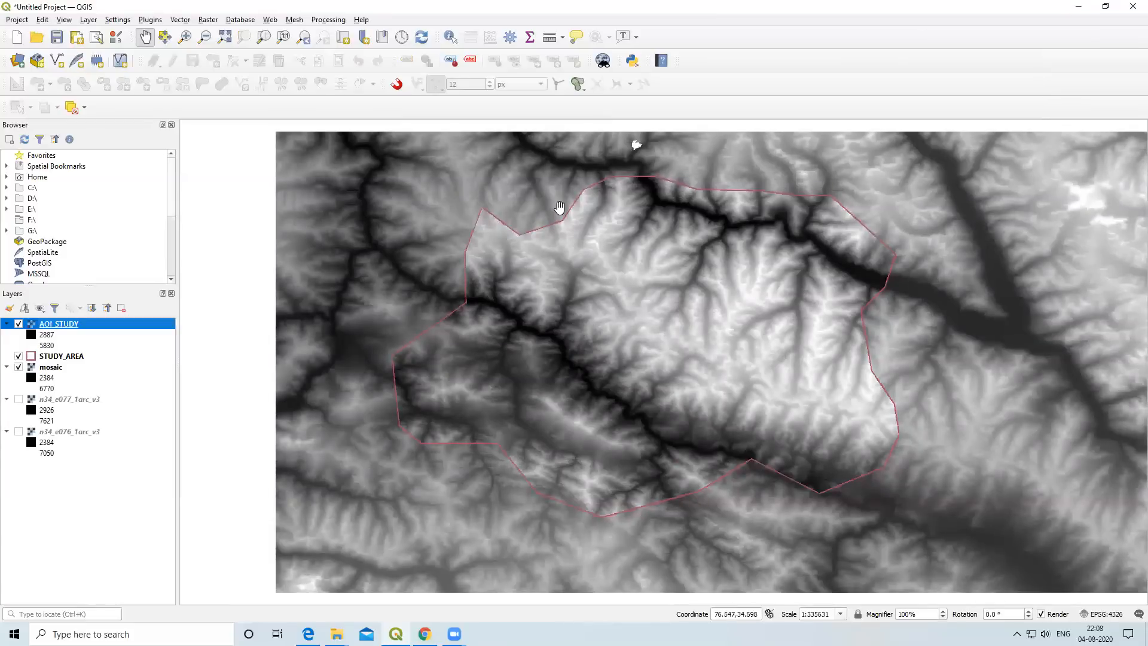
{"action": "scroll", "coordinate": [443, 341], "scroll_direction": "up", "scroll_amount": 1}
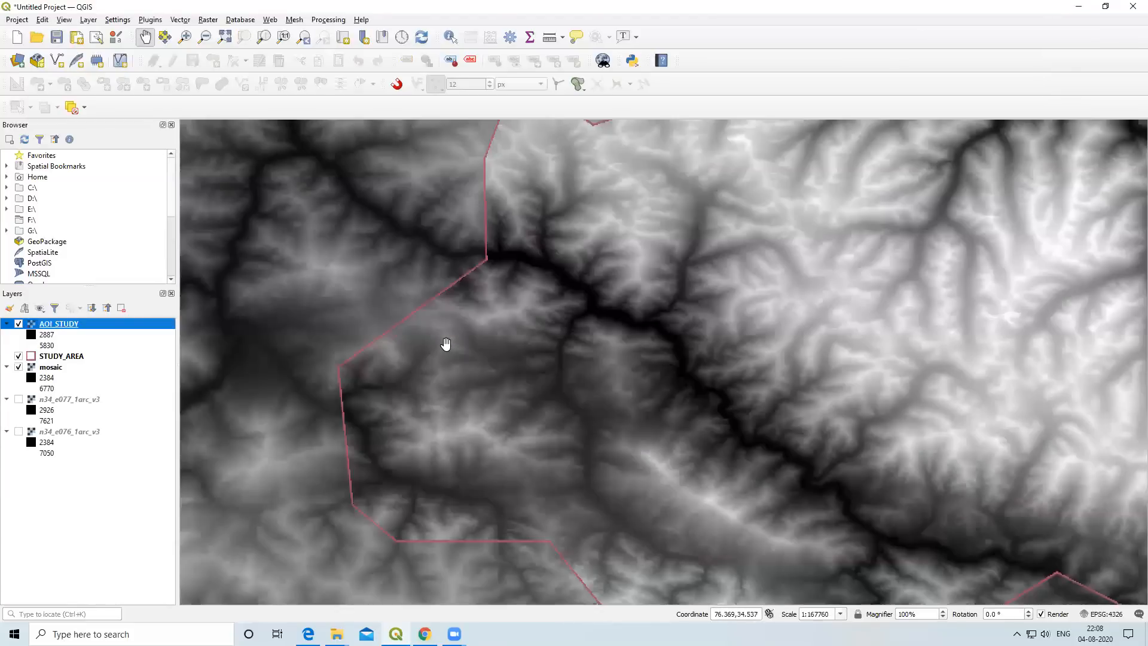
{"action": "scroll", "coordinate": [443, 341], "scroll_direction": "down", "scroll_amount": 1}
{"action": "scroll", "coordinate": [578, 281], "scroll_direction": "down", "scroll_amount": 1}
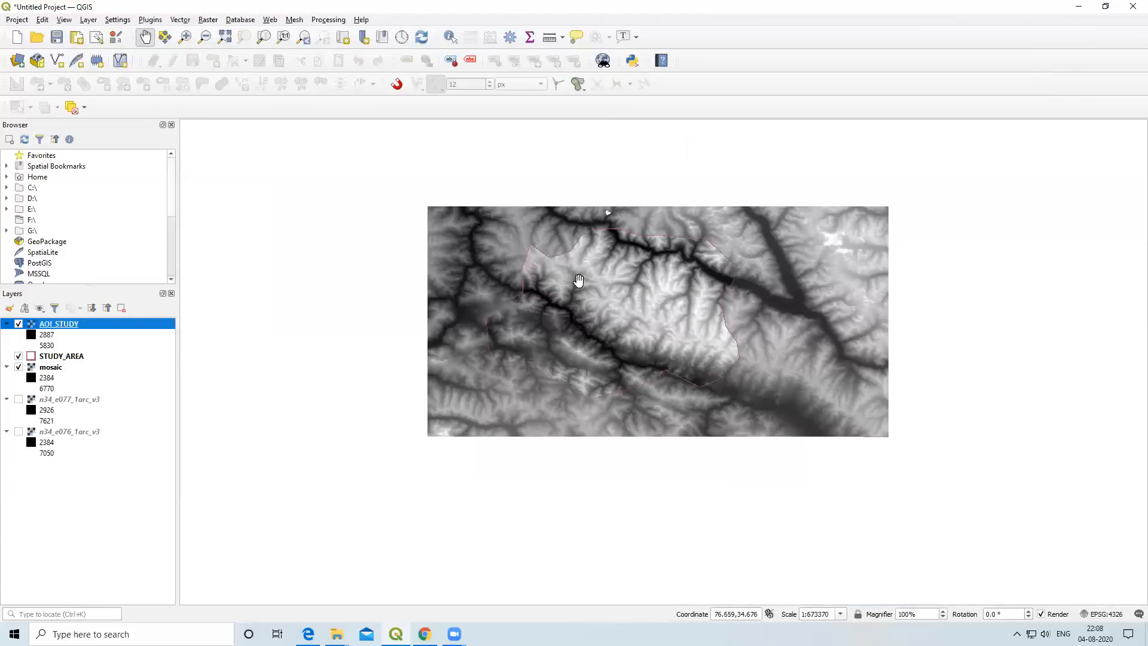
{"action": "scroll", "coordinate": [698, 311], "scroll_direction": "up", "scroll_amount": 1}
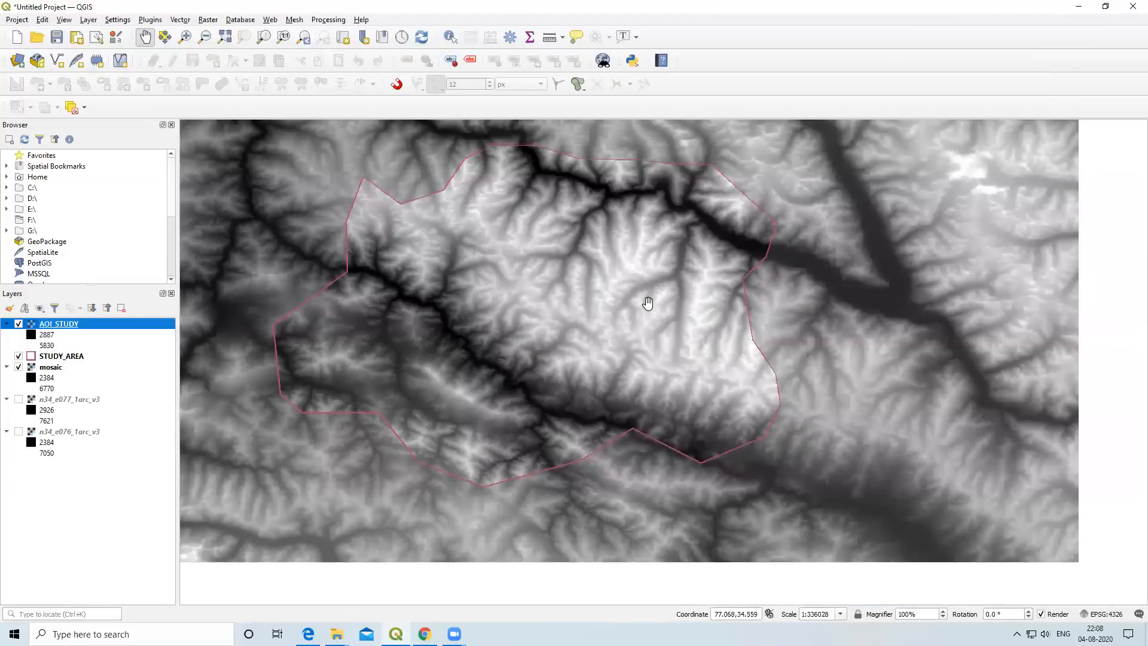
Toggle the mosaic layer off and on to compare the AOI_STUDY raster with its surroundings.
{"action": "scroll", "coordinate": [646, 302], "scroll_direction": "down", "scroll_amount": 1}
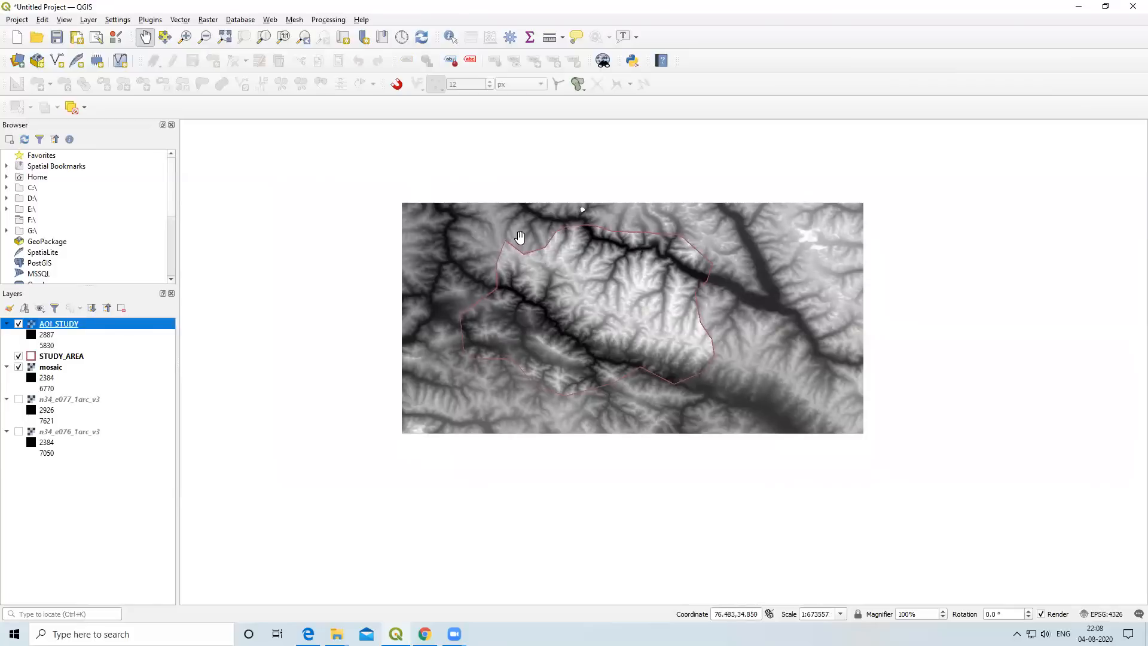
{"action": "scroll", "coordinate": [520, 239], "scroll_direction": "up", "scroll_amount": 1}
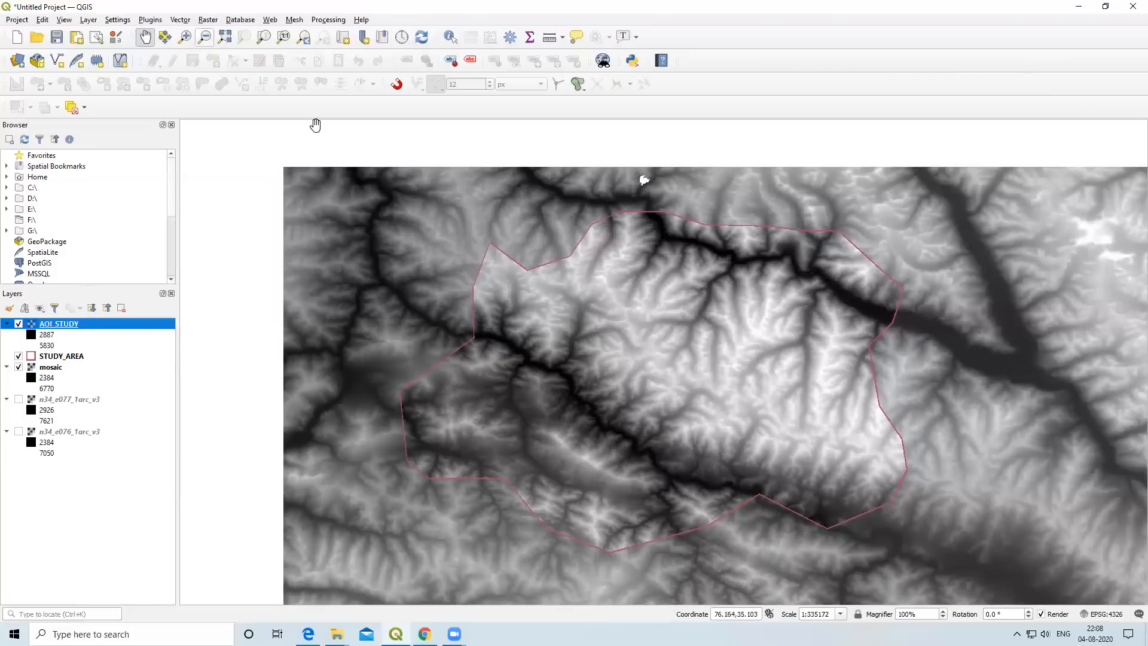
{"action": "left_click_drag", "start_coordinate": [595, 283], "coordinate": [428, 205]}
{"action": "scroll", "coordinate": [428, 205], "scroll_direction": "down", "scroll_amount": 1}
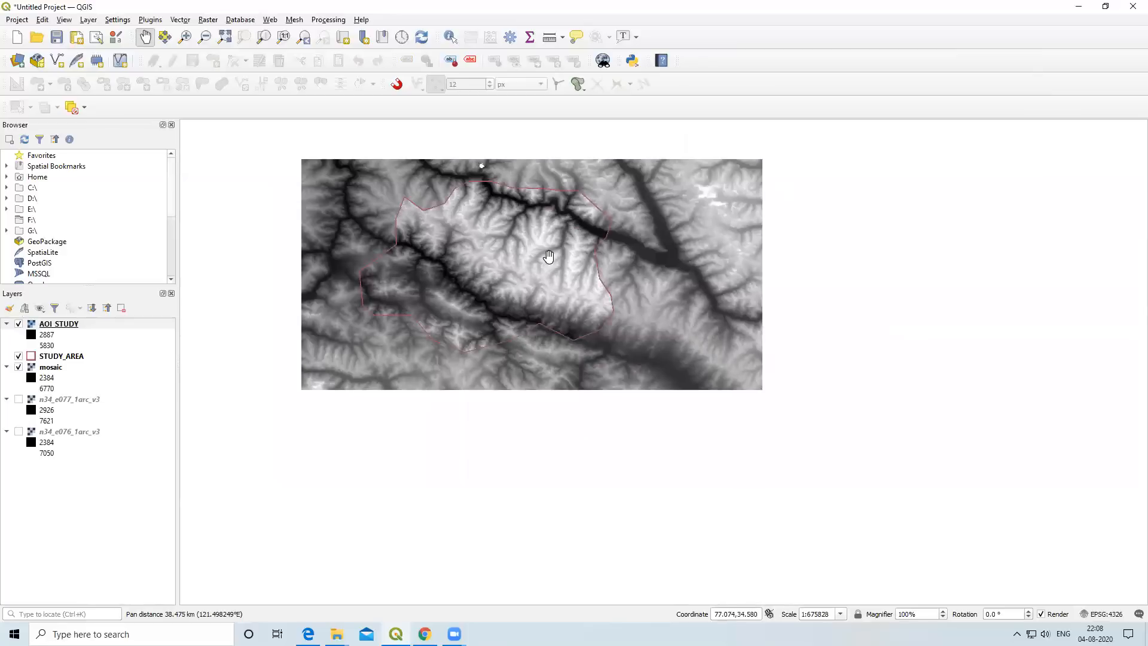
{"action": "left_click_drag", "start_coordinate": [509, 251], "coordinate": [539, 331]}
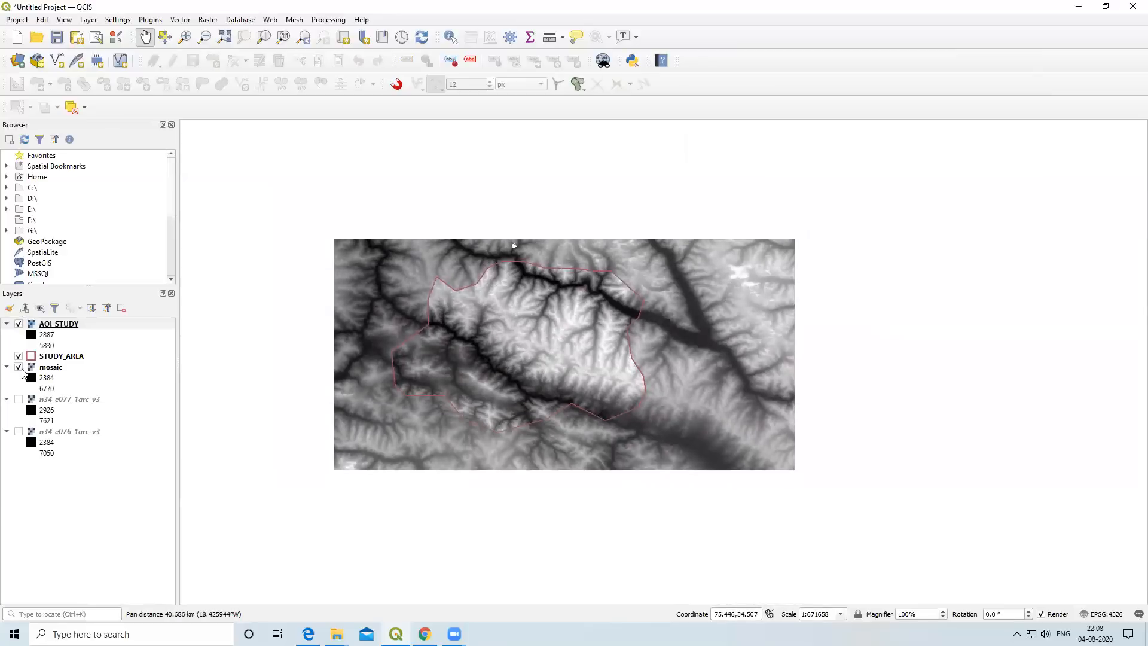
{"action": "left_click", "coordinate": [19, 367]}
{"action": "left_click", "coordinate": [19, 368]}
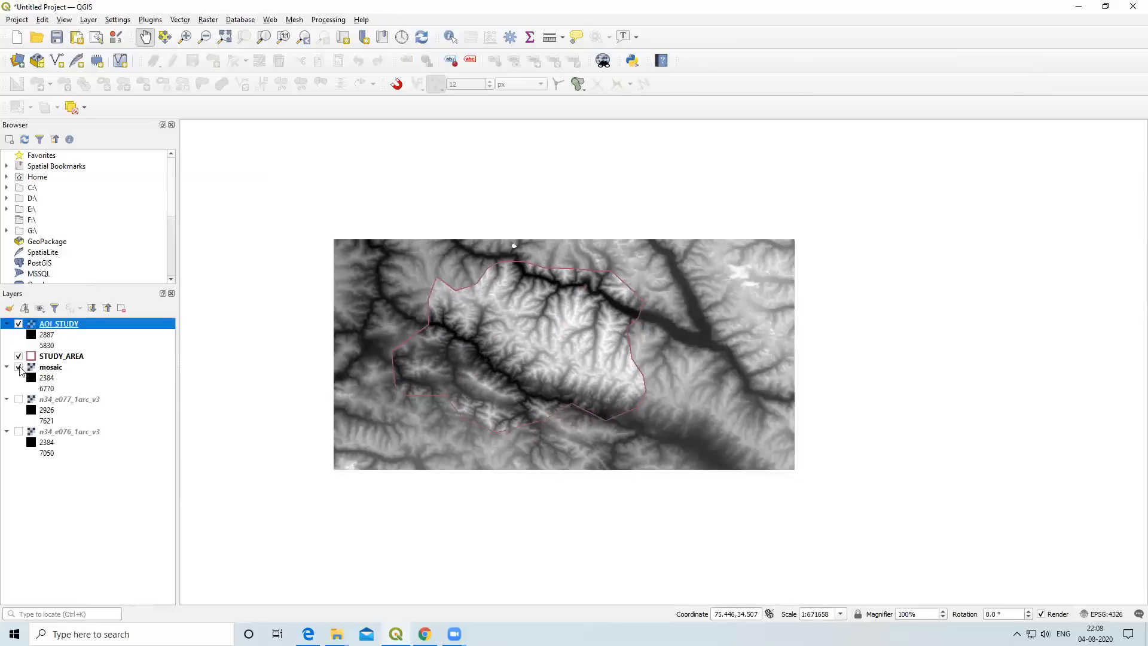
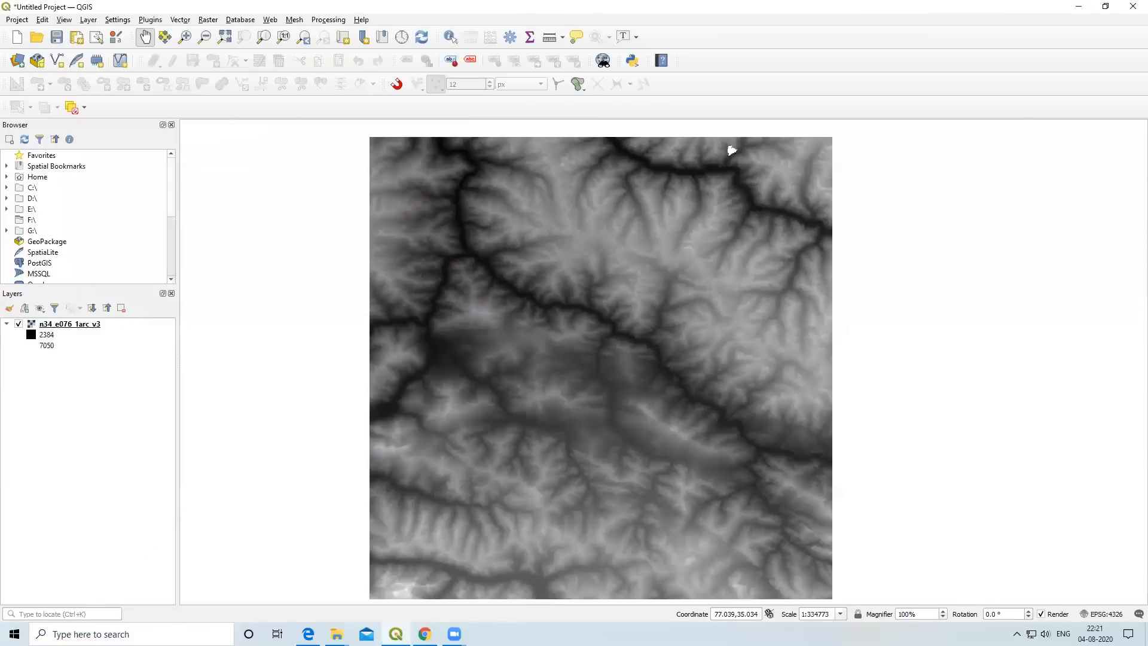
Identify the elevation value at a point in the northern uplands of the n34_e076_1arc_v3 DEM.
{"action": "left_click_drag", "start_coordinate": [656, 353], "coordinate": [659, 348]}
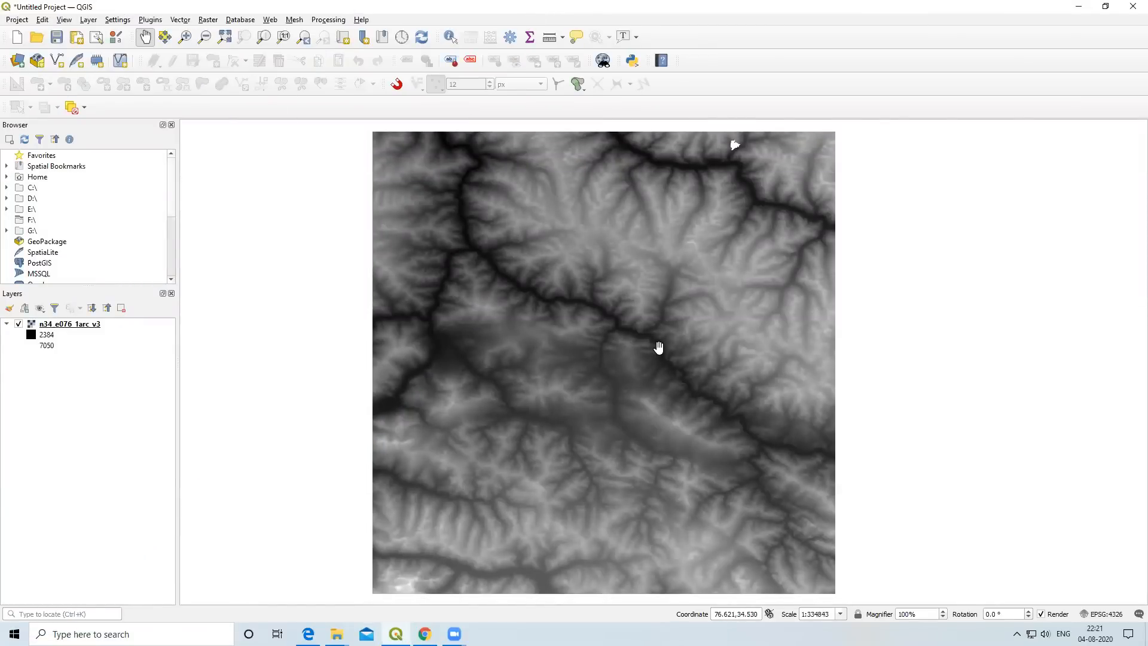
{"action": "left_click_drag", "start_coordinate": [644, 349], "coordinate": [622, 346]}
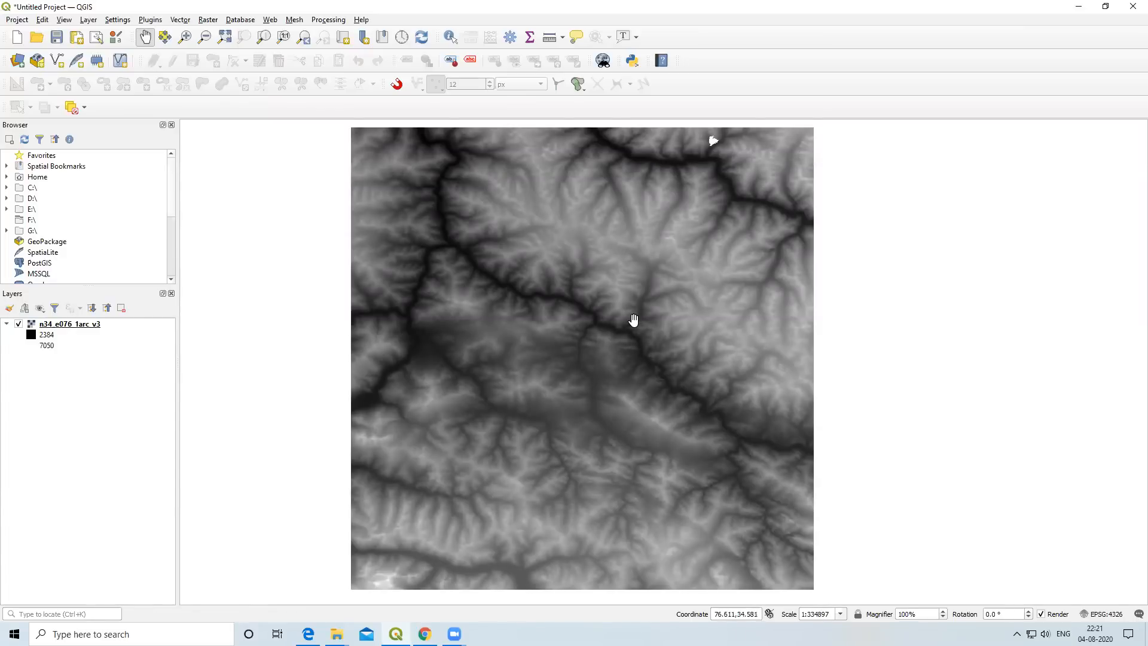
{"action": "scroll", "coordinate": [633, 320], "scroll_direction": "up", "scroll_amount": 1}
{"action": "left_click_drag", "start_coordinate": [601, 326], "coordinate": [628, 401]}
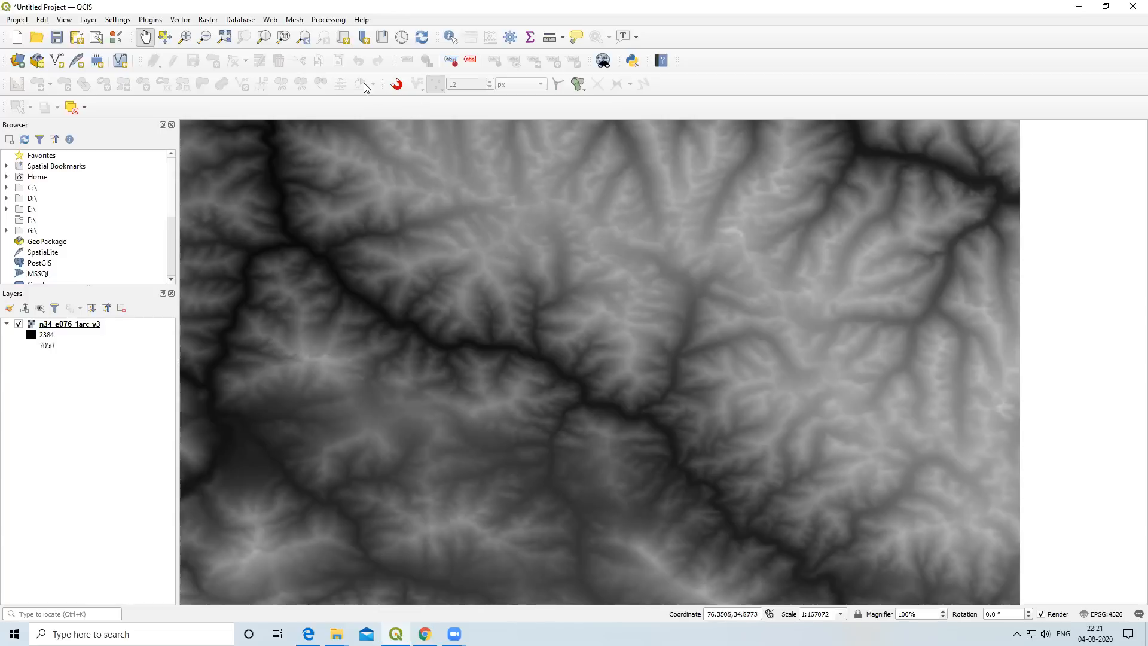
{"action": "left_click", "coordinate": [451, 39]}
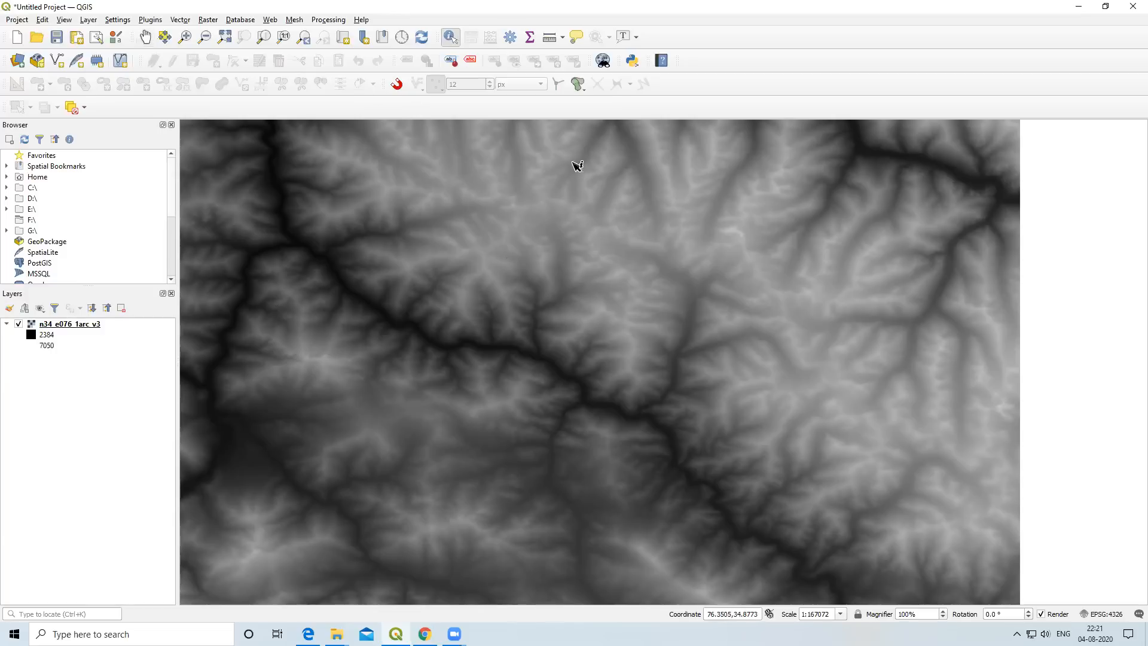
{"action": "scroll", "coordinate": [655, 177], "scroll_direction": "up", "scroll_amount": 1}
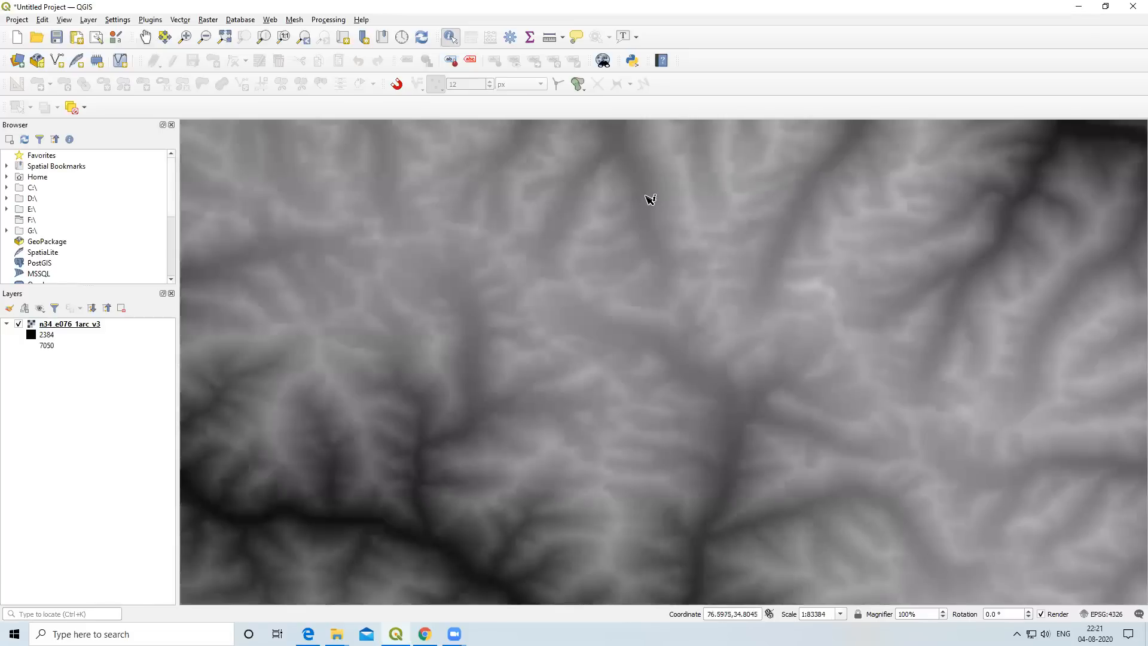
{"action": "left_click", "coordinate": [649, 196]}
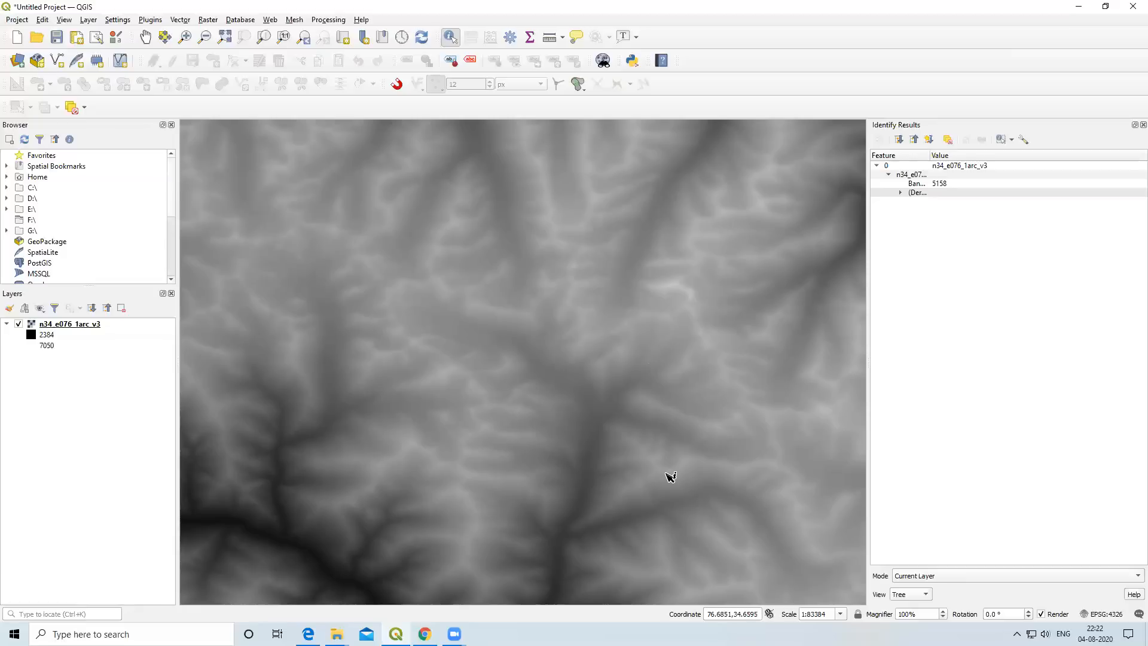
Identify the elevation at a second point southwest of the first, then close the identify results and view the whole tile.
{"action": "left_click", "coordinate": [380, 466]}
{"action": "scroll", "coordinate": [513, 312], "scroll_direction": "down", "scroll_amount": 3}
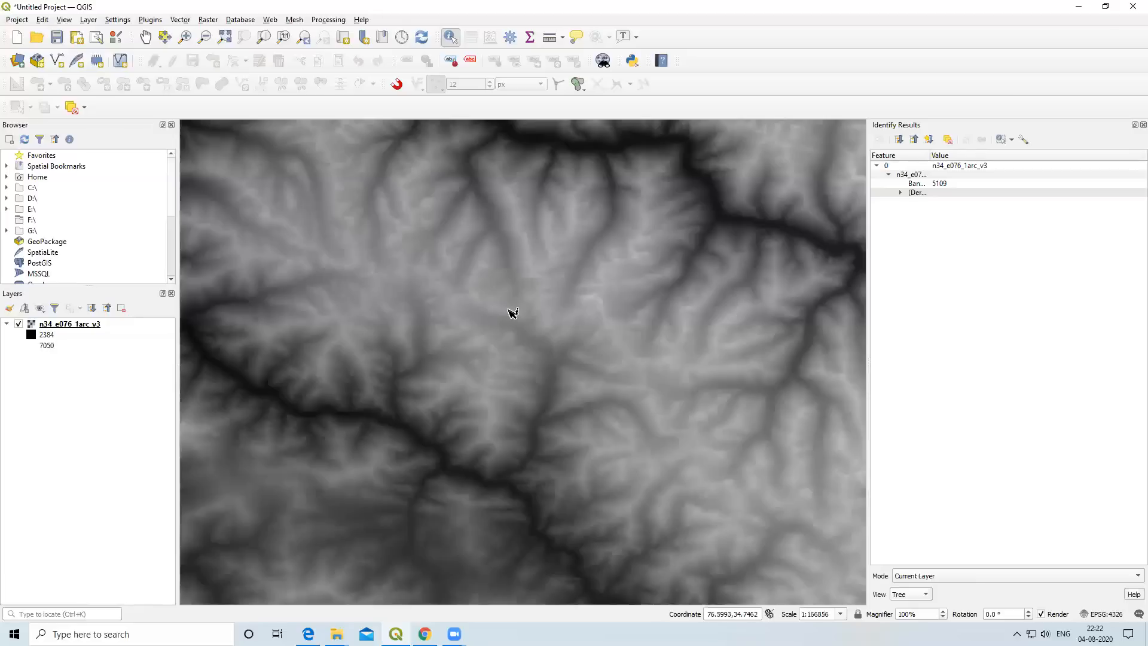
{"action": "scroll", "coordinate": [454, 423], "scroll_direction": "up", "scroll_amount": 1}
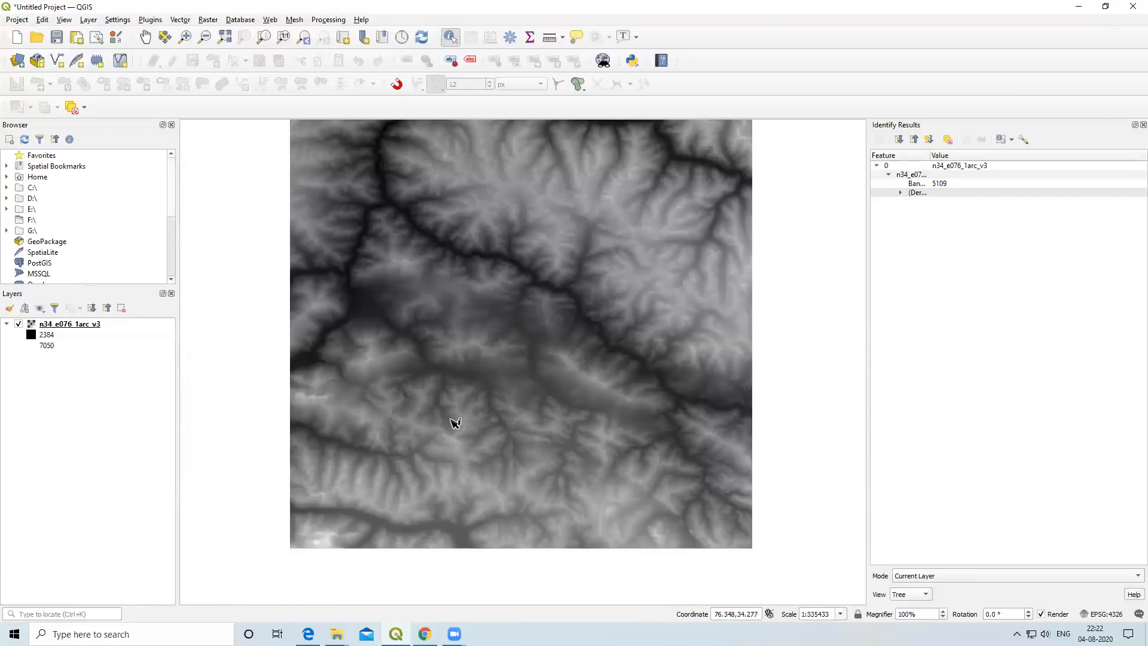
{"action": "scroll", "coordinate": [524, 306], "scroll_direction": "up", "scroll_amount": 1}
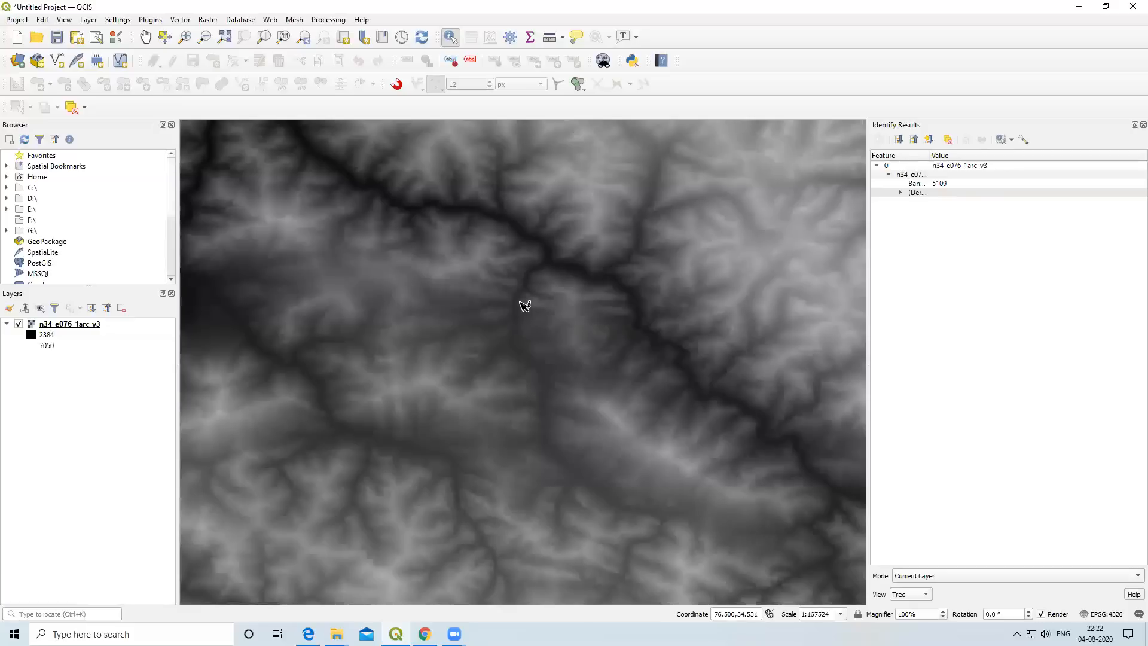
{"action": "scroll", "coordinate": [520, 305], "scroll_direction": "down", "scroll_amount": 1}
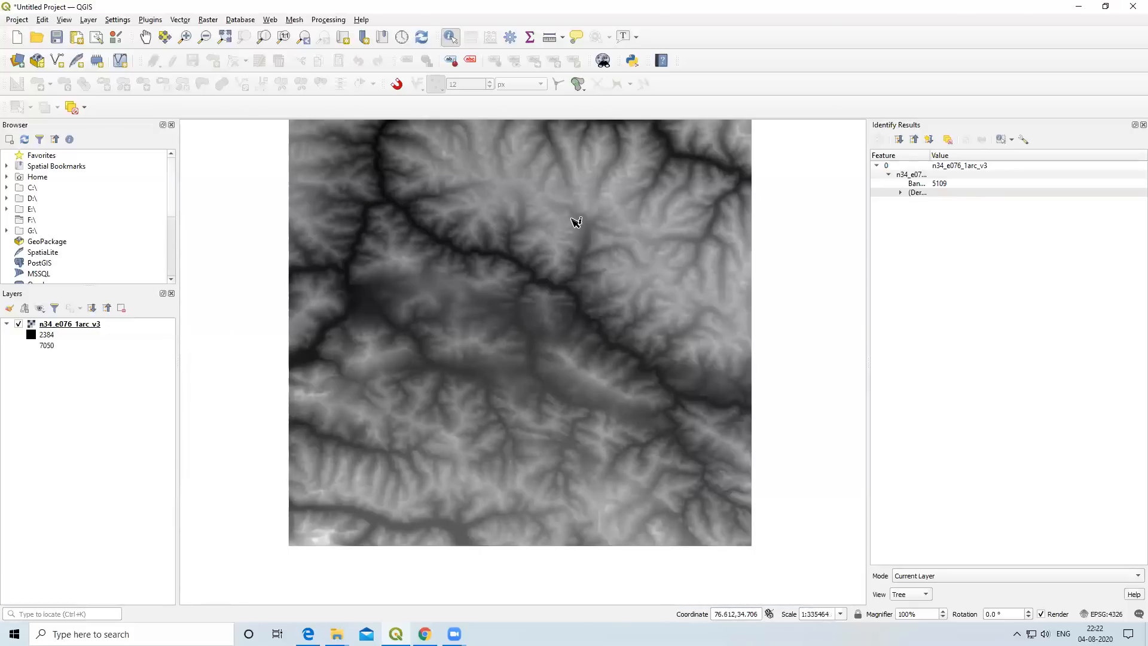
{"action": "left_click", "coordinate": [1143, 125]}
{"action": "scroll", "coordinate": [631, 287], "scroll_direction": "up", "scroll_amount": 1}
{"action": "scroll", "coordinate": [658, 287], "scroll_direction": "down", "scroll_amount": 1}
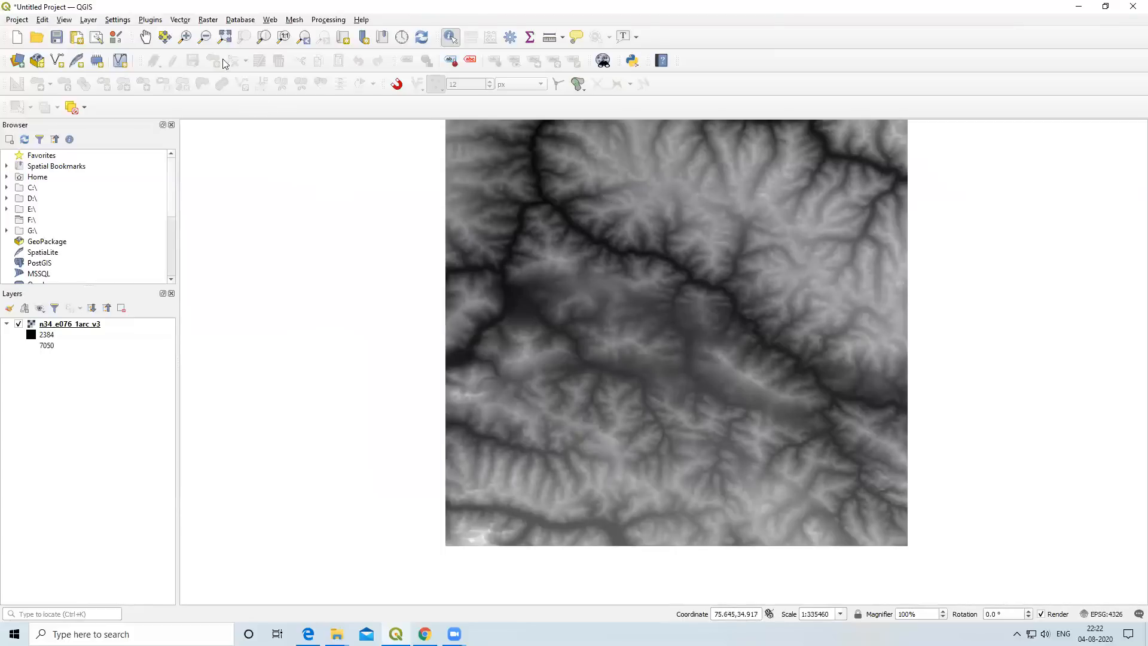
Set up a raster Slope analysis with n34_e076_1arc_v3 as the input, expressing slope as percent instead of degrees.
{"action": "left_click", "coordinate": [207, 20]}
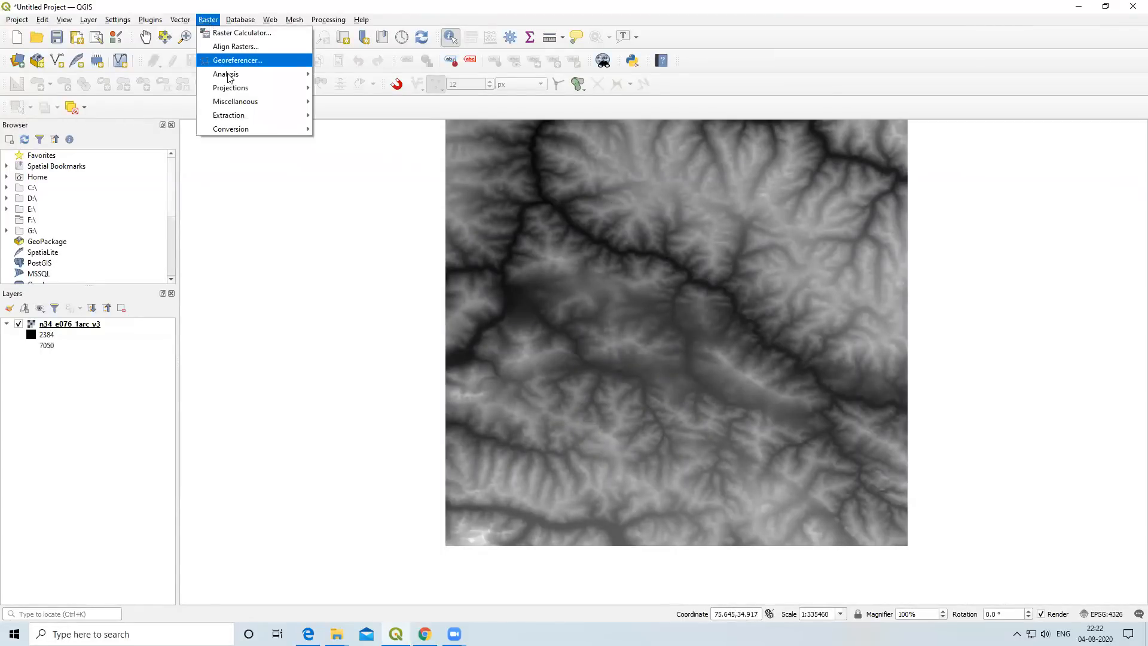
{"action": "mouse_move", "coordinate": [229, 77]}
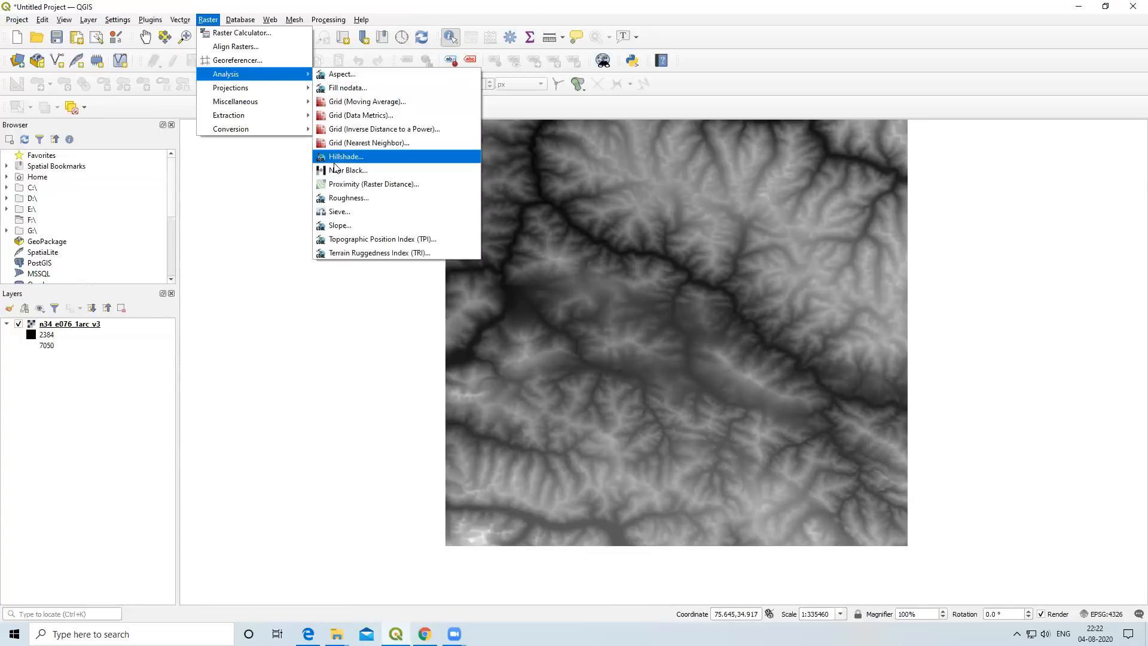
{"action": "left_click", "coordinate": [354, 227]}
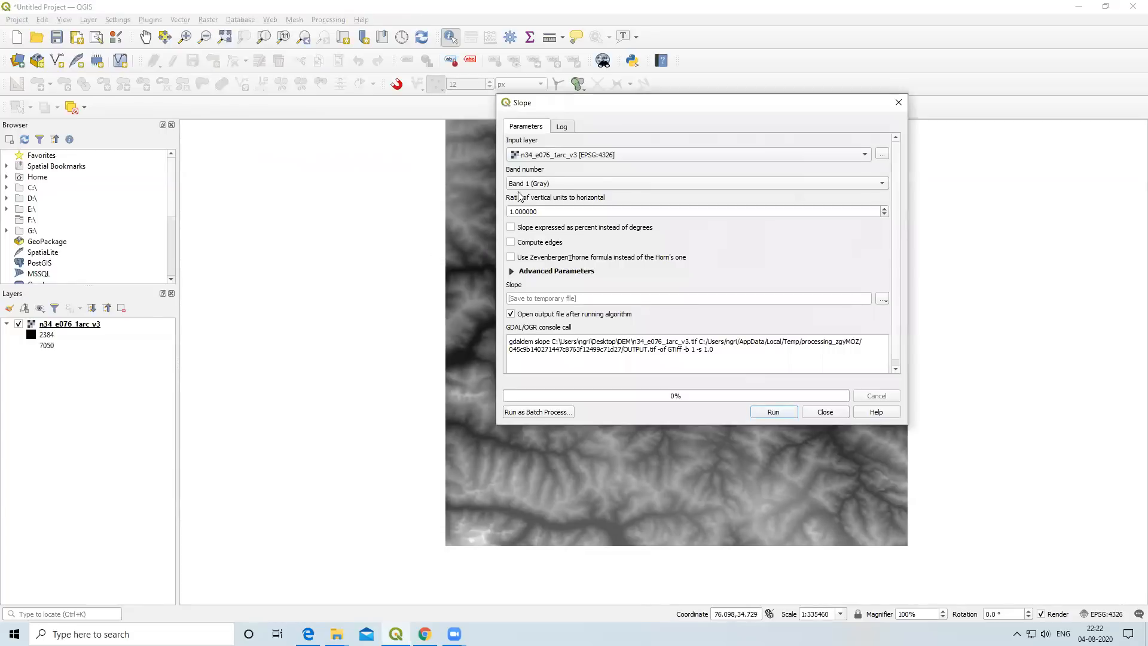
{"action": "left_click_drag", "start_coordinate": [618, 112], "coordinate": [706, 152]}
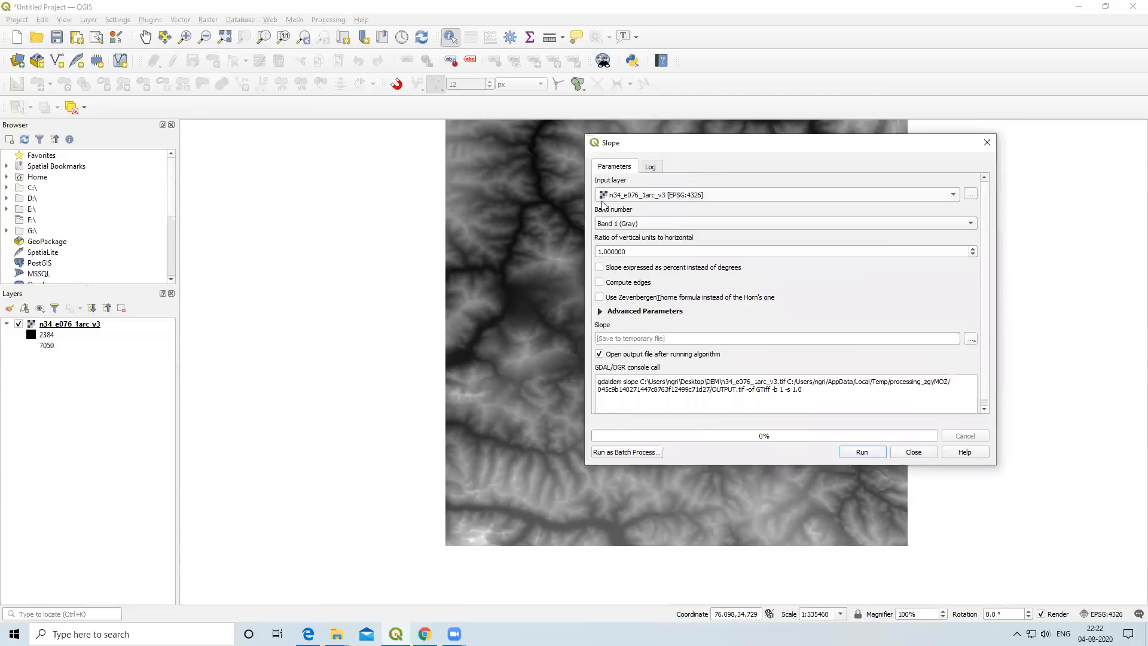
{"action": "left_click", "coordinate": [642, 198]}
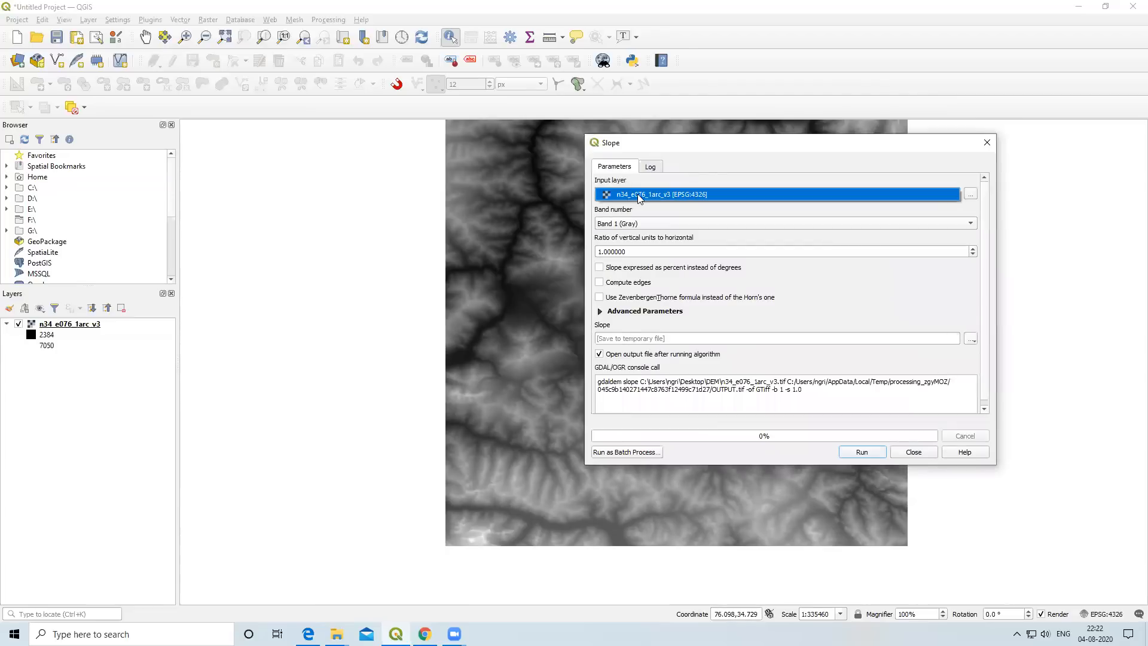
{"action": "left_click", "coordinate": [640, 198]}
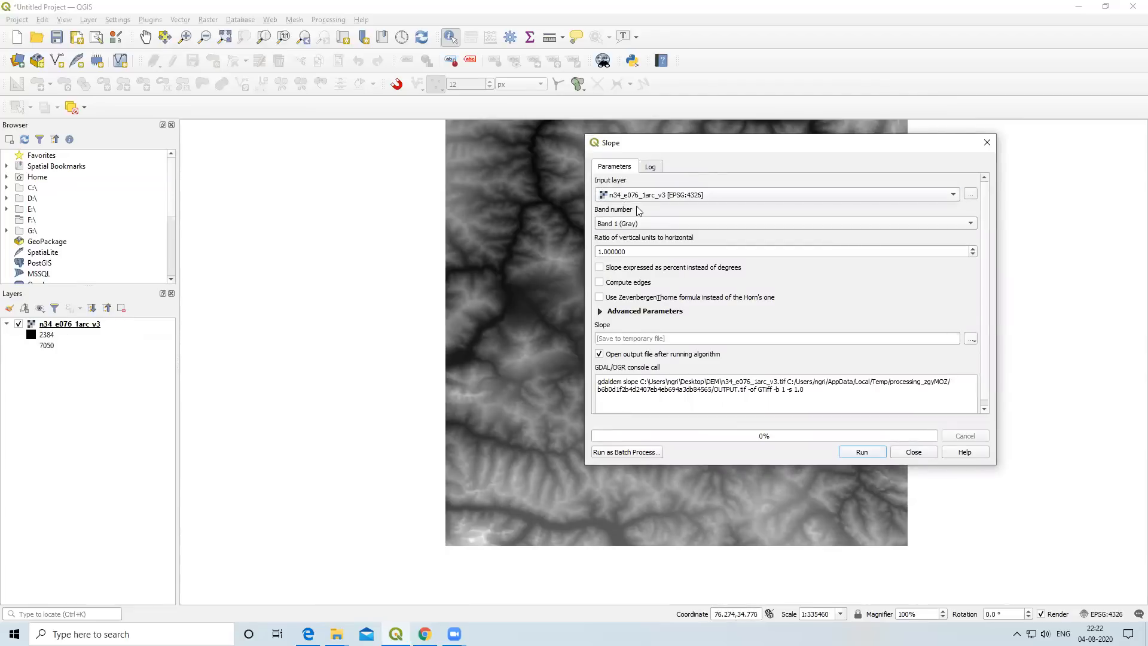
{"action": "left_click_drag", "start_coordinate": [674, 143], "coordinate": [448, 121]}
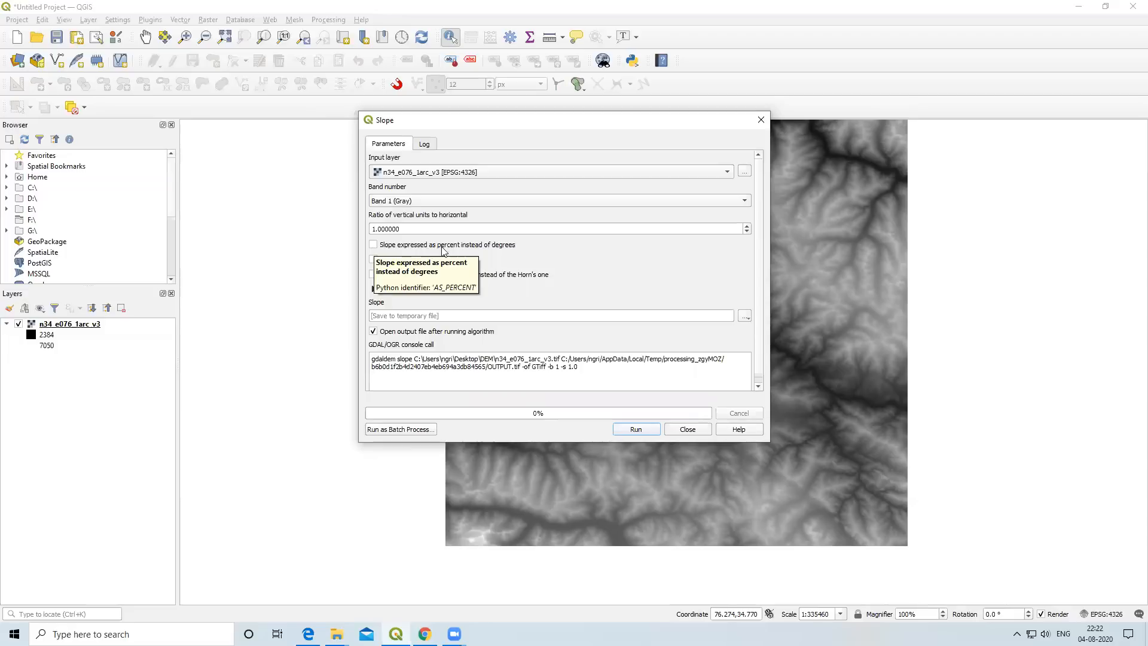
{"action": "left_click", "coordinate": [375, 246]}
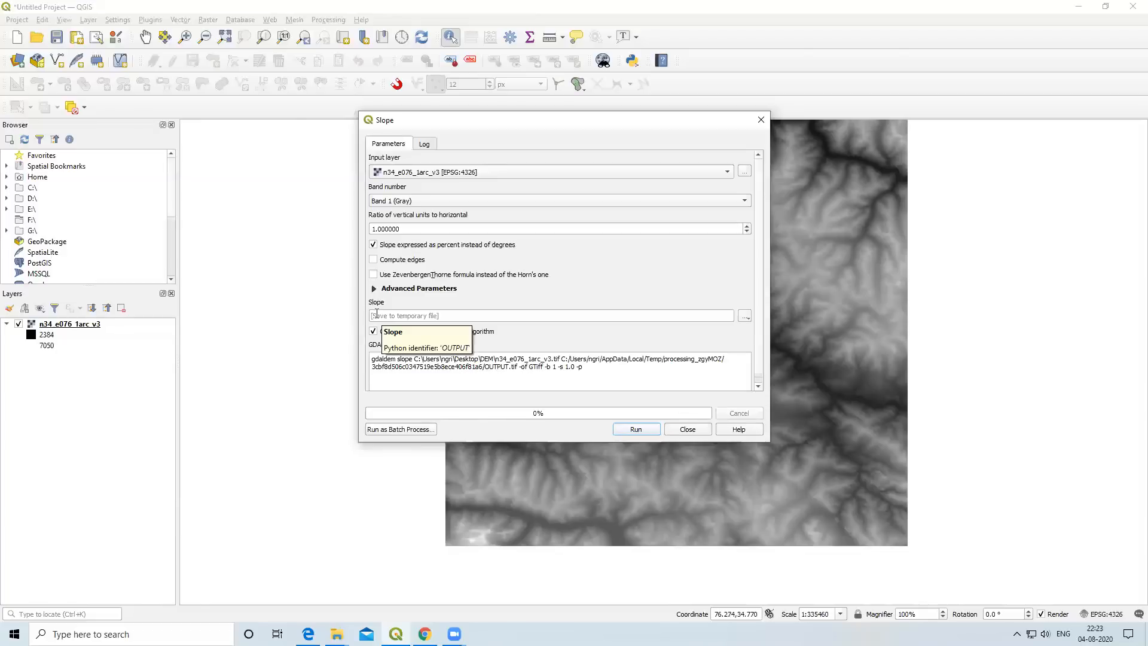
Check the slope output's saving options and consult the Slope tool's online documentation before returning to its settings.
{"action": "left_click", "coordinate": [743, 317]}
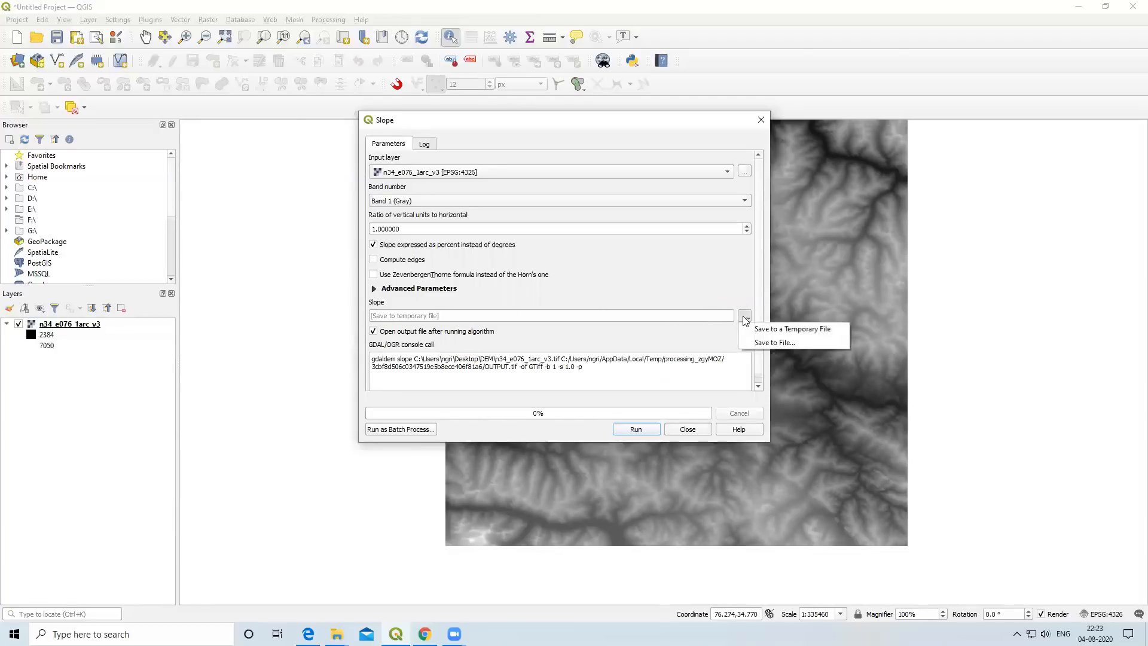
{"action": "left_click", "coordinate": [708, 291]}
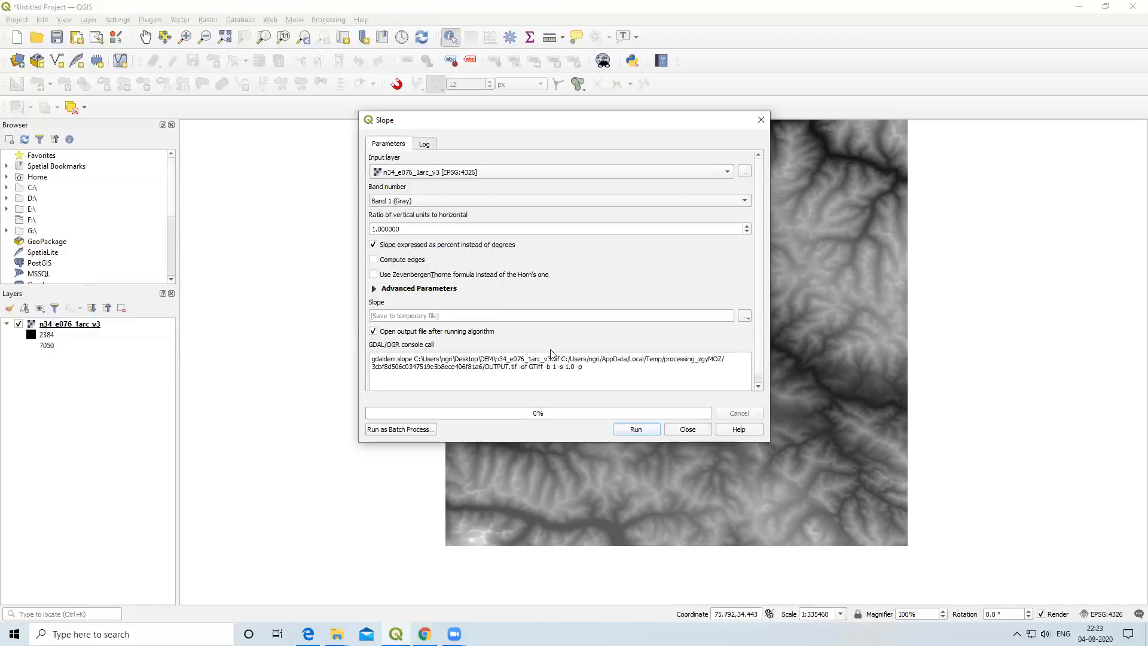
{"action": "scroll", "coordinate": [759, 377], "scroll_direction": "down", "scroll_amount": 1}
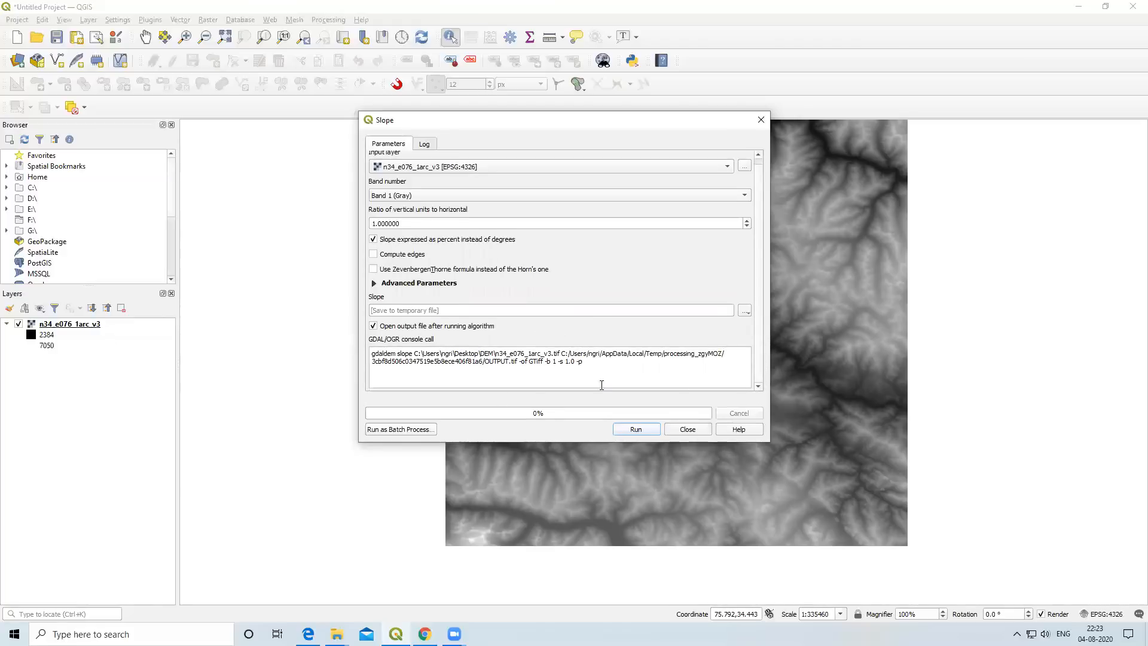
{"action": "left_click", "coordinate": [739, 430]}
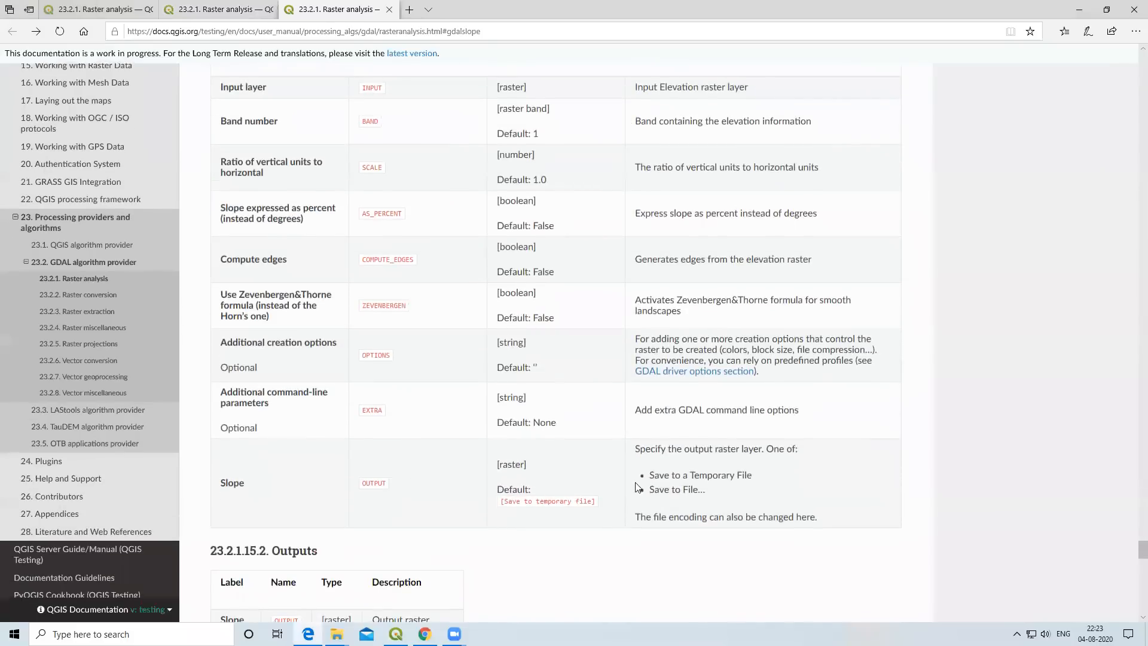
{"action": "scroll", "coordinate": [640, 486], "scroll_direction": "down", "scroll_amount": 20}
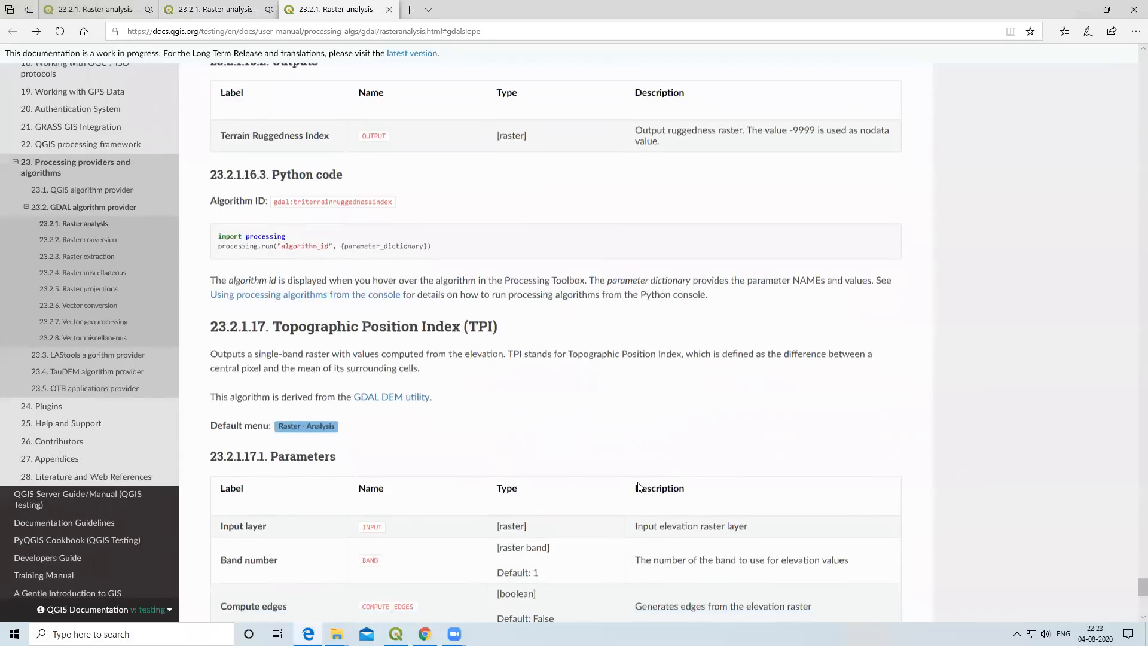
{"action": "scroll", "coordinate": [639, 486], "scroll_direction": "up", "scroll_amount": 20}
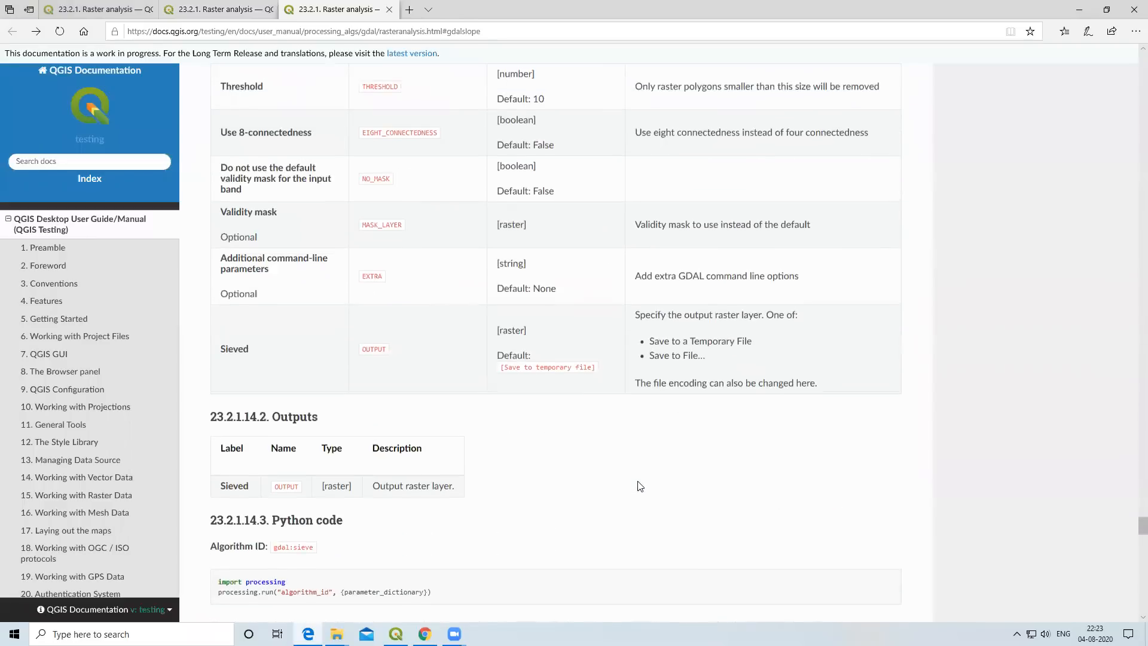
{"action": "key", "text": "alt+Tab"}
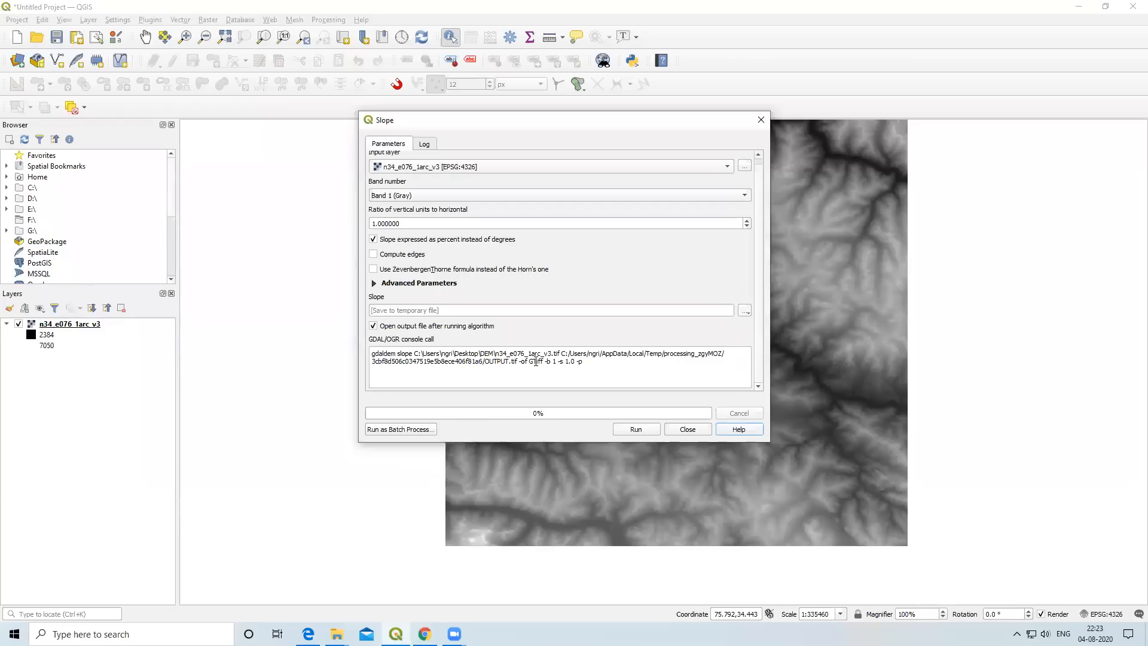
Run the slope calculation to a temporary file, close the tool, and view the resulting raster.
{"action": "left_click", "coordinate": [637, 430]}
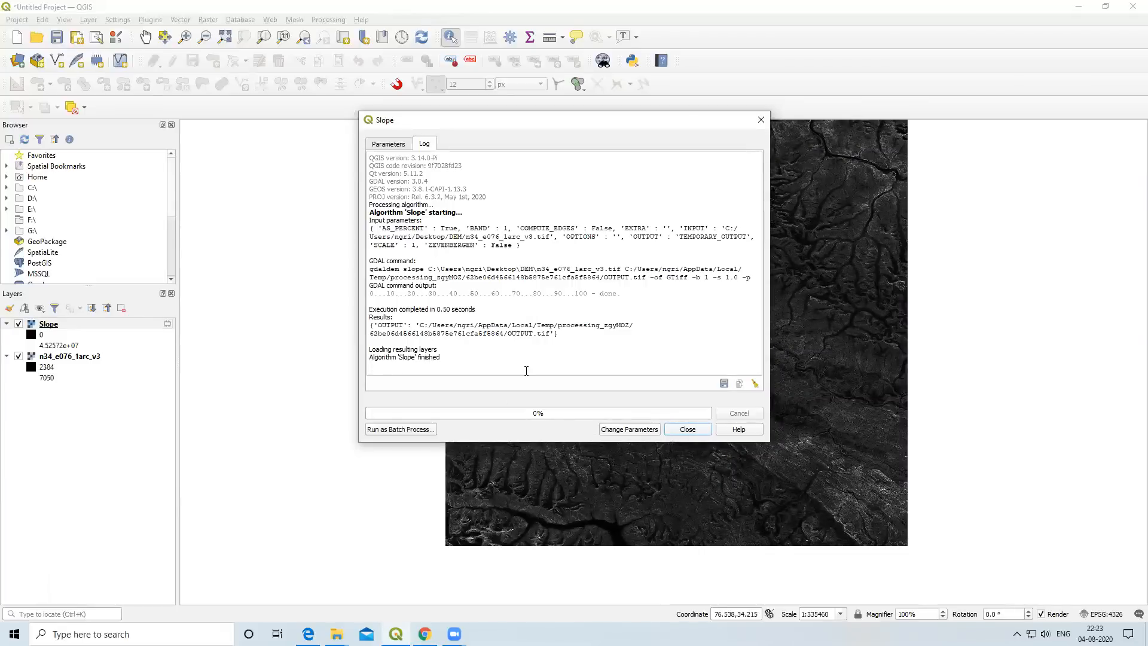
{"action": "left_click", "coordinate": [688, 429]}
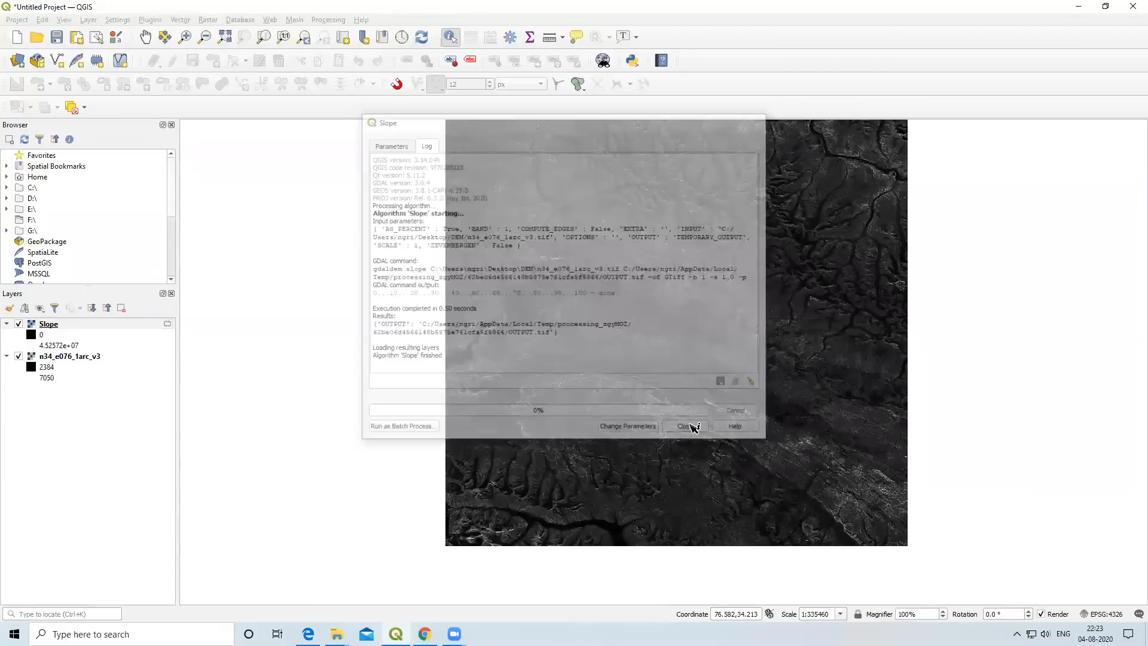
{"action": "scroll", "coordinate": [782, 323], "scroll_direction": "down", "scroll_amount": 1}
{"action": "scroll", "coordinate": [781, 303], "scroll_direction": "up", "scroll_amount": 1}
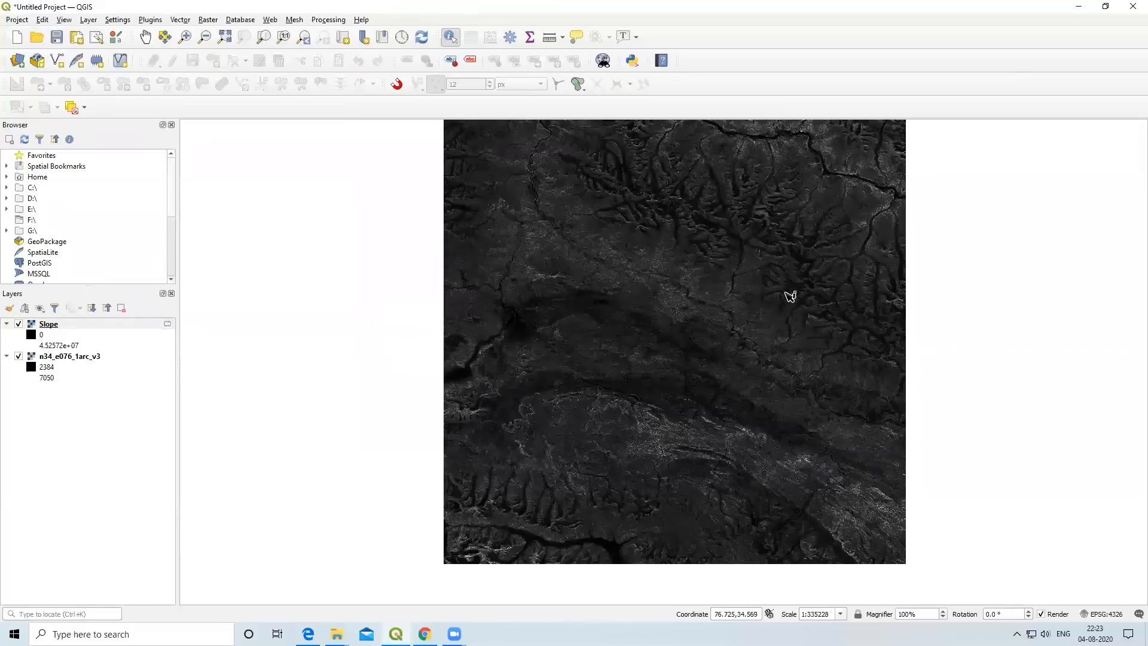
Render the Slope layer as singleband pseudocolor with linear interpolation and a red-yellow-blue color ramp.
{"action": "scroll", "coordinate": [796, 156], "scroll_direction": "up", "scroll_amount": 1}
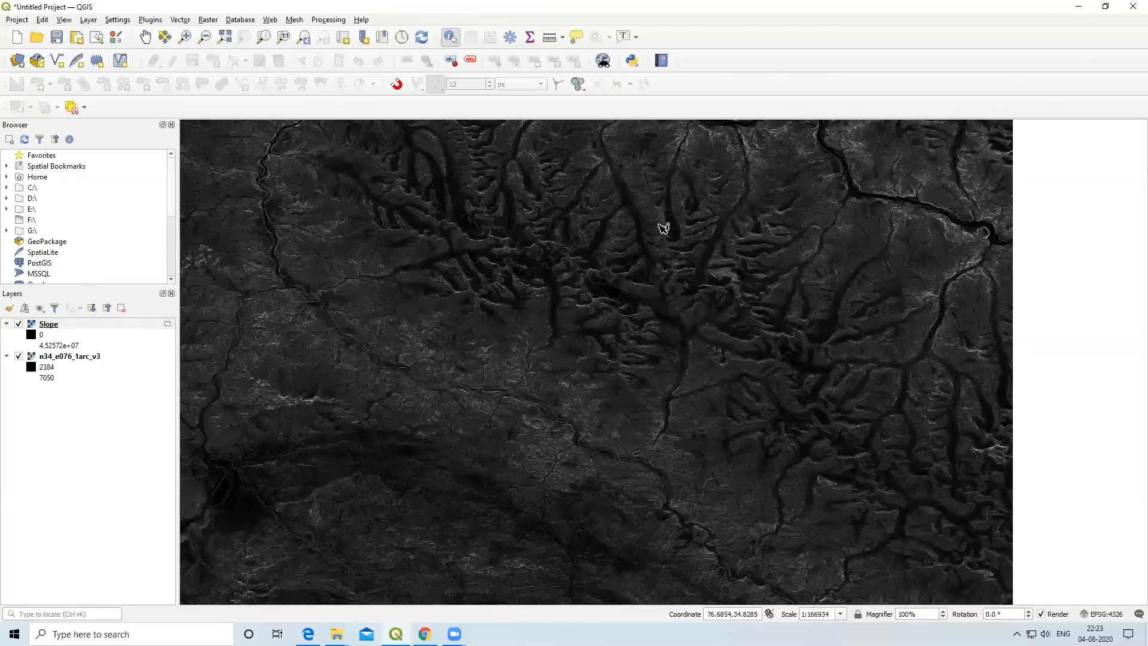
{"action": "scroll", "coordinate": [666, 227], "scroll_direction": "down", "scroll_amount": 1}
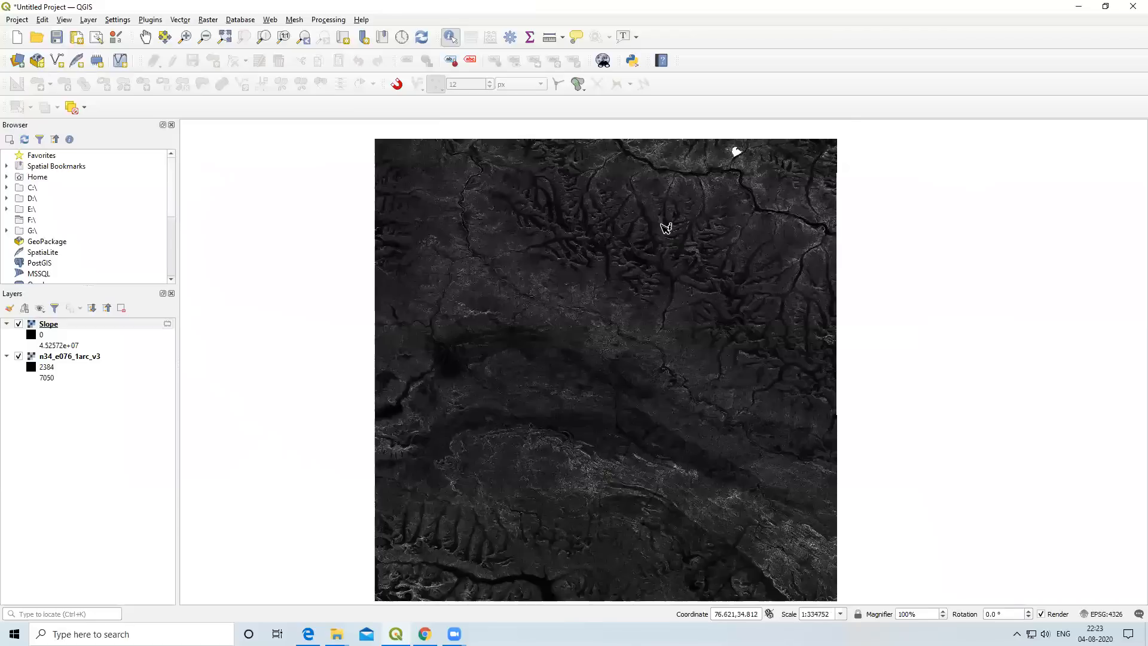
{"action": "right_click", "coordinate": [53, 328]}
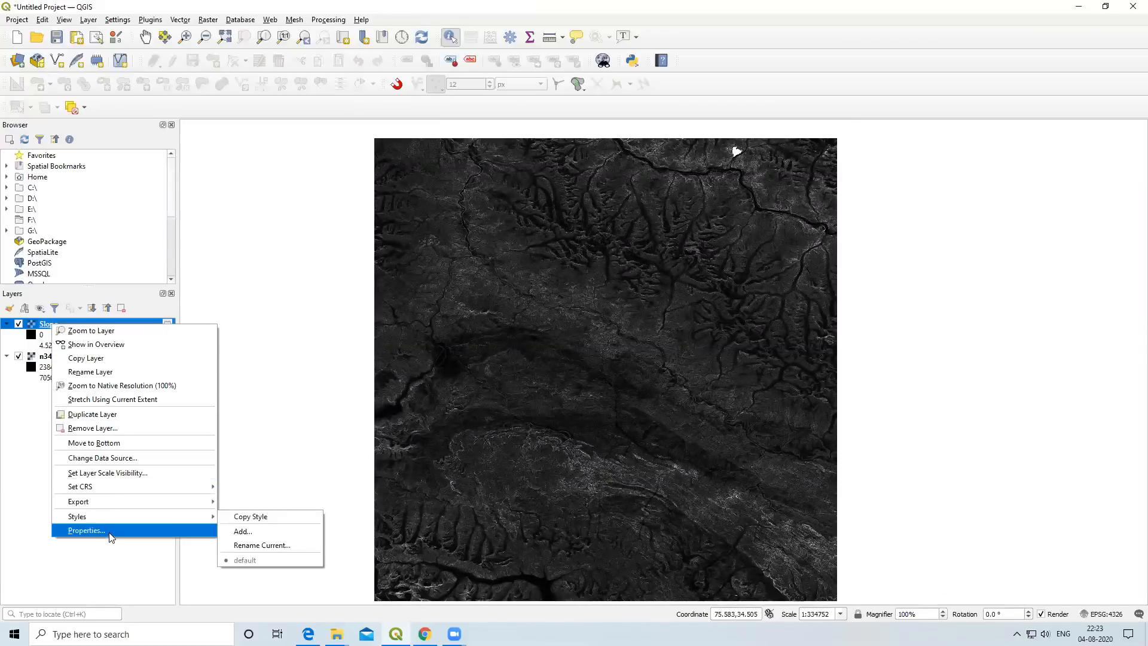
{"action": "left_click", "coordinate": [87, 531]}
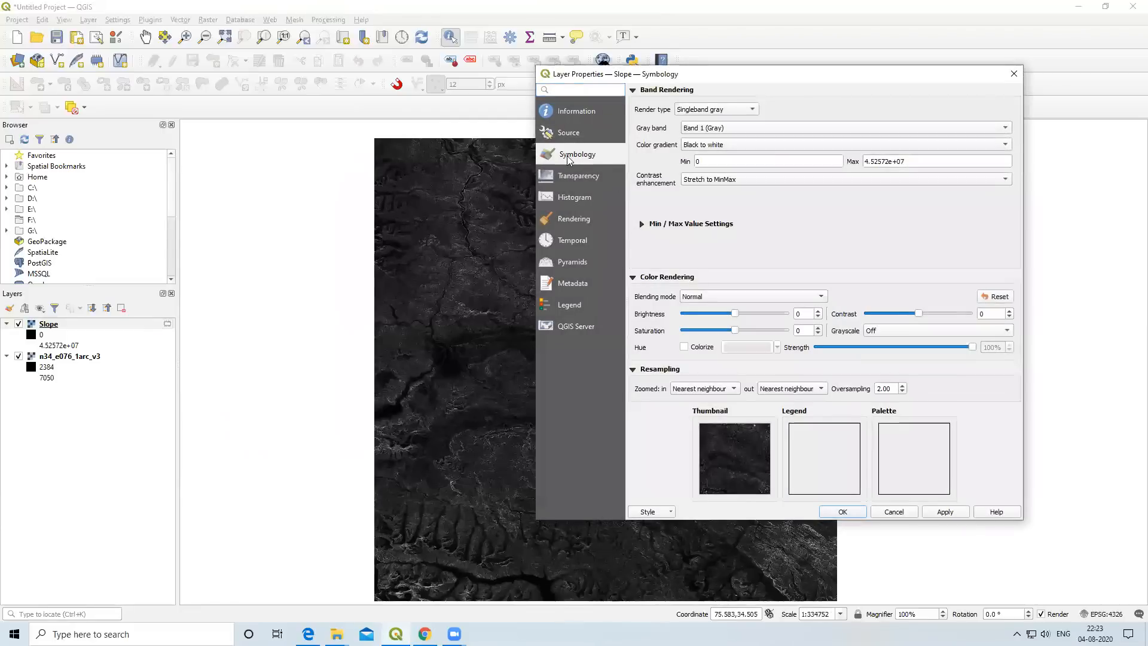
{"action": "left_click", "coordinate": [702, 112]}
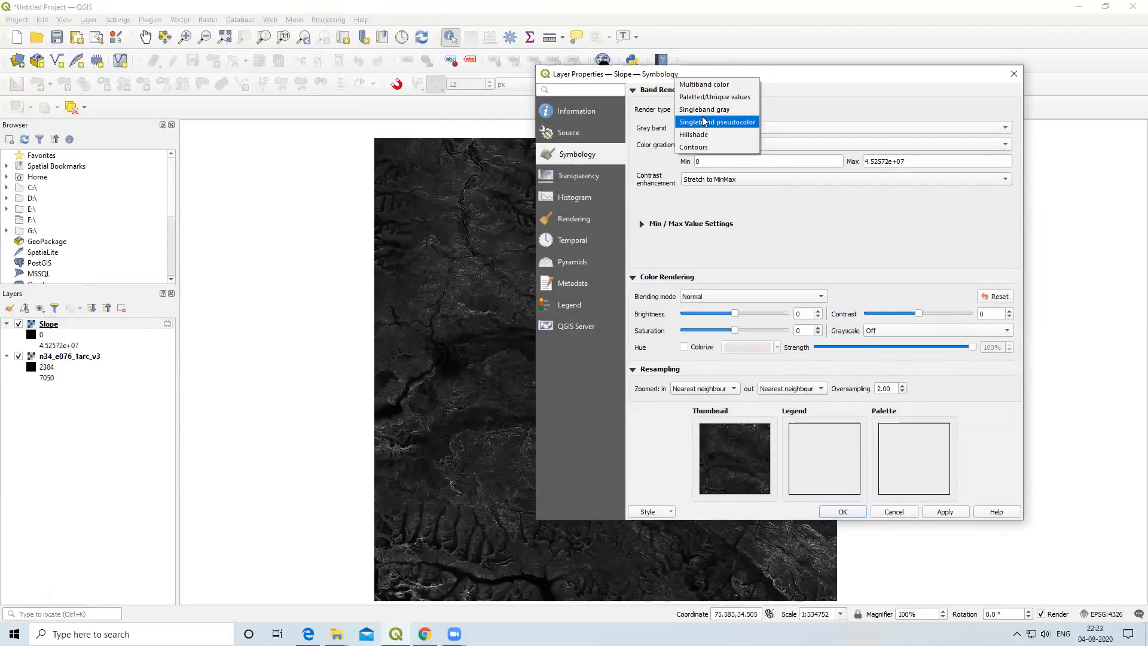
{"action": "left_click", "coordinate": [695, 123]}
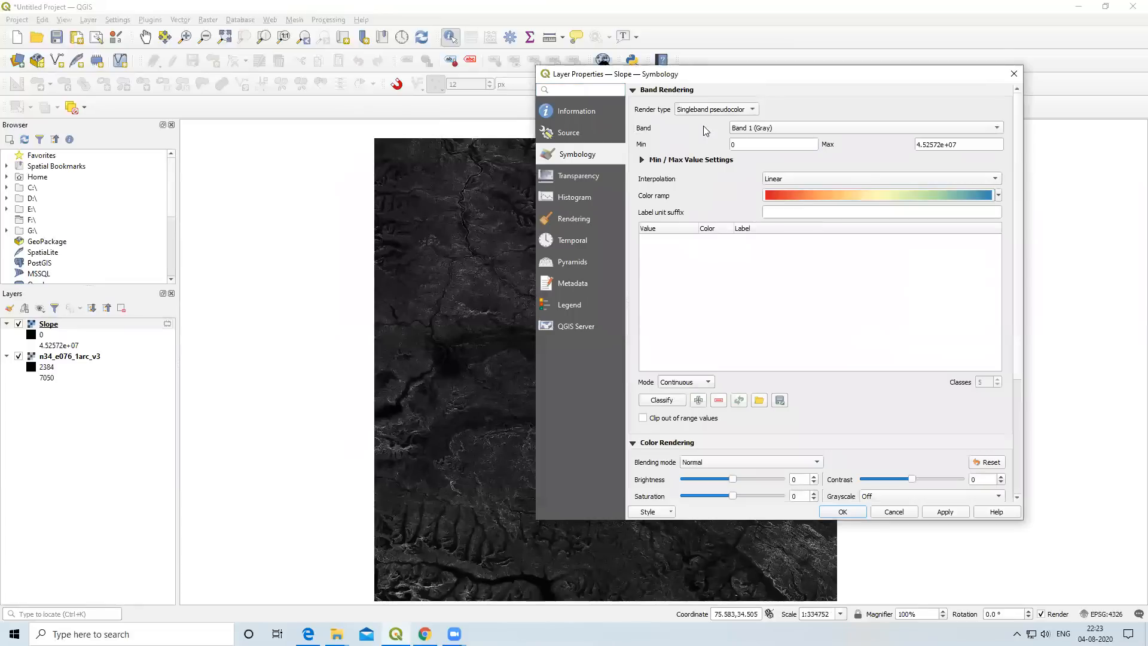
{"action": "left_click", "coordinate": [998, 196]}
{"action": "left_click", "coordinate": [800, 309]}
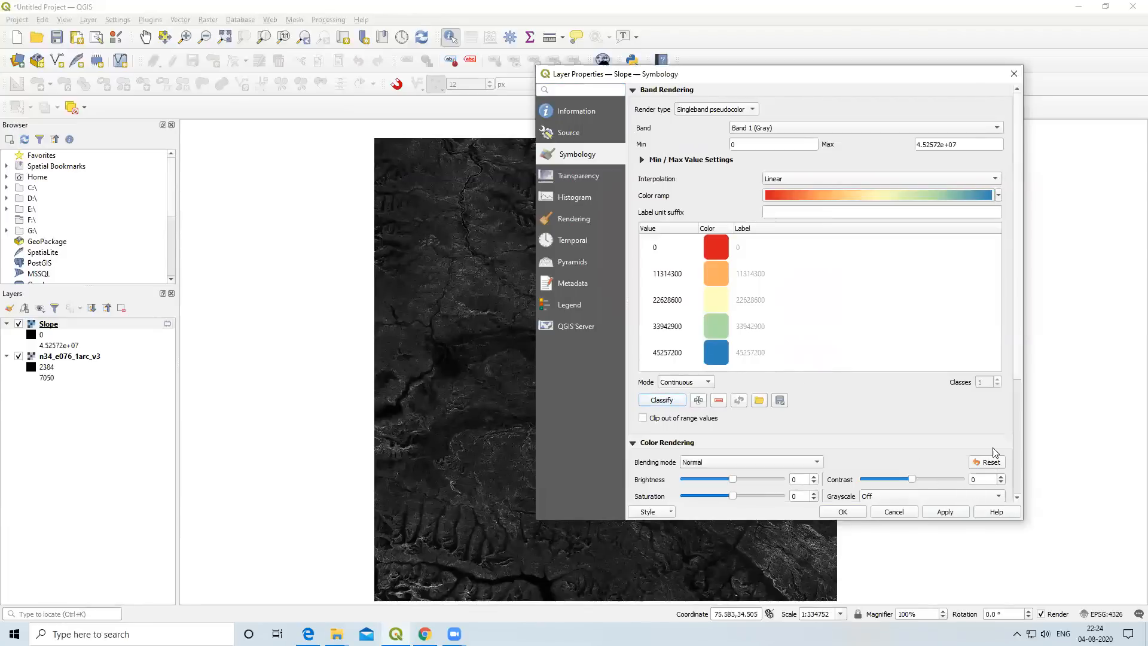
{"action": "left_click", "coordinate": [842, 512]}
Identify the Slope values at several points along the valleys and slopes in the eastern part of the tile.
{"action": "scroll", "coordinate": [746, 282], "scroll_direction": "down", "scroll_amount": 2}
{"action": "scroll", "coordinate": [746, 282], "scroll_direction": "up", "scroll_amount": 3}
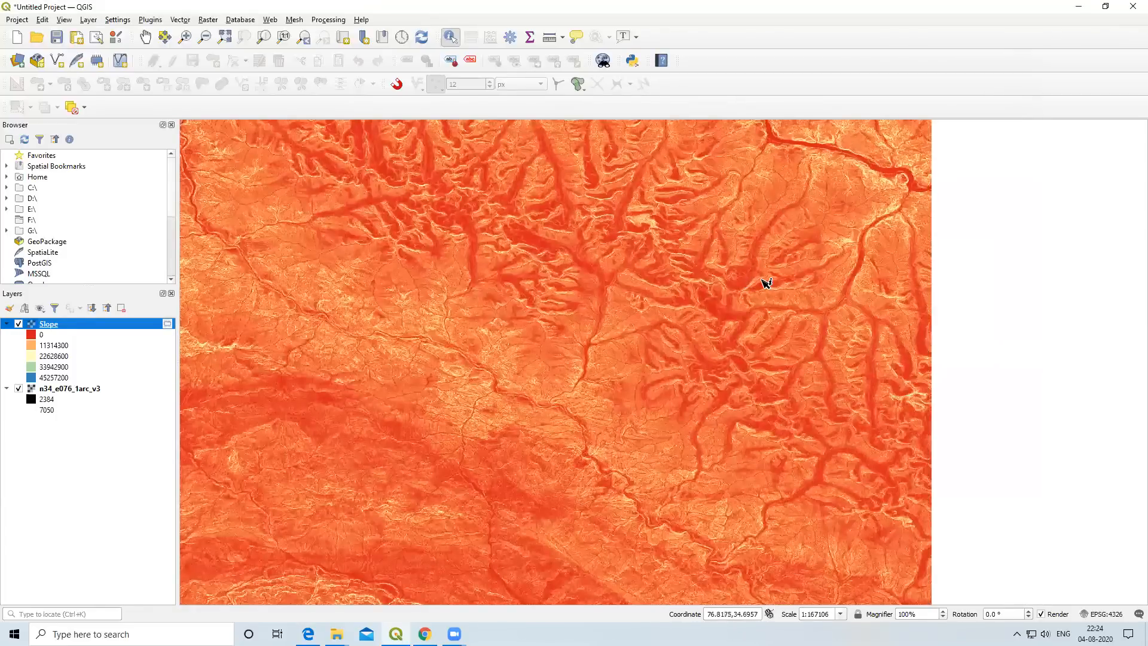
{"action": "scroll", "coordinate": [760, 281], "scroll_direction": "up", "scroll_amount": 1}
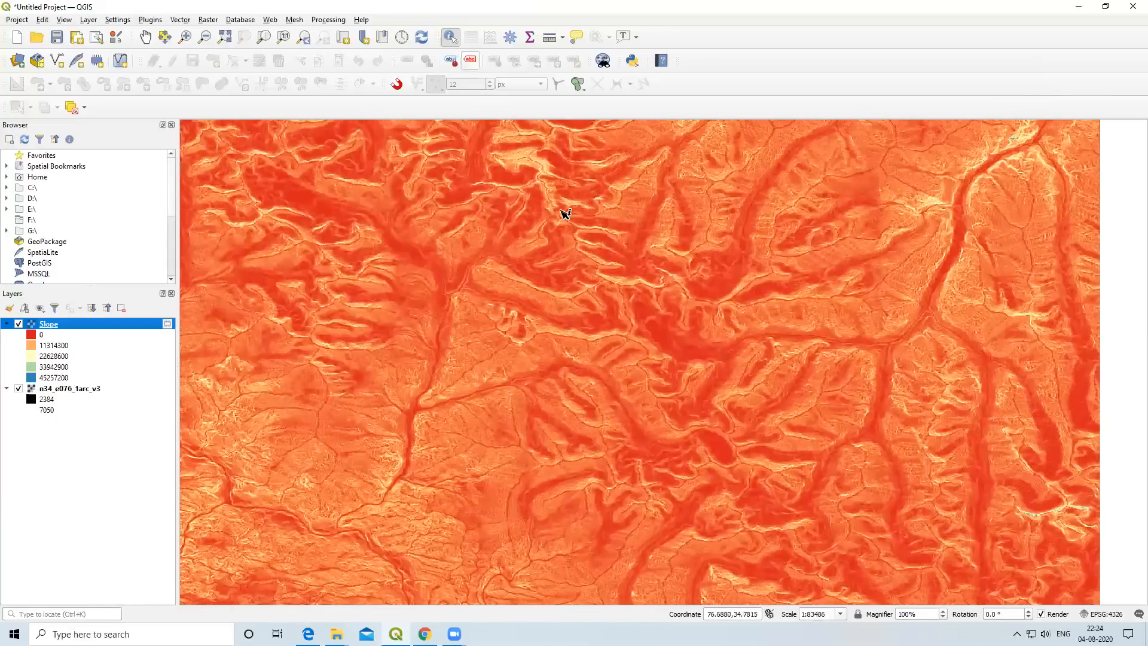
{"action": "left_click", "coordinate": [680, 351]}
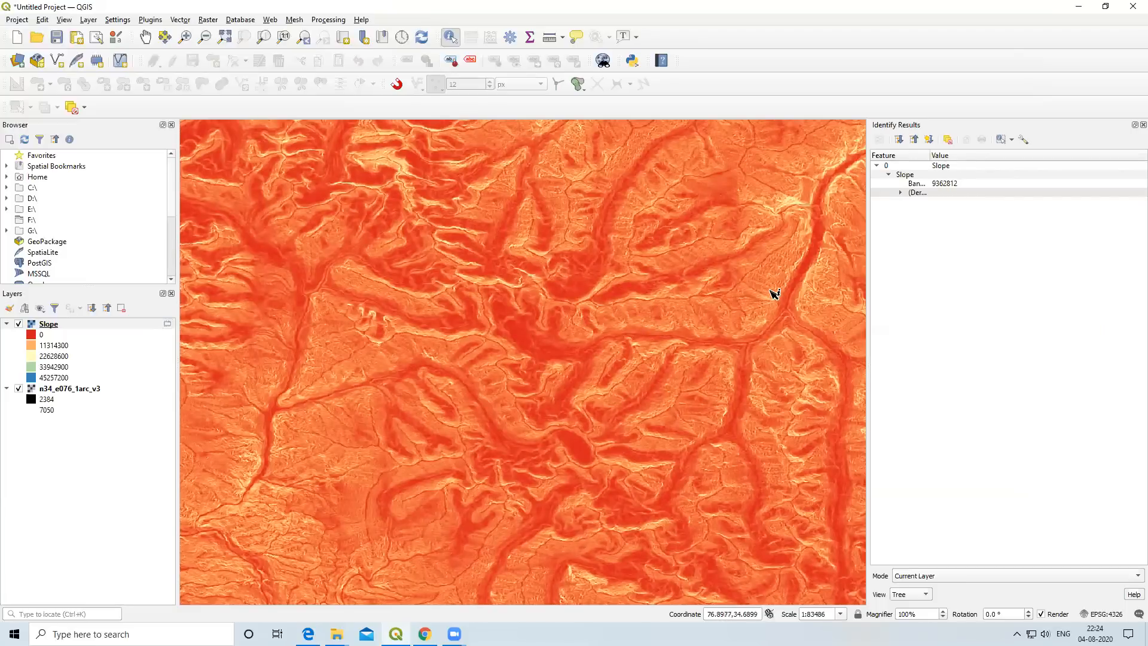
{"action": "left_click", "coordinate": [826, 297]}
{"action": "left_click", "coordinate": [706, 397]}
{"action": "left_click", "coordinate": [745, 397]}
{"action": "left_click", "coordinate": [672, 494]}
{"action": "left_click", "coordinate": [644, 515]}
{"action": "scroll", "coordinate": [694, 371], "scroll_direction": "down", "scroll_amount": 4}
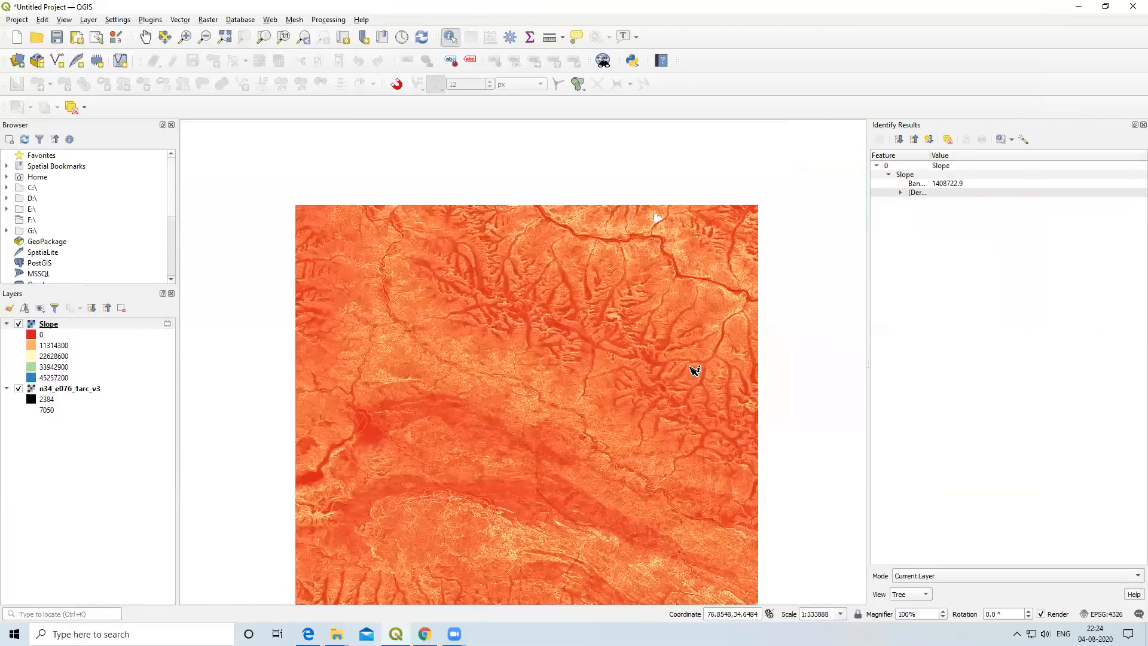
{"action": "scroll", "coordinate": [554, 297], "scroll_direction": "down", "scroll_amount": 1}
{"action": "scroll", "coordinate": [551, 370], "scroll_direction": "up", "scroll_amount": 1}
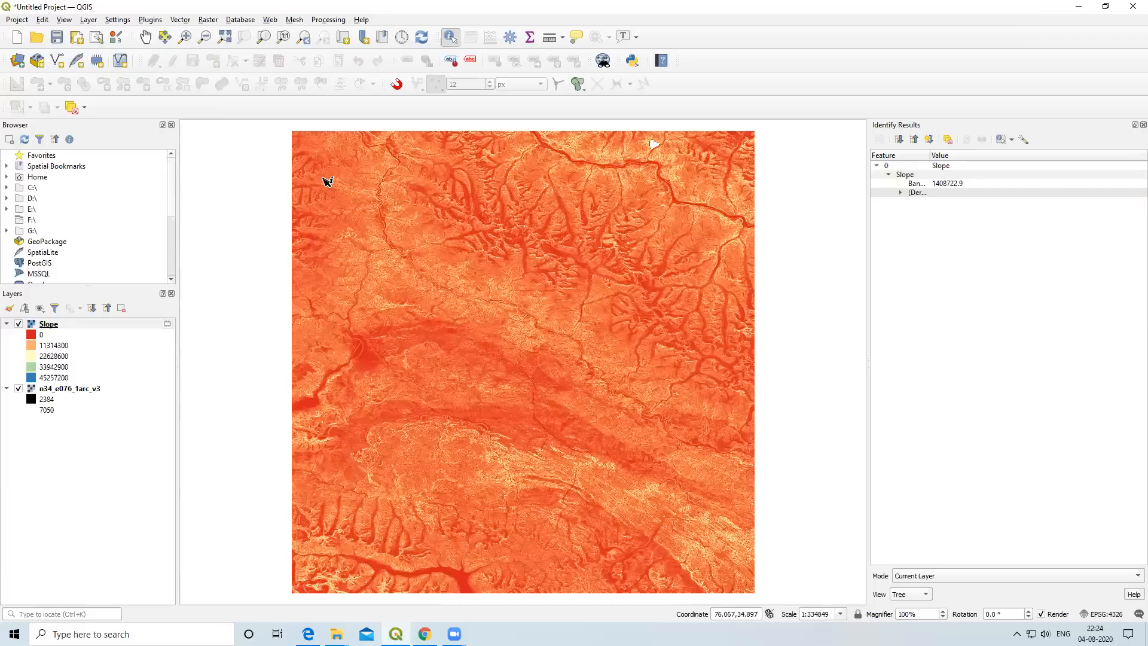
Set up a raster Hillshade analysis with n34_e076_1arc_v3 as the input, and hide the Slope layer.
{"action": "left_click", "coordinate": [209, 20]}
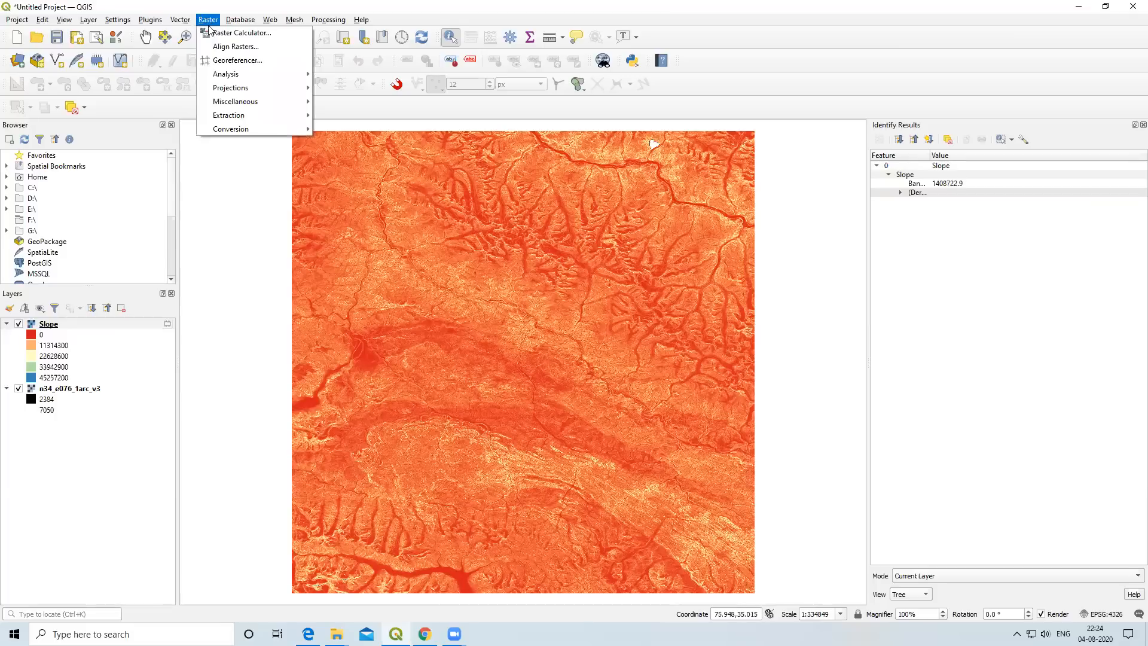
{"action": "mouse_move", "coordinate": [239, 78]}
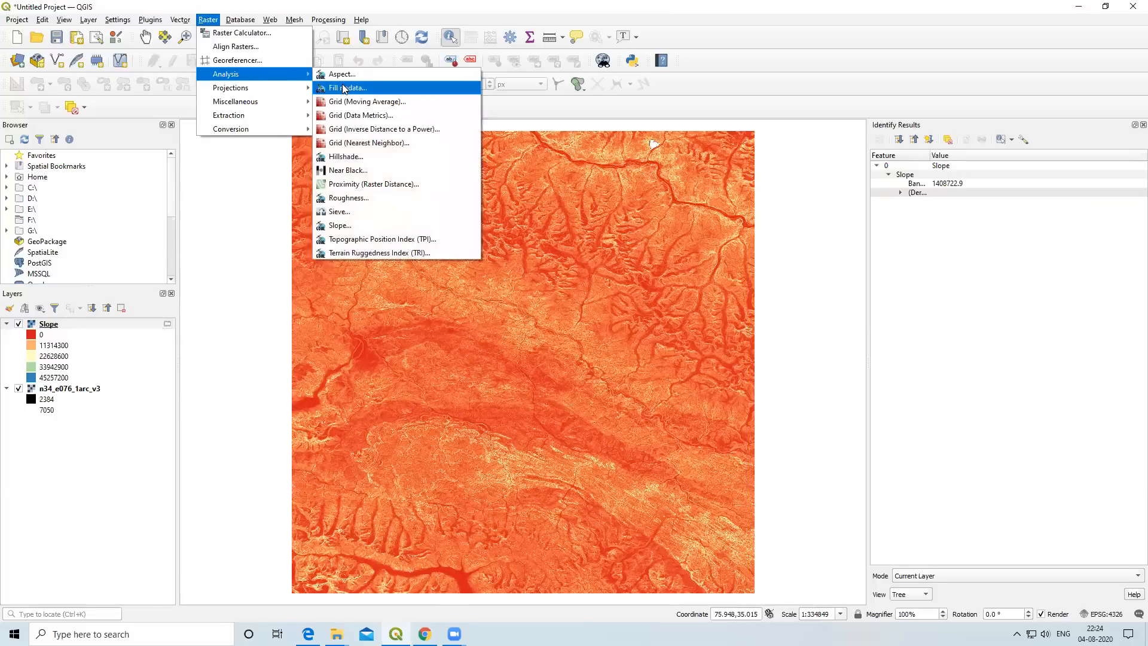
{"action": "left_click", "coordinate": [357, 159]}
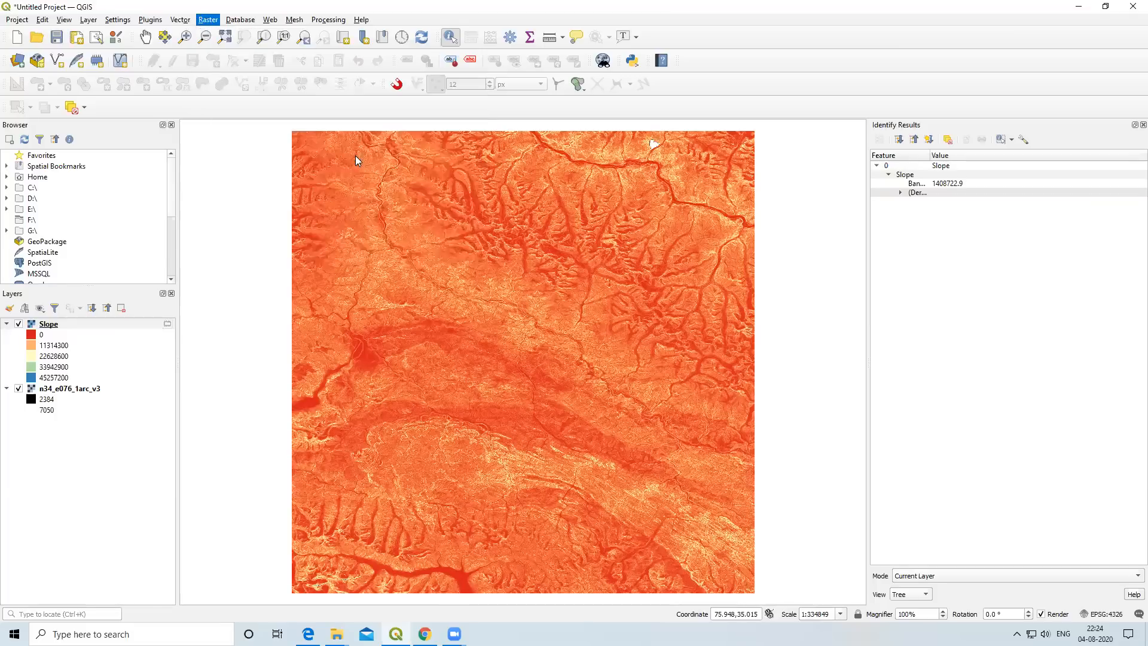
{"action": "left_click", "coordinate": [401, 174]}
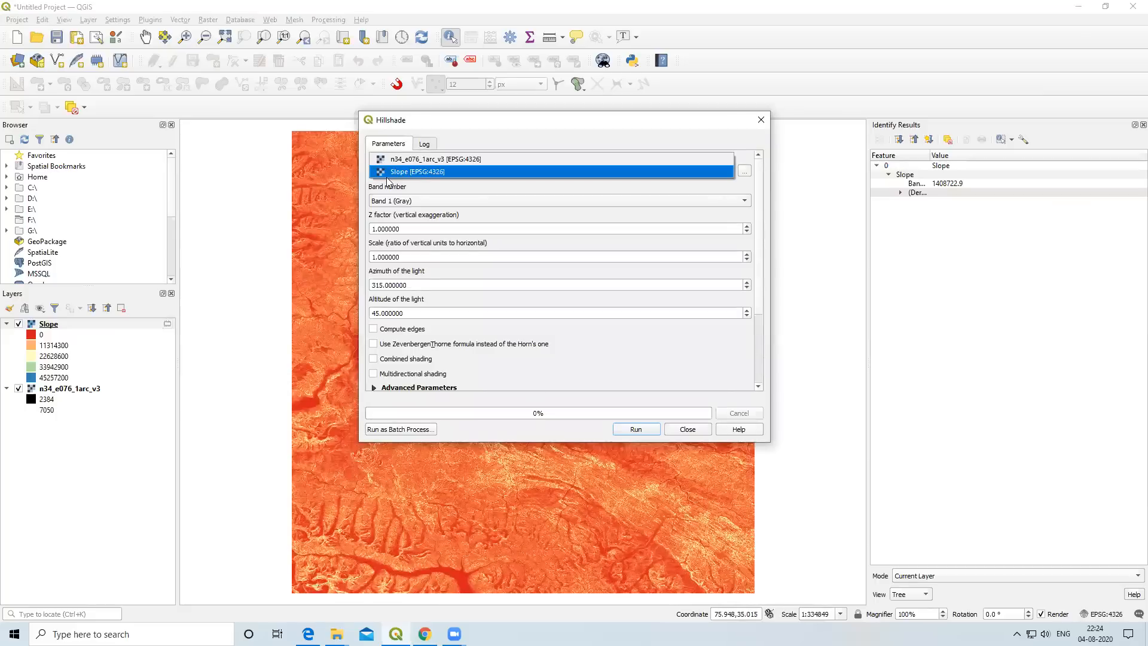
{"action": "left_click", "coordinate": [406, 161]}
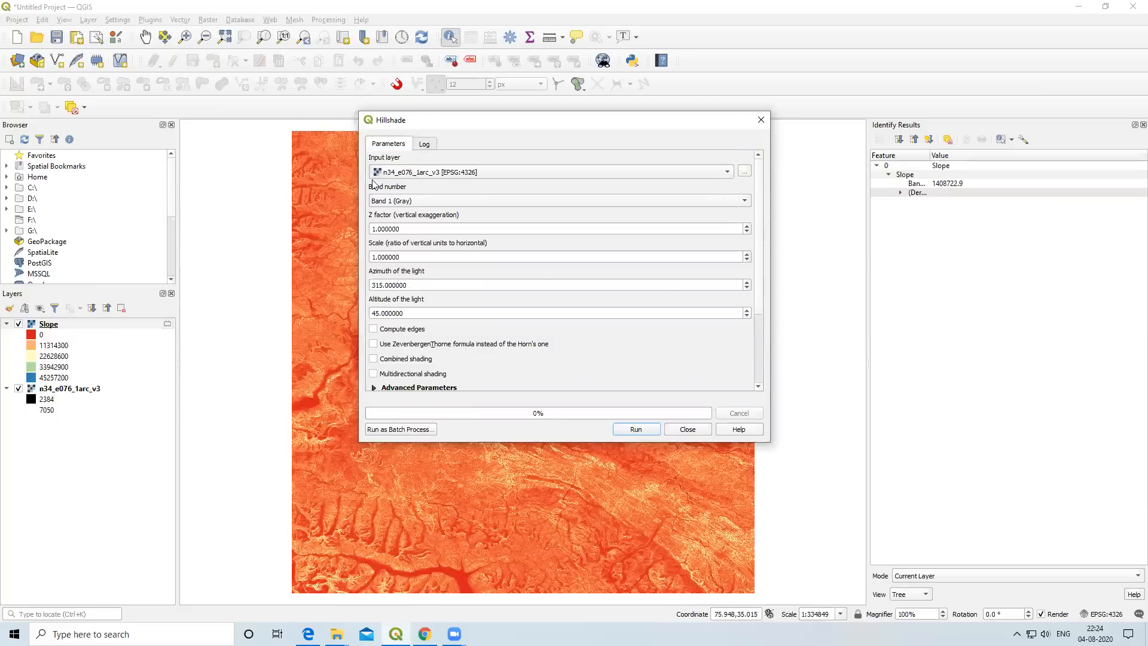
{"action": "left_click", "coordinate": [18, 324]}
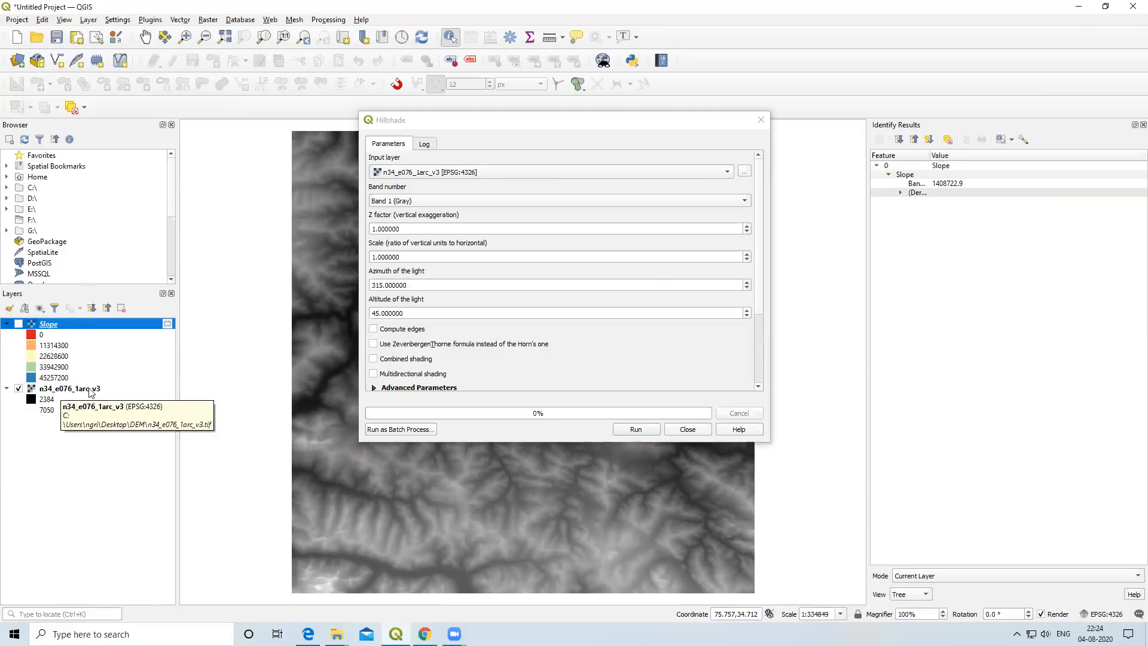
Set the hillshade Z factor to 5, run the calculation to a temporary file, and inspect the resulting raster.
{"action": "left_click", "coordinate": [370, 235]}
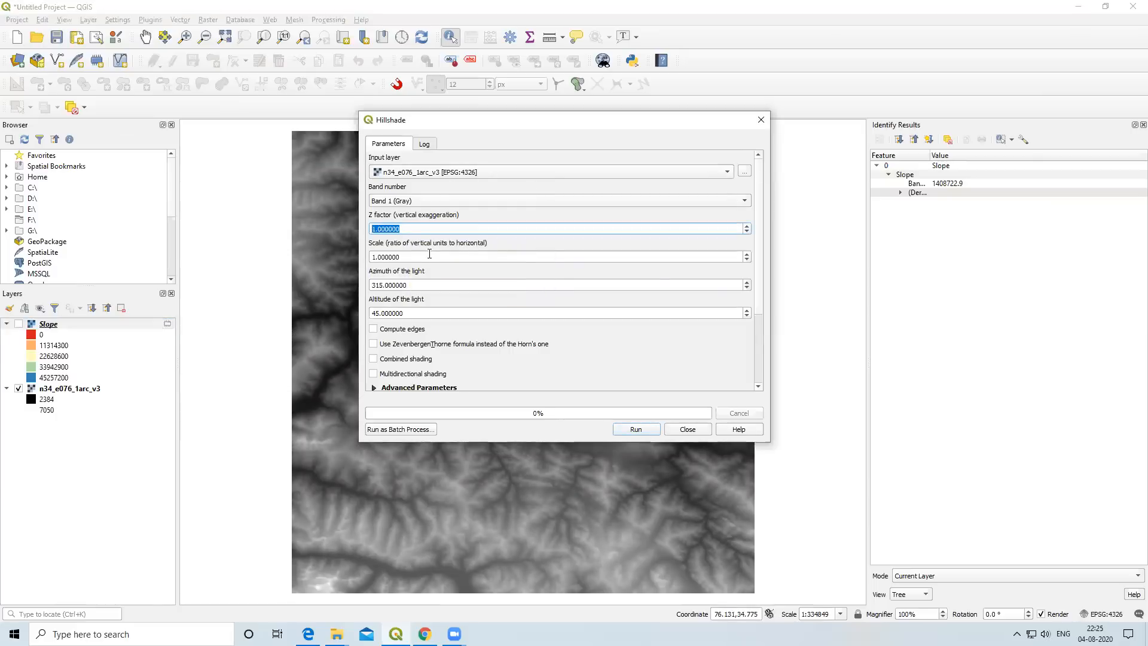
{"action": "type", "text": "5"}
{"action": "left_click", "coordinate": [644, 432]}
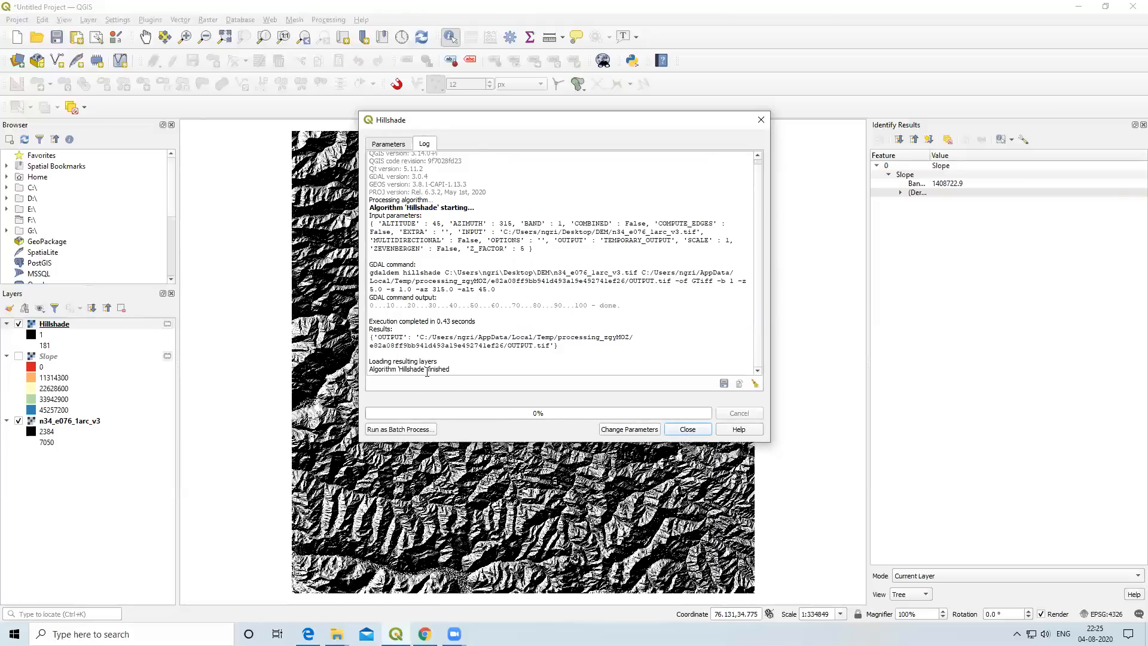
{"action": "left_click", "coordinate": [688, 430]}
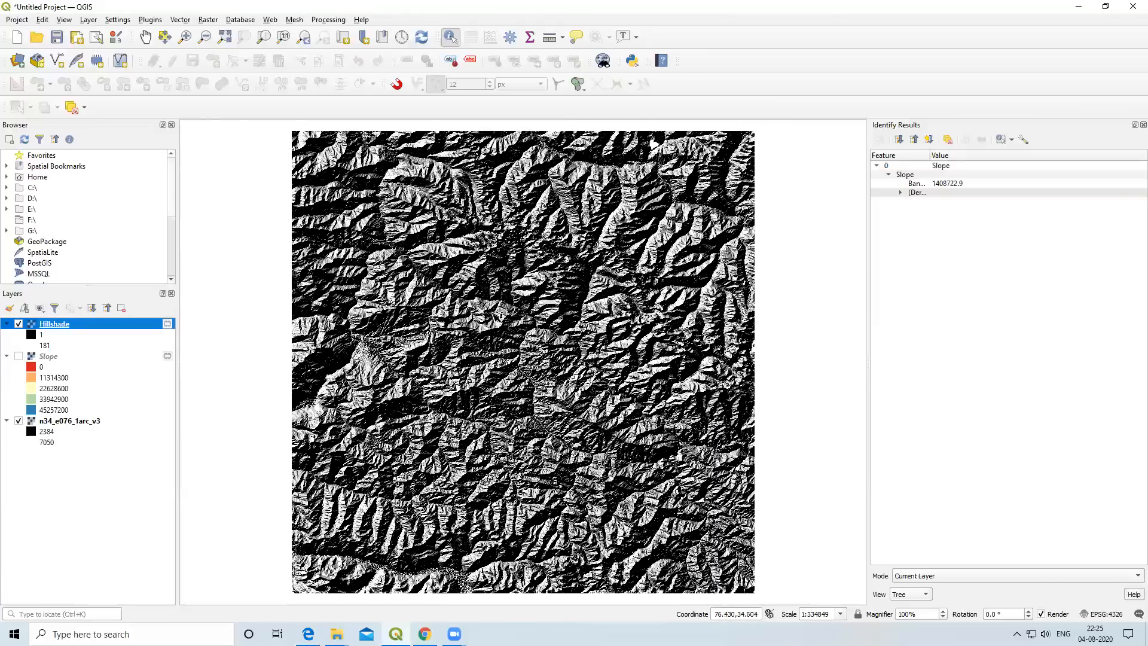
{"action": "scroll", "coordinate": [497, 316], "scroll_direction": "up", "scroll_amount": 1}
{"action": "scroll", "coordinate": [497, 316], "scroll_direction": "down", "scroll_amount": 1}
{"action": "scroll", "coordinate": [519, 324], "scroll_direction": "up", "scroll_amount": 1}
{"action": "scroll", "coordinate": [519, 323], "scroll_direction": "down", "scroll_amount": 1}
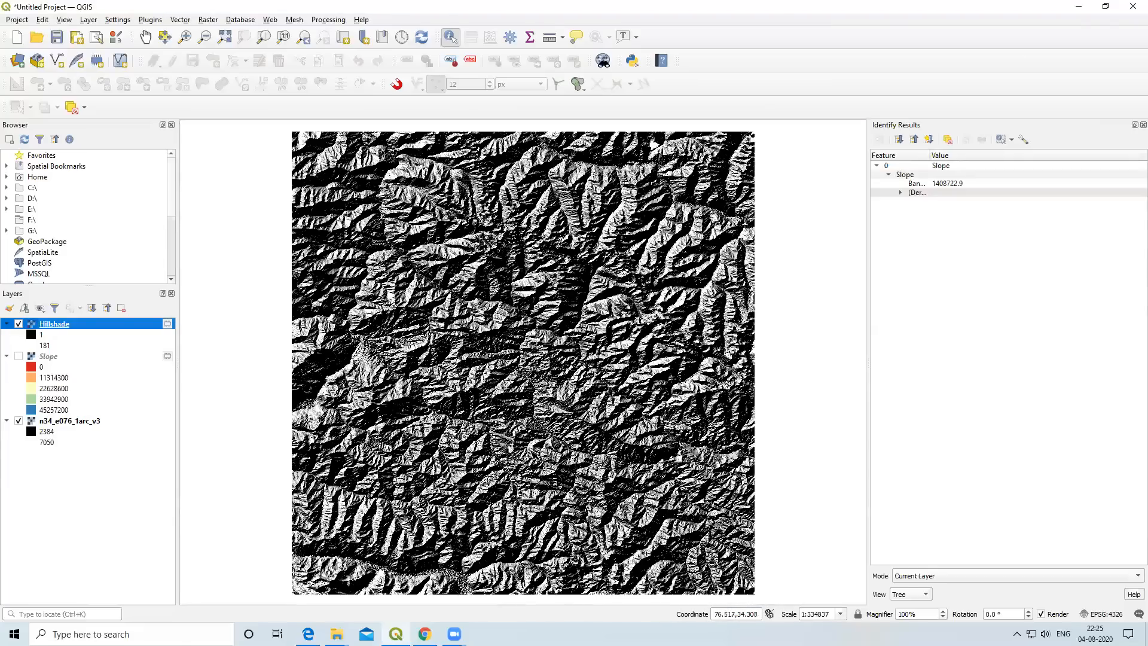
Show the Slope layer and reorder the layers to Slope, Hillshade, n34_e076_1arc_v3, with the DEM hidden.
{"action": "left_click", "coordinate": [45, 358]}
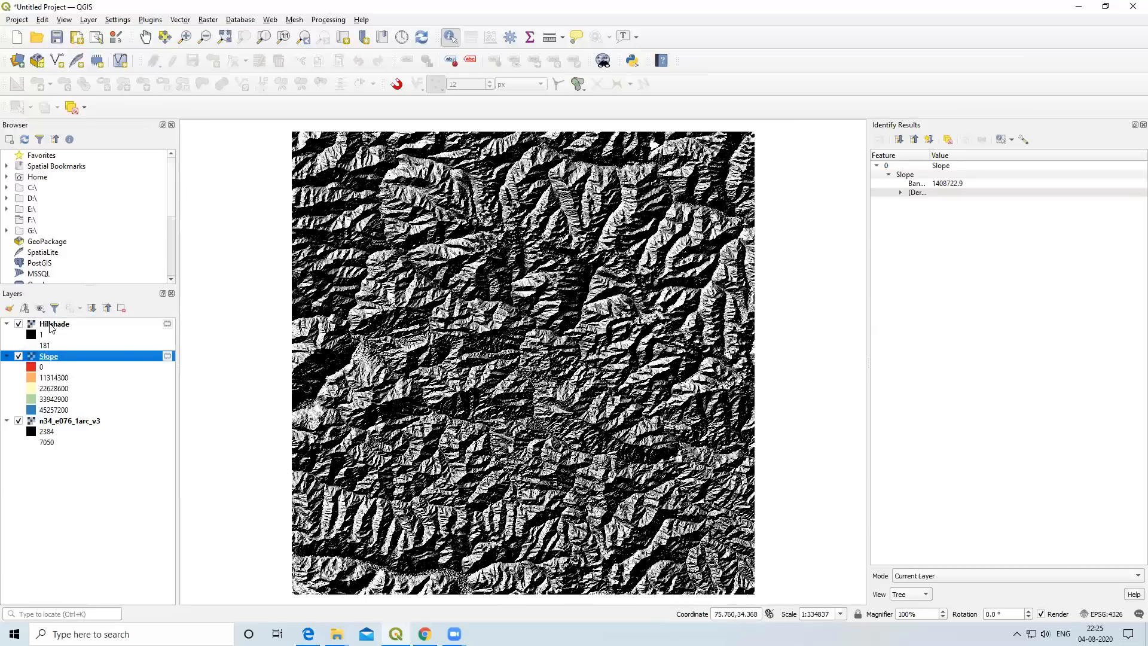
{"action": "left_click", "coordinate": [50, 327]}
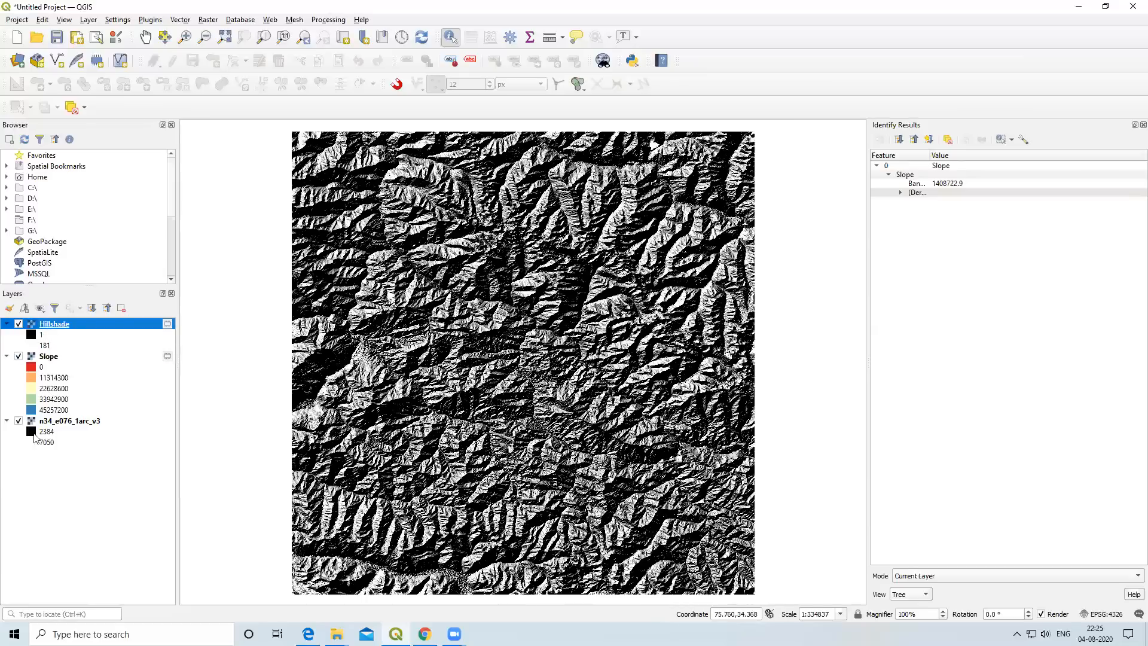
{"action": "left_click_drag", "start_coordinate": [34, 437], "coordinate": [37, 450]}
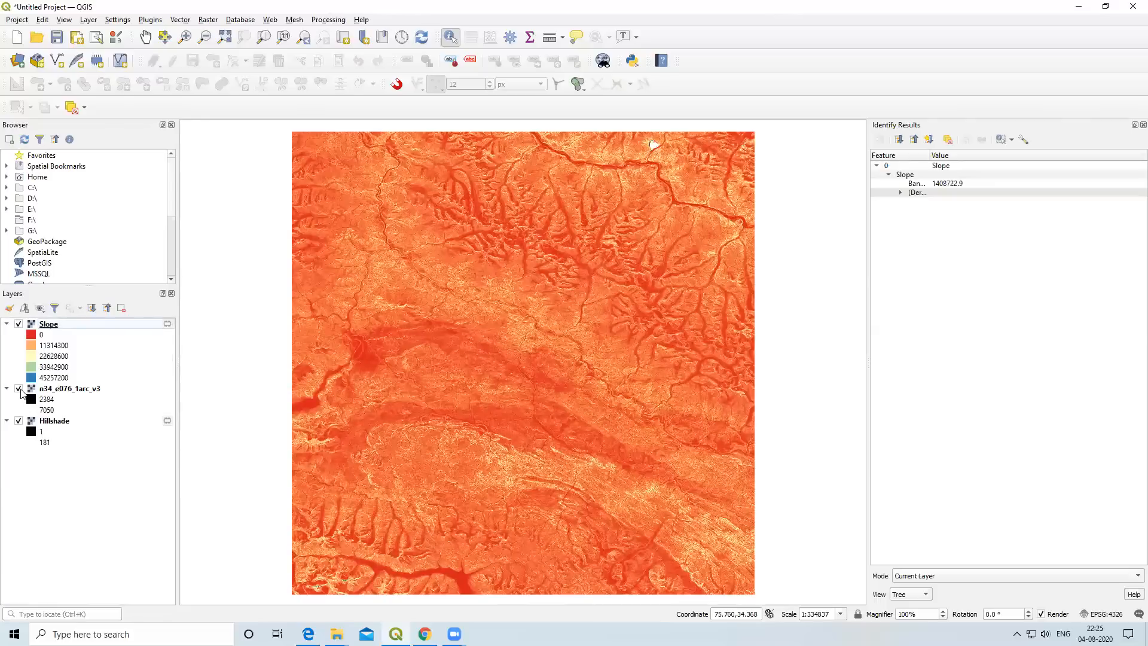
{"action": "left_click", "coordinate": [20, 389]}
{"action": "left_click_drag", "start_coordinate": [59, 389], "coordinate": [47, 425]}
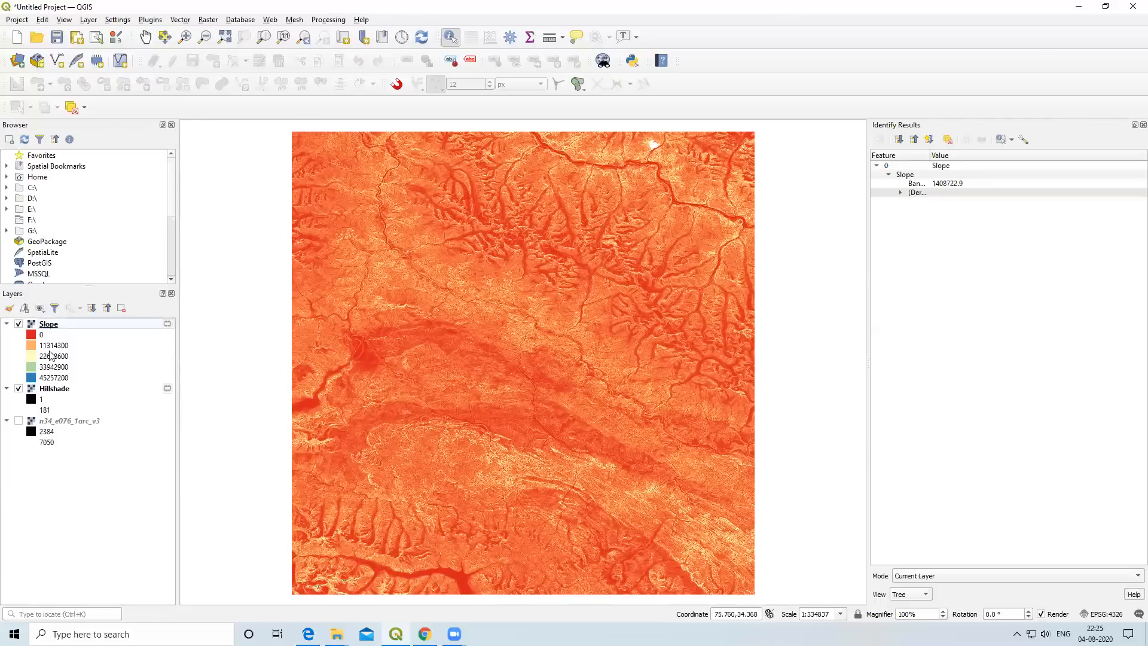
Set the Slope layer's global opacity to 70.2 % so the hillshade shows through.
{"action": "right_click", "coordinate": [52, 327]}
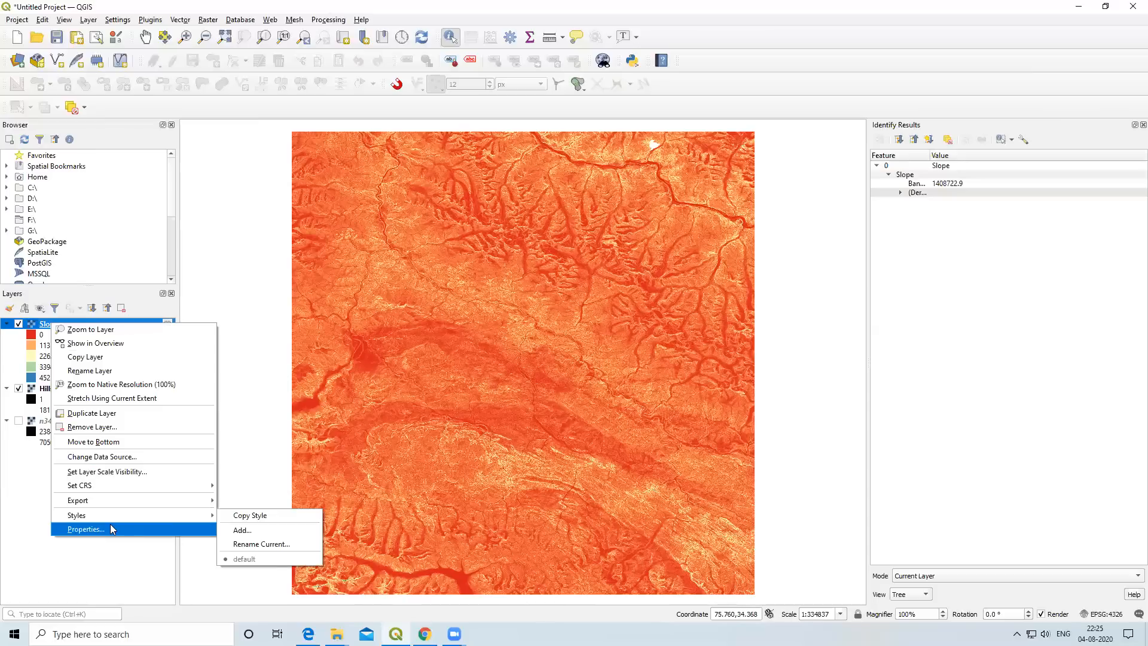
{"action": "left_click", "coordinate": [110, 529]}
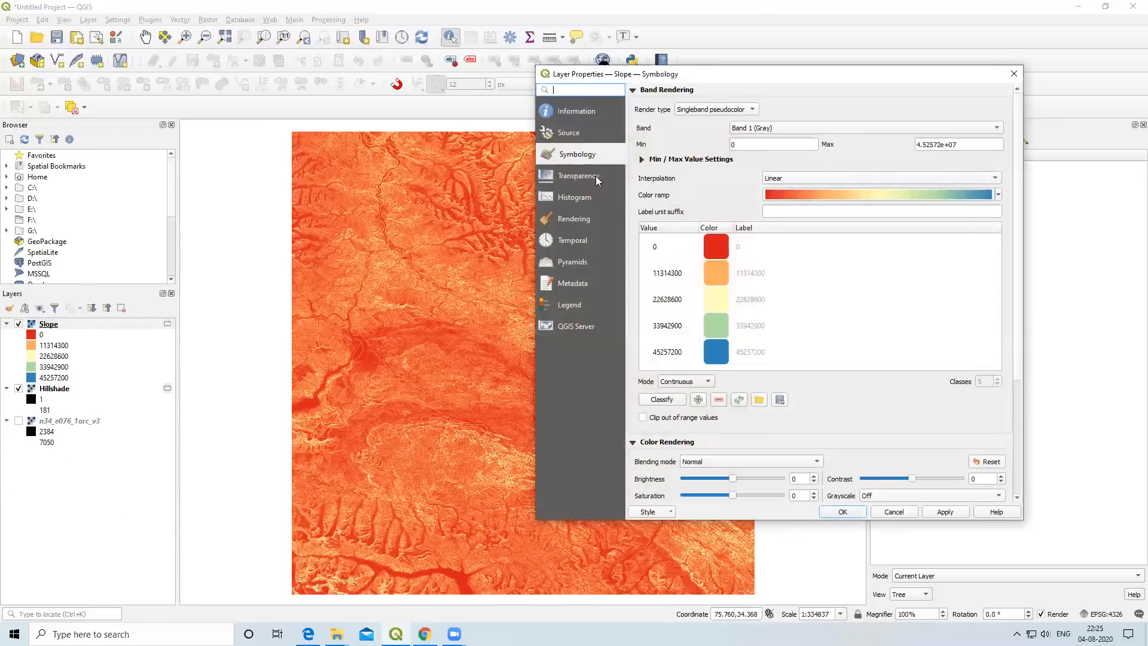
{"action": "left_click", "coordinate": [598, 181]}
{"action": "left_click_drag", "start_coordinate": [943, 114], "coordinate": [861, 114]}
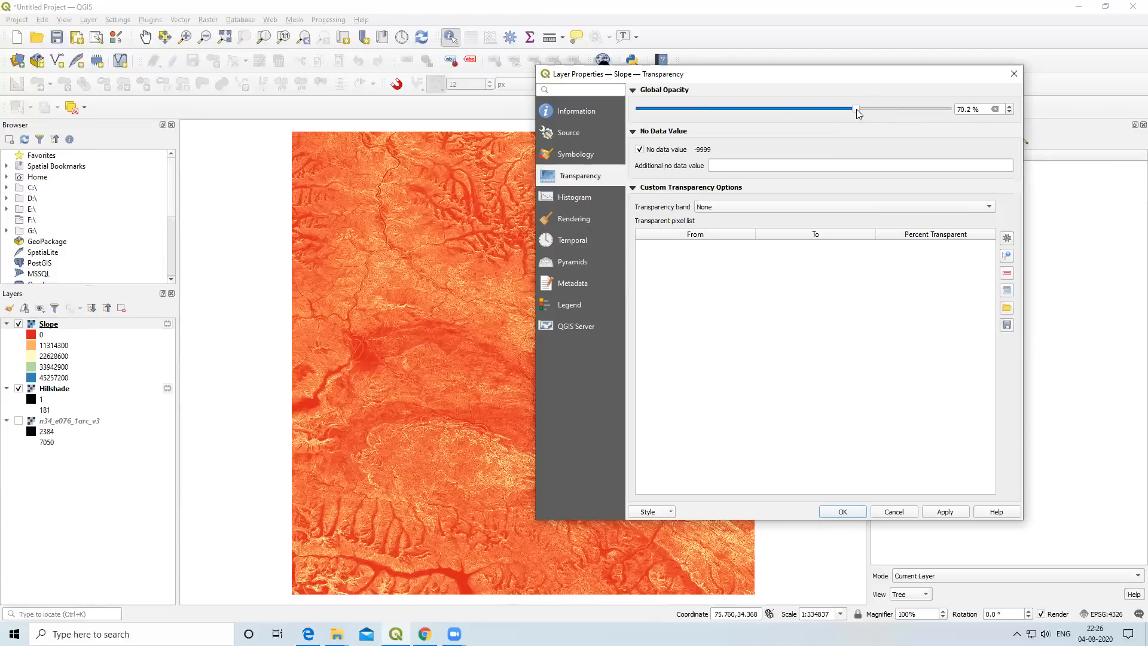
{"action": "left_click", "coordinate": [946, 513]}
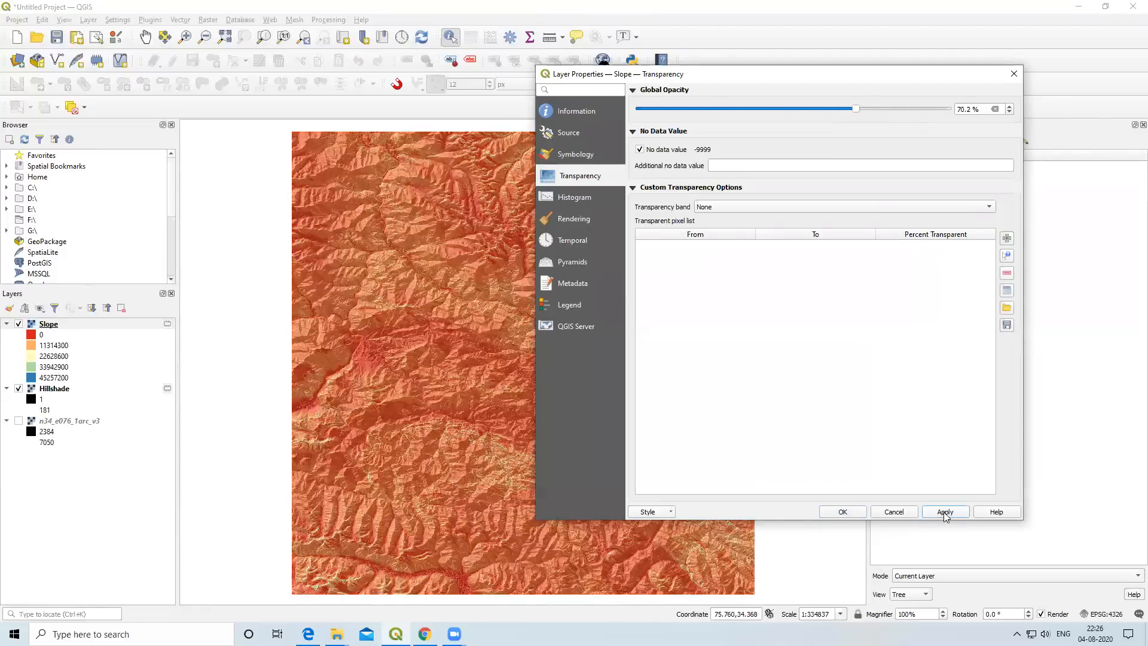
{"action": "left_click", "coordinate": [843, 512]}
Examine the slope draped over the hillshade at several scales and identify the slope value at a point in the northeast.
{"action": "scroll", "coordinate": [590, 320], "scroll_direction": "down", "scroll_amount": 3}
{"action": "scroll", "coordinate": [587, 318], "scroll_direction": "up", "scroll_amount": 4}
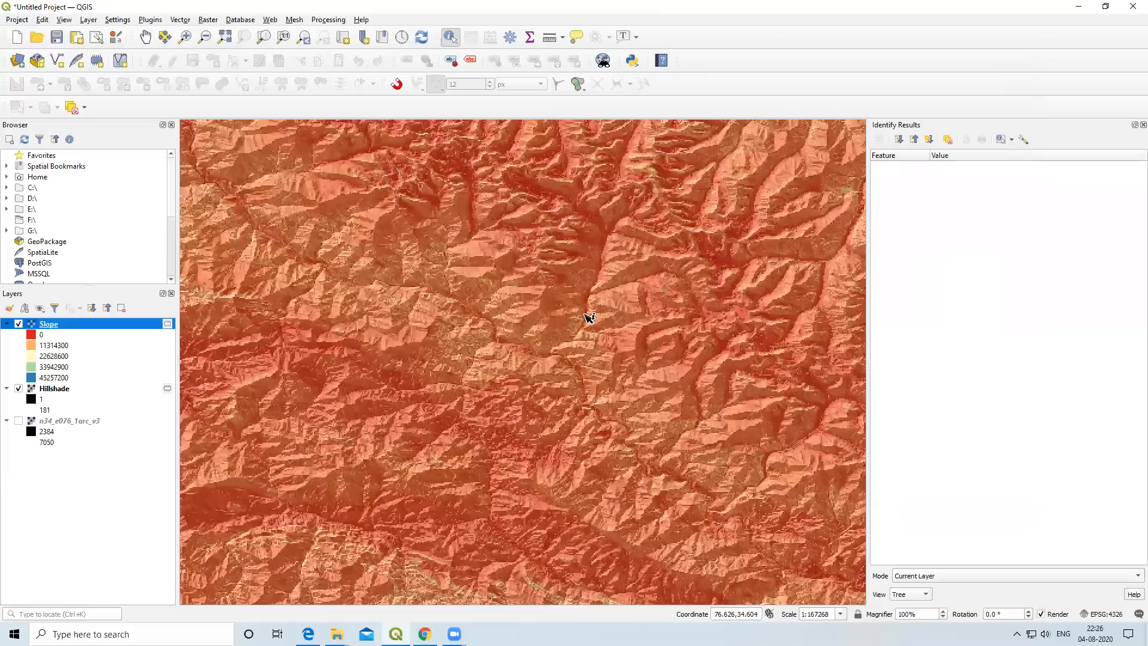
{"action": "scroll", "coordinate": [586, 317], "scroll_direction": "up", "scroll_amount": 1}
{"action": "scroll", "coordinate": [602, 314], "scroll_direction": "up", "scroll_amount": 1}
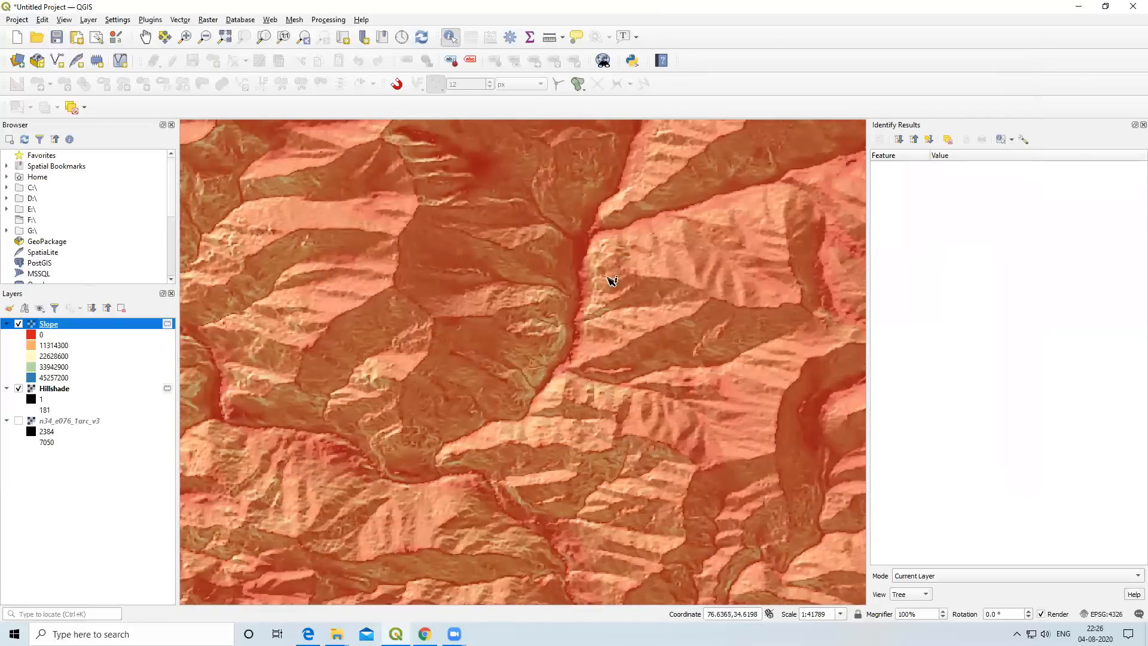
{"action": "scroll", "coordinate": [596, 303], "scroll_direction": "down", "scroll_amount": 2}
{"action": "scroll", "coordinate": [616, 308], "scroll_direction": "down", "scroll_amount": 1}
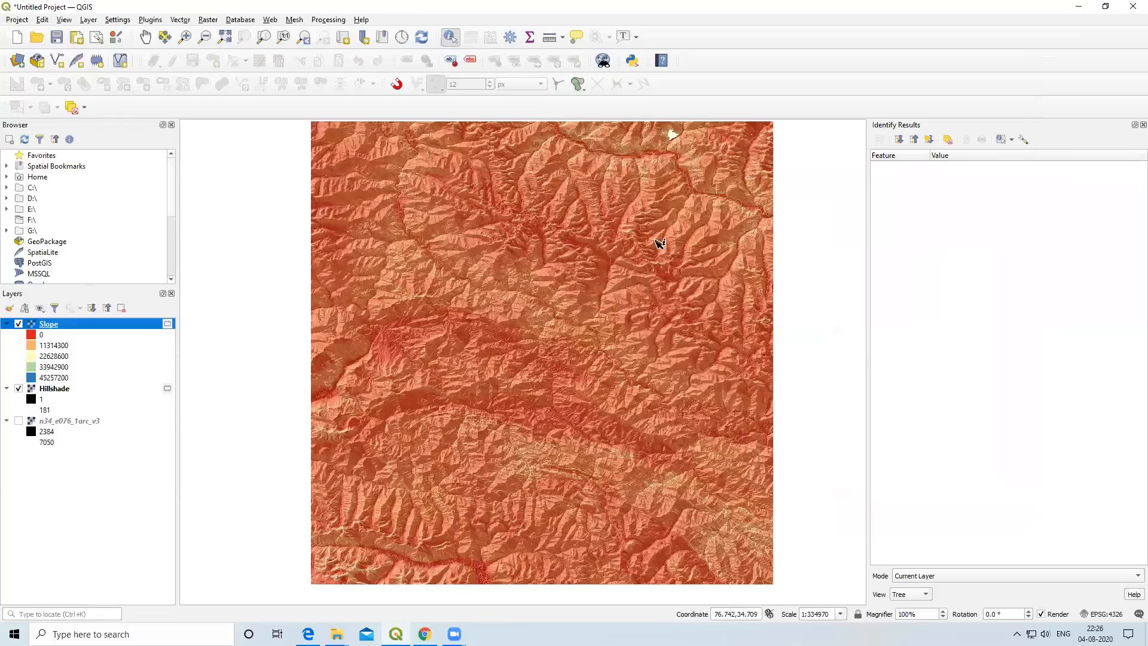
{"action": "scroll", "coordinate": [678, 226], "scroll_direction": "up", "scroll_amount": 1}
{"action": "scroll", "coordinate": [750, 259], "scroll_direction": "up", "scroll_amount": 1}
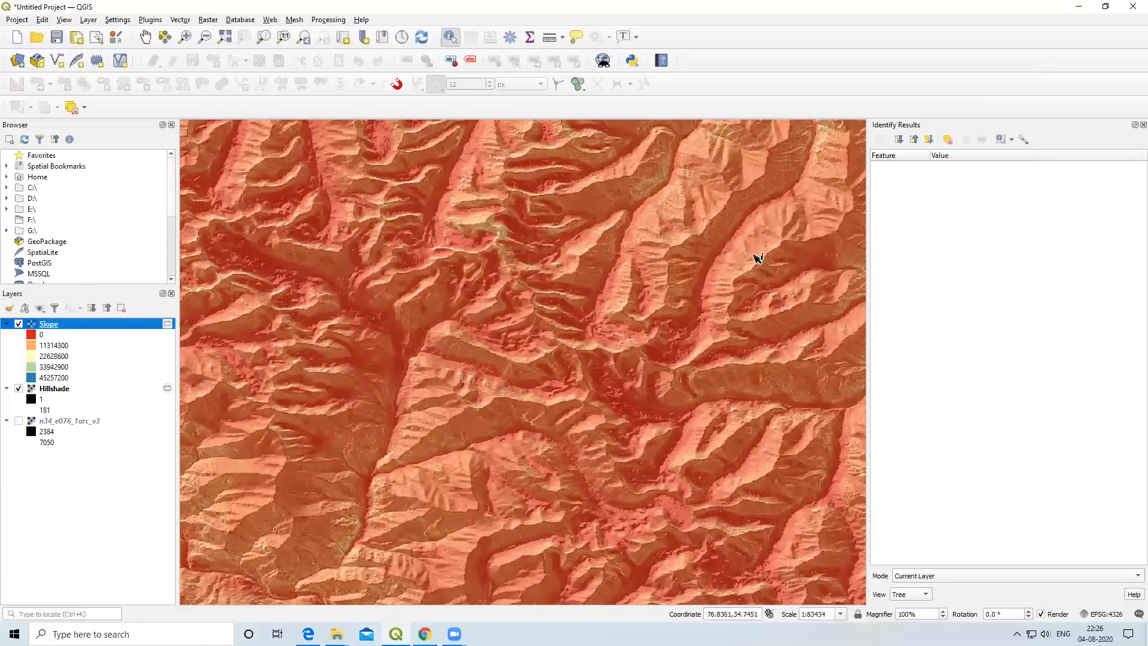
{"action": "left_click", "coordinate": [764, 263]}
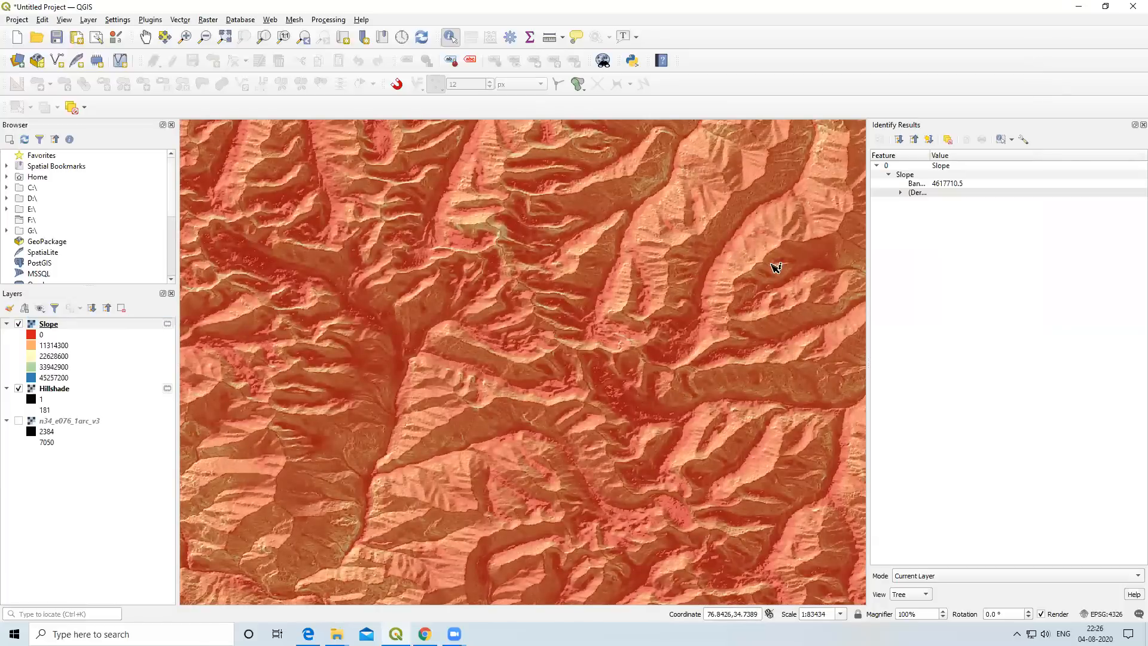
Identify the slope value at another point in the northeast and examine the slope over the hillshade at several scales across the raster.
{"action": "left_click", "coordinate": [724, 264]}
{"action": "scroll", "coordinate": [513, 335], "scroll_direction": "down", "scroll_amount": 1}
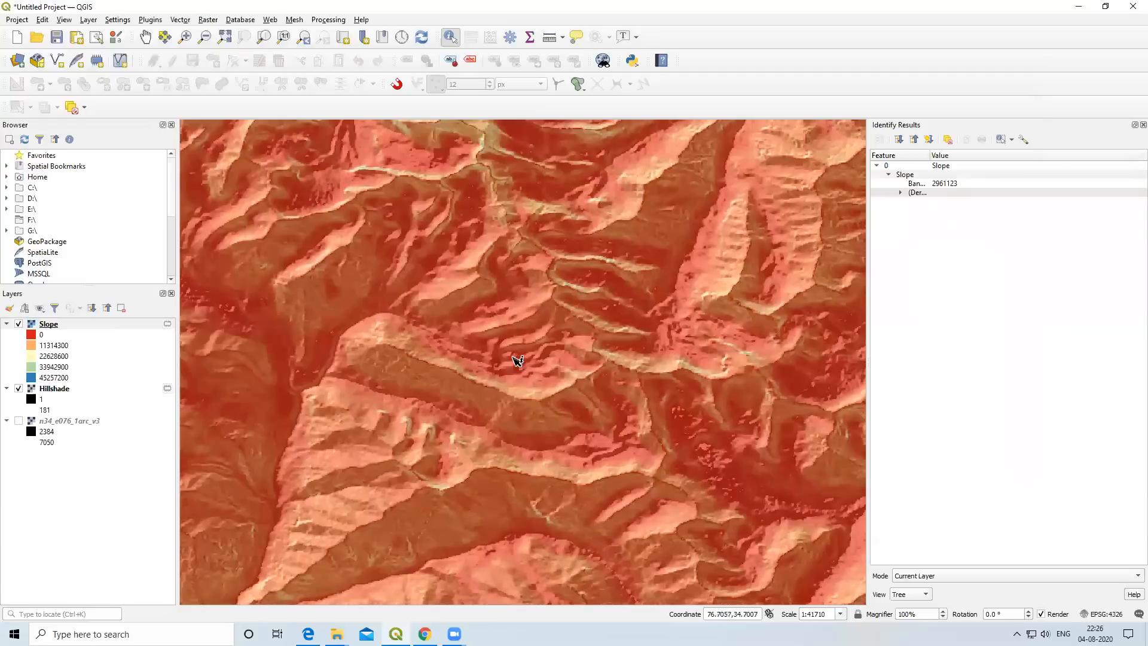
{"action": "scroll", "coordinate": [574, 355], "scroll_direction": "down", "scroll_amount": 1}
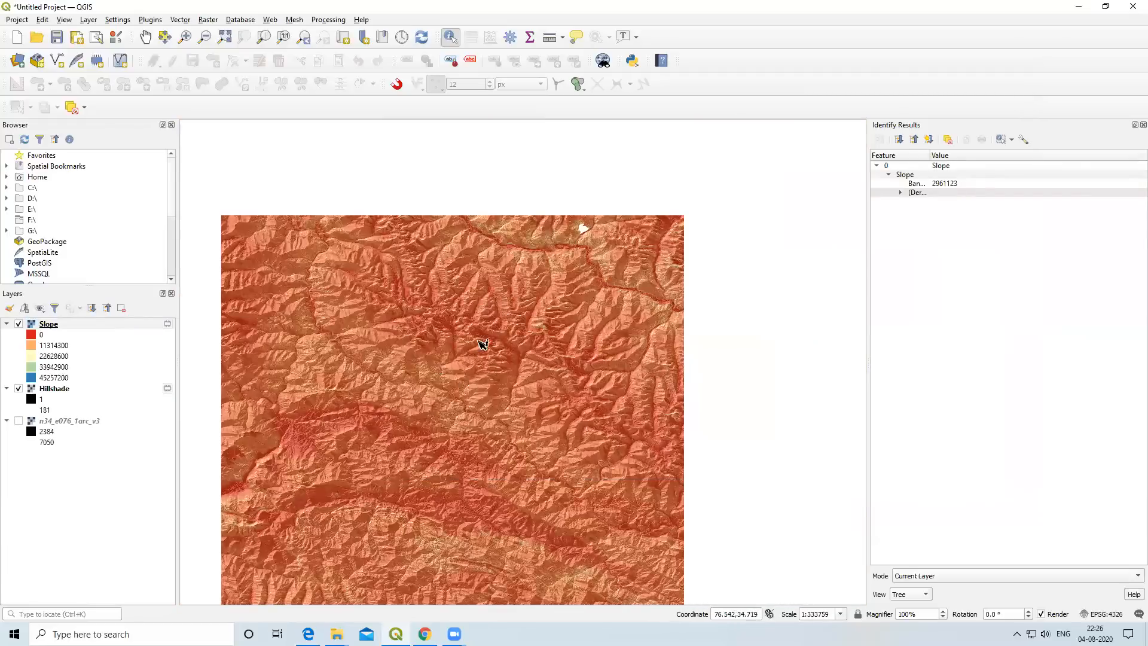
{"action": "scroll", "coordinate": [475, 350], "scroll_direction": "up", "scroll_amount": 2}
{"action": "scroll", "coordinate": [520, 268], "scroll_direction": "down", "scroll_amount": 1}
{"action": "scroll", "coordinate": [532, 356], "scroll_direction": "down", "scroll_amount": 1}
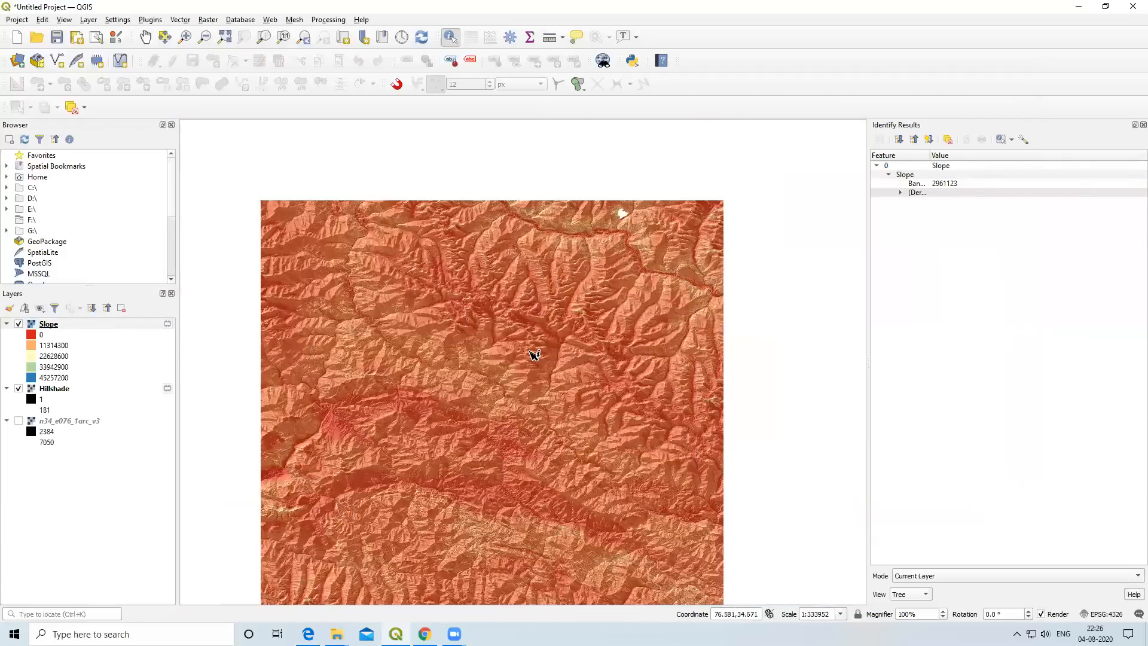
{"action": "scroll", "coordinate": [461, 524], "scroll_direction": "up", "scroll_amount": 2}
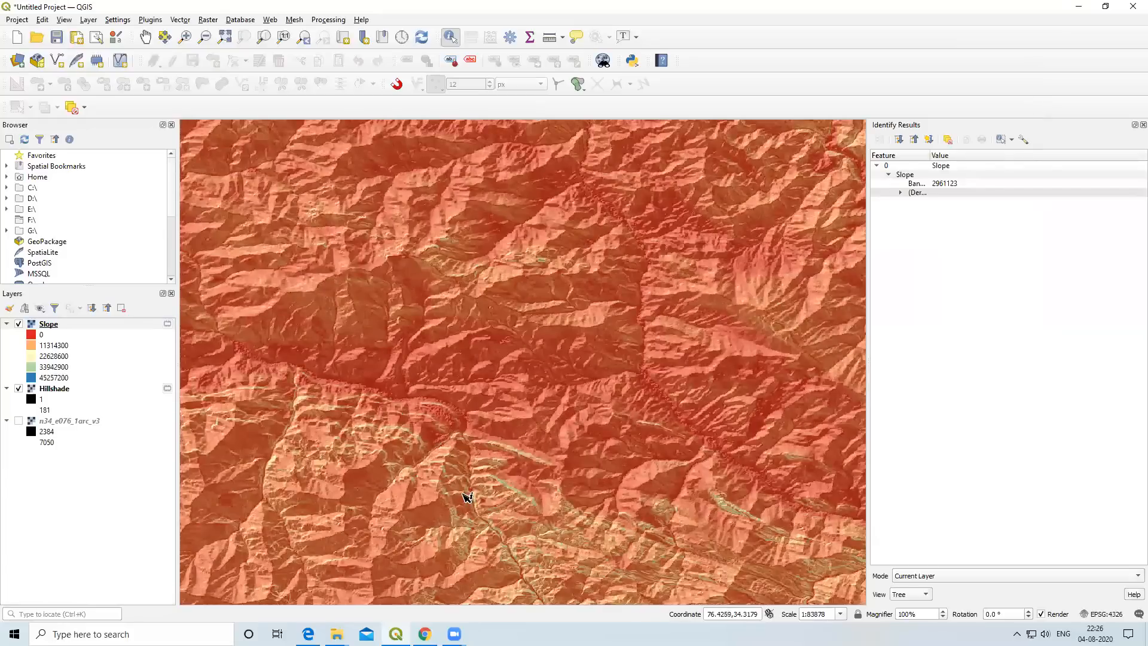
{"action": "scroll", "coordinate": [469, 498], "scroll_direction": "up", "scroll_amount": 1}
{"action": "scroll", "coordinate": [478, 389], "scroll_direction": "down", "scroll_amount": 2}
{"action": "scroll", "coordinate": [486, 419], "scroll_direction": "down", "scroll_amount": 1}
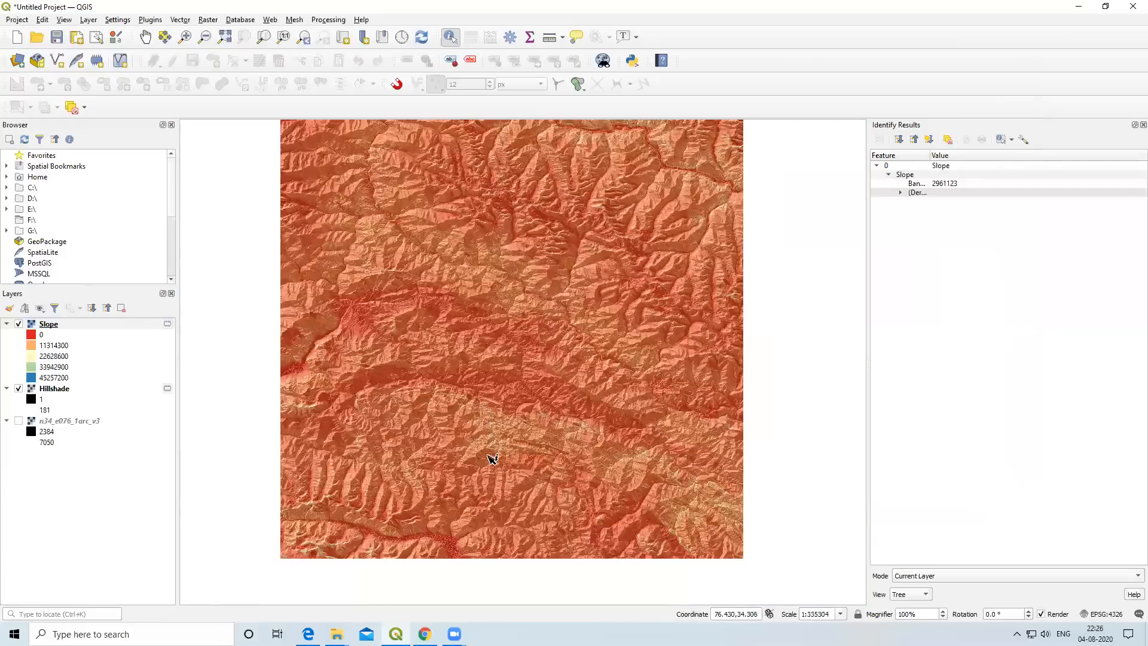
{"action": "scroll", "coordinate": [487, 446], "scroll_direction": "up", "scroll_amount": 1}
{"action": "scroll", "coordinate": [541, 327], "scroll_direction": "down", "scroll_amount": 1}
{"action": "scroll", "coordinate": [550, 288], "scroll_direction": "up", "scroll_amount": 2}
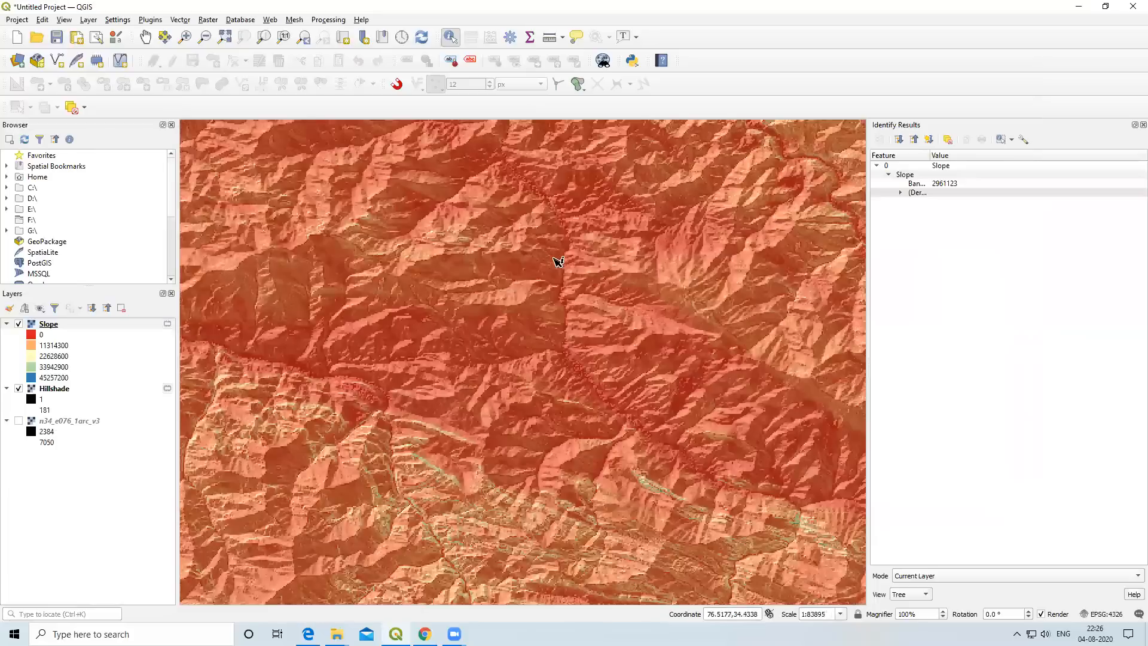
{"action": "scroll", "coordinate": [559, 254], "scroll_direction": "down", "scroll_amount": 2}
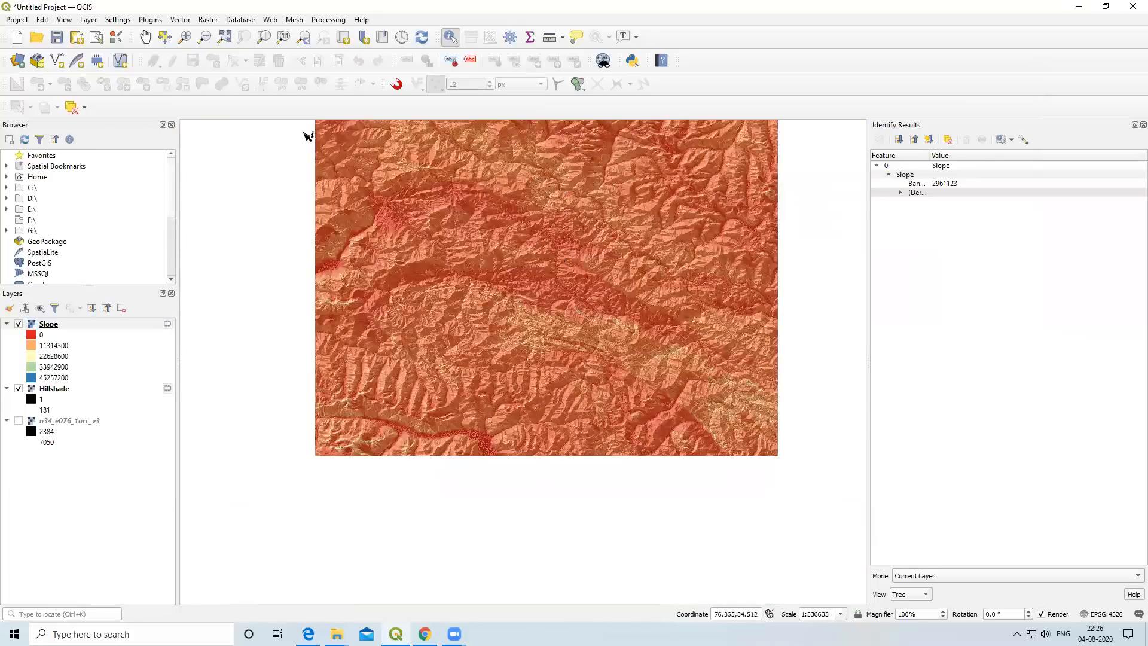
{"action": "left_click", "coordinate": [145, 37]}
{"action": "left_click_drag", "start_coordinate": [533, 352], "coordinate": [510, 428]}
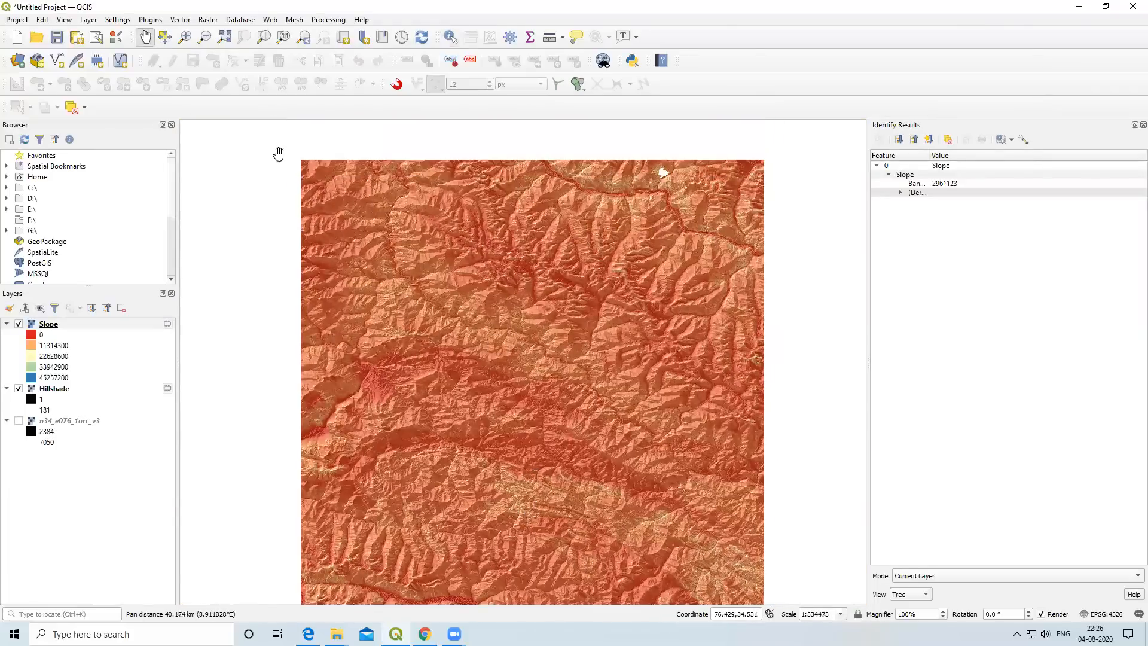
Compute an aspect raster from the n34_e076_1arc_v3 DEM, saved to a temporary file and added to the project.
{"action": "left_click", "coordinate": [202, 21]}
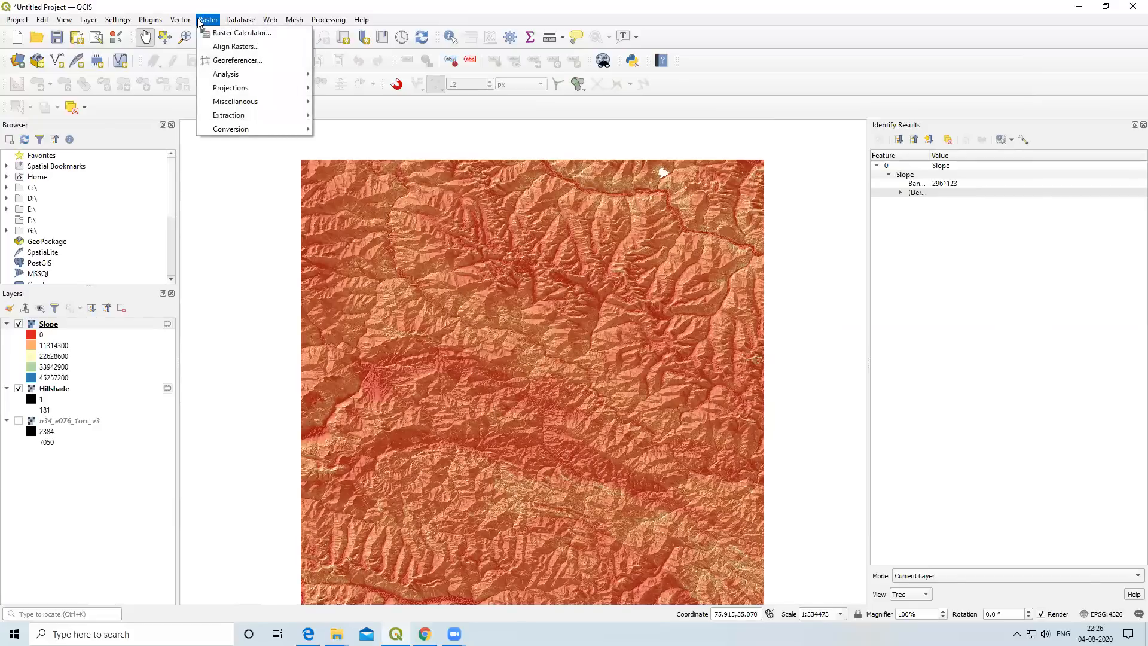
{"action": "mouse_move", "coordinate": [246, 76]}
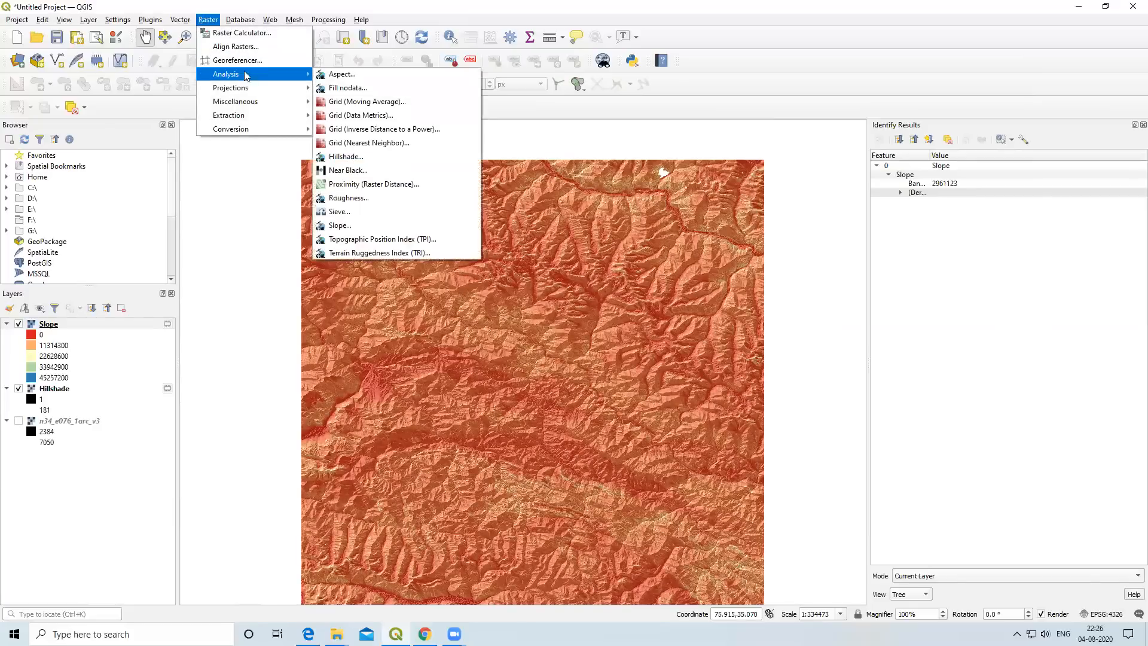
{"action": "left_click", "coordinate": [344, 74]}
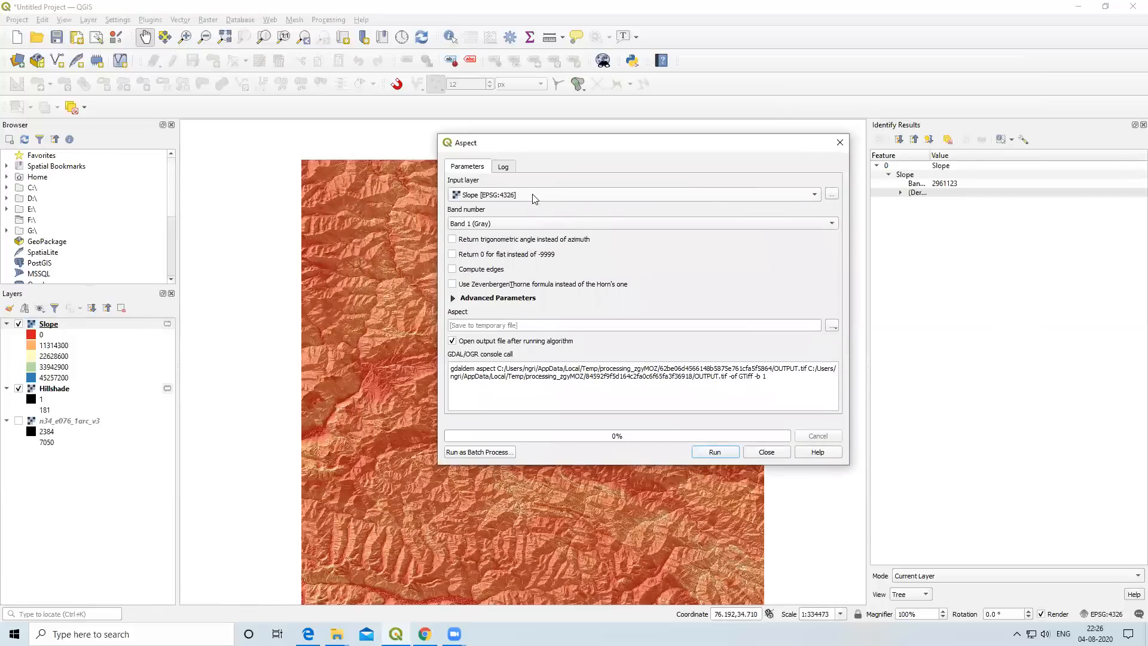
{"action": "left_click", "coordinate": [534, 197]}
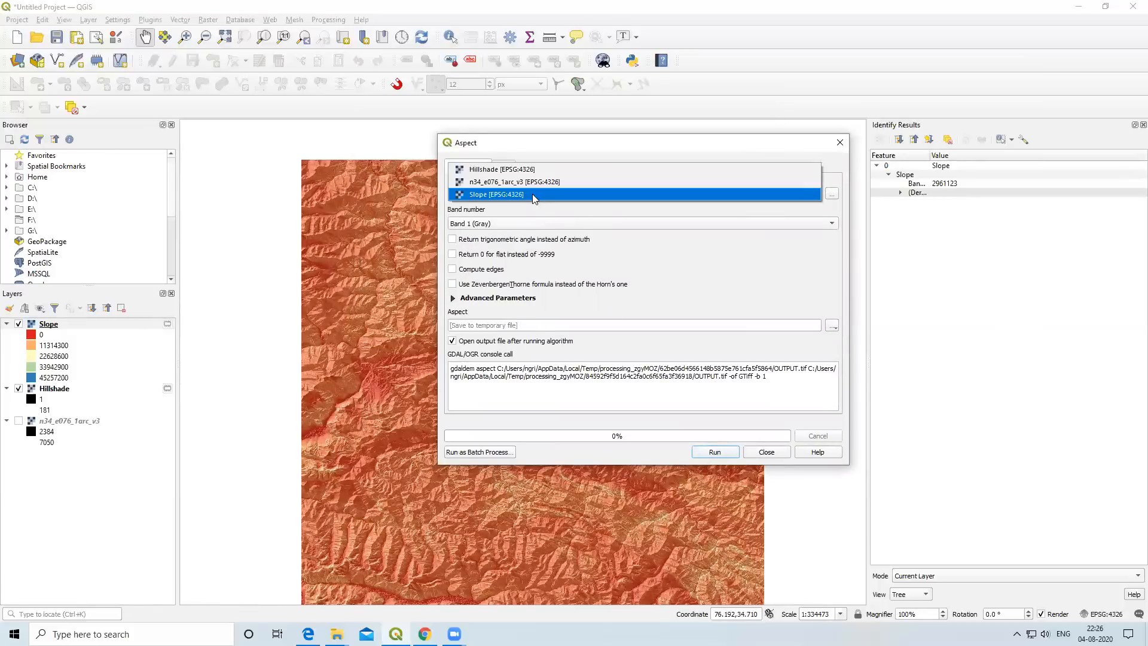
{"action": "left_click", "coordinate": [499, 183]}
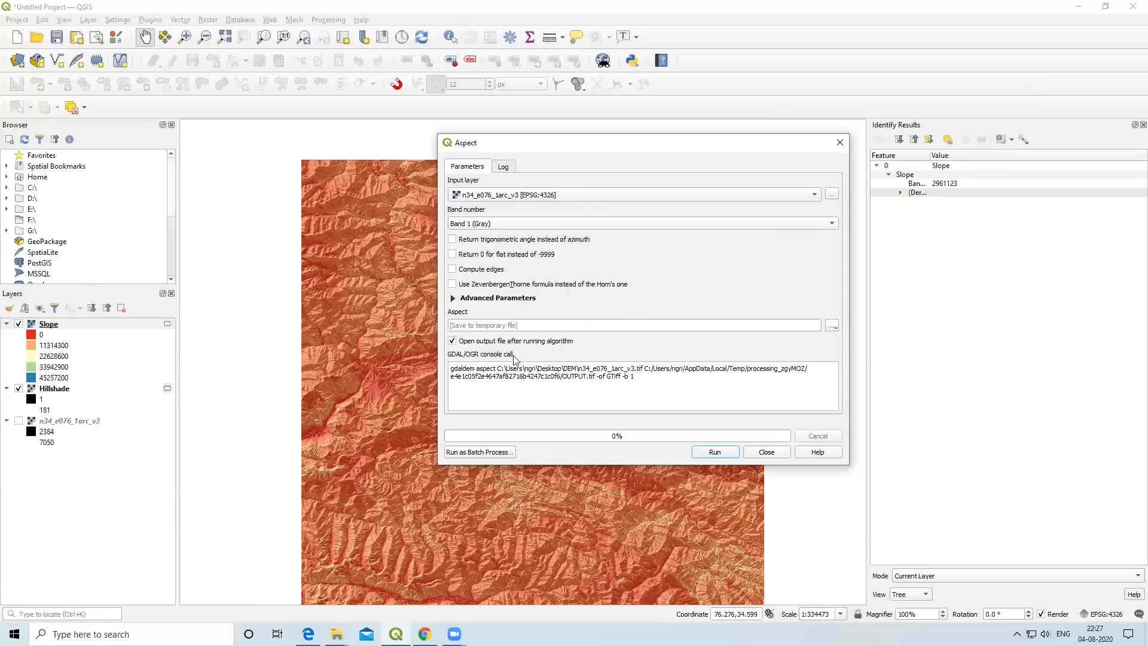
{"action": "left_click", "coordinate": [707, 455]}
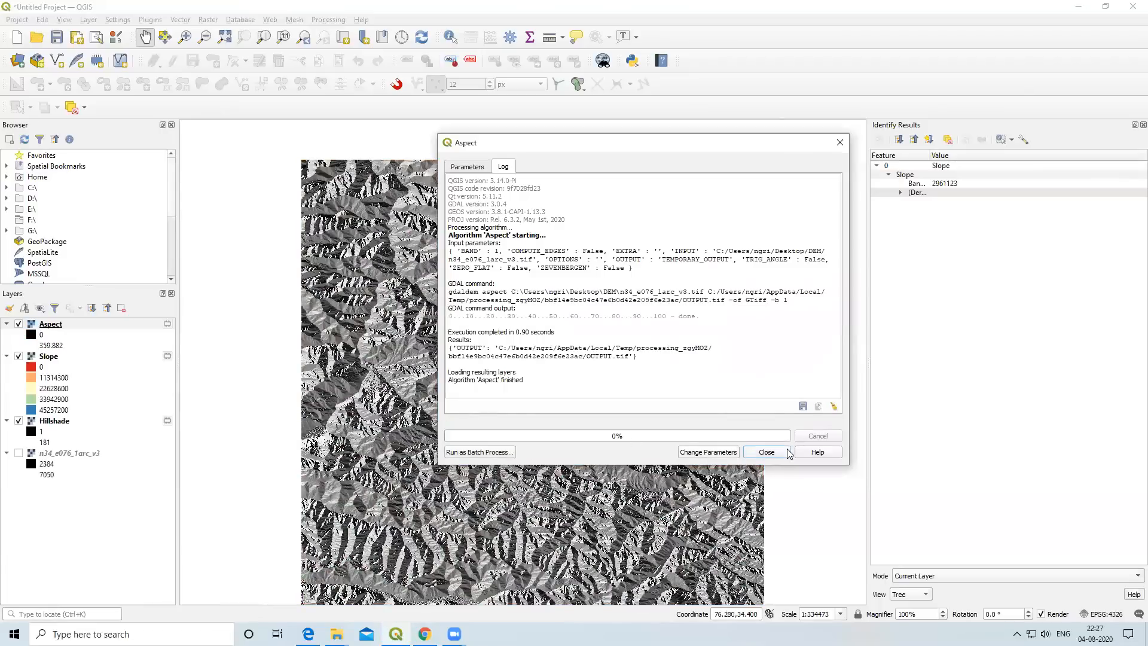
{"action": "left_click", "coordinate": [767, 452]}
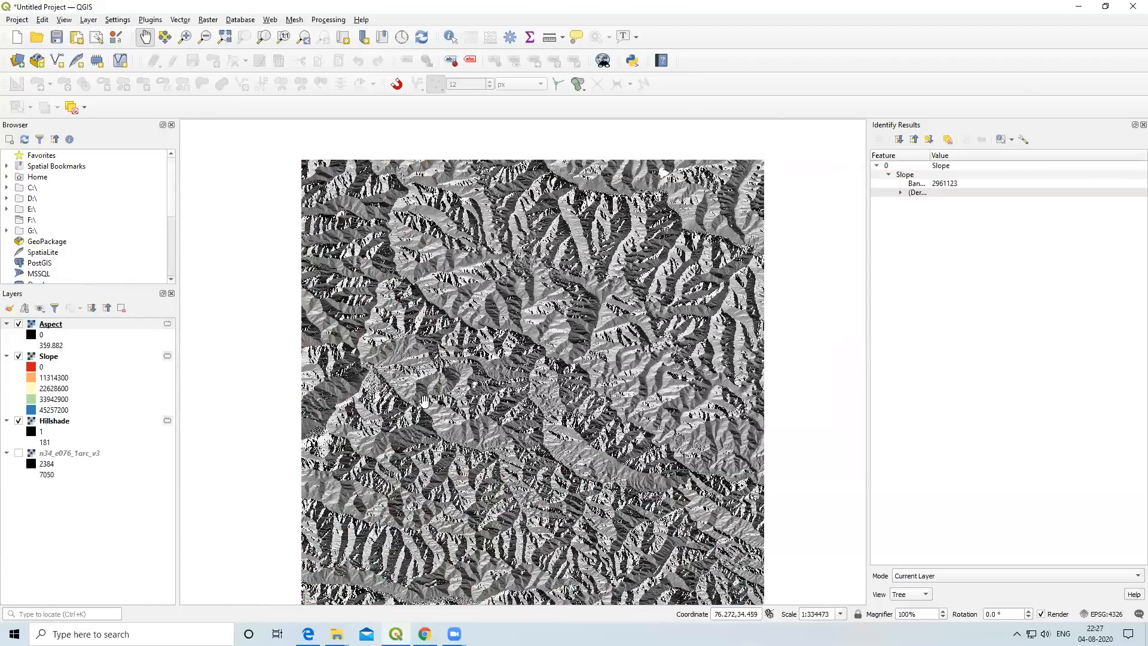
Style the Aspect layer as singleband pseudocolor with the Spectral color ramp, classify its values and apply the symbology.
{"action": "right_click", "coordinate": [54, 327]}
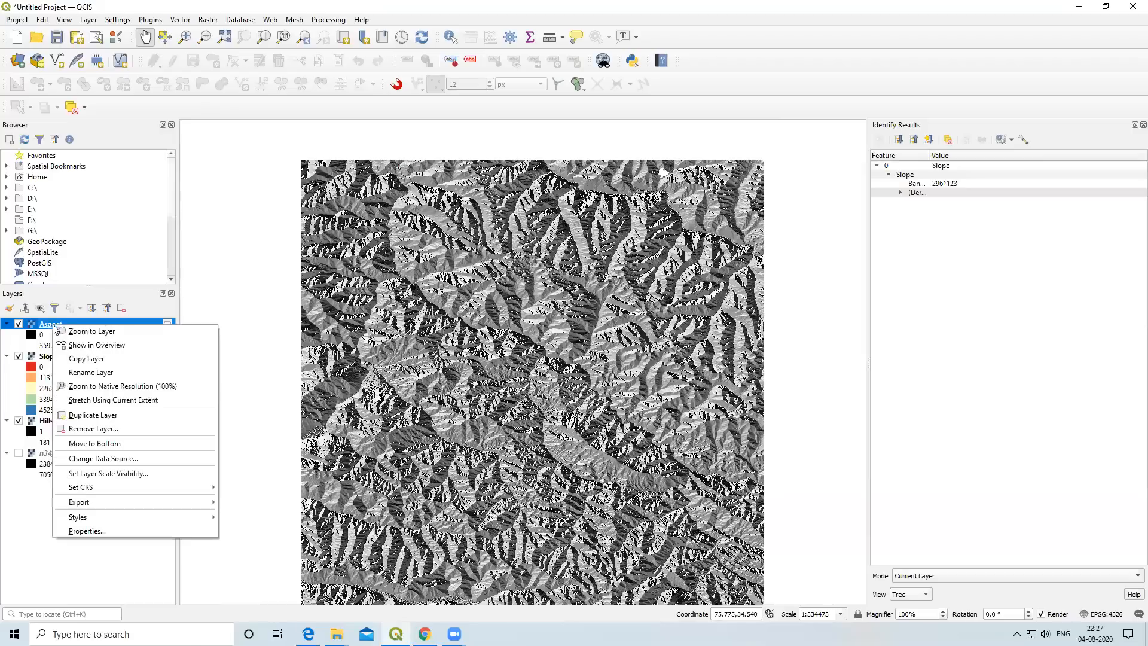
{"action": "left_click", "coordinate": [87, 531]}
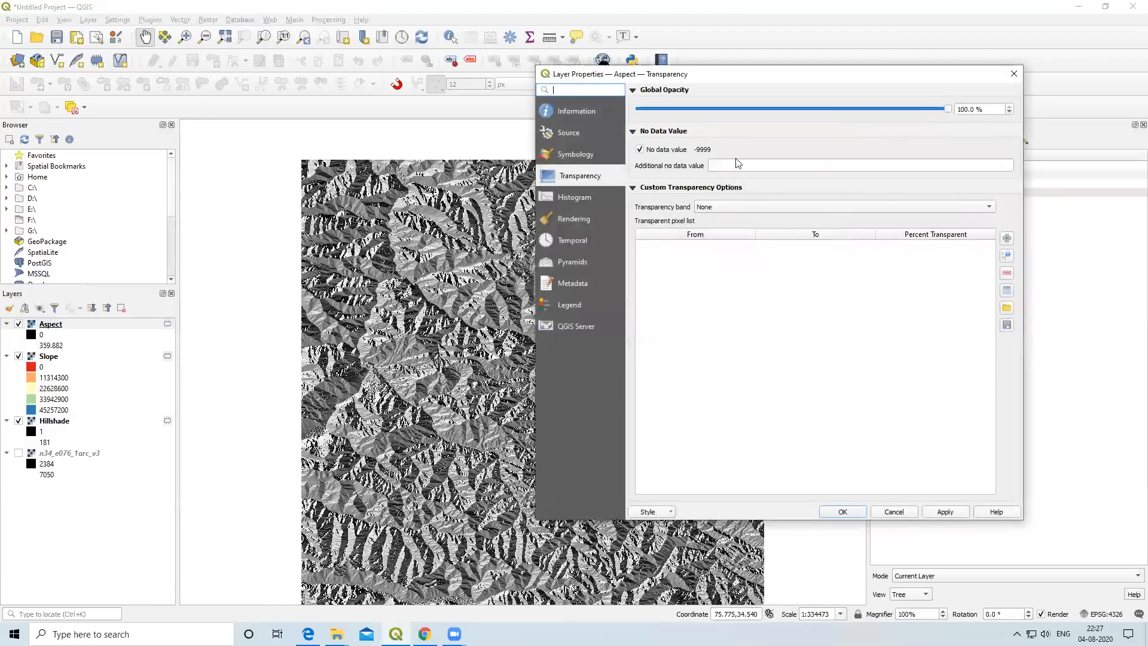
{"action": "left_click", "coordinate": [579, 156]}
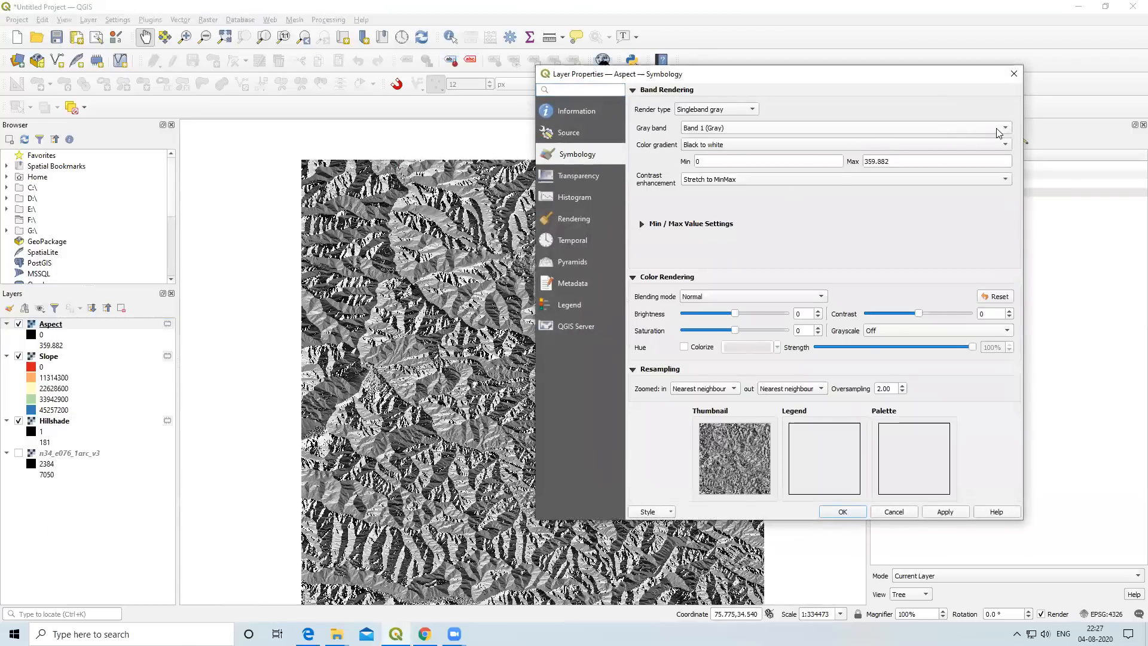
{"action": "left_click", "coordinate": [726, 111]}
{"action": "left_click", "coordinate": [735, 130]}
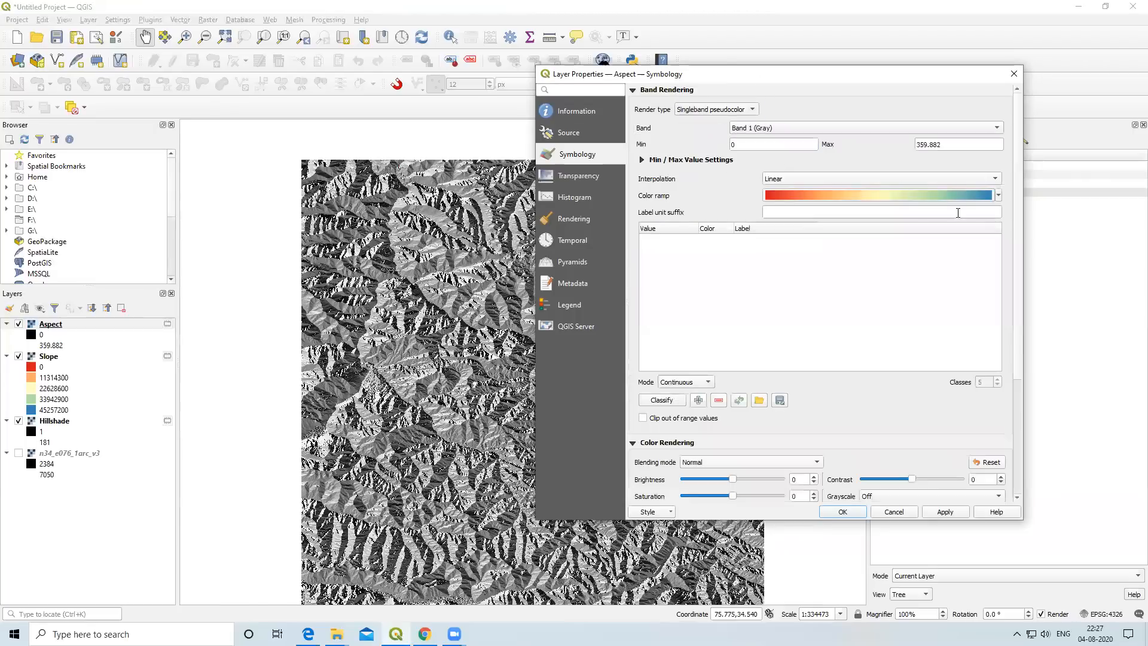
{"action": "left_click", "coordinate": [998, 197]}
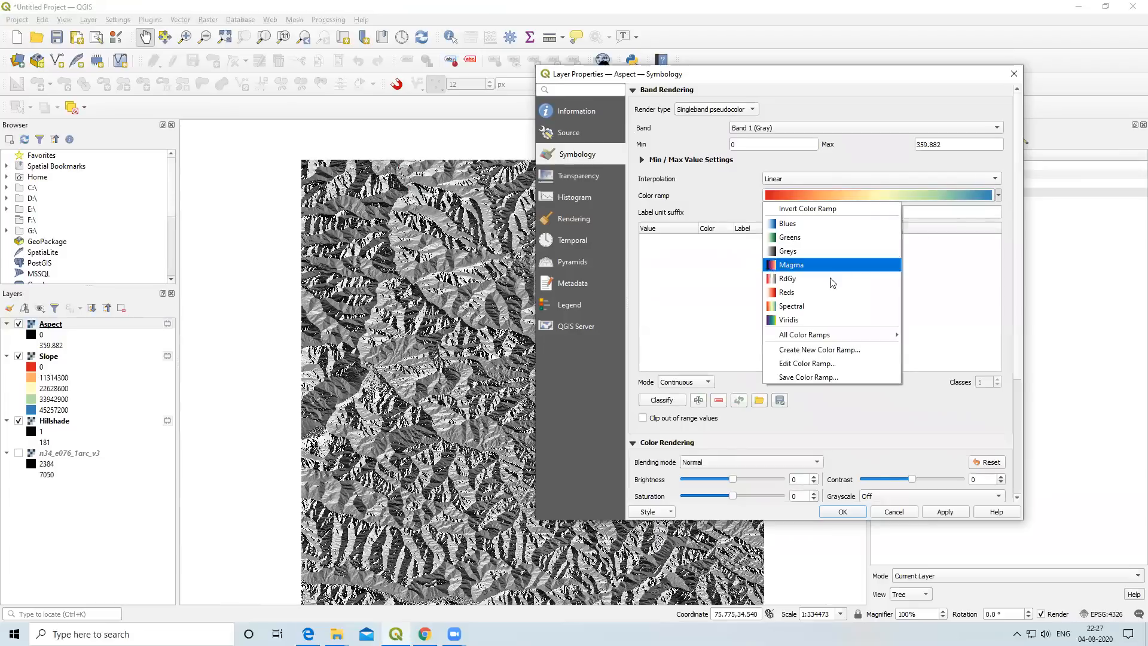
{"action": "left_click", "coordinate": [806, 308]}
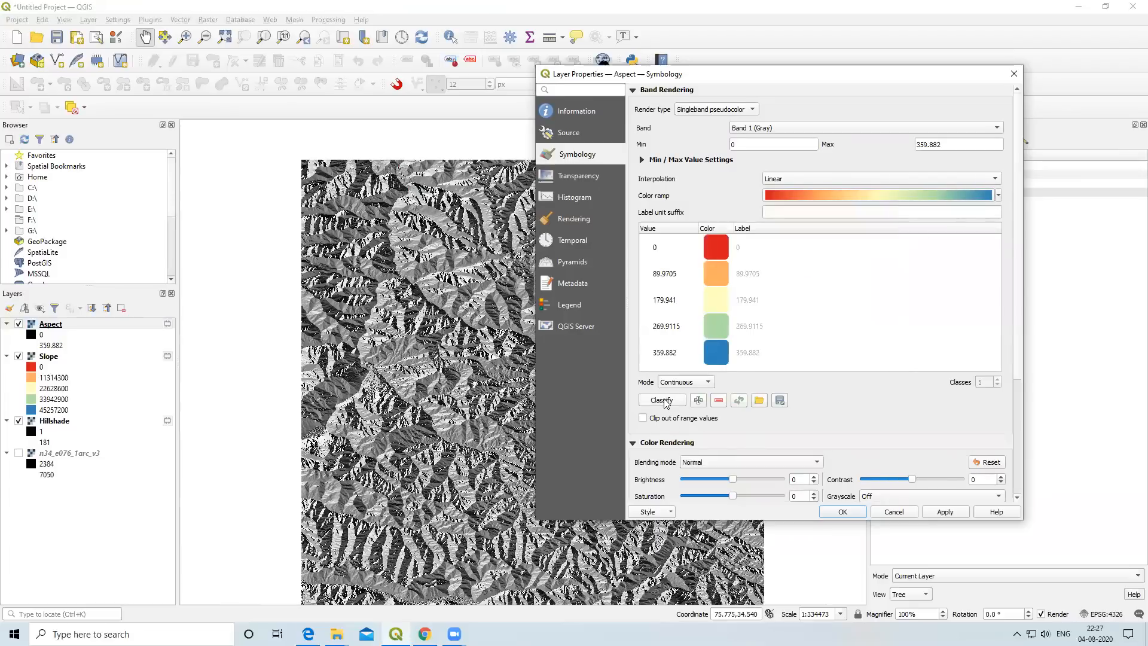
{"action": "left_click", "coordinate": [951, 514]}
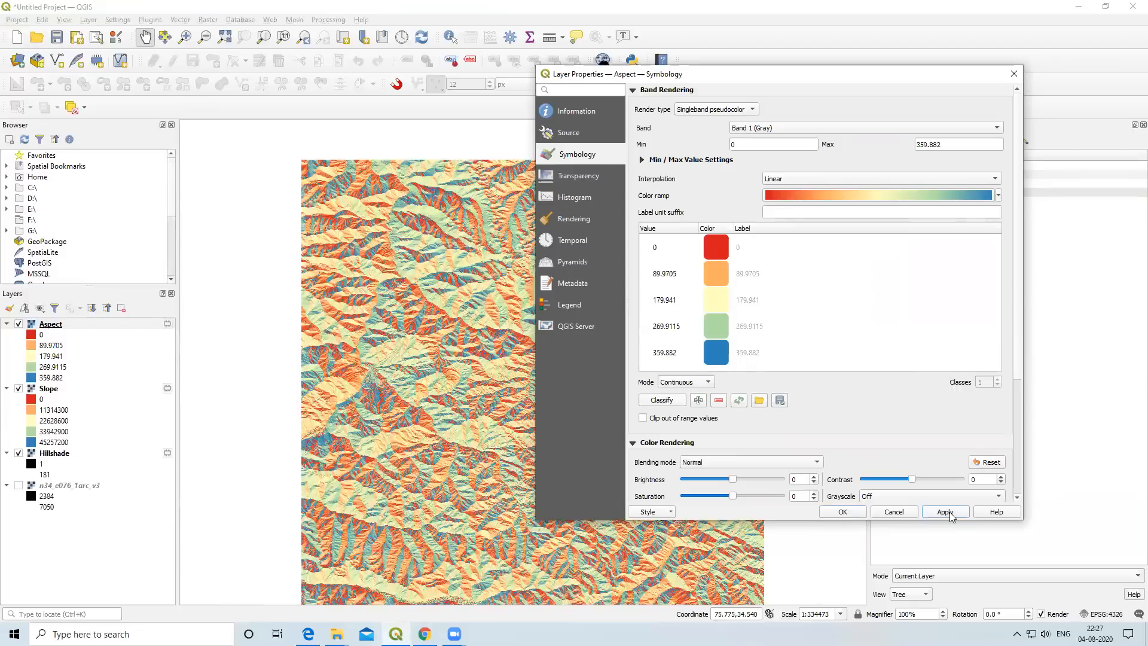
{"action": "left_click", "coordinate": [844, 513]}
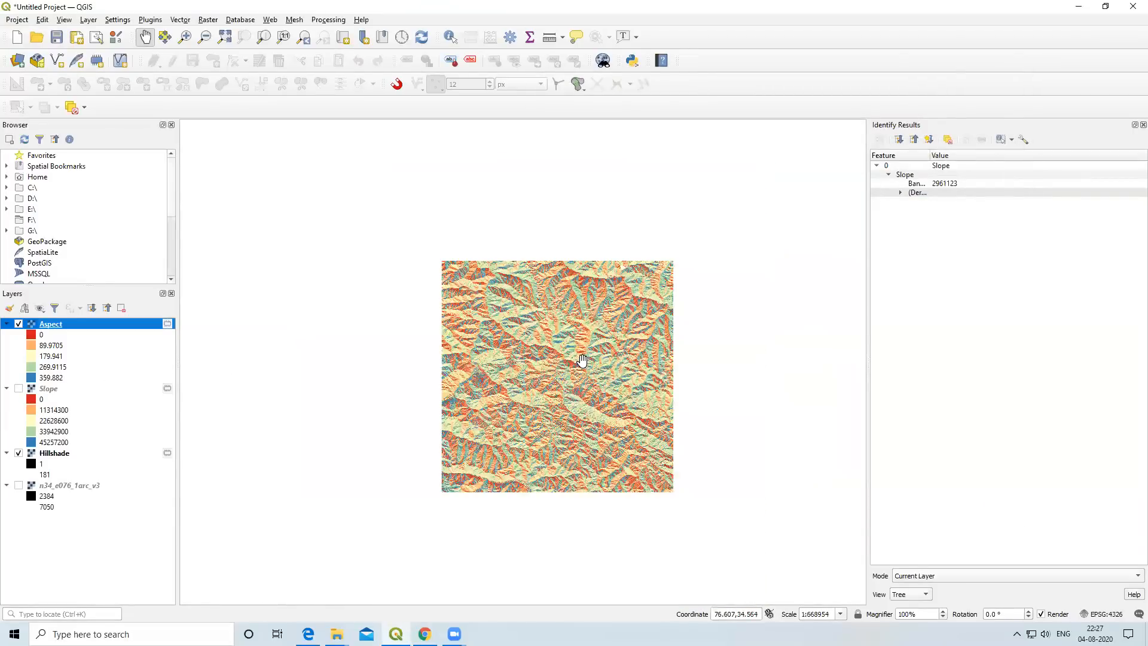
Examine the coloured aspect raster at close and wide scales, comparing the slope-facing directions on the ridges with the legend classes.
{"action": "scroll", "coordinate": [582, 360], "scroll_direction": "up", "scroll_amount": 2}
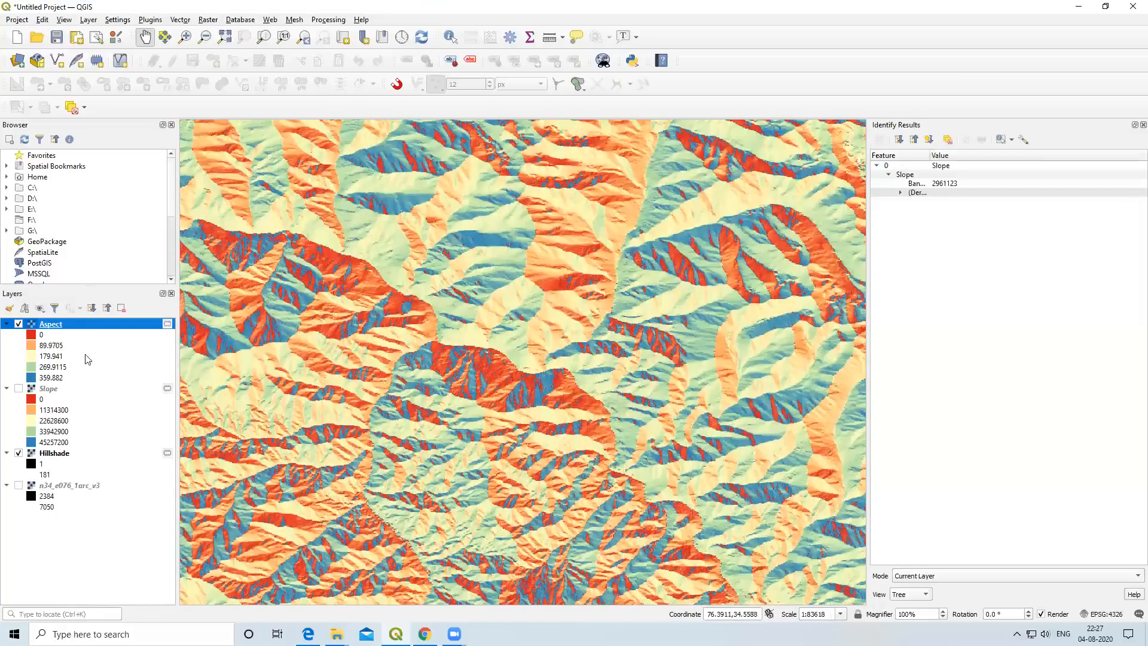
{"action": "left_click", "coordinate": [61, 337]}
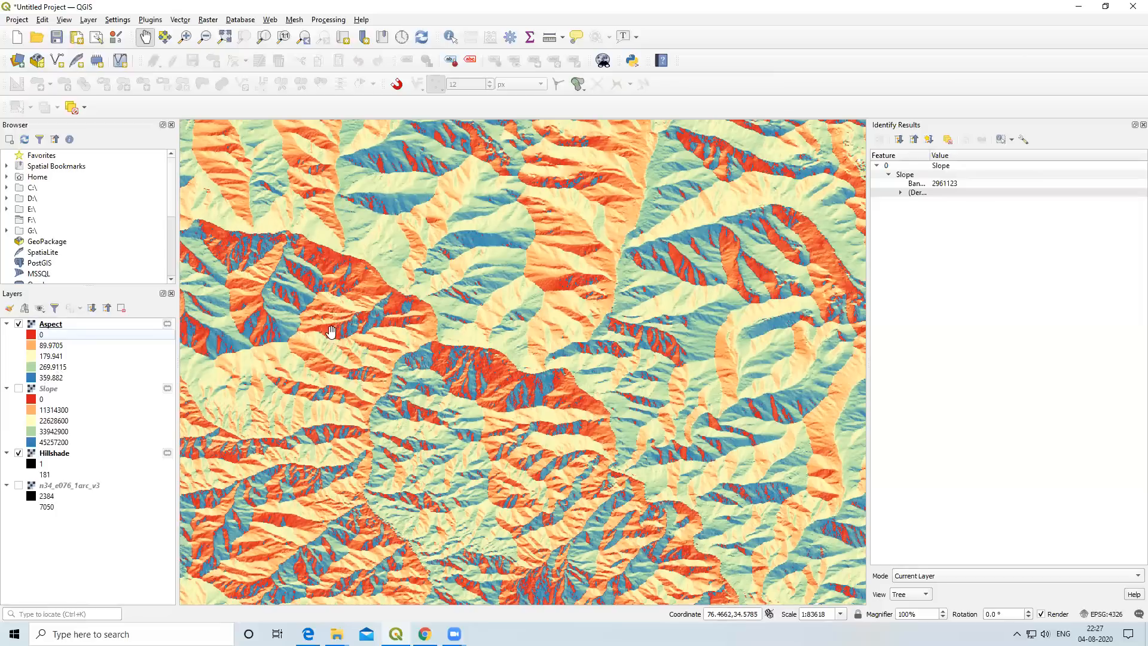
{"action": "scroll", "coordinate": [392, 326], "scroll_direction": "down", "scroll_amount": 3}
{"action": "scroll", "coordinate": [400, 326], "scroll_direction": "up", "scroll_amount": 6}
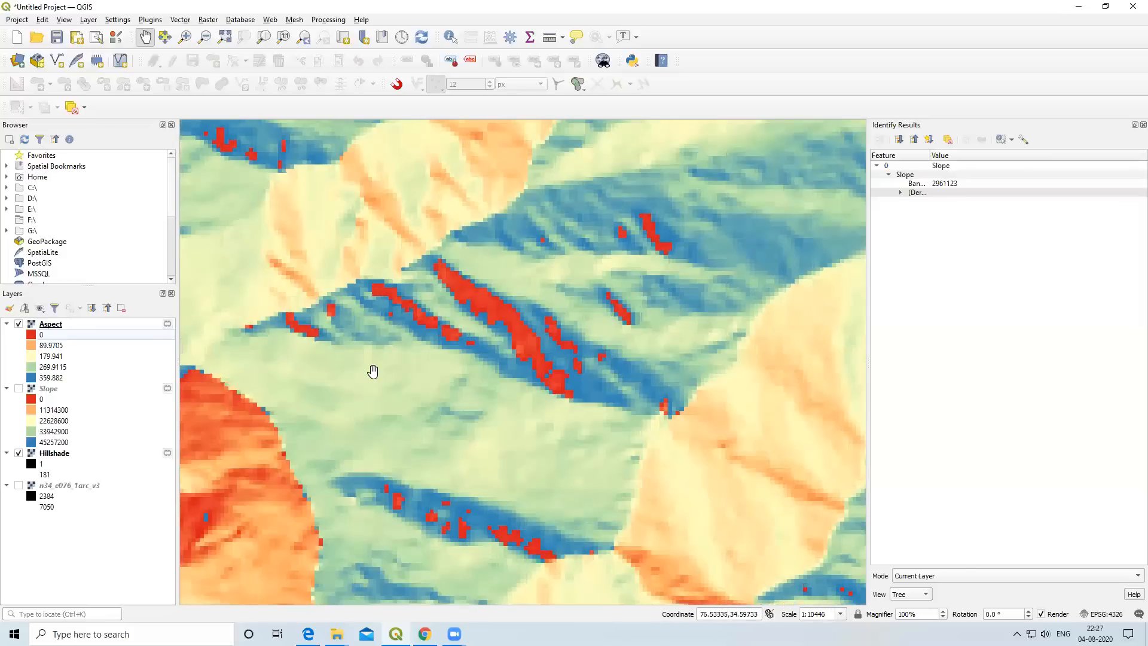
{"action": "left_click_drag", "start_coordinate": [370, 374], "coordinate": [505, 333]}
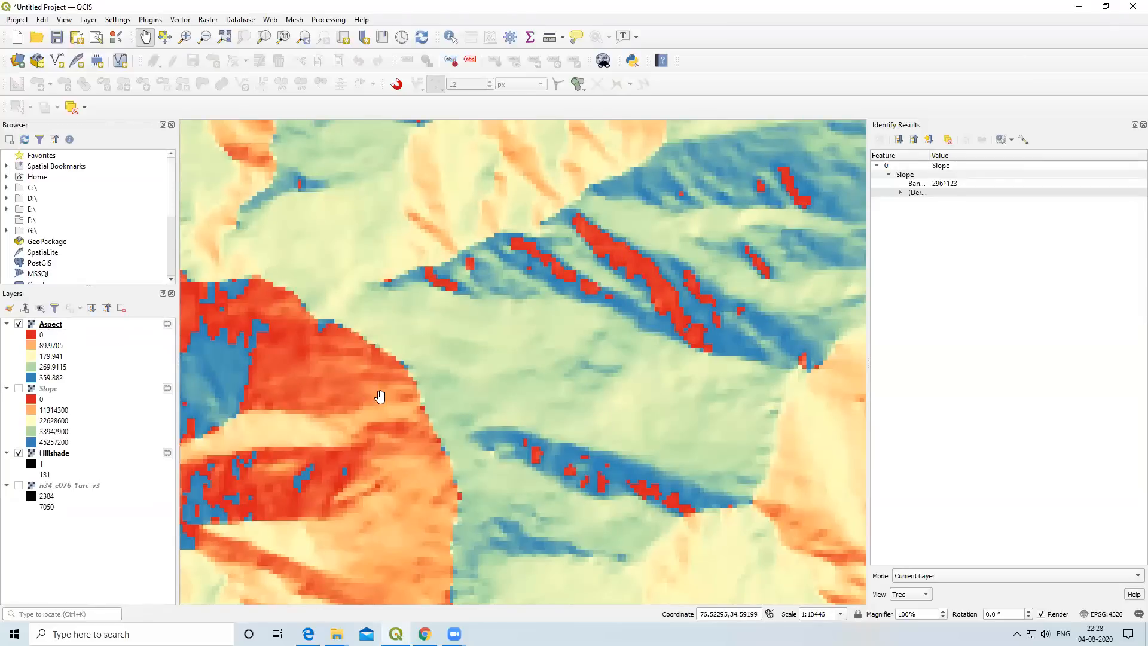
{"action": "scroll", "coordinate": [371, 397], "scroll_direction": "down", "scroll_amount": 2}
{"action": "left_click_drag", "start_coordinate": [418, 415], "coordinate": [515, 317]}
{"action": "left_click_drag", "start_coordinate": [387, 402], "coordinate": [382, 299]}
{"action": "scroll", "coordinate": [382, 299], "scroll_direction": "up", "scroll_amount": 1}
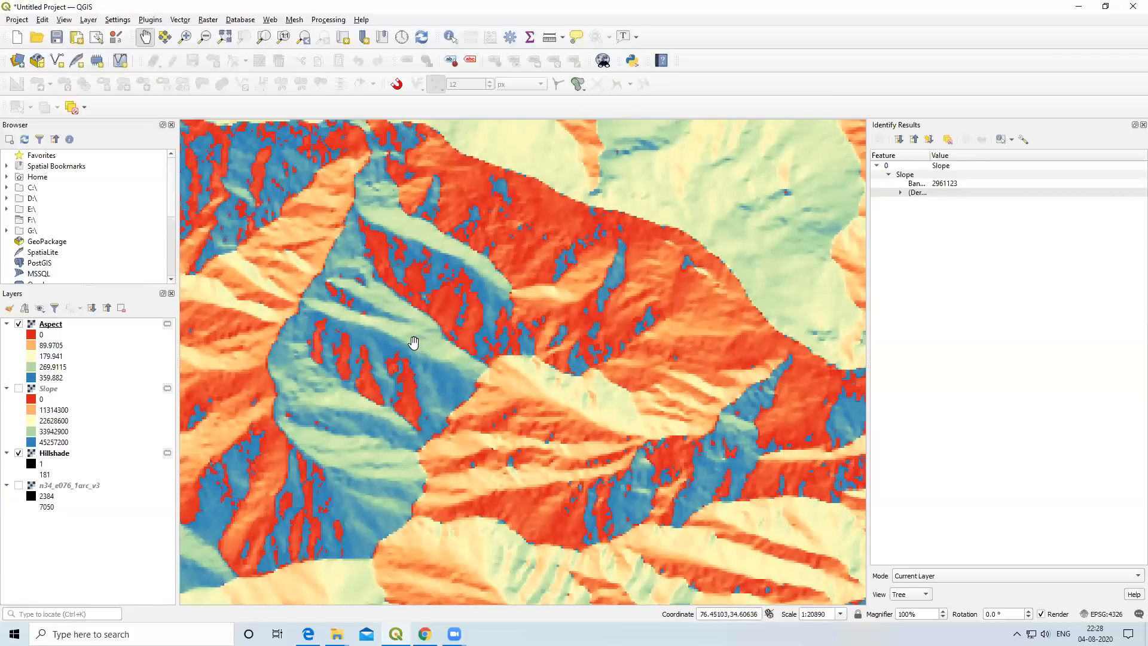
{"action": "scroll", "coordinate": [421, 325], "scroll_direction": "down", "scroll_amount": 2}
{"action": "scroll", "coordinate": [421, 325], "scroll_direction": "down", "scroll_amount": 2}
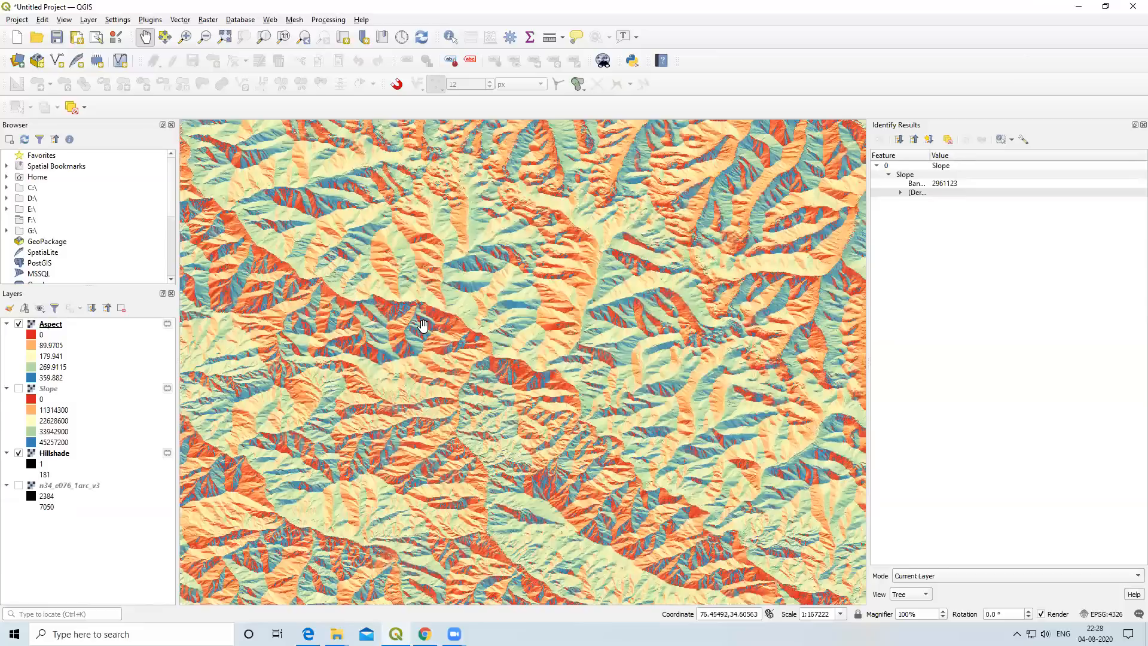
Turn on the Slope layer beneath Aspect and view the full extent of the raster.
{"action": "left_click", "coordinate": [19, 389]}
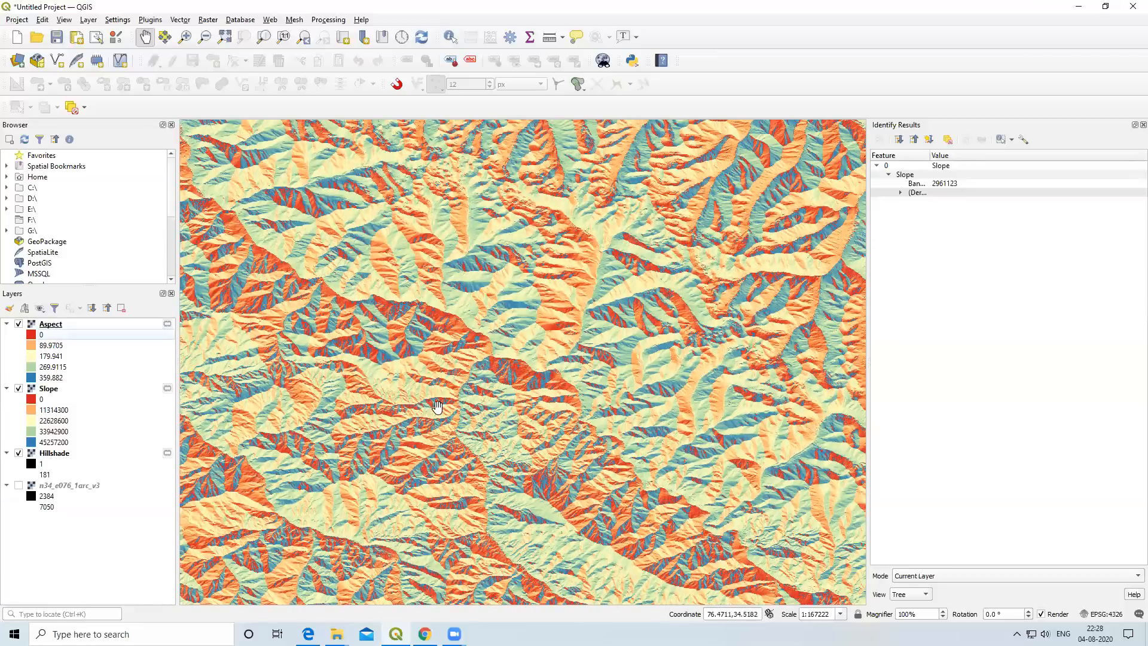
{"action": "scroll", "coordinate": [583, 308], "scroll_direction": "down", "scroll_amount": 1}
{"action": "left_click_drag", "start_coordinate": [554, 359], "coordinate": [560, 321]}
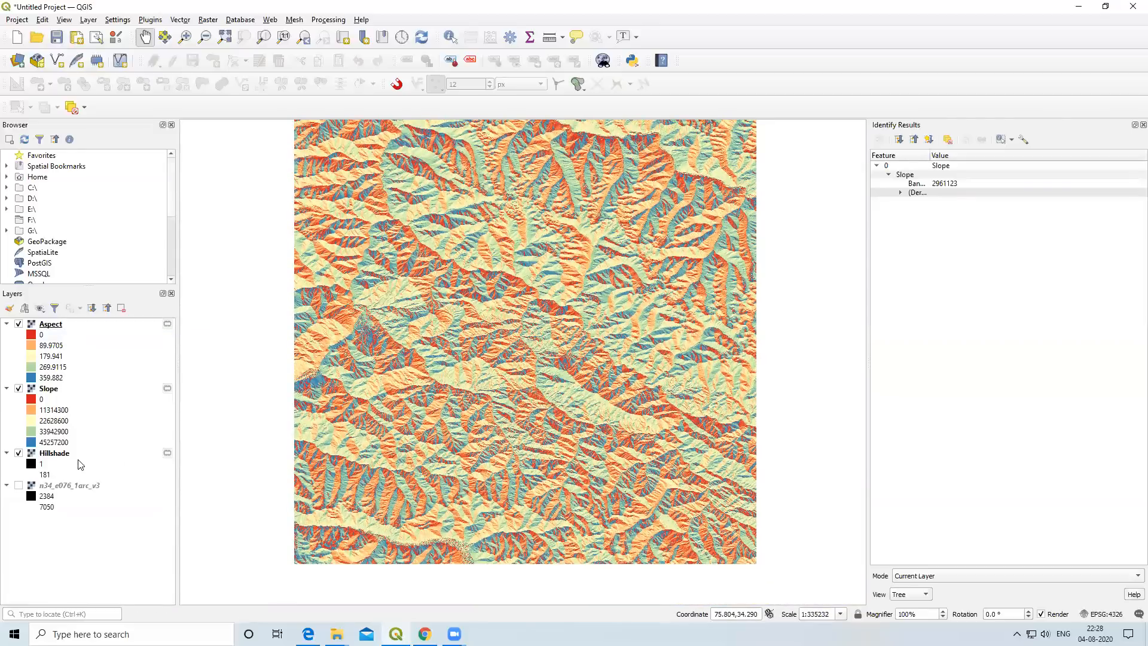
{"action": "left_click_drag", "start_coordinate": [447, 244], "coordinate": [445, 297]}
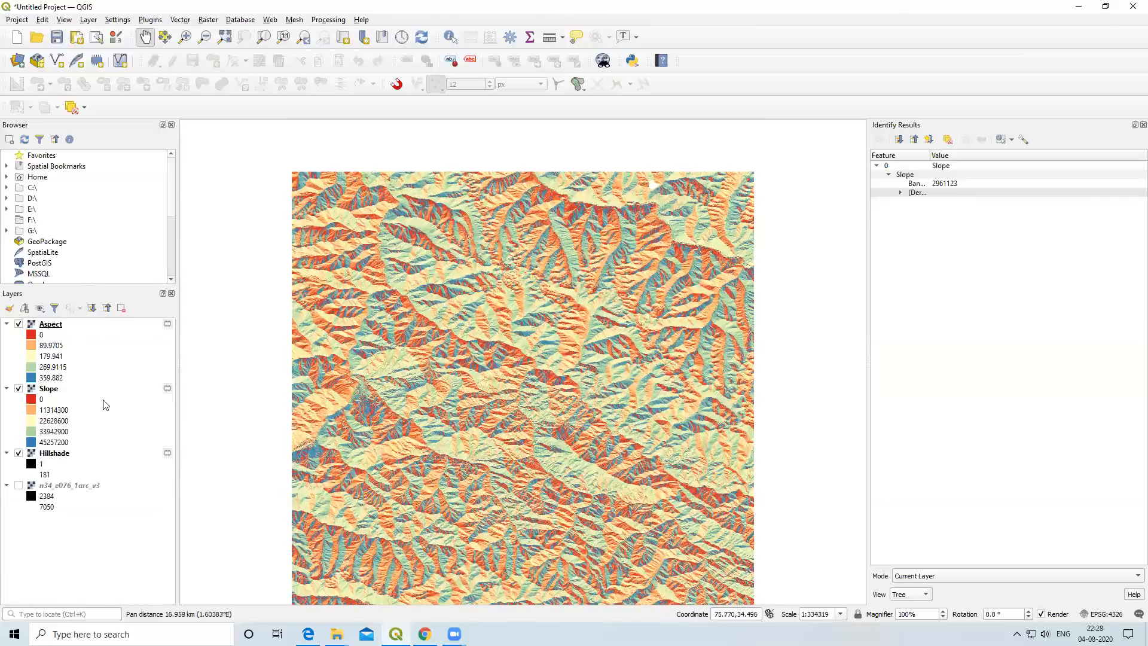
Show only the n34_e076_1arc_v3 DEM, hiding the Aspect, Slope and Hillshade layers, and centre it in the map view.
{"action": "left_click", "coordinate": [18, 485]}
{"action": "left_click", "coordinate": [19, 453]}
{"action": "left_click", "coordinate": [18, 388]}
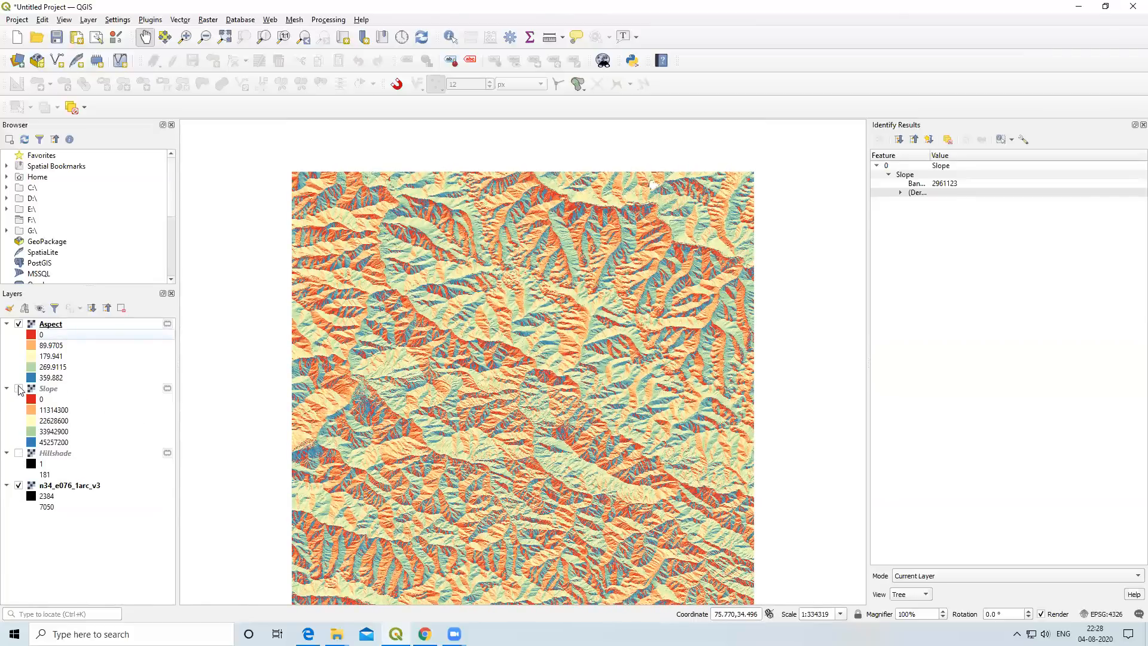
{"action": "left_click", "coordinate": [19, 324]}
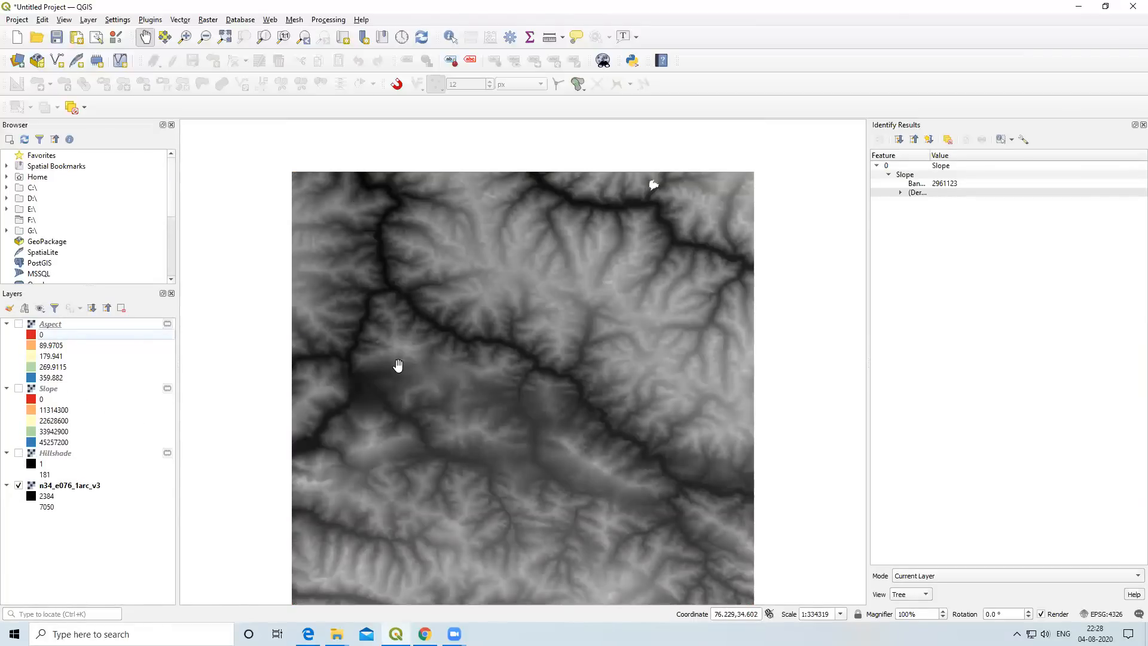
{"action": "left_click_drag", "start_coordinate": [397, 366], "coordinate": [373, 326]}
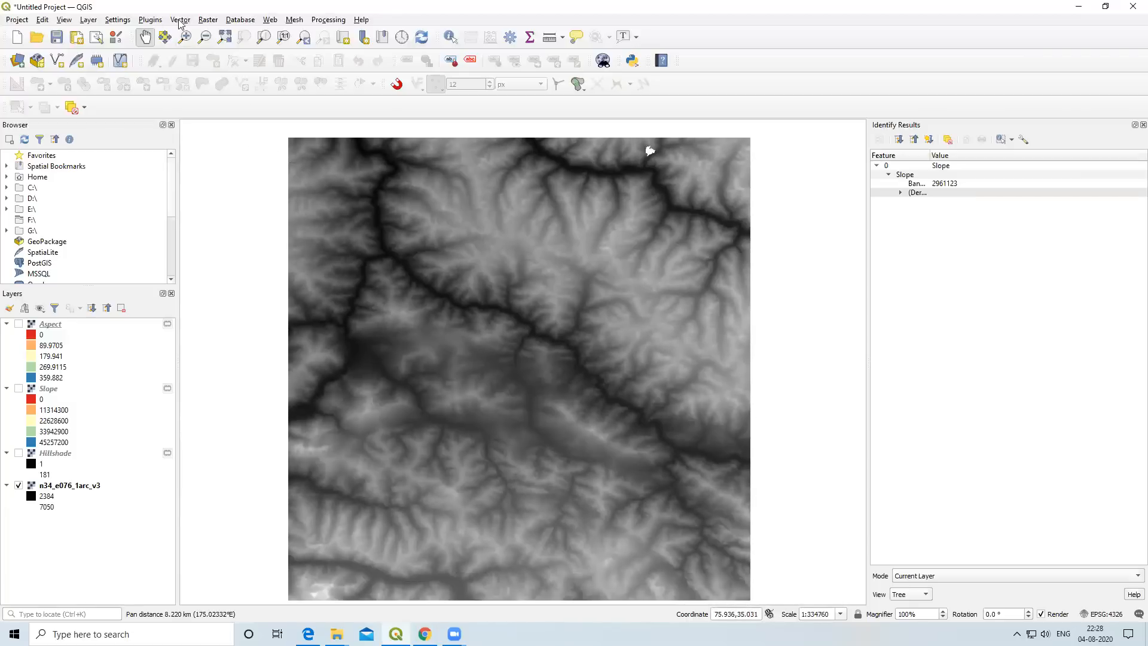
Generate contour lines from band 1 of the n34_e076_1arc_v3 DEM at an interval of 500, with ELEV attribute and temporary output.
{"action": "left_click", "coordinate": [206, 22]}
{"action": "mouse_move", "coordinate": [253, 120]}
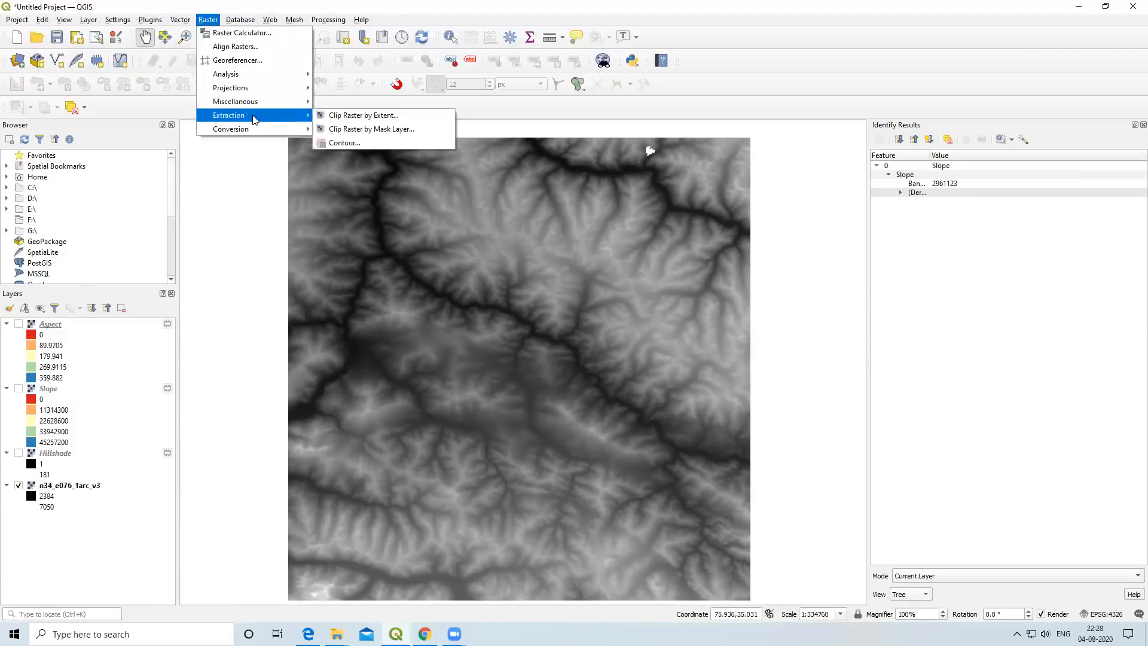
{"action": "left_click", "coordinate": [355, 146]}
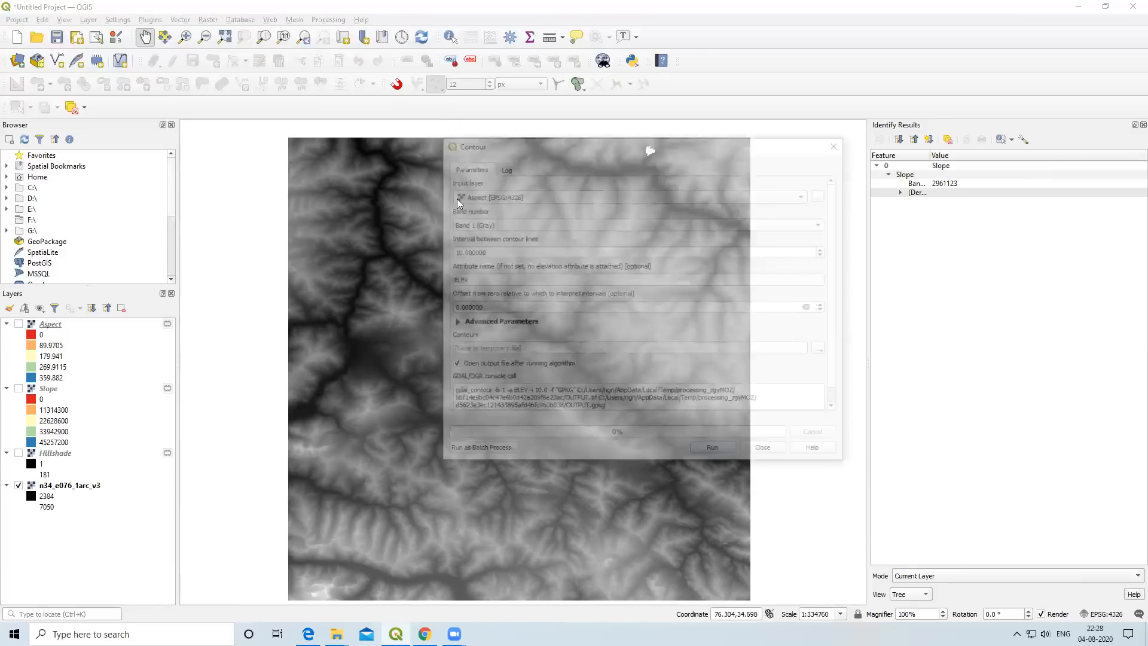
{"action": "left_click", "coordinate": [472, 196]}
{"action": "left_click", "coordinate": [496, 219]}
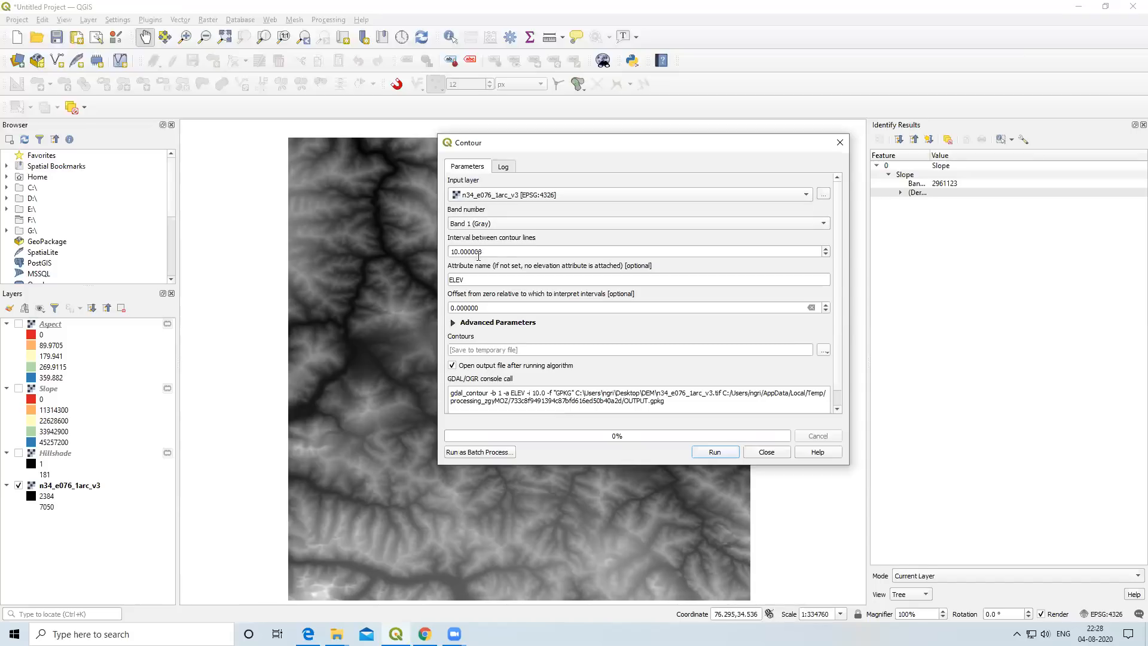
{"action": "left_click_drag", "start_coordinate": [508, 248], "coordinate": [418, 249]}
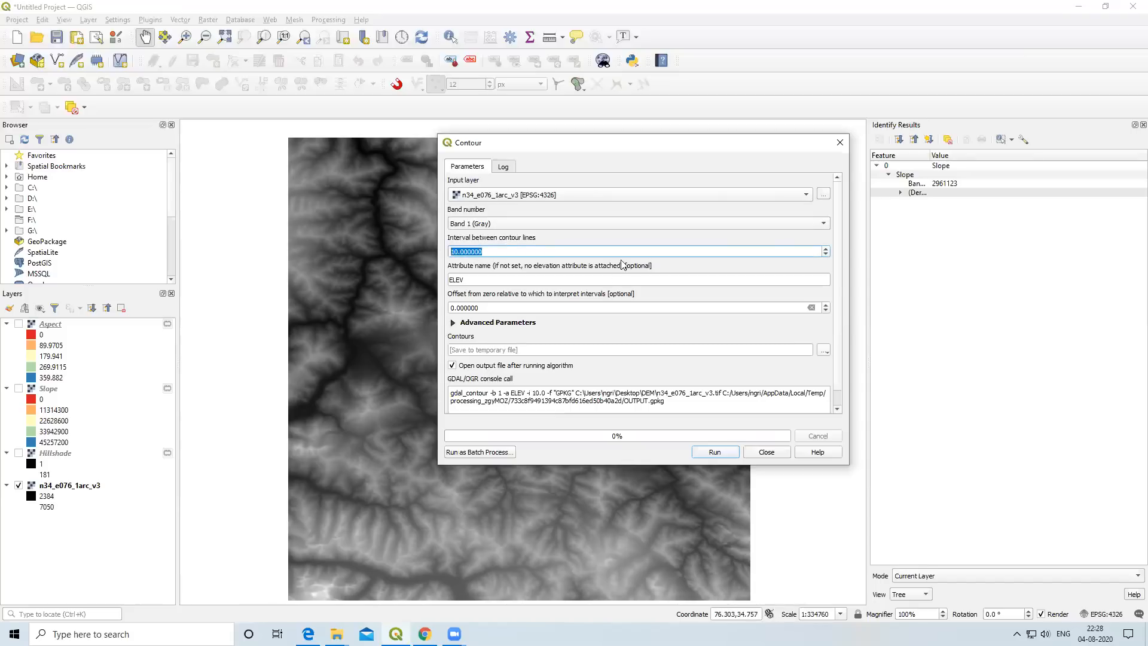
{"action": "type", "text": "500"}
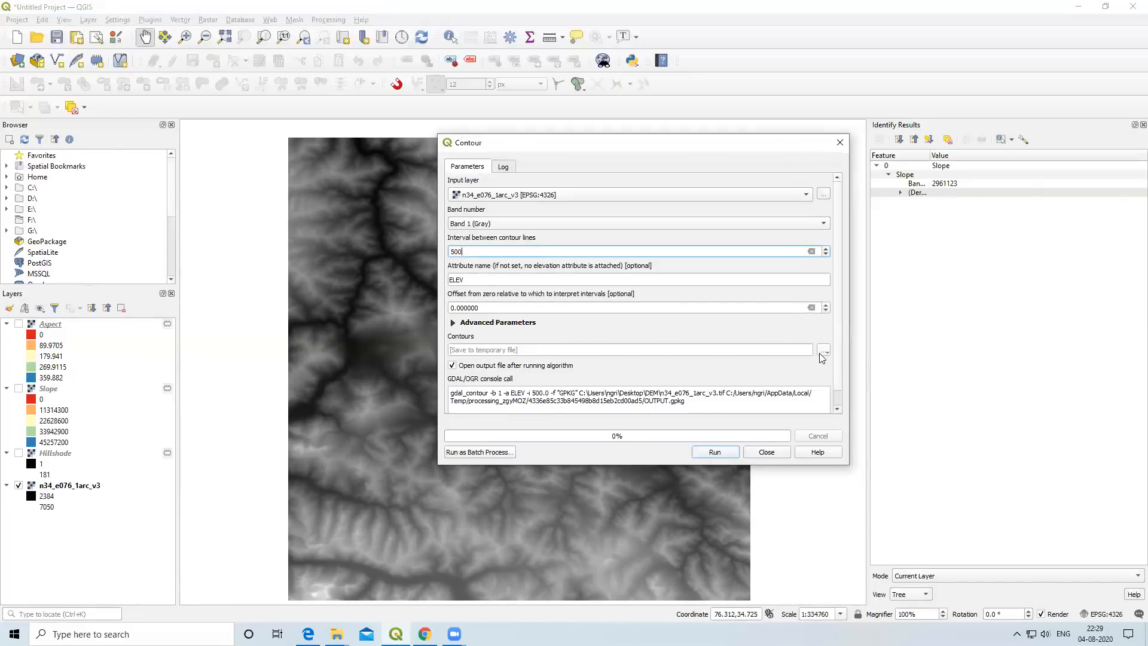
{"action": "left_click", "coordinate": [748, 396]}
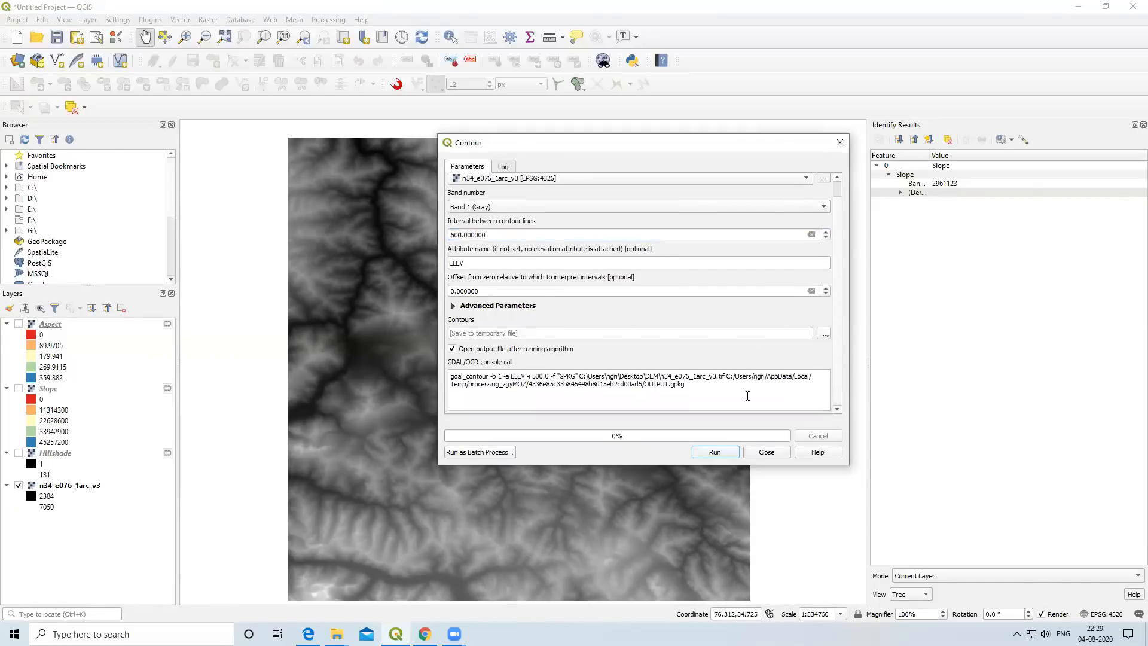
{"action": "left_click", "coordinate": [716, 453]}
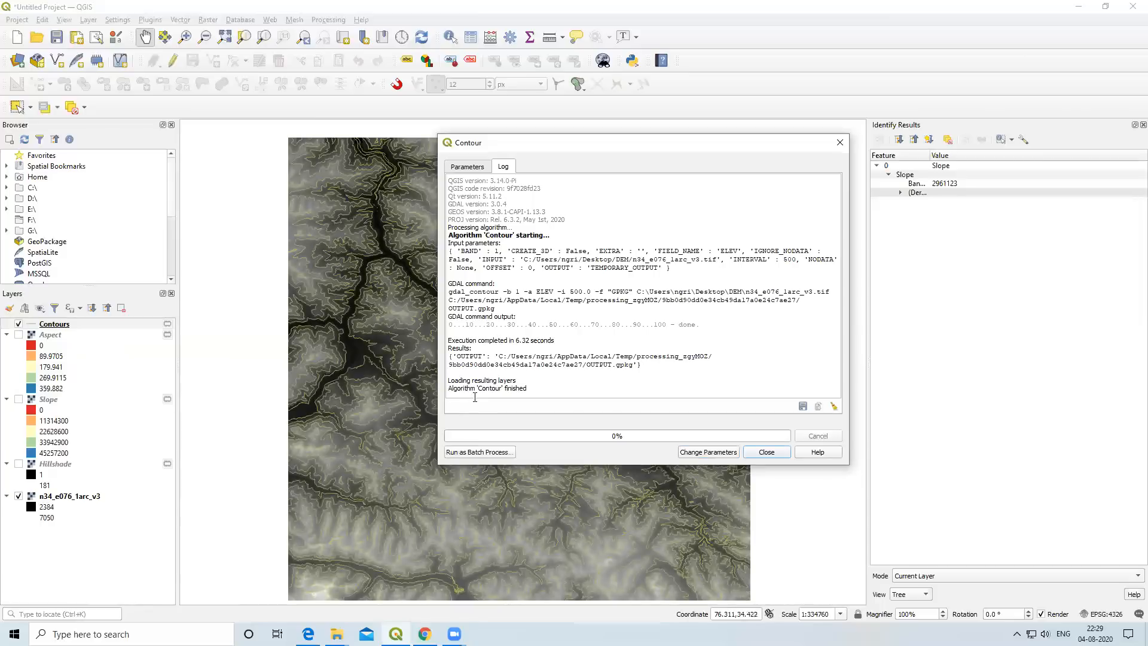
{"action": "left_click", "coordinate": [766, 452]}
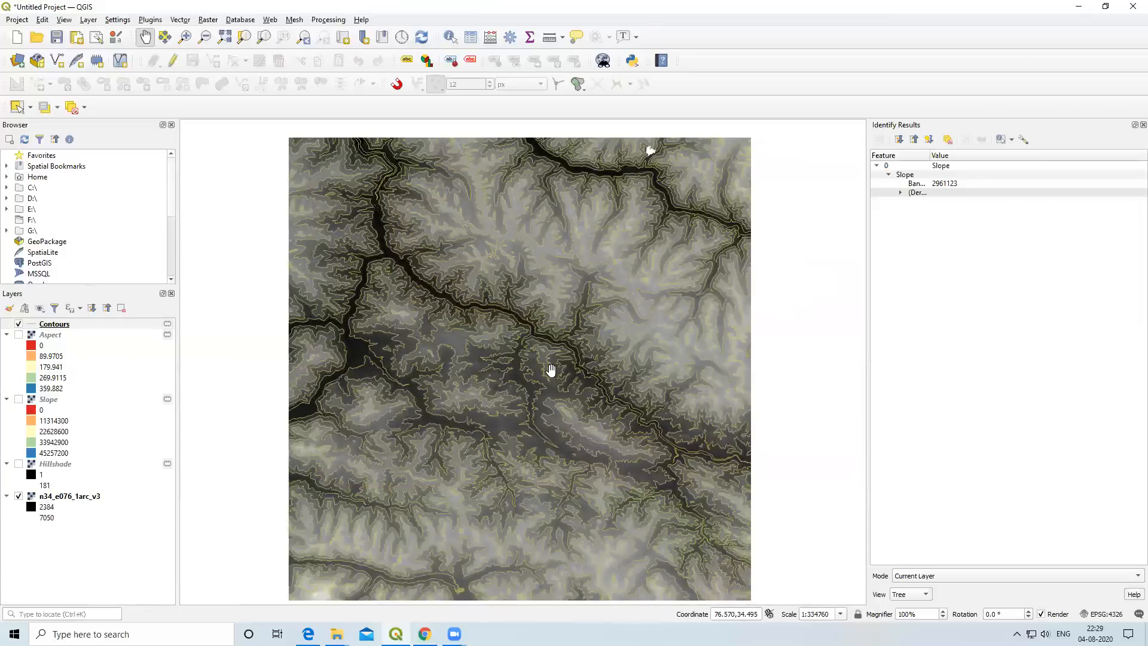
Inspect the contour lines over the DEM and bring up the available actions for the Contours layer.
{"action": "scroll", "coordinate": [547, 371], "scroll_direction": "up", "scroll_amount": 1}
{"action": "scroll", "coordinate": [523, 342], "scroll_direction": "down", "scroll_amount": 1}
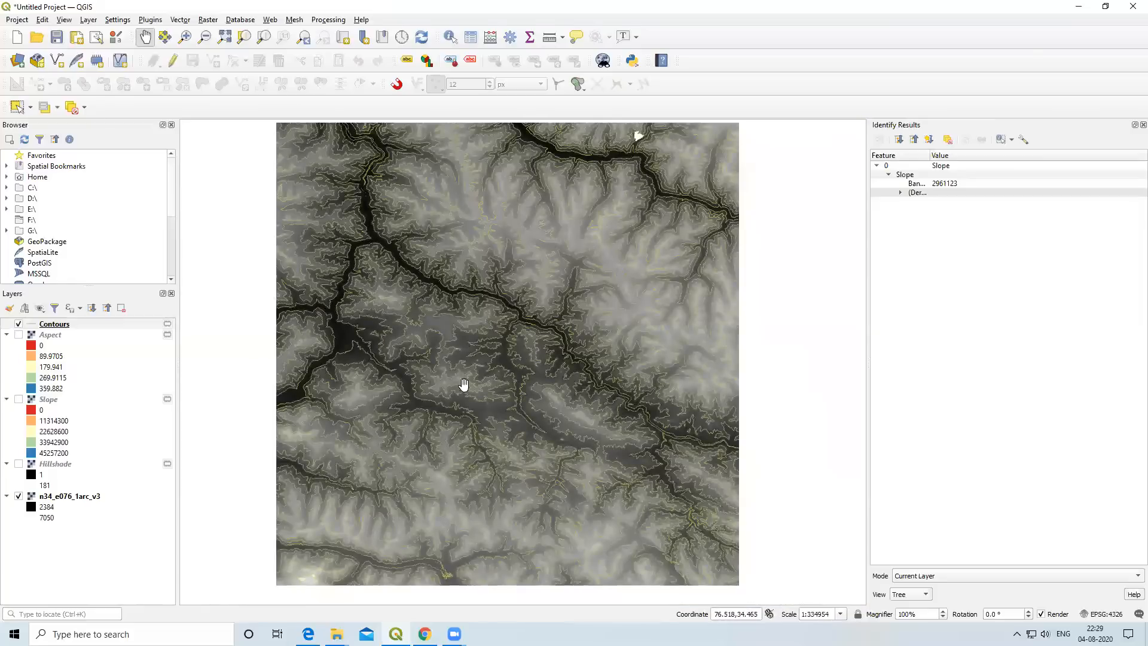
{"action": "right_click", "coordinate": [54, 326]}
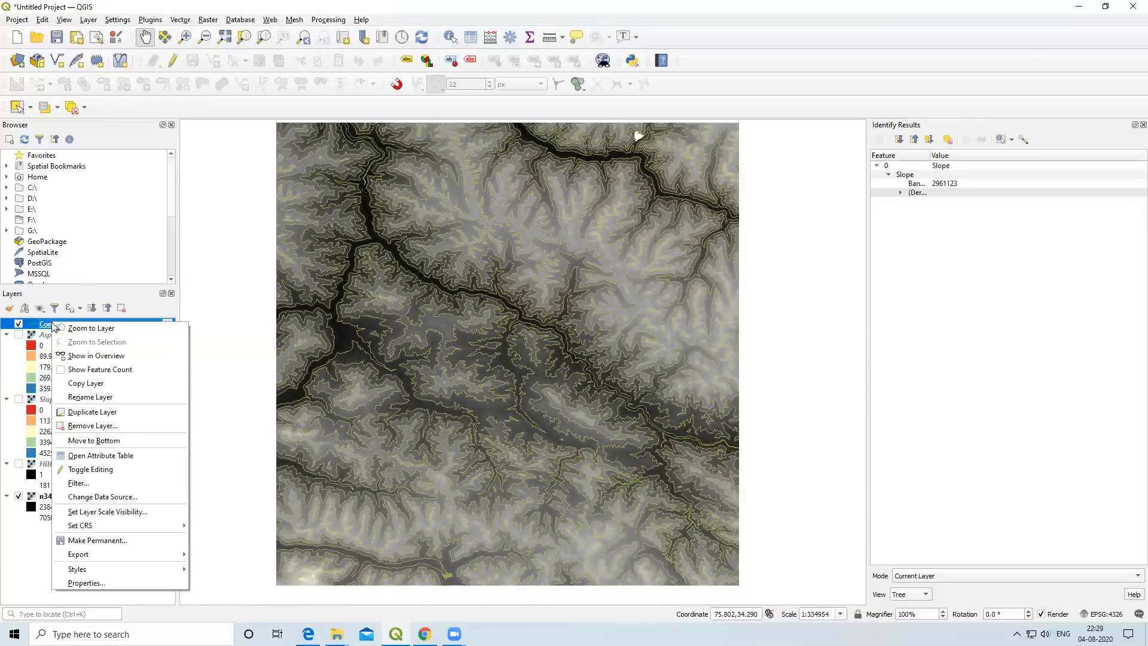
Set the Contours layer's symbology to Categorized on the ELEV field with random colors and classify its values.
{"action": "left_click", "coordinate": [124, 580]}
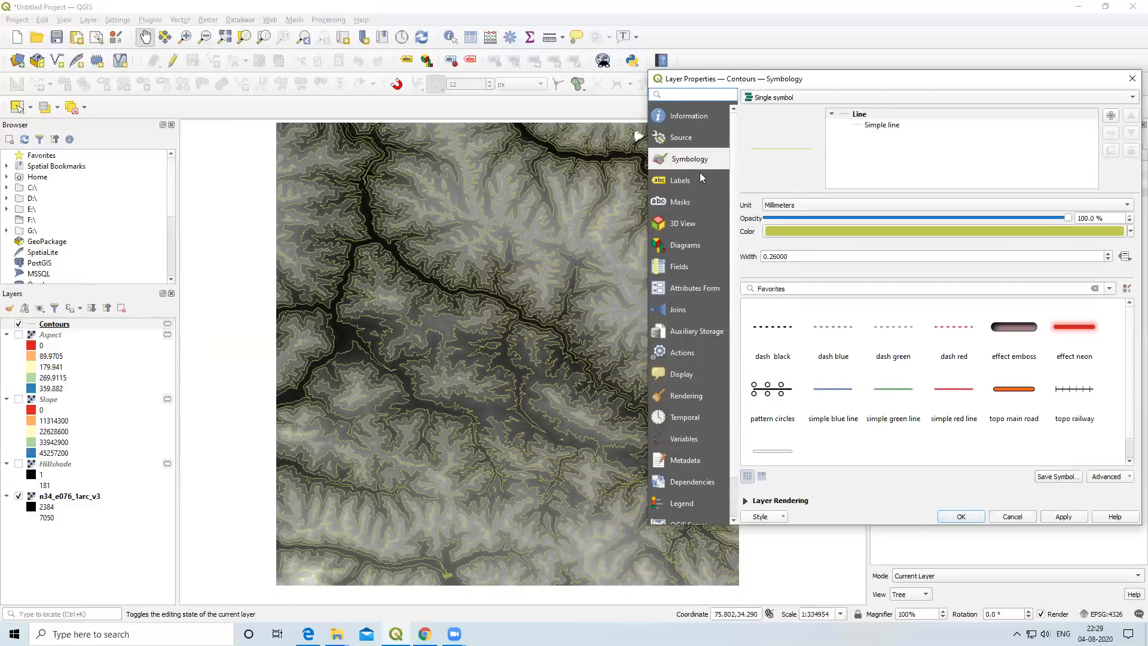
{"action": "left_click", "coordinate": [788, 99]}
{"action": "left_click", "coordinate": [789, 109]}
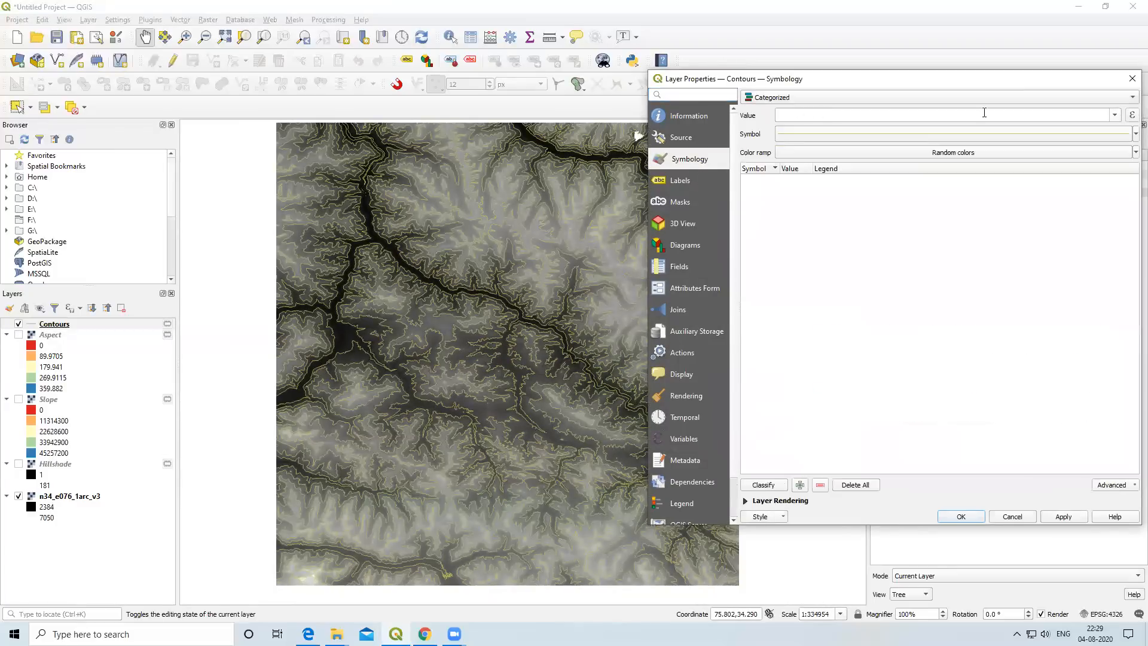
{"action": "left_click", "coordinate": [1116, 116]}
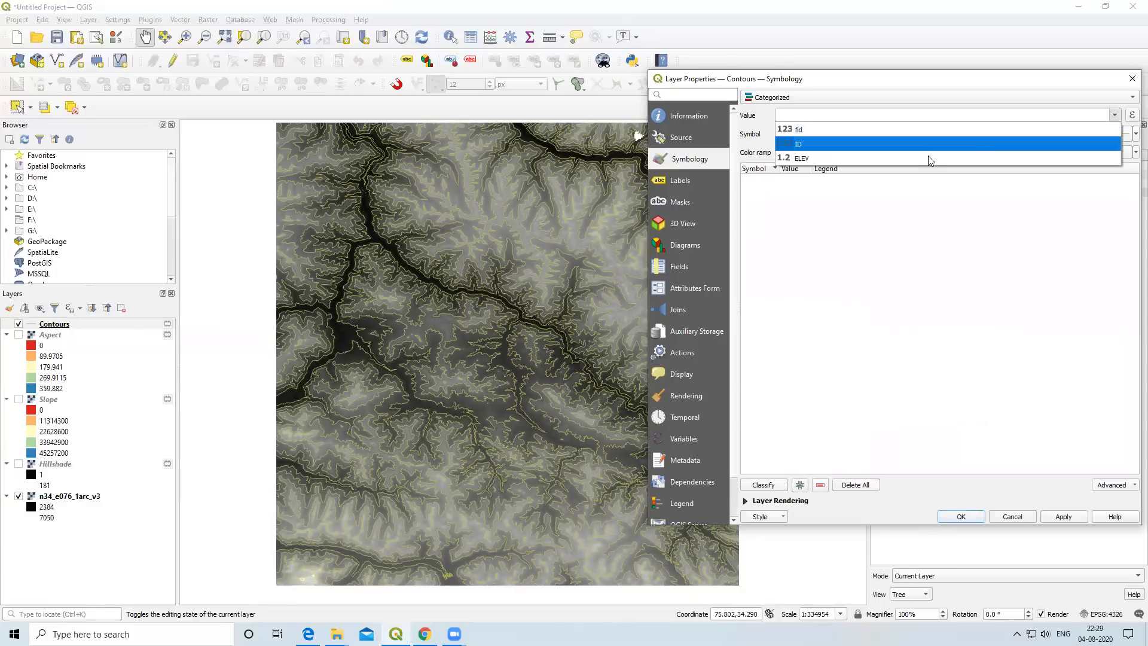
{"action": "left_click", "coordinate": [858, 158]}
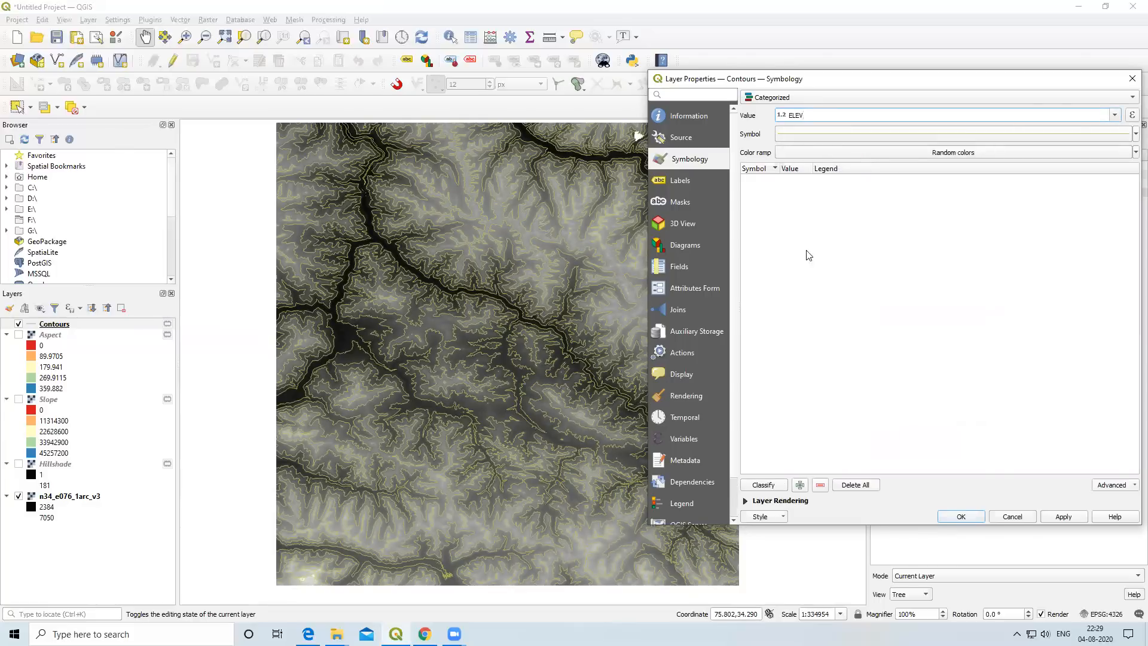
{"action": "left_click", "coordinate": [773, 485]}
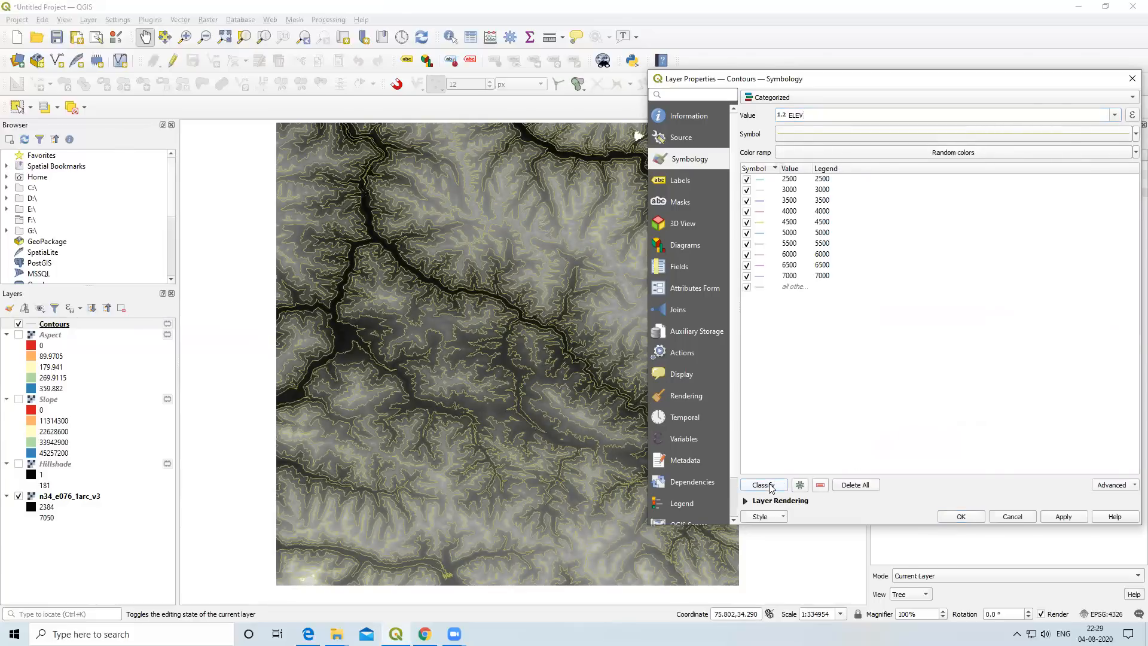
Remove the class for all other values from the Contours categories and apply the symbology.
{"action": "left_click", "coordinate": [792, 290]}
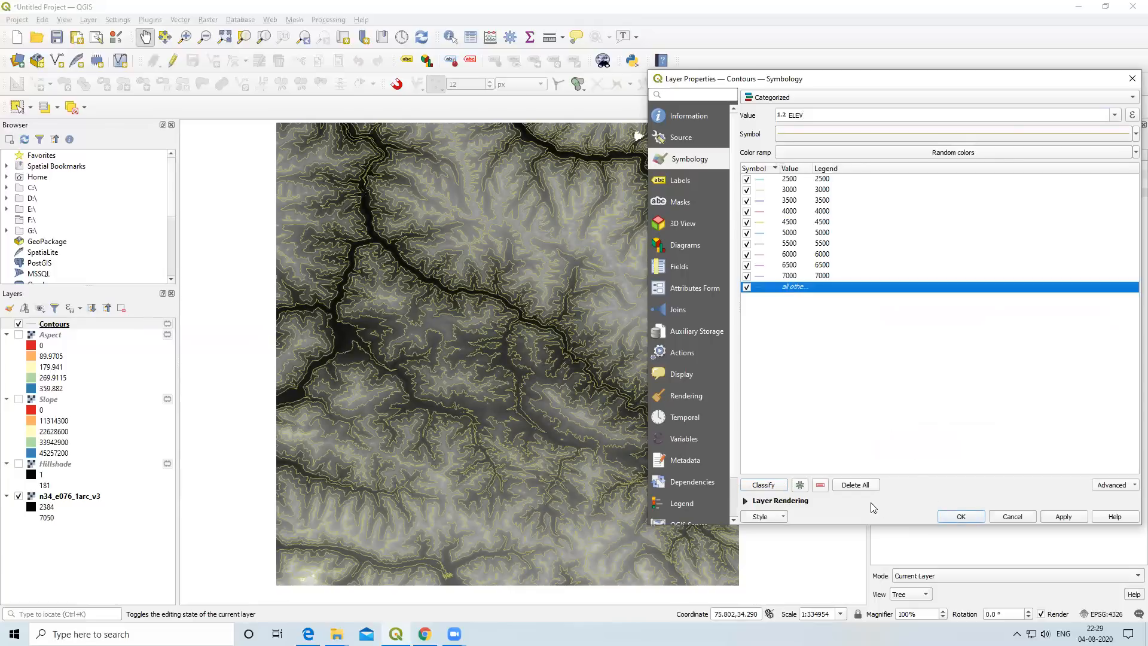
{"action": "left_click", "coordinate": [821, 486]}
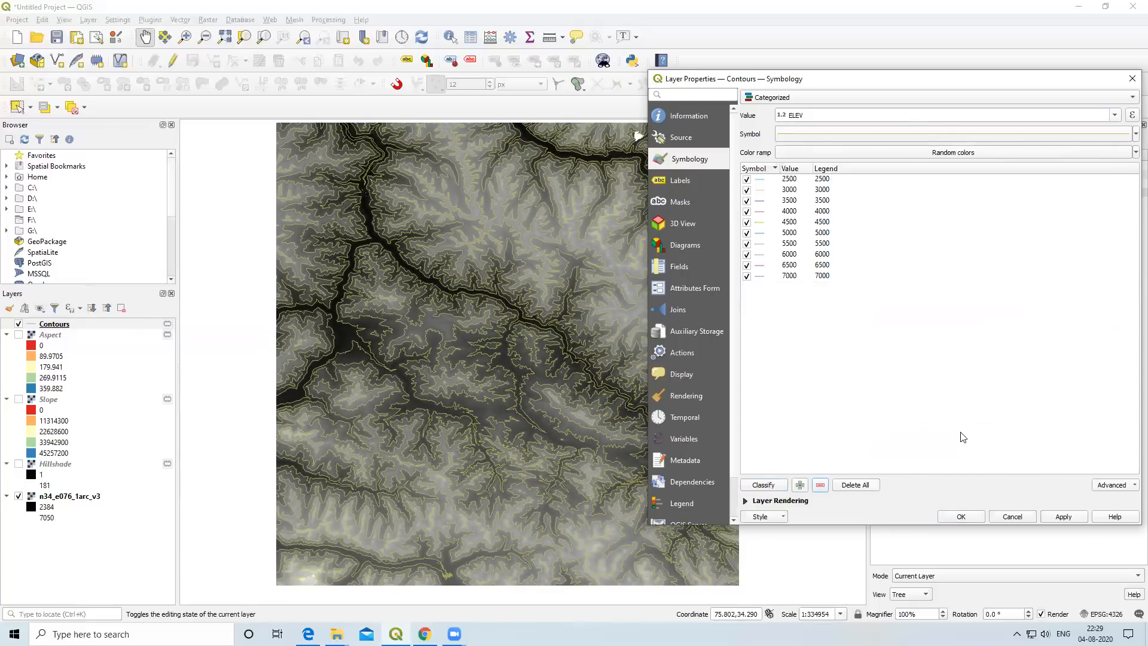
{"action": "left_click", "coordinate": [1064, 516]}
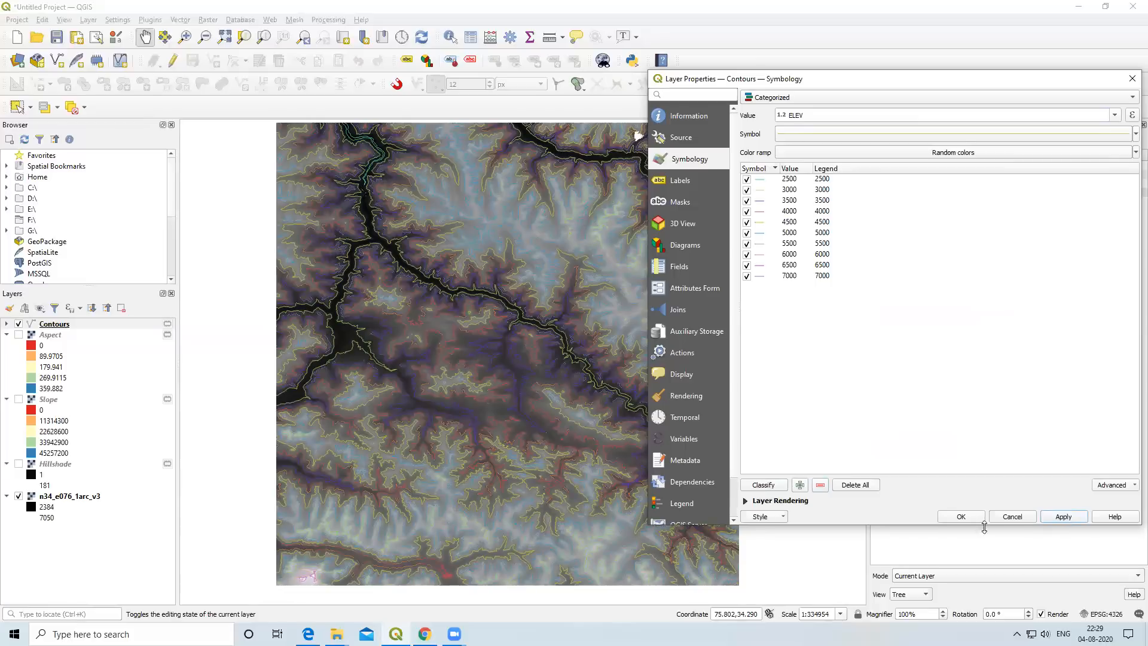
Turn on single labels for the Contours layer using the ELEV field and accept the layer properties.
{"action": "left_click", "coordinate": [690, 182]}
{"action": "left_click", "coordinate": [802, 99]}
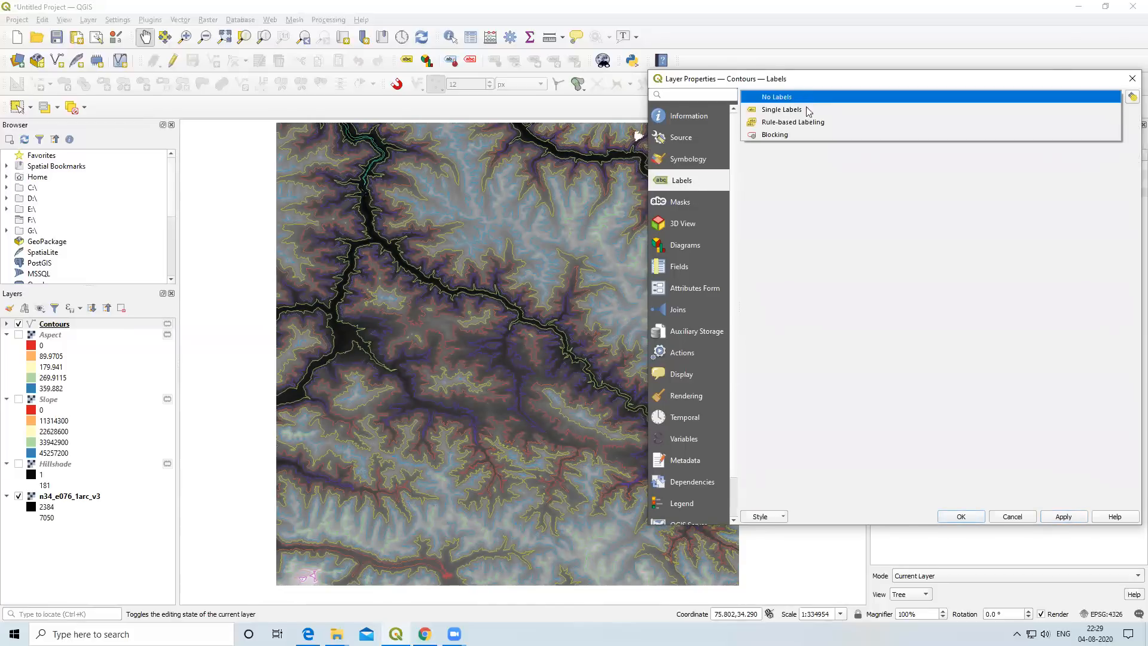
{"action": "left_click", "coordinate": [805, 111]}
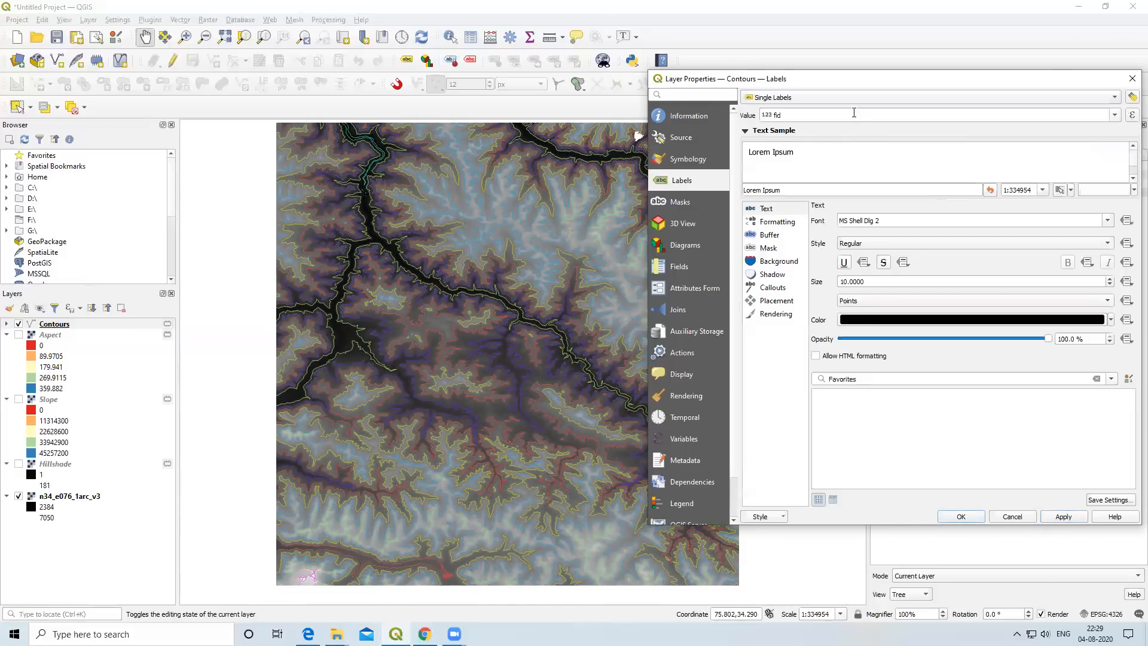
{"action": "left_click", "coordinate": [1116, 117]}
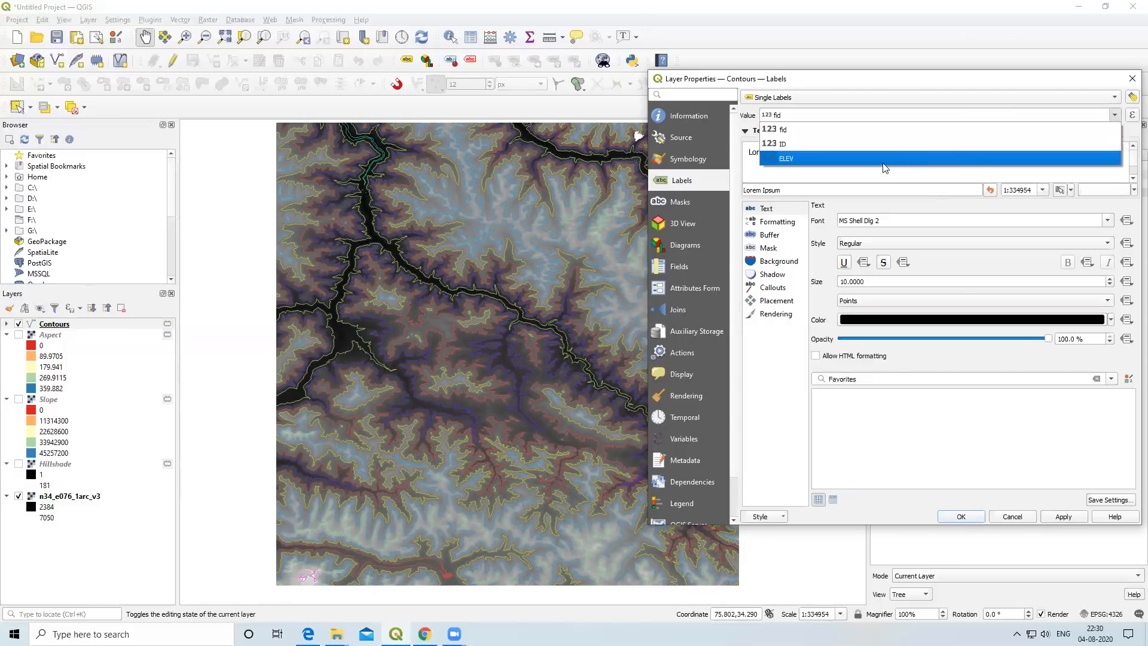
{"action": "left_click", "coordinate": [817, 160]}
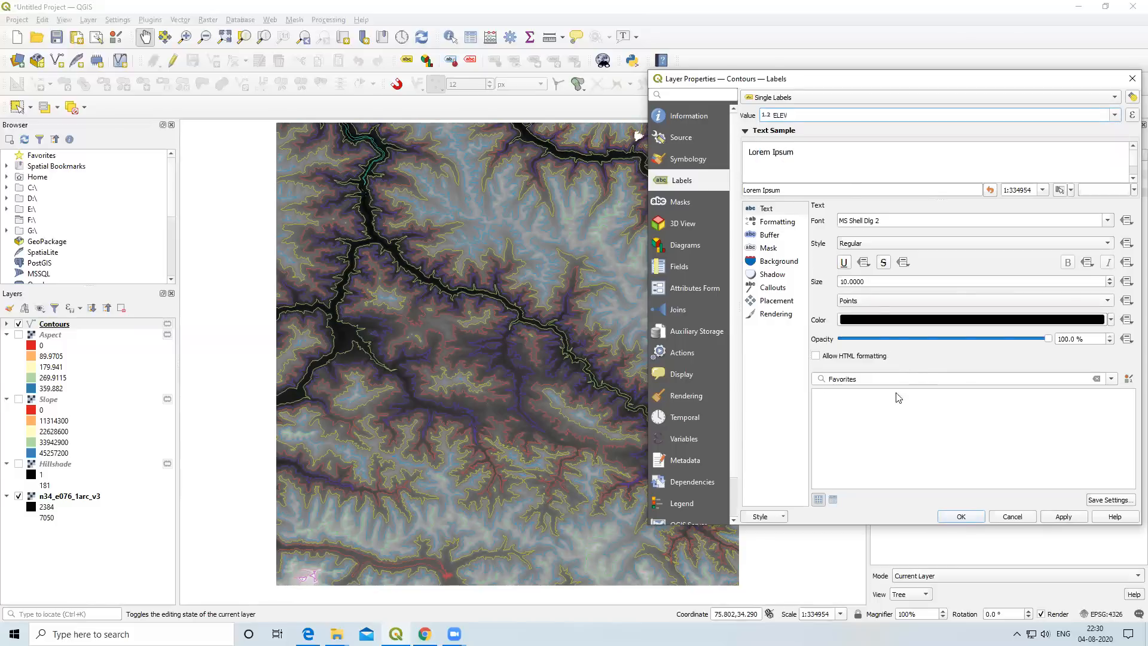
{"action": "left_click", "coordinate": [1059, 518]}
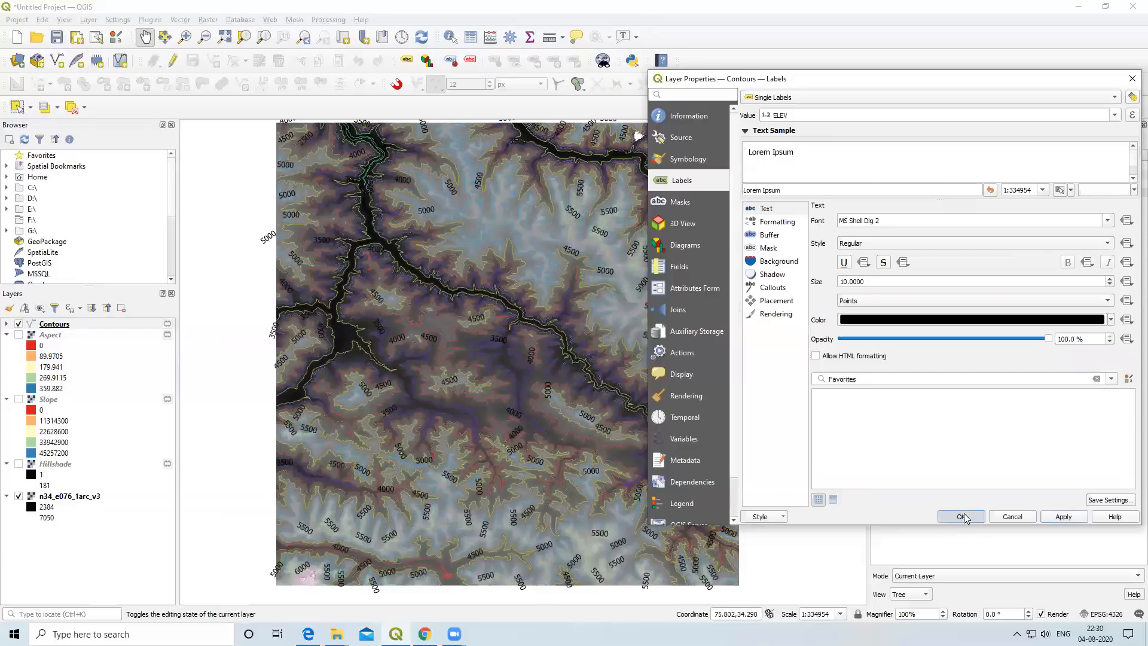
{"action": "left_click", "coordinate": [961, 517]}
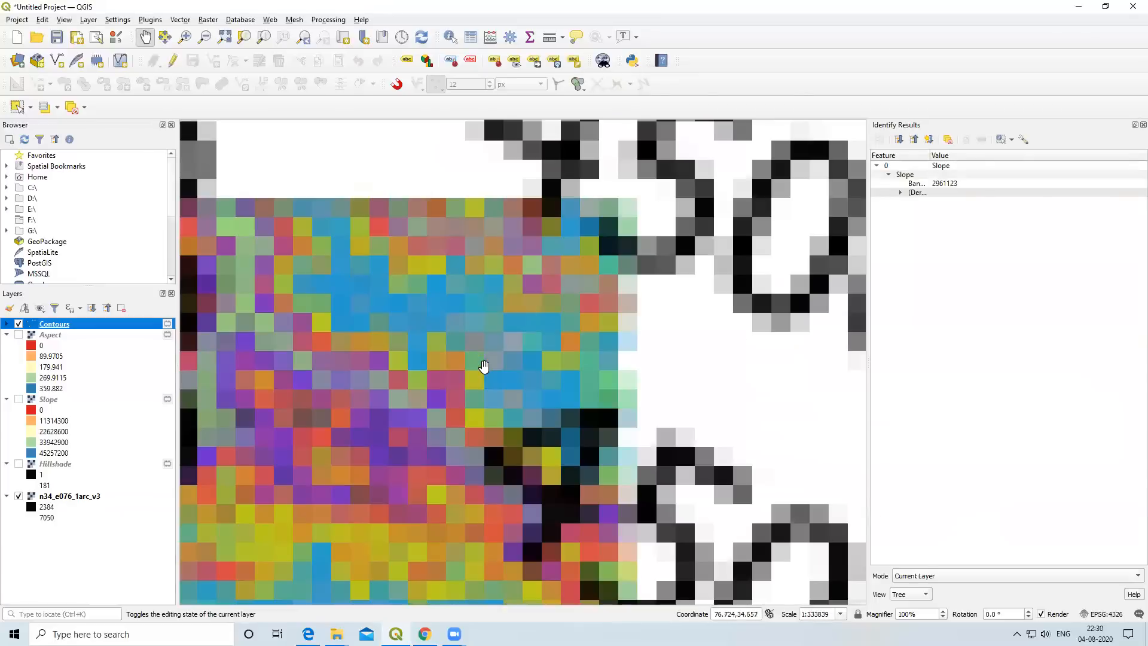
Hide the n34_e076_1arc_v3 elevation raster so that only the contours are drawn.
{"action": "scroll", "coordinate": [484, 366], "scroll_direction": "up", "scroll_amount": 2}
{"action": "left_click_drag", "start_coordinate": [389, 460], "coordinate": [610, 342]}
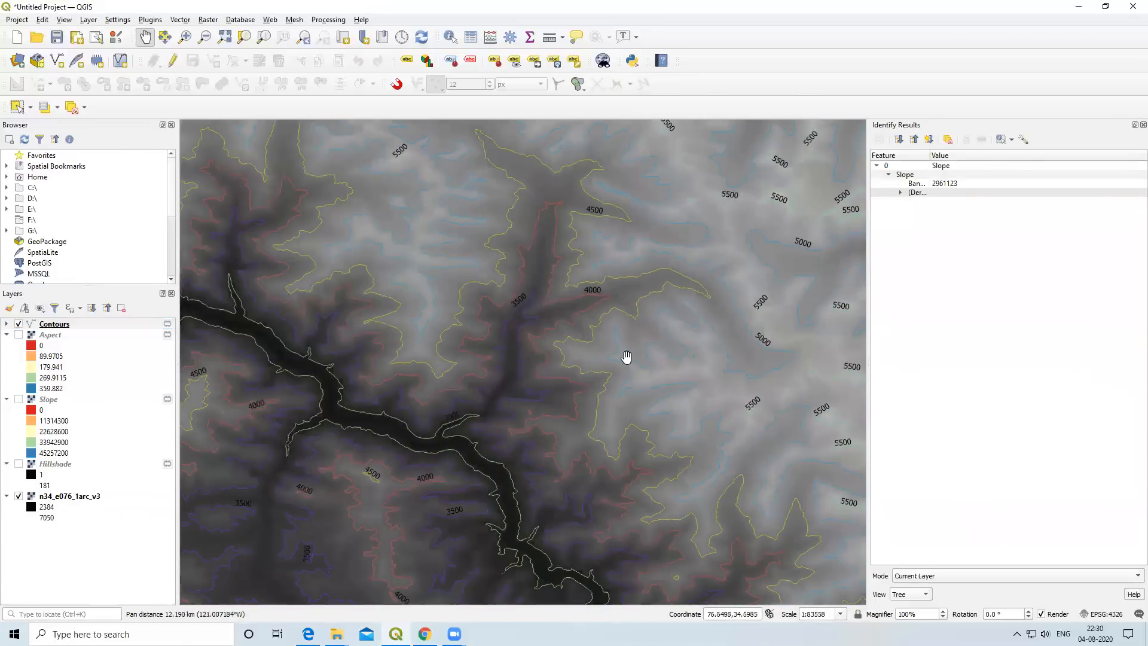
{"action": "scroll", "coordinate": [608, 359], "scroll_direction": "down", "scroll_amount": 1}
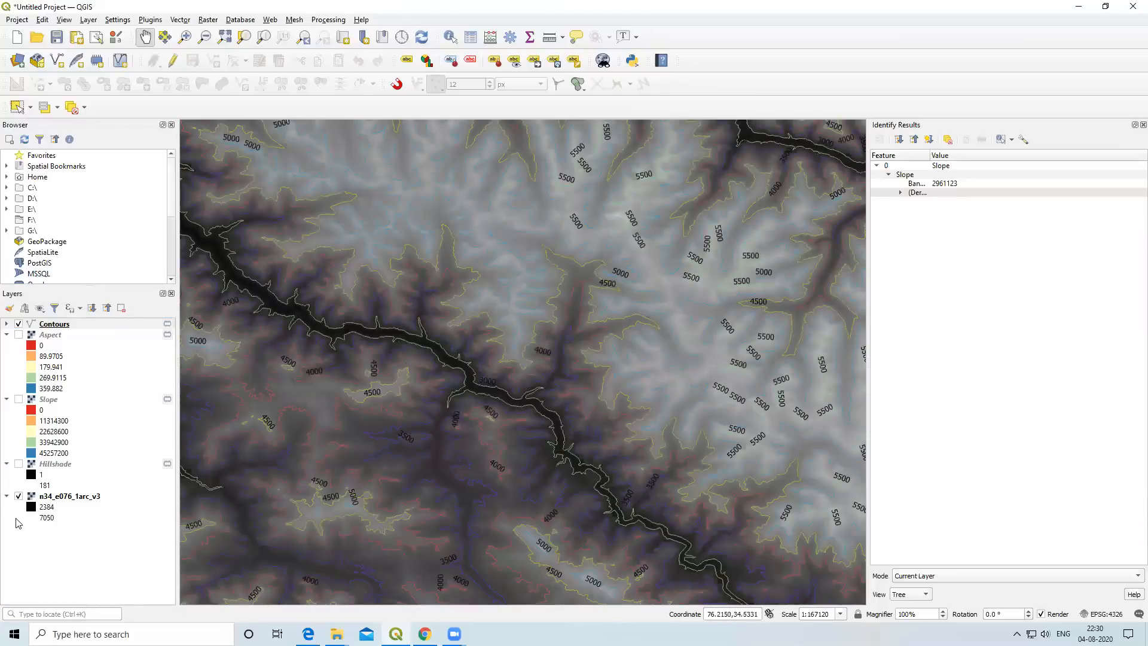
{"action": "left_click", "coordinate": [21, 497]}
Examine the coloured contour lines and their elevation labels across the map, both close up and at full extent.
{"action": "scroll", "coordinate": [545, 364], "scroll_direction": "up", "scroll_amount": 2}
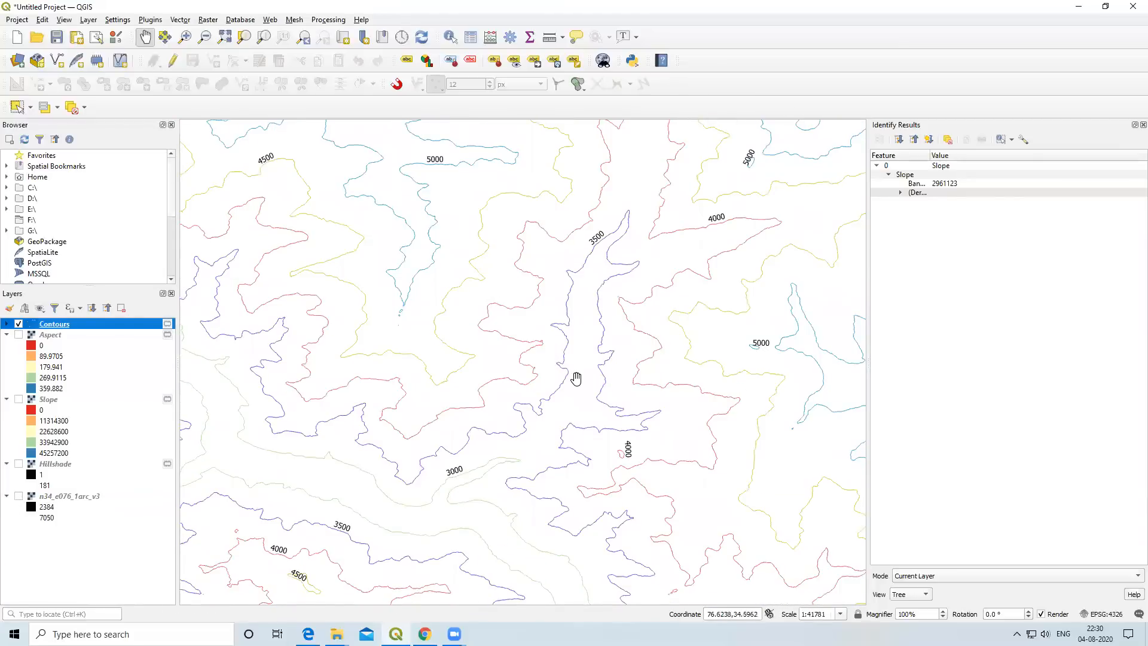
{"action": "scroll", "coordinate": [549, 430], "scroll_direction": "down", "scroll_amount": 2}
{"action": "left_click_drag", "start_coordinate": [575, 403], "coordinate": [604, 319]}
{"action": "scroll", "coordinate": [532, 469], "scroll_direction": "down", "scroll_amount": 2}
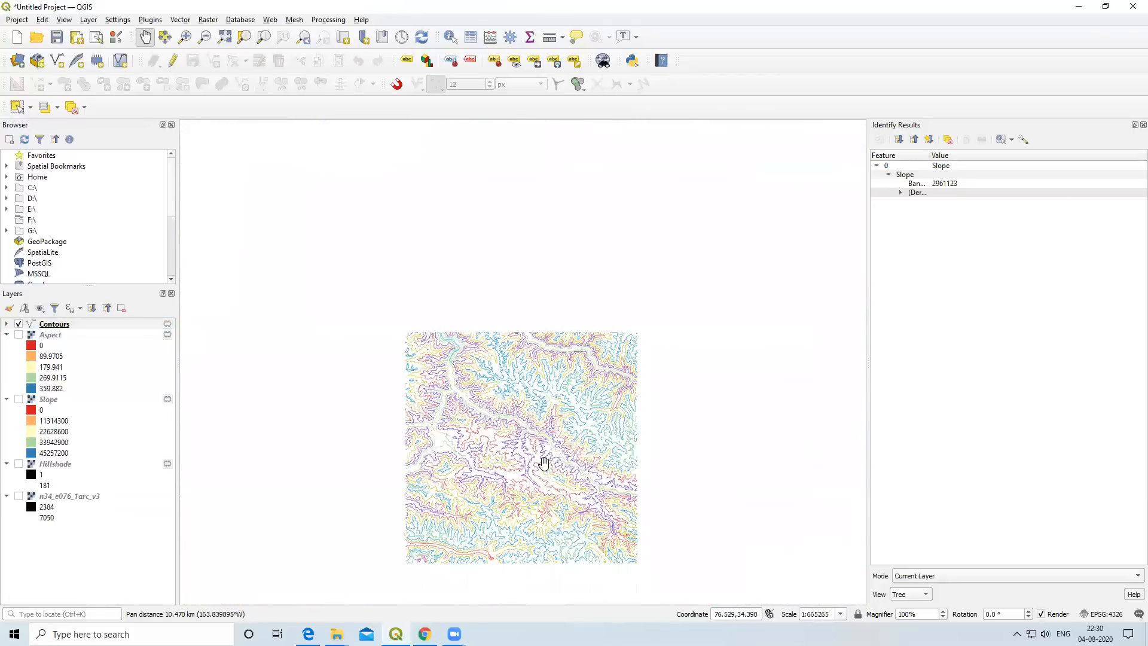
{"action": "scroll", "coordinate": [543, 445], "scroll_direction": "up", "scroll_amount": 2}
{"action": "left_click_drag", "start_coordinate": [592, 415], "coordinate": [635, 315]}
{"action": "left_click_drag", "start_coordinate": [458, 575], "coordinate": [520, 474]}
{"action": "left_click_drag", "start_coordinate": [517, 400], "coordinate": [507, 520]}
{"action": "left_click_drag", "start_coordinate": [576, 433], "coordinate": [628, 499]}
{"action": "left_click_drag", "start_coordinate": [488, 321], "coordinate": [486, 371]}
{"action": "scroll", "coordinate": [487, 371], "scroll_direction": "down", "scroll_amount": 1}
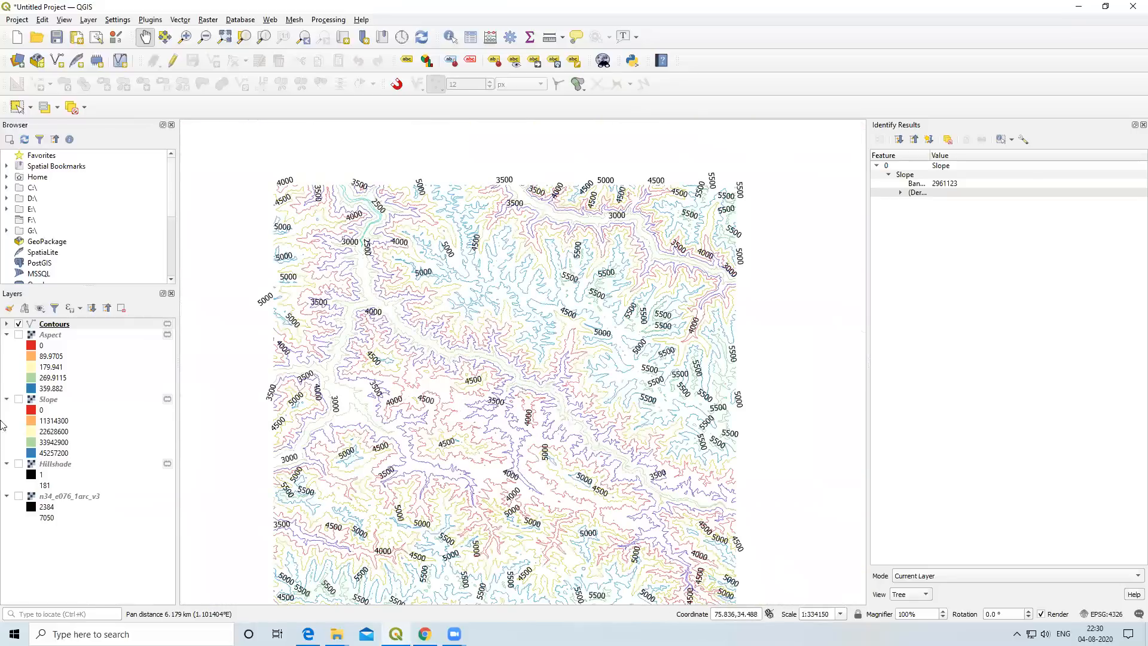
Show the Slope layer beneath the contours and examine how the two relate across the map.
{"action": "left_click", "coordinate": [18, 400]}
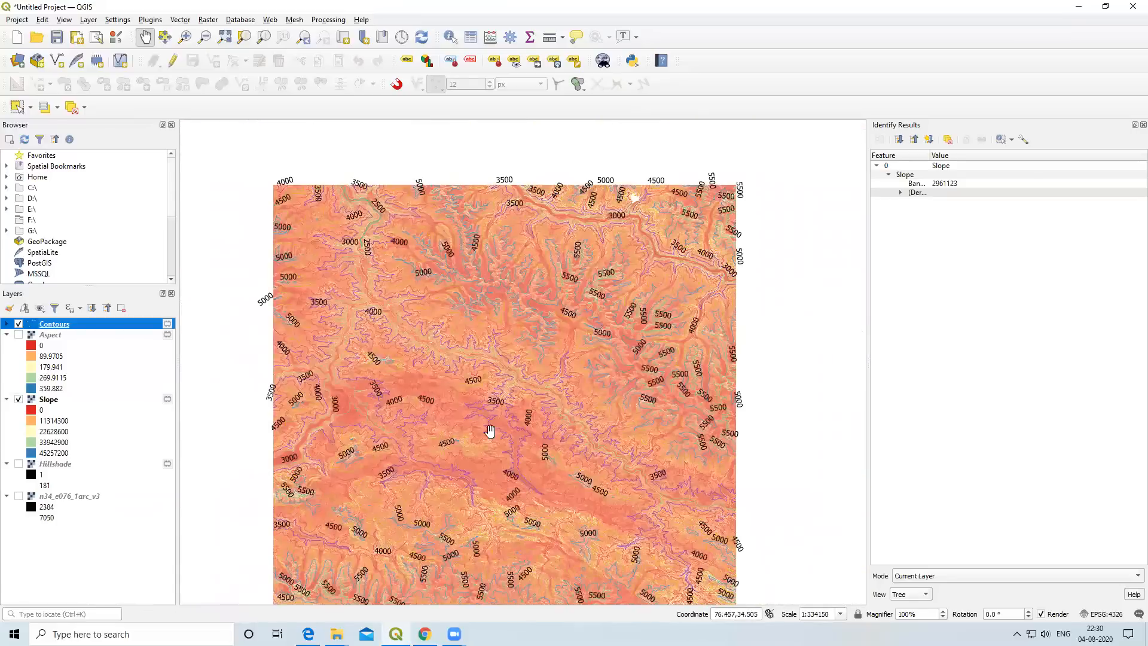
{"action": "left_click_drag", "start_coordinate": [487, 422], "coordinate": [487, 397]}
{"action": "scroll", "coordinate": [510, 380], "scroll_direction": "up", "scroll_amount": 2}
{"action": "scroll", "coordinate": [510, 380], "scroll_direction": "up", "scroll_amount": 1}
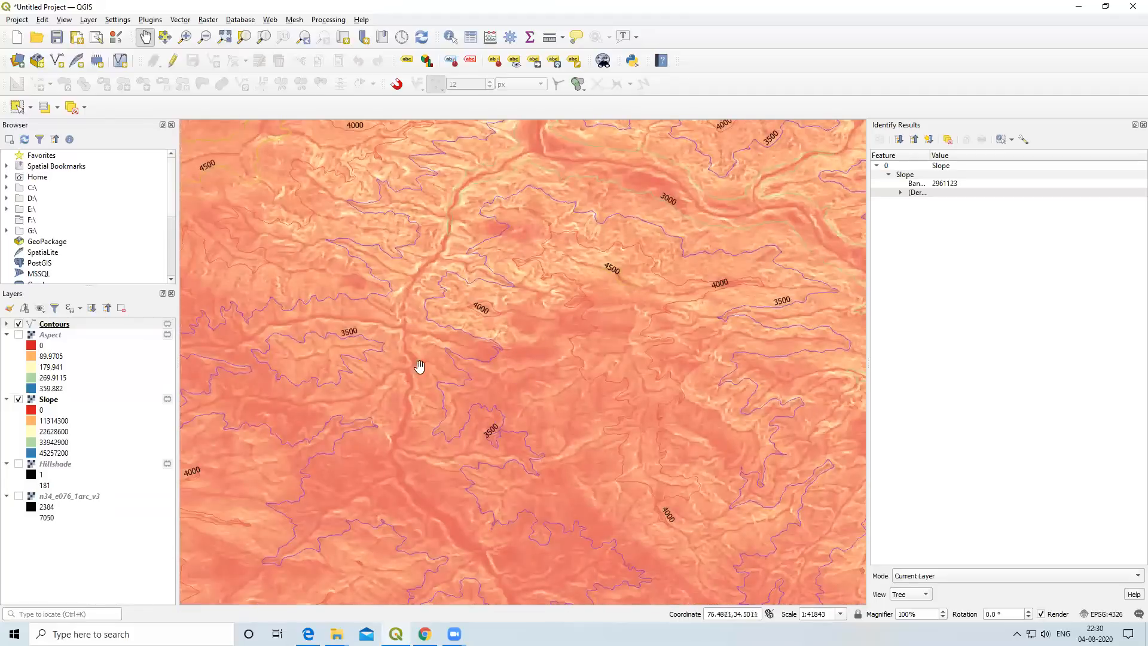
{"action": "scroll", "coordinate": [446, 329], "scroll_direction": "down", "scroll_amount": 2}
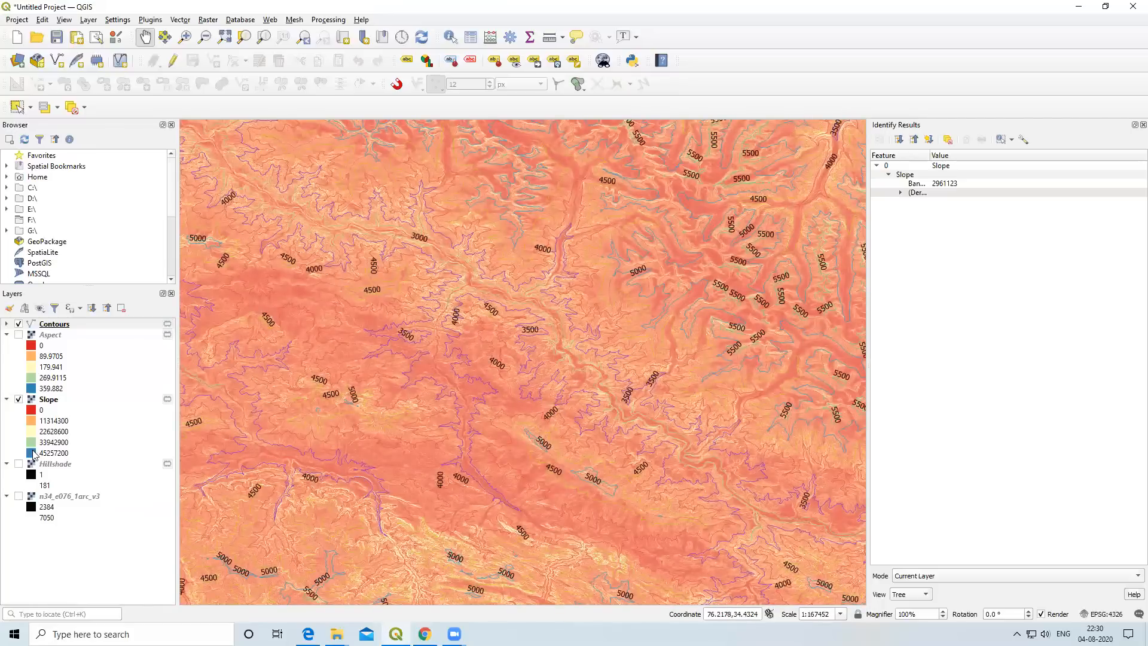
{"action": "left_click_drag", "start_coordinate": [406, 444], "coordinate": [505, 379]}
{"action": "scroll", "coordinate": [476, 470], "scroll_direction": "up", "scroll_amount": 1}
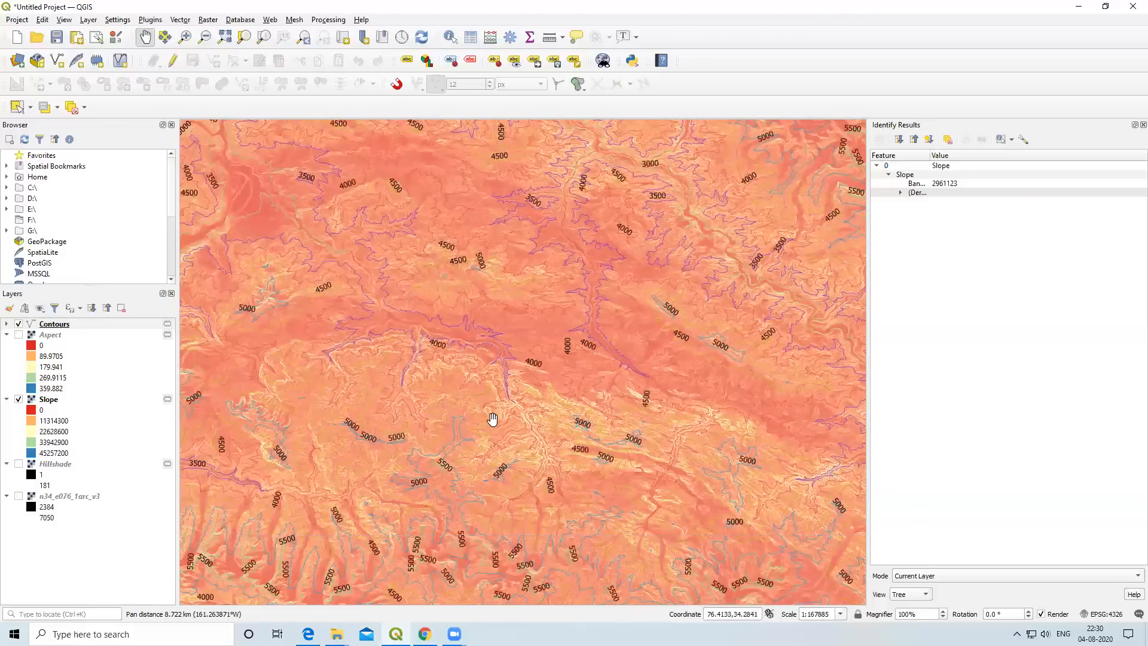
{"action": "scroll", "coordinate": [482, 395], "scroll_direction": "down", "scroll_amount": 1}
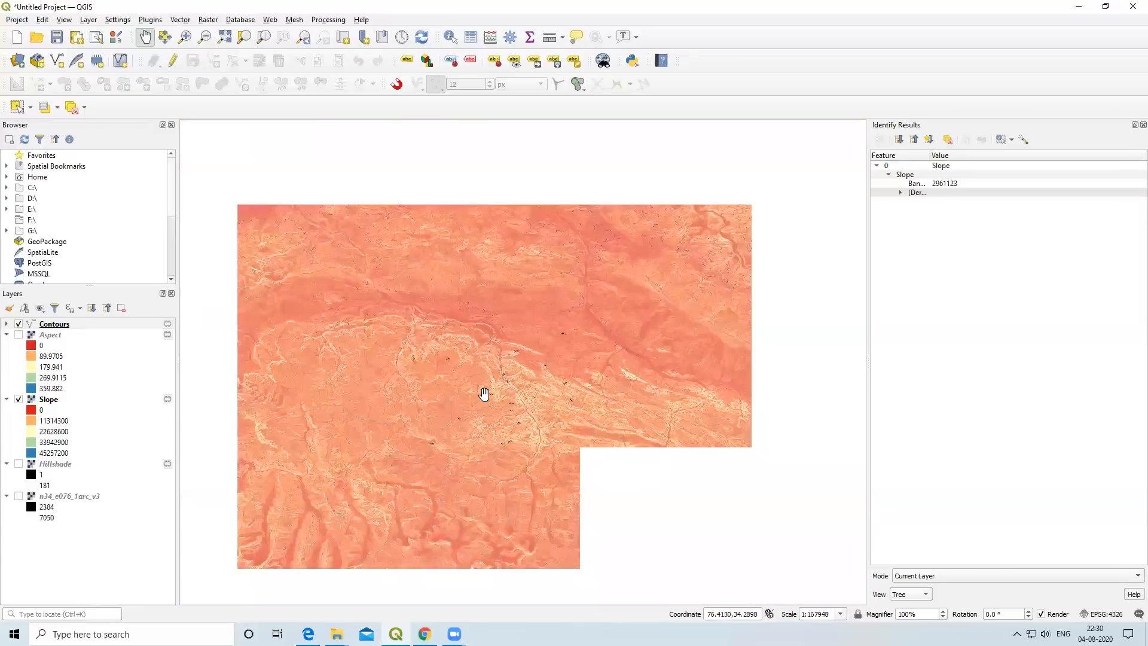
{"action": "left_click_drag", "start_coordinate": [451, 435], "coordinate": [497, 410]}
{"action": "scroll", "coordinate": [497, 410], "scroll_direction": "down", "scroll_amount": 1}
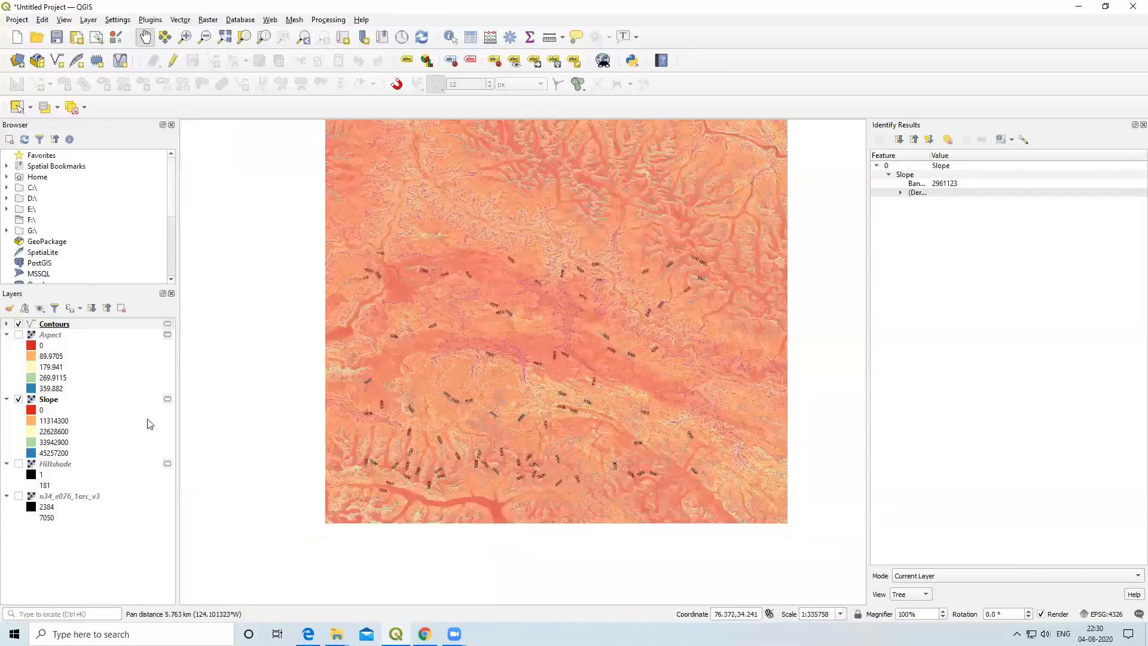
Hide the Slope layer and turn on the Hillshade layer beneath the contours.
{"action": "left_click", "coordinate": [19, 399]}
{"action": "left_click", "coordinate": [18, 464]}
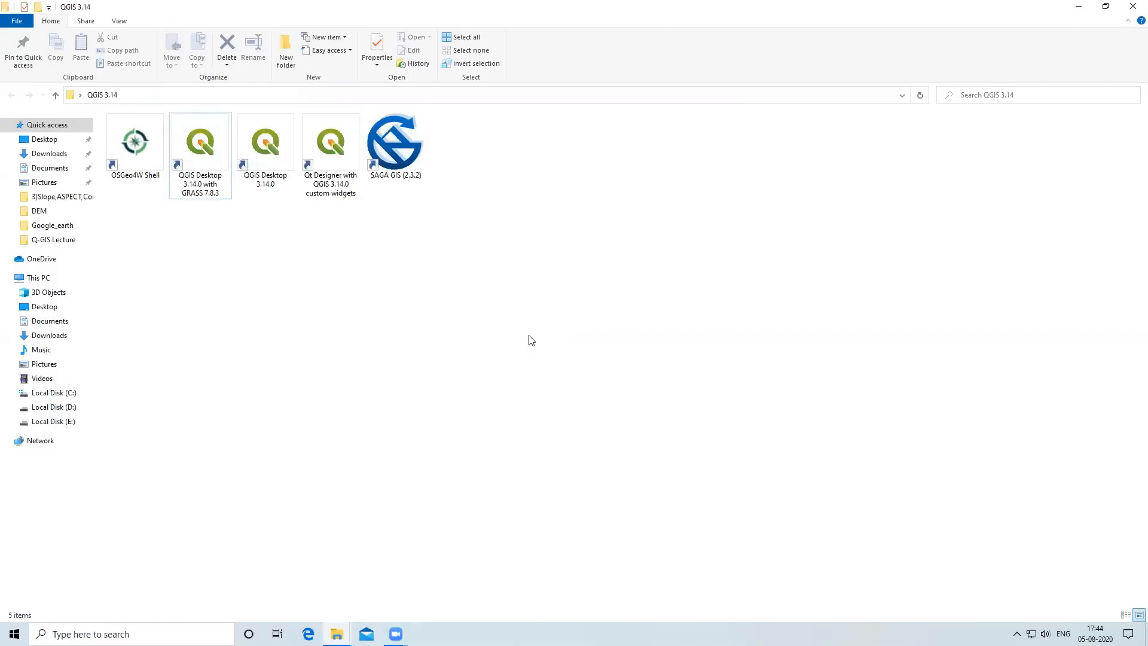
Launch QGIS Desktop 3.14.0 with GRASS 7.8.3 and create a new empty project.
{"action": "double_click", "coordinate": [201, 192]}
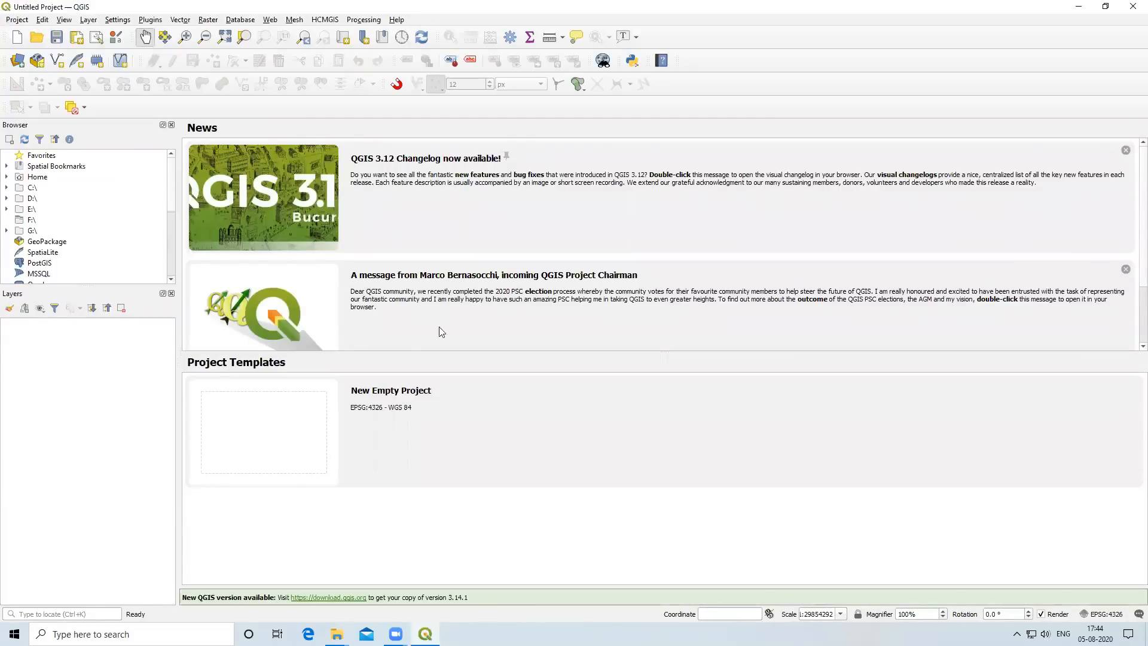
{"action": "double_click", "coordinate": [298, 428]}
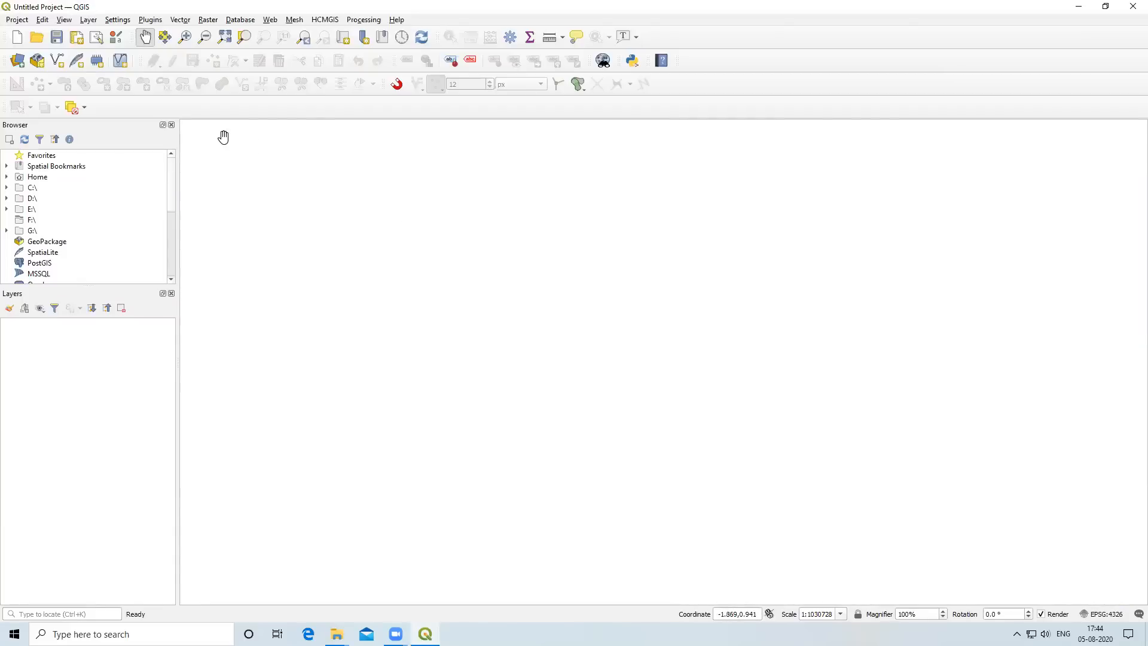
Add the raster n34_e076_1arc_v3 from the Desktop's DEM folder to the project and close the Data Source Manager.
{"action": "left_click", "coordinate": [89, 21]}
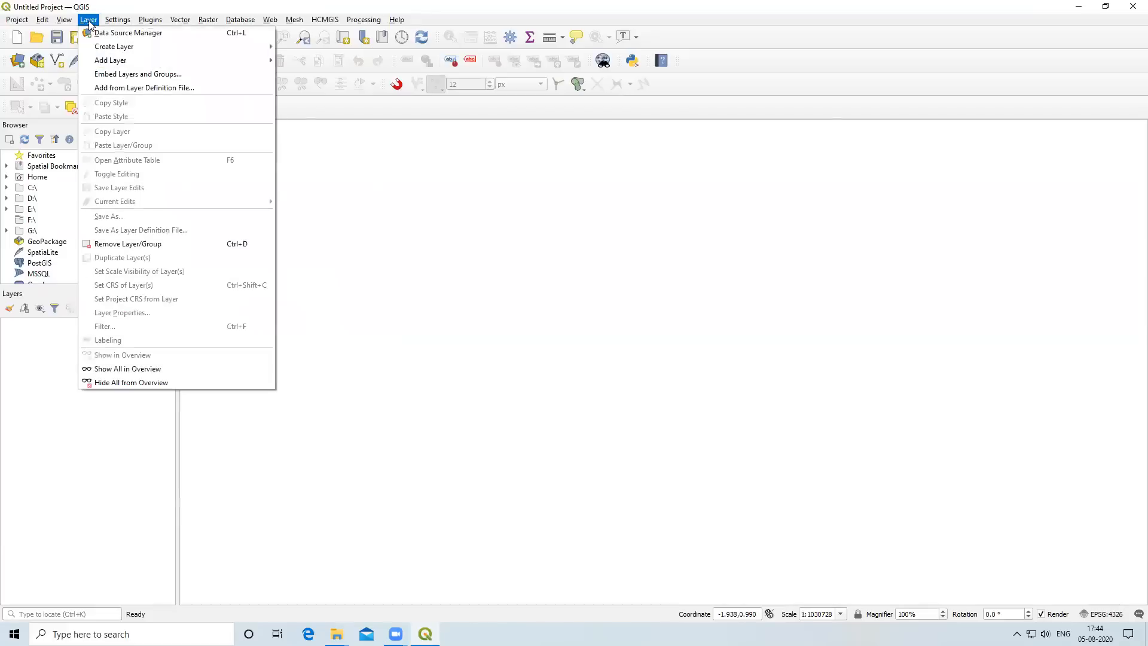
{"action": "left_click", "coordinate": [140, 39]}
{"action": "left_click", "coordinate": [874, 253]}
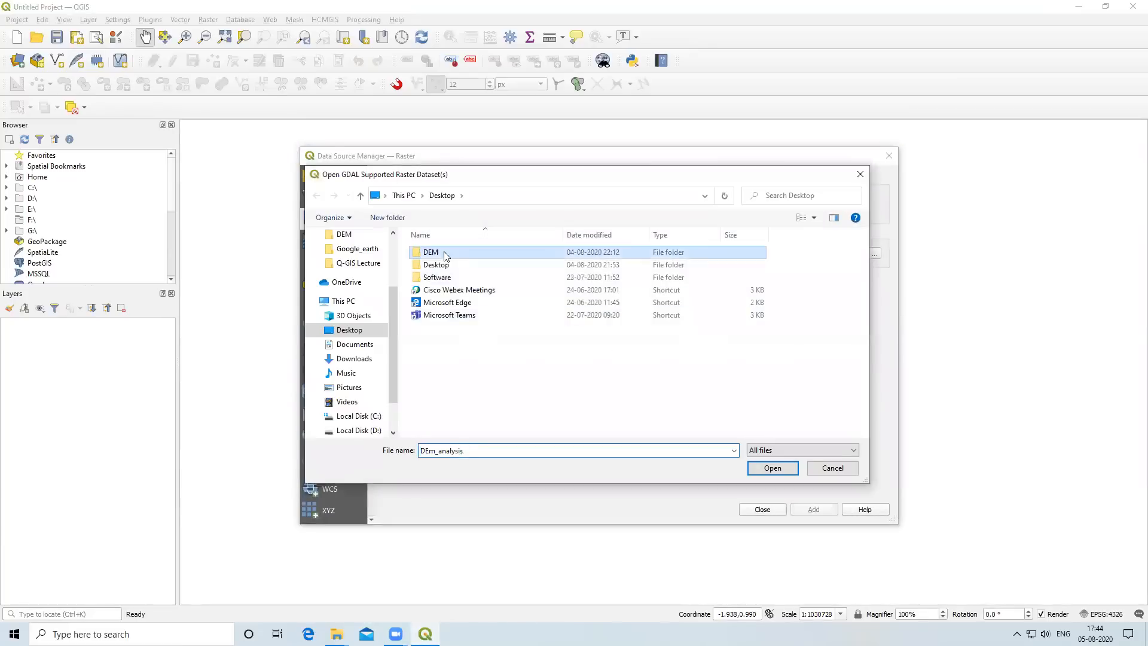
{"action": "double_click", "coordinate": [438, 254]}
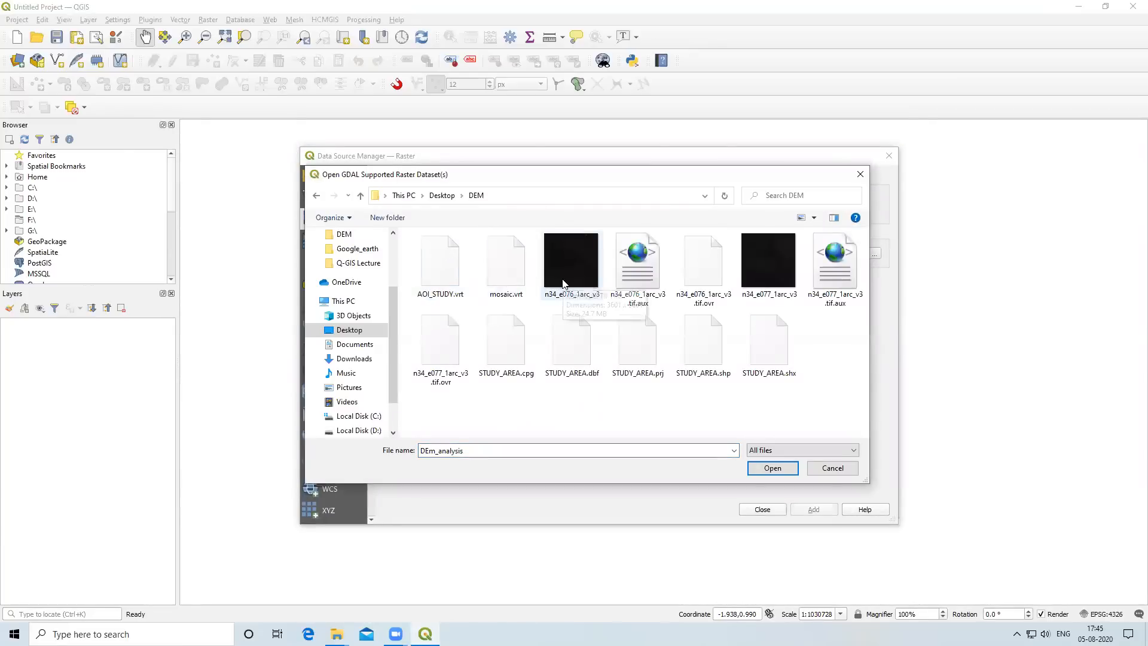
{"action": "left_click", "coordinate": [562, 283]}
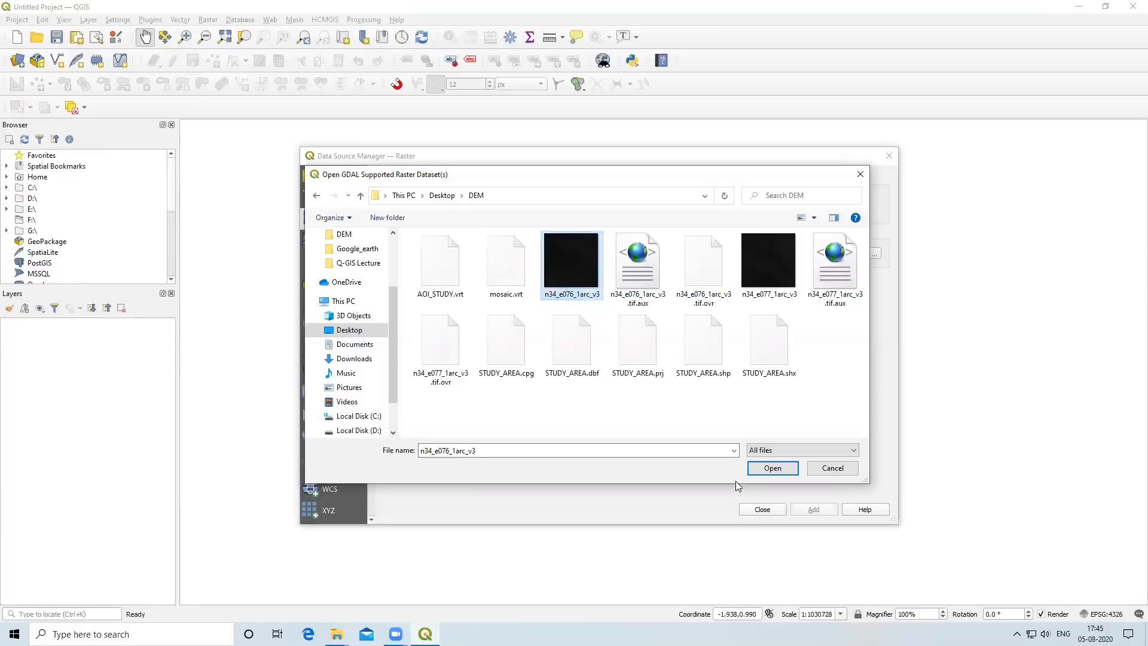
{"action": "left_click", "coordinate": [775, 469]}
{"action": "left_click", "coordinate": [814, 510]}
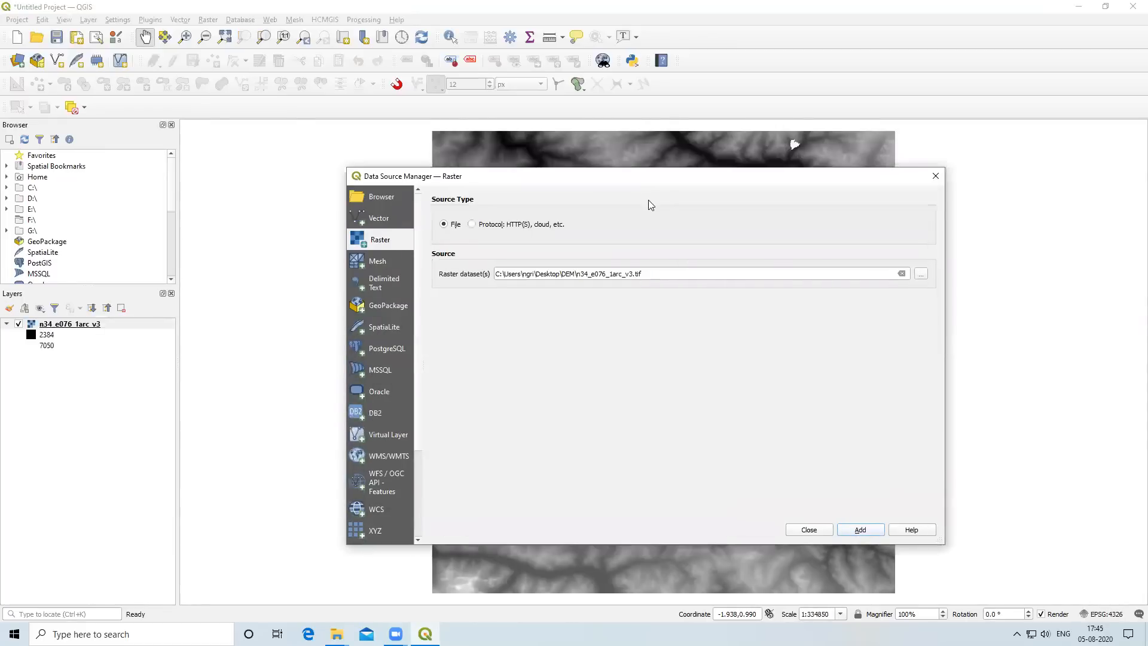
{"action": "left_click", "coordinate": [809, 530]}
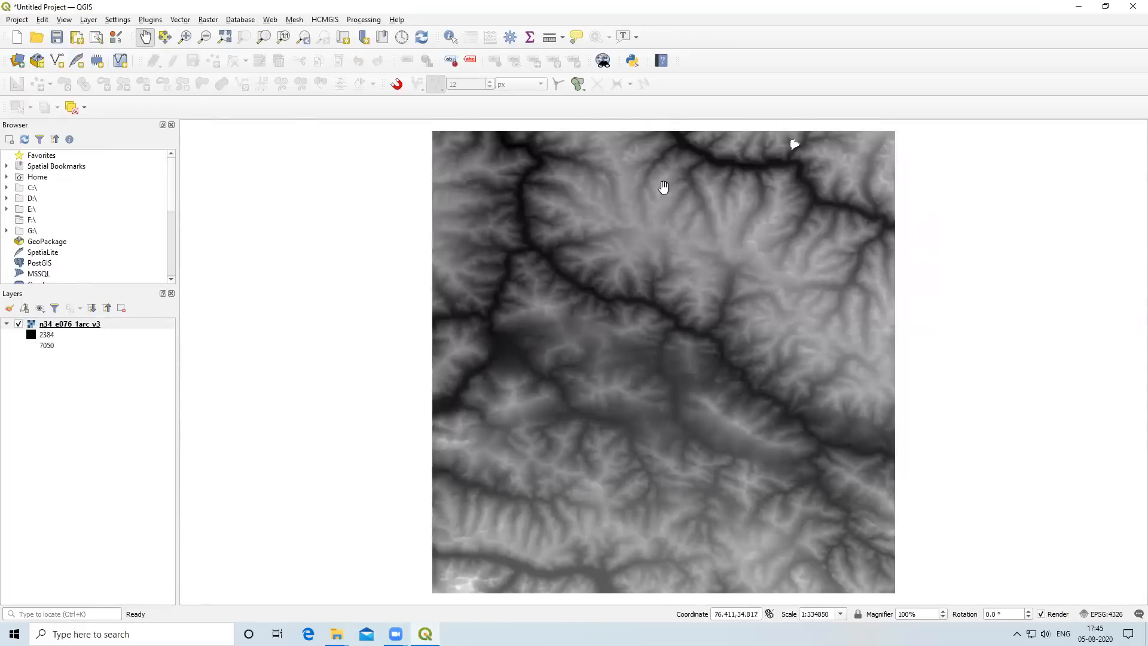
Review the provider information of the n34_e076_1arc_v3 layer, especially its CRS, extent and statistics, without changing its properties.
{"action": "right_click", "coordinate": [67, 329]}
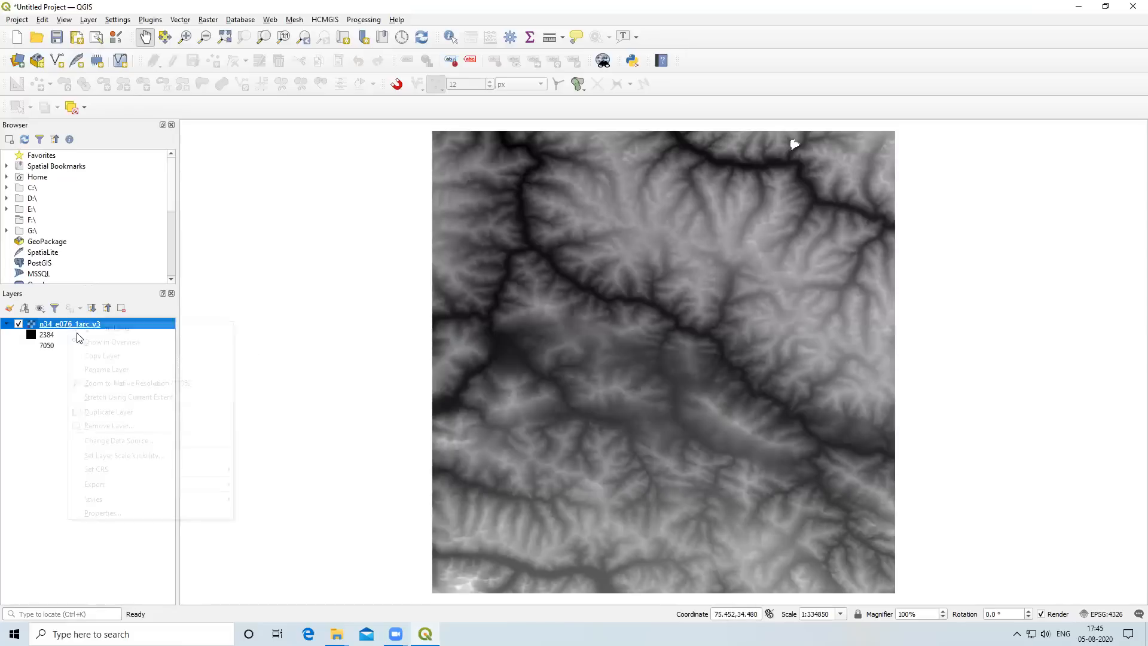
{"action": "left_click", "coordinate": [128, 512]}
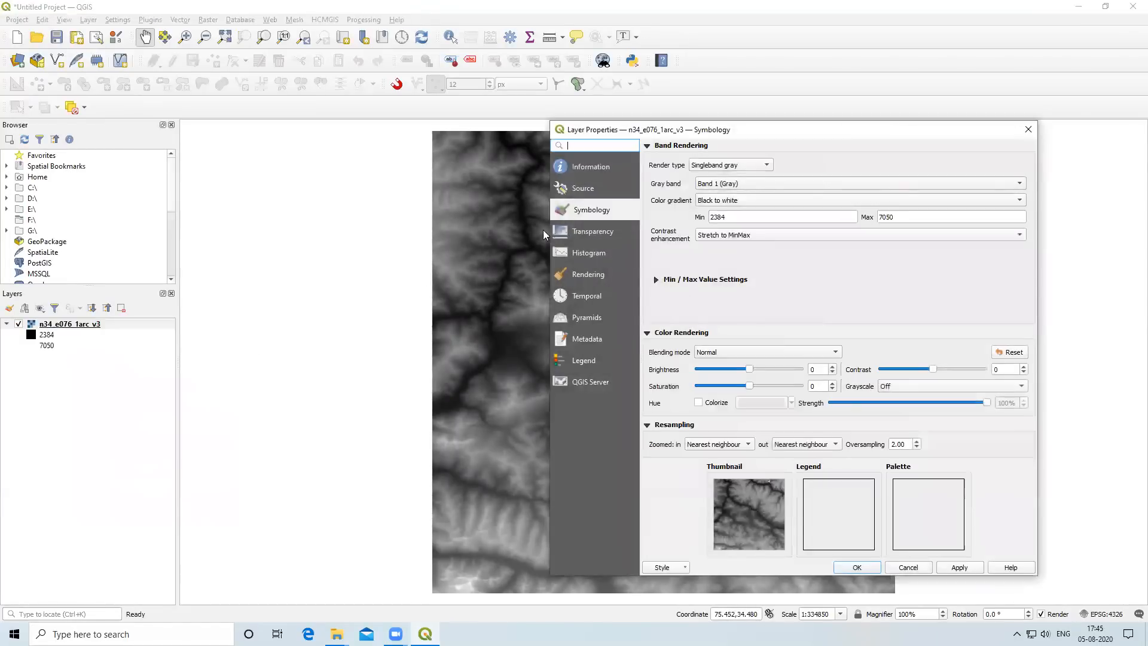
{"action": "left_click", "coordinate": [616, 167]}
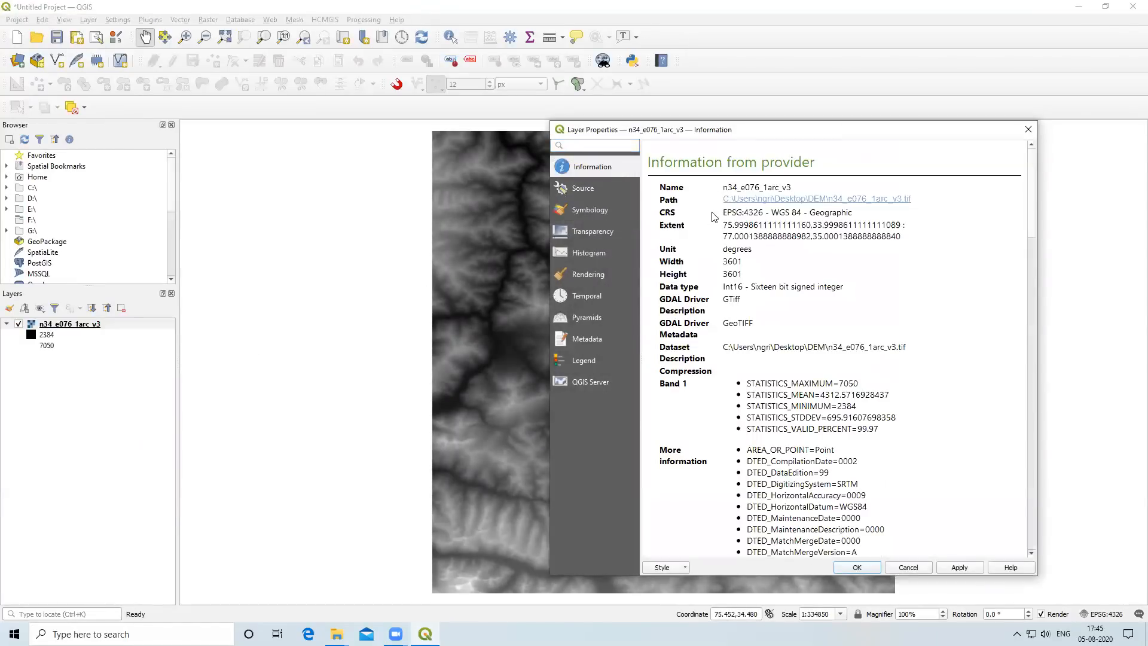
{"action": "left_click_drag", "start_coordinate": [716, 213], "coordinate": [801, 237]}
{"action": "left_click", "coordinate": [785, 233]}
{"action": "left_click_drag", "start_coordinate": [725, 213], "coordinate": [801, 218]}
{"action": "left_click", "coordinate": [775, 214]}
{"action": "left_click", "coordinate": [803, 220]}
{"action": "scroll", "coordinate": [777, 347], "scroll_direction": "down", "scroll_amount": 7}
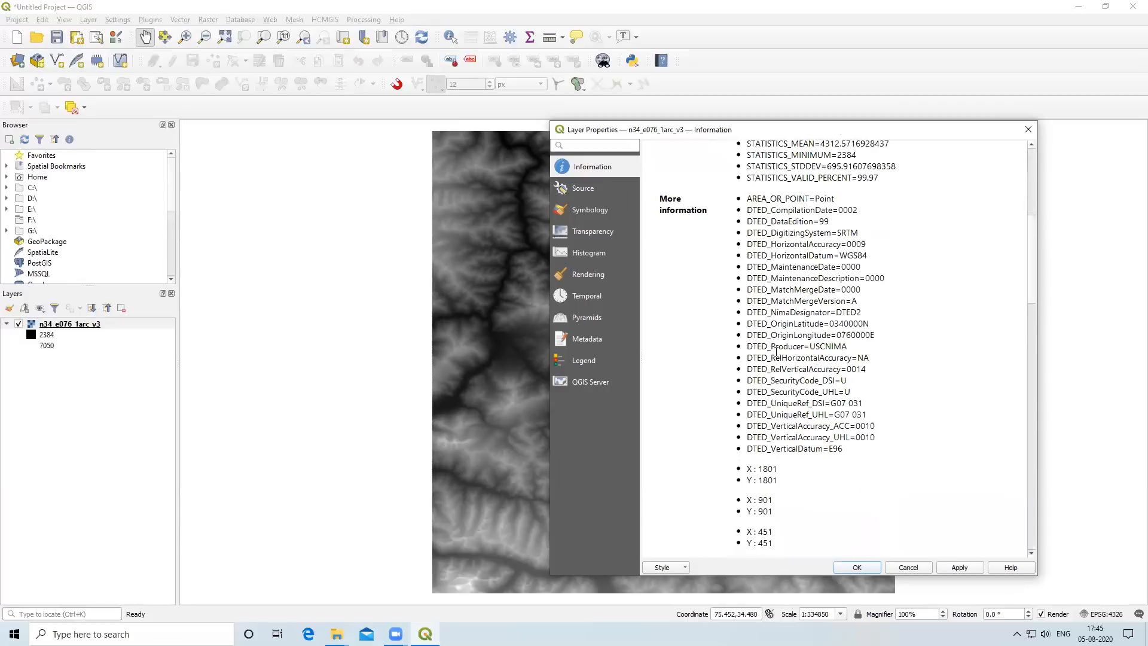
{"action": "scroll", "coordinate": [771, 378], "scroll_direction": "up", "scroll_amount": 7}
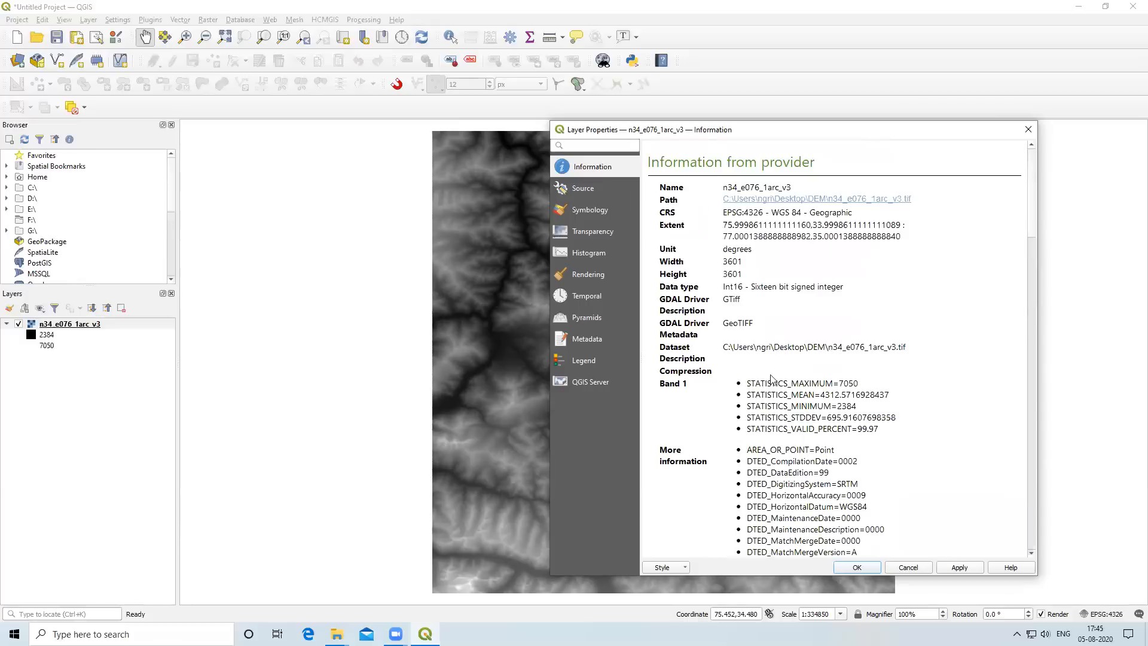
{"action": "left_click", "coordinate": [909, 568]}
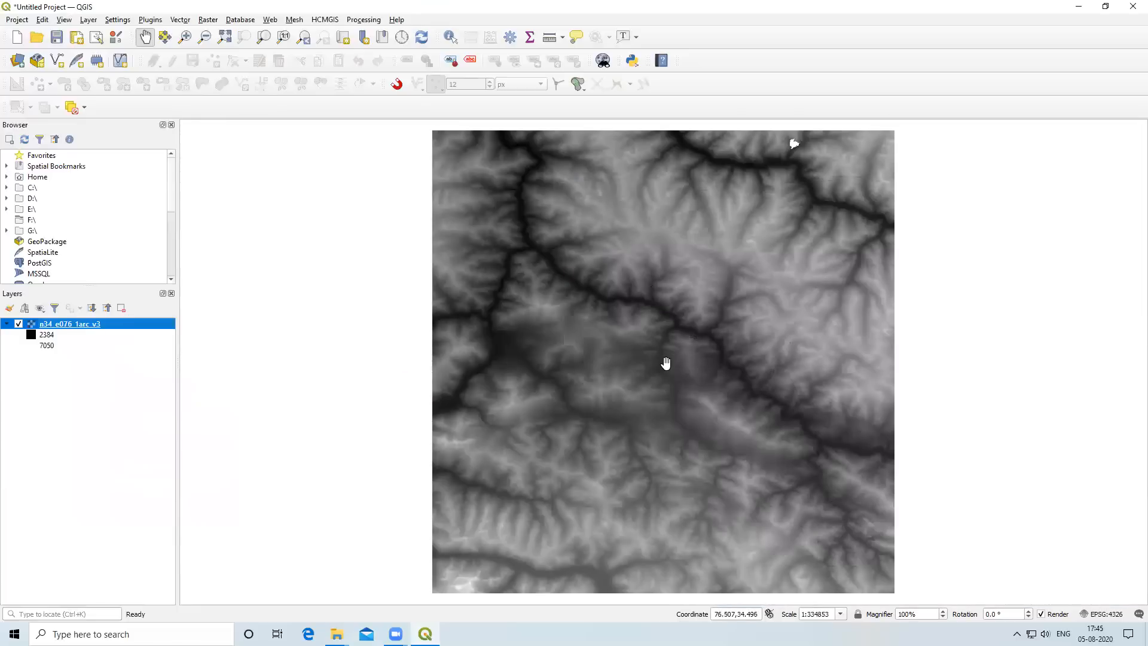
{"action": "mouse_move", "coordinate": [666, 371]}
{"action": "left_mouse_down"}
{"action": "mouse_move", "coordinate": [655, 361]}
{"action": "mouse_move", "coordinate": [654, 378]}
{"action": "left_mouse_up"}
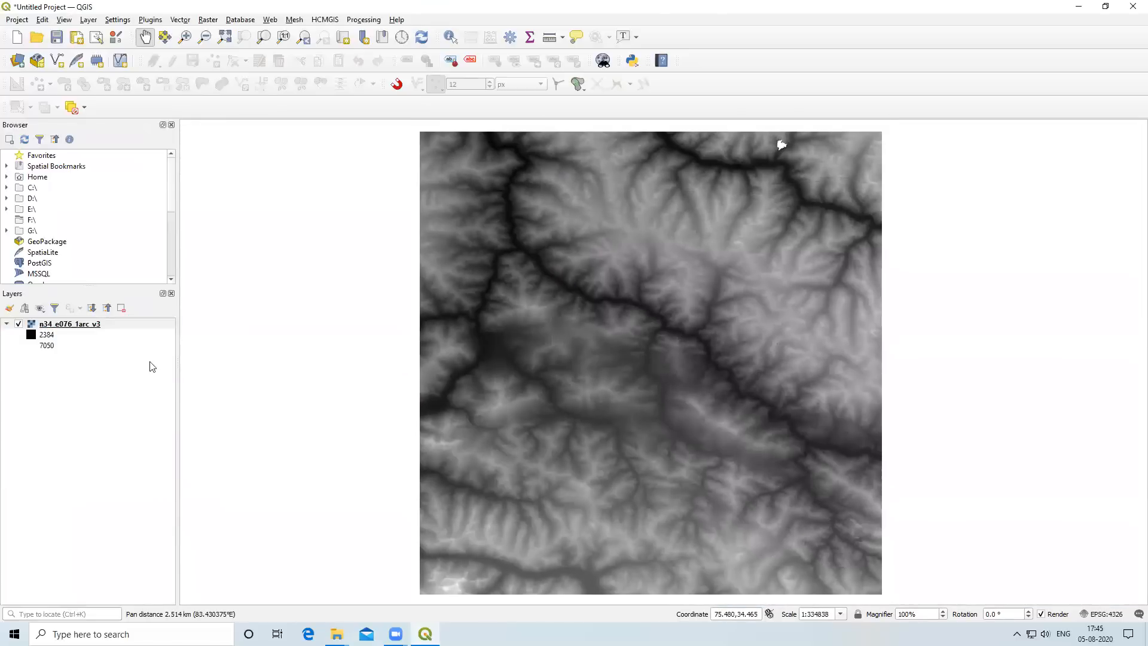
Start exporting the n34_e076_1arc_v3 raster and create a DEM_Analysis folder on the Desktop as the save location.
{"action": "right_click", "coordinate": [67, 325]}
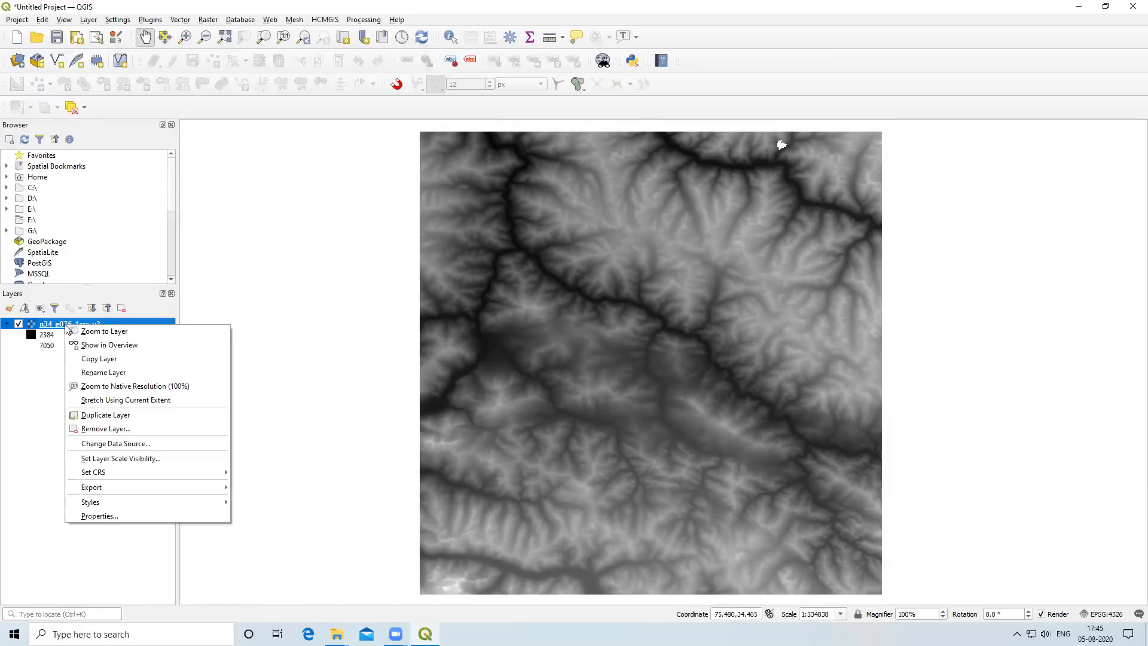
{"action": "mouse_move", "coordinate": [205, 489]}
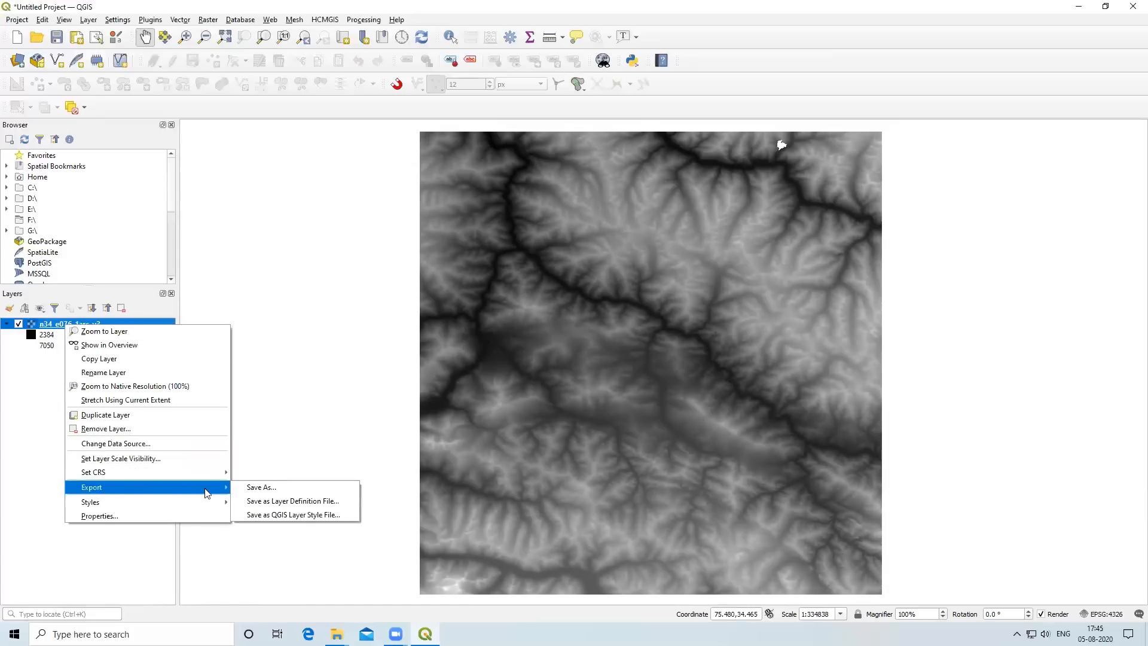
{"action": "left_click", "coordinate": [245, 489]}
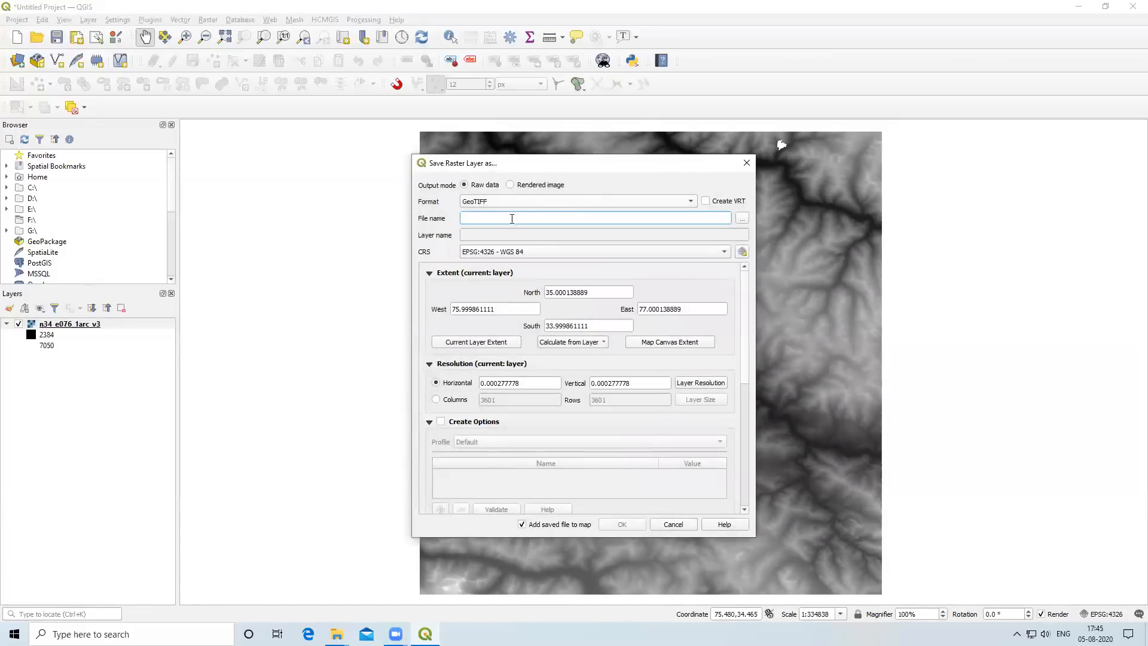
{"action": "left_click", "coordinate": [742, 219]}
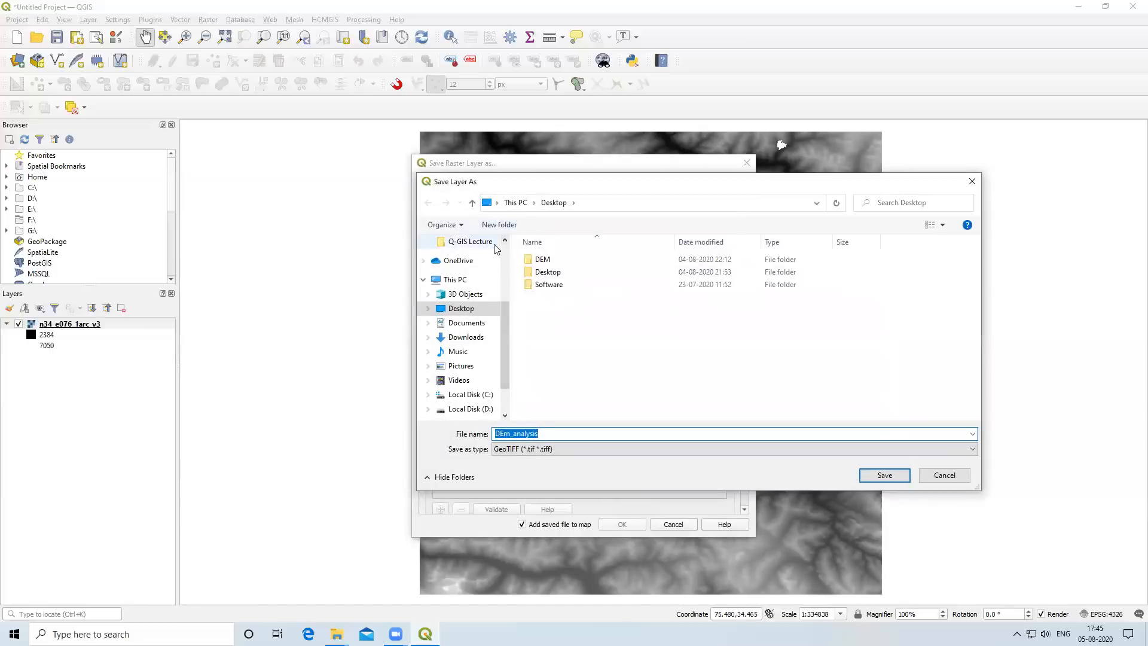
{"action": "left_click", "coordinate": [492, 229]}
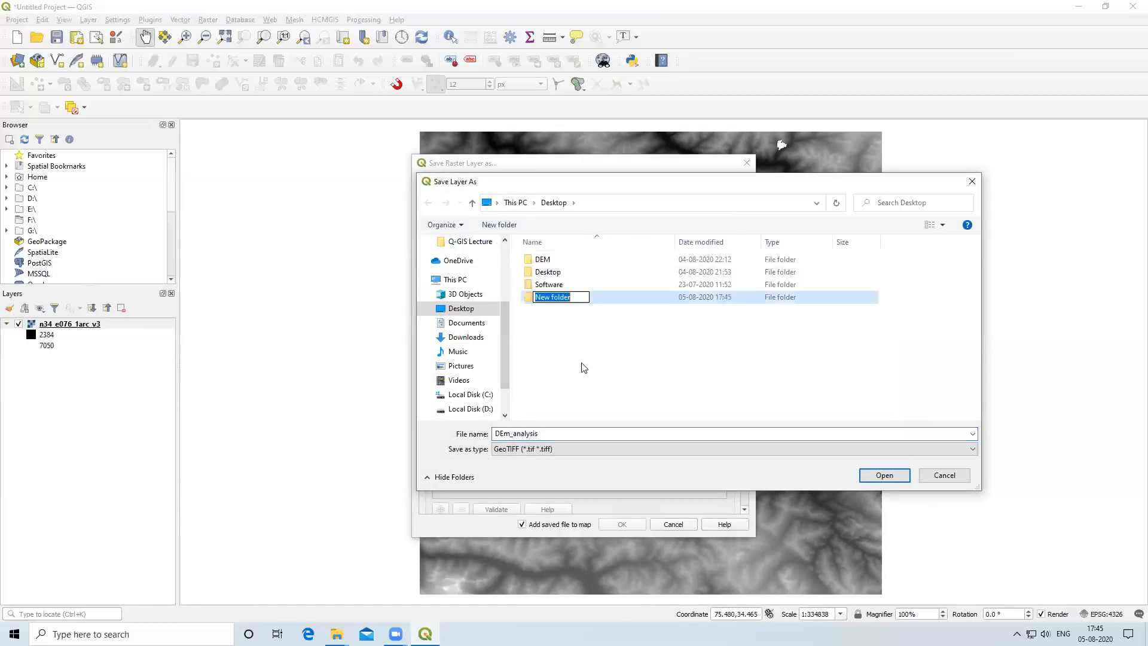
{"action": "type", "text": "DEM_Analysis"}
{"action": "left_click", "coordinate": [583, 335]}
{"action": "double_click", "coordinate": [584, 299]}
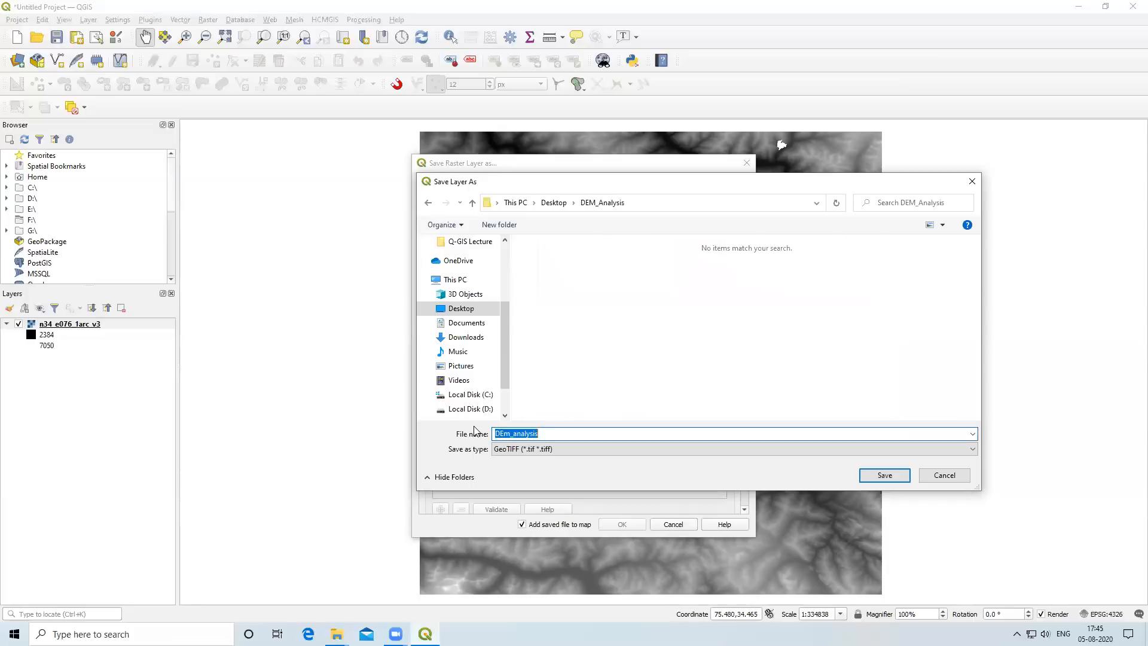
Name the exported GeoTIFF PRJ_DEM in the DEM_Analysis folder.
{"action": "key", "text": "BackSpace"}
{"action": "left_click_drag", "start_coordinate": [648, 188], "coordinate": [679, 253]}
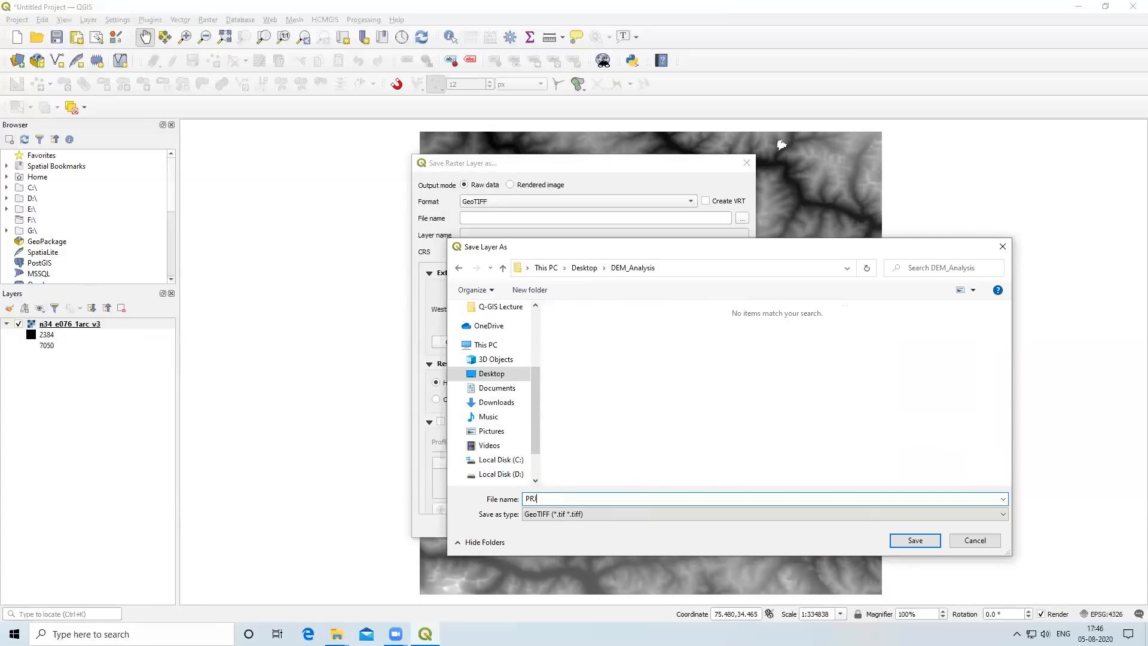
{"action": "type", "text": "PRJ_DEM"}
{"action": "left_click", "coordinate": [918, 538]}
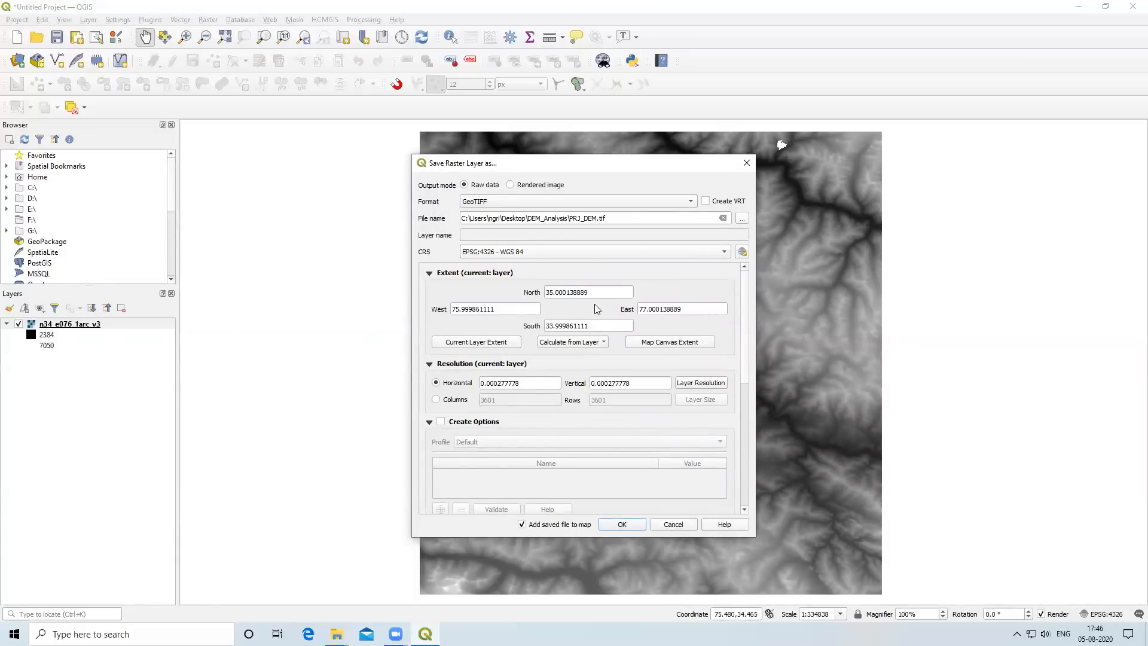
Set the export CRS to WGS 84 / UTM zone 43N (EPSG:32643) and export the raster, adding it to the map.
{"action": "left_click", "coordinate": [742, 251]}
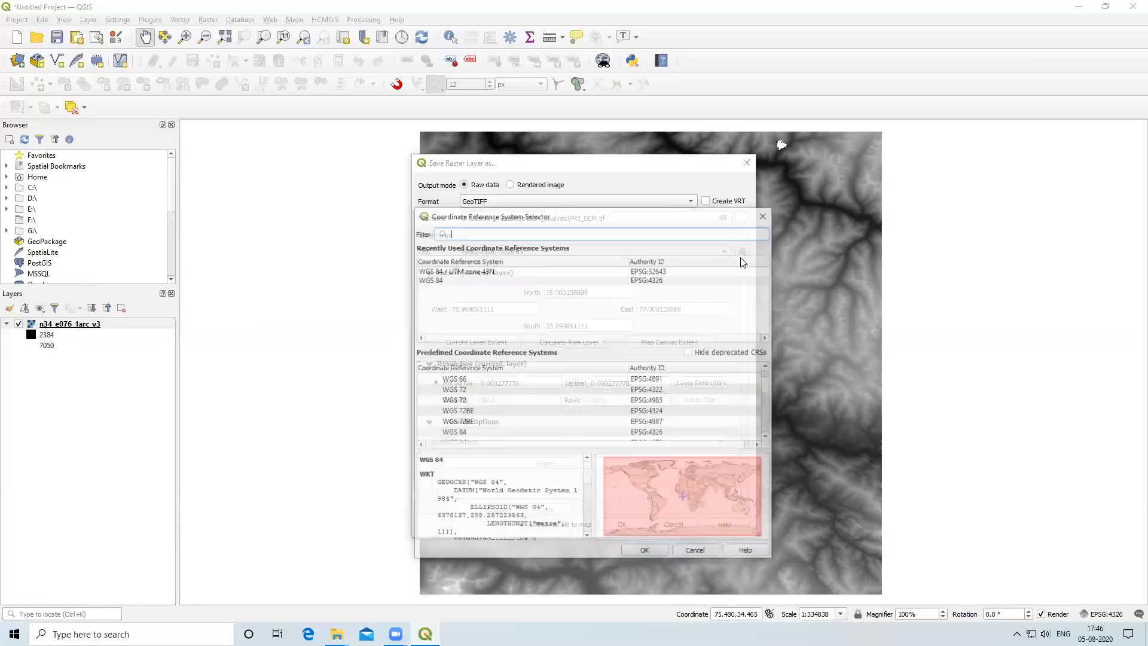
{"action": "type", "text": "utm"}
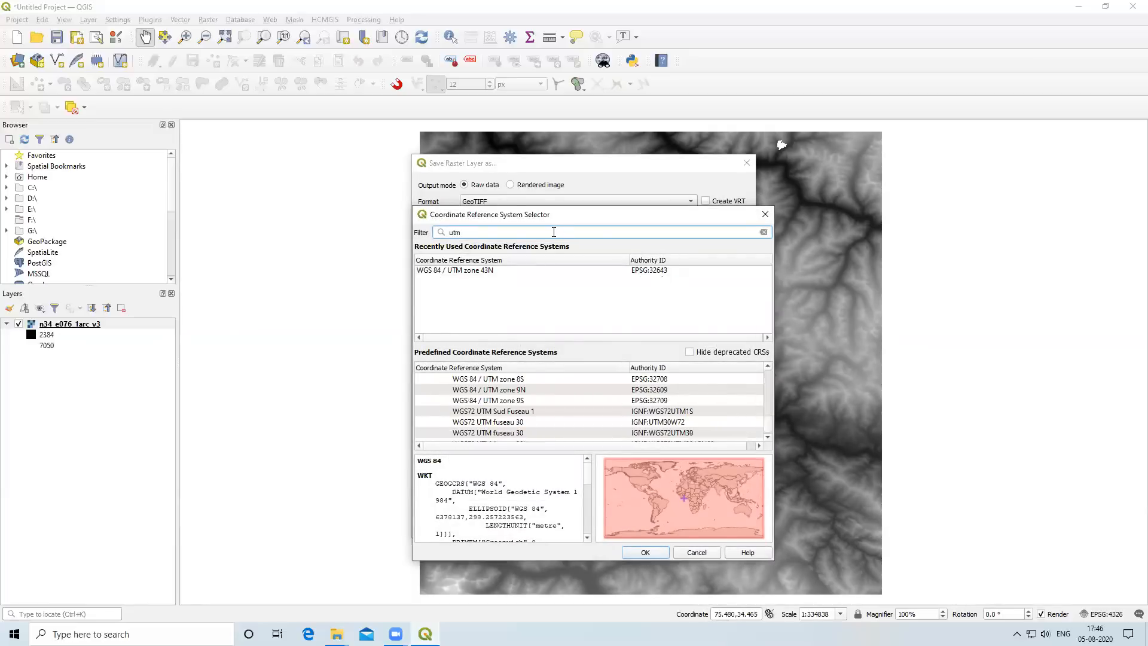
{"action": "type", "text": " 43"}
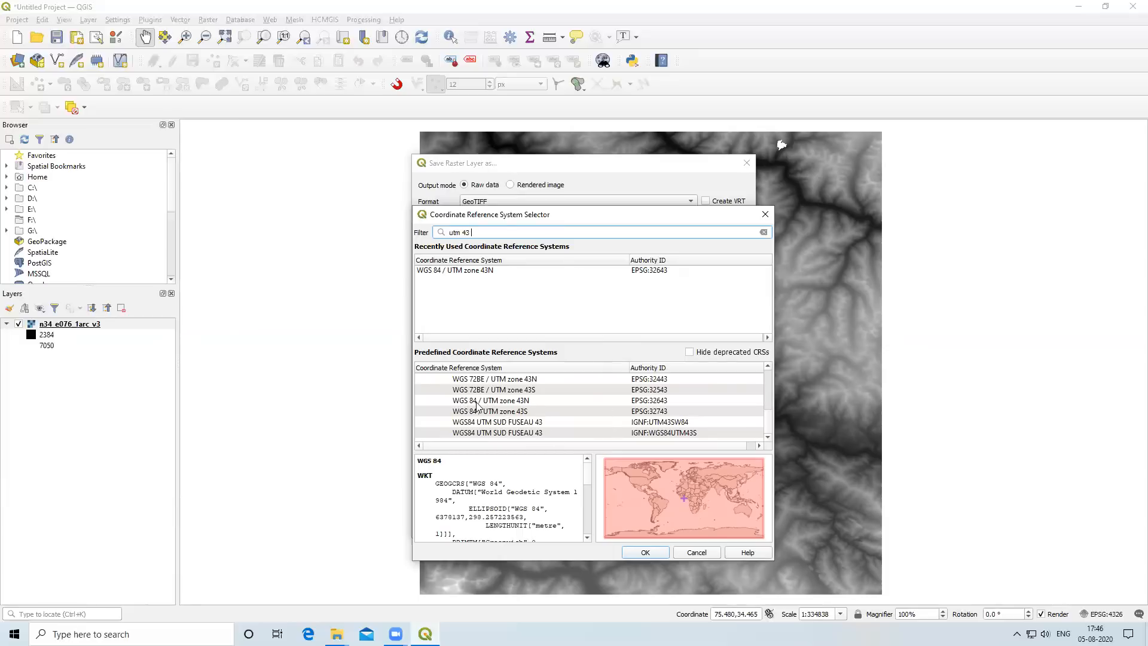
{"action": "left_click", "coordinate": [515, 402]}
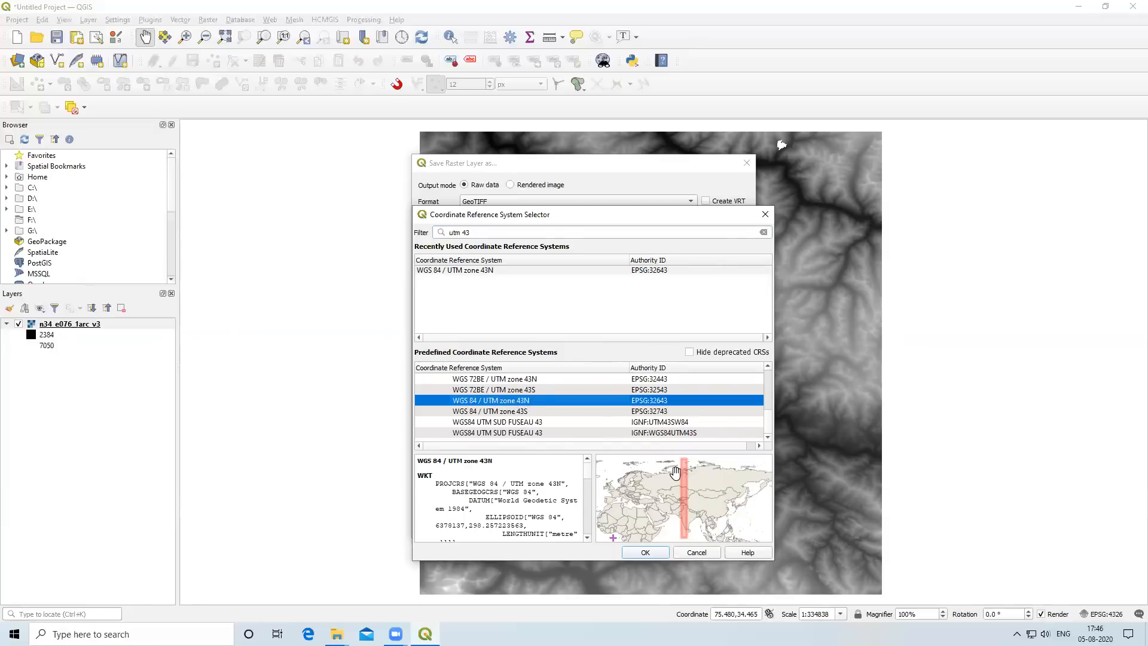
{"action": "left_click", "coordinate": [645, 551]}
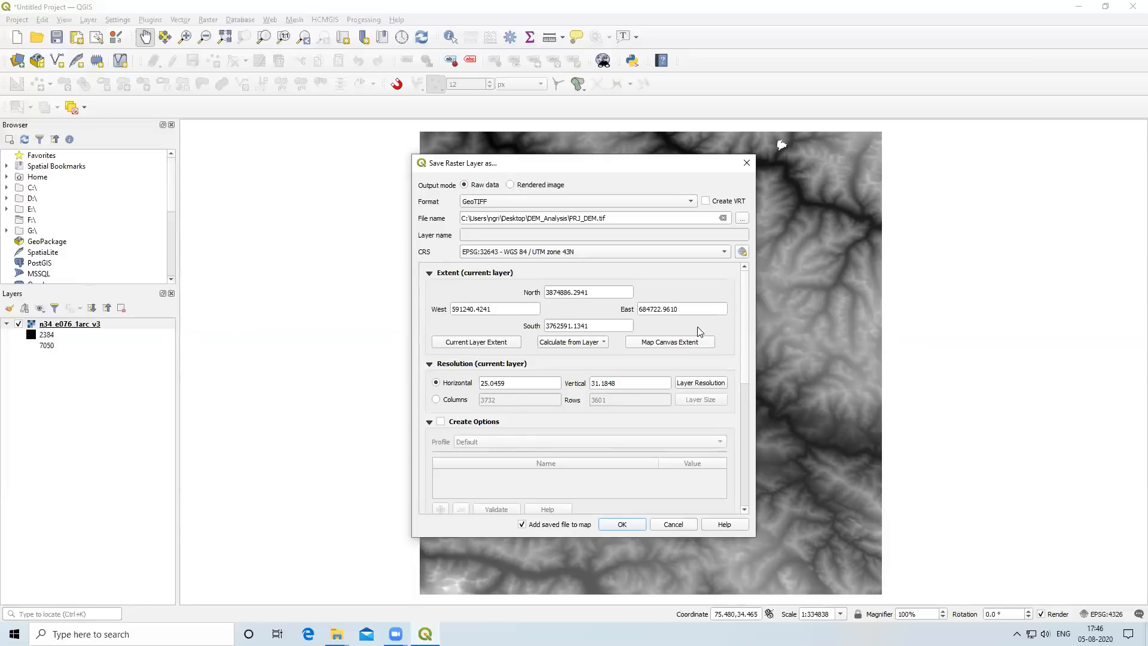
{"action": "left_click_drag", "start_coordinate": [746, 324], "coordinate": [747, 461]}
{"action": "left_click", "coordinate": [620, 523]}
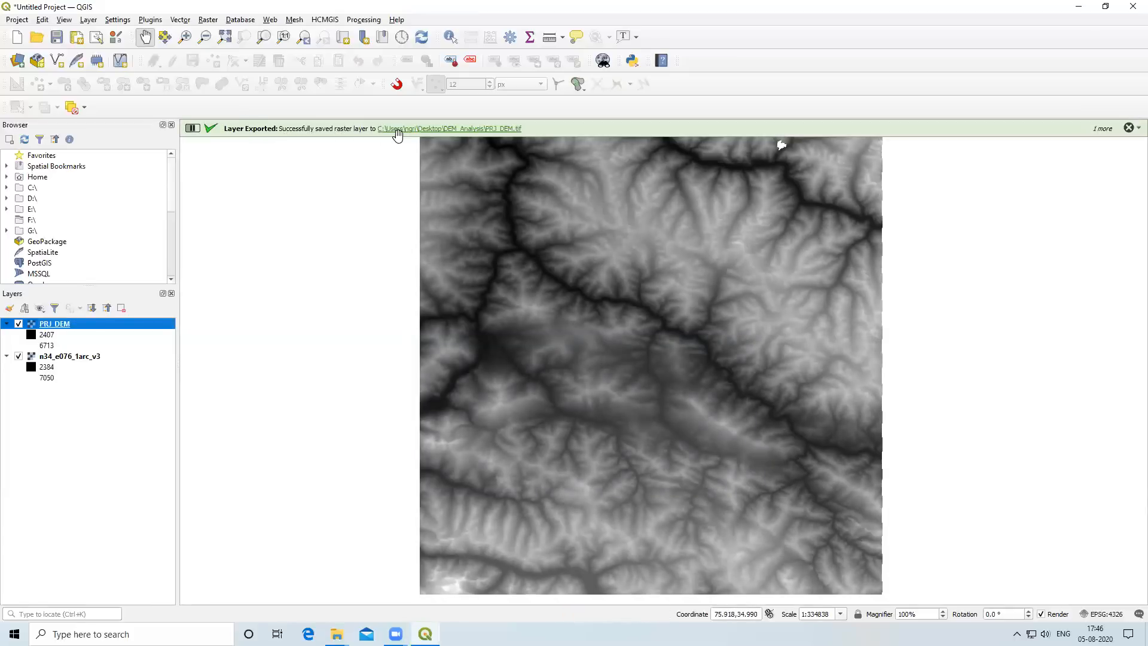
Hide the n34_e076_1arc_v3 layer and open the SAGA Fill sinks (wang & liu) algorithm from the Processing Toolbox.
{"action": "left_click", "coordinate": [19, 356]}
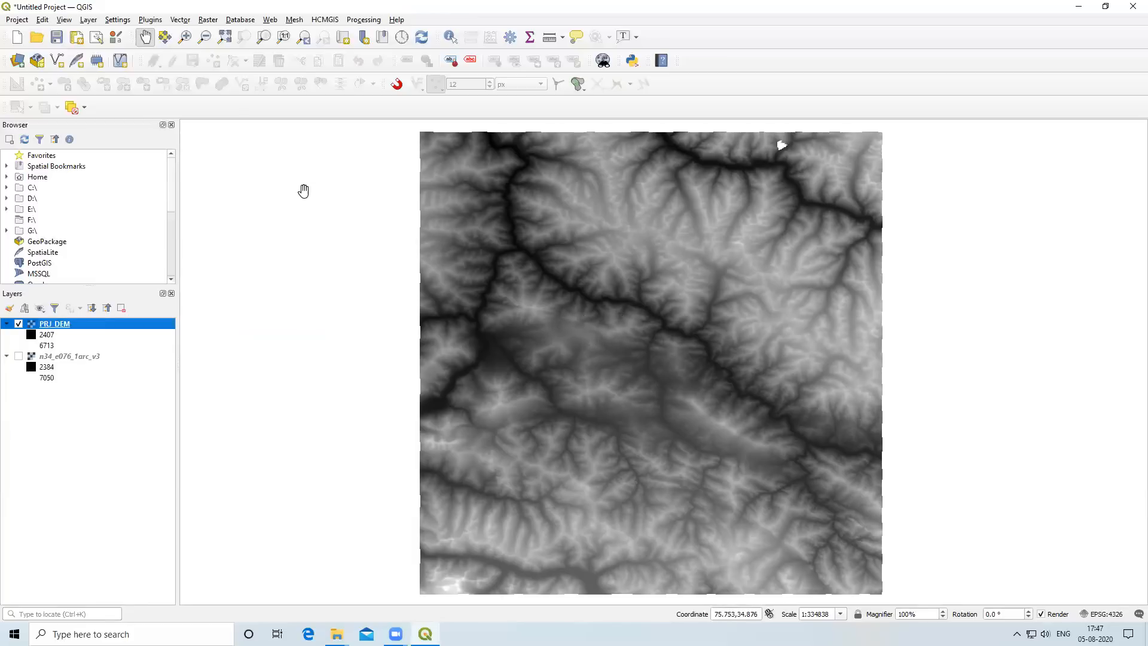
{"action": "left_click", "coordinate": [356, 22]}
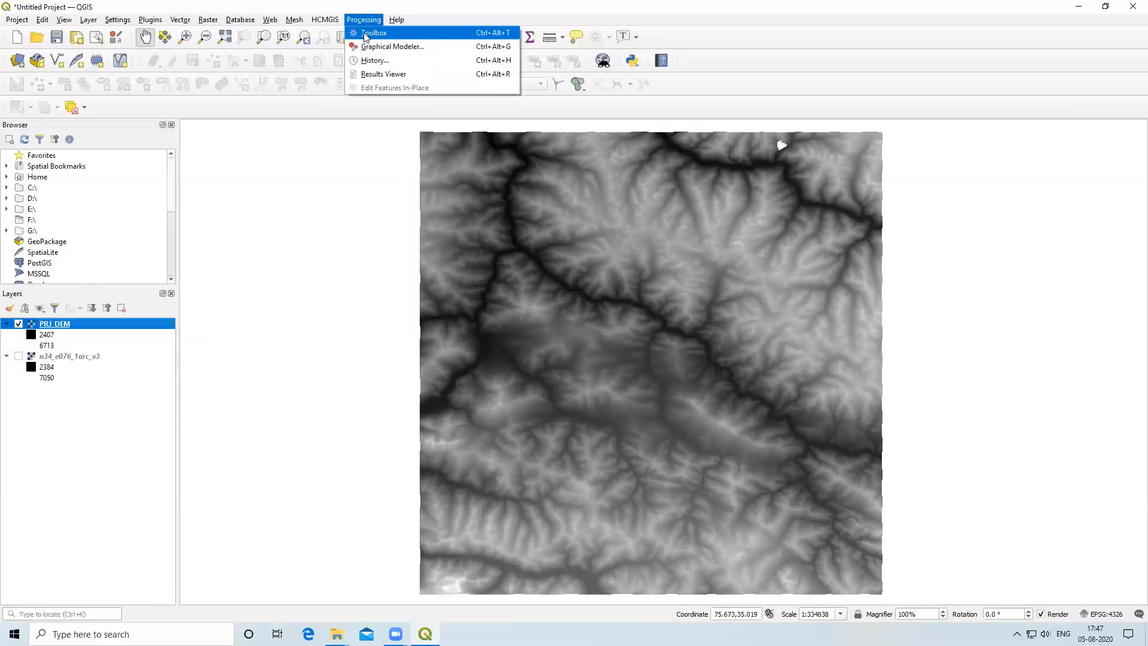
{"action": "left_click", "coordinate": [374, 34]}
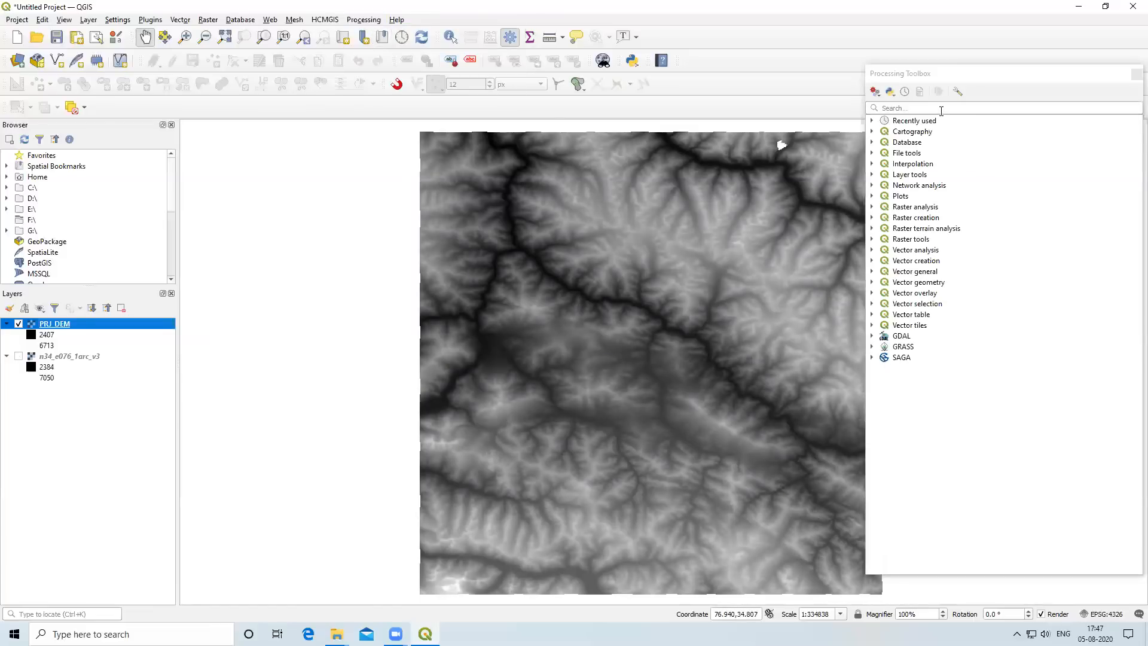
{"action": "left_click", "coordinate": [941, 110]}
{"action": "type", "text": "fill"}
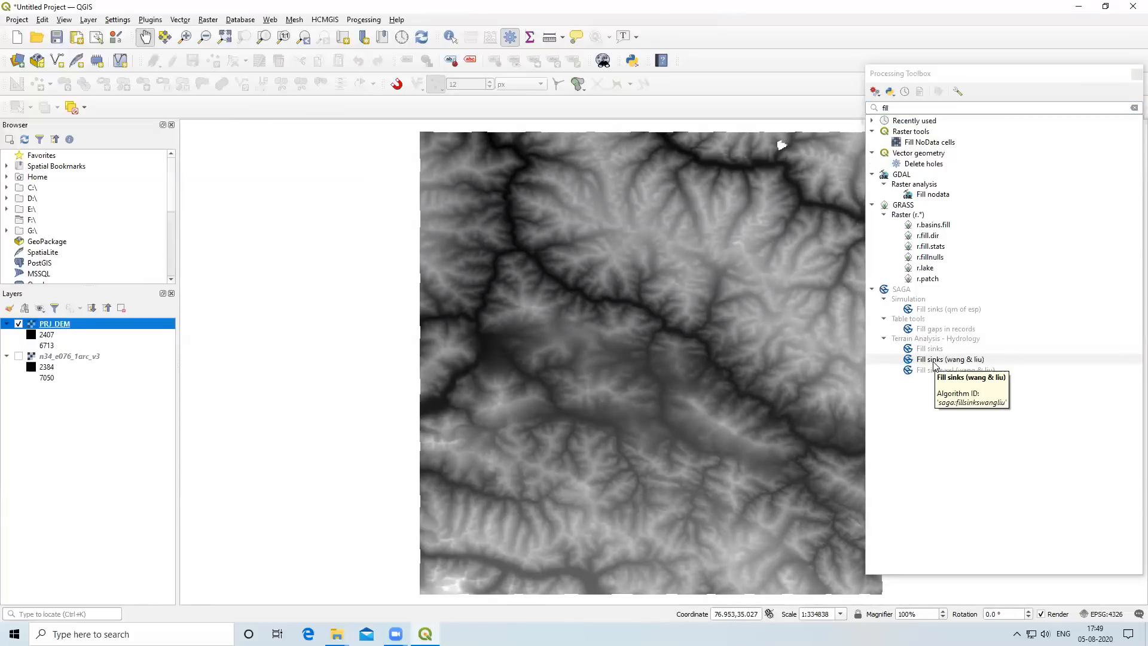
{"action": "double_click", "coordinate": [933, 361]}
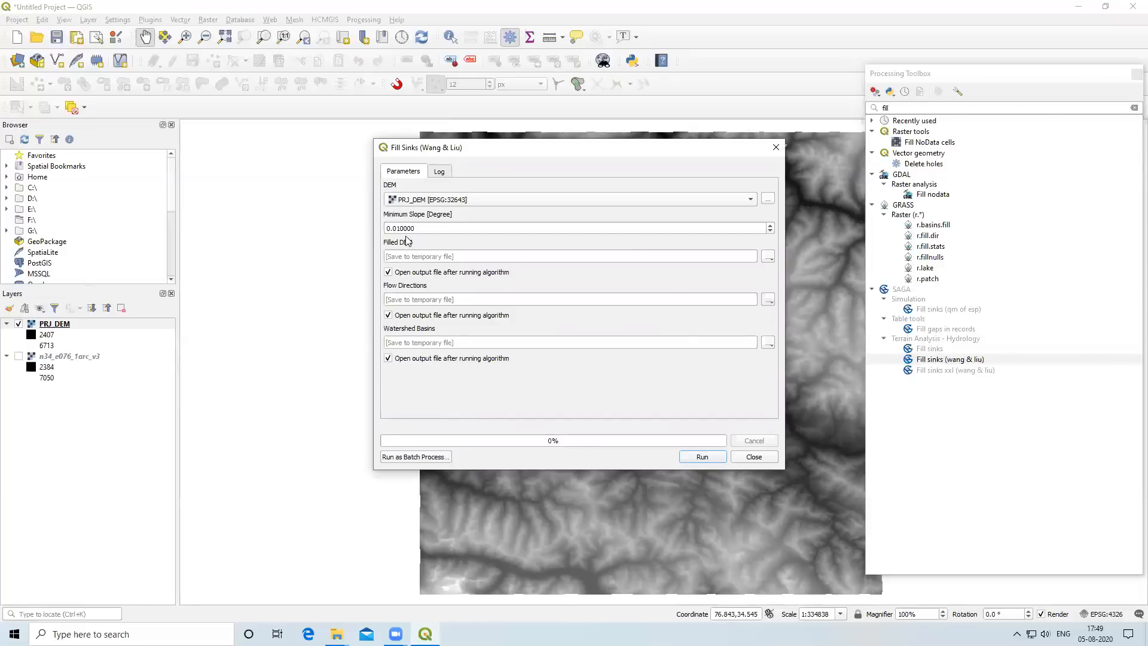
Use PRJ_DEM as the input DEM and disable opening the Flow Directions and Watershed Basins outputs.
{"action": "left_click", "coordinate": [413, 201]}
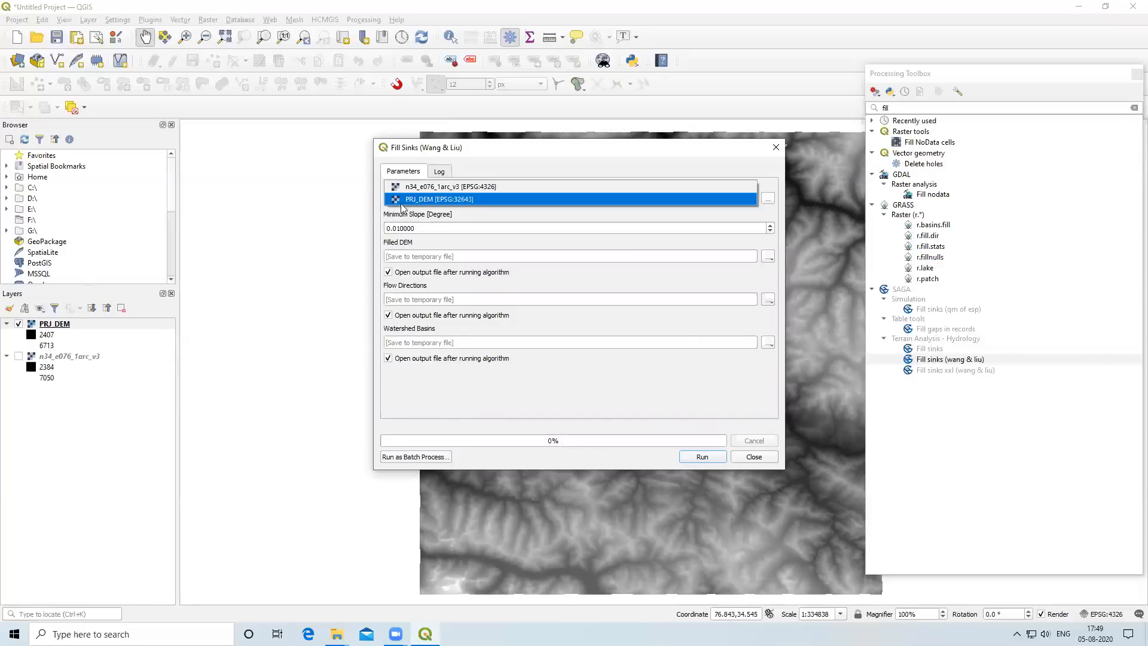
{"action": "left_click", "coordinate": [435, 201]}
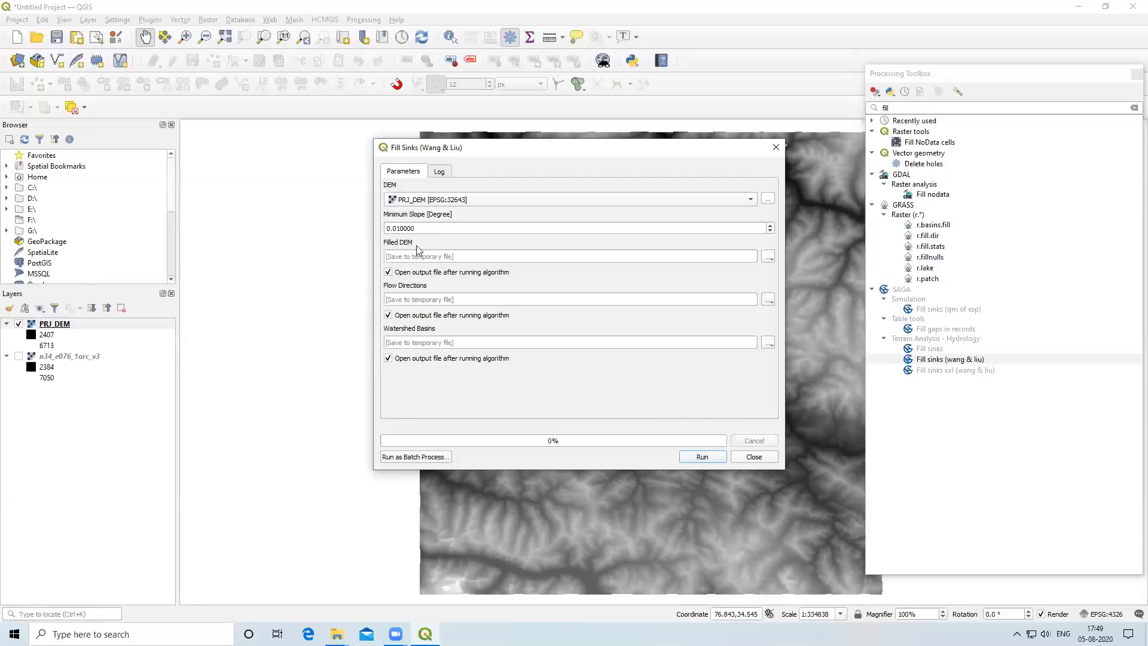
{"action": "left_click", "coordinate": [388, 316]}
{"action": "left_click", "coordinate": [388, 359]}
Save the Filled DEM output as Fill_dem.sdat in the DEM_Analysis folder, run Fill Sinks and close its dialog.
{"action": "left_click", "coordinate": [769, 256]}
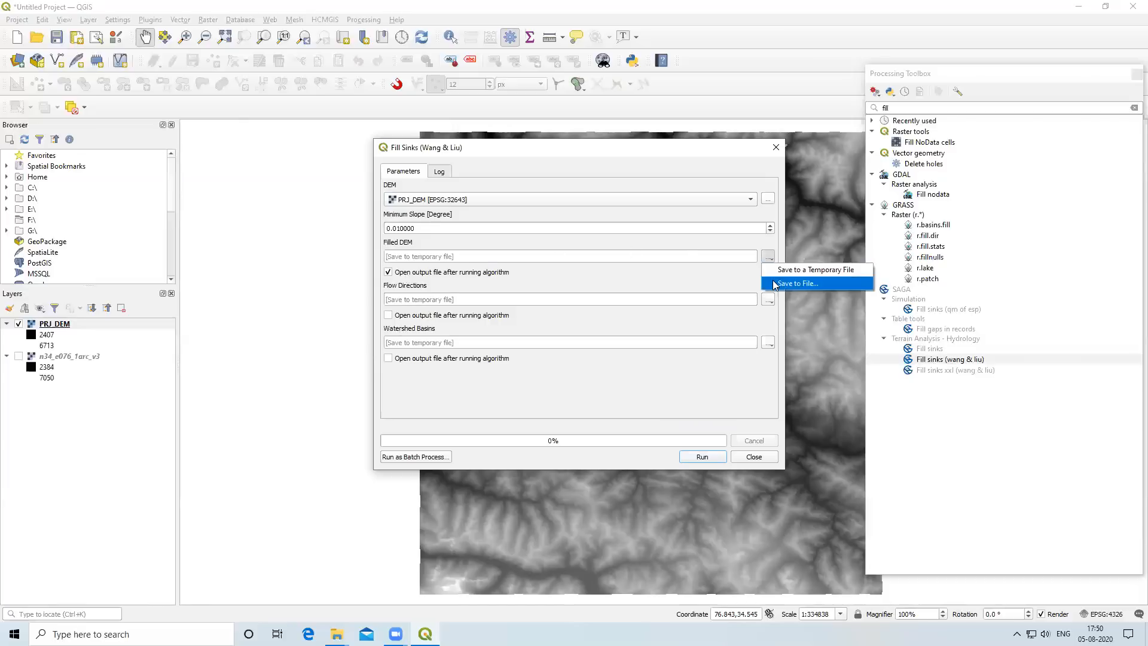
{"action": "left_click", "coordinate": [777, 282]}
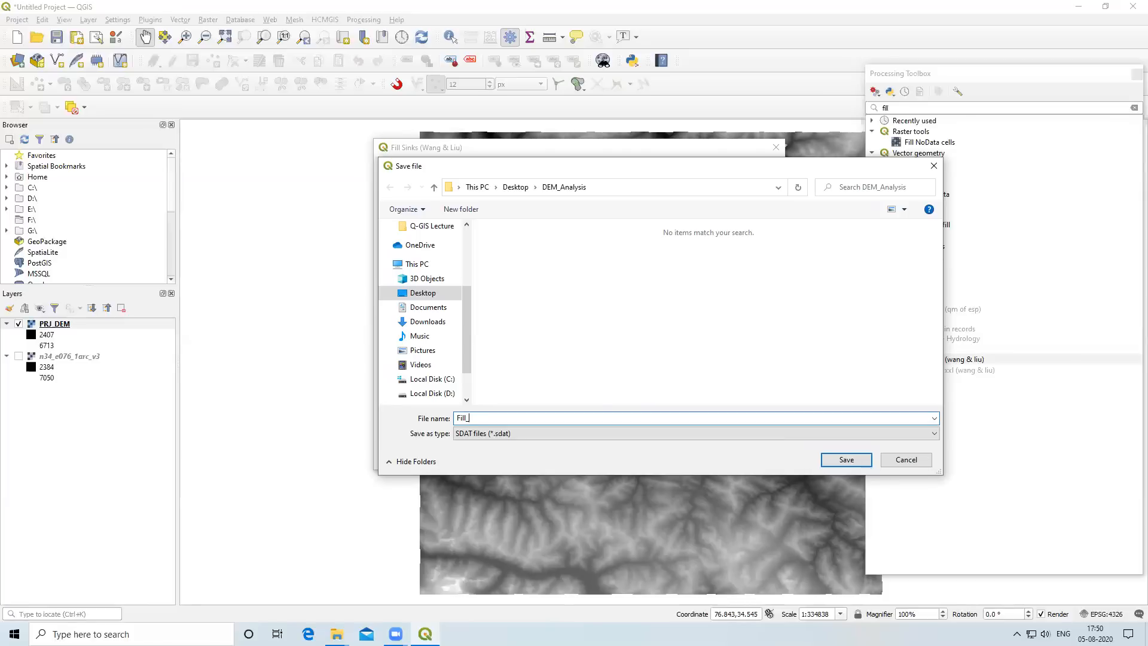
{"action": "left_click", "coordinate": [847, 459]}
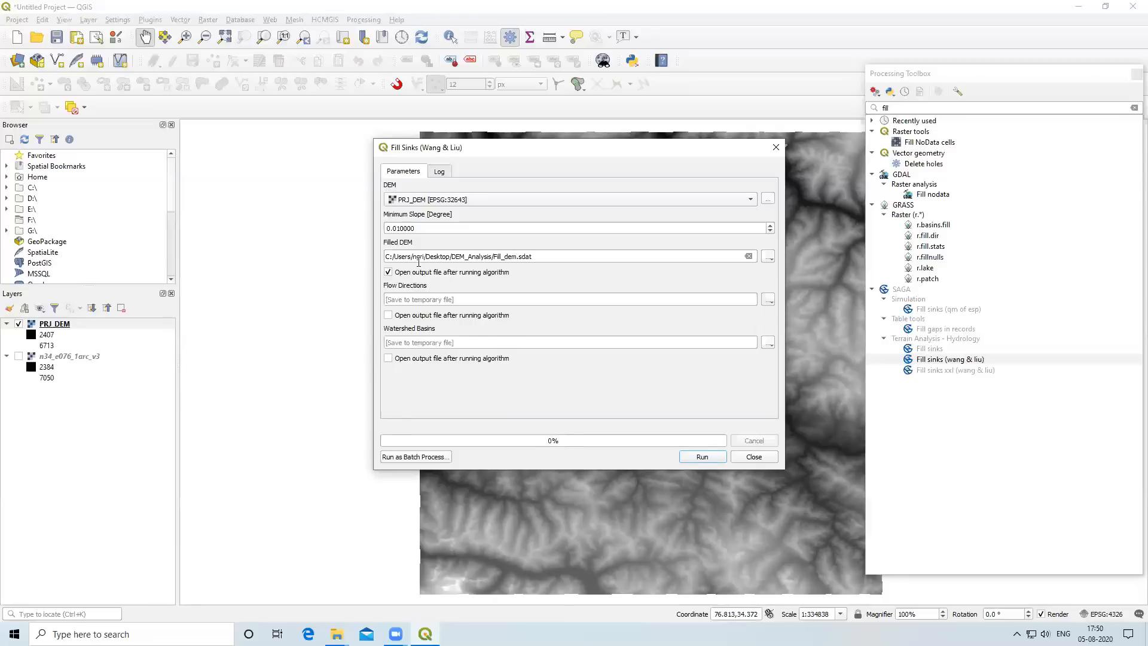
{"action": "left_click", "coordinate": [702, 456]}
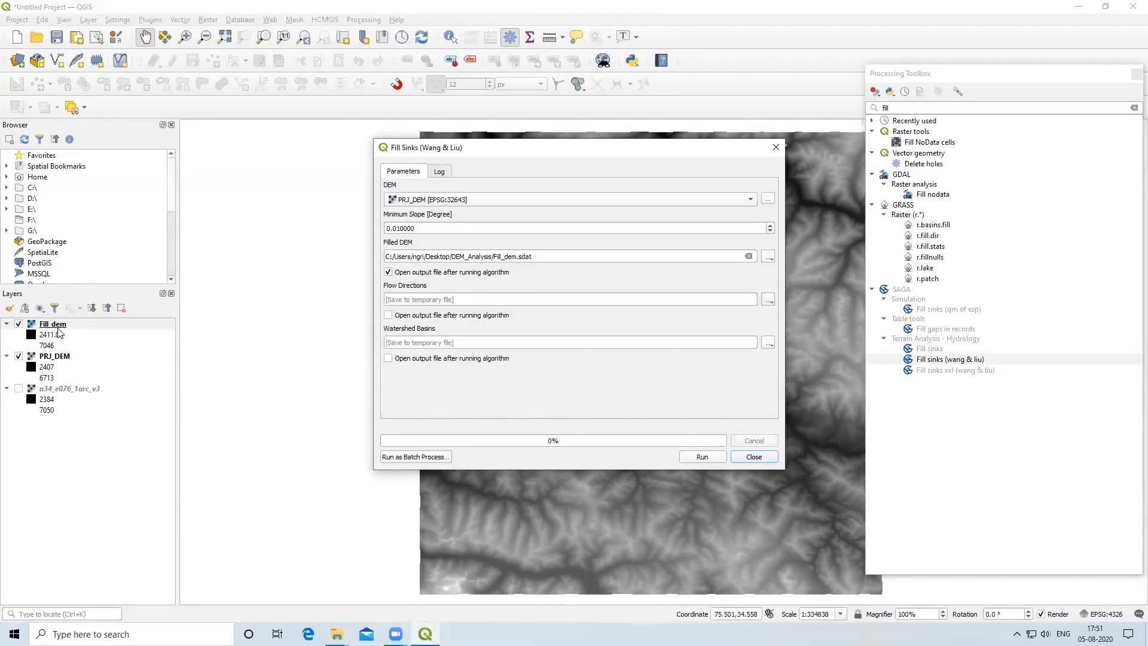
{"action": "left_click", "coordinate": [750, 459]}
Identify the Fill_dem value at a point in the main valley and close the Processing Toolbox covering the results.
{"action": "left_click_drag", "start_coordinate": [518, 347], "coordinate": [439, 354]}
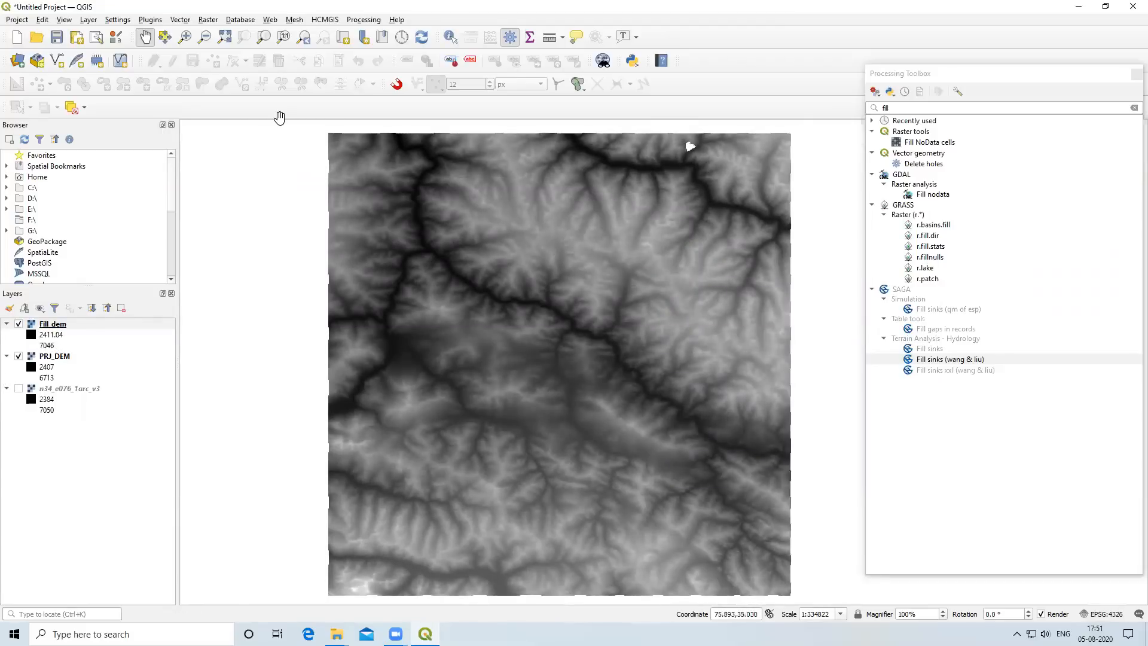
{"action": "left_click", "coordinate": [450, 38]}
{"action": "left_click", "coordinate": [425, 297]}
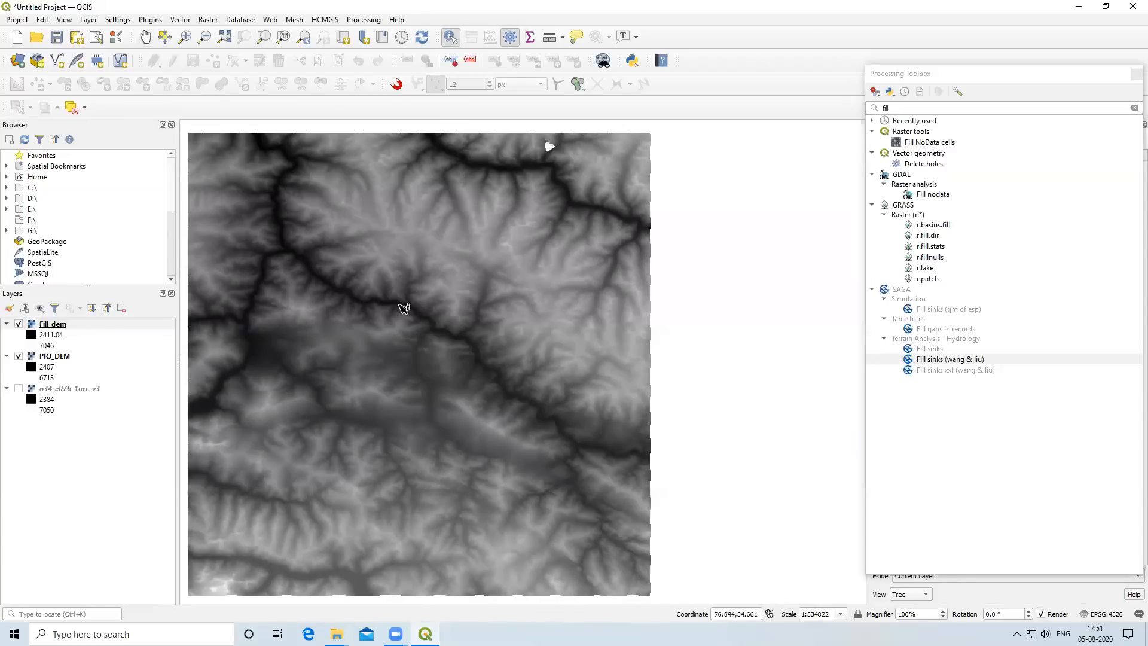
{"action": "scroll", "coordinate": [339, 290], "scroll_direction": "up", "scroll_amount": 3}
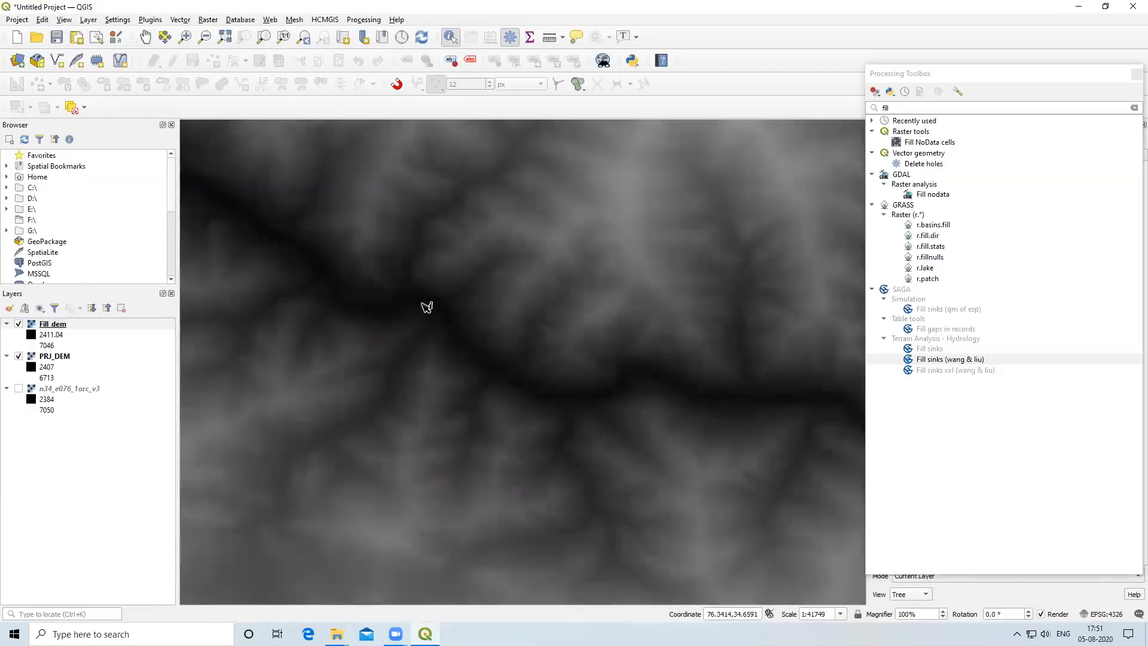
{"action": "left_click", "coordinate": [1135, 75]}
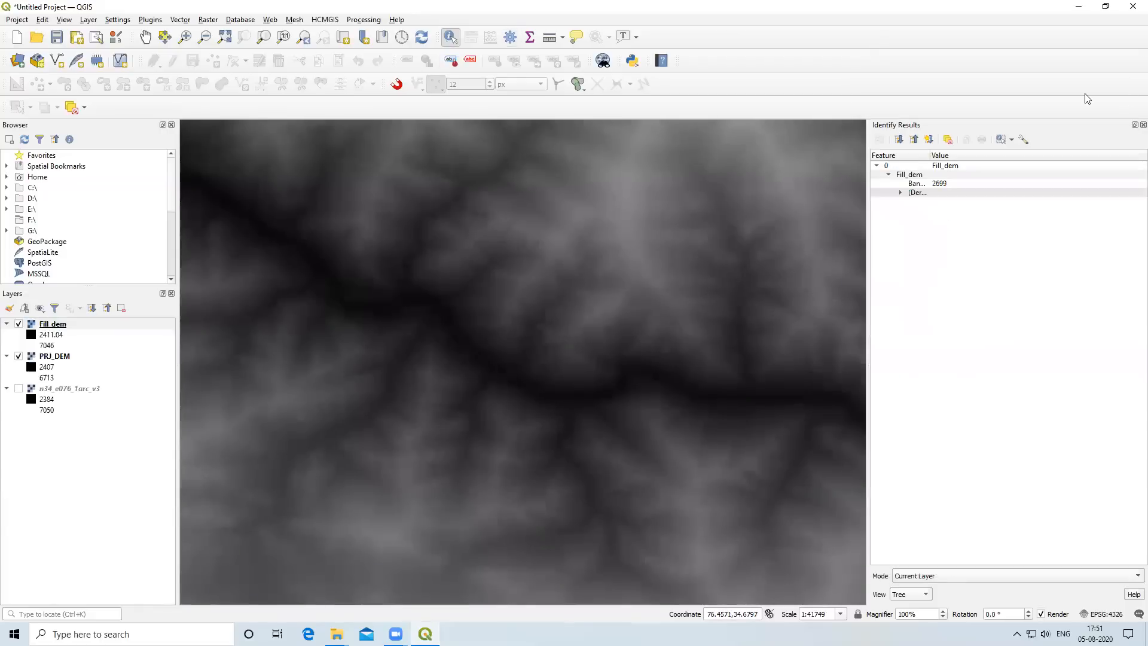
Identify the Fill_dem values at several more points across the slopes and valleys to compare elevations.
{"action": "left_click", "coordinate": [423, 343]}
{"action": "scroll", "coordinate": [724, 456], "scroll_direction": "down", "scroll_amount": 2}
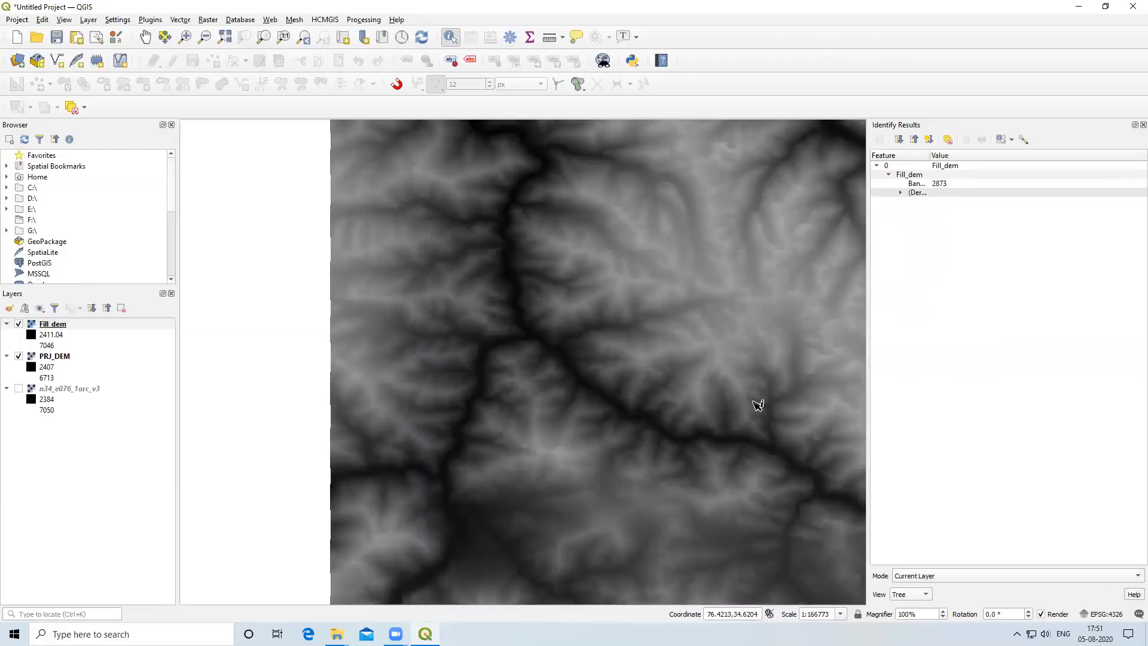
{"action": "left_click", "coordinate": [735, 377]}
{"action": "left_click", "coordinate": [733, 501]}
{"action": "left_click", "coordinate": [609, 397]}
{"action": "scroll", "coordinate": [603, 378], "scroll_direction": "up", "scroll_amount": 1}
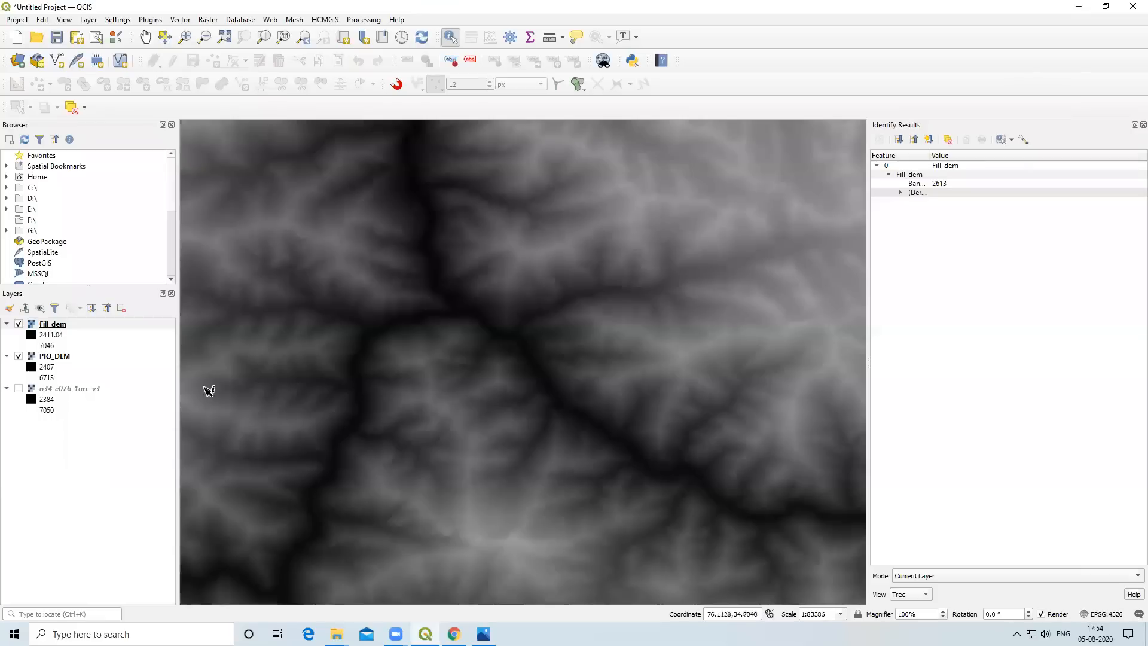
Switch to Strahler.png in Photos, examine how the diagram numbers the stream orders, and return to QGIS.
{"action": "scroll", "coordinate": [439, 308], "scroll_direction": "down", "scroll_amount": 1}
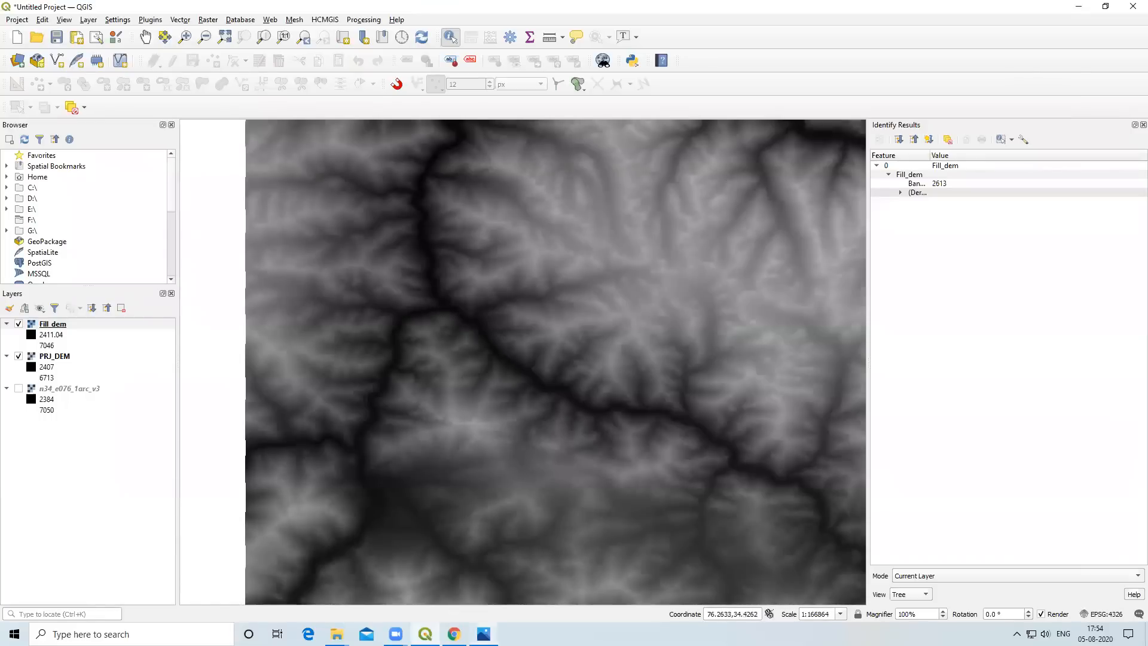
{"action": "mouse_move", "coordinate": [484, 634]}
{"action": "left_click", "coordinate": [488, 590]}
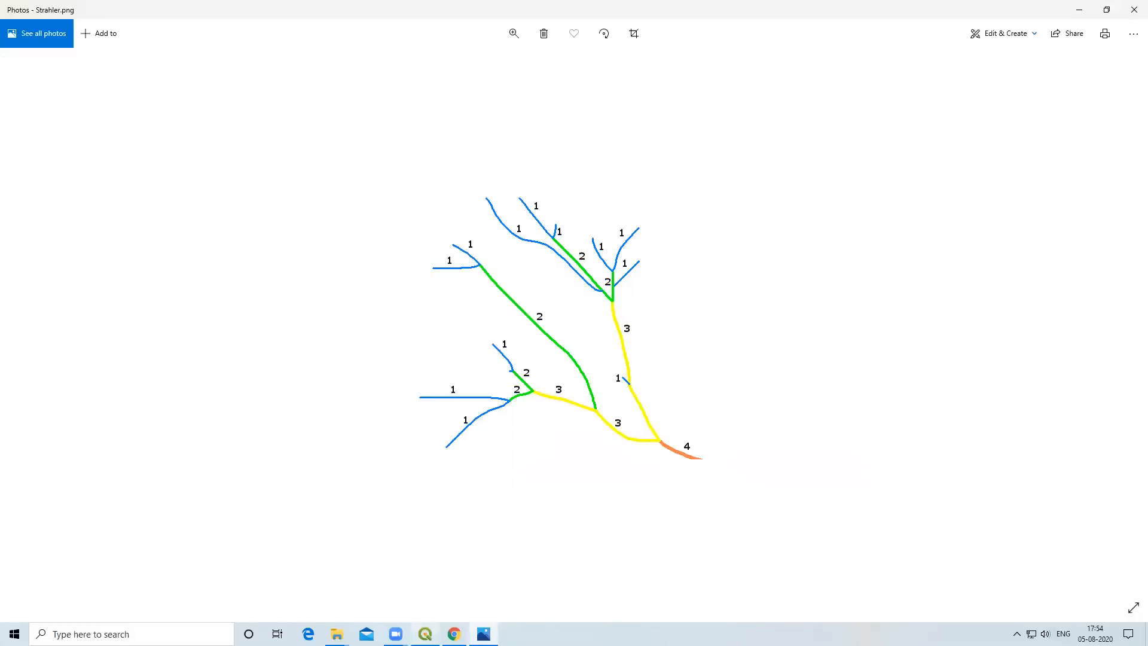
{"action": "left_click", "coordinate": [425, 634]}
Search the Processing Toolbox for "stra" and open the SAGA Strahler order algorithm.
{"action": "scroll", "coordinate": [476, 298], "scroll_direction": "up", "scroll_amount": 2}
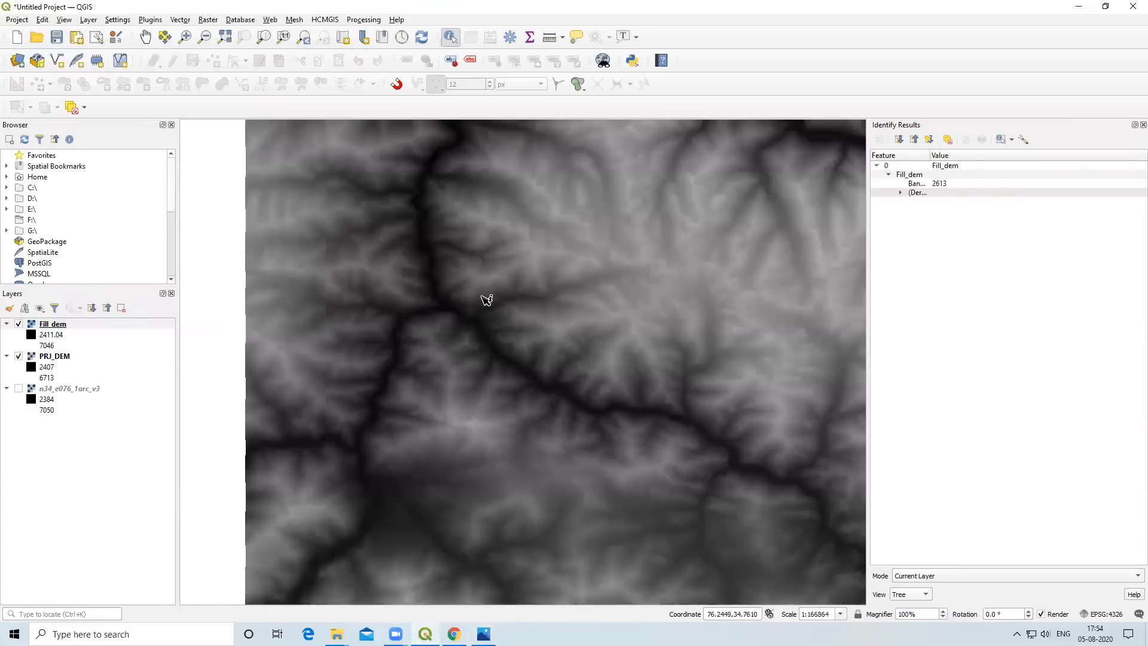
{"action": "scroll", "coordinate": [551, 303], "scroll_direction": "down", "scroll_amount": 1}
{"action": "scroll", "coordinate": [575, 305], "scroll_direction": "up", "scroll_amount": 1}
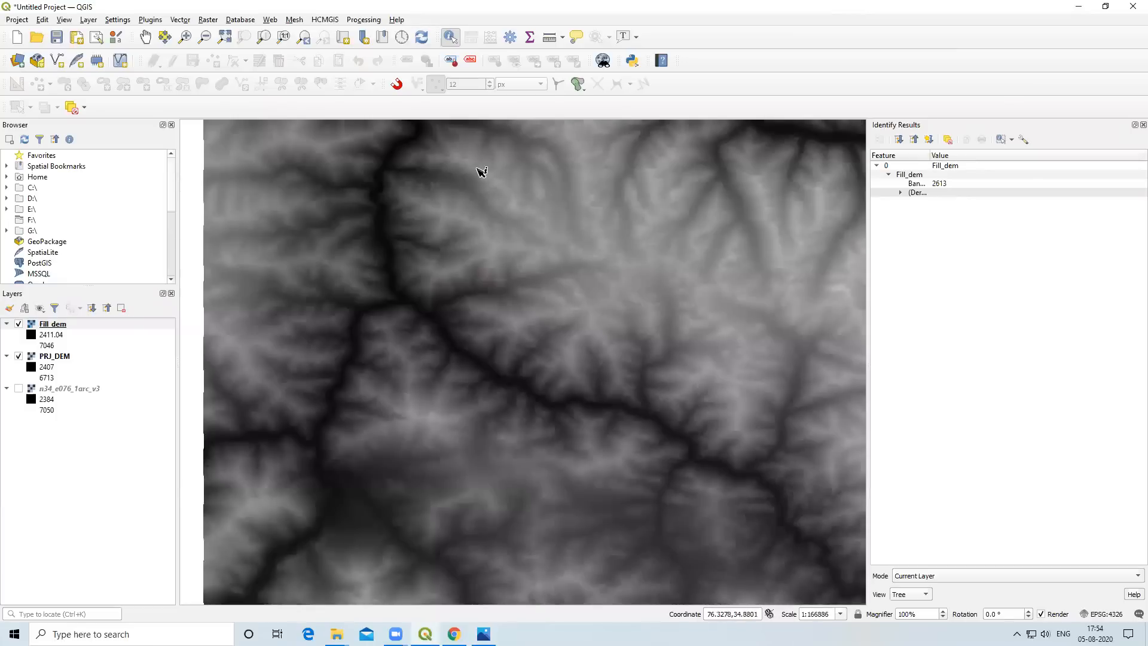
{"action": "left_click", "coordinate": [372, 20]}
{"action": "left_click", "coordinate": [382, 34]}
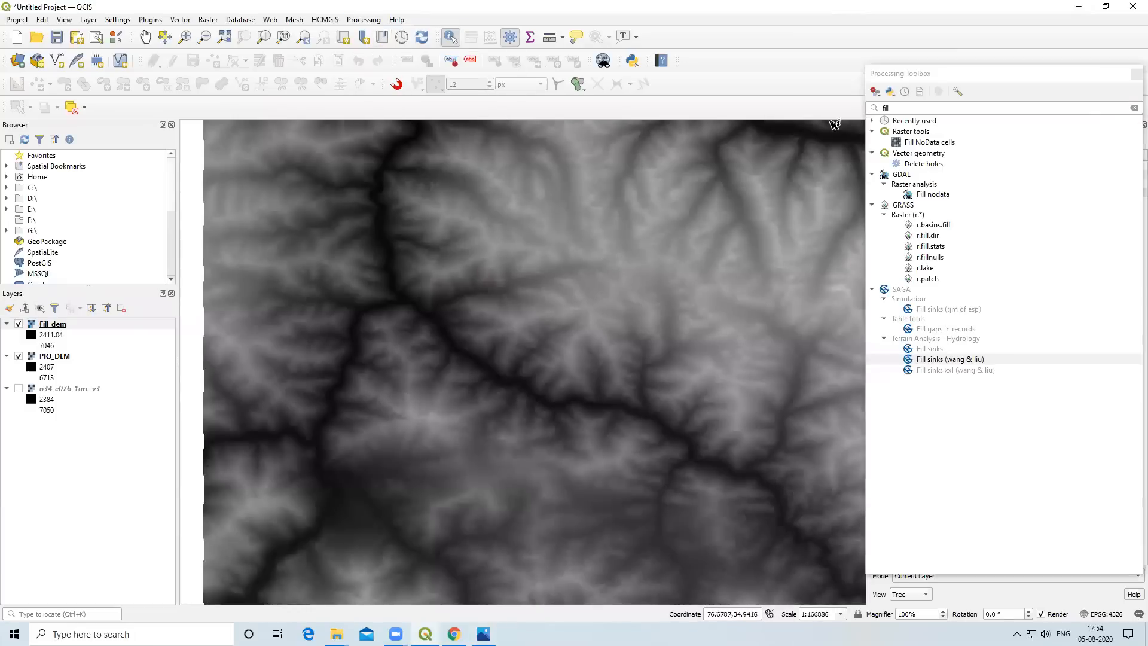
{"action": "double_click", "coordinate": [917, 109]}
{"action": "key", "text": "BackSpace"}
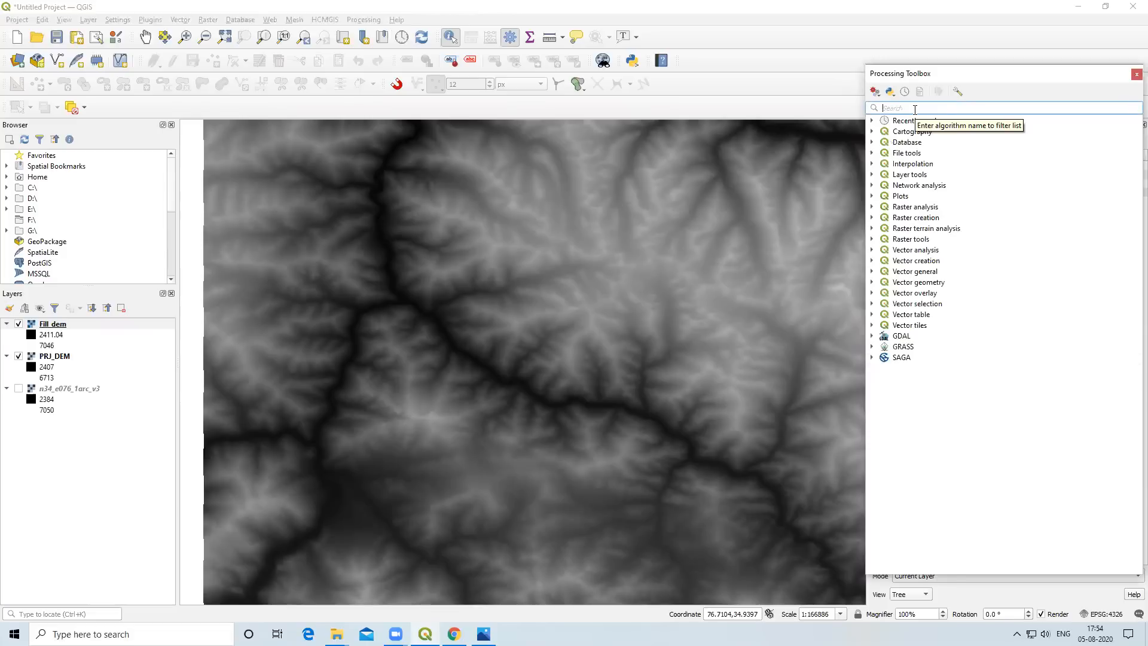
{"action": "type", "text": "s"}
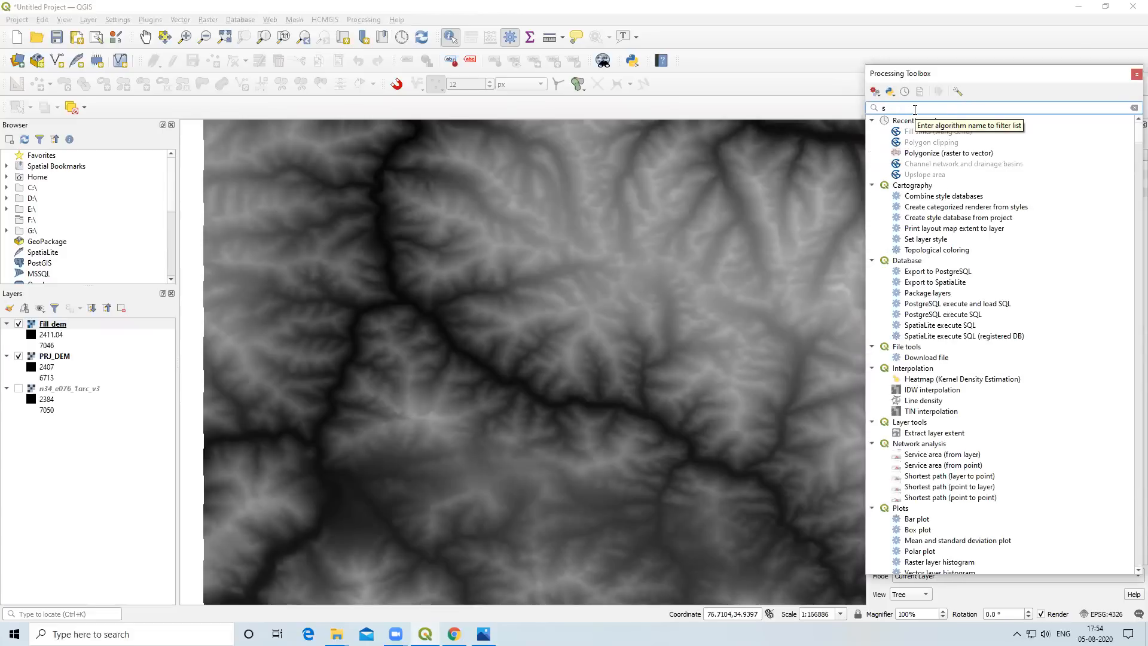
{"action": "type", "text": "tr"}
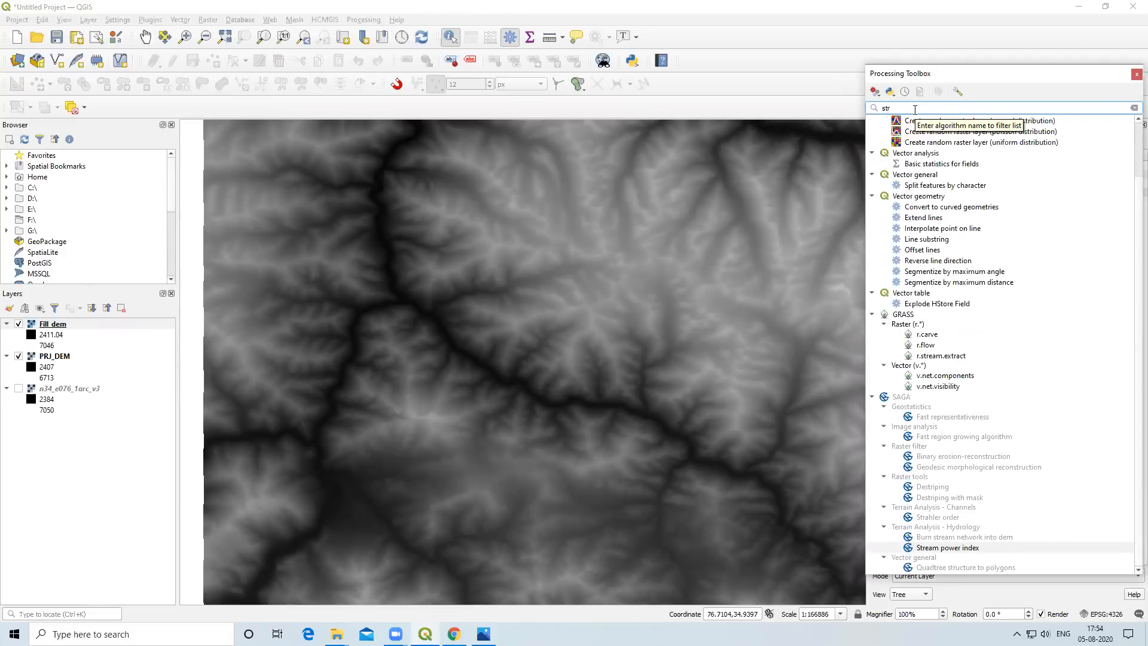
{"action": "type", "text": "a"}
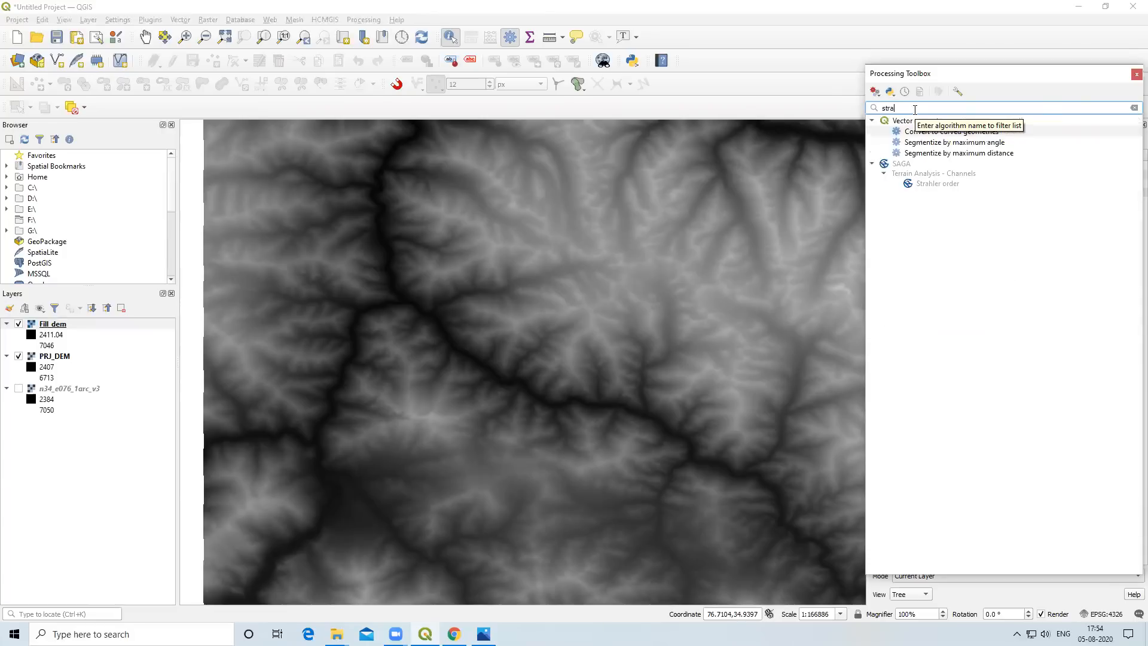
{"action": "double_click", "coordinate": [940, 184]}
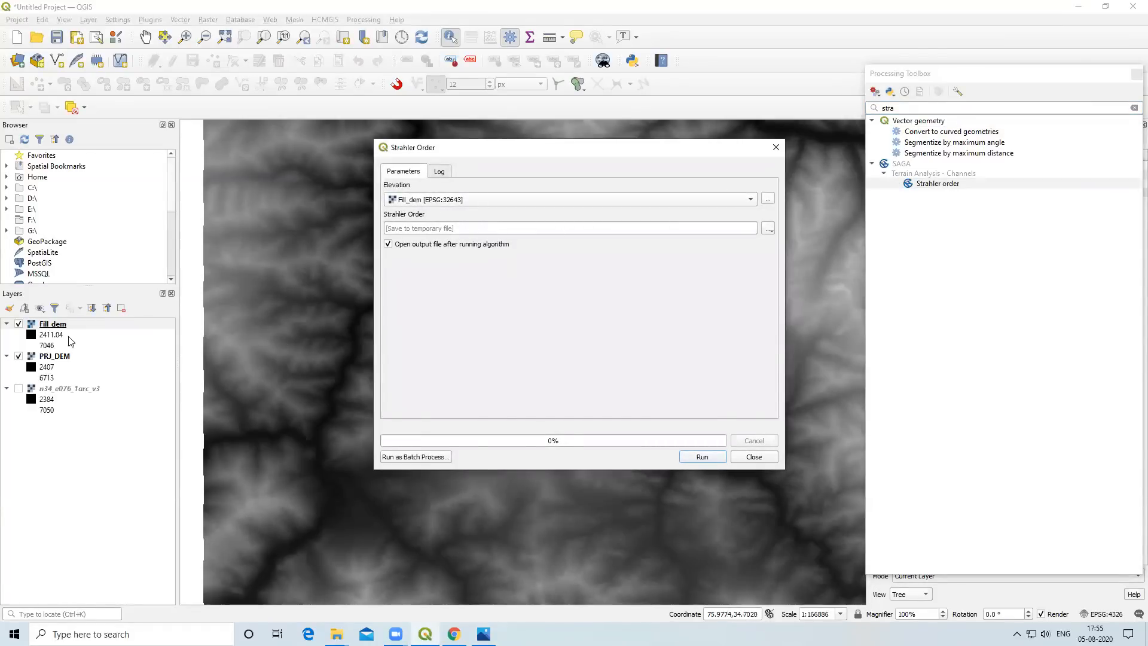
Run Strahler Order with Fill_dem as the elevation, saving the output as Strshel_order.sdat in the DEM_Analysis folder, and close the dialog.
{"action": "left_click", "coordinate": [421, 201]}
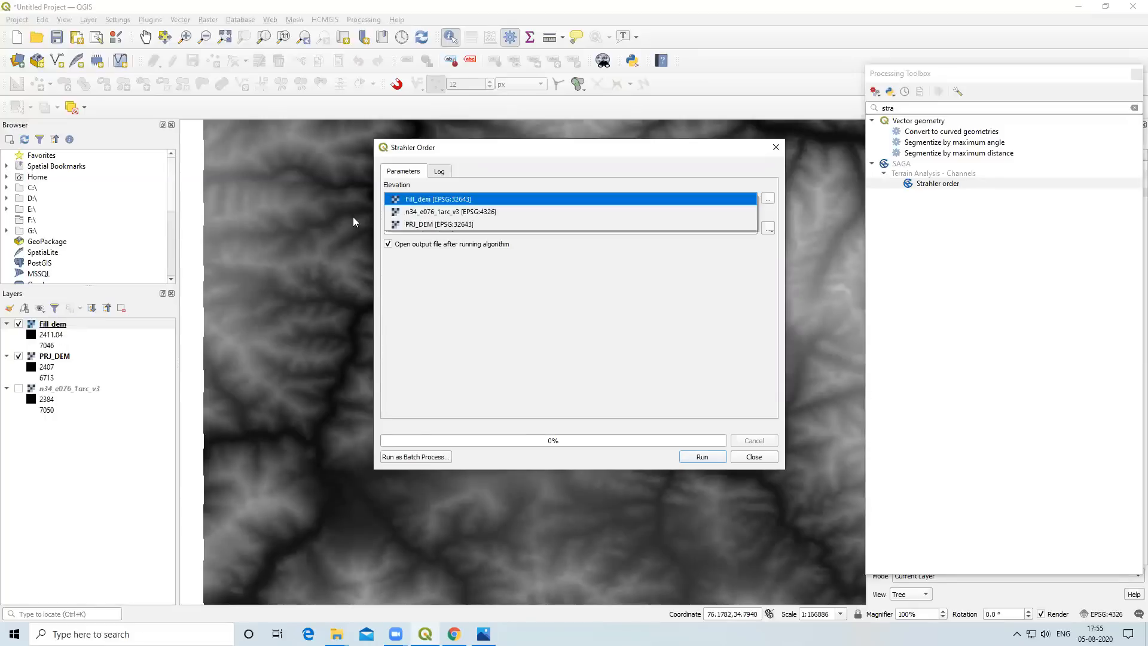
{"action": "left_click", "coordinate": [432, 201]}
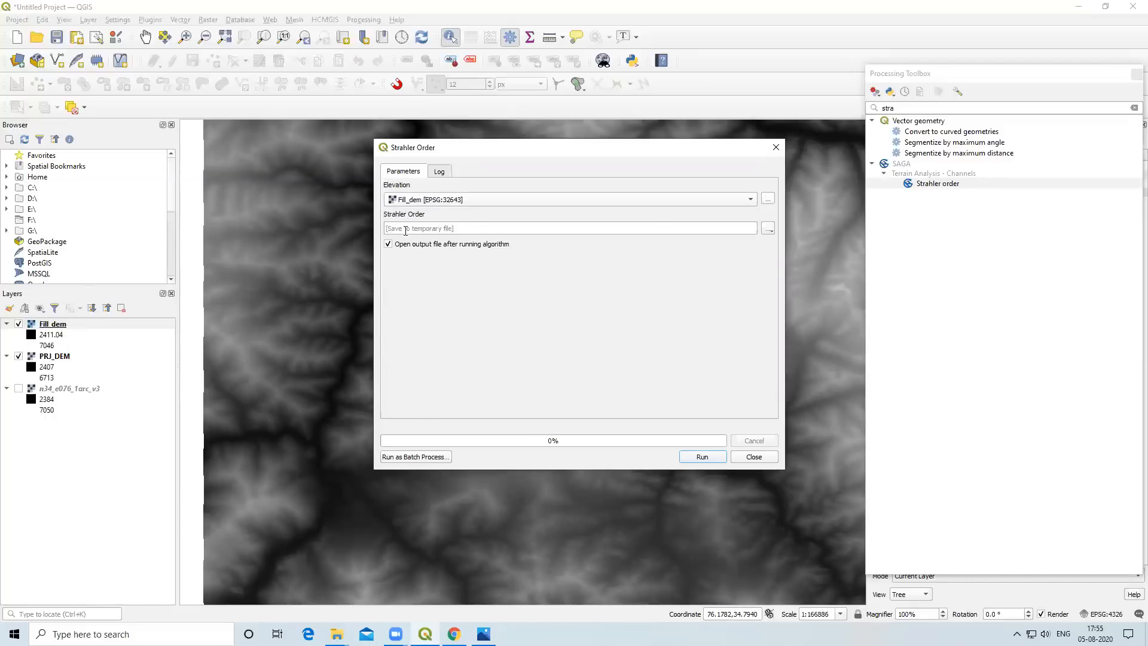
{"action": "left_click", "coordinate": [768, 230]}
{"action": "left_click", "coordinate": [772, 259]}
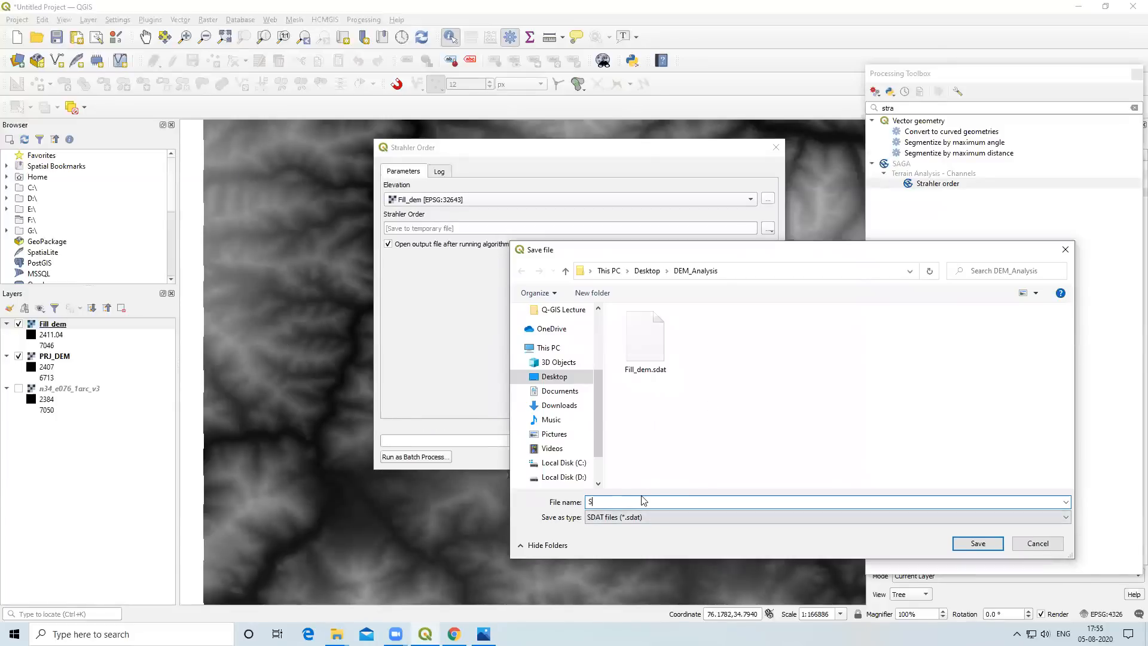
{"action": "type", "text": "Strshel_order"}
{"action": "left_click", "coordinate": [969, 544]}
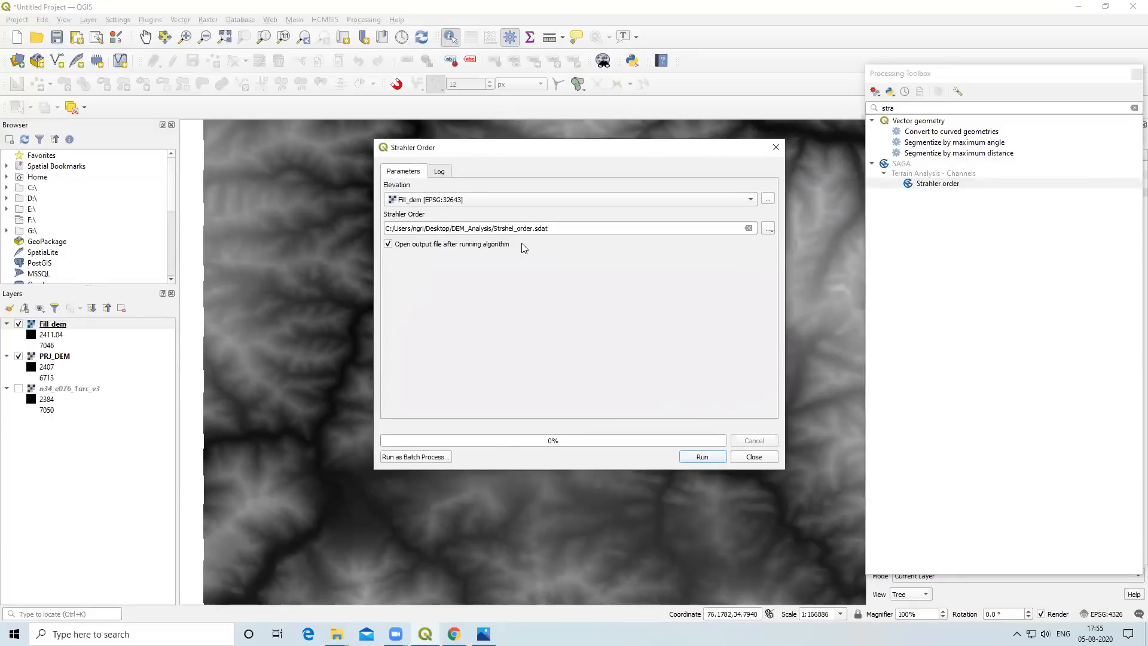
{"action": "left_click", "coordinate": [702, 457]}
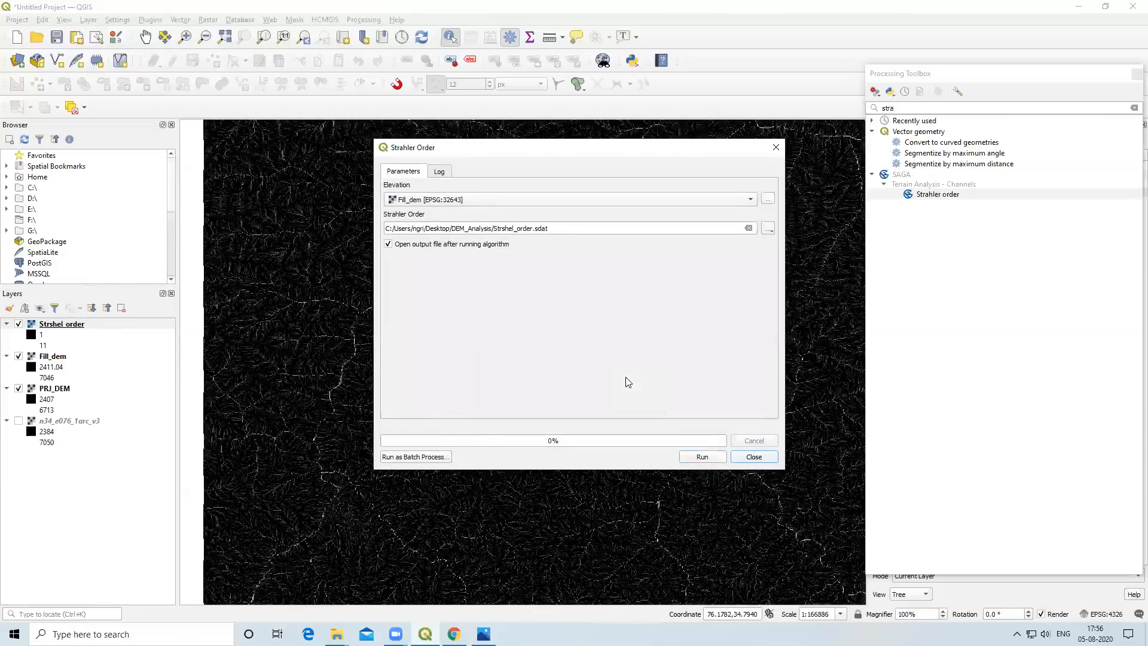
{"action": "left_click", "coordinate": [755, 457]}
Add the Google Maps basemap from HCMGIS and move the Strshel_order layer above it in the layer order.
{"action": "scroll", "coordinate": [495, 326], "scroll_direction": "up", "scroll_amount": 1}
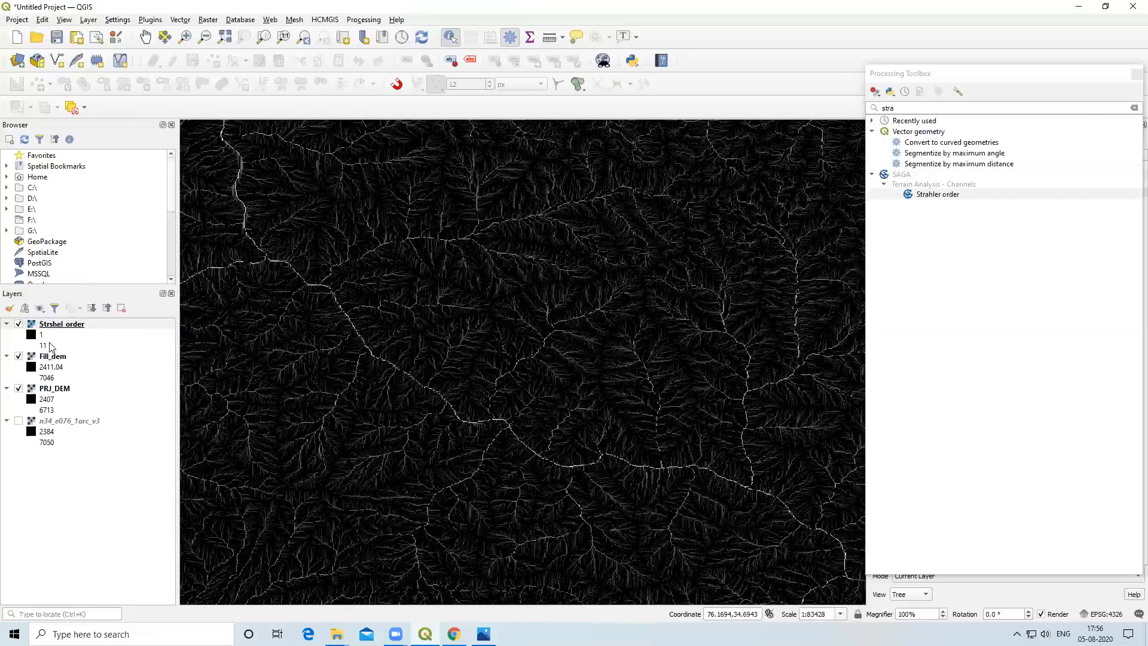
{"action": "scroll", "coordinate": [501, 331], "scroll_direction": "down", "scroll_amount": 1}
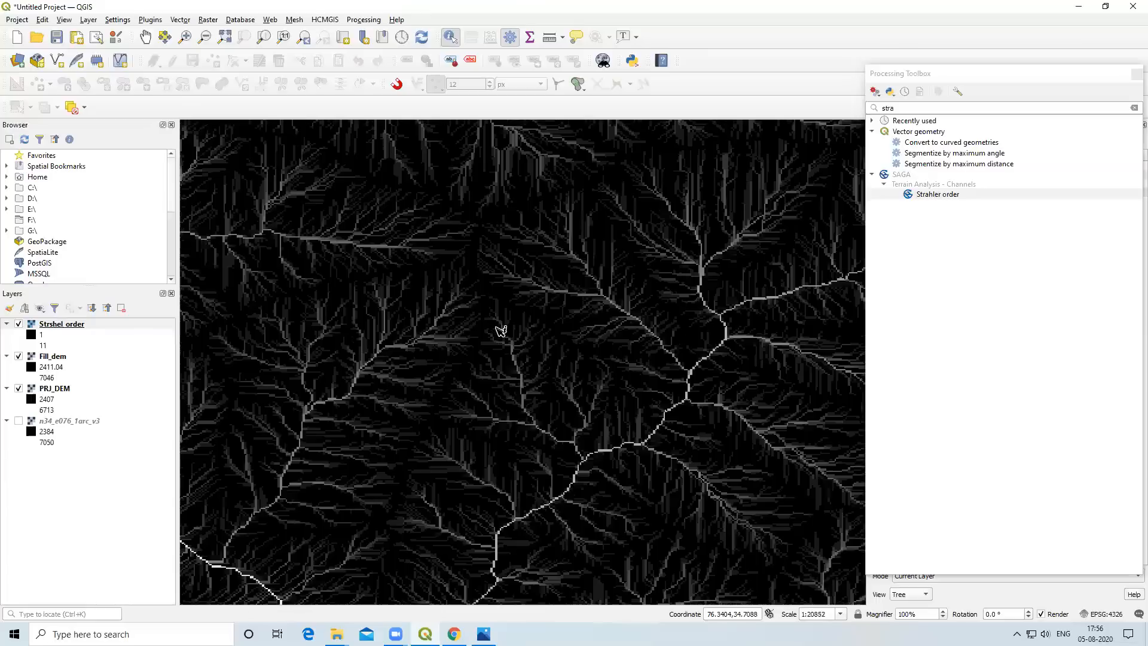
{"action": "scroll", "coordinate": [545, 356], "scroll_direction": "up", "scroll_amount": 1}
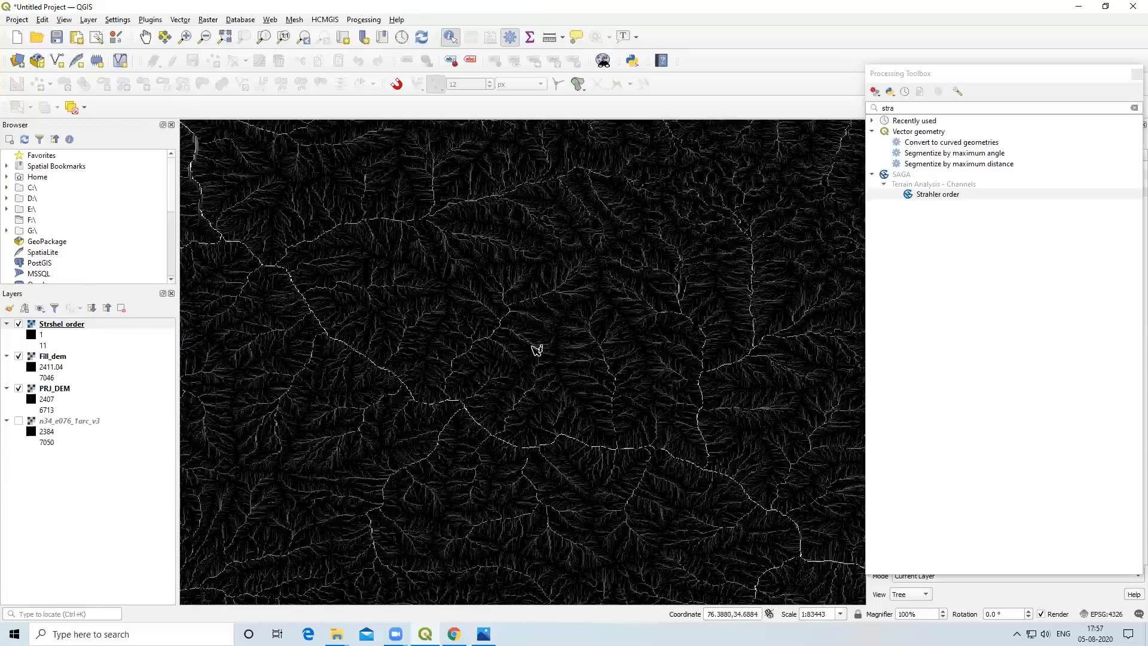
{"action": "scroll", "coordinate": [491, 449], "scroll_direction": "up", "scroll_amount": 1}
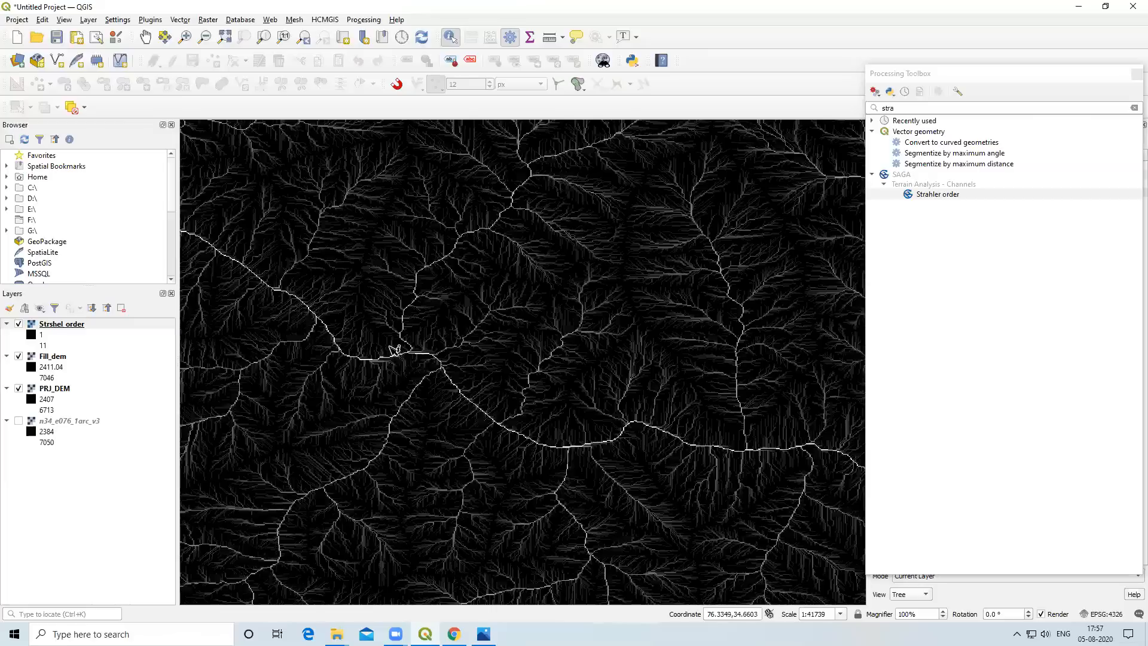
{"action": "left_click", "coordinate": [323, 22]}
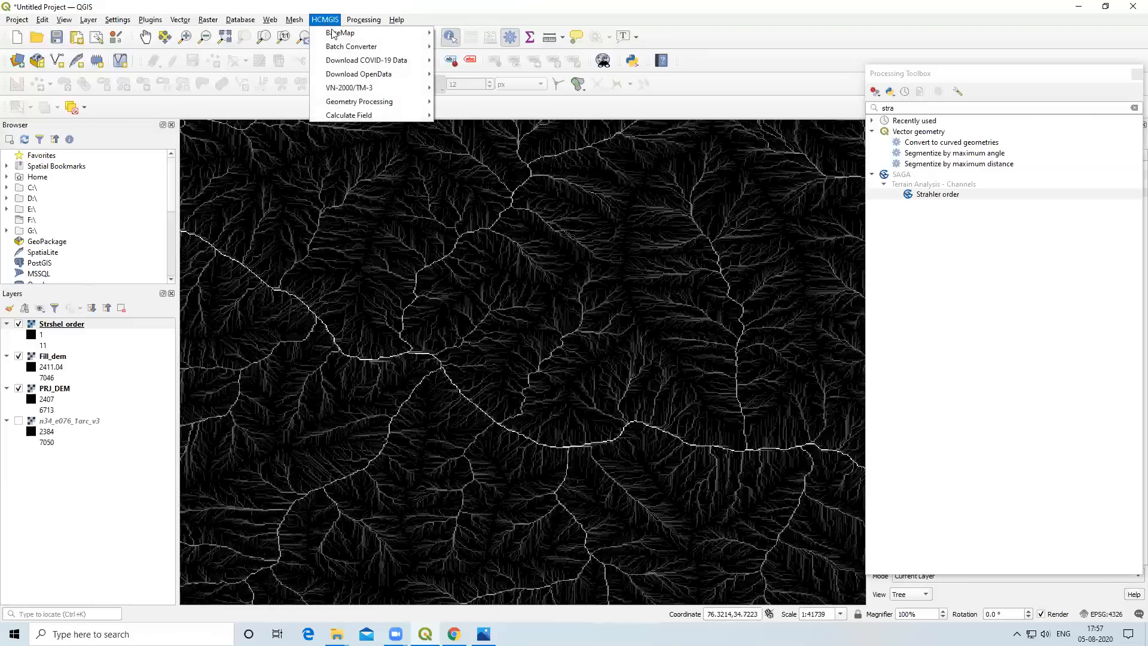
{"action": "mouse_move", "coordinate": [335, 32]}
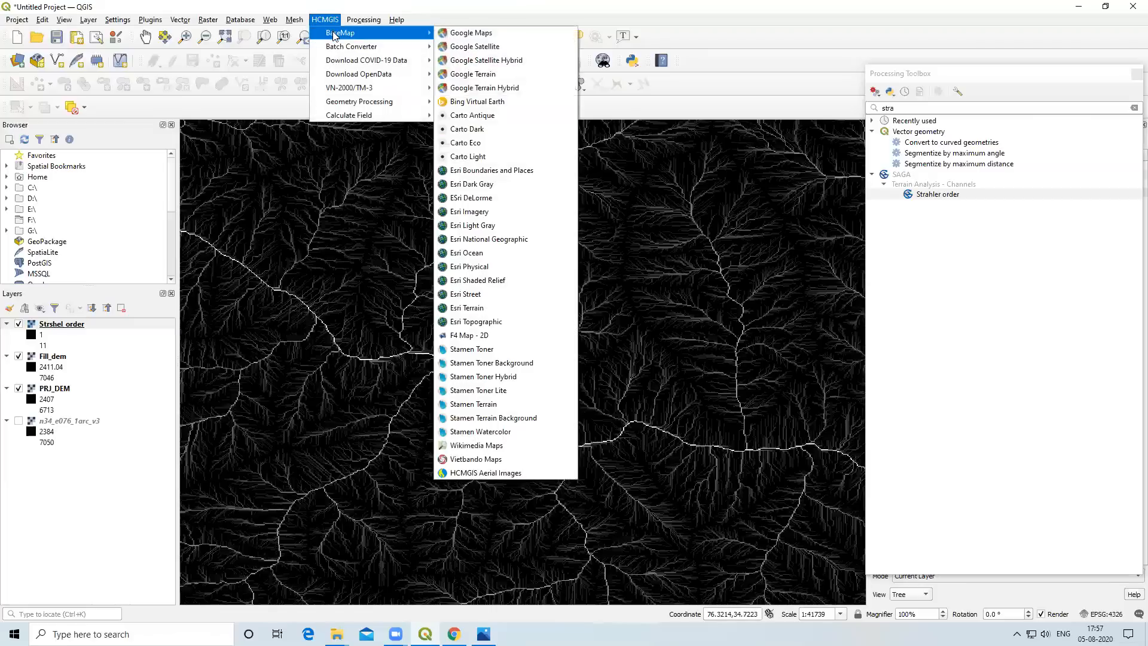
{"action": "left_click", "coordinate": [473, 33]}
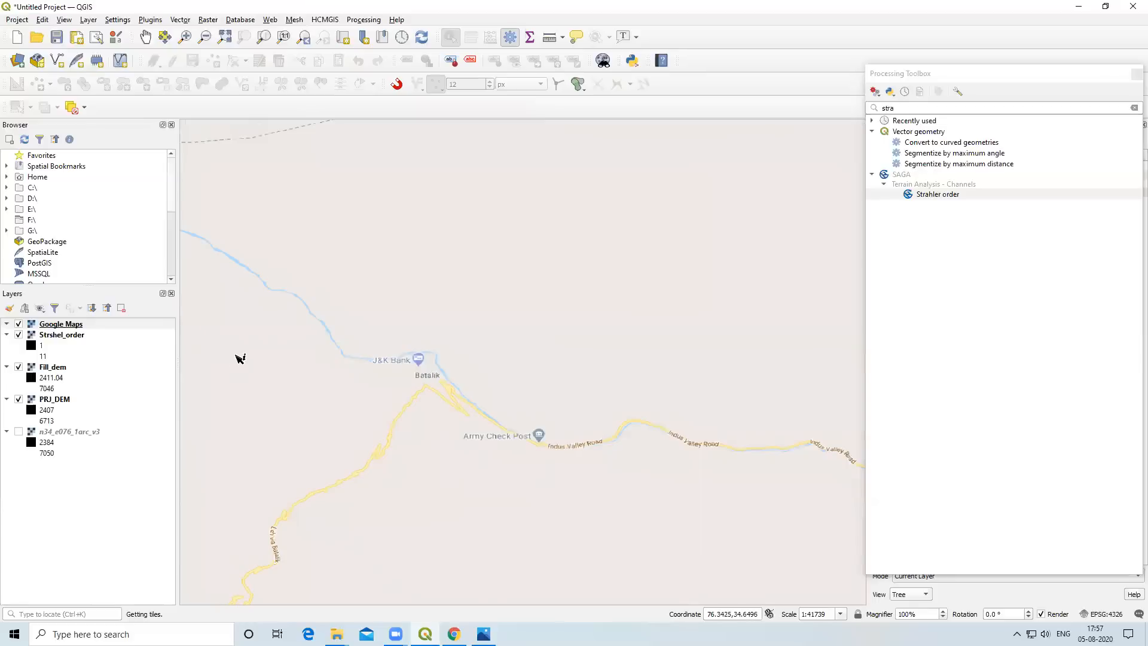
{"action": "left_click_drag", "start_coordinate": [48, 336], "coordinate": [48, 326]}
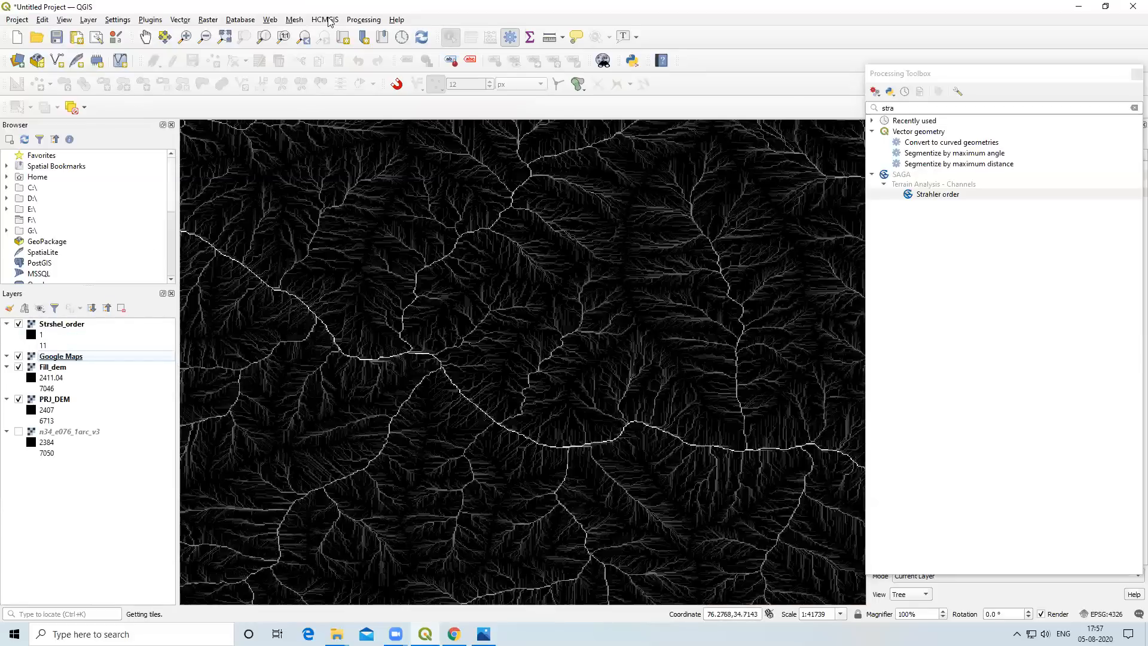
Look up the HCMGIS plugin in the plugin manager by searching for "HCM", and close the manager.
{"action": "left_click", "coordinate": [150, 20]}
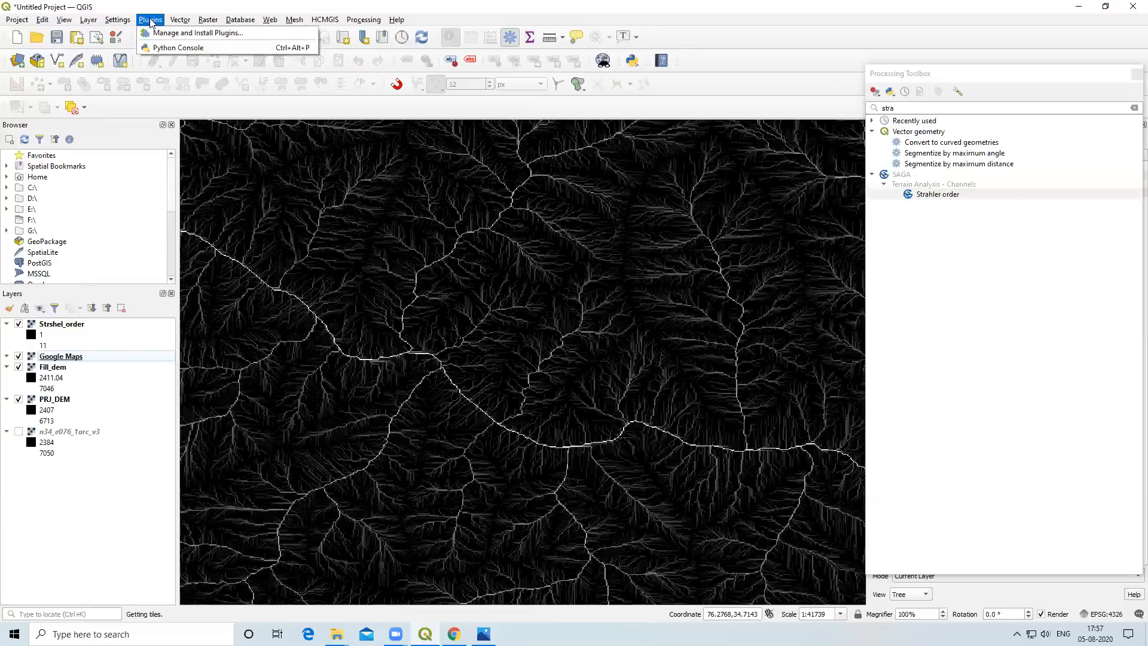
{"action": "left_click", "coordinate": [170, 32]}
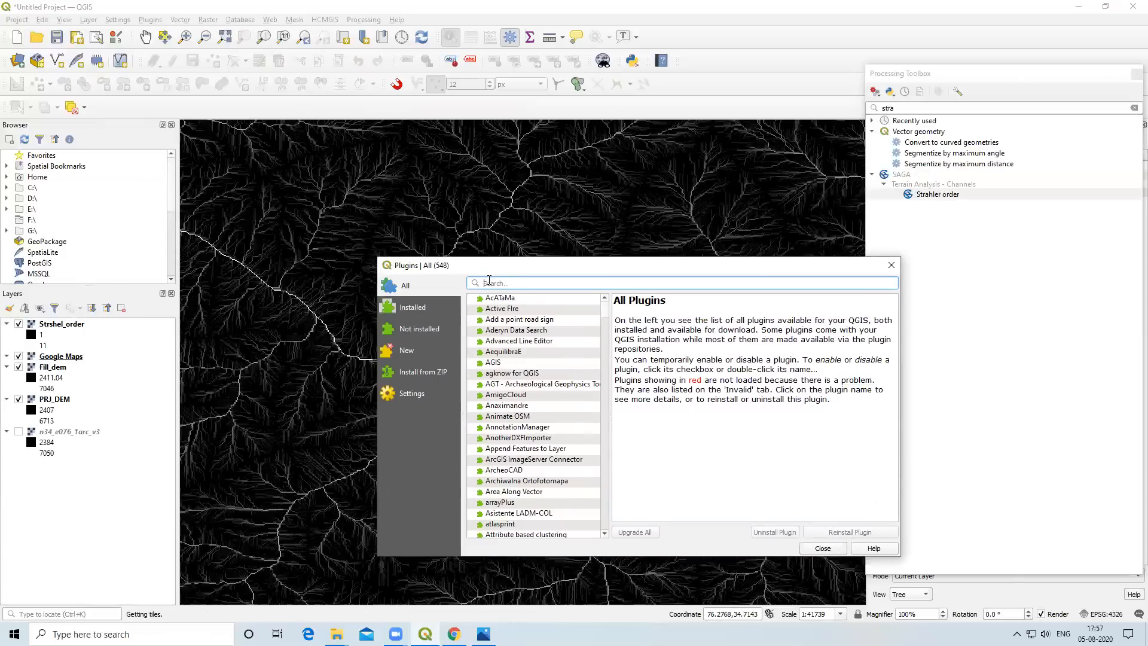
{"action": "type", "text": "HCM"}
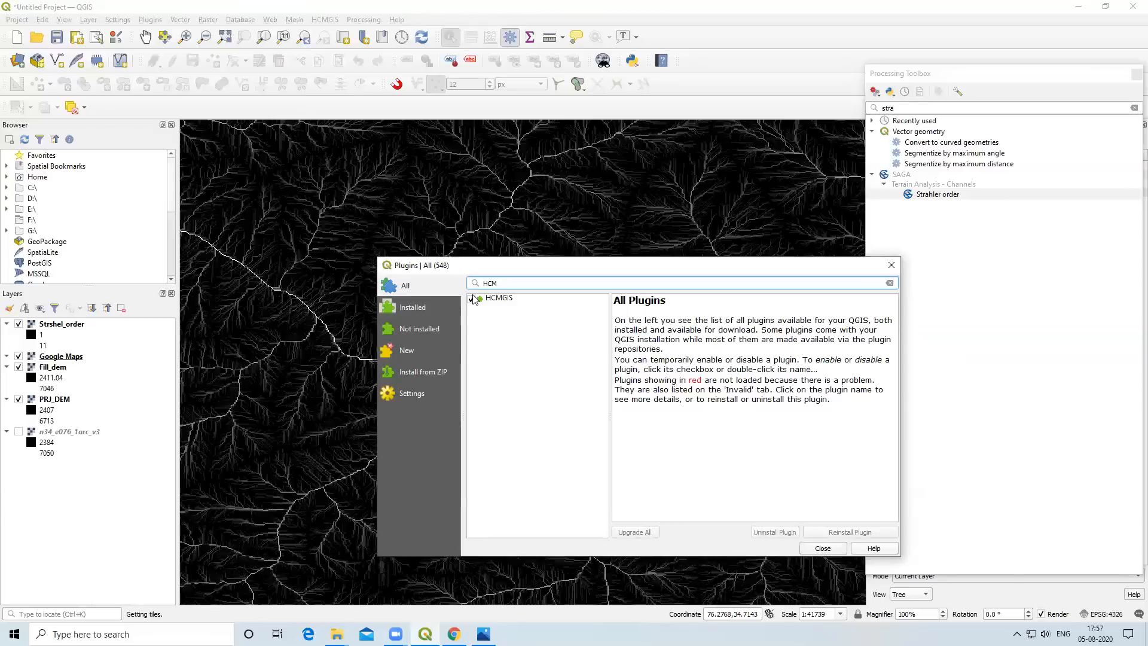
{"action": "left_click", "coordinate": [819, 549]}
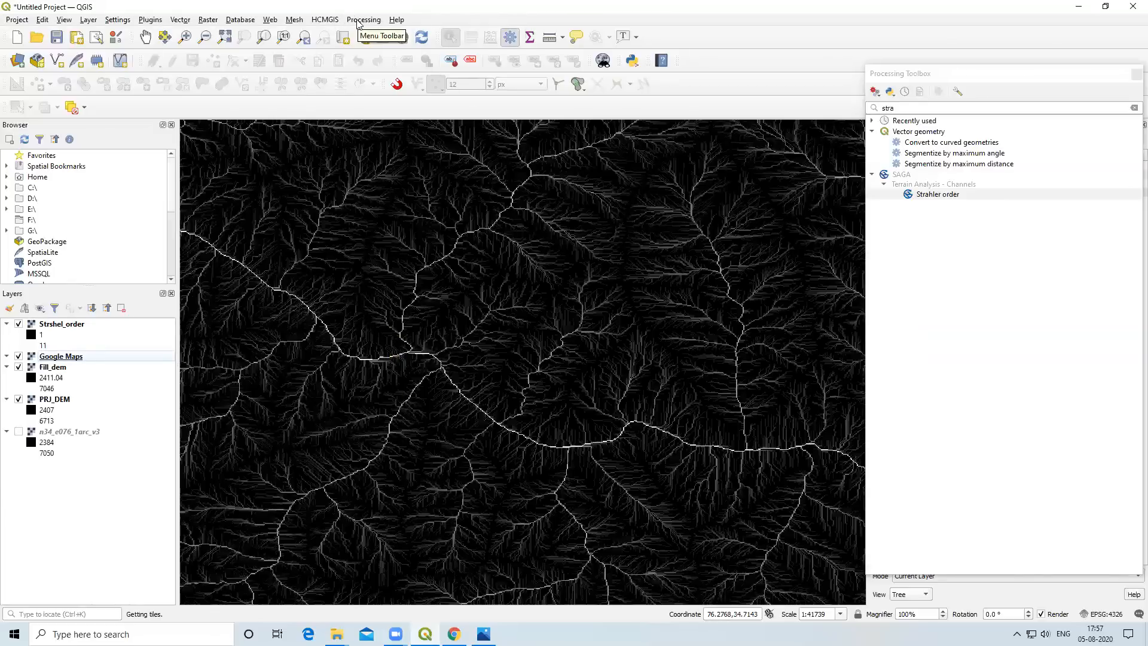
Compare the Strshel_order stream network with the Google Maps basemap at several scales by toggling the Strshel_order layer's visibility.
{"action": "left_click", "coordinate": [19, 325]}
{"action": "left_click", "coordinate": [19, 325]}
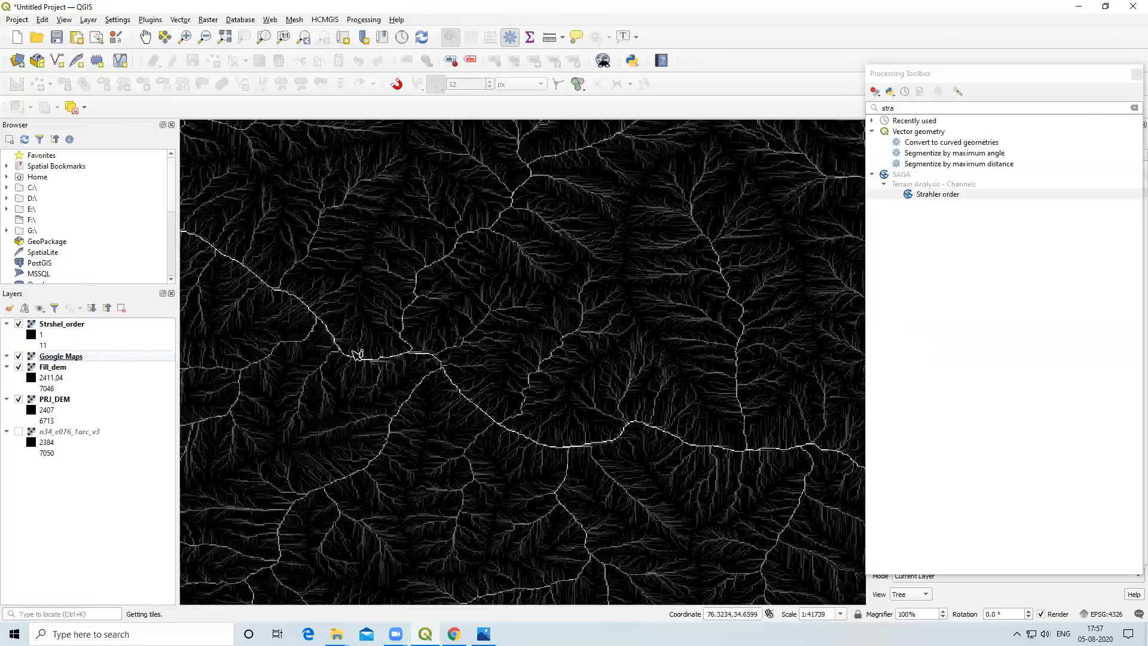
{"action": "scroll", "coordinate": [359, 355], "scroll_direction": "up", "scroll_amount": 3}
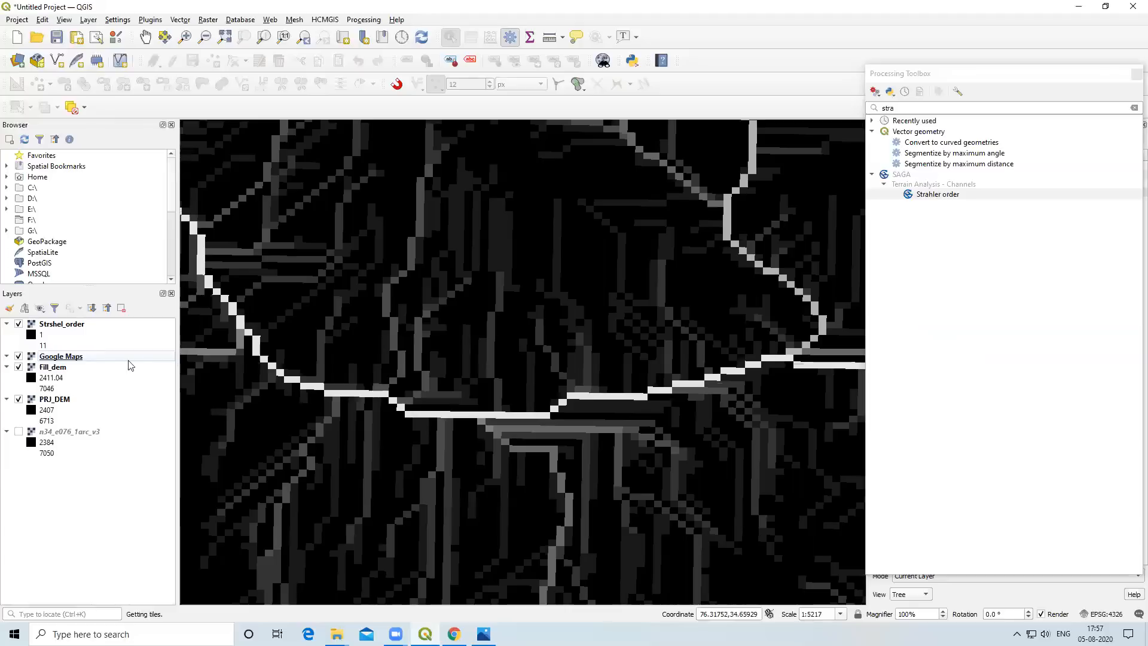
{"action": "left_click", "coordinate": [18, 324]}
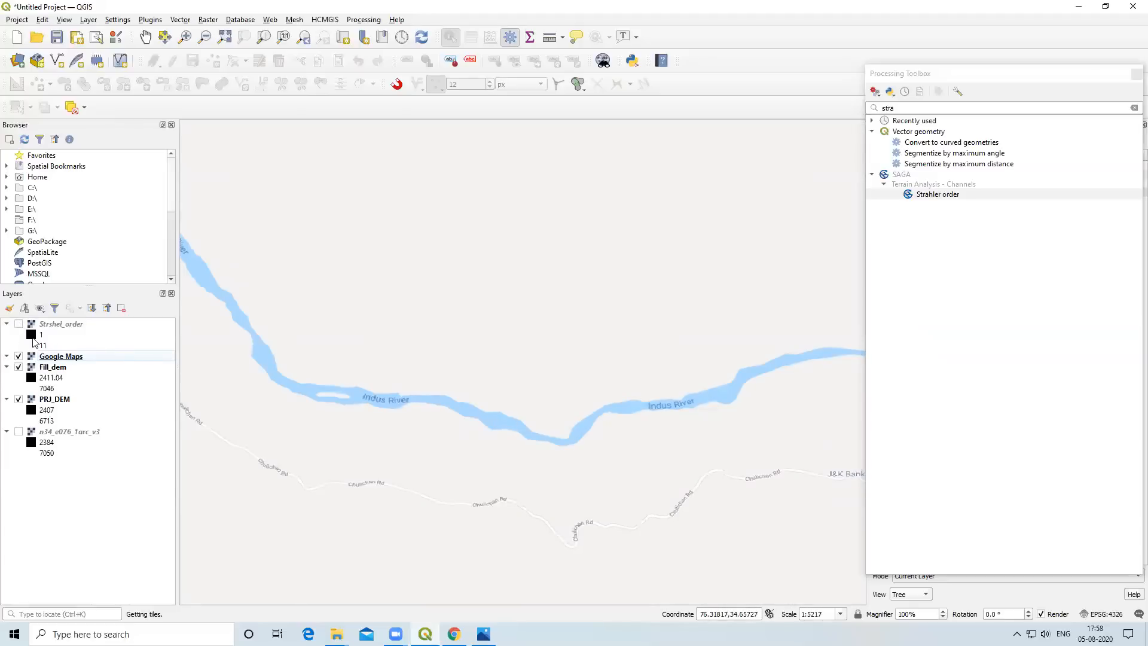
{"action": "left_click", "coordinate": [19, 324]}
{"action": "left_click", "coordinate": [18, 324]}
{"action": "left_click", "coordinate": [19, 324]}
{"action": "scroll", "coordinate": [491, 457], "scroll_direction": "down", "scroll_amount": 3}
{"action": "scroll", "coordinate": [491, 456], "scroll_direction": "down", "scroll_amount": 1}
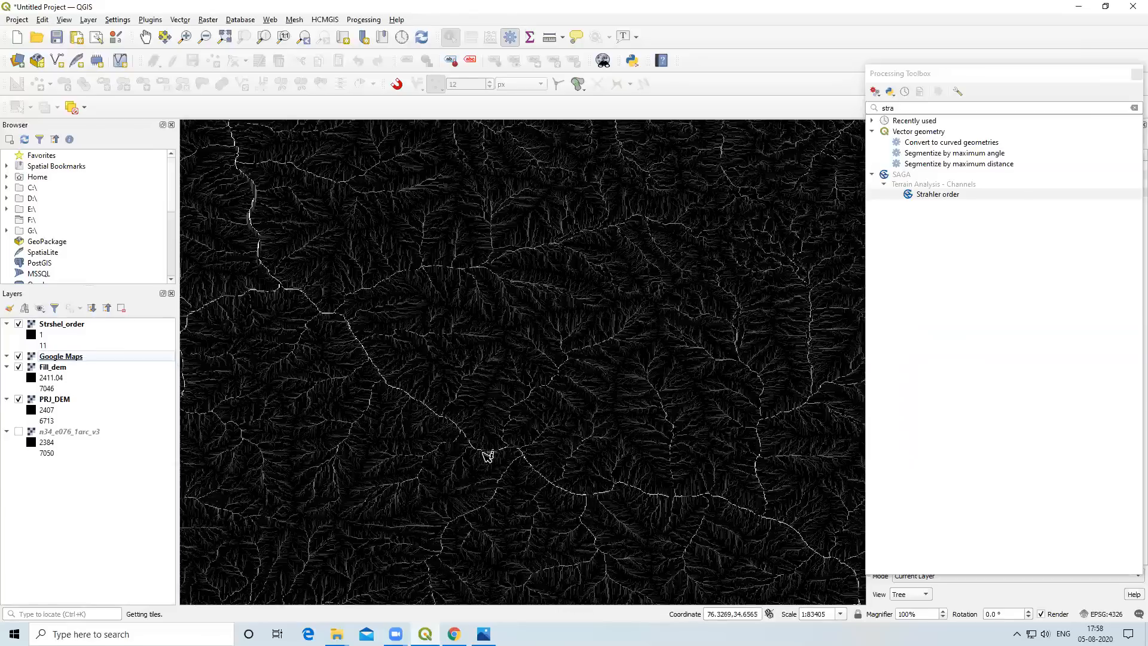
{"action": "left_click", "coordinate": [18, 325]}
{"action": "left_click", "coordinate": [19, 325]}
{"action": "scroll", "coordinate": [465, 439], "scroll_direction": "up", "scroll_amount": 1}
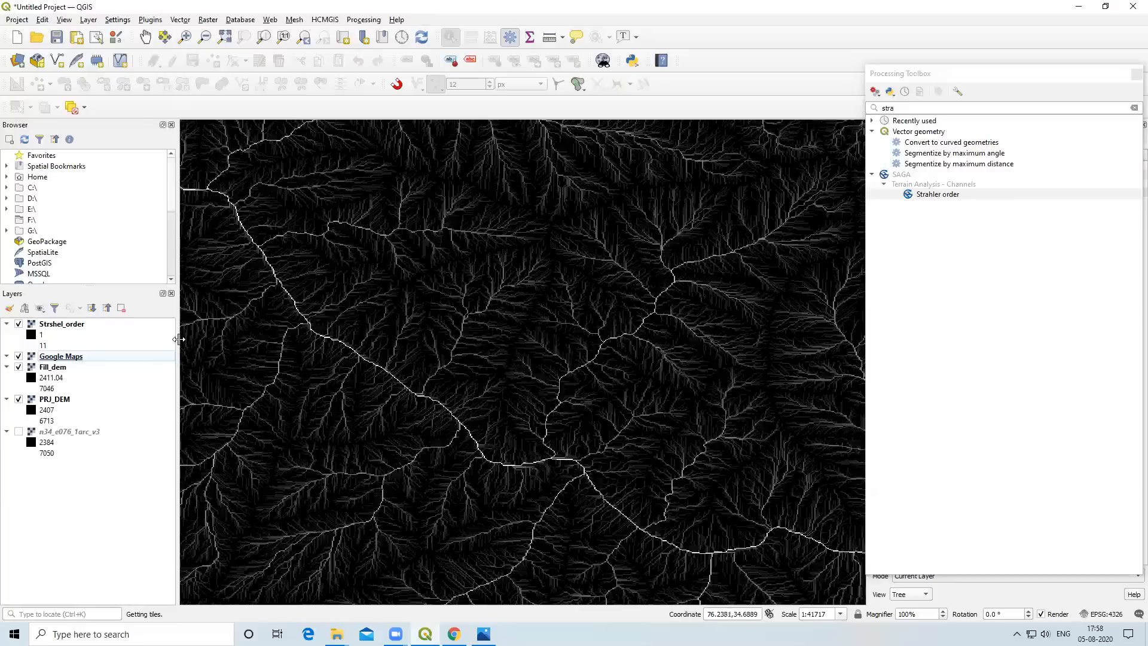
Open the Strshel_order layer's symbology properties and set the render type to Singleband pseudocolor.
{"action": "left_click", "coordinate": [71, 323]}
{"action": "right_click", "coordinate": [70, 323]}
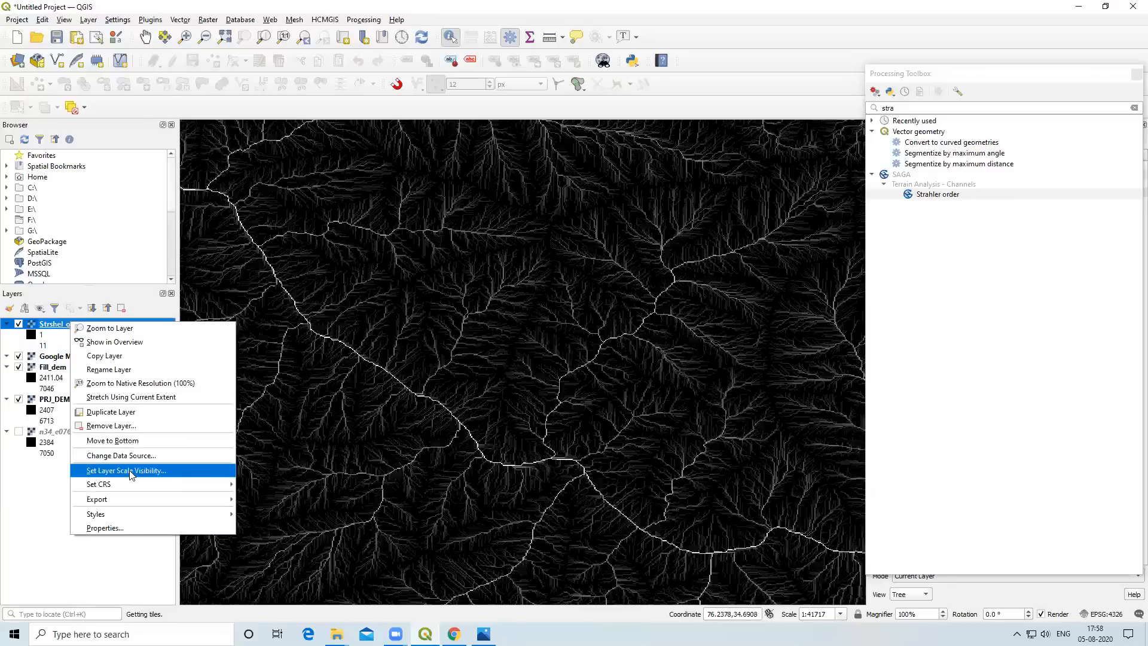
{"action": "left_click", "coordinate": [129, 527]}
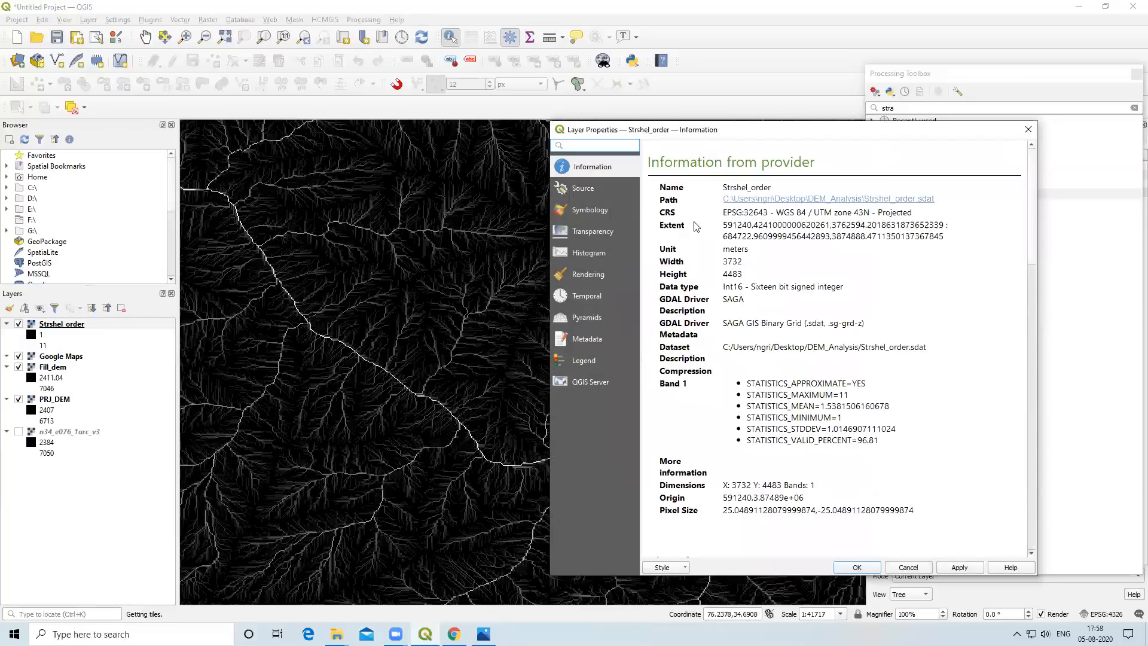
{"action": "left_click", "coordinate": [592, 210]}
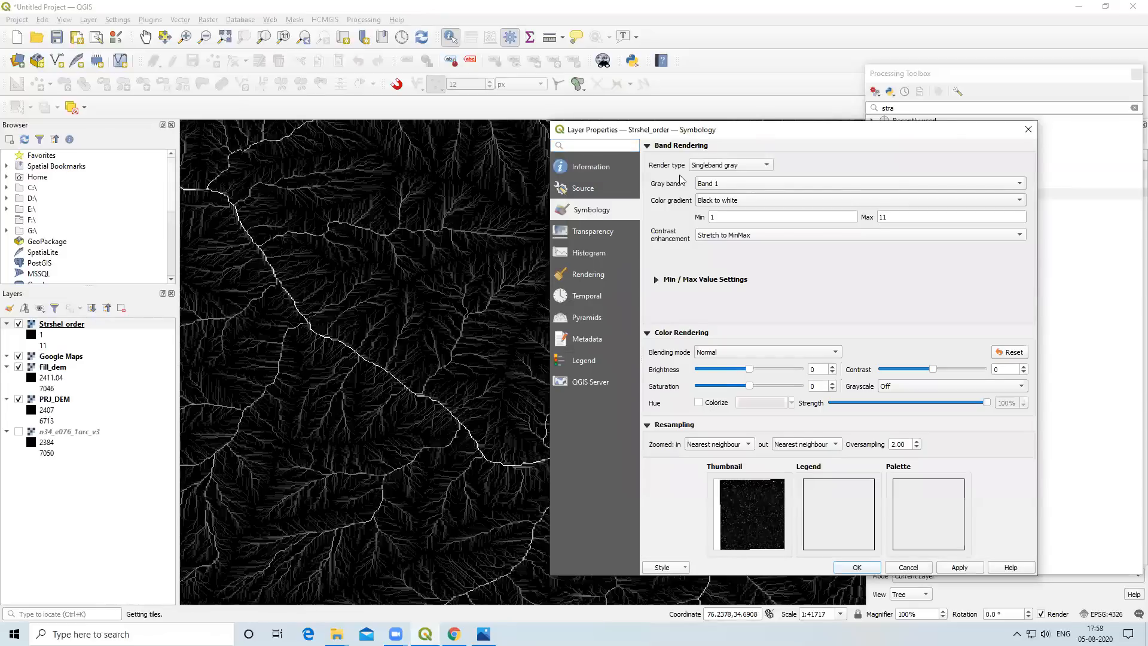
{"action": "left_click", "coordinate": [701, 170]}
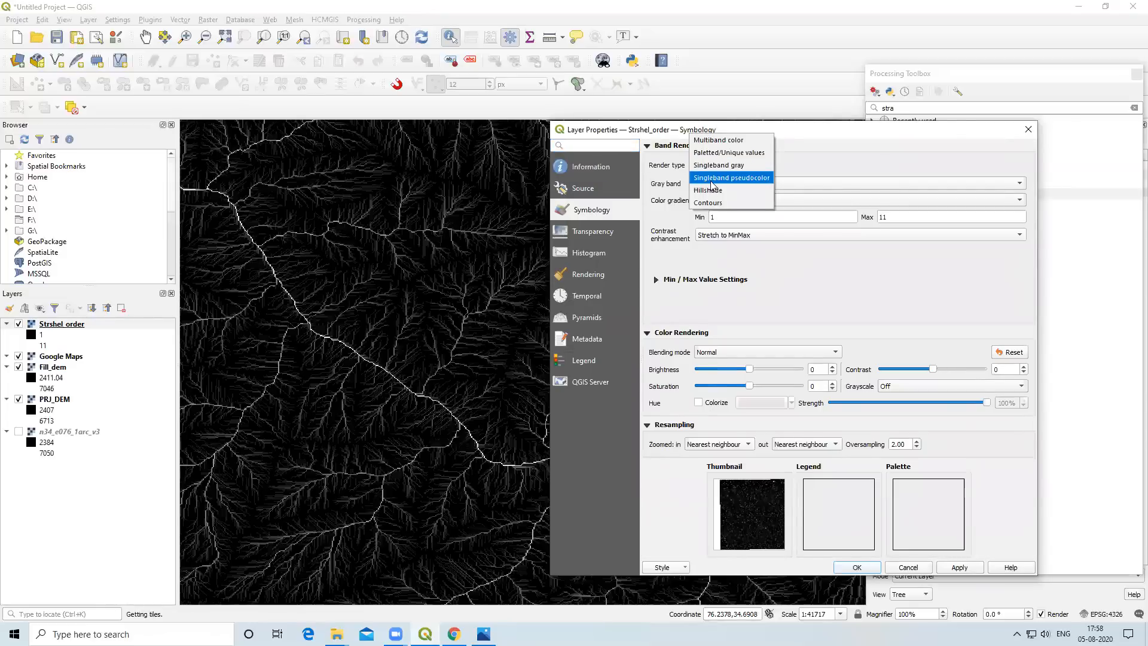
{"action": "left_click", "coordinate": [711, 179]}
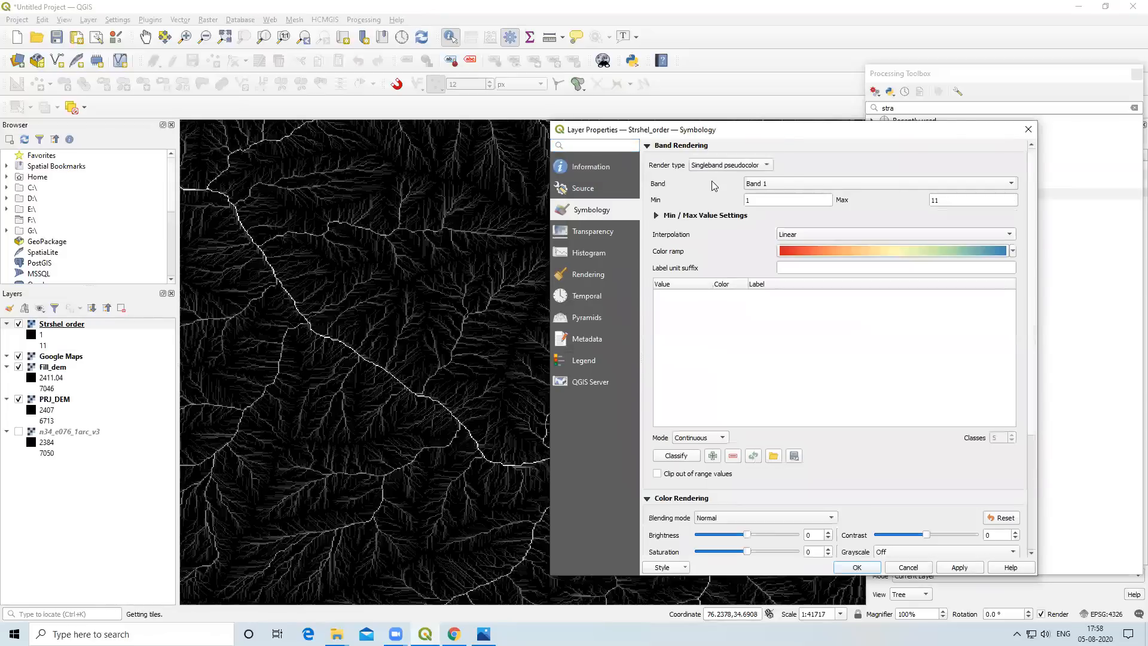
Classify Band 1 with the Spectral color ramp in Equal Interval mode with 11 classes and apply the style.
{"action": "left_click", "coordinate": [1013, 186]}
{"action": "left_click", "coordinate": [1011, 187]}
{"action": "left_click", "coordinate": [1012, 252]}
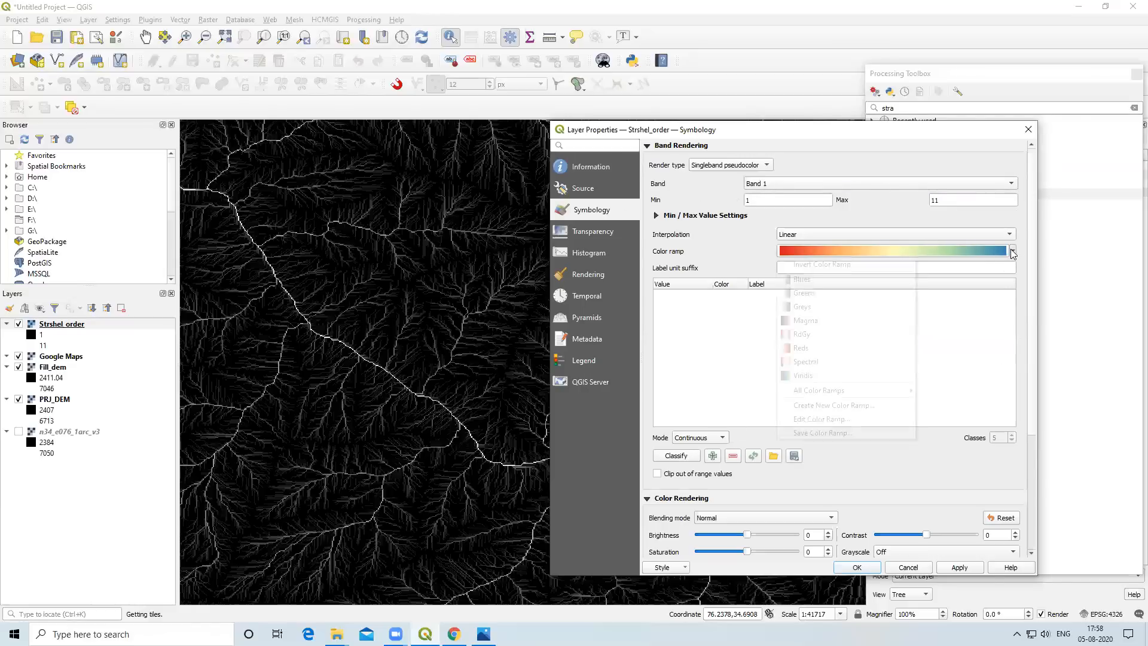
{"action": "left_click", "coordinate": [822, 361]}
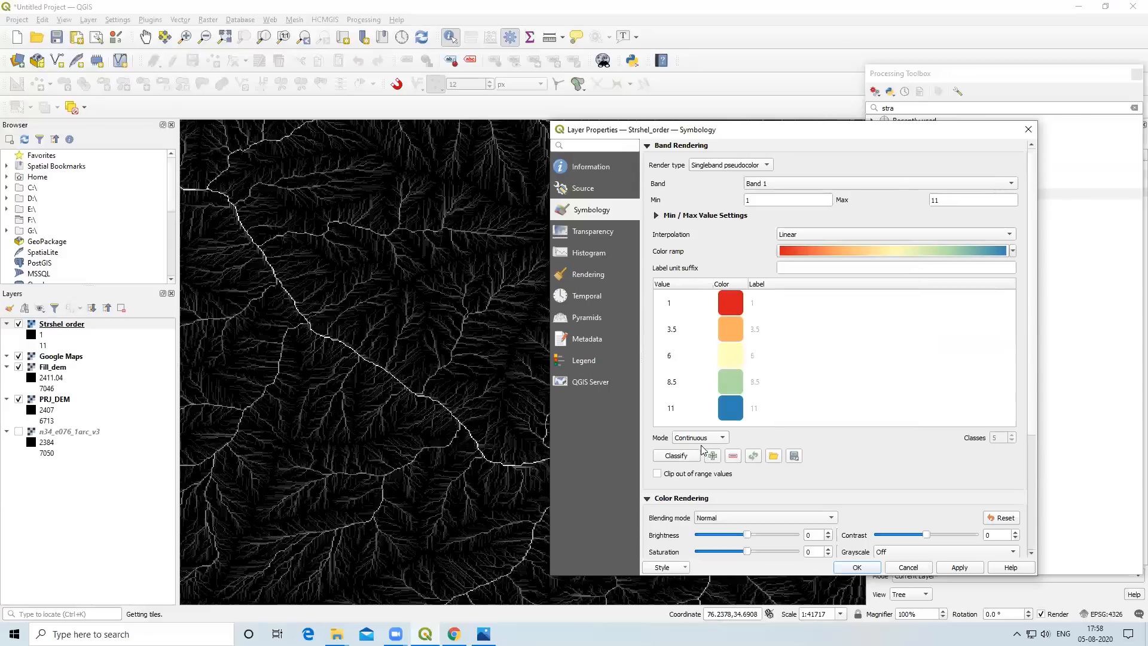
{"action": "left_click", "coordinate": [698, 437]}
{"action": "left_click", "coordinate": [707, 449]}
{"action": "double_click", "coordinate": [996, 437]}
{"action": "type", "text": "11"}
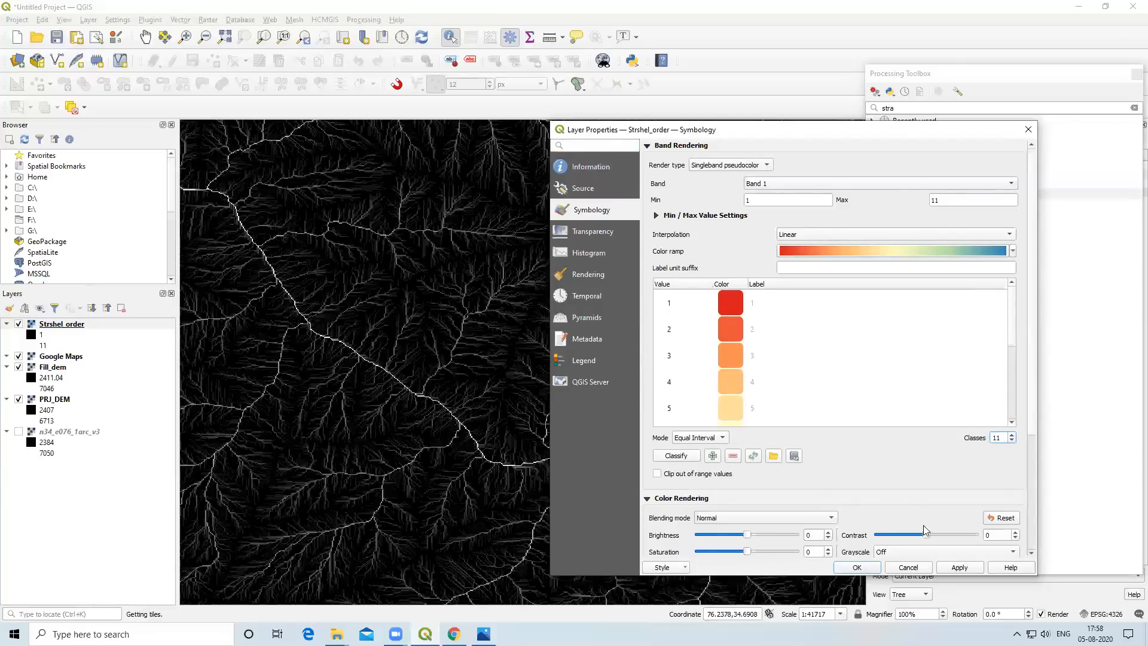
{"action": "left_click", "coordinate": [967, 566]}
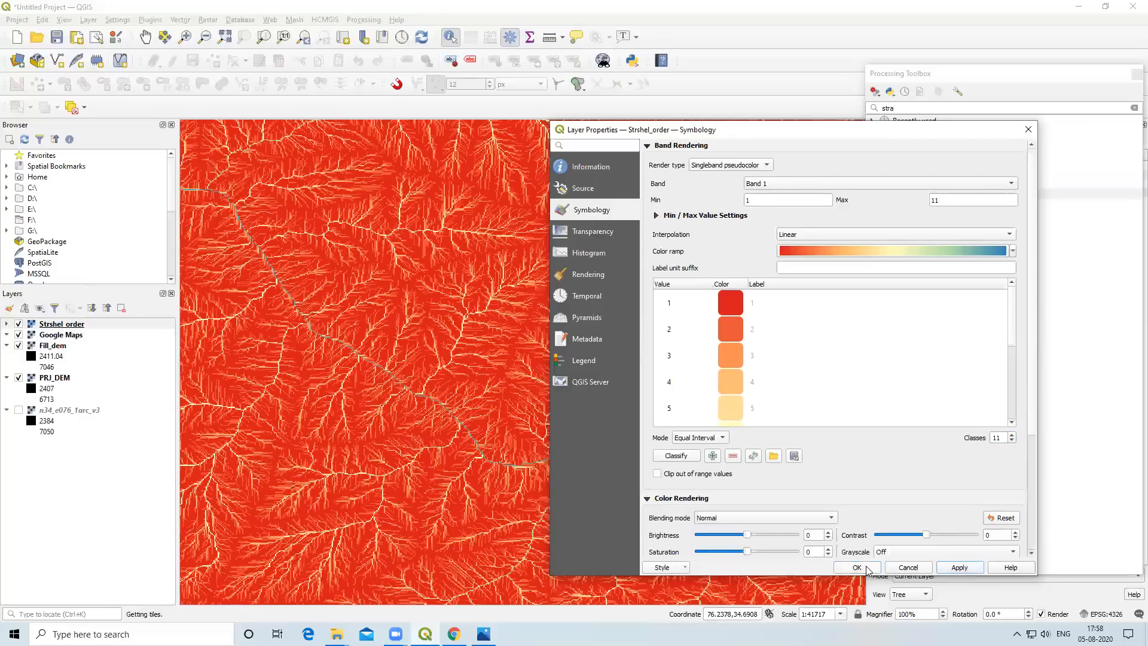
Change the Strshel_order color ramp to Blues, apply it and close the layer properties.
{"action": "left_click", "coordinate": [1012, 250]}
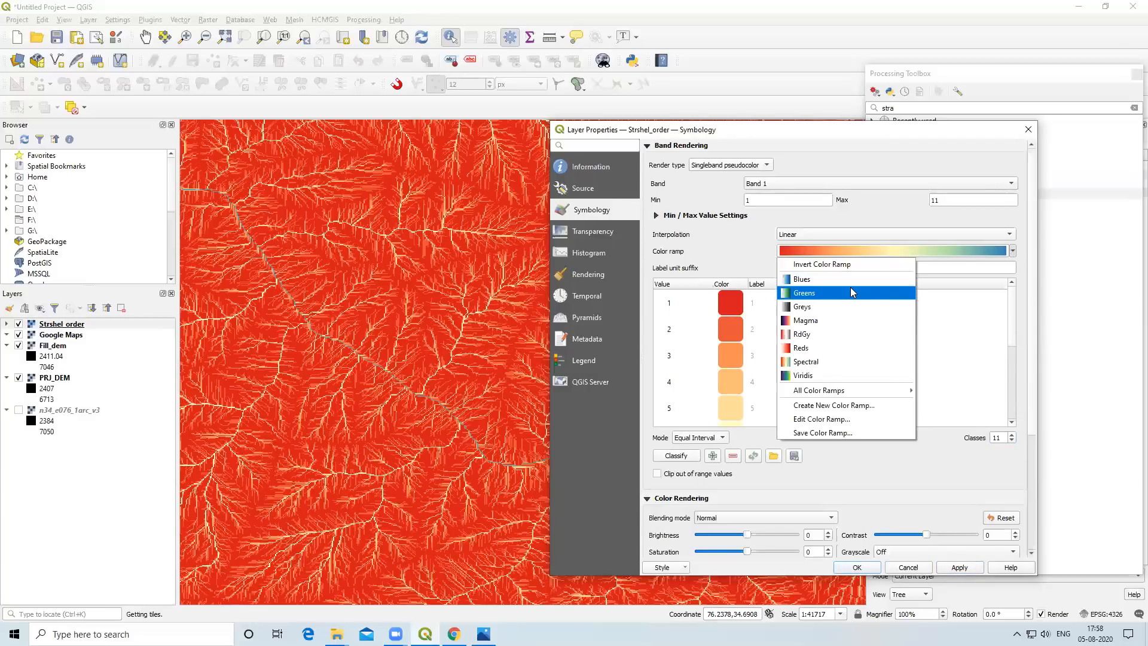
{"action": "key", "text": "Escape"}
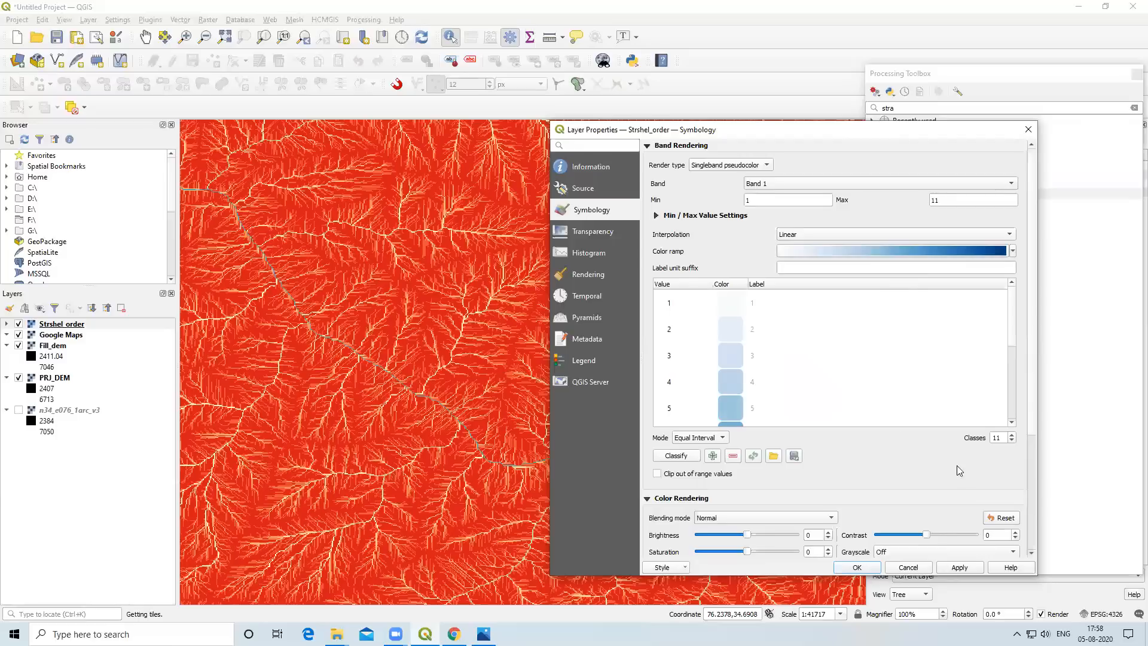
{"action": "left_click", "coordinate": [960, 568]}
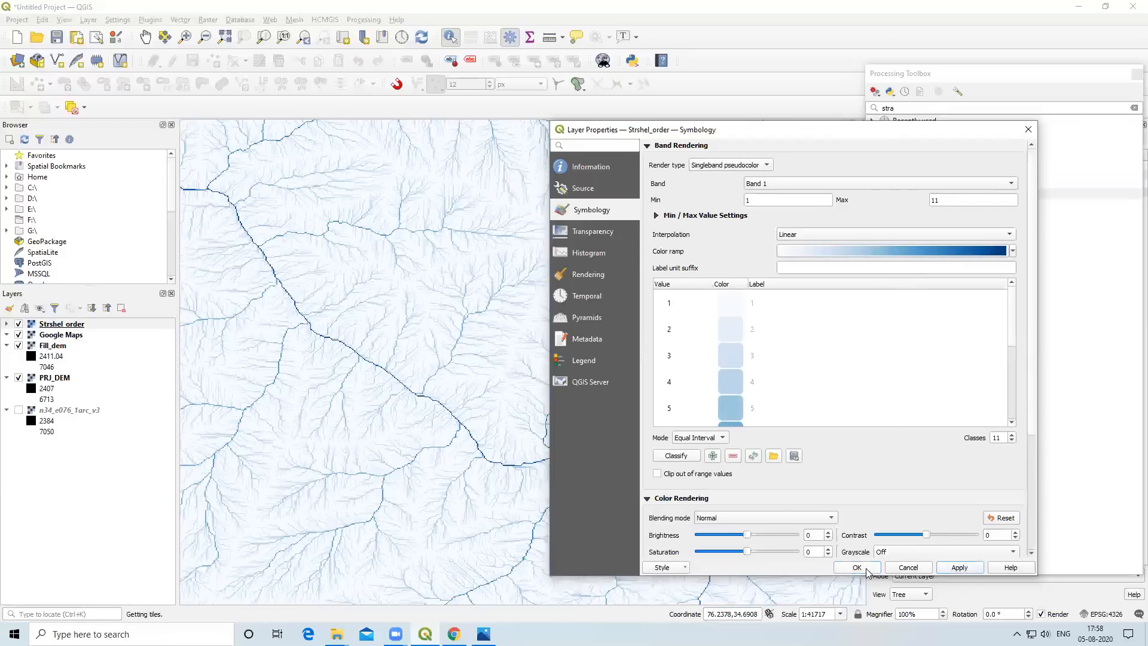
{"action": "left_click", "coordinate": [857, 567]}
Expand the Strshel_order legend and examine the blue stream orders at several scales against the Google Maps basemap by toggling the layer.
{"action": "scroll", "coordinate": [541, 374], "scroll_direction": "up", "scroll_amount": 2}
{"action": "scroll", "coordinate": [541, 374], "scroll_direction": "down", "scroll_amount": 2}
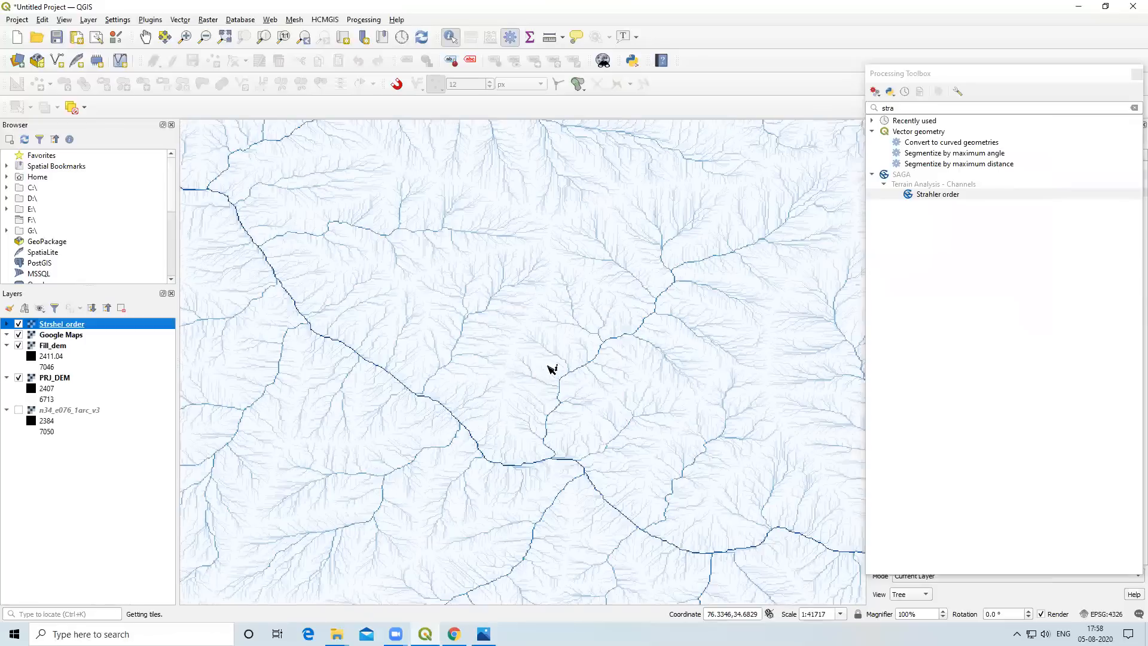
{"action": "scroll", "coordinate": [495, 384], "scroll_direction": "down", "scroll_amount": 2}
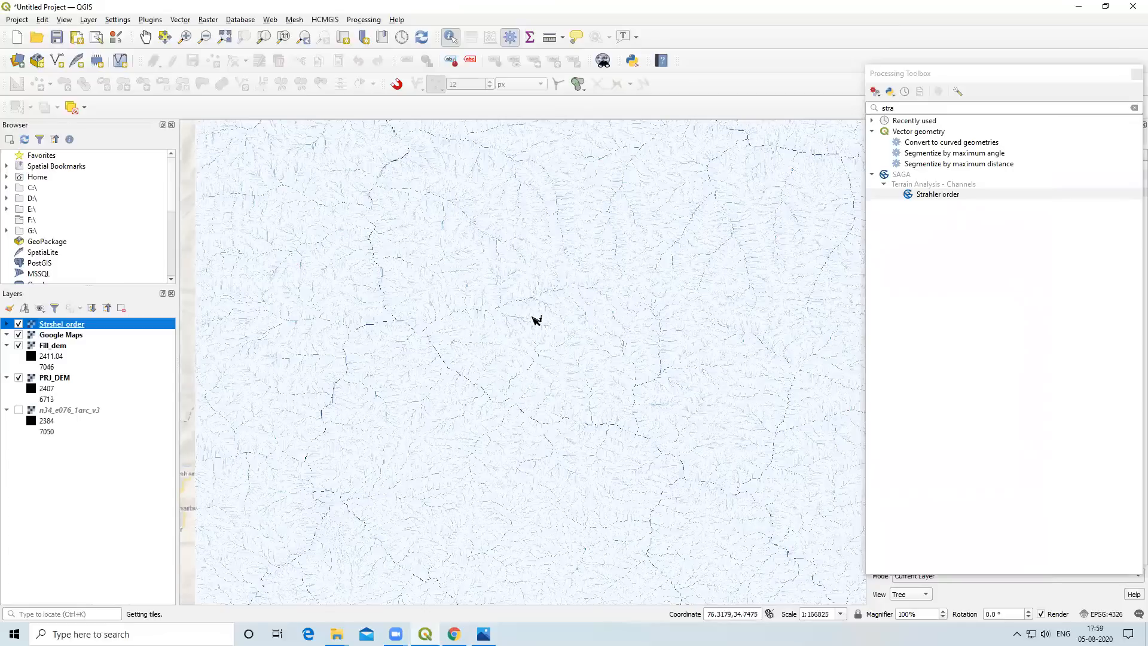
{"action": "left_click", "coordinate": [7, 324]}
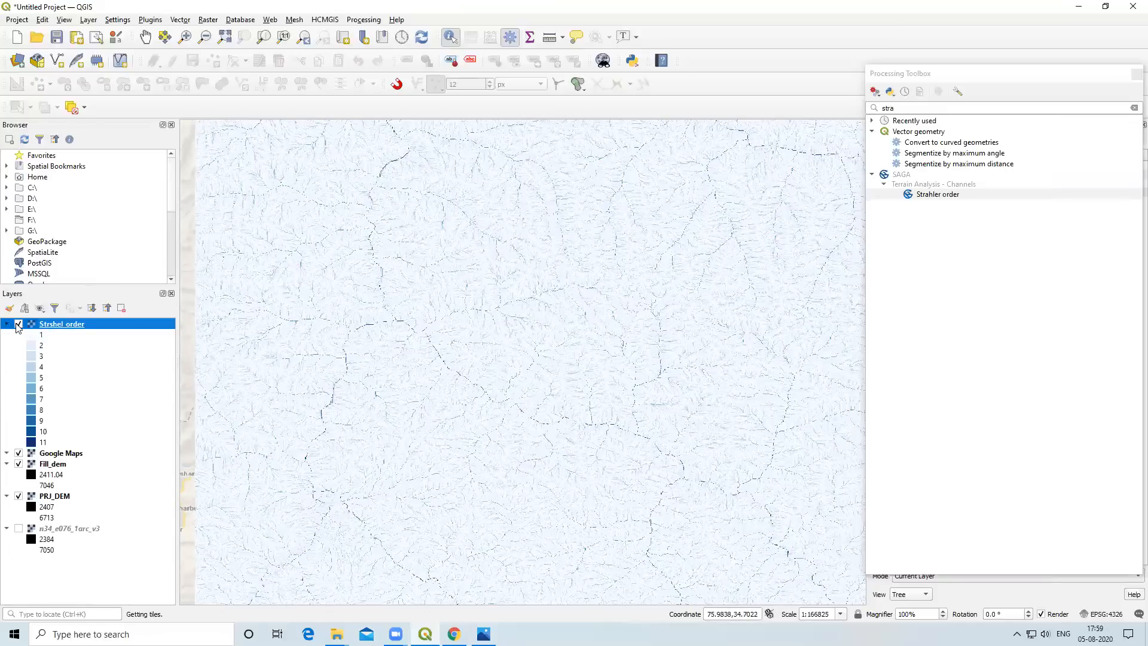
{"action": "left_click", "coordinate": [18, 324]}
{"action": "left_click", "coordinate": [18, 325]}
{"action": "scroll", "coordinate": [423, 354], "scroll_direction": "up", "scroll_amount": 3}
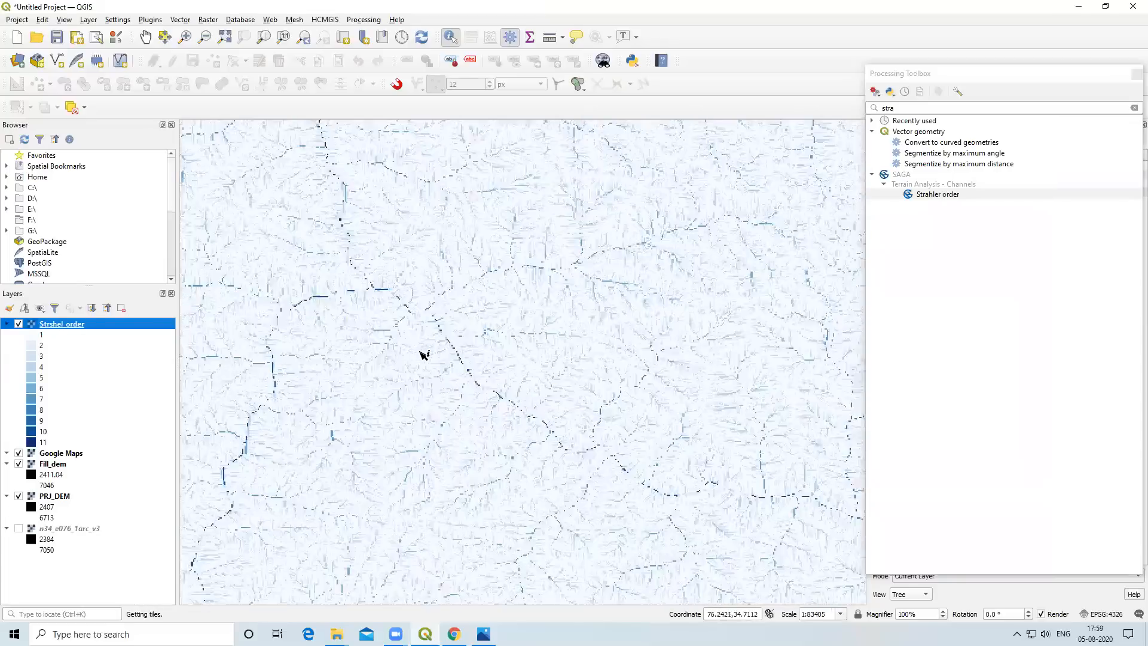
{"action": "left_click", "coordinate": [18, 325]}
{"action": "left_click", "coordinate": [19, 324]}
{"action": "scroll", "coordinate": [487, 333], "scroll_direction": "down", "scroll_amount": 3}
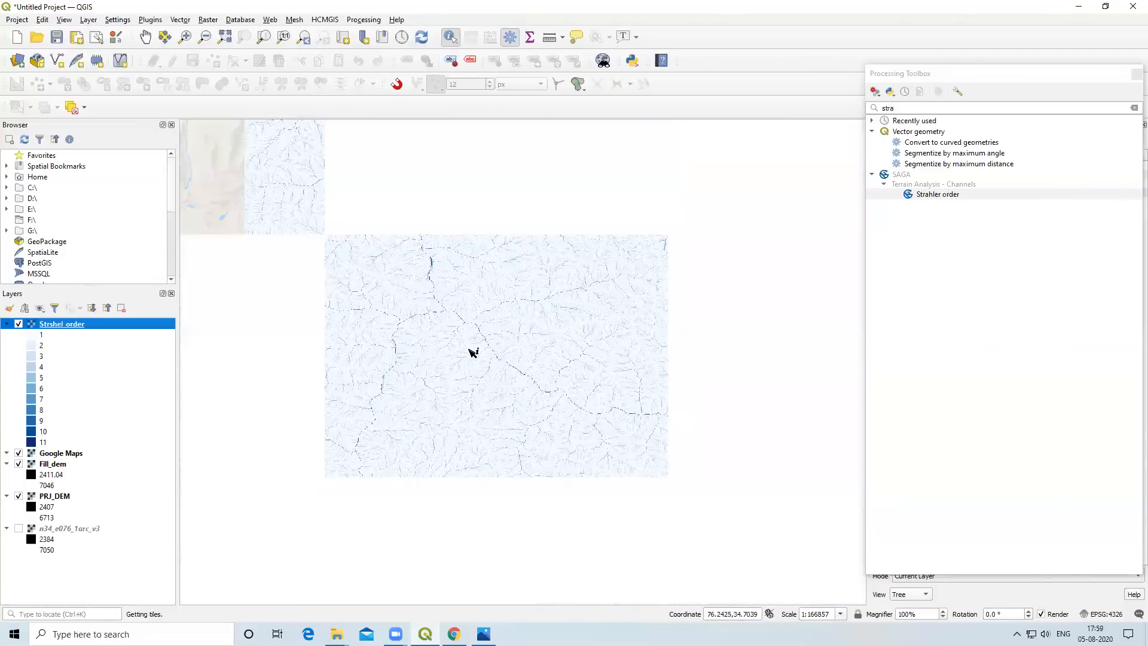
{"action": "scroll", "coordinate": [474, 352], "scroll_direction": "up", "scroll_amount": 2}
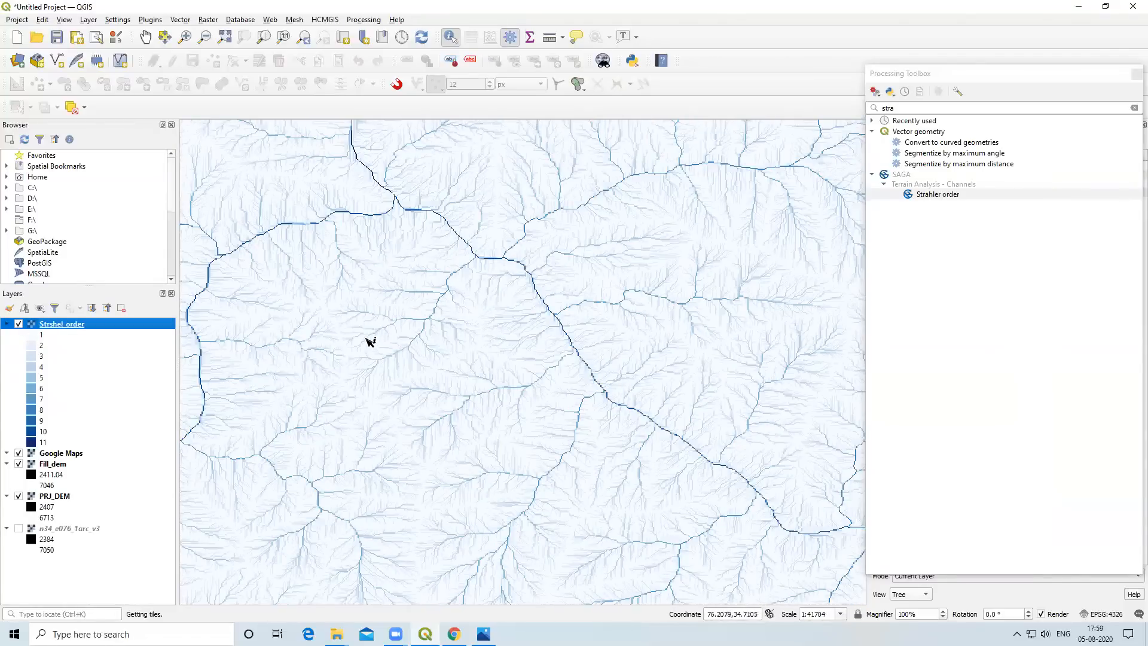
{"action": "scroll", "coordinate": [368, 340], "scroll_direction": "up", "scroll_amount": 2}
{"action": "scroll", "coordinate": [349, 336], "scroll_direction": "down", "scroll_amount": 3}
{"action": "scroll", "coordinate": [451, 378], "scroll_direction": "up", "scroll_amount": 3}
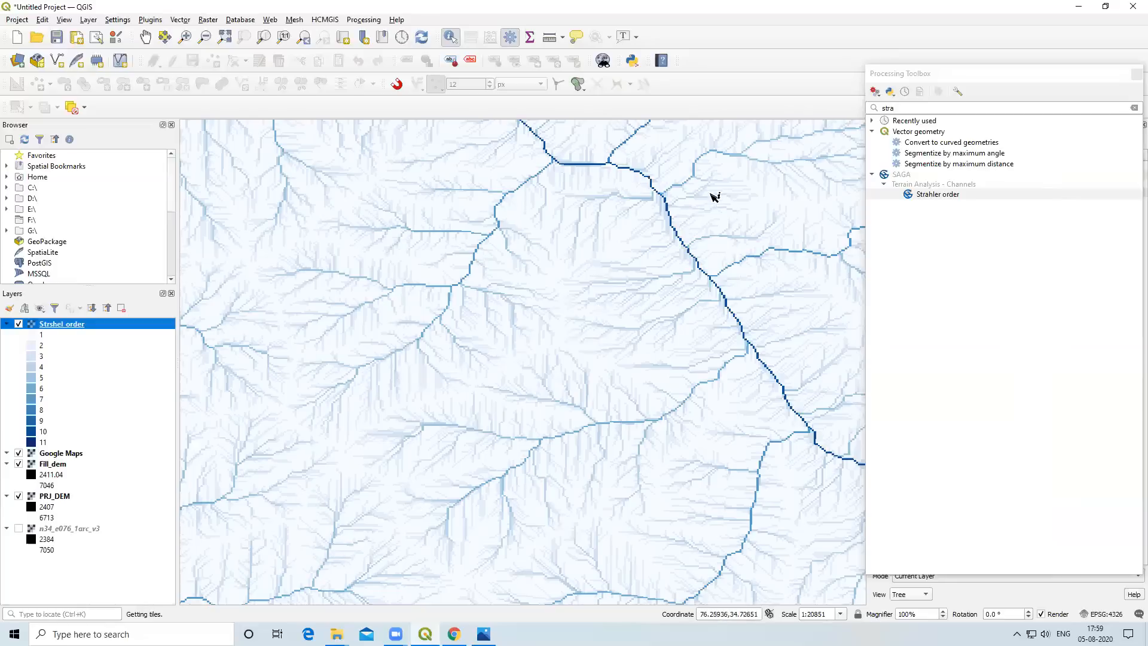
{"action": "scroll", "coordinate": [527, 361], "scroll_direction": "down", "scroll_amount": 1}
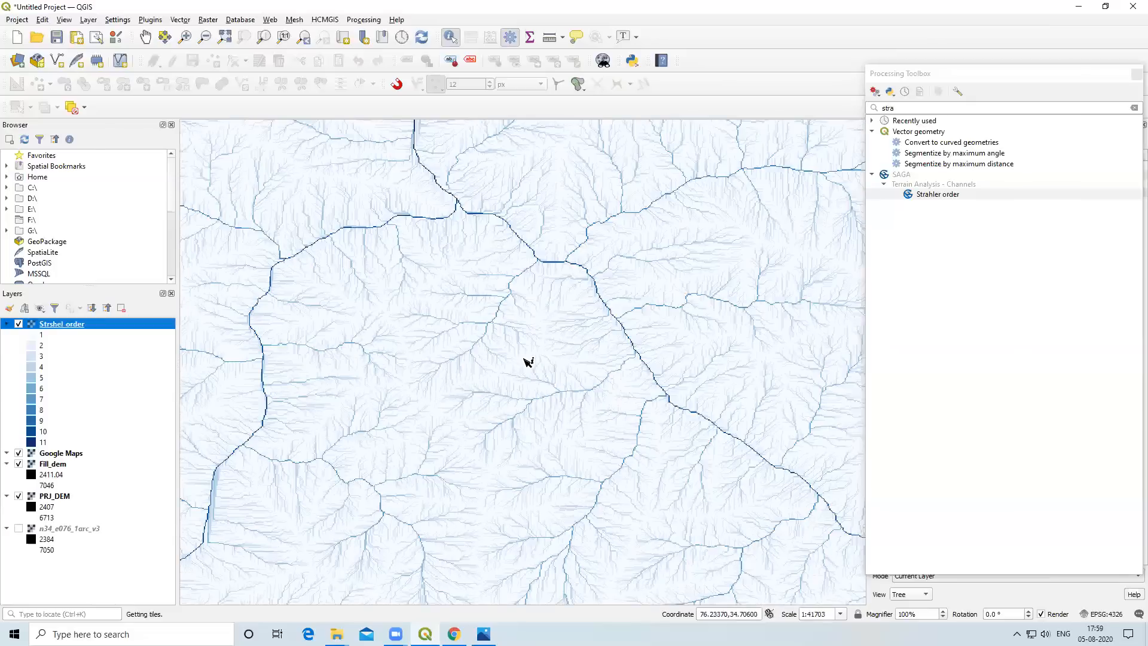
Open the Raster Calculator and enter the expression "Strshel_order@1" >= 6.
{"action": "left_click", "coordinate": [208, 20]}
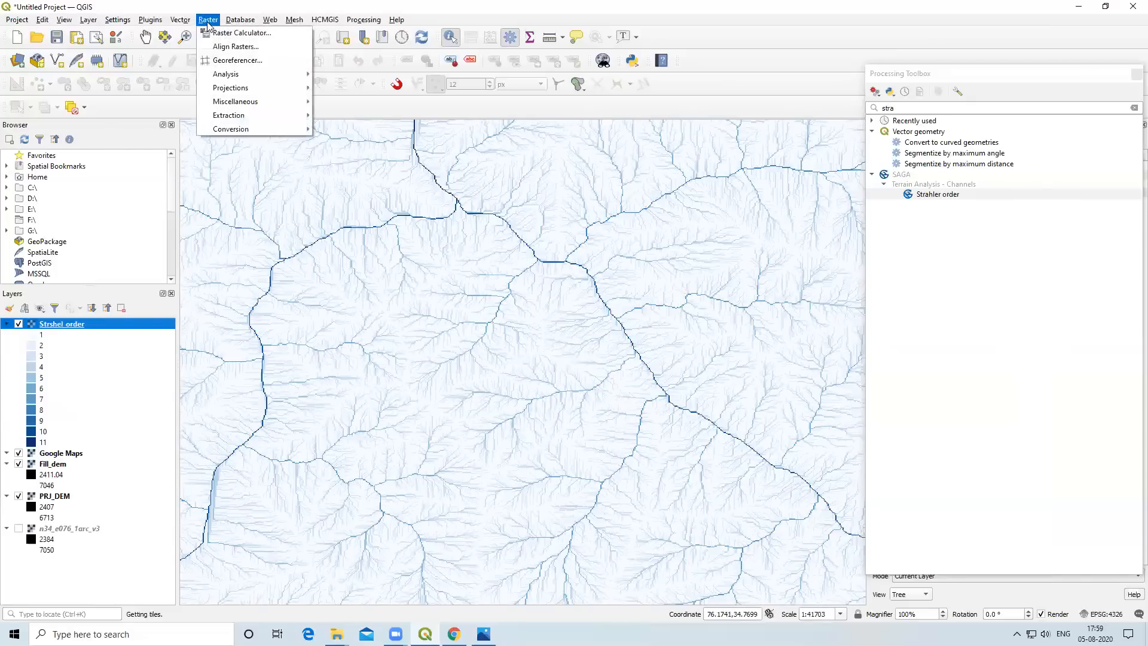
{"action": "left_click", "coordinate": [249, 38]}
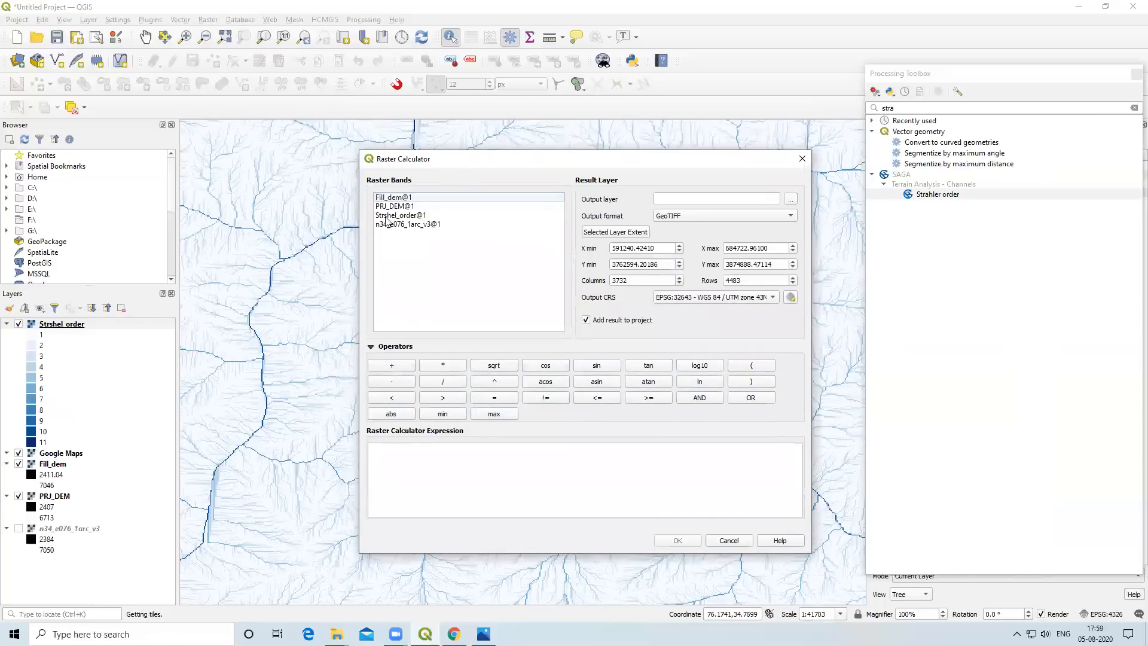
{"action": "double_click", "coordinate": [412, 217]}
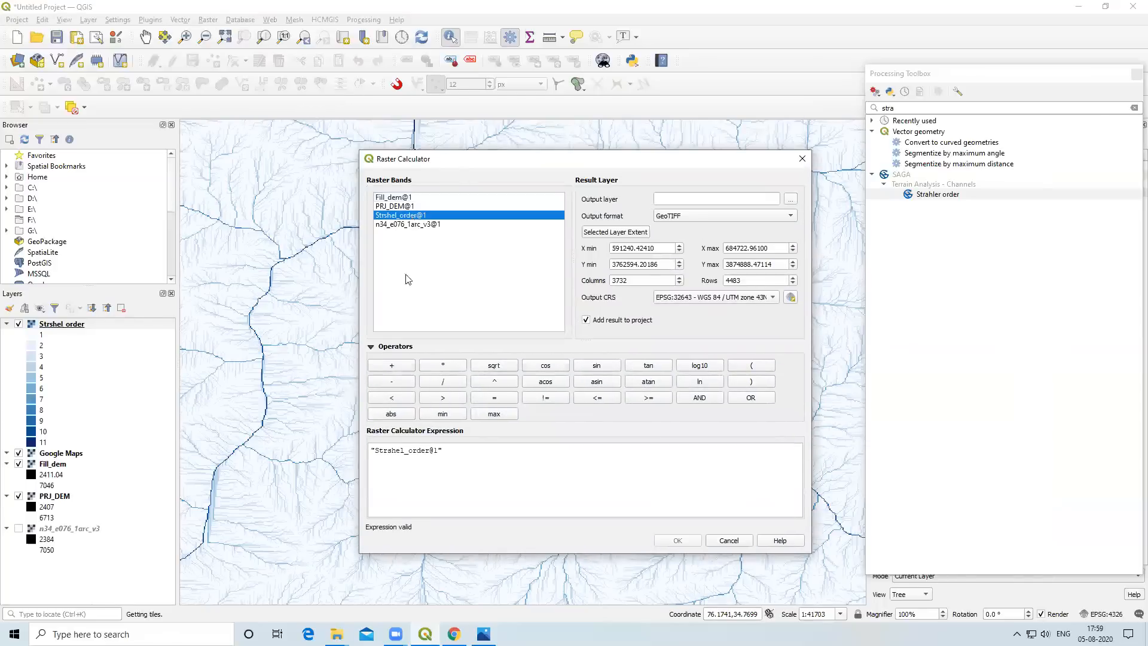
{"action": "double_click", "coordinate": [647, 398]}
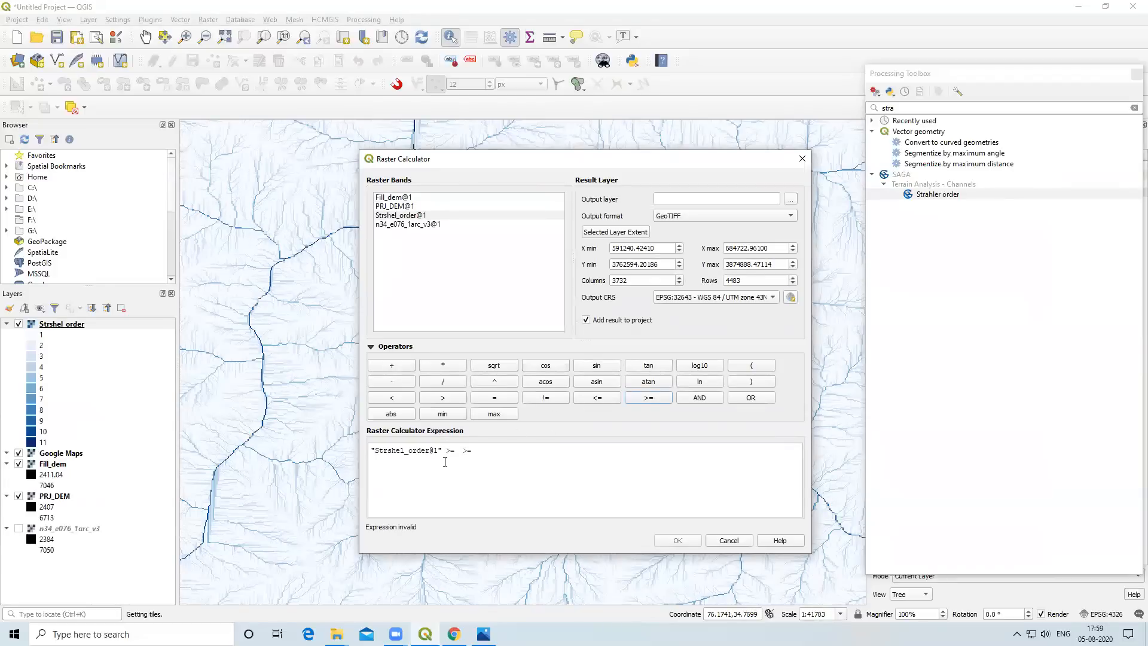
{"action": "left_click_drag", "start_coordinate": [512, 455], "coordinate": [469, 456]}
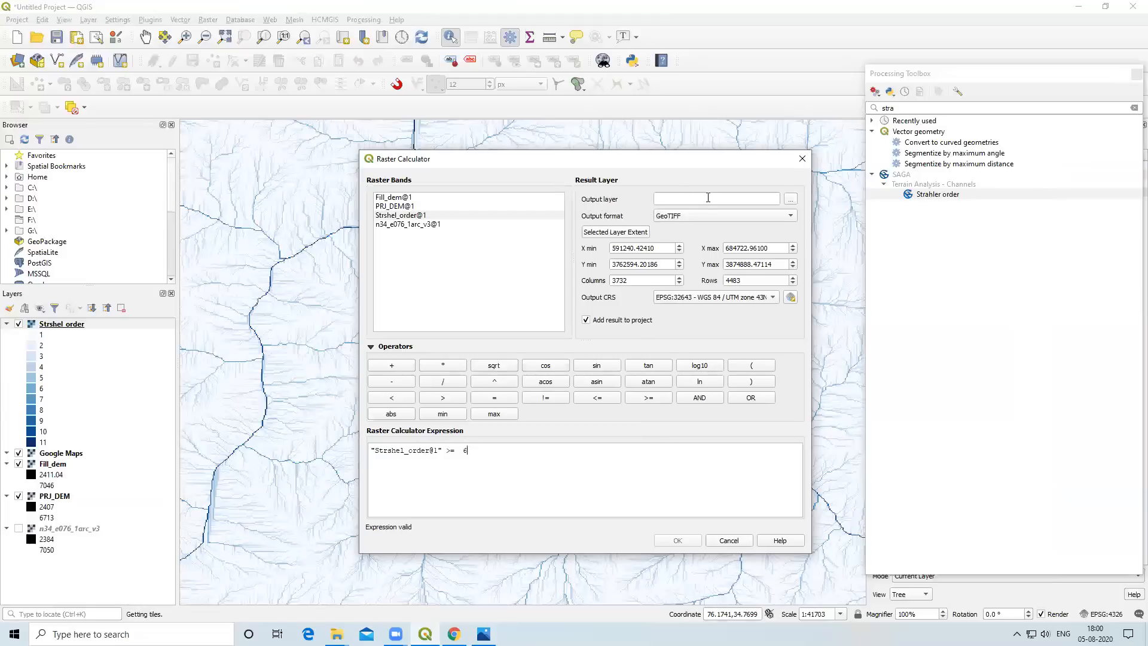
Set the calculator's output layer to a file named Strahelr6 in the DEM_Analysis folder.
{"action": "left_click", "coordinate": [791, 199]}
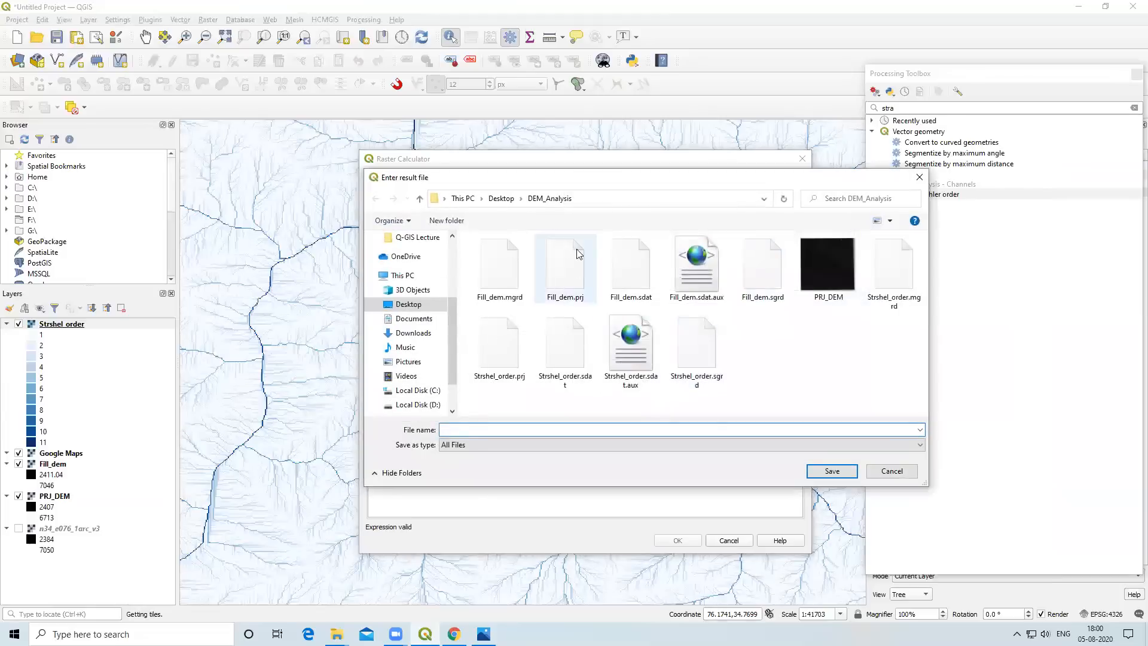
{"action": "left_click_drag", "start_coordinate": [600, 183], "coordinate": [627, 252]}
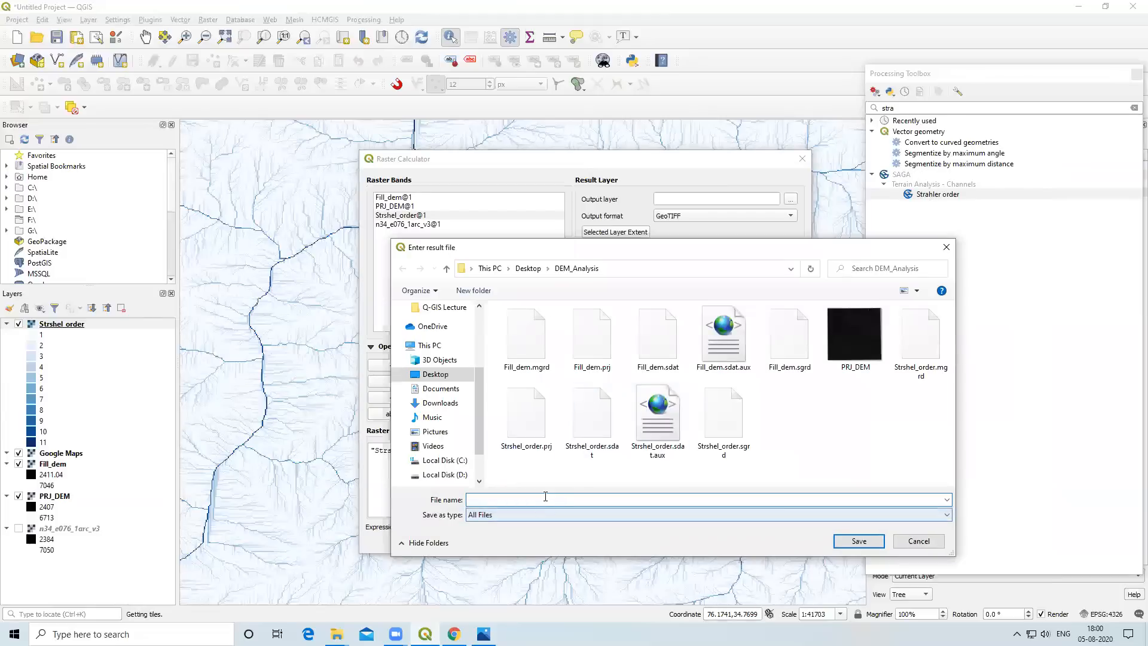
{"action": "type", "text": "Str"}
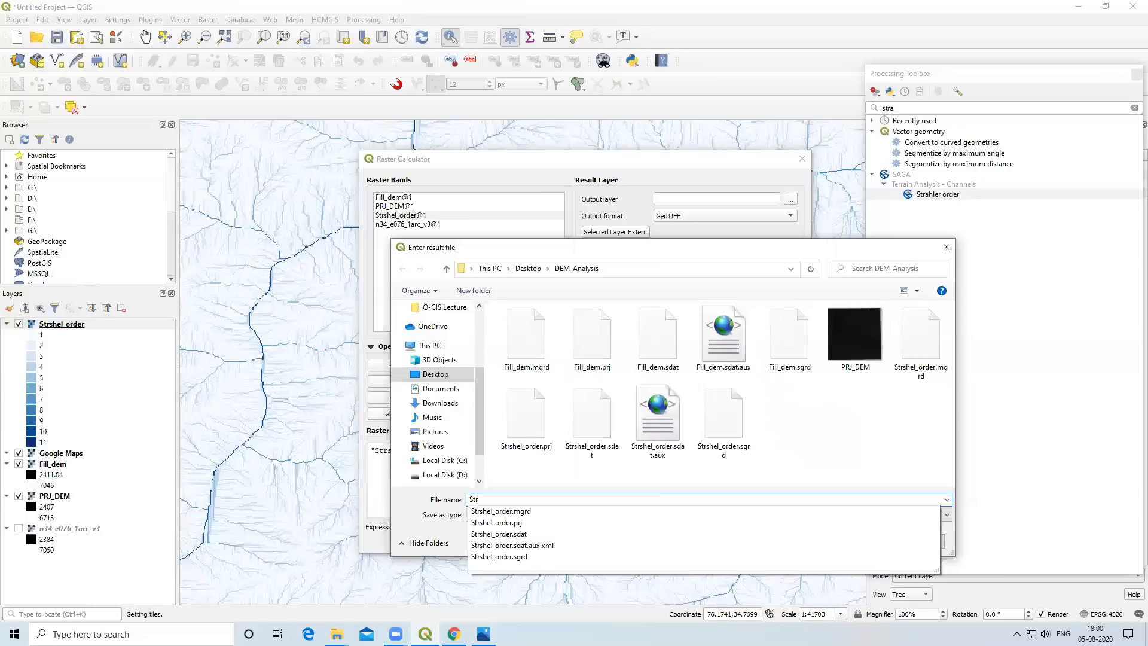
{"action": "type", "text": "ahelr6"}
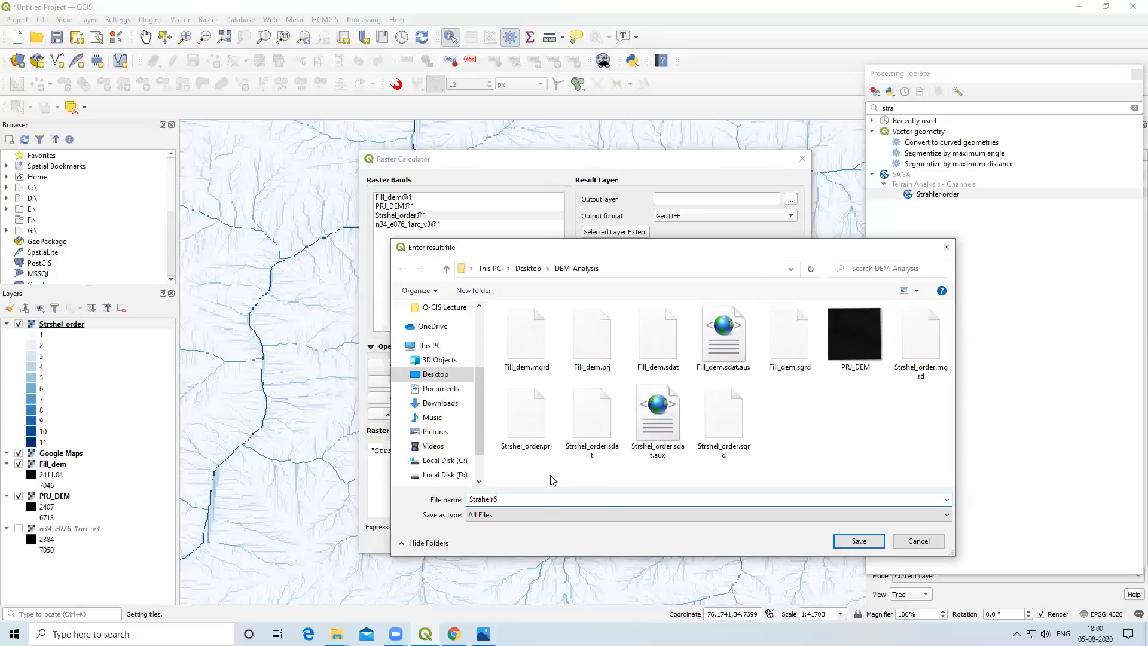
{"action": "left_click", "coordinate": [857, 541]}
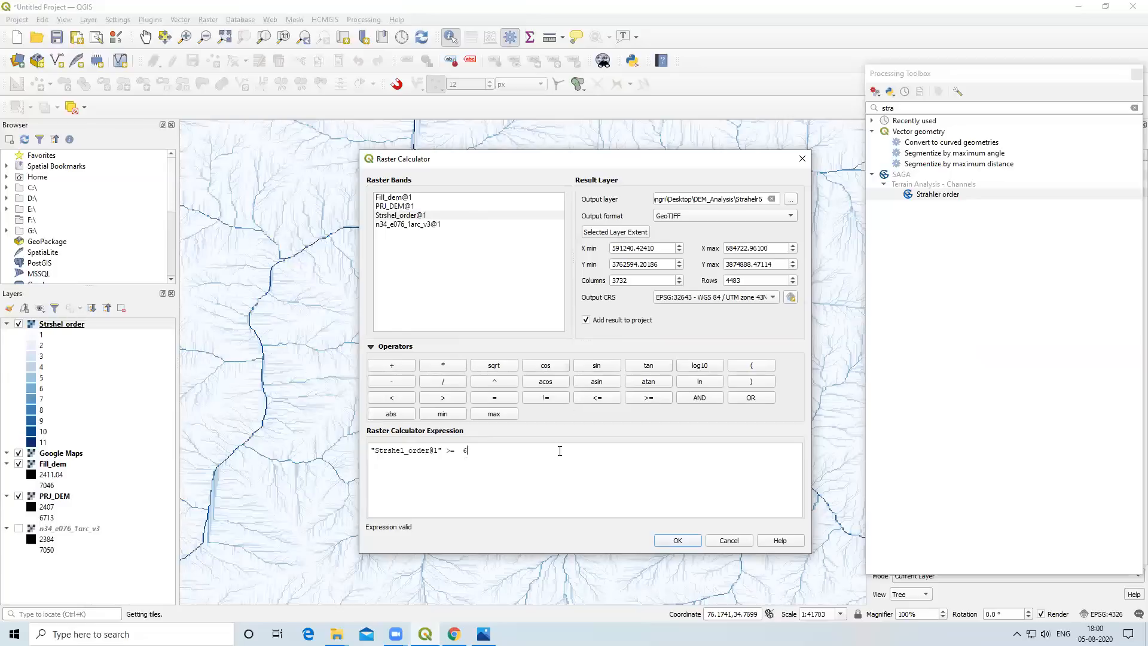
Run the raster calculation and view the resulting Strahelr6 layer on the map.
{"action": "left_click", "coordinate": [678, 540]}
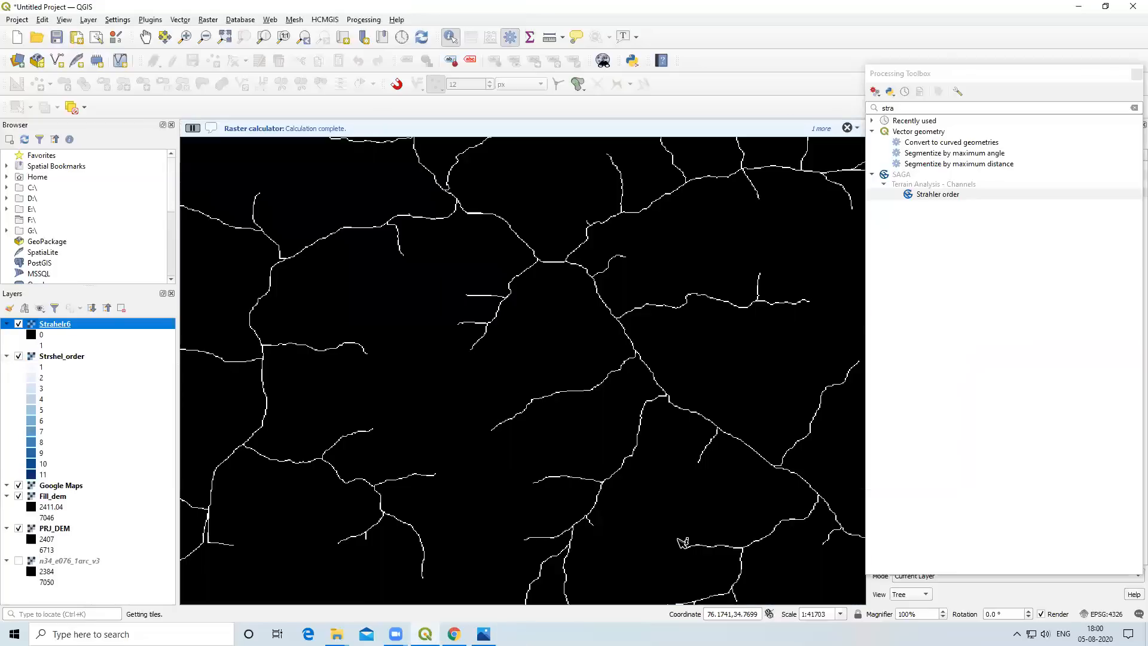
{"action": "scroll", "coordinate": [505, 333], "scroll_direction": "up", "scroll_amount": 1}
{"action": "scroll", "coordinate": [514, 329], "scroll_direction": "down", "scroll_amount": 3}
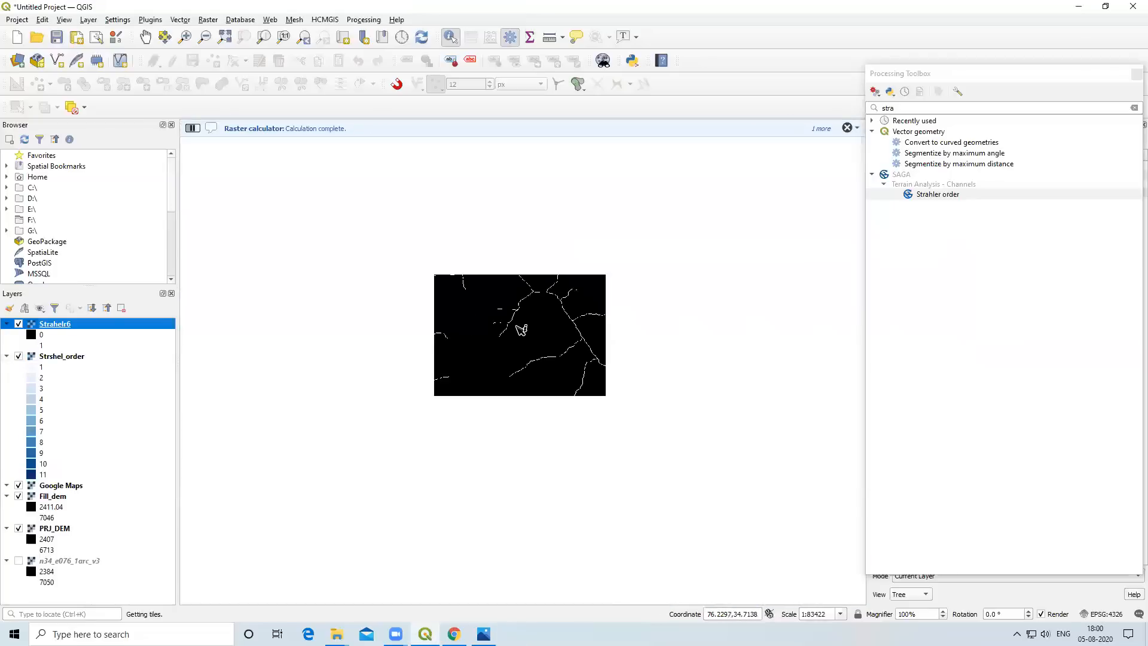
{"action": "scroll", "coordinate": [521, 329], "scroll_direction": "up", "scroll_amount": 1}
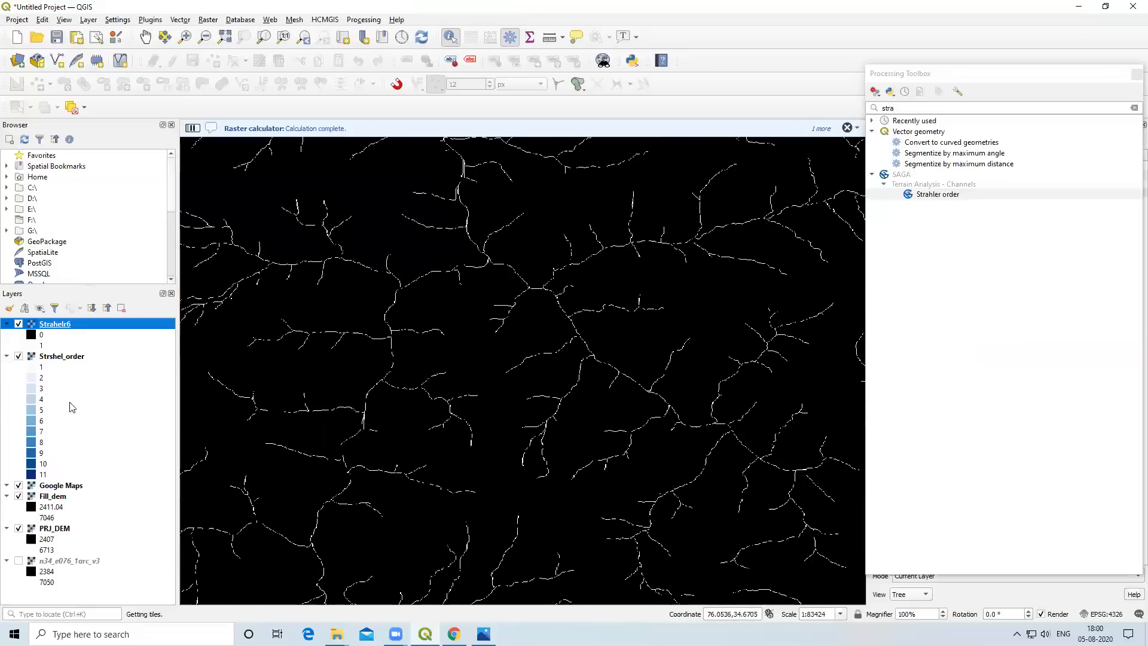
Compare the Strahelr6 raster with the underlying Strshel_order streams by toggling layer visibility at different scales.
{"action": "left_click", "coordinate": [19, 357]}
{"action": "left_click", "coordinate": [19, 356]}
{"action": "left_click", "coordinate": [19, 325]}
{"action": "left_click", "coordinate": [18, 325]}
{"action": "scroll", "coordinate": [516, 354], "scroll_direction": "up", "scroll_amount": 1}
{"action": "scroll", "coordinate": [482, 336], "scroll_direction": "down", "scroll_amount": 1}
{"action": "scroll", "coordinate": [540, 271], "scroll_direction": "up", "scroll_amount": 1}
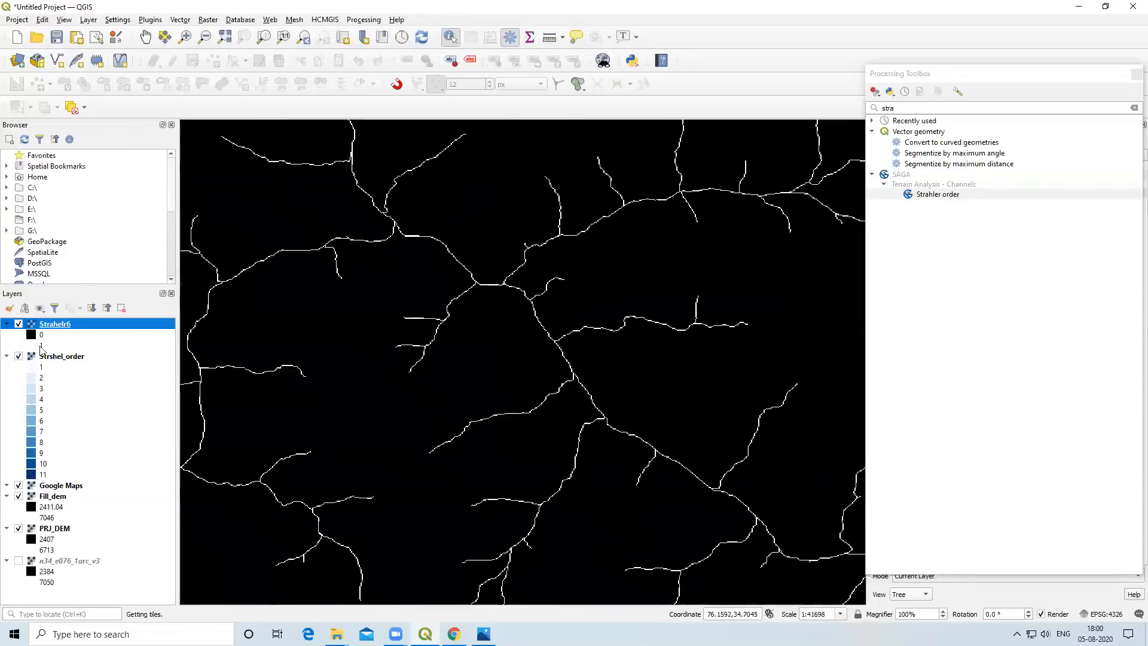
{"action": "left_click", "coordinate": [19, 324]}
{"action": "left_click", "coordinate": [18, 324]}
{"action": "left_click", "coordinate": [19, 325]}
{"action": "left_click", "coordinate": [19, 324]}
{"action": "left_click", "coordinate": [18, 324]}
{"action": "left_click", "coordinate": [19, 324]}
{"action": "left_click", "coordinate": [18, 325]}
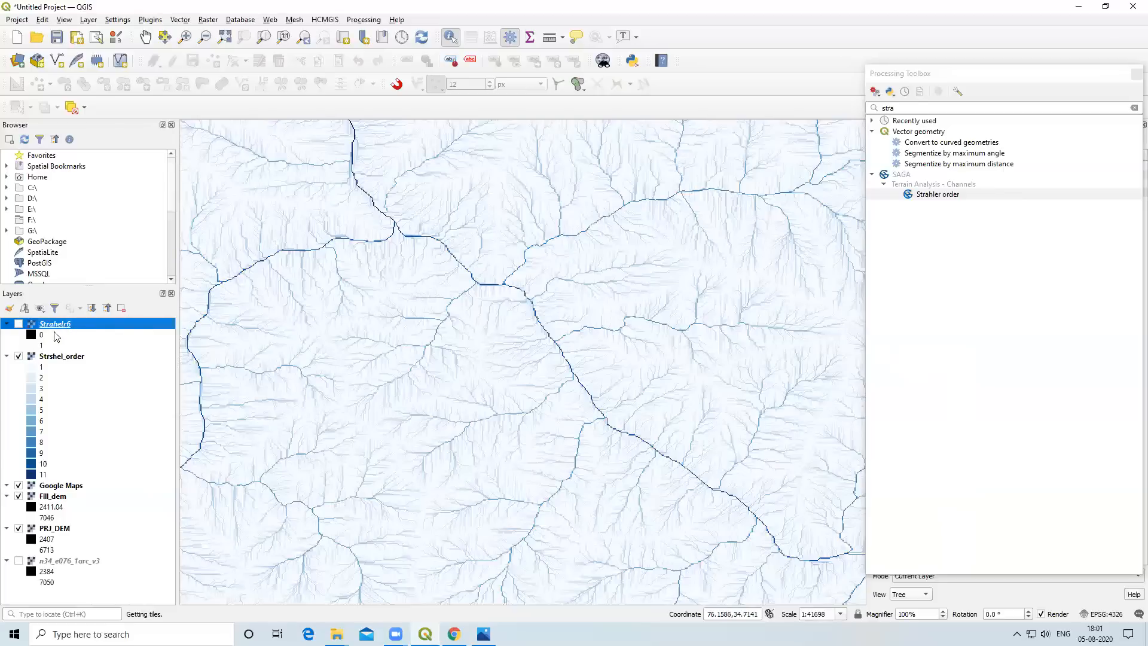
Open the Strahelr6 symbology, set the render type to Paletted/Unique values and classify the values.
{"action": "right_click", "coordinate": [56, 331]}
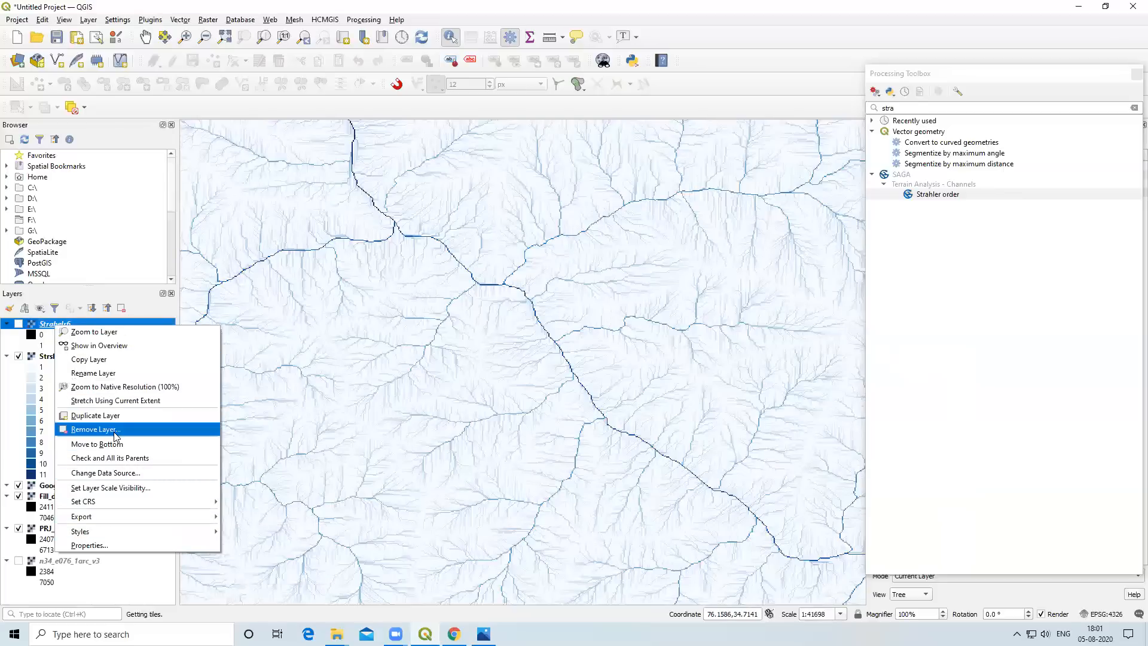
{"action": "left_click", "coordinate": [122, 544]}
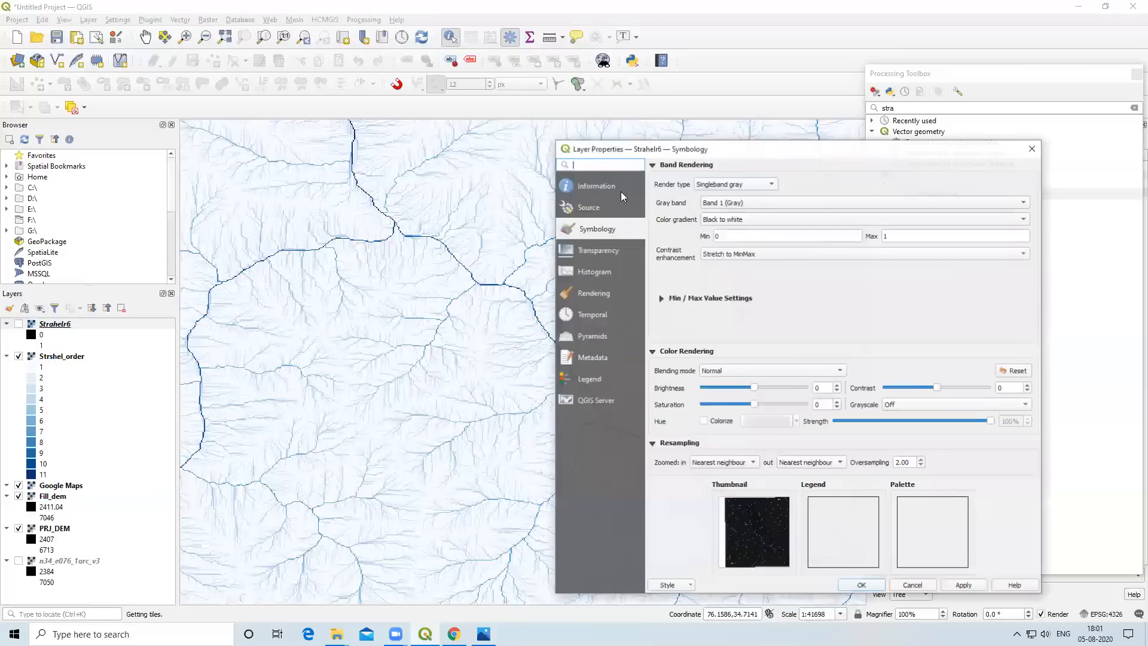
{"action": "left_click", "coordinate": [721, 182]}
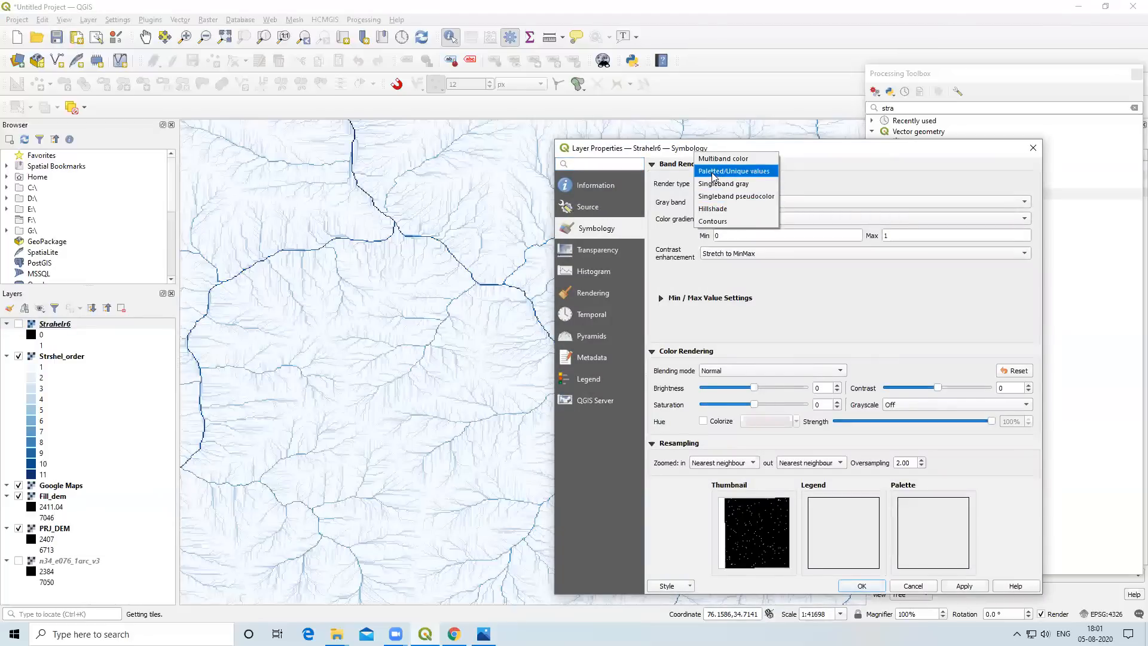
{"action": "left_click", "coordinate": [728, 172]}
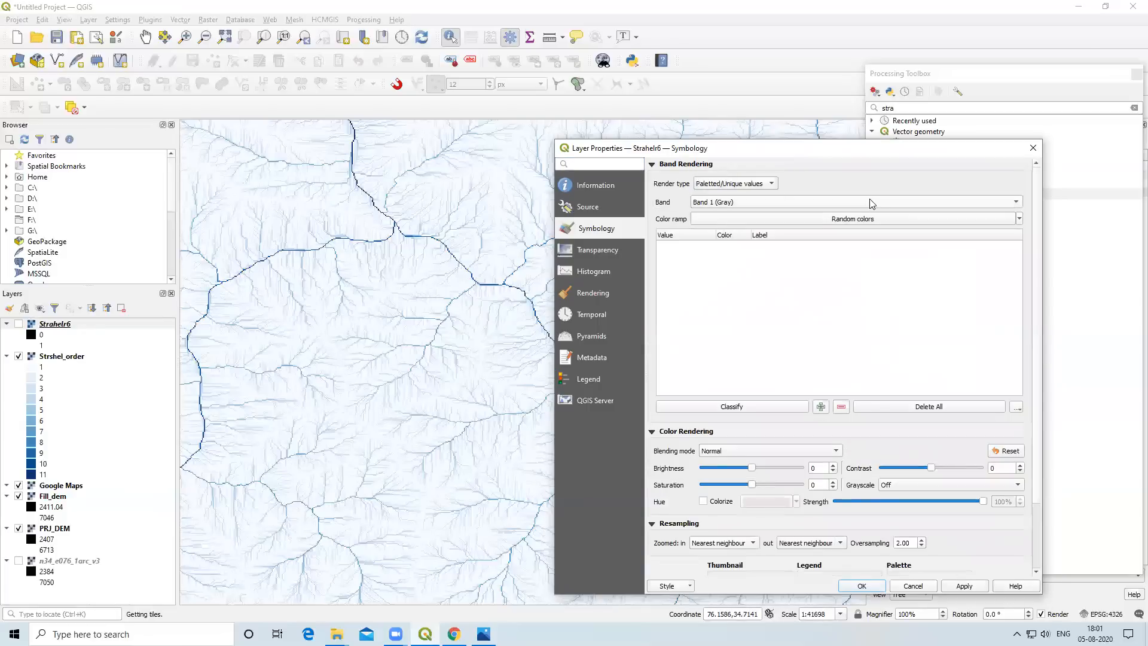
{"action": "left_click", "coordinate": [742, 407]}
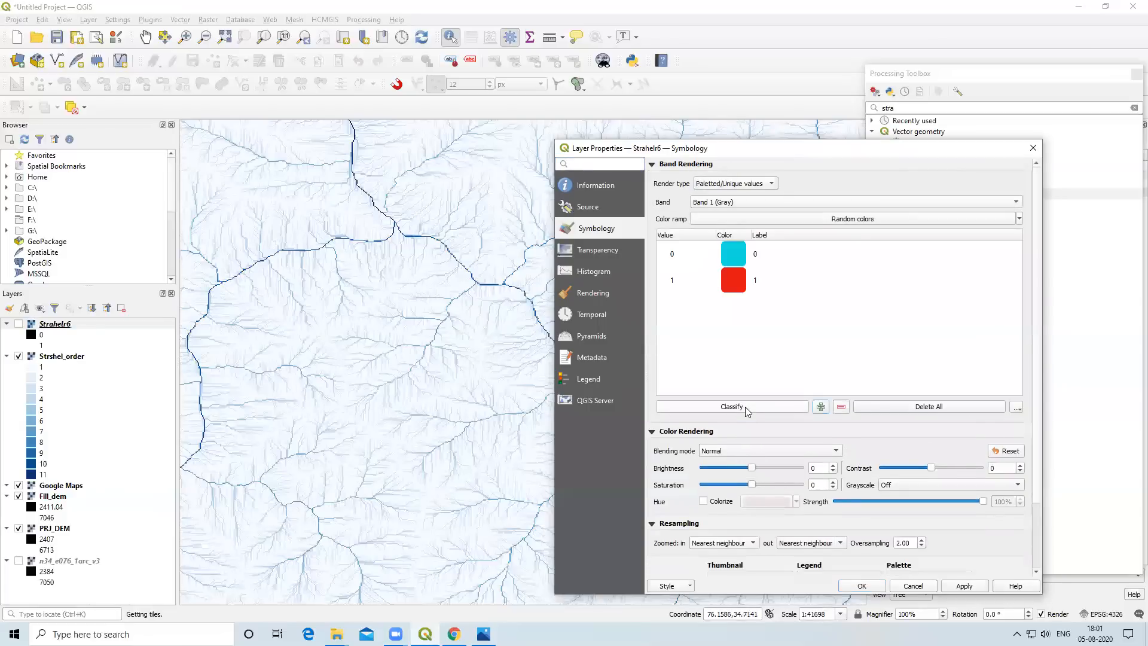
Set the color of value 0 in Strahelr6 to yellow, apply it and close the layer properties.
{"action": "double_click", "coordinate": [727, 253]}
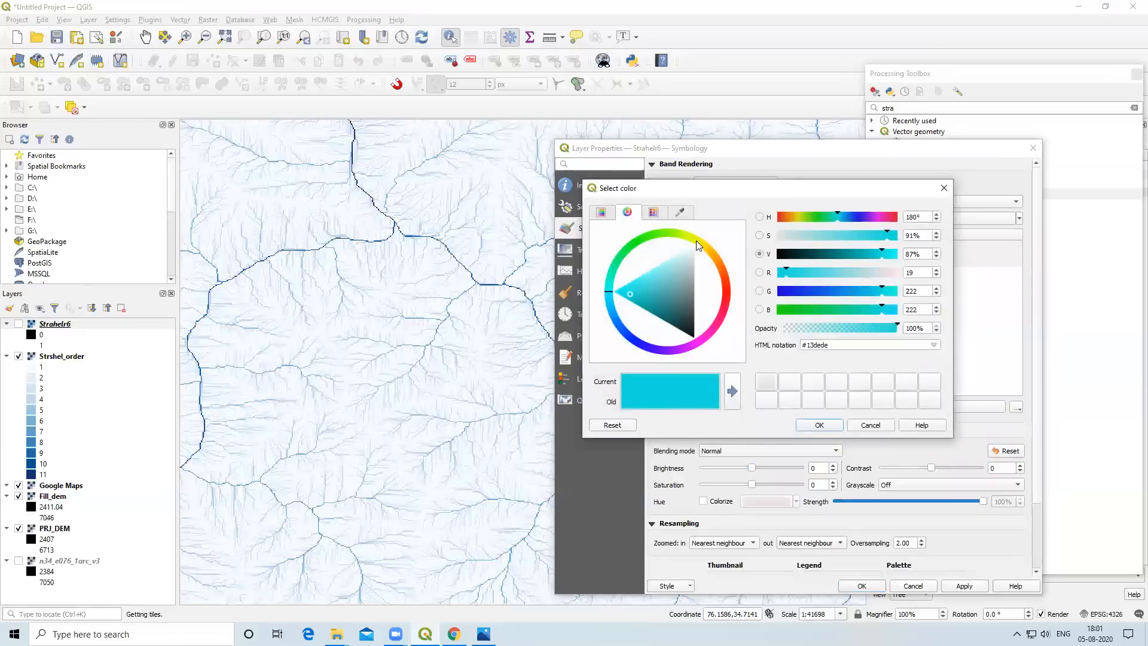
{"action": "left_click", "coordinate": [696, 241]}
{"action": "left_click", "coordinate": [818, 426]}
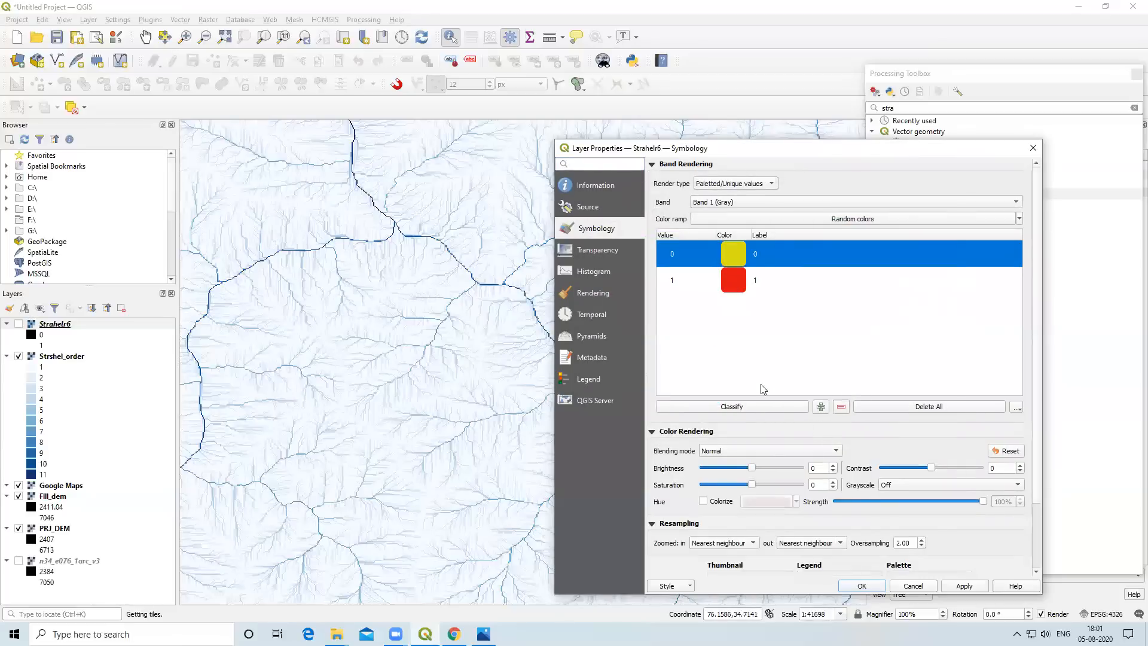
{"action": "left_click", "coordinate": [962, 586]}
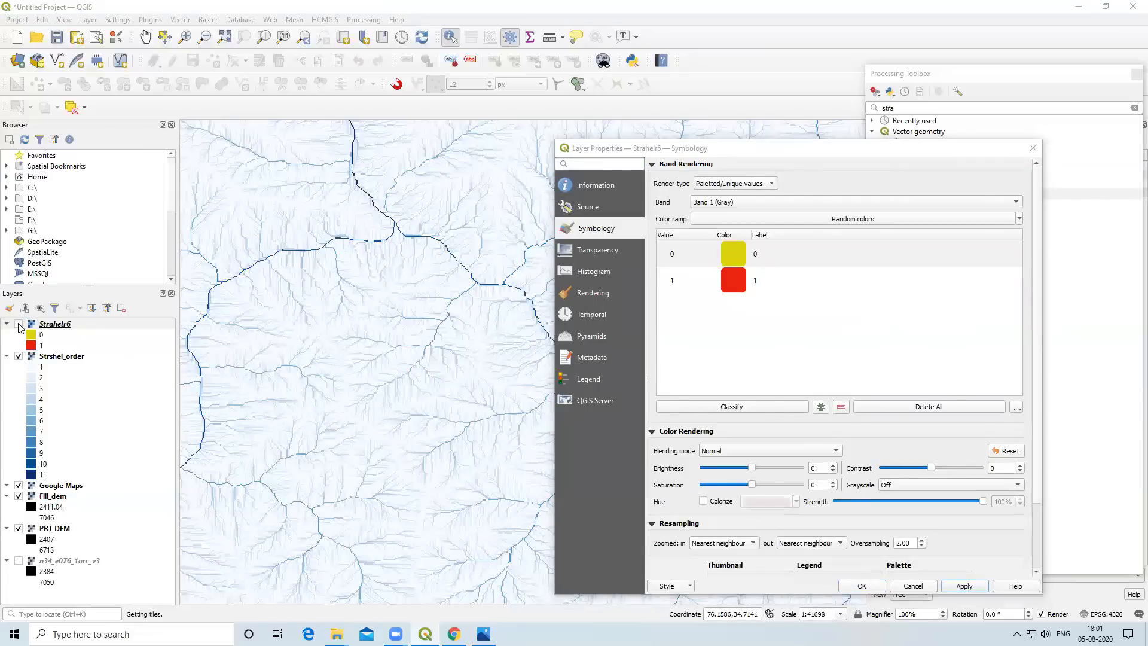
{"action": "left_click", "coordinate": [862, 586]}
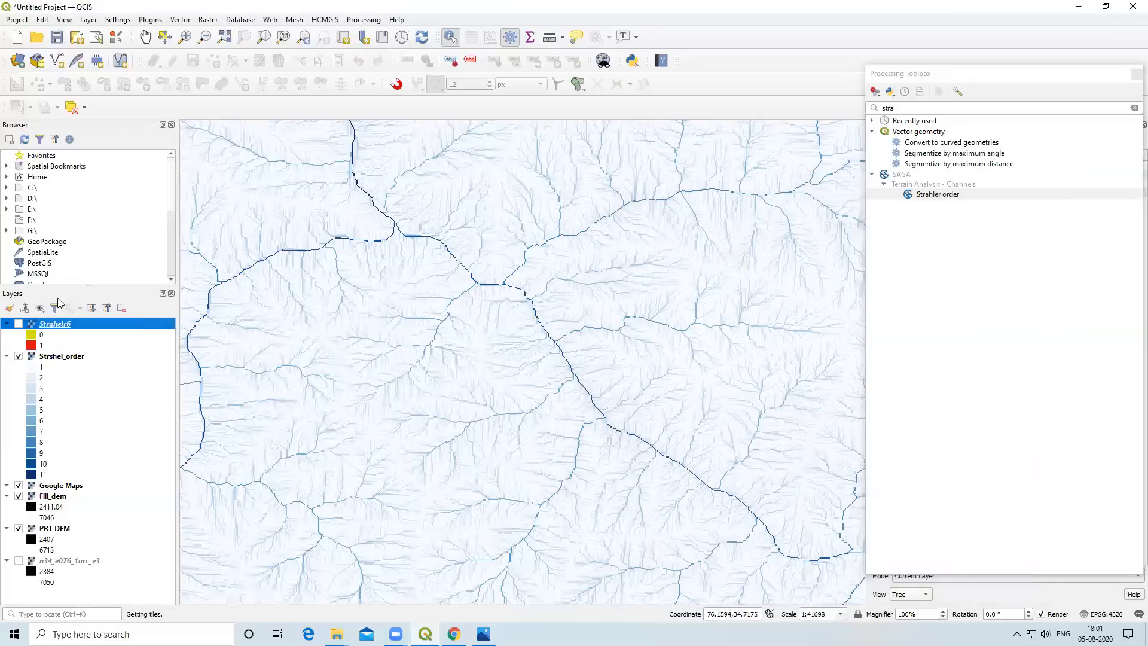
Show the Strahelr6 layer again and examine its two-color classification at several scales.
{"action": "left_click", "coordinate": [19, 324]}
{"action": "scroll", "coordinate": [528, 334], "scroll_direction": "up", "scroll_amount": 2}
{"action": "scroll", "coordinate": [529, 334], "scroll_direction": "down", "scroll_amount": 3}
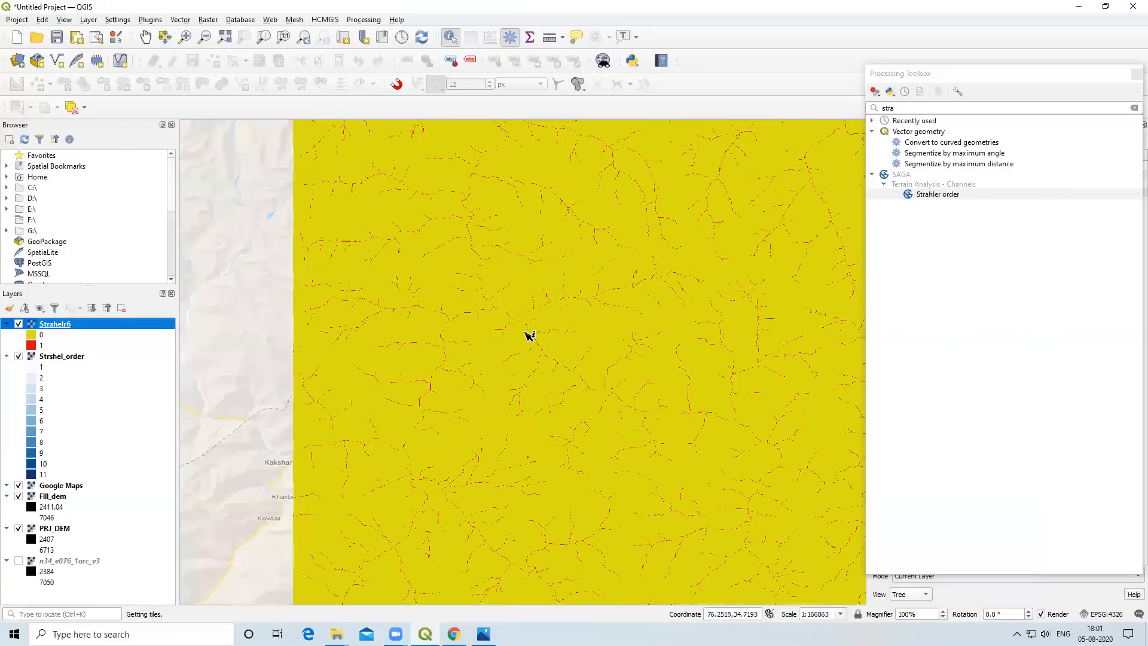
{"action": "scroll", "coordinate": [522, 313], "scroll_direction": "up", "scroll_amount": 2}
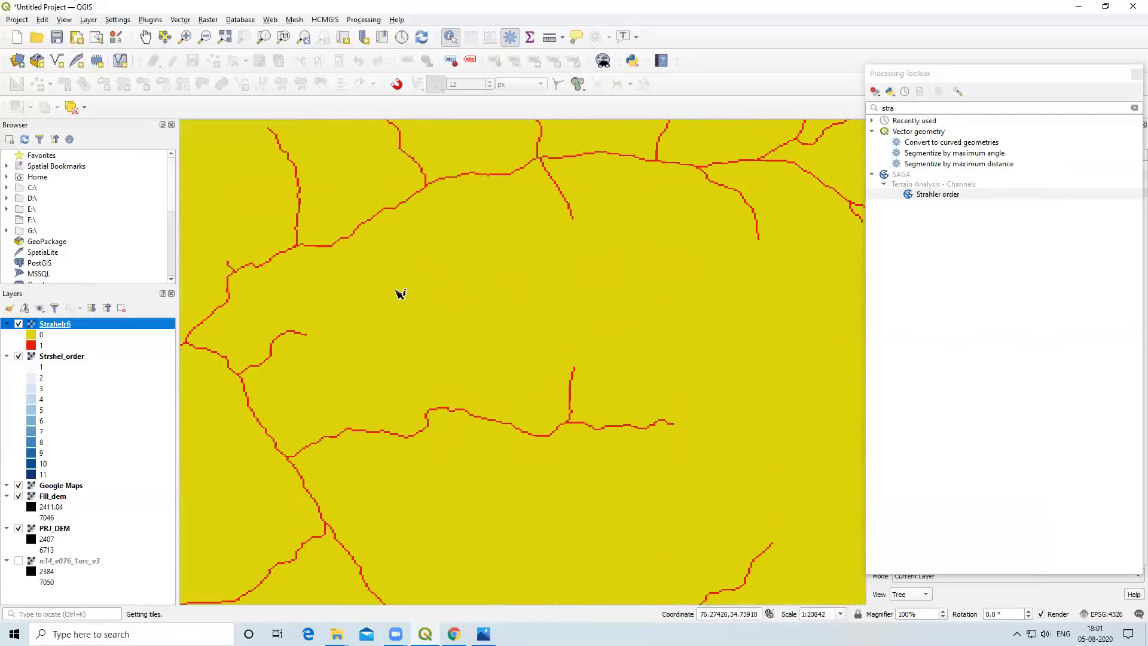
{"action": "scroll", "coordinate": [550, 323], "scroll_direction": "down", "scroll_amount": 3}
{"action": "scroll", "coordinate": [570, 368], "scroll_direction": "up", "scroll_amount": 1}
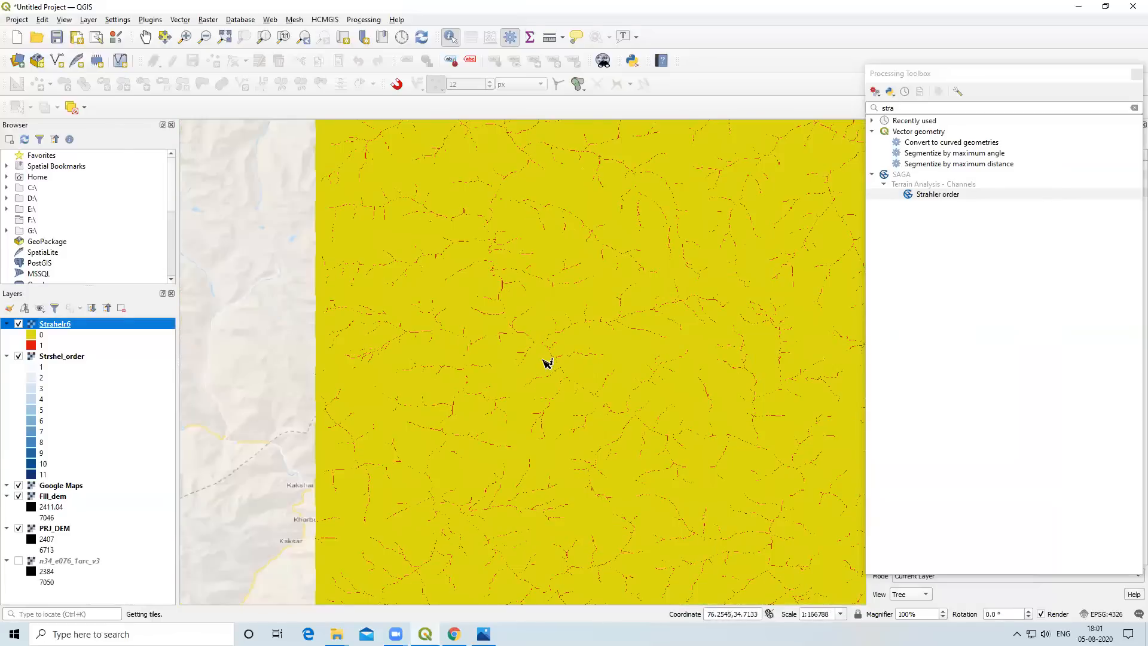
Set 0 as the additional no data value in the Strahelr6 transparency settings, apply it and close the properties.
{"action": "right_click", "coordinate": [49, 328]}
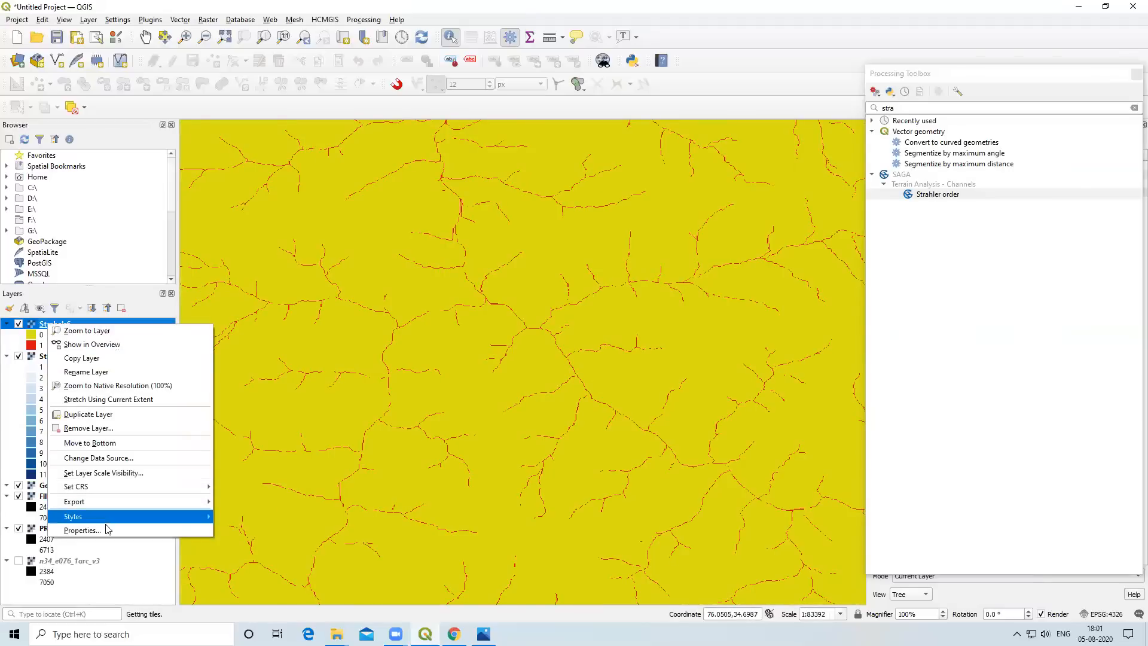
{"action": "left_click", "coordinate": [116, 520]}
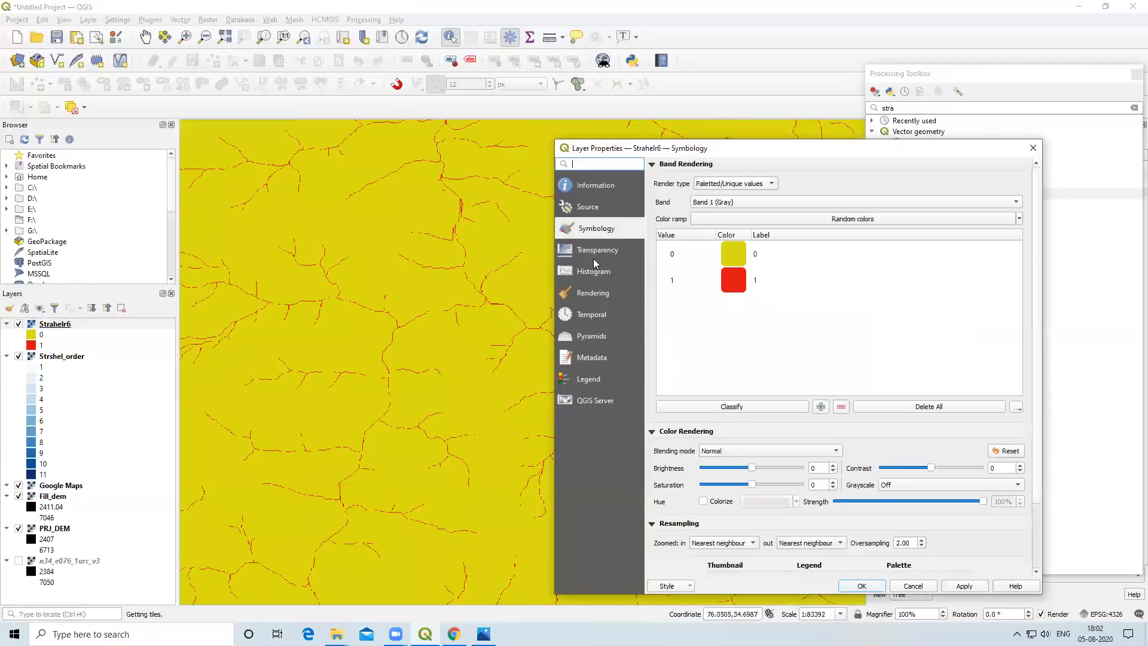
{"action": "left_click", "coordinate": [600, 250]}
{"action": "left_click", "coordinate": [749, 244]}
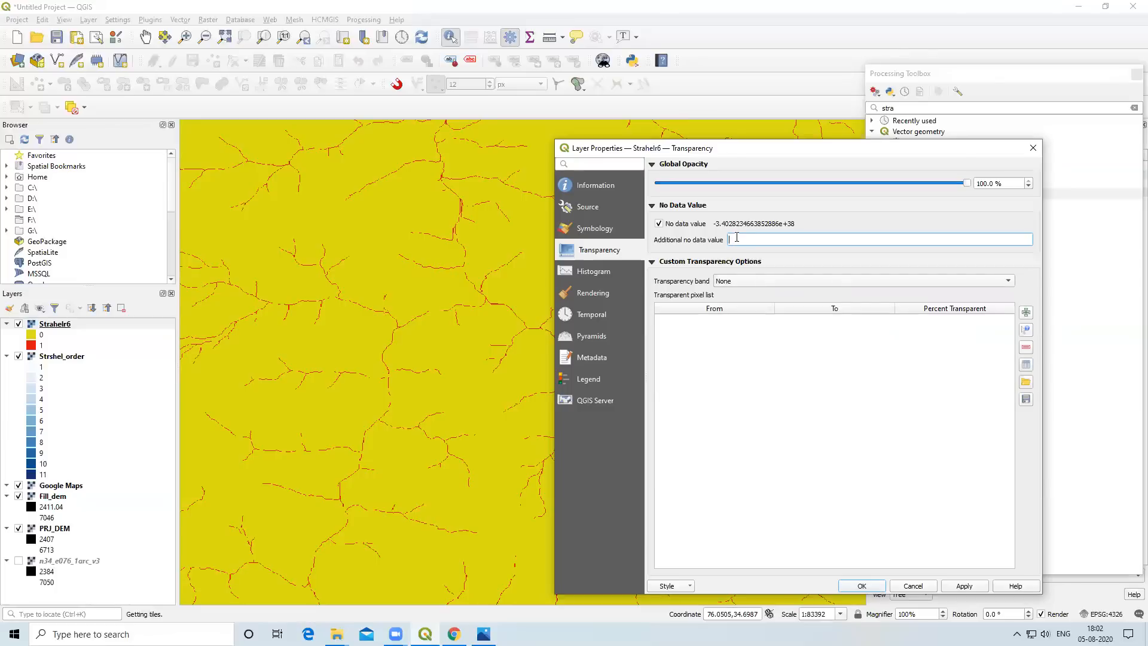
{"action": "type", "text": "1"}
{"action": "left_click_drag", "start_coordinate": [747, 148], "coordinate": [515, 236]}
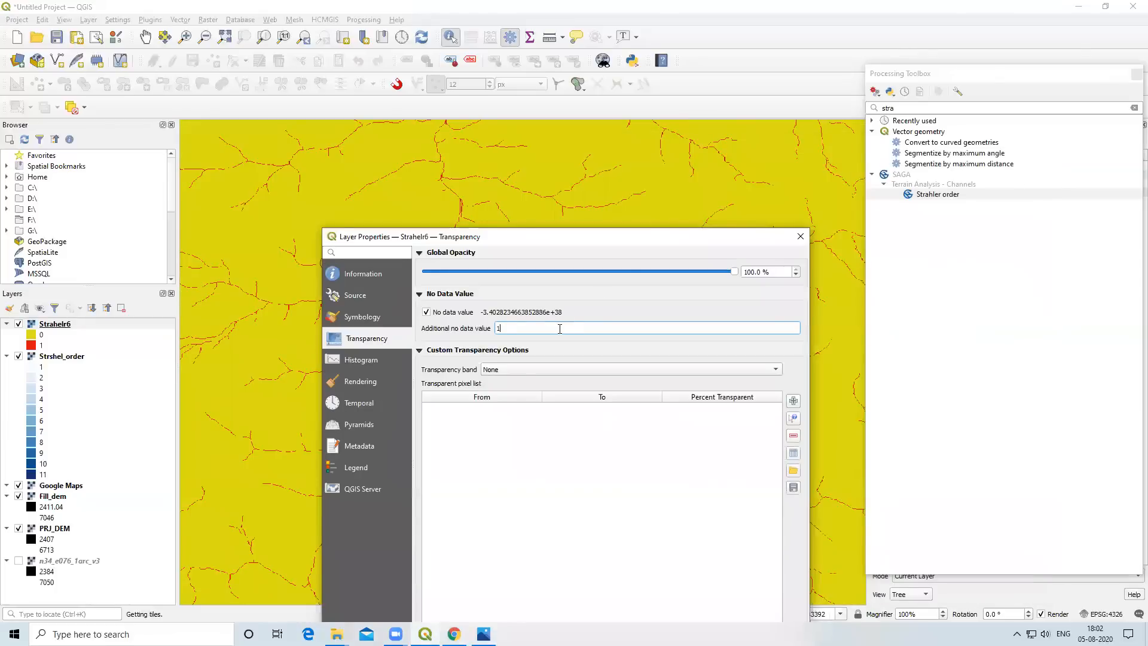
{"action": "type", "text": "0"}
{"action": "left_click_drag", "start_coordinate": [555, 241], "coordinate": [593, 135]}
{"action": "left_click", "coordinate": [770, 575]}
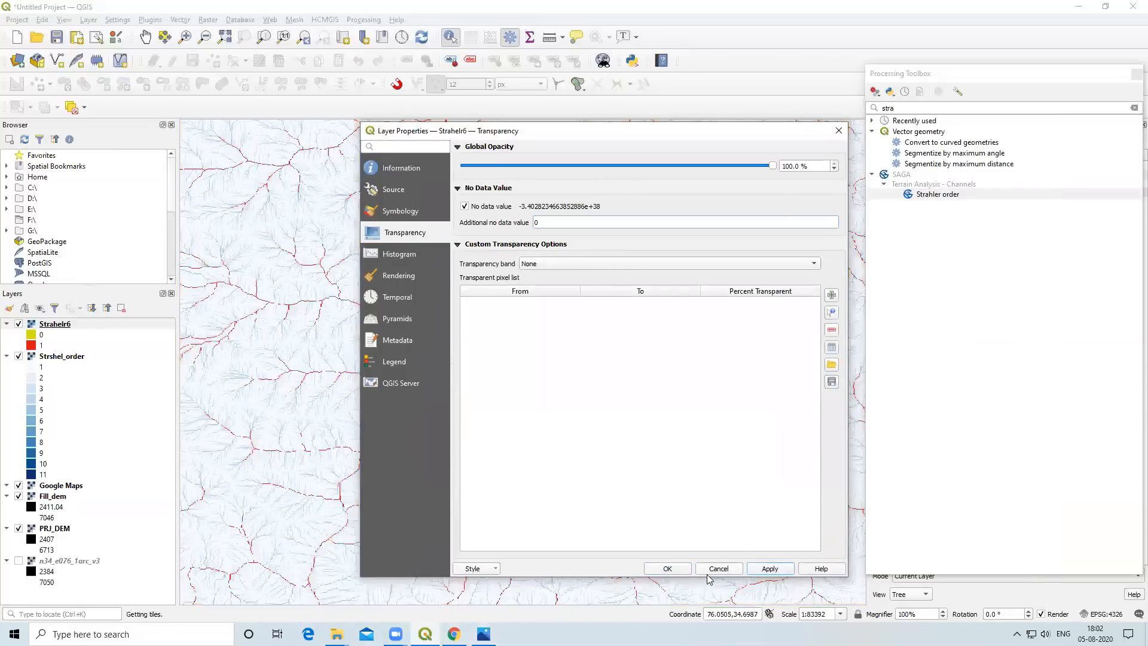
{"action": "left_click", "coordinate": [668, 569]}
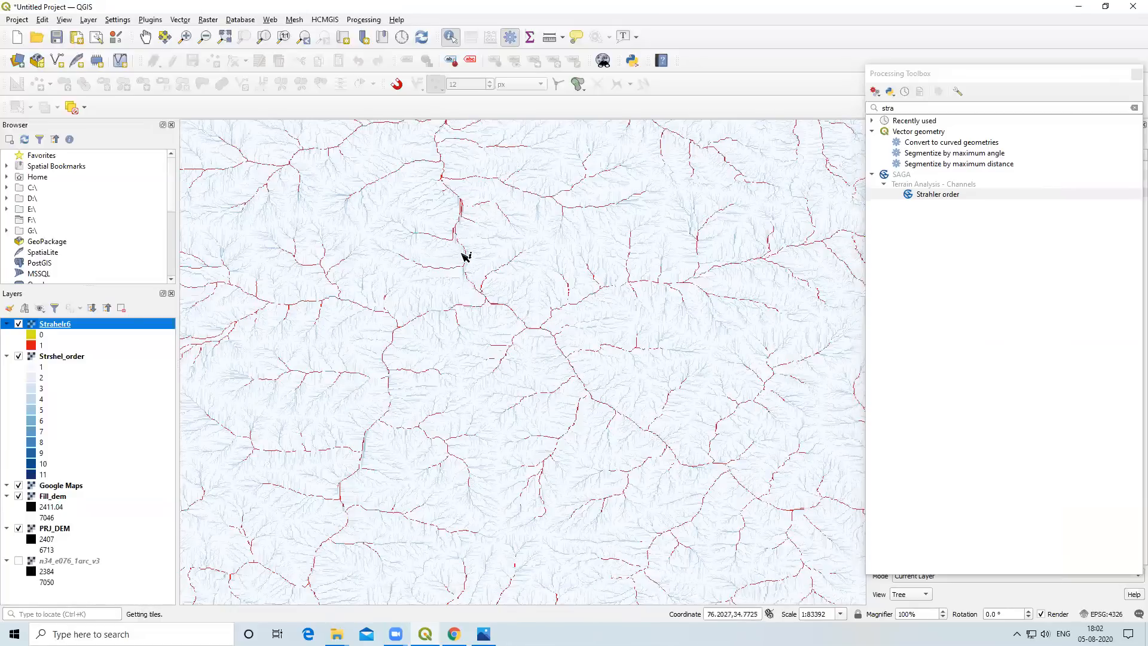
Hide the Strshel_order layer so the Strahelr6 streams lie directly over the Google Maps basemap.
{"action": "scroll", "coordinate": [469, 261], "scroll_direction": "up", "scroll_amount": 2}
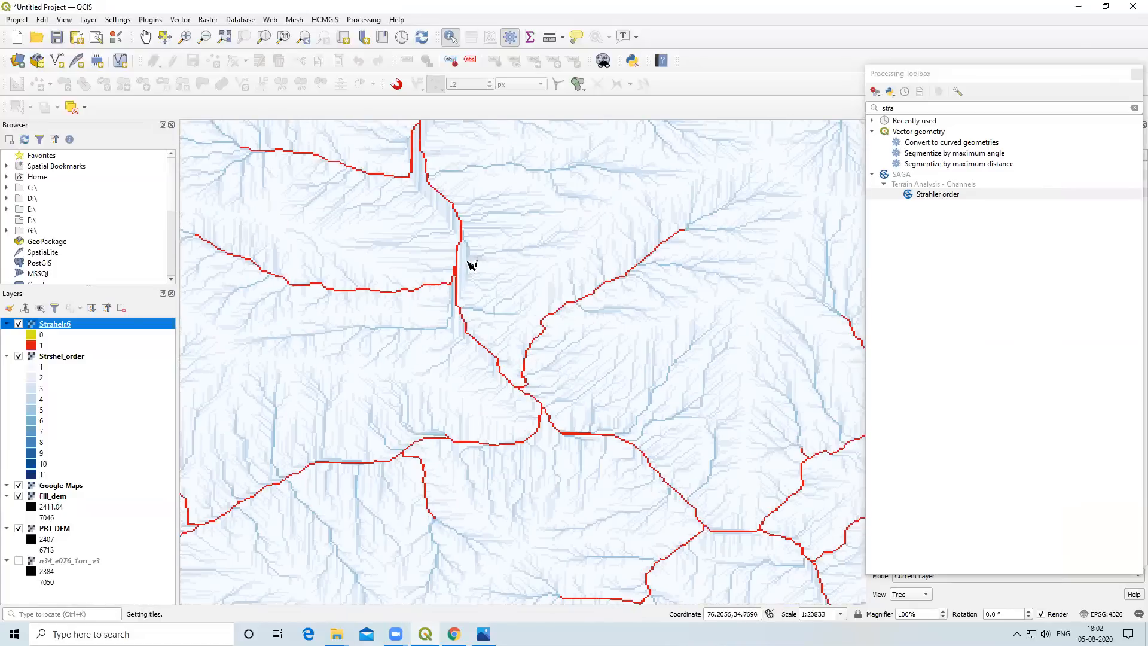
{"action": "left_click", "coordinate": [19, 357]}
{"action": "scroll", "coordinate": [512, 341], "scroll_direction": "up", "scroll_amount": 1}
{"action": "scroll", "coordinate": [500, 330], "scroll_direction": "down", "scroll_amount": 2}
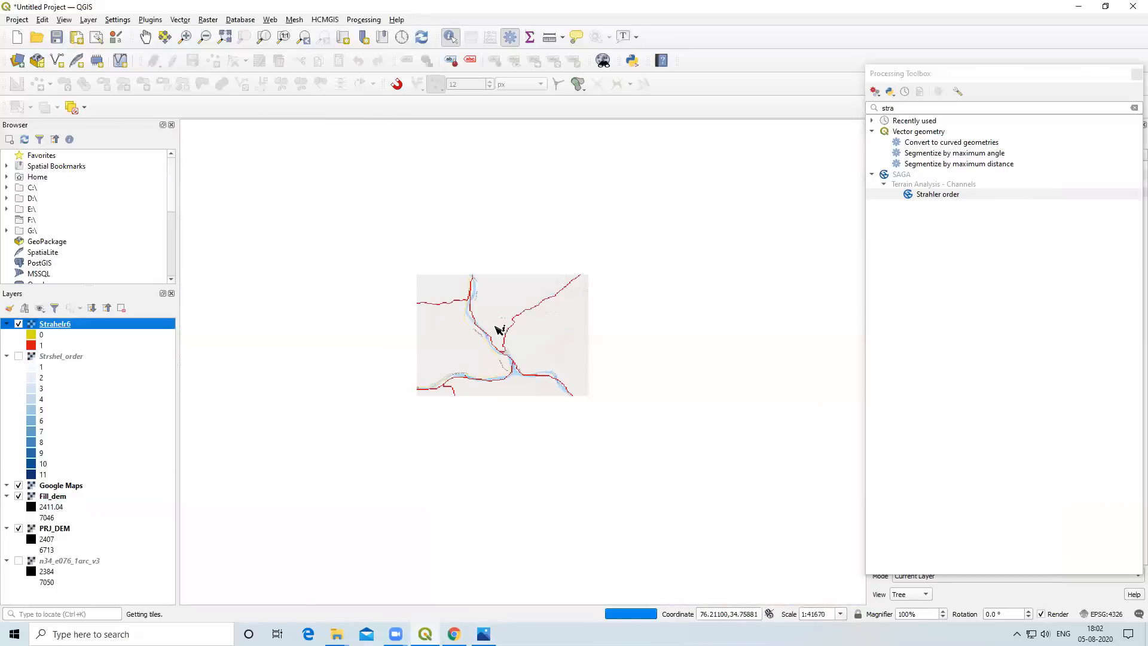
{"action": "scroll", "coordinate": [464, 310], "scroll_direction": "up", "scroll_amount": 2}
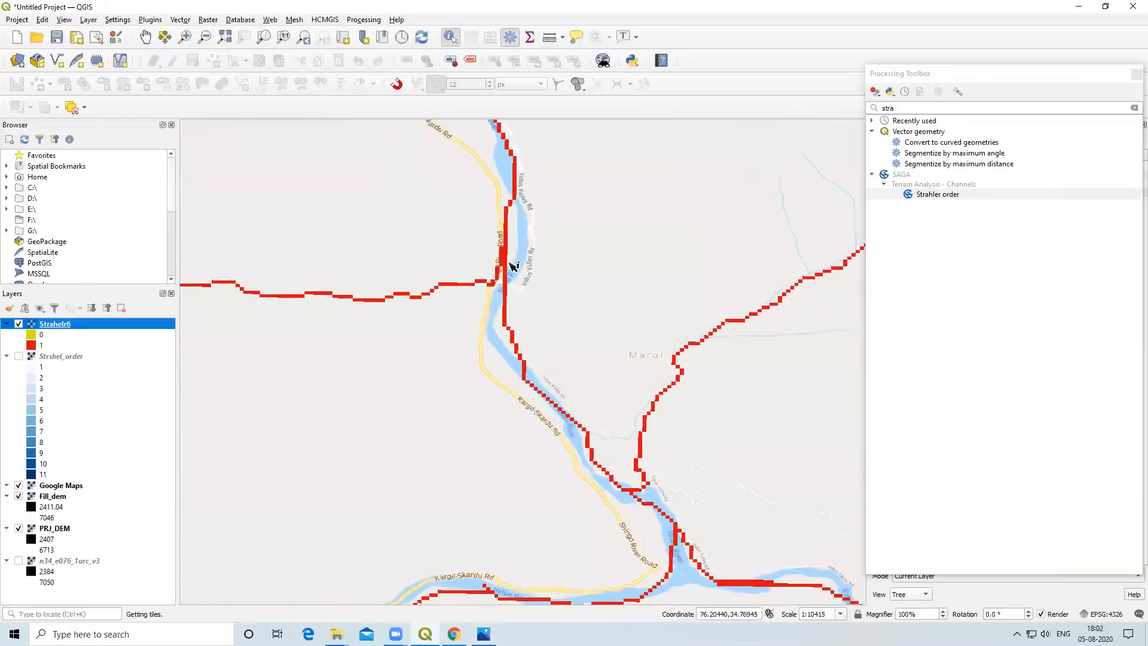
Examine how the red Strahelr6 streams align with the Indus River and its tributaries on the Google Maps basemap at several scales.
{"action": "scroll", "coordinate": [635, 499], "scroll_direction": "up", "scroll_amount": 1}
{"action": "scroll", "coordinate": [633, 501], "scroll_direction": "down", "scroll_amount": 3}
{"action": "scroll", "coordinate": [668, 529], "scroll_direction": "up", "scroll_amount": 2}
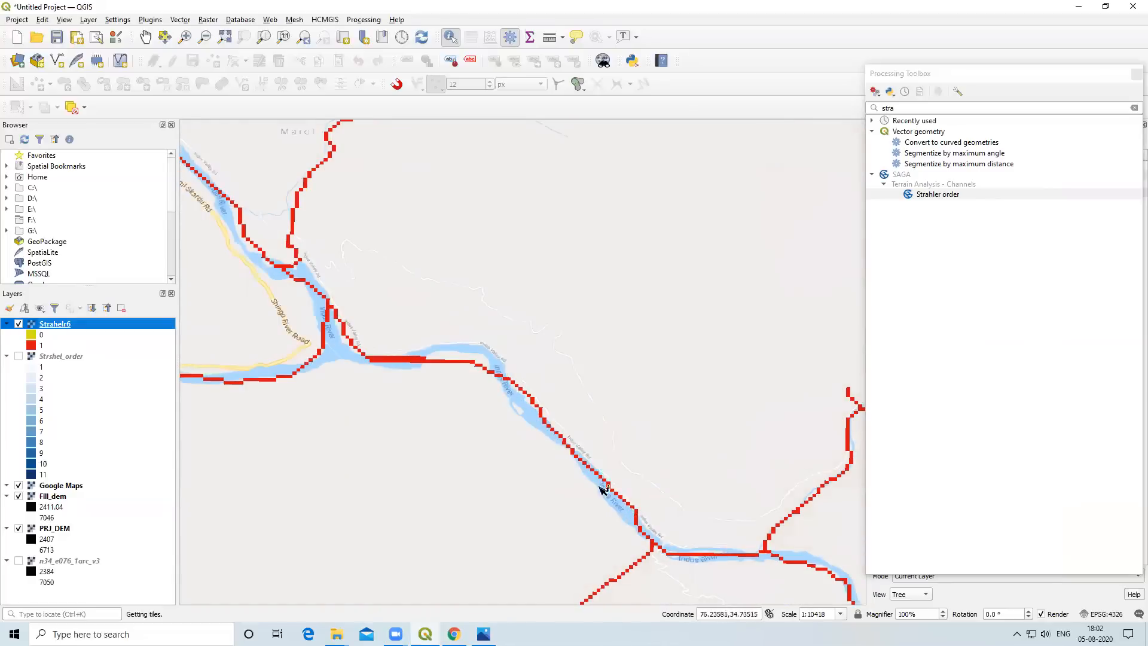
{"action": "scroll", "coordinate": [514, 436], "scroll_direction": "up", "scroll_amount": 1}
{"action": "scroll", "coordinate": [523, 407], "scroll_direction": "down", "scroll_amount": 3}
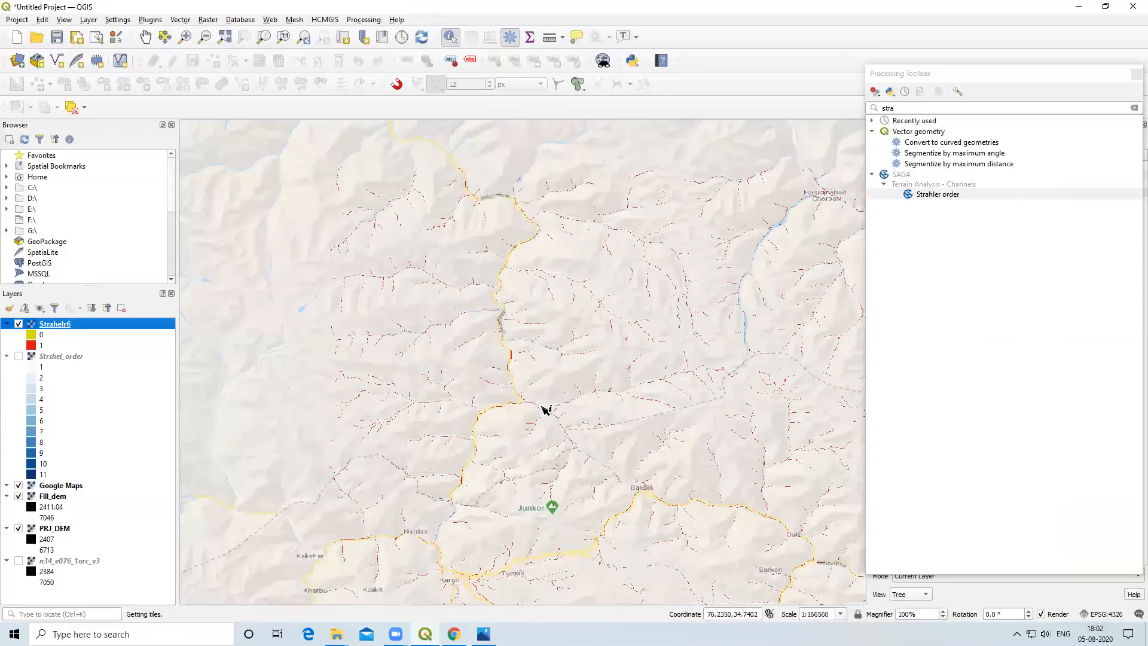
{"action": "scroll", "coordinate": [592, 465], "scroll_direction": "up", "scroll_amount": 2}
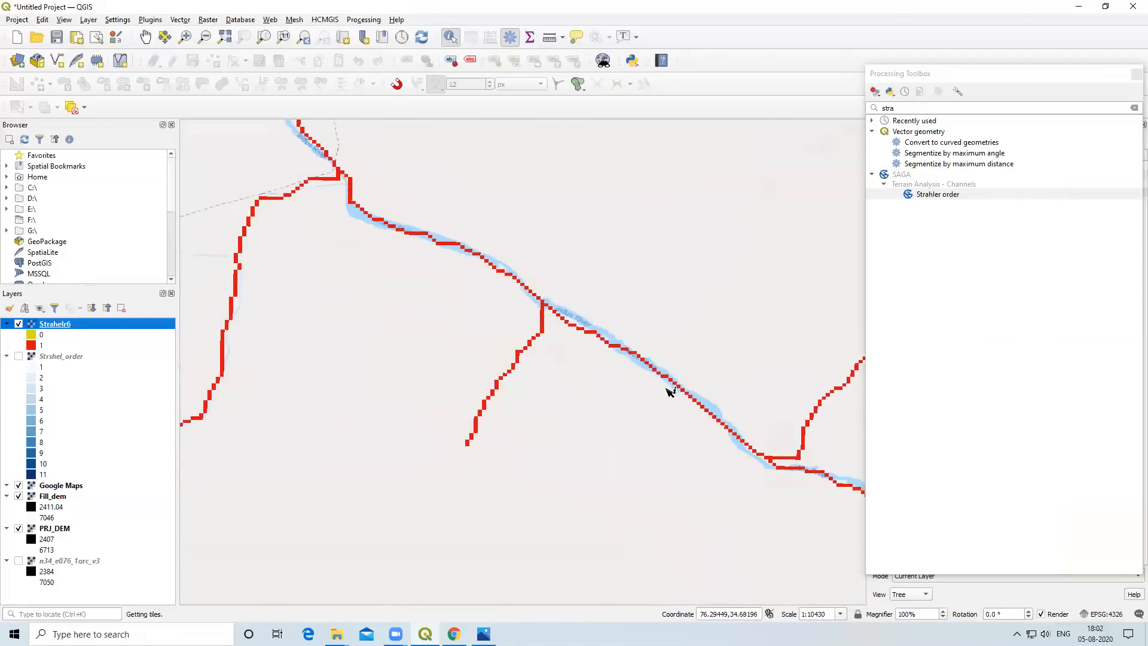
{"action": "scroll", "coordinate": [623, 372], "scroll_direction": "up", "scroll_amount": 1}
{"action": "scroll", "coordinate": [575, 362], "scroll_direction": "down", "scroll_amount": 4}
{"action": "scroll", "coordinate": [600, 345], "scroll_direction": "up", "scroll_amount": 3}
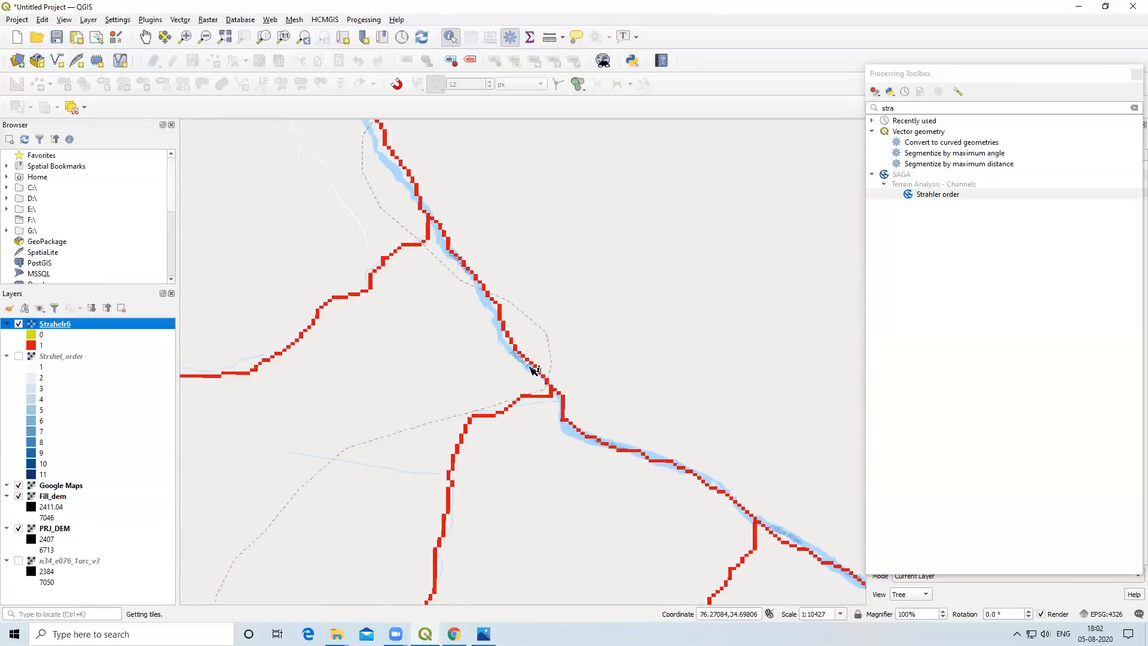
{"action": "scroll", "coordinate": [534, 372], "scroll_direction": "down", "scroll_amount": 1}
{"action": "scroll", "coordinate": [539, 346], "scroll_direction": "down", "scroll_amount": 1}
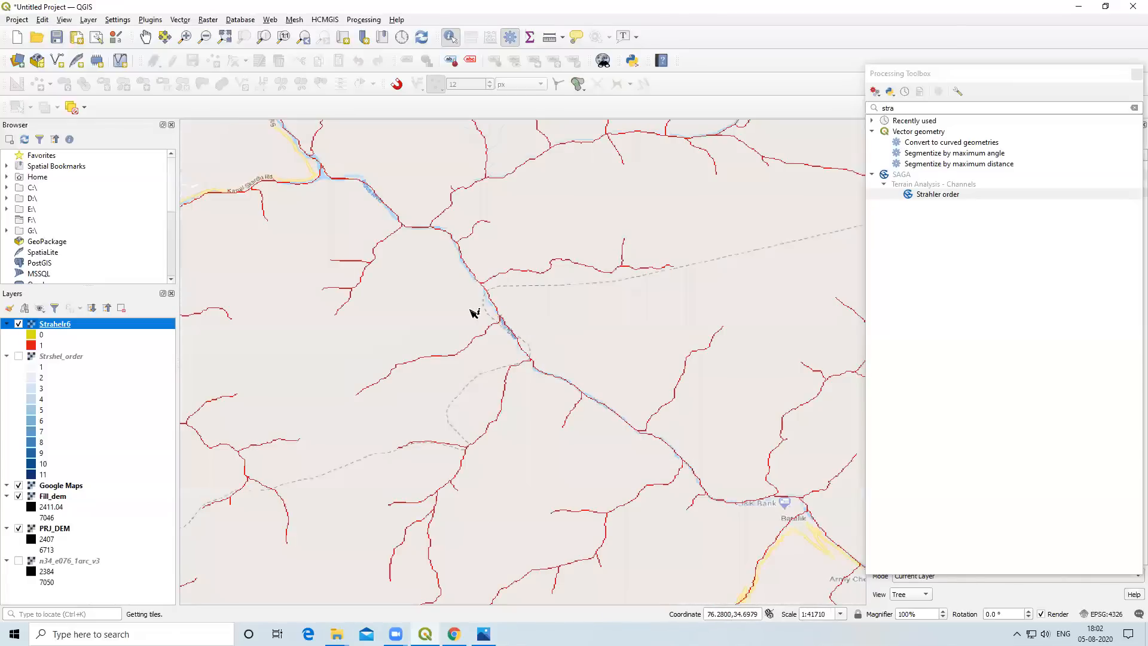
{"action": "scroll", "coordinate": [477, 315], "scroll_direction": "down", "scroll_amount": 2}
{"action": "scroll", "coordinate": [467, 304], "scroll_direction": "up", "scroll_amount": 3}
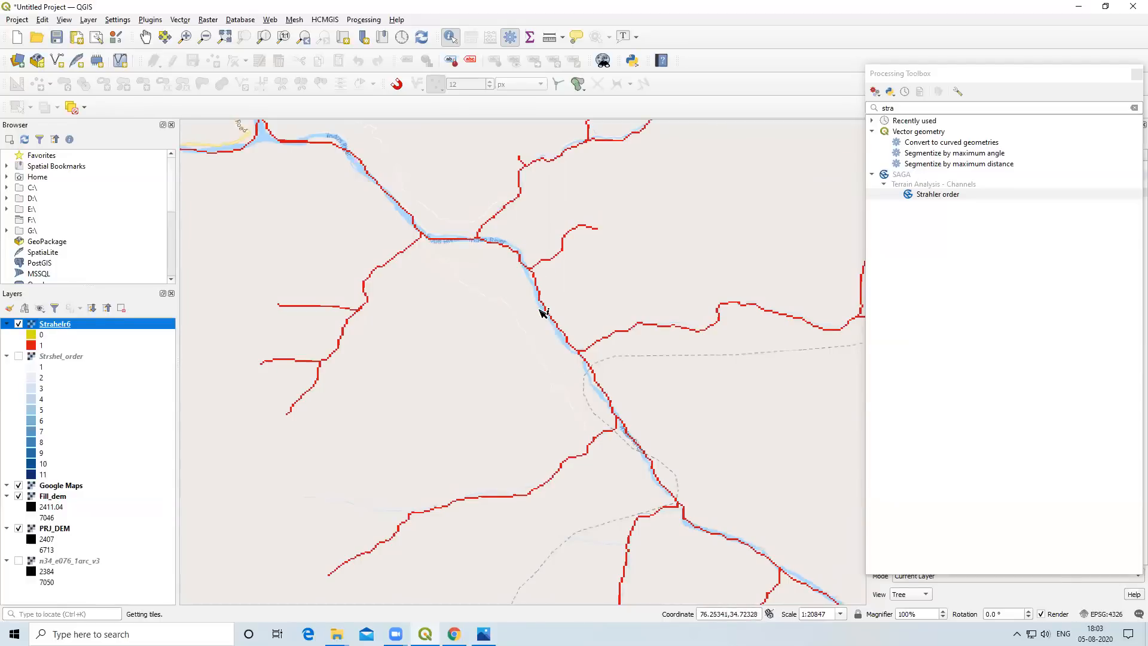
{"action": "scroll", "coordinate": [541, 311], "scroll_direction": "up", "scroll_amount": 2}
{"action": "scroll", "coordinate": [543, 312], "scroll_direction": "down", "scroll_amount": 6}
{"action": "scroll", "coordinate": [515, 288], "scroll_direction": "up", "scroll_amount": 3}
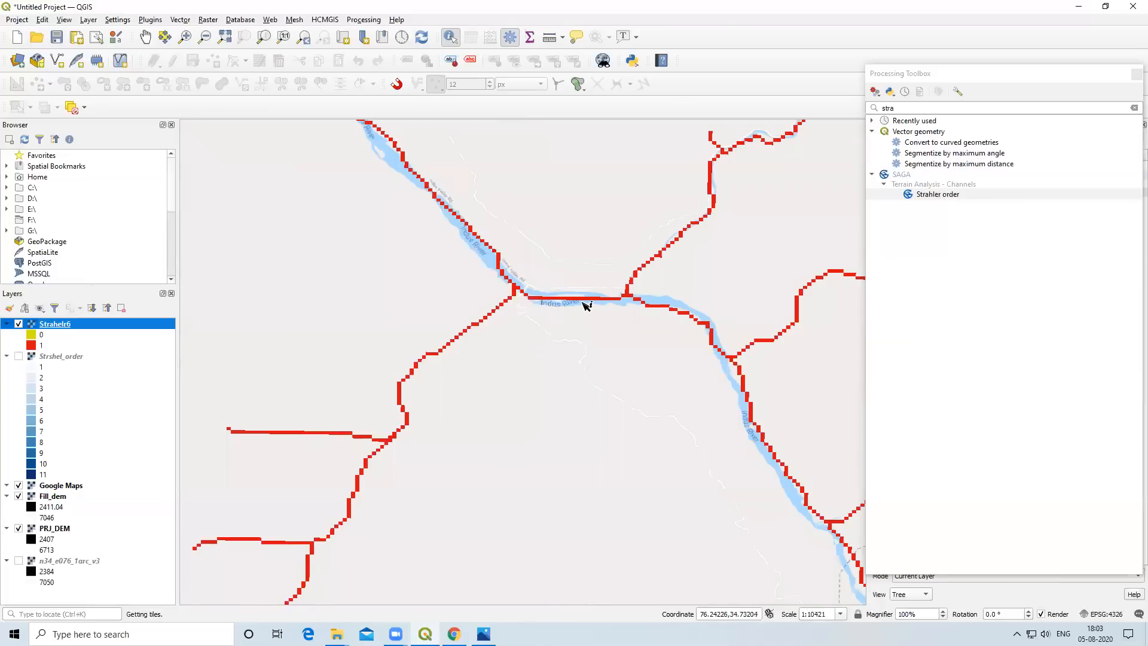
{"action": "scroll", "coordinate": [598, 301], "scroll_direction": "up", "scroll_amount": 1}
{"action": "scroll", "coordinate": [598, 301], "scroll_direction": "up", "scroll_amount": 1}
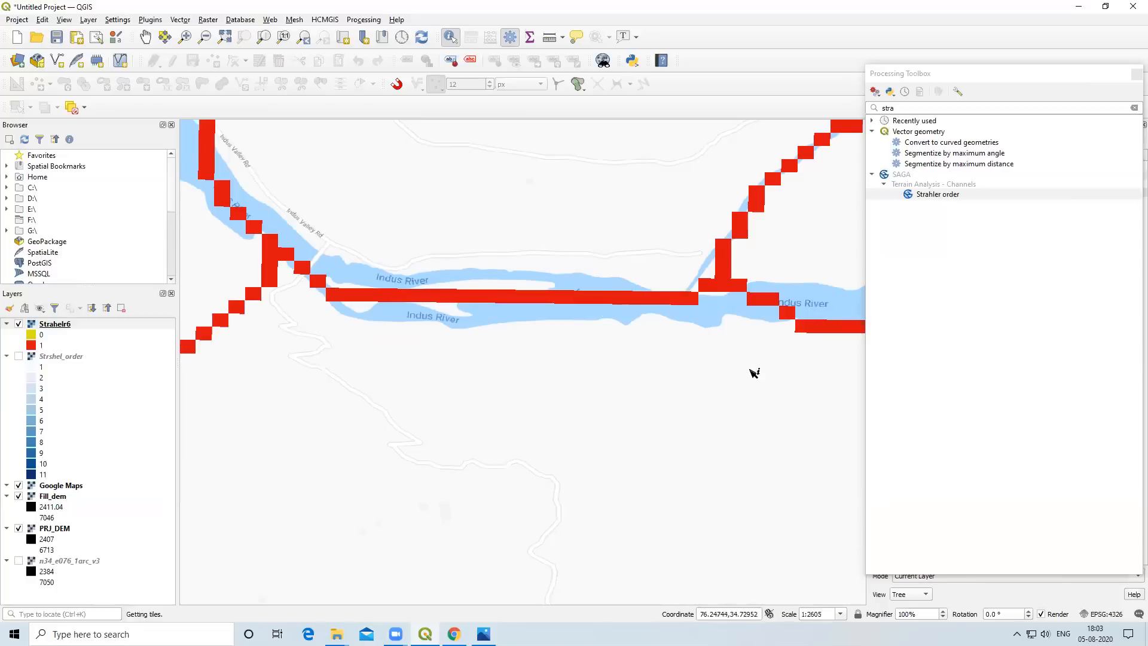
Set the project coordinate reference system to WGS 84 / UTM zone 43N and close the project properties.
{"action": "left_click", "coordinate": [1126, 619]}
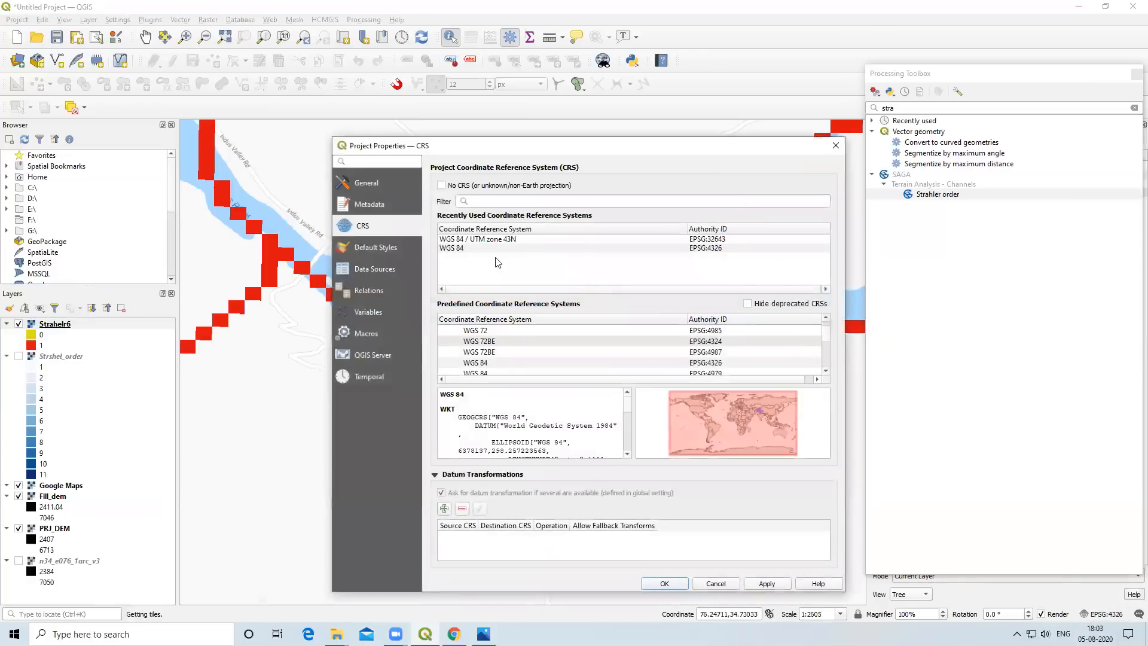
{"action": "left_click", "coordinate": [489, 239]}
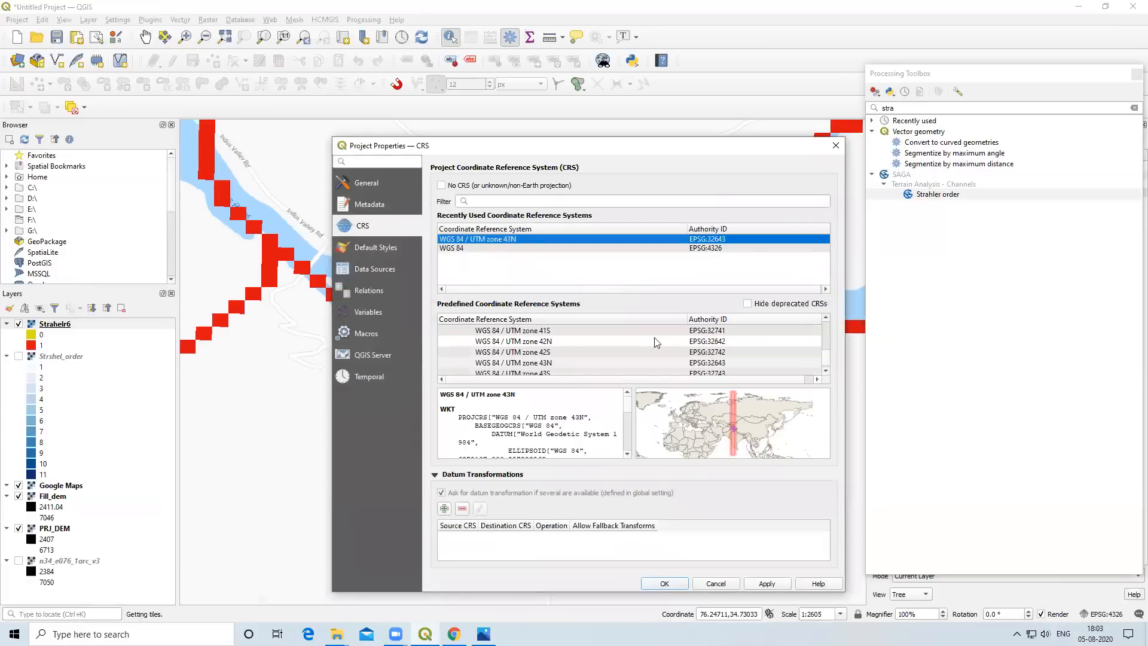
{"action": "left_click", "coordinate": [758, 583]}
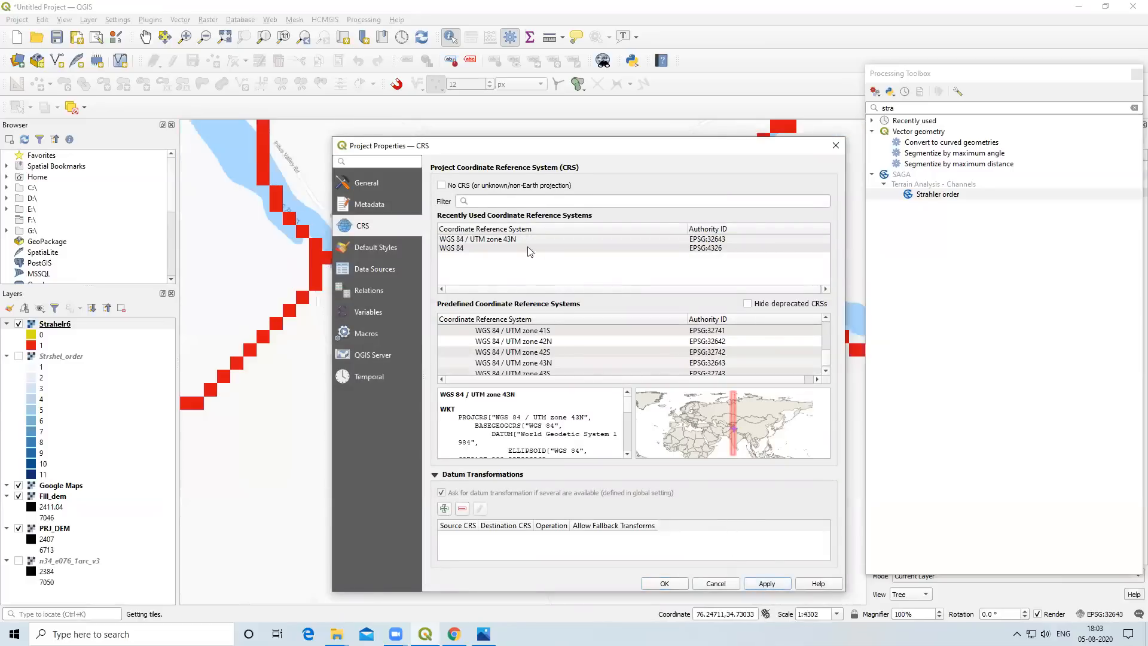
{"action": "left_click", "coordinate": [516, 239]}
{"action": "left_click", "coordinate": [769, 584]}
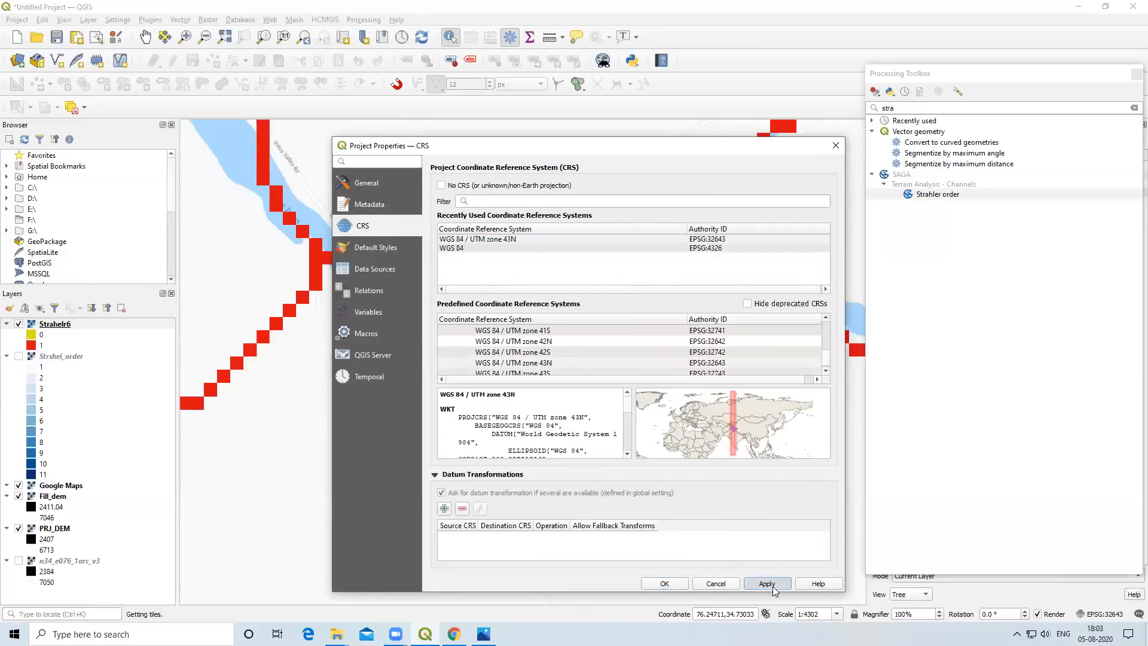
{"action": "left_click", "coordinate": [676, 584]}
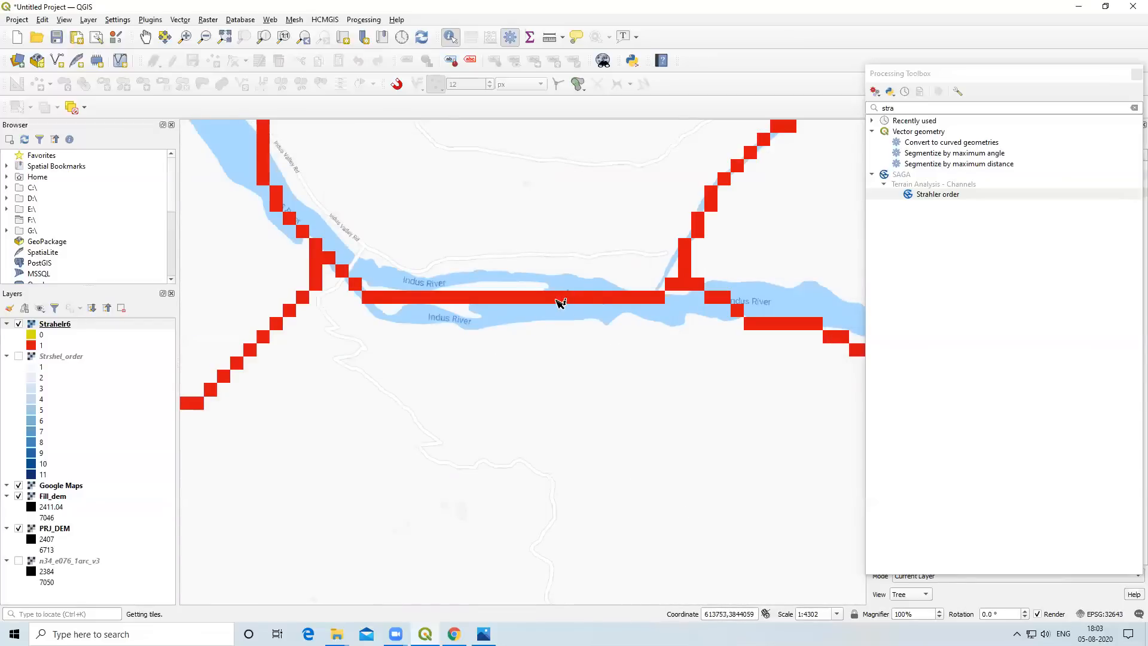
Pick an outlet point on the Indus River stream and note its coordinates in Notepad as X 613707 and Y 3844065.
{"action": "scroll", "coordinate": [560, 303], "scroll_direction": "down", "scroll_amount": 1}
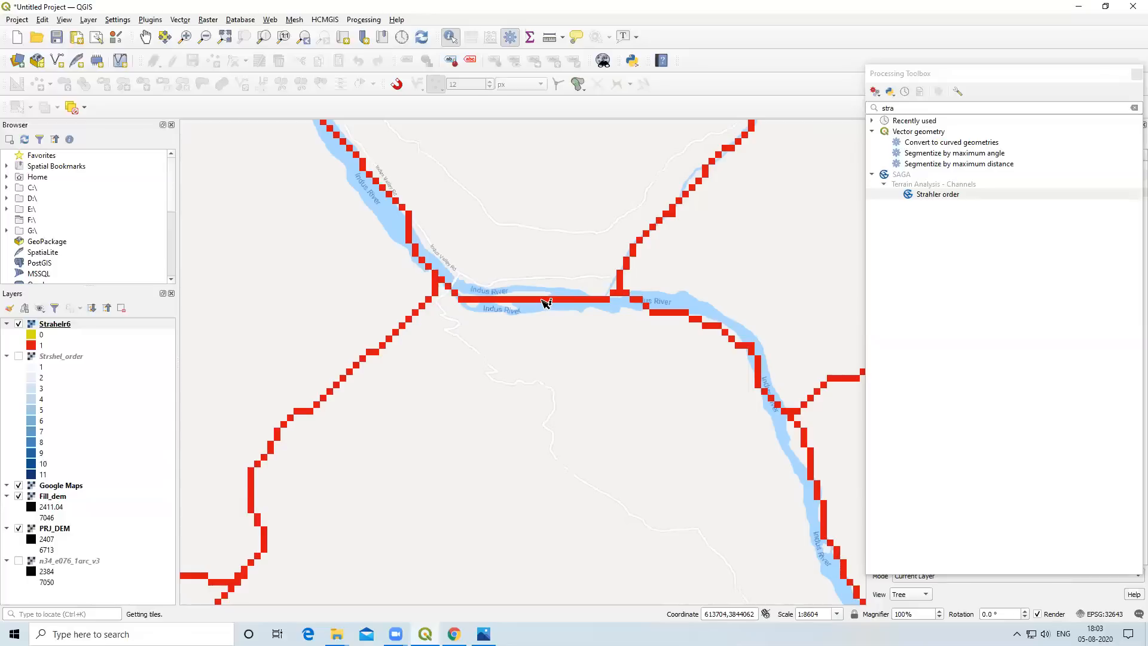
{"action": "scroll", "coordinate": [542, 301], "scroll_direction": "up", "scroll_amount": 5}
{"action": "scroll", "coordinate": [543, 300], "scroll_direction": "down", "scroll_amount": 9}
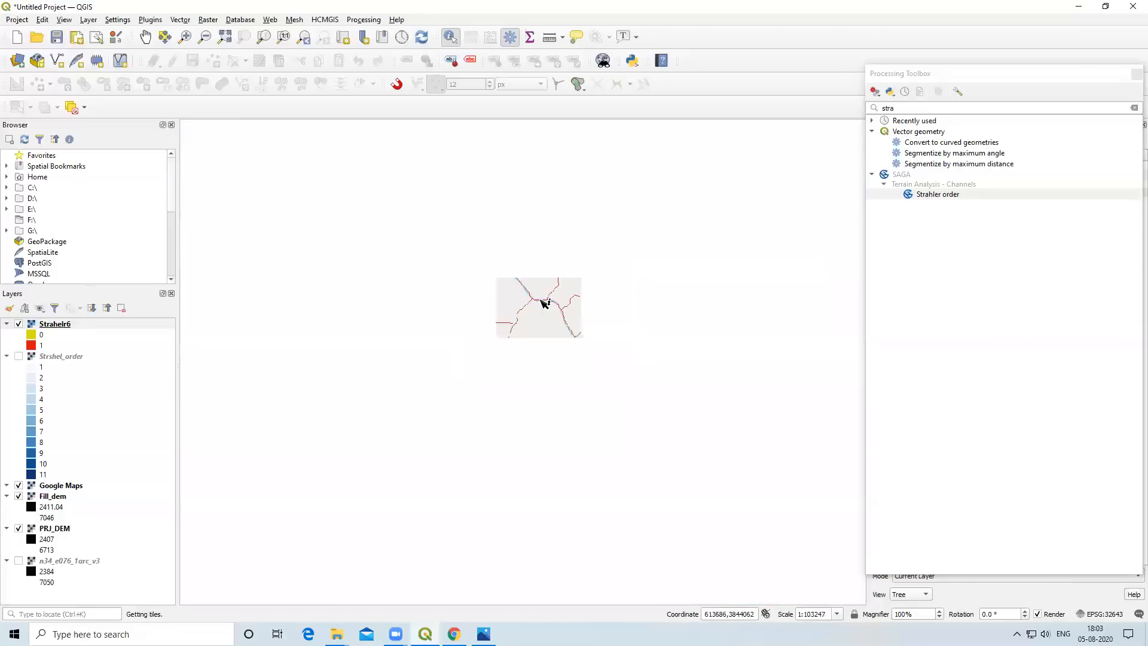
{"action": "scroll", "coordinate": [559, 312], "scroll_direction": "up", "scroll_amount": 2}
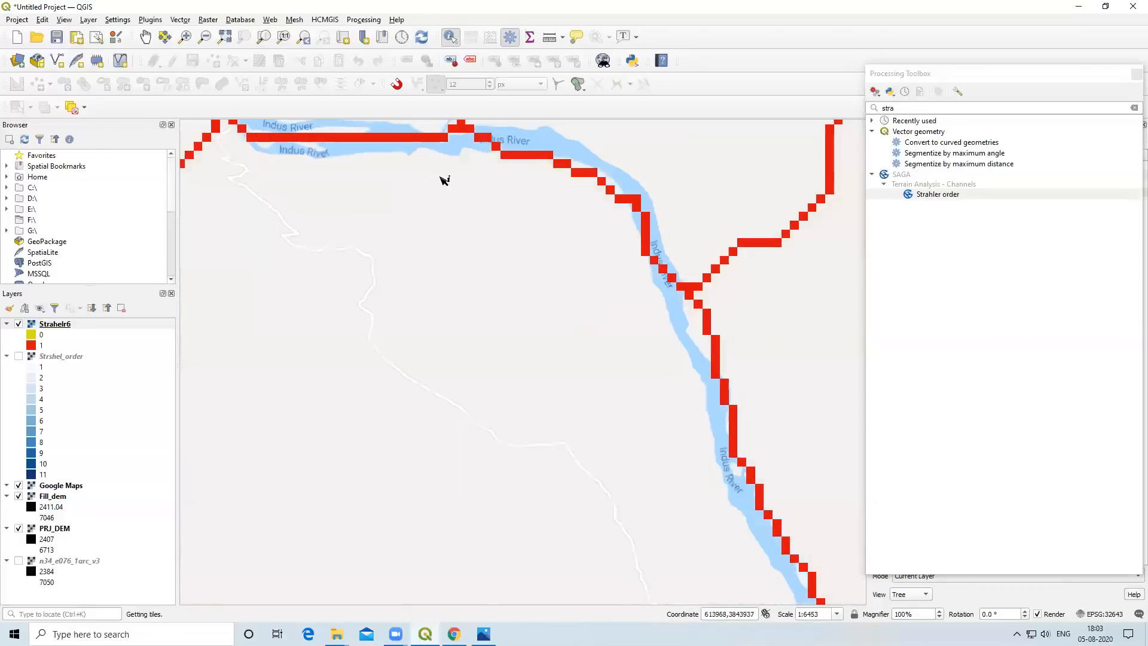
{"action": "scroll", "coordinate": [443, 260], "scroll_direction": "up", "scroll_amount": 2}
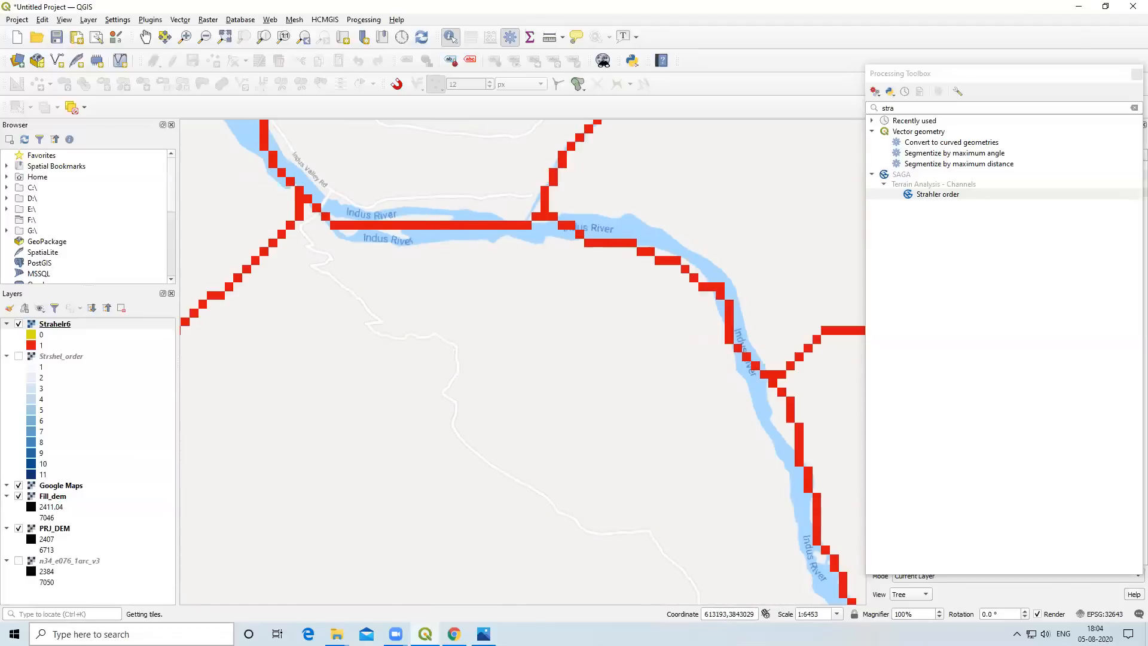
{"action": "left_click", "coordinate": [90, 634]}
{"action": "type", "text": "notepad"}
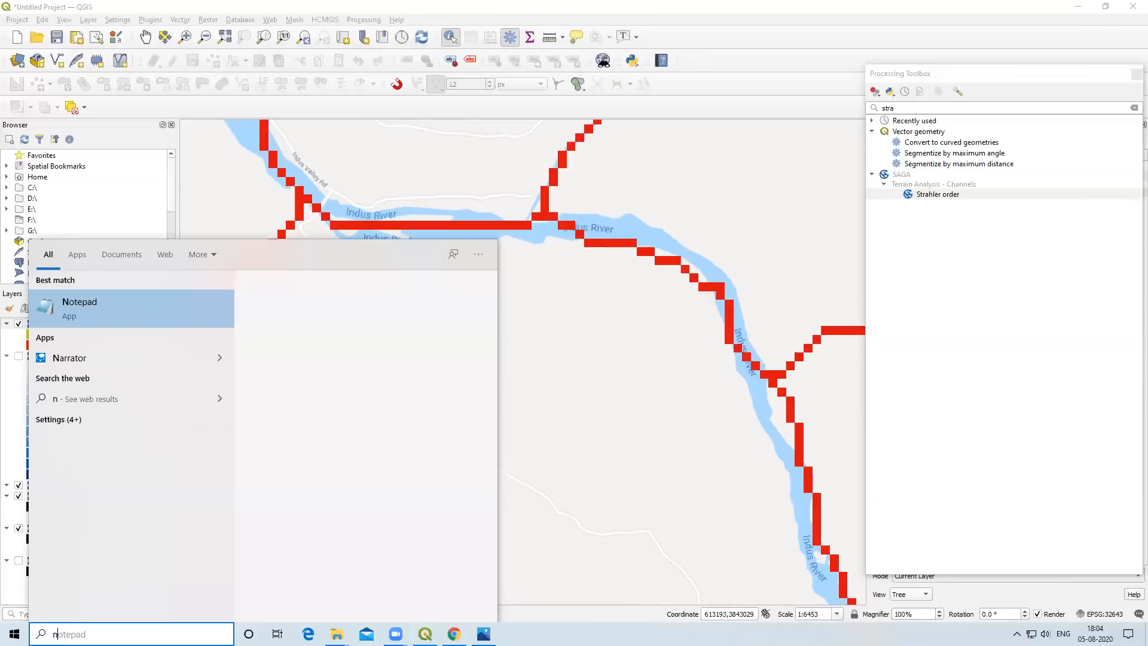
{"action": "left_click", "coordinate": [162, 303]}
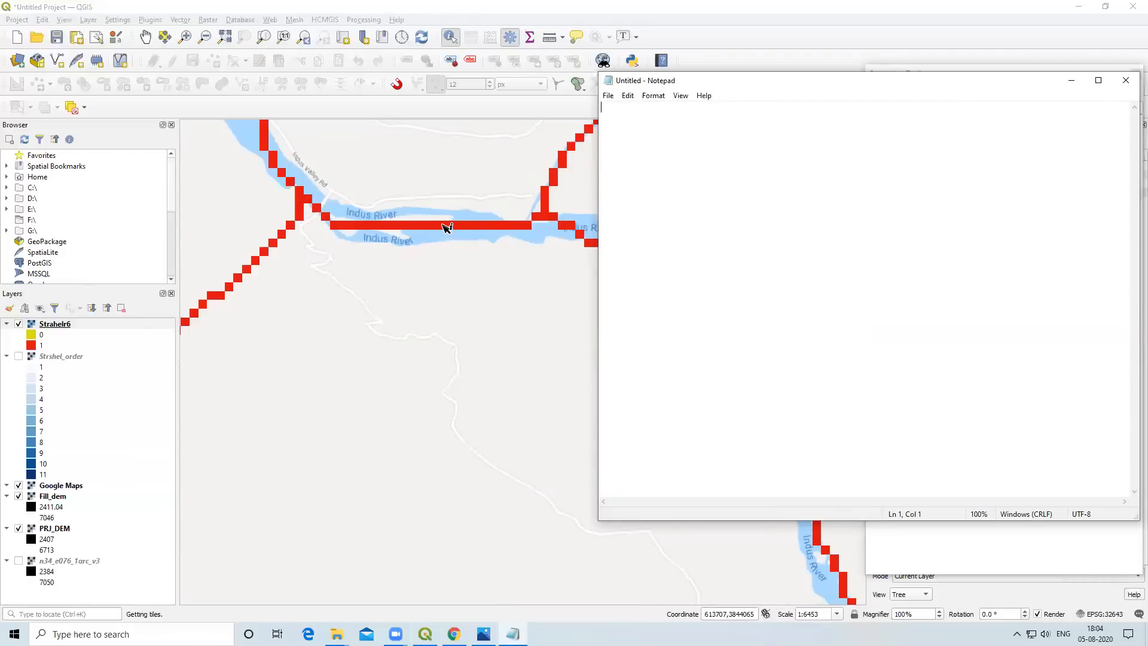
{"action": "type", "text": "X"}
{"action": "type", "text": "5"}
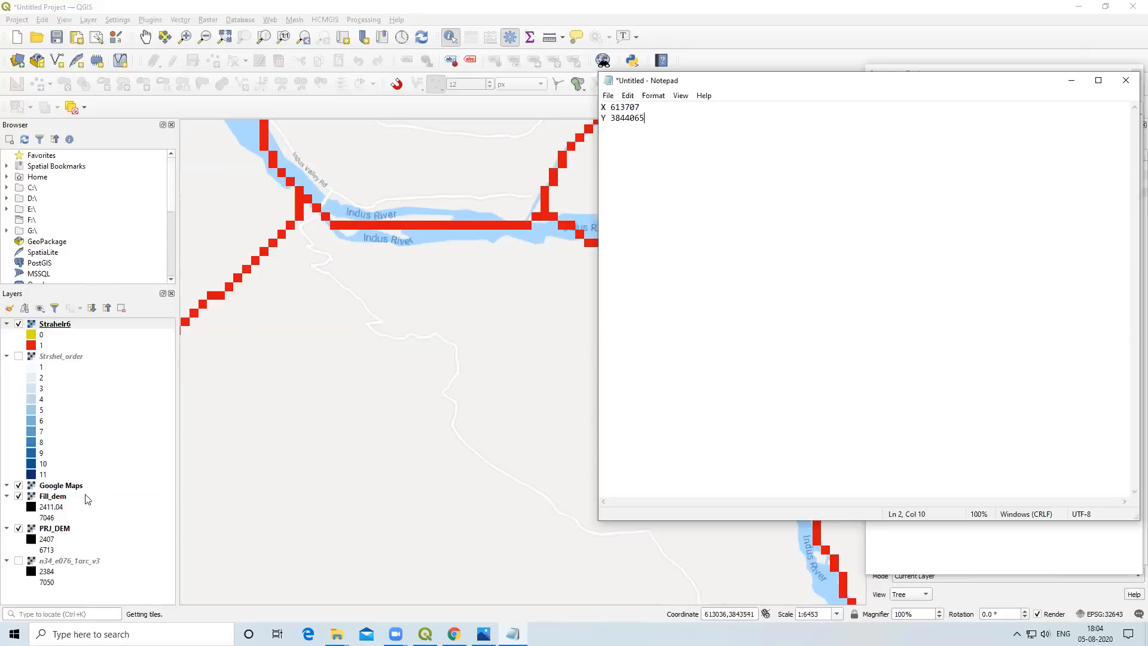
Return to QGIS, find the SAGA Upslope area algorithm and open it.
{"action": "left_click", "coordinate": [66, 614]}
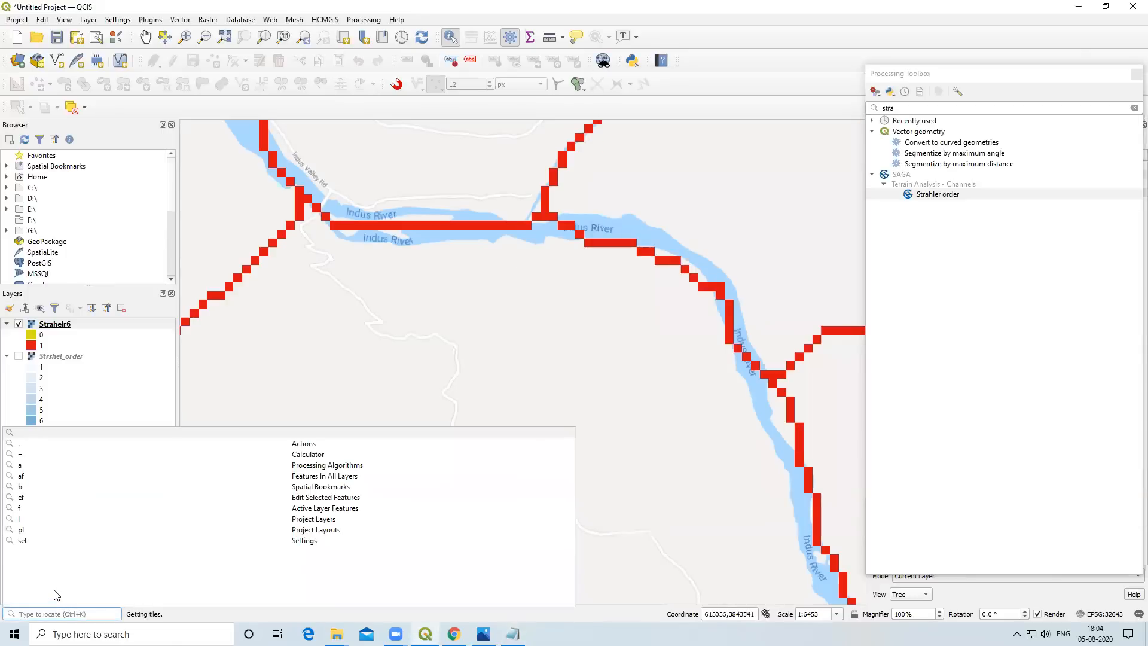
{"action": "type", "text": "up"}
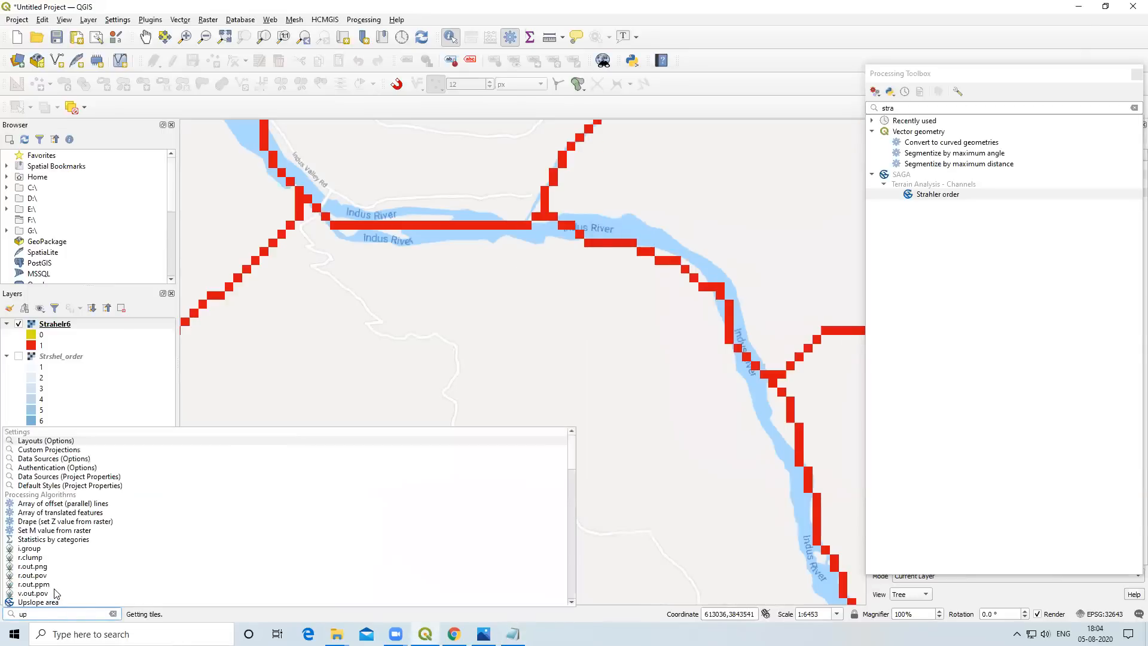
{"action": "type", "text": "slo"}
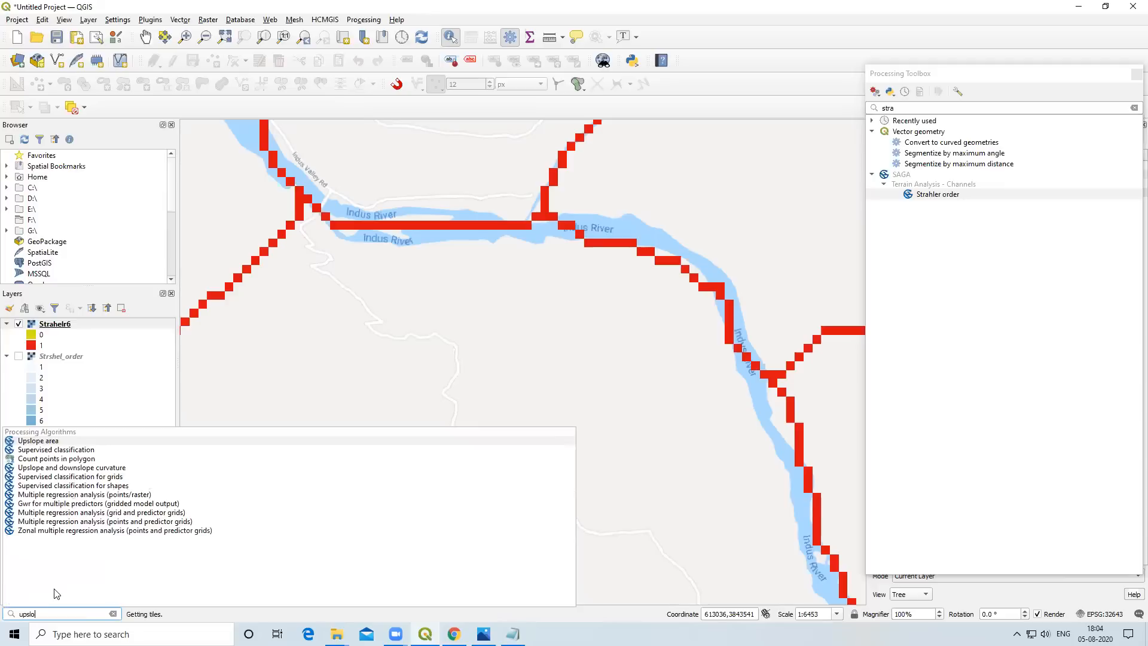
{"action": "left_click", "coordinate": [63, 442]}
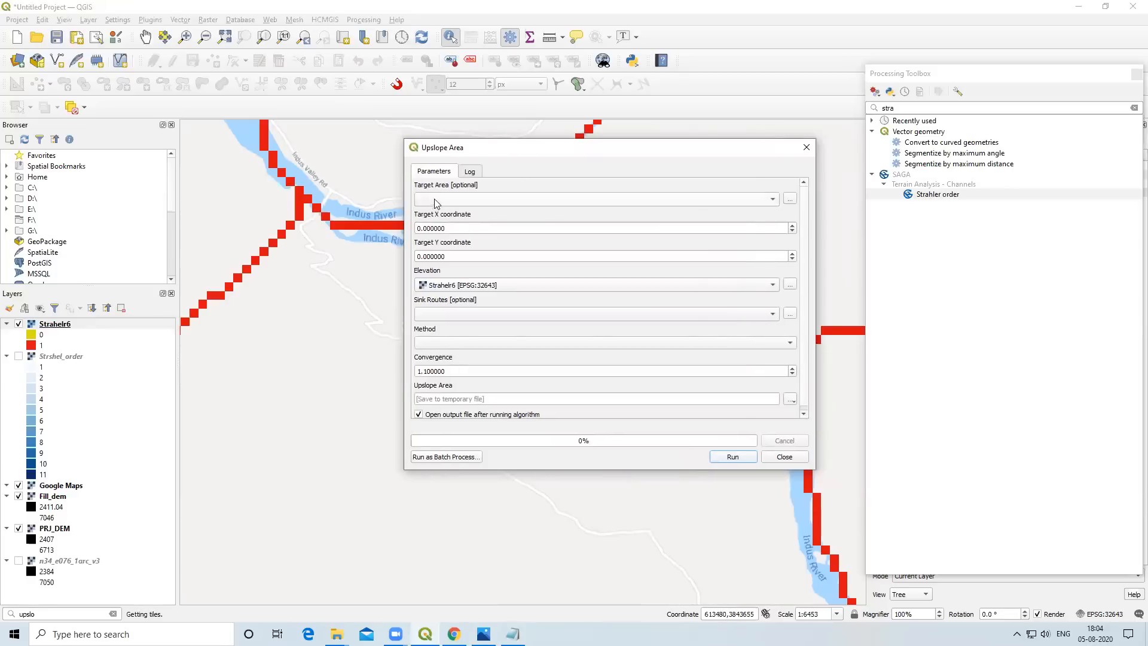
Set the target X coordinate of the Upslope Area tool to 613707, copied from the Notepad note.
{"action": "double_click", "coordinate": [453, 230]}
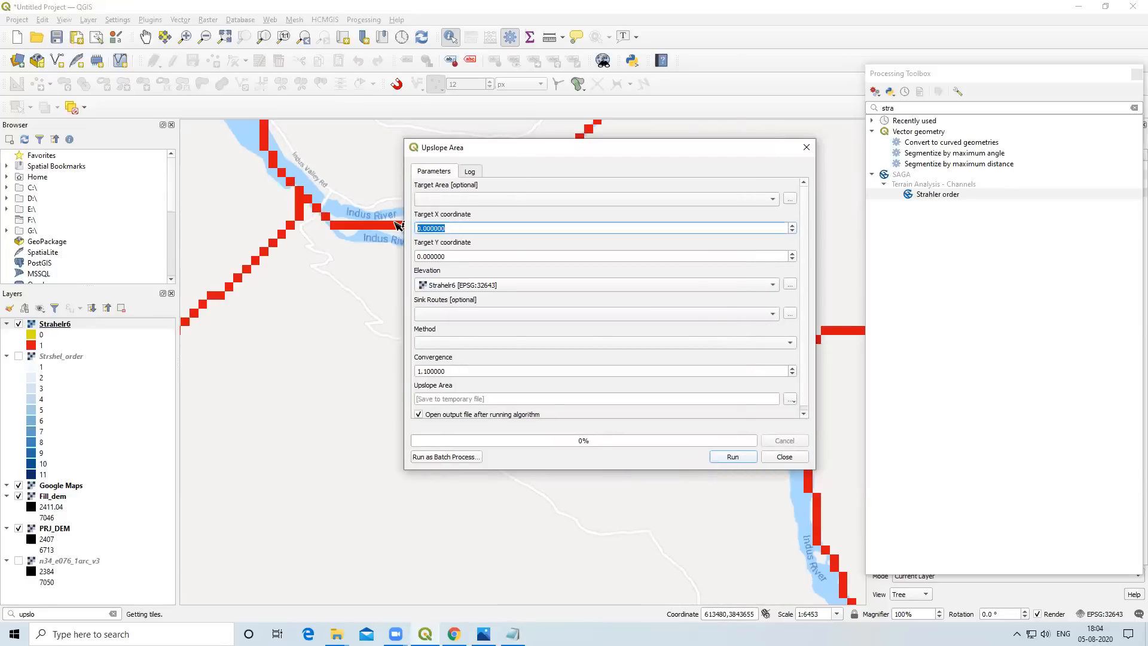
{"action": "key", "text": "BackSpace"}
{"action": "key", "text": "alt+Tab"}
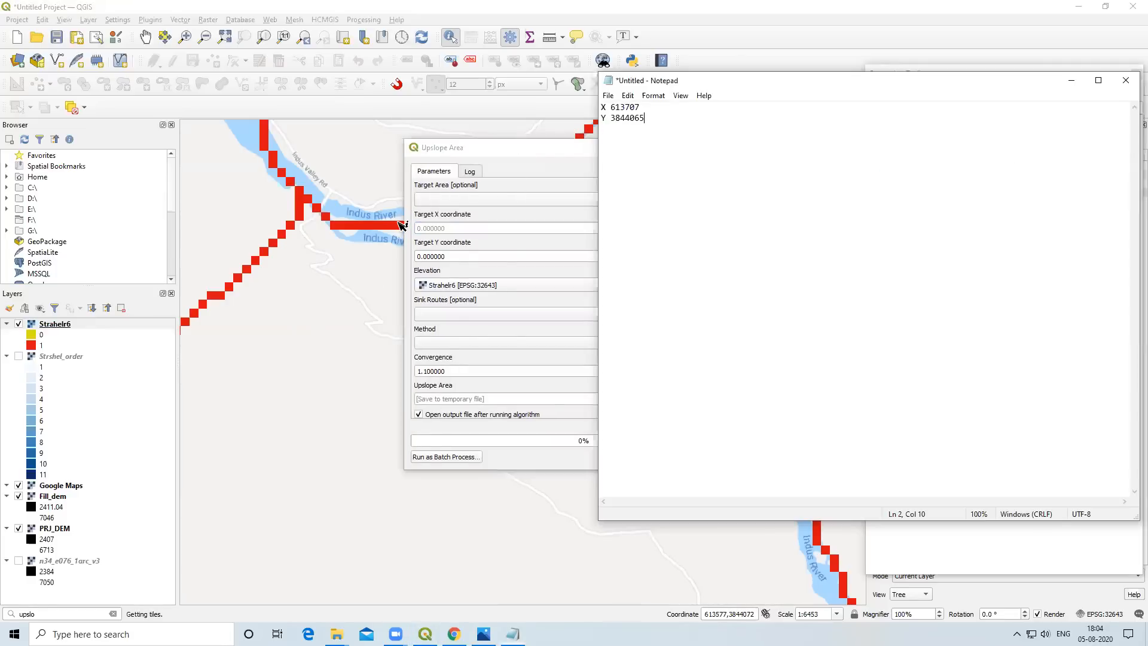
{"action": "left_click_drag", "start_coordinate": [641, 108], "coordinate": [611, 108]}
{"action": "key", "text": "ctrl+c"}
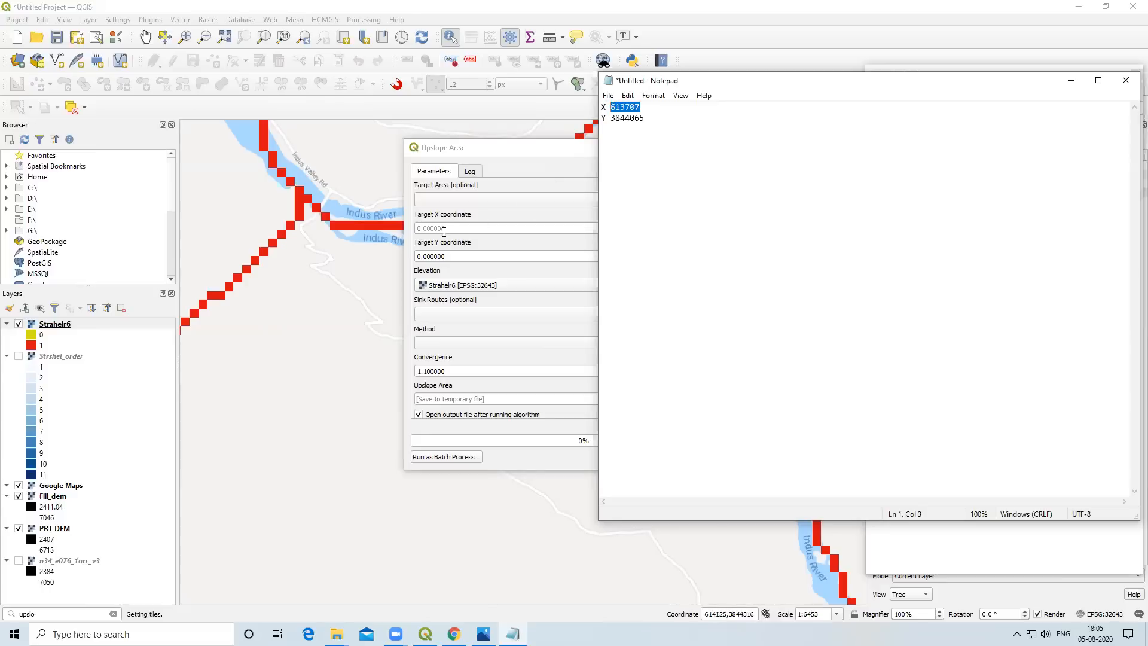
{"action": "left_click", "coordinate": [440, 204]}
{"action": "left_click", "coordinate": [370, 306]}
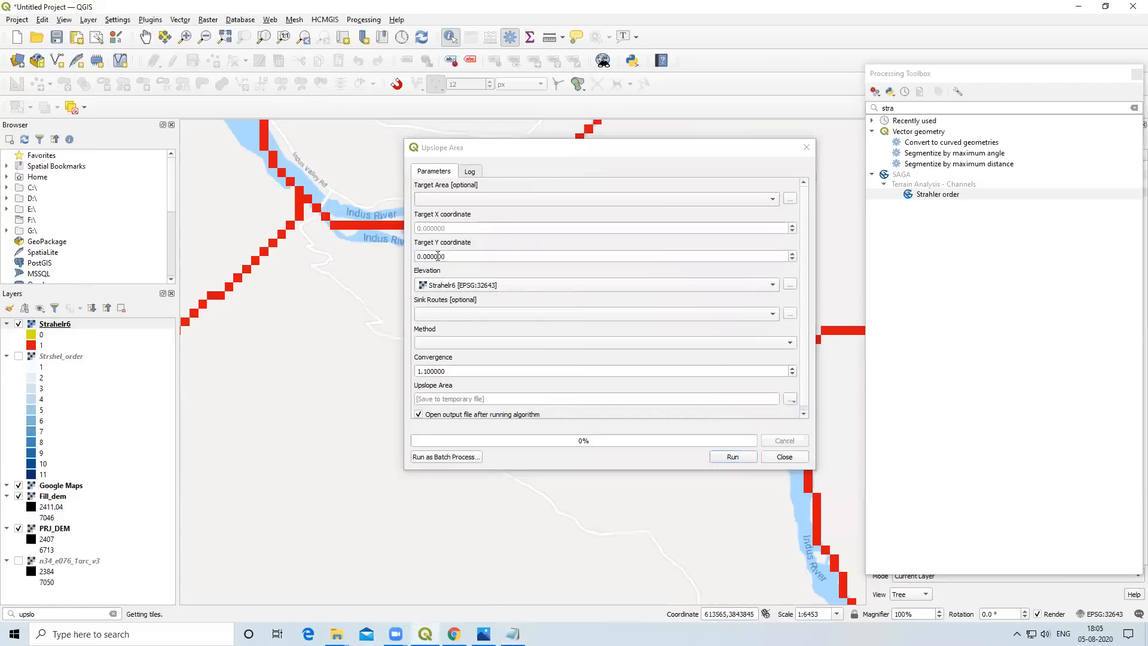
{"action": "left_click", "coordinate": [457, 228]}
{"action": "left_click_drag", "start_coordinate": [426, 229], "coordinate": [412, 232]}
{"action": "key", "text": "ctrl+v"}
Set the target Y coordinate of the Upslope Area tool to 3844065, copied from the Notepad note.
{"action": "key", "text": "alt+Tab"}
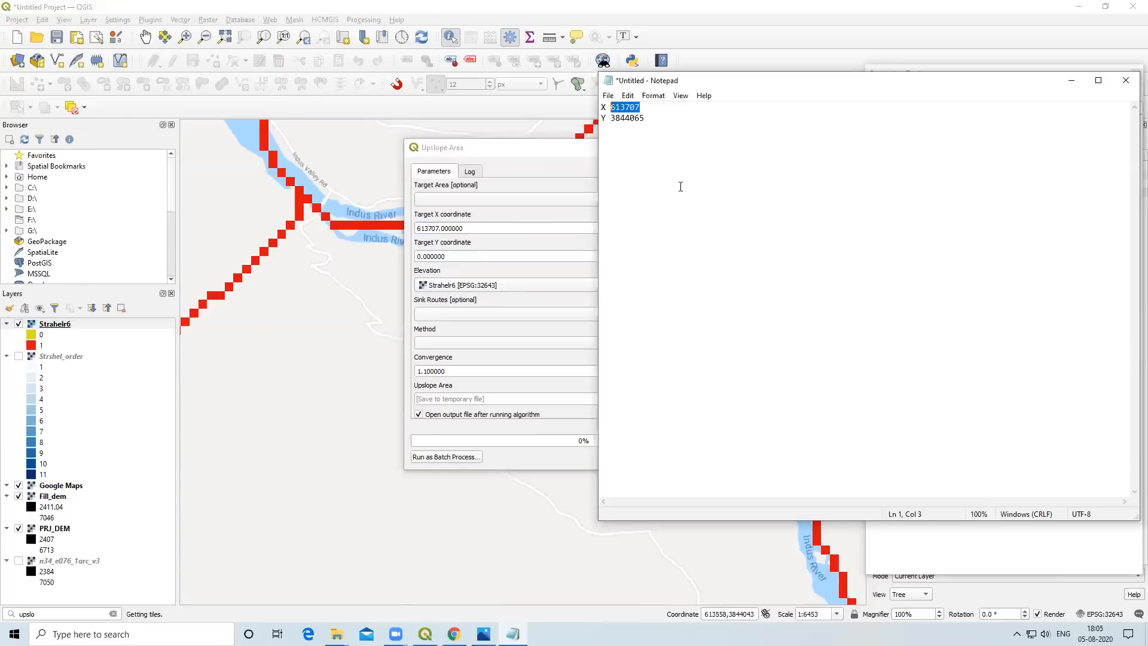
{"action": "left_click_drag", "start_coordinate": [646, 122], "coordinate": [613, 126]}
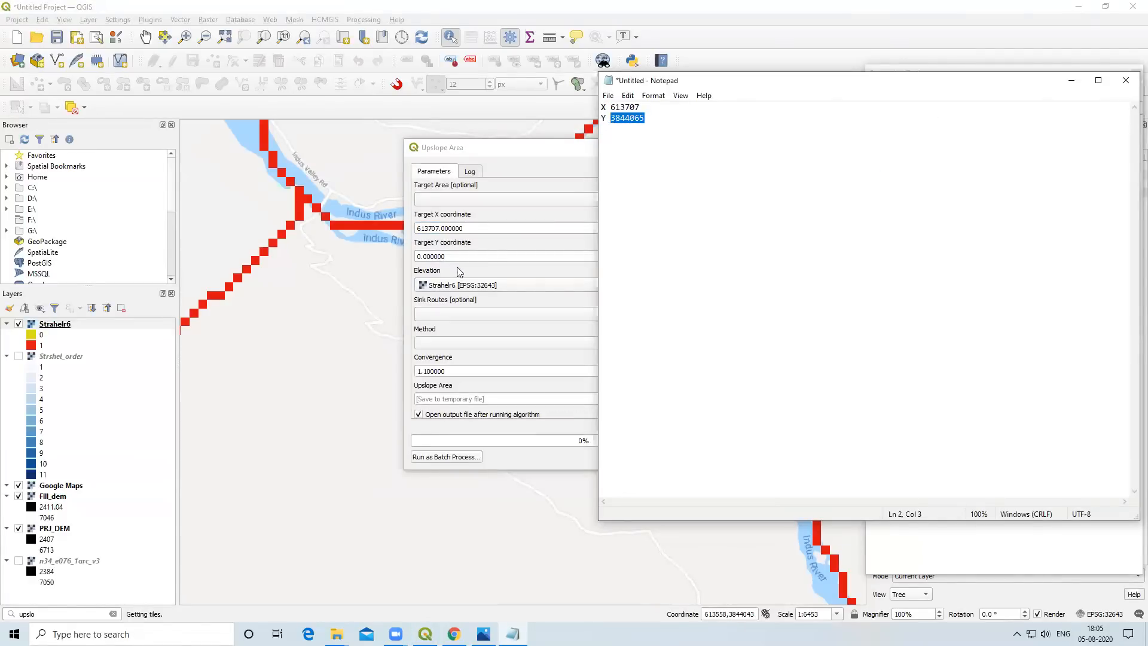
{"action": "left_click", "coordinate": [458, 257]}
{"action": "left_click_drag", "start_coordinate": [454, 256], "coordinate": [386, 256]}
{"action": "type", "text": "3844065"}
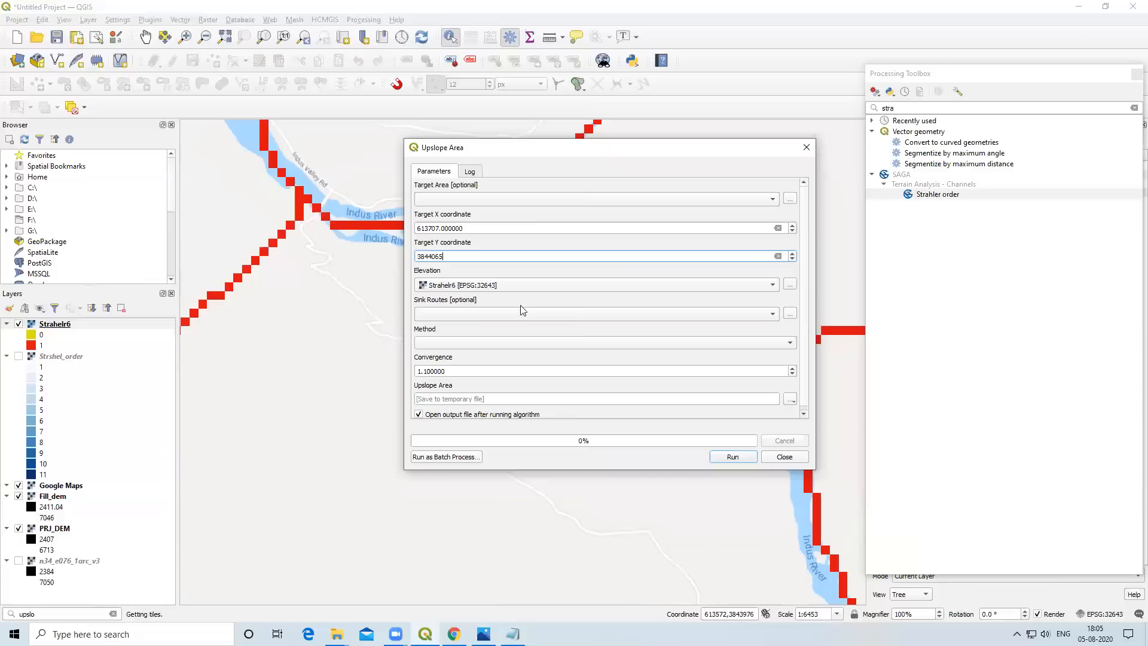
Use Fill_dem as the elevation input and Deterministic 8 as the flow method.
{"action": "left_click", "coordinate": [479, 290]}
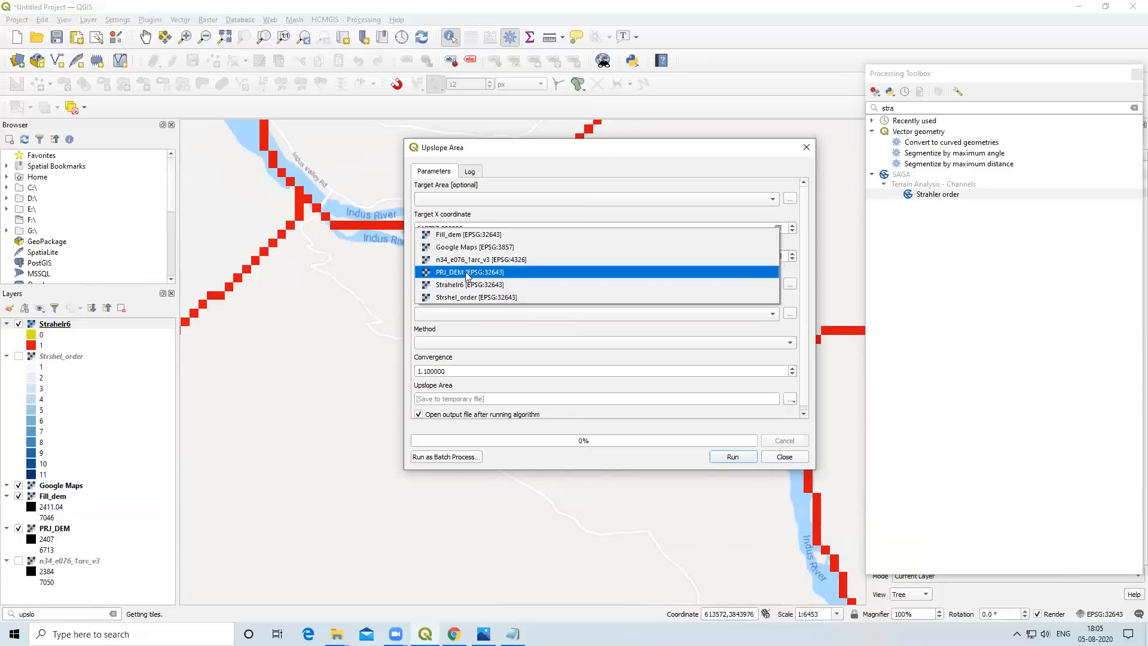
{"action": "left_click", "coordinate": [464, 231]}
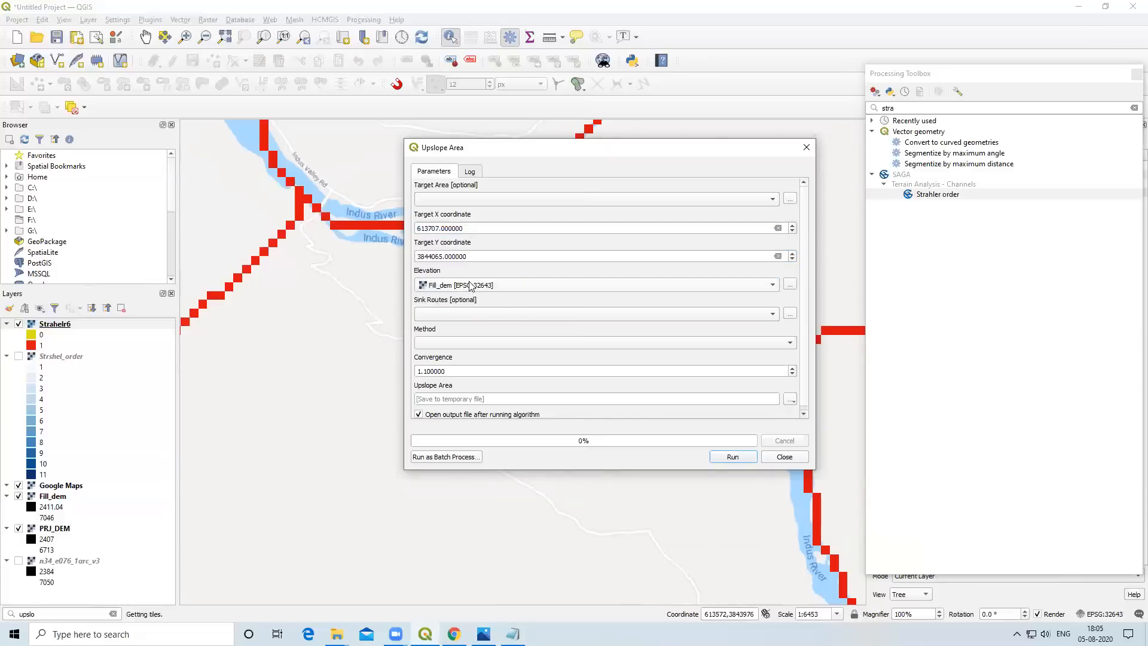
{"action": "left_click", "coordinate": [449, 346]}
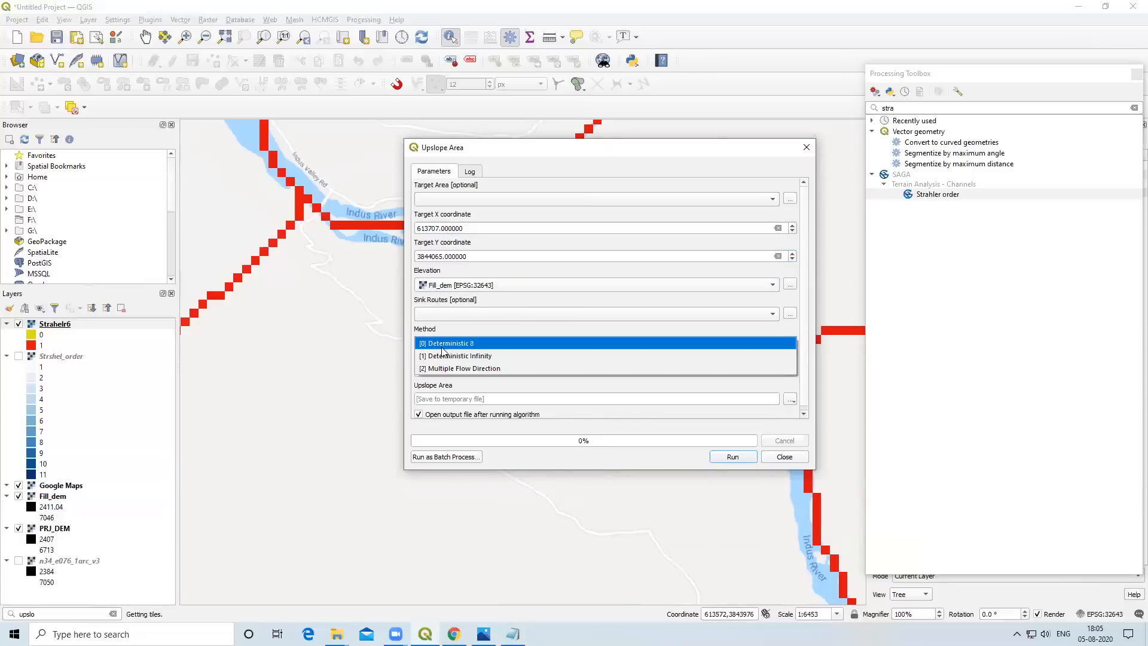
{"action": "left_click", "coordinate": [466, 343]}
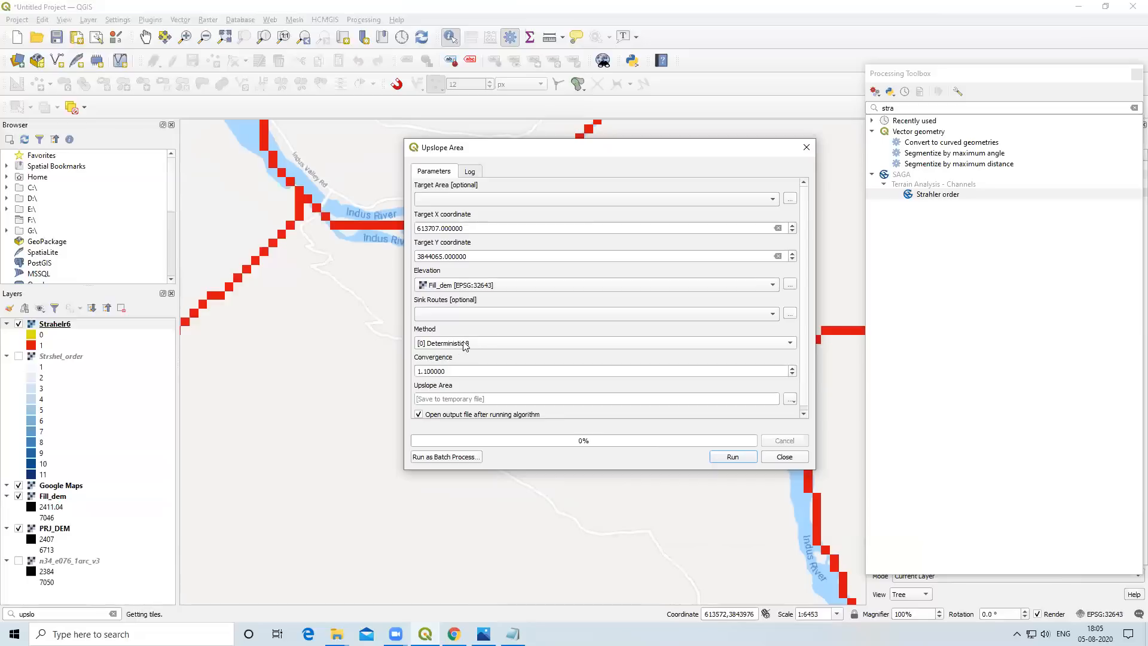
Save the upslope area output as Upslop_area.sdat in the DEM_Analysis folder, run the tool and close its dialog.
{"action": "scroll", "coordinate": [802, 293], "scroll_direction": "down", "scroll_amount": 1}
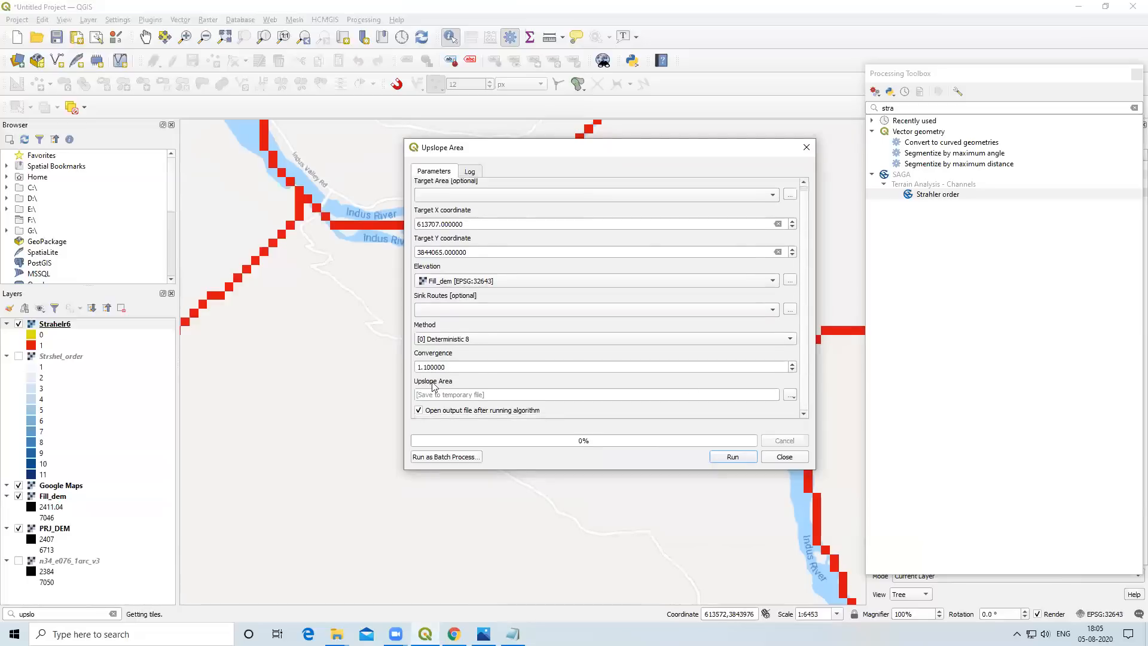
{"action": "left_click", "coordinate": [790, 396]}
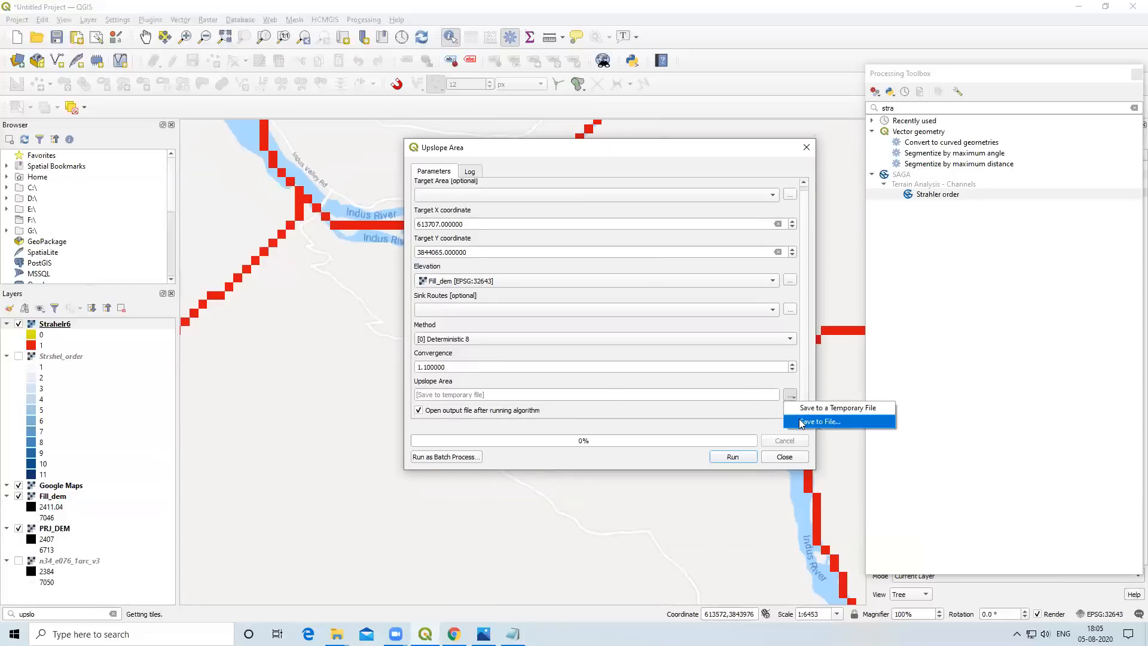
{"action": "left_click", "coordinate": [802, 422]}
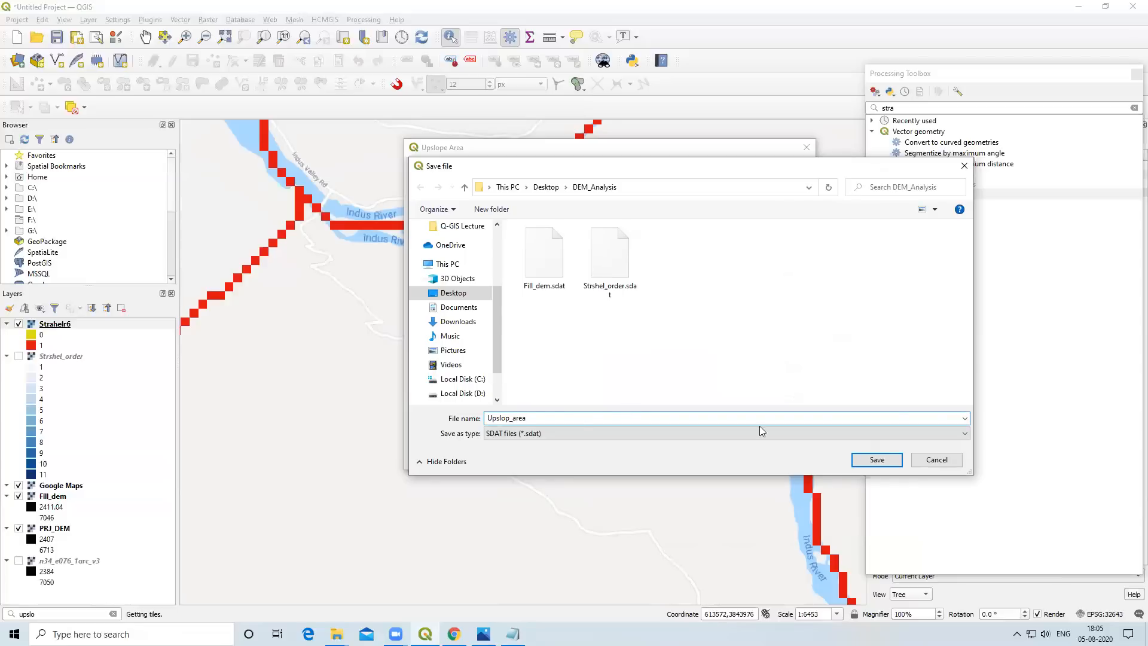
{"action": "left_click", "coordinate": [882, 459]}
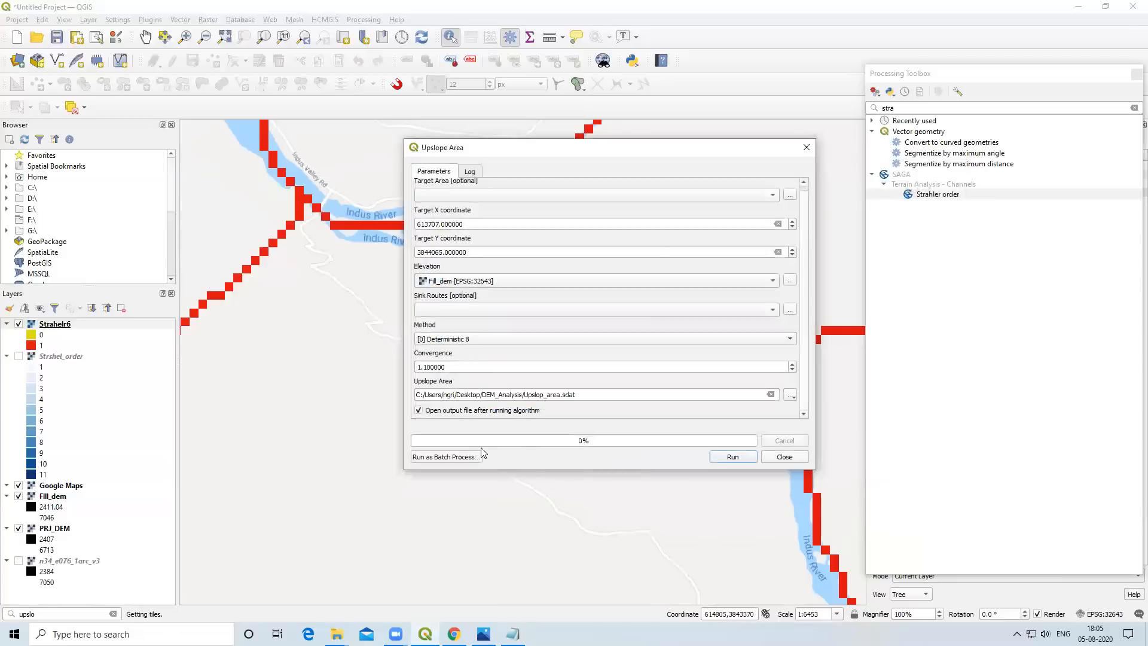
{"action": "left_click", "coordinate": [732, 457]}
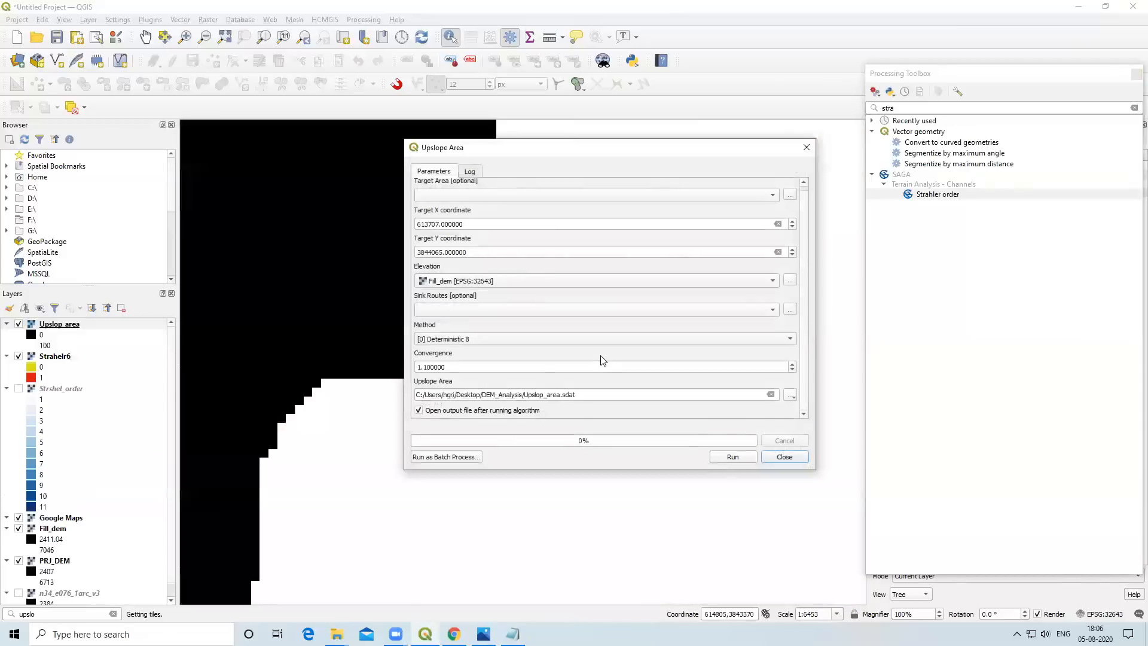
{"action": "left_click", "coordinate": [785, 457]}
Examine the full extent of the Upslop_area raster on the map.
{"action": "scroll", "coordinate": [611, 428], "scroll_direction": "down", "scroll_amount": 7}
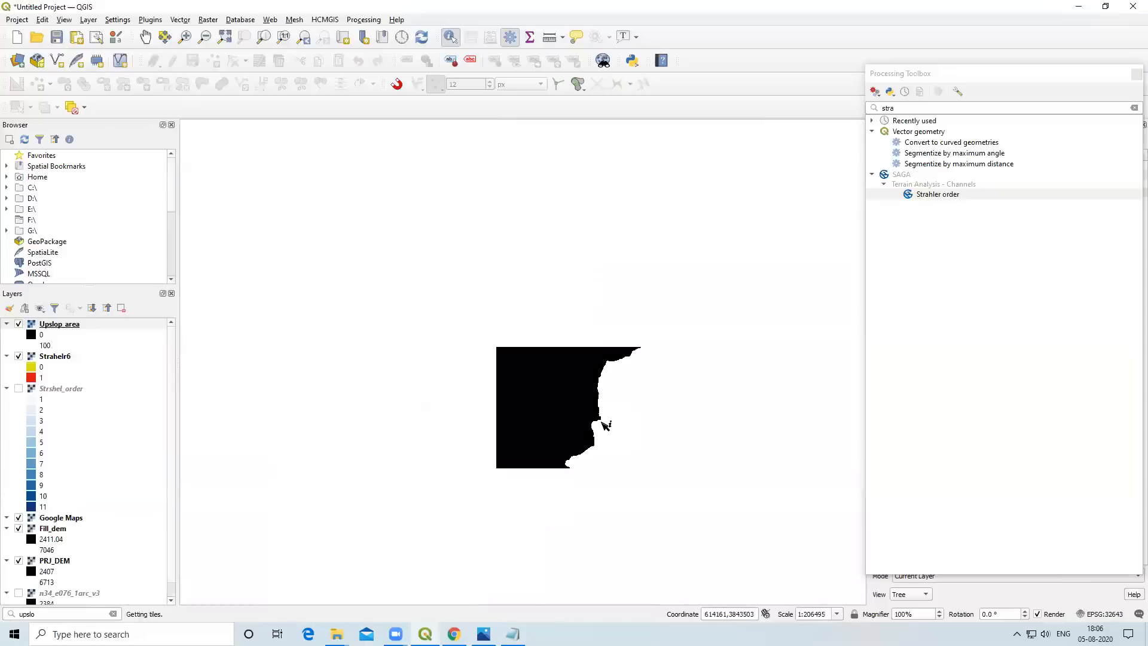
{"action": "scroll", "coordinate": [615, 356], "scroll_direction": "down", "scroll_amount": 2}
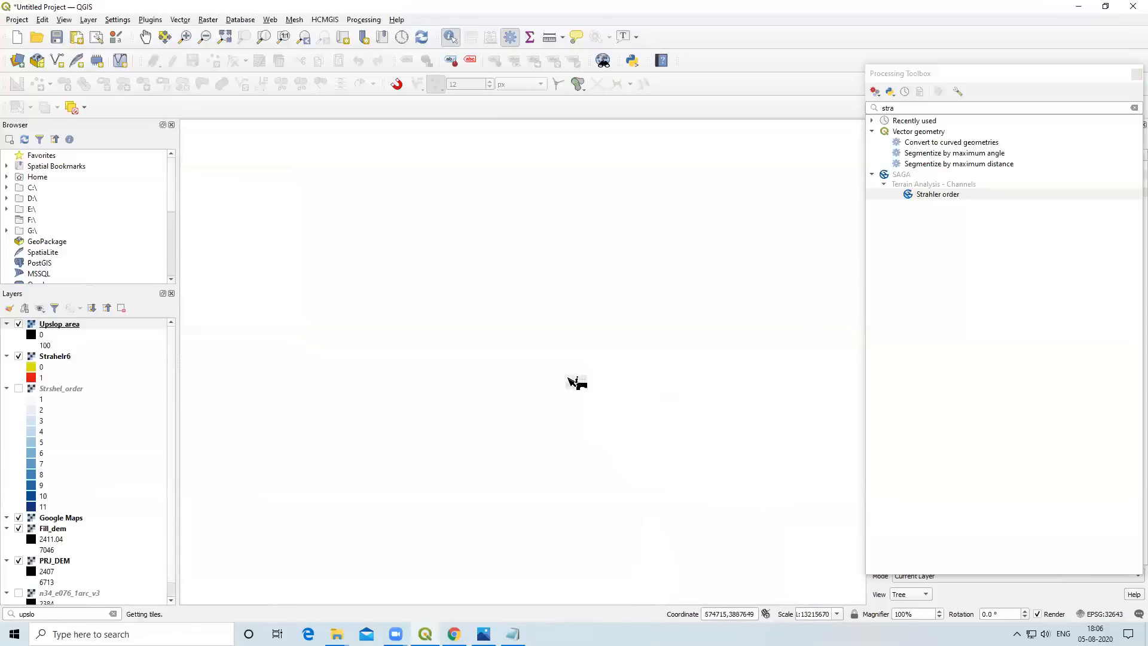
{"action": "scroll", "coordinate": [594, 400], "scroll_direction": "up", "scroll_amount": 3}
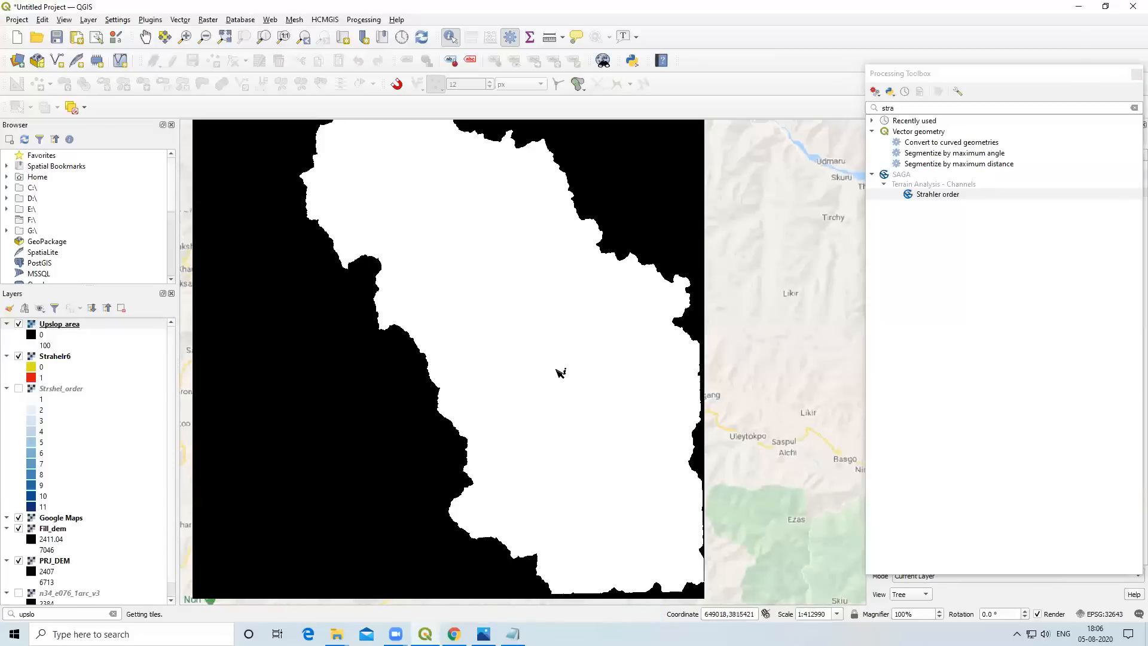
Turn on the Strshel_order layer and arrange it directly beneath Upslop_area at the head of the layer order.
{"action": "scroll", "coordinate": [561, 369], "scroll_direction": "up", "scroll_amount": 1}
{"action": "scroll", "coordinate": [560, 369], "scroll_direction": "down", "scroll_amount": 1}
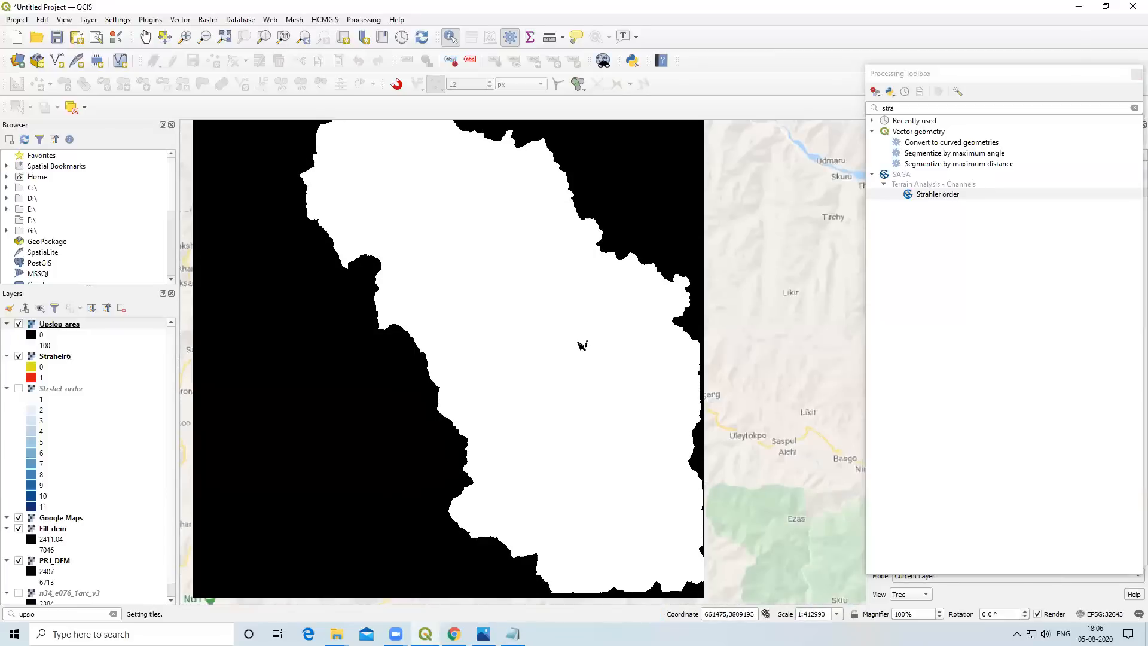
{"action": "scroll", "coordinate": [580, 345], "scroll_direction": "down", "scroll_amount": 1}
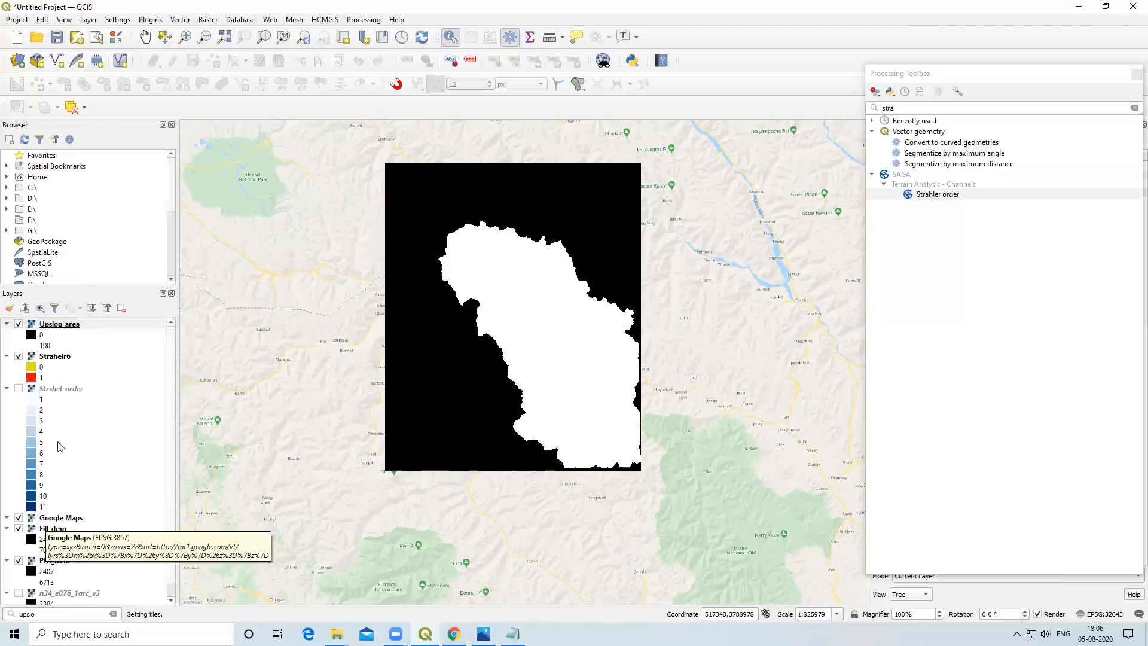
{"action": "left_click", "coordinate": [19, 388]}
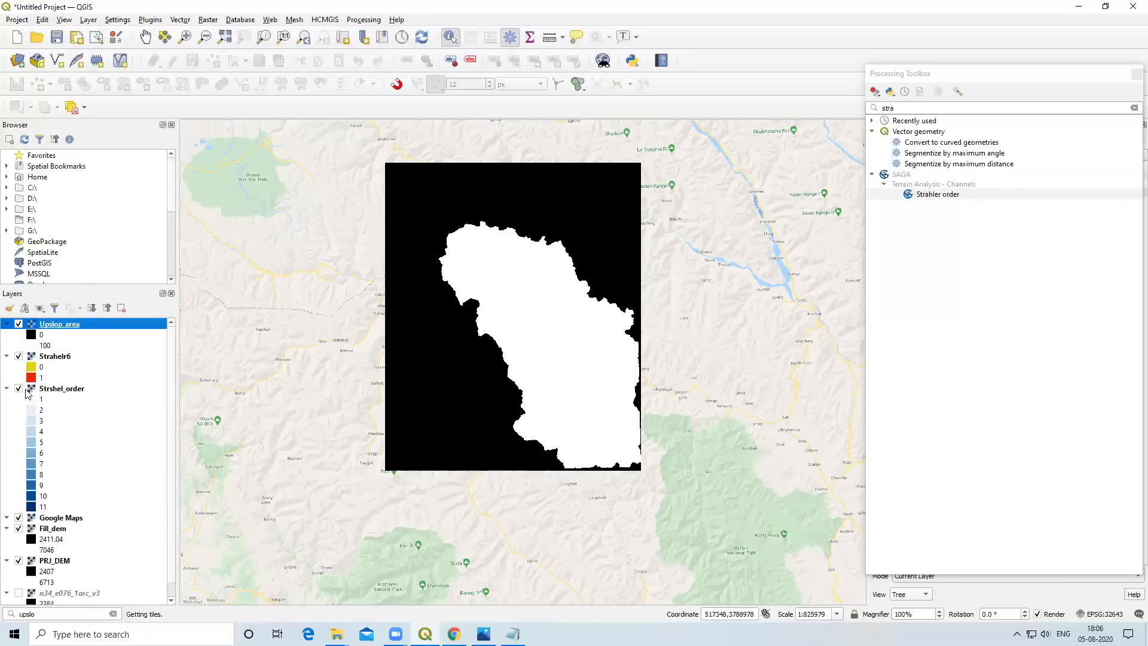
{"action": "left_click", "coordinate": [59, 389]}
{"action": "left_click_drag", "start_coordinate": [54, 332], "coordinate": [49, 323]}
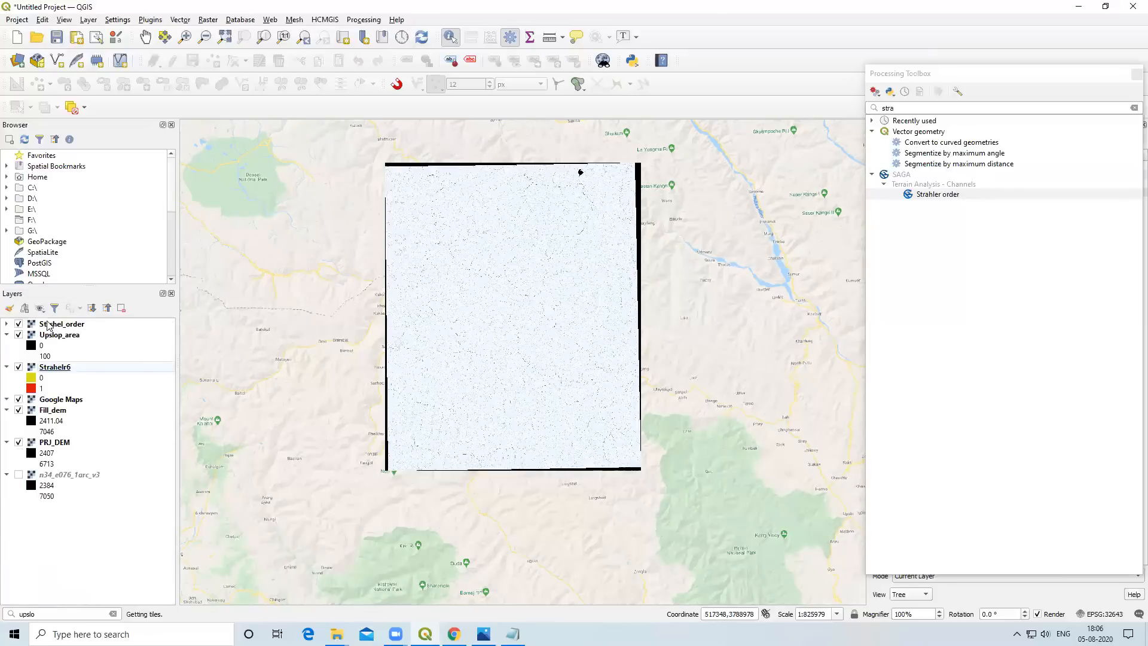
{"action": "left_click", "coordinate": [8, 325]}
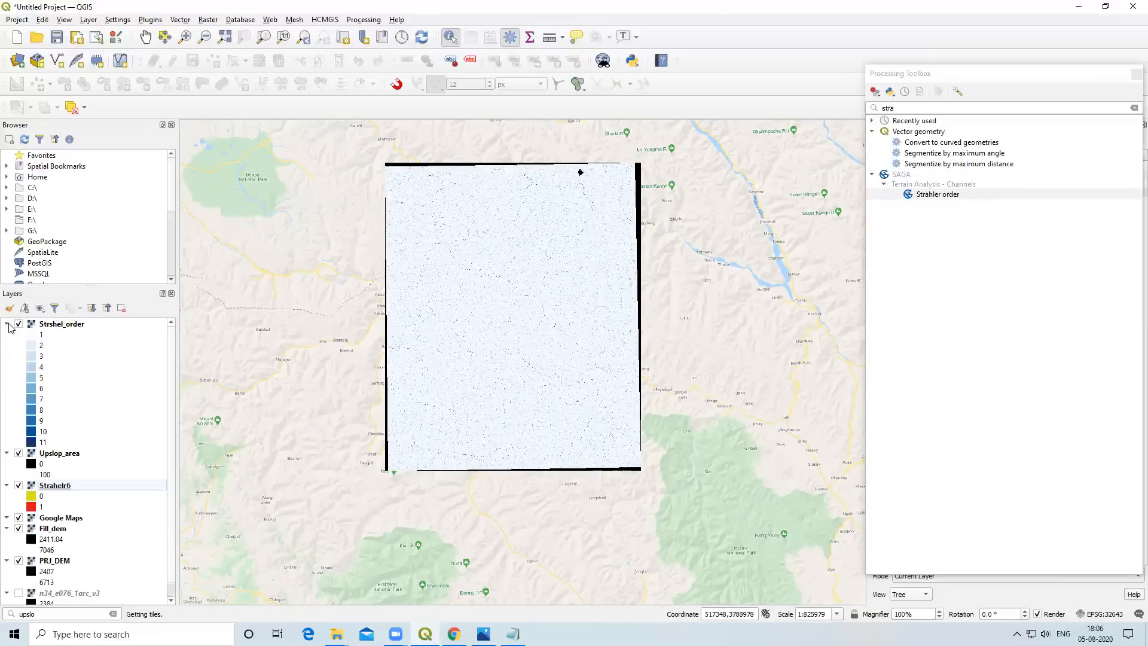
{"action": "left_click_drag", "start_coordinate": [53, 457], "coordinate": [32, 336]}
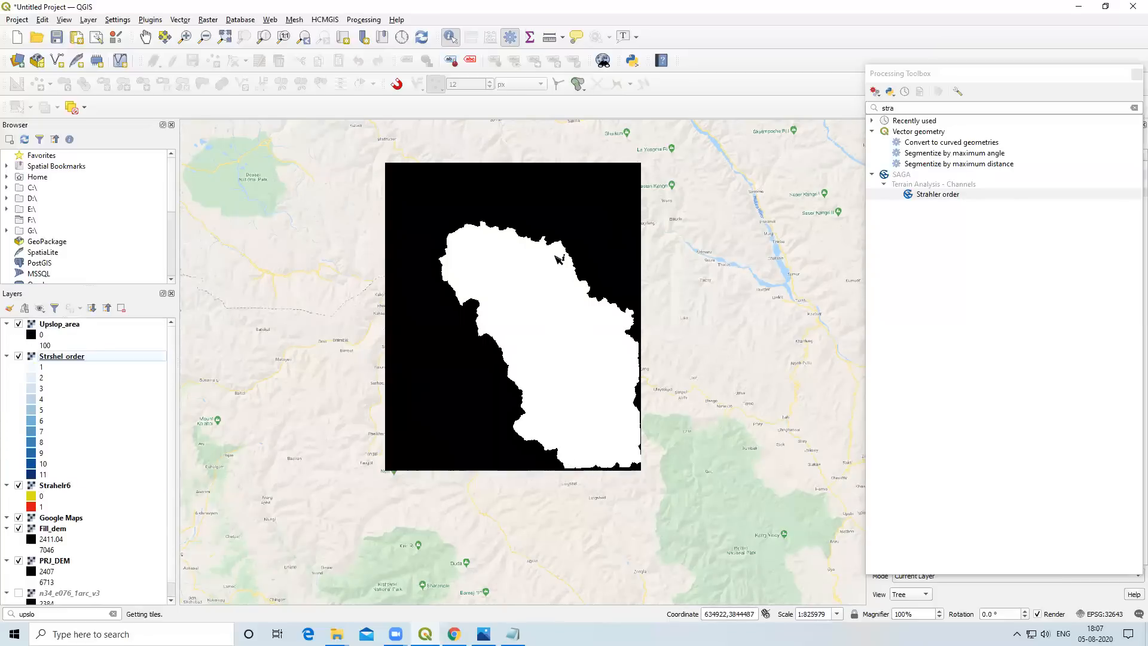
Start the Polygonize (Raster to Vector) conversion with Upslop_area as the input layer.
{"action": "scroll", "coordinate": [532, 310], "scroll_direction": "up", "scroll_amount": 1}
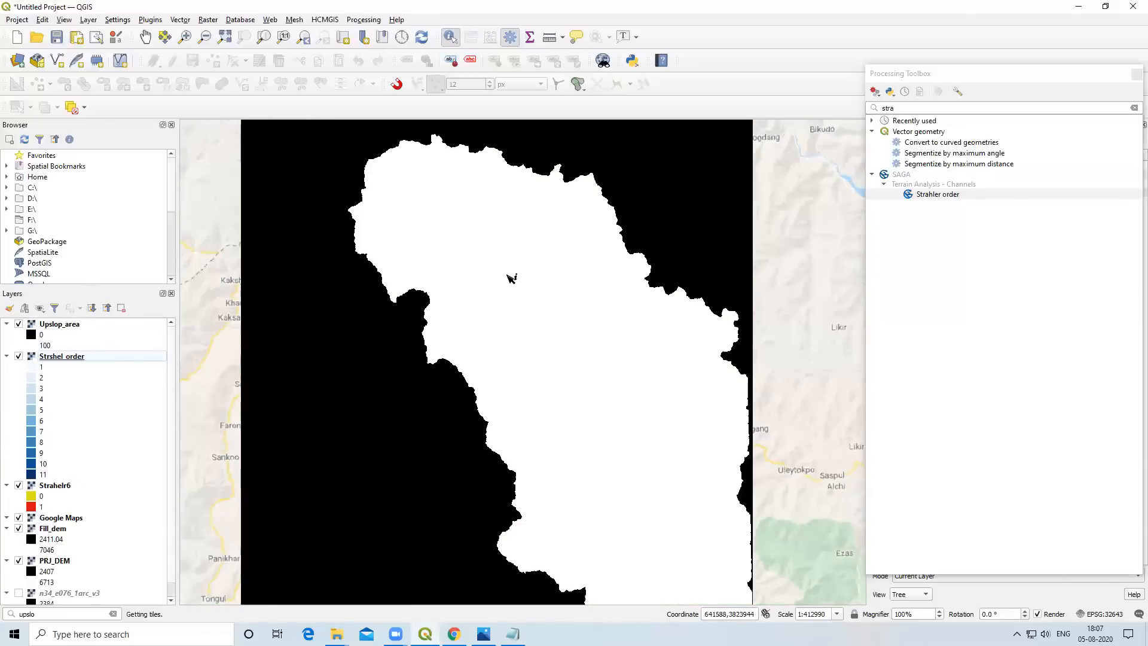
{"action": "scroll", "coordinate": [586, 378], "scroll_direction": "down", "scroll_amount": 1}
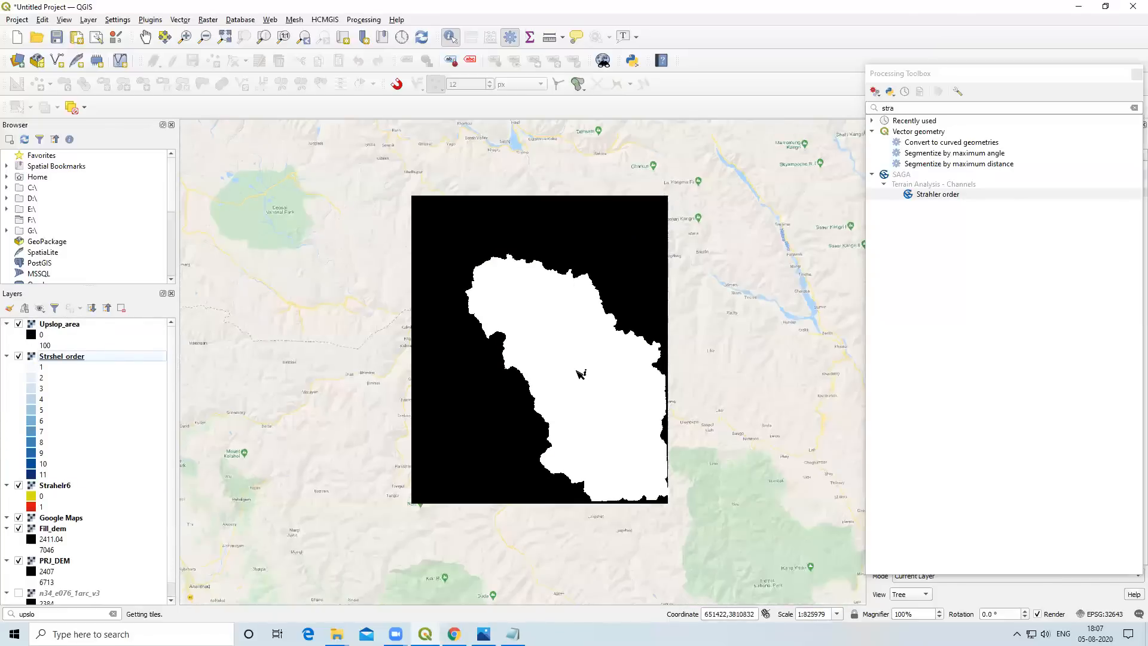
{"action": "scroll", "coordinate": [583, 376], "scroll_direction": "up", "scroll_amount": 1}
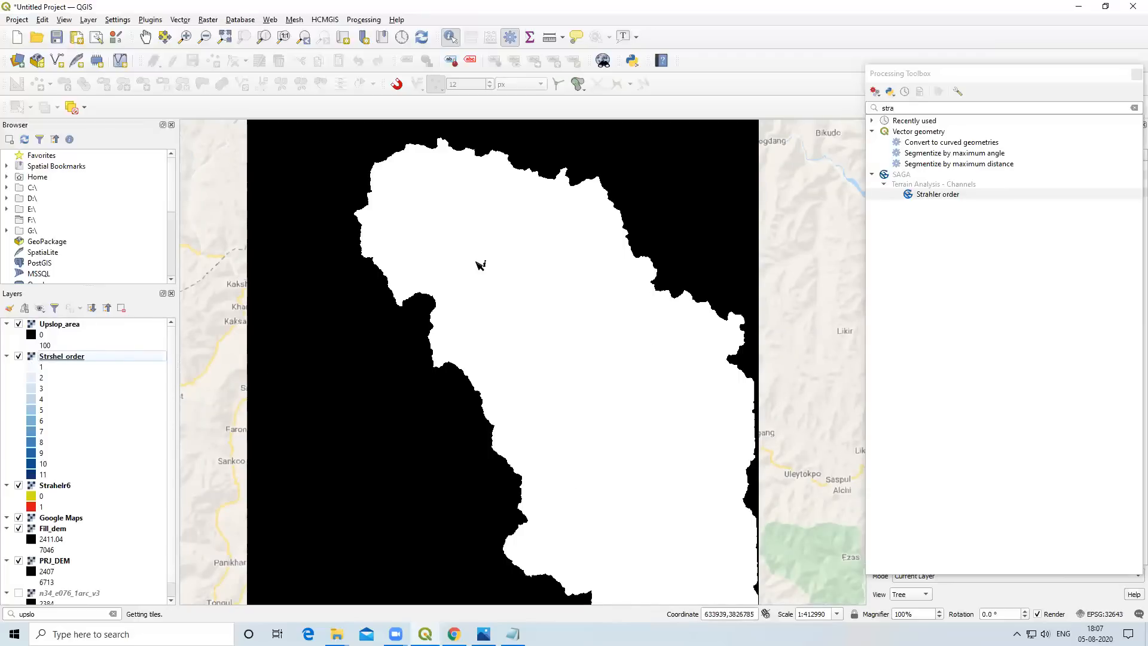
{"action": "left_click", "coordinate": [210, 20]}
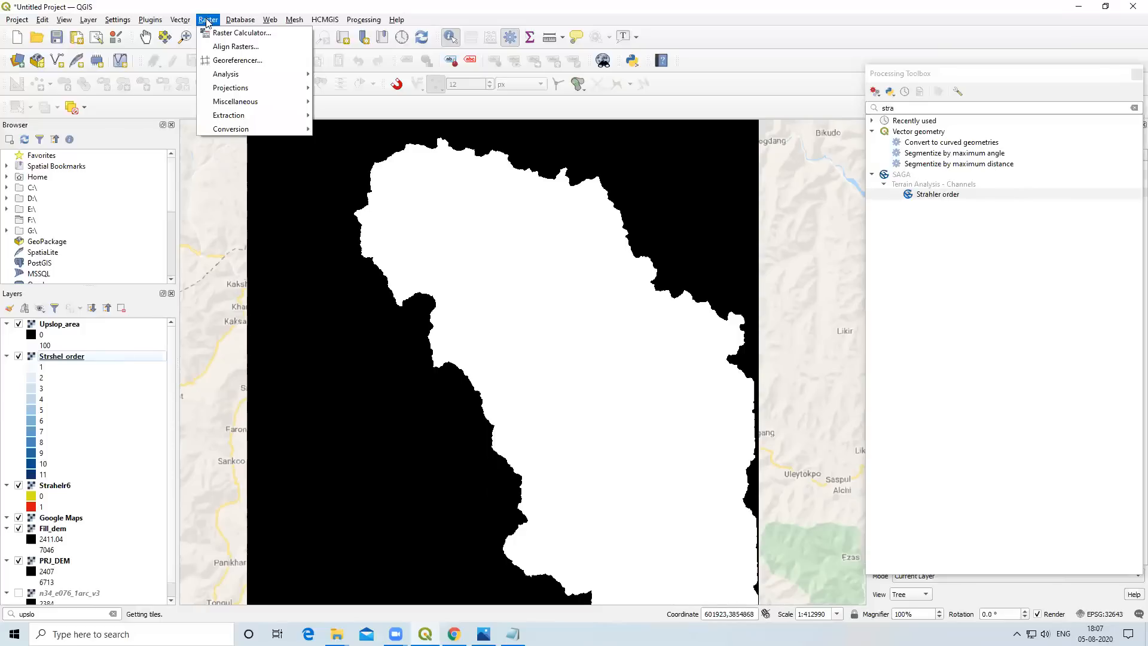
{"action": "mouse_move", "coordinate": [237, 93]}
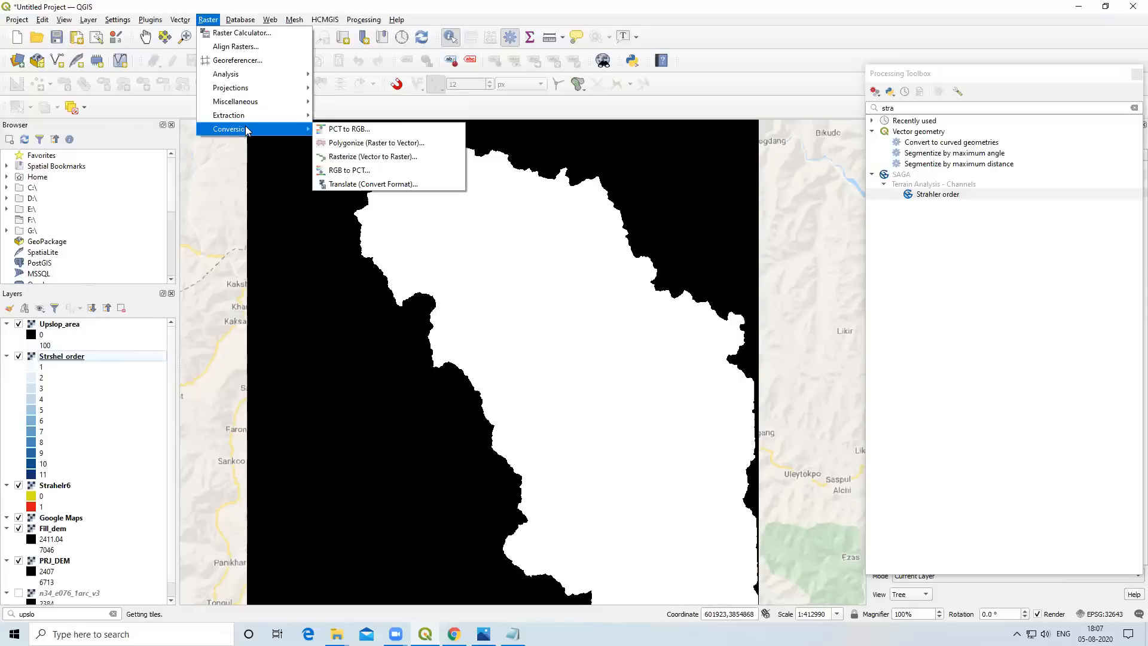
{"action": "left_click", "coordinate": [357, 143]}
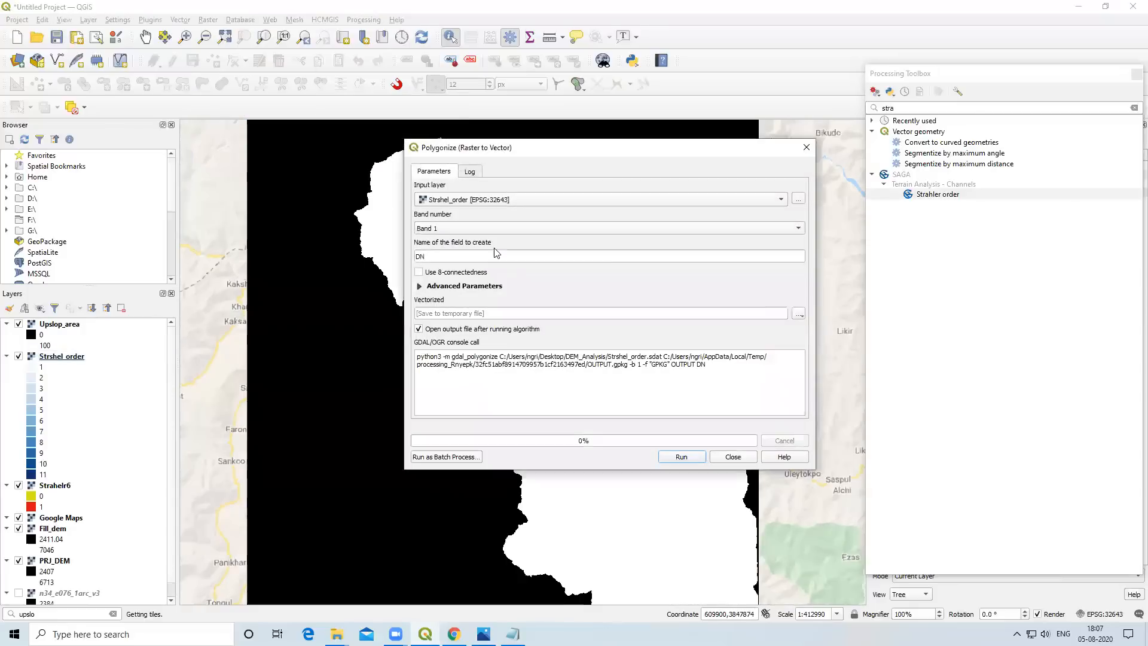
{"action": "left_click", "coordinate": [526, 190]}
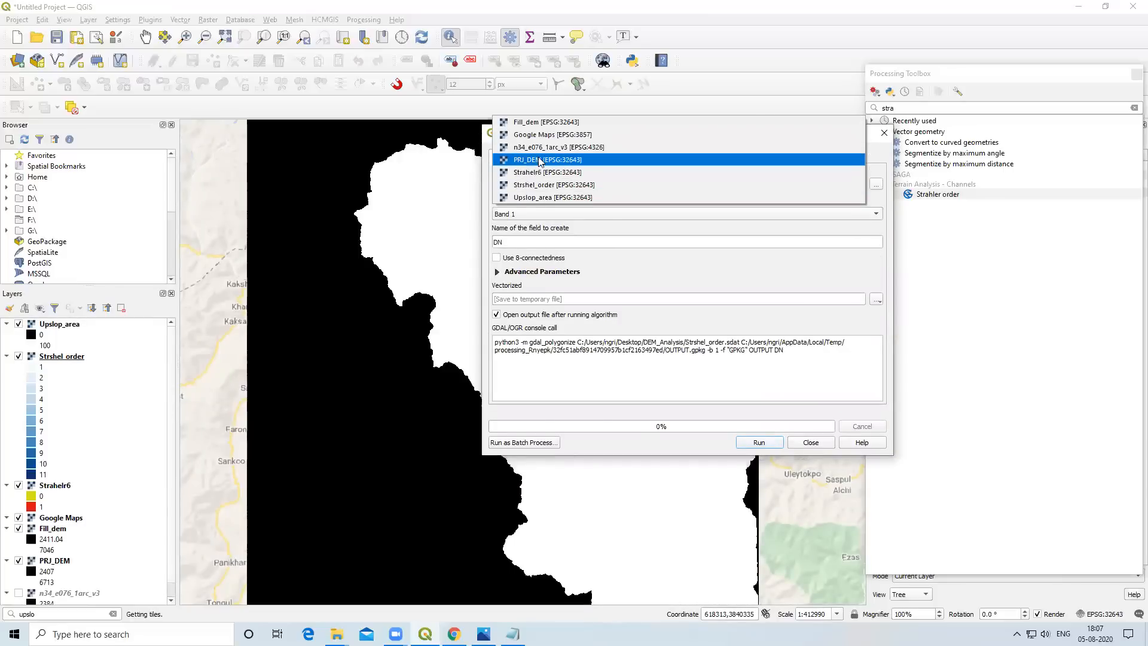
{"action": "left_click", "coordinate": [541, 197]}
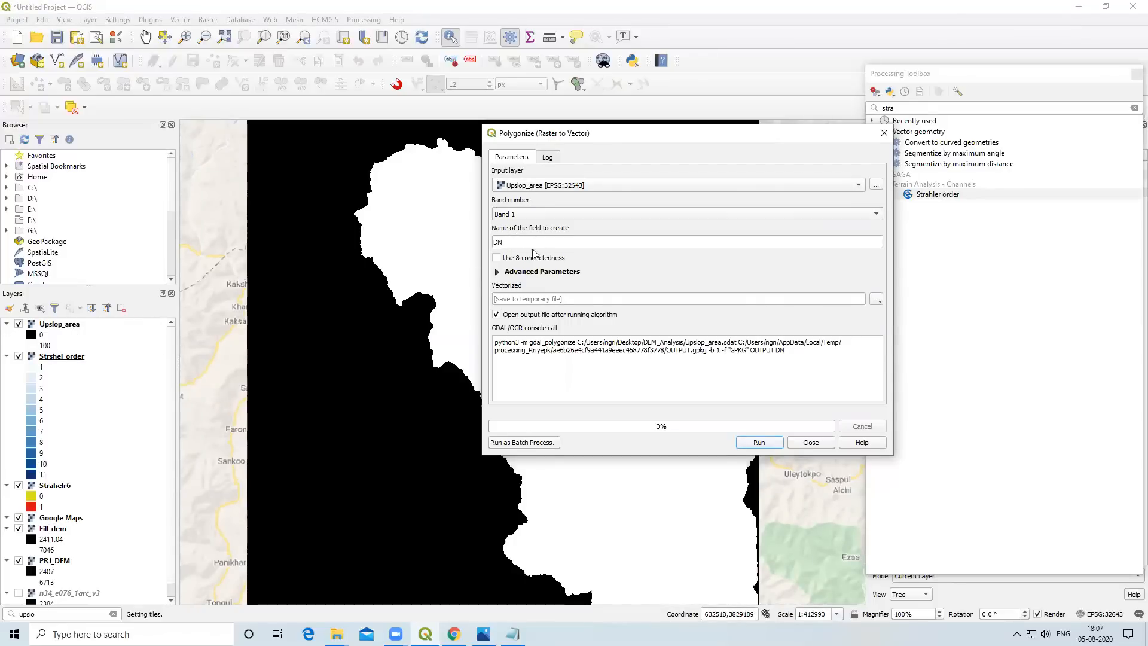
Save the vectorized output as the shapefile WAtershed in the DEM_Analysis folder, run the conversion and close its dialog.
{"action": "left_click", "coordinate": [875, 300]}
{"action": "left_click", "coordinate": [921, 326]}
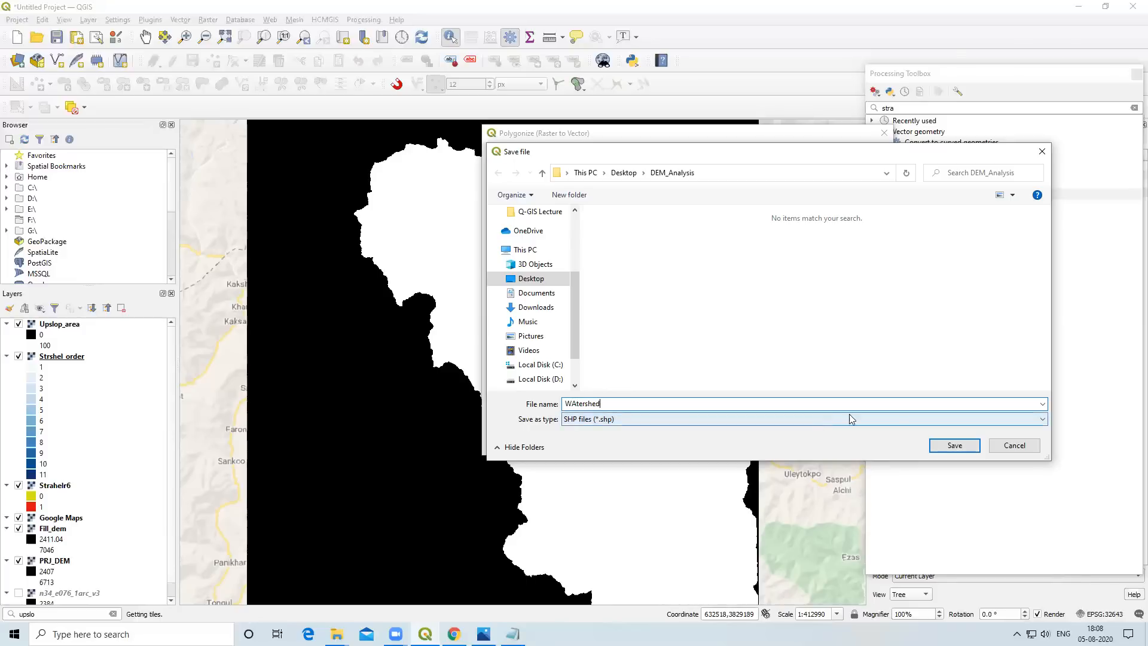
{"action": "left_click", "coordinate": [940, 446]}
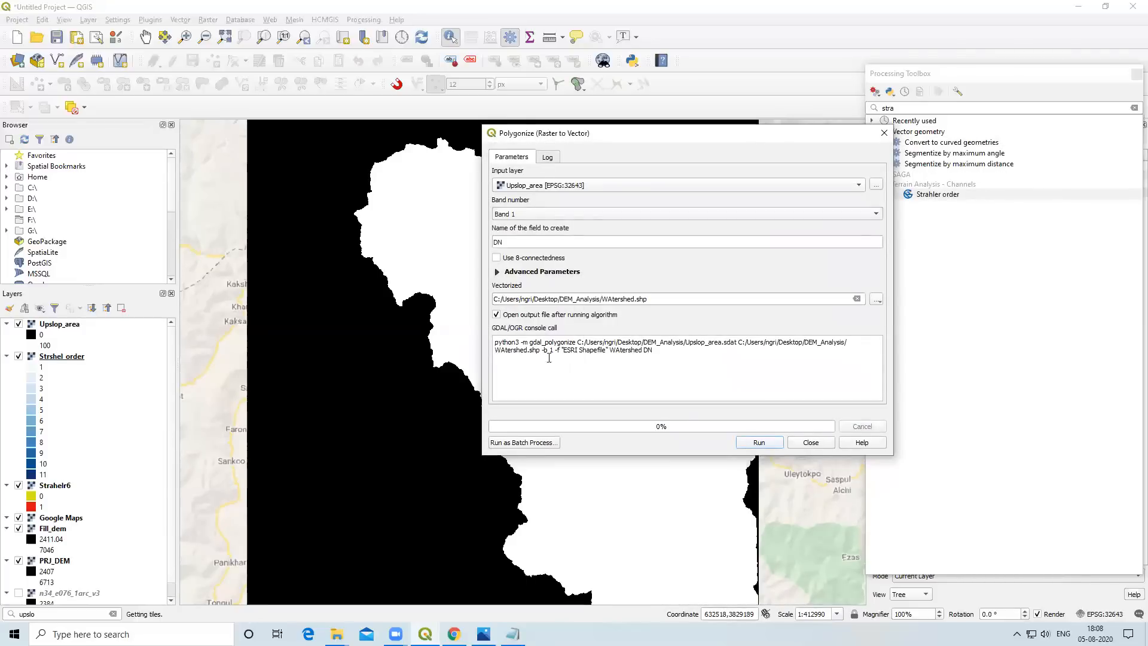
{"action": "left_click", "coordinate": [754, 447]}
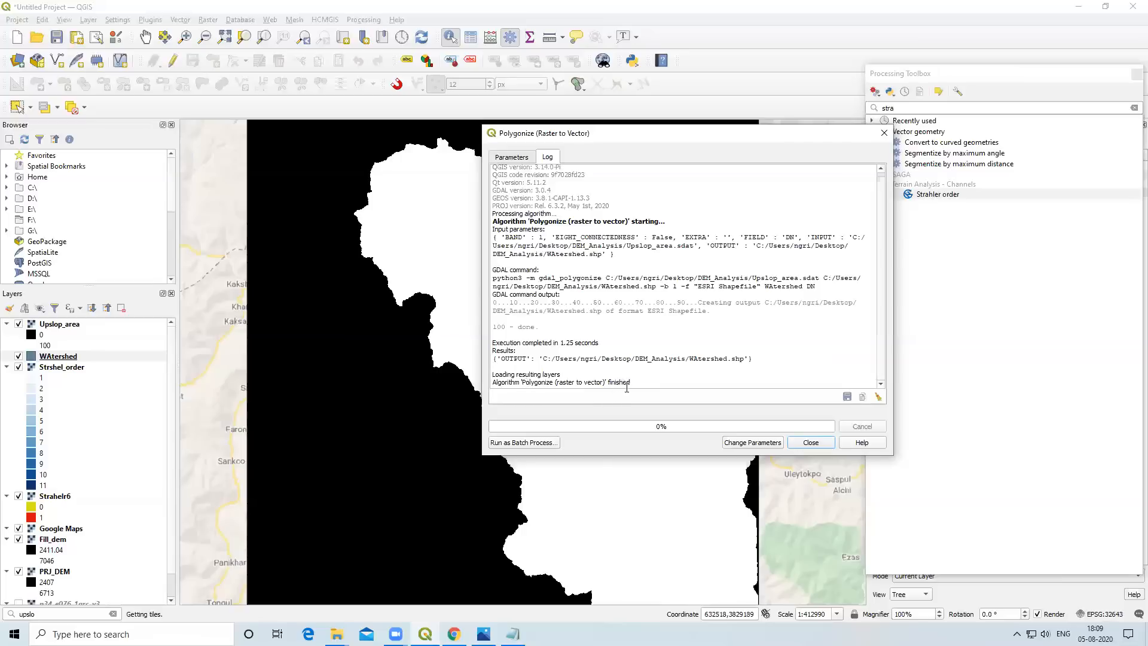
{"action": "left_click", "coordinate": [809, 443]}
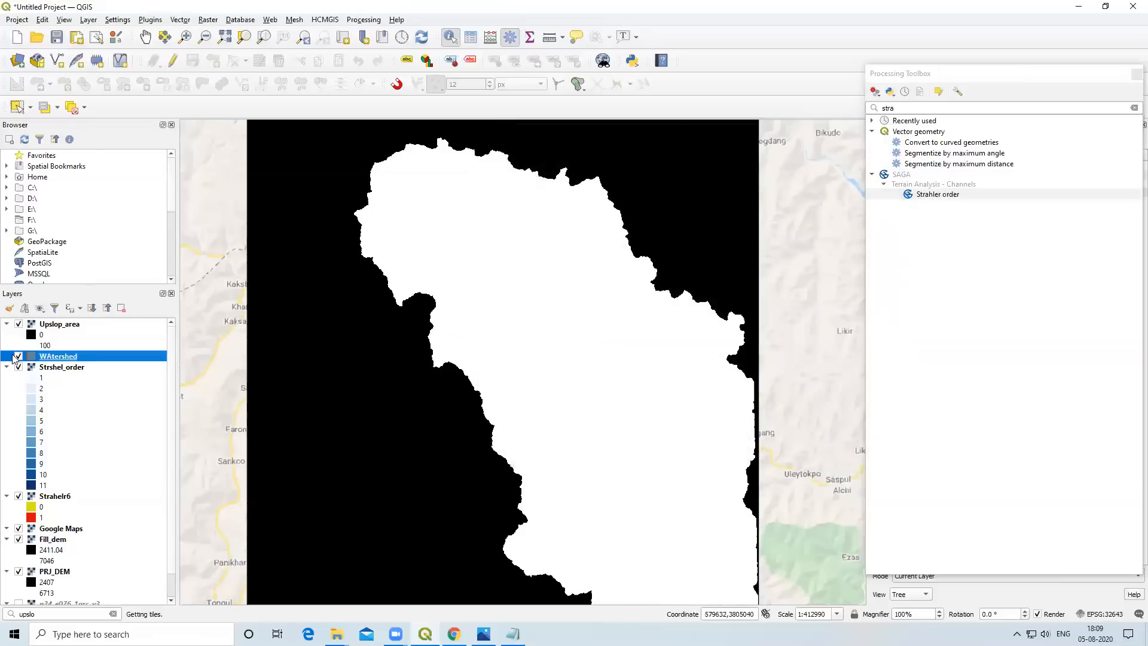
Hide the Upslop_area raster to expose the WAtershed polygons on the map.
{"action": "right_click", "coordinate": [41, 357]}
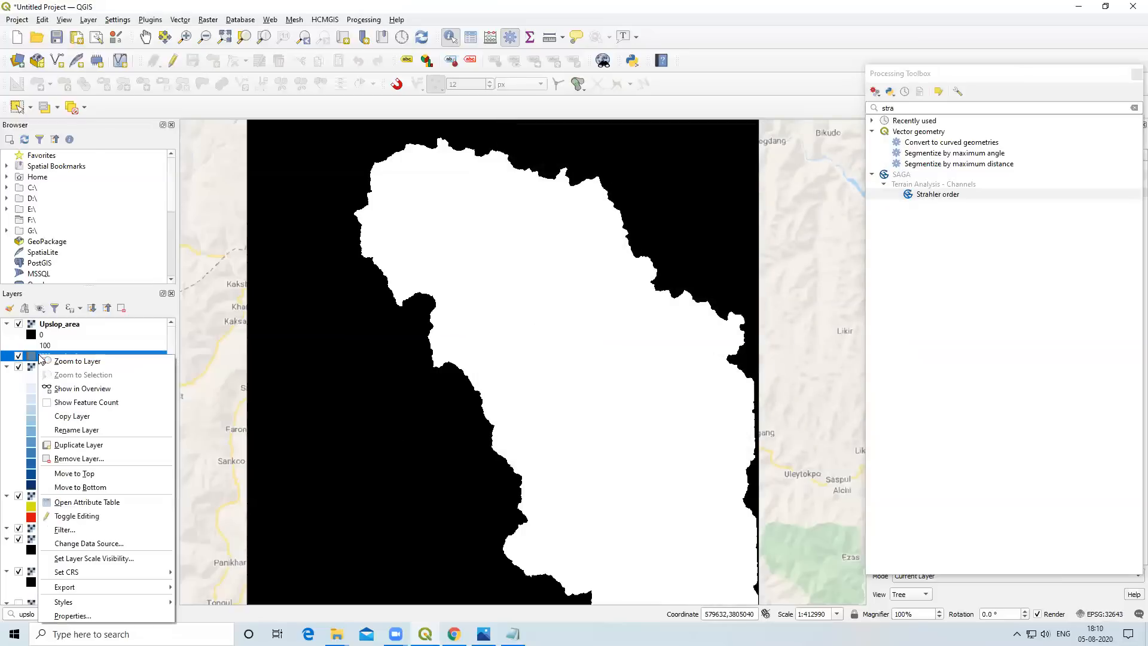
{"action": "left_click", "coordinate": [21, 326]}
{"action": "left_click", "coordinate": [18, 324]}
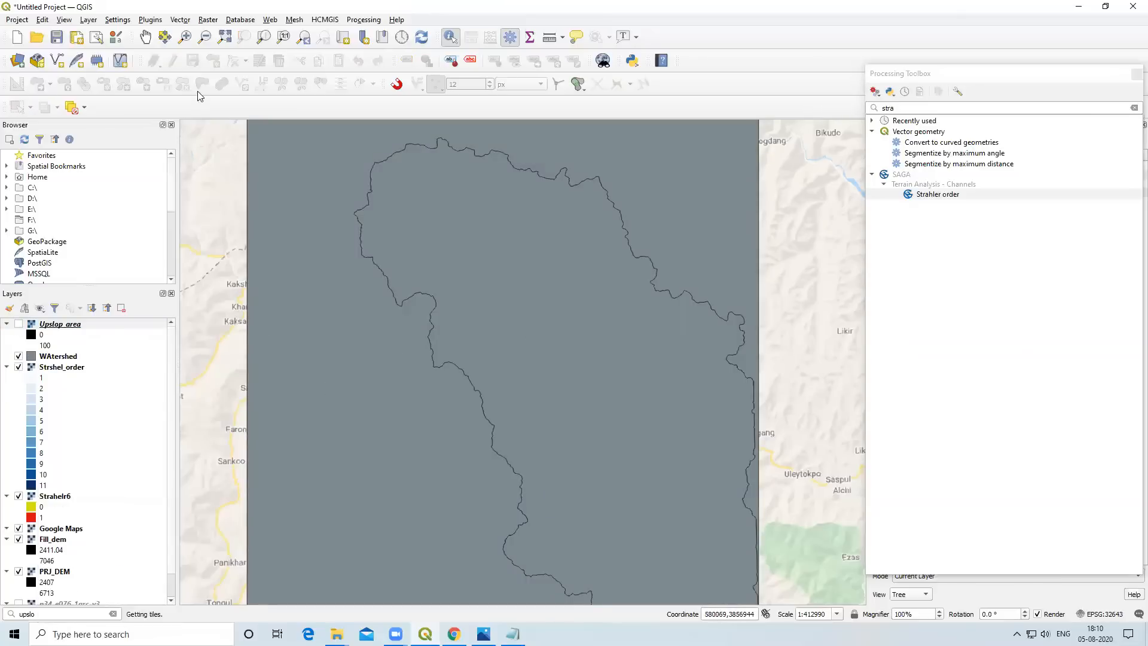
{"action": "scroll", "coordinate": [497, 298], "scroll_direction": "up", "scroll_amount": 1}
{"action": "scroll", "coordinate": [498, 302], "scroll_direction": "down", "scroll_amount": 1}
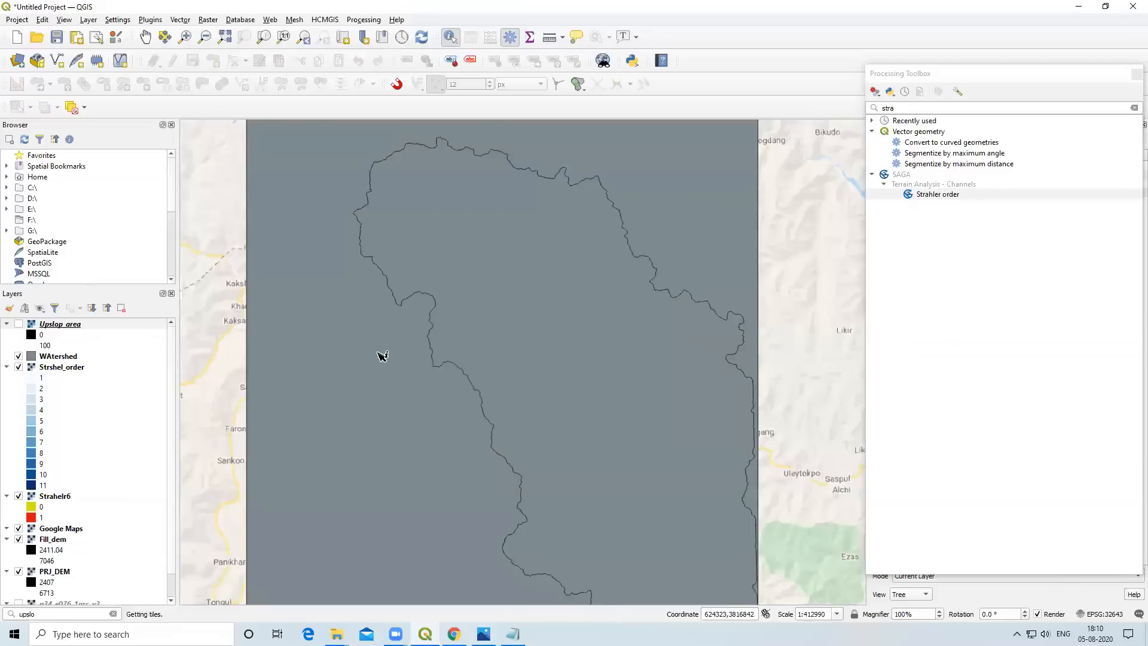
Make the WAtershed layer editable from its attribute table and delete the polygon with DN value 0.
{"action": "right_click", "coordinate": [53, 359]}
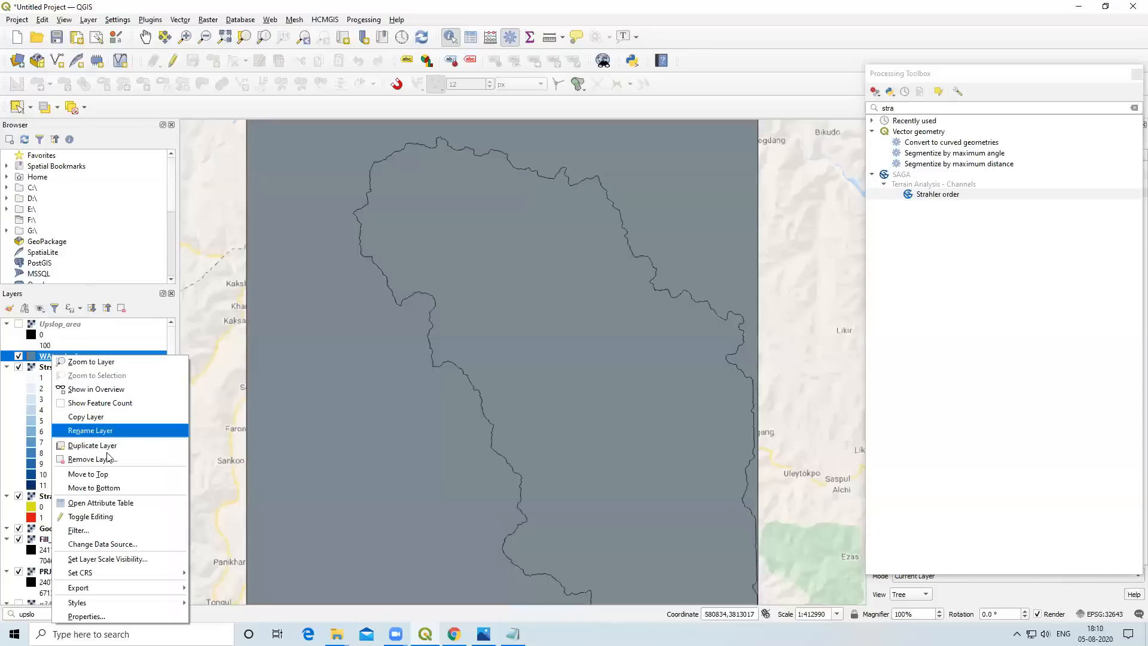
{"action": "left_click", "coordinate": [104, 500]}
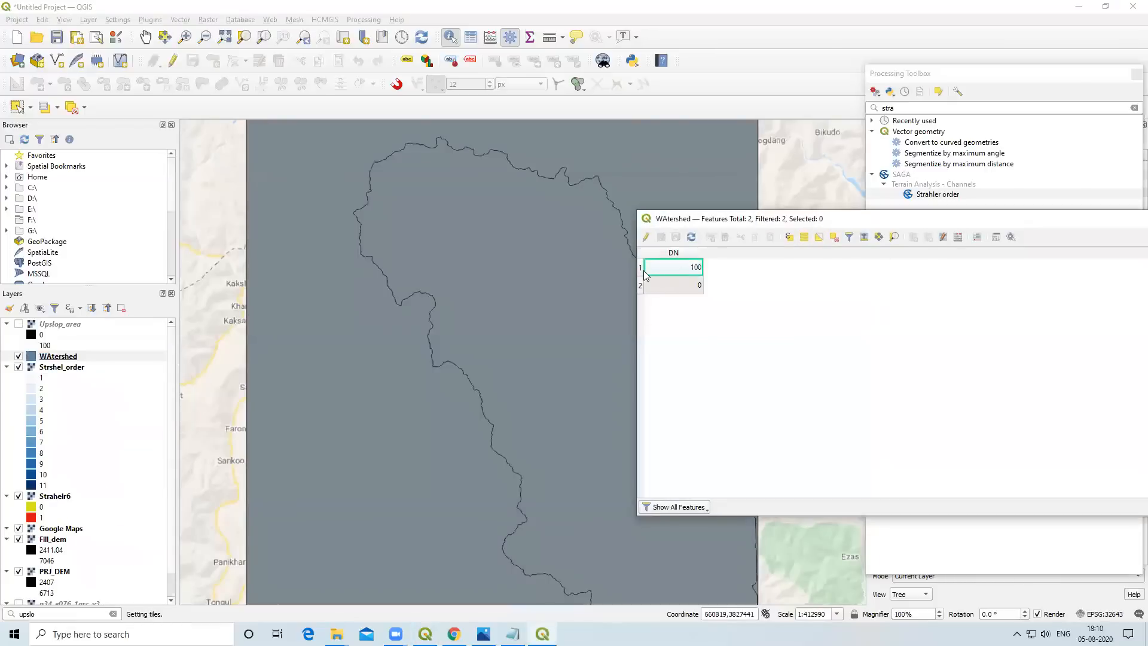
{"action": "left_click", "coordinate": [644, 270]}
{"action": "left_click_drag", "start_coordinate": [774, 214], "coordinate": [935, 182]}
{"action": "left_click", "coordinate": [802, 254]}
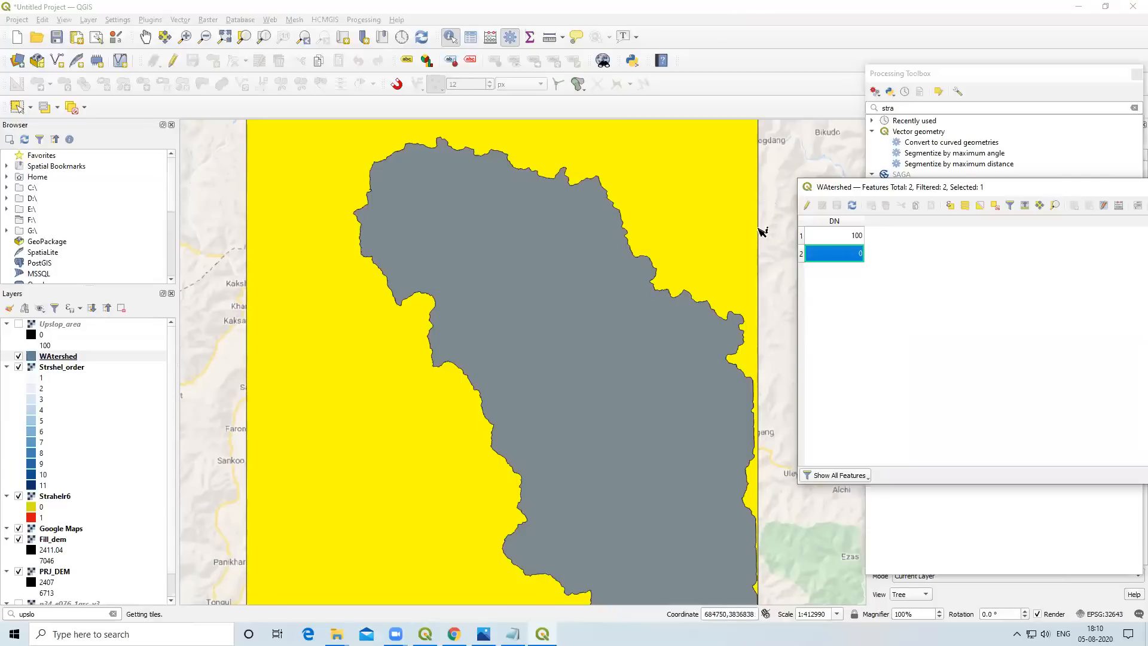
{"action": "left_click_drag", "start_coordinate": [813, 151], "coordinate": [686, 177]}
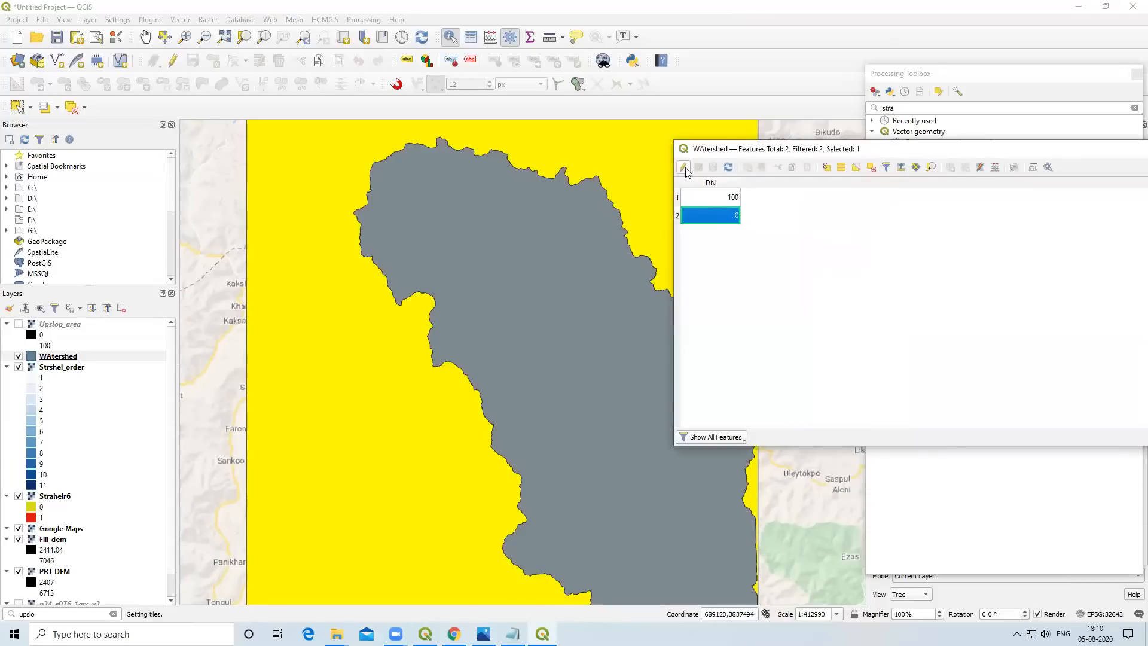
{"action": "left_click", "coordinate": [684, 168]}
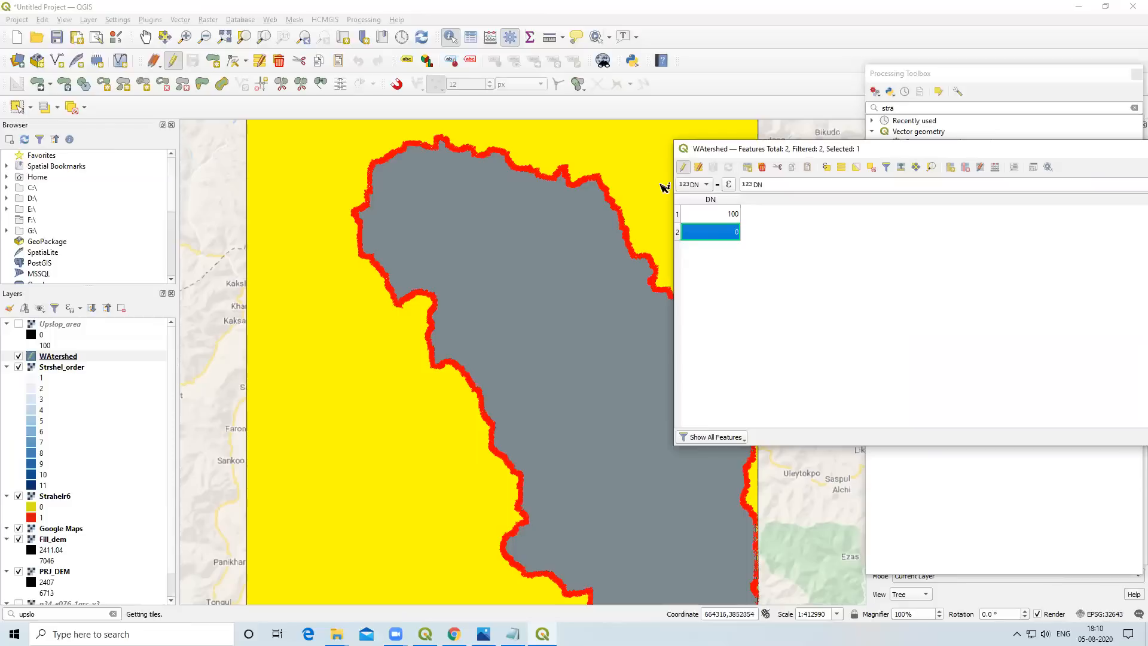
{"action": "left_click", "coordinate": [762, 168]}
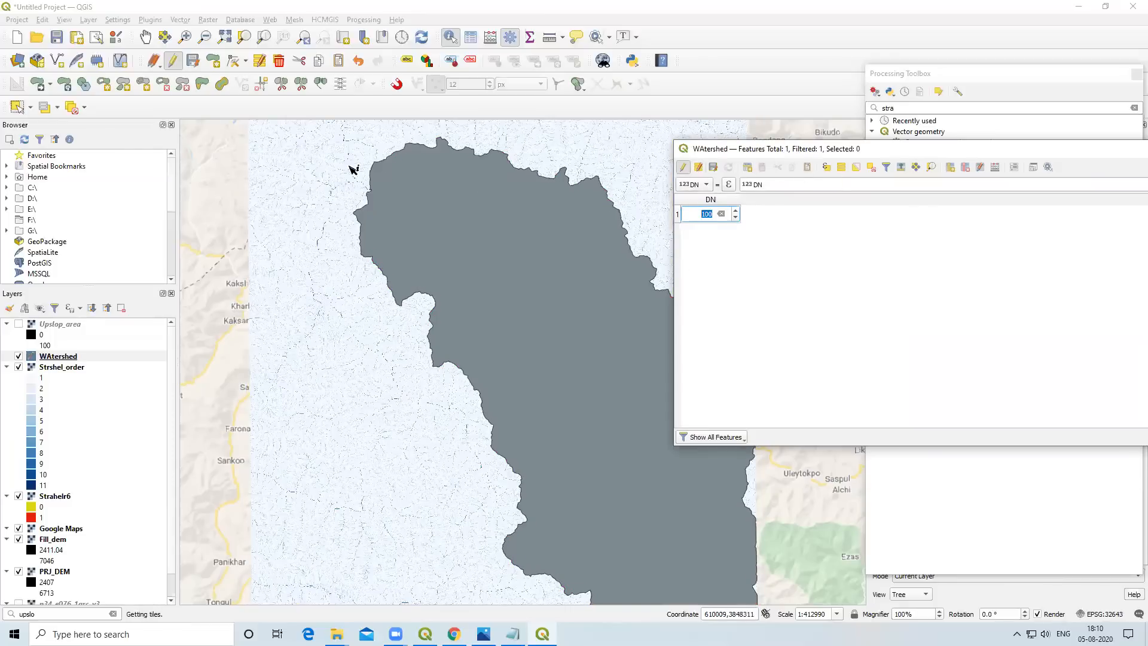
Close the attribute table, then end editing of the WAtershed layer and save its changes.
{"action": "left_click_drag", "start_coordinate": [1083, 149], "coordinate": [897, 149]}
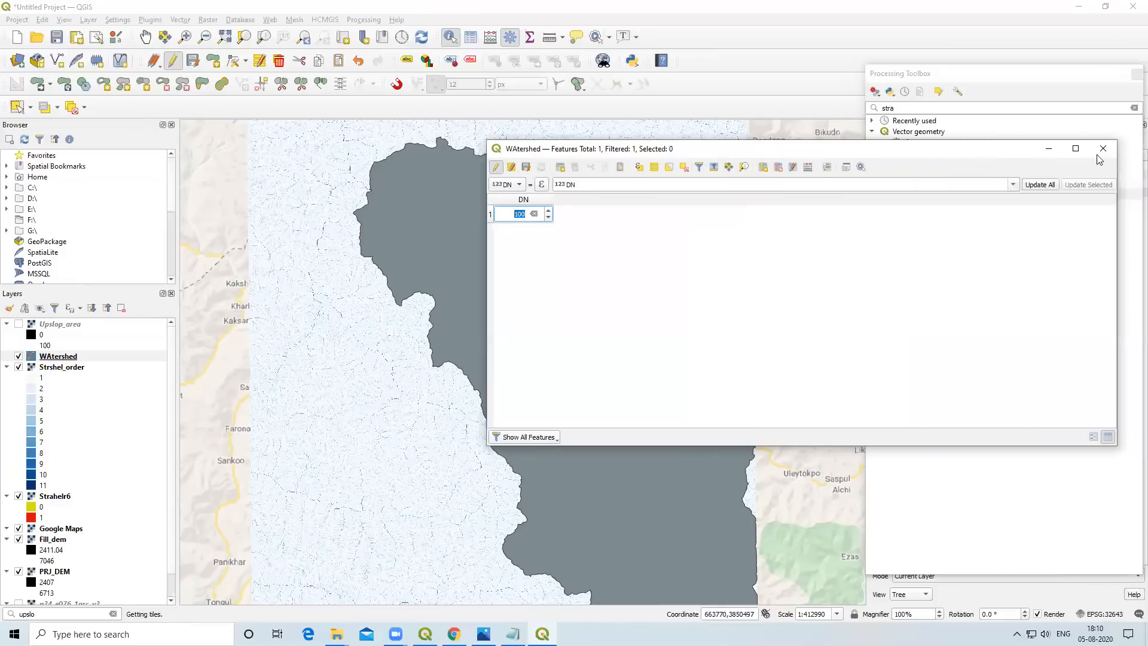
{"action": "left_click", "coordinate": [1102, 147]}
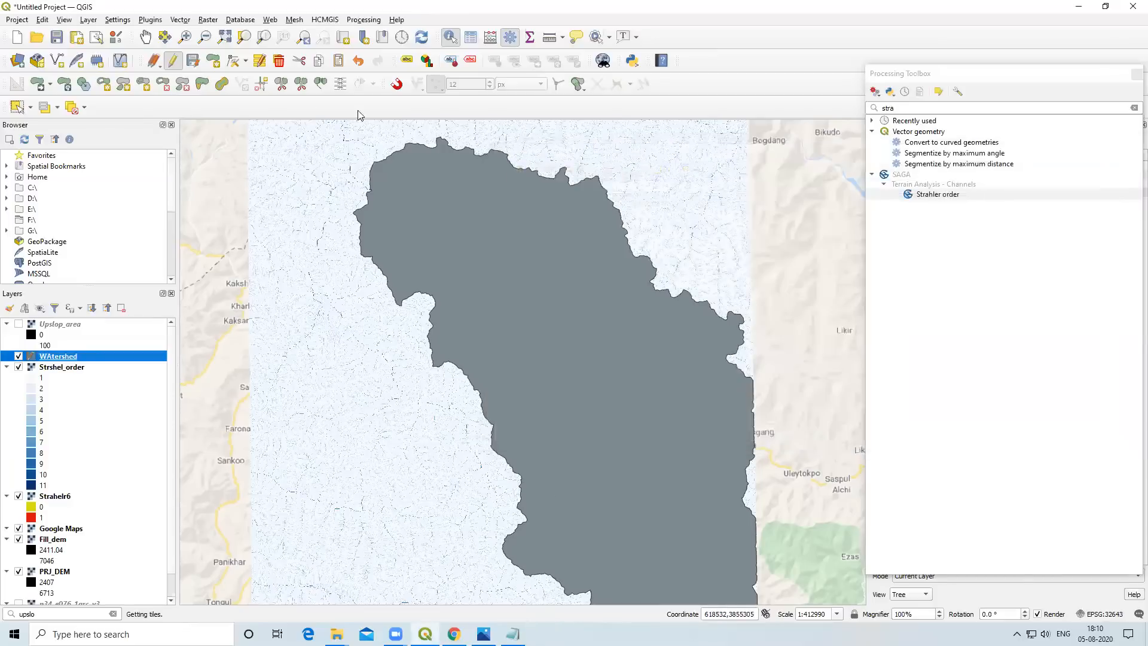
{"action": "left_click", "coordinate": [173, 61]}
{"action": "left_click", "coordinate": [555, 324]}
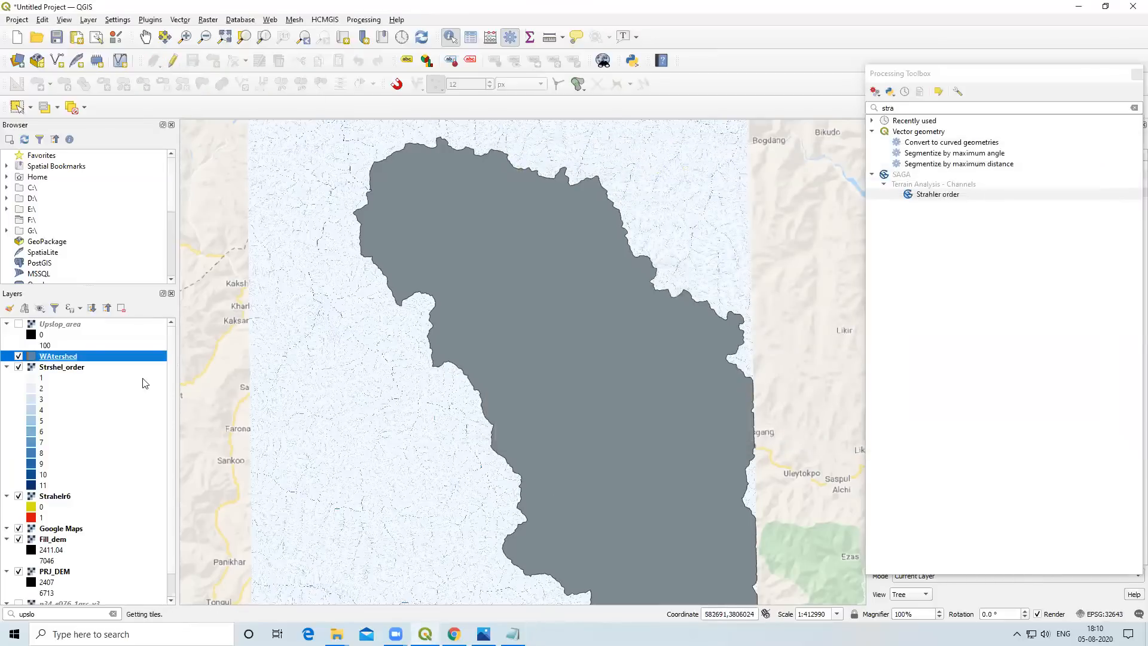
Examine the Strshel_order streams outside the watershed polygon, toggling the layer's visibility for comparison.
{"action": "scroll", "coordinate": [482, 315], "scroll_direction": "up", "scroll_amount": 1}
{"action": "scroll", "coordinate": [482, 315], "scroll_direction": "down", "scroll_amount": 1}
{"action": "left_click", "coordinate": [18, 367]}
{"action": "left_click", "coordinate": [19, 367]}
{"action": "scroll", "coordinate": [387, 357], "scroll_direction": "up", "scroll_amount": 6}
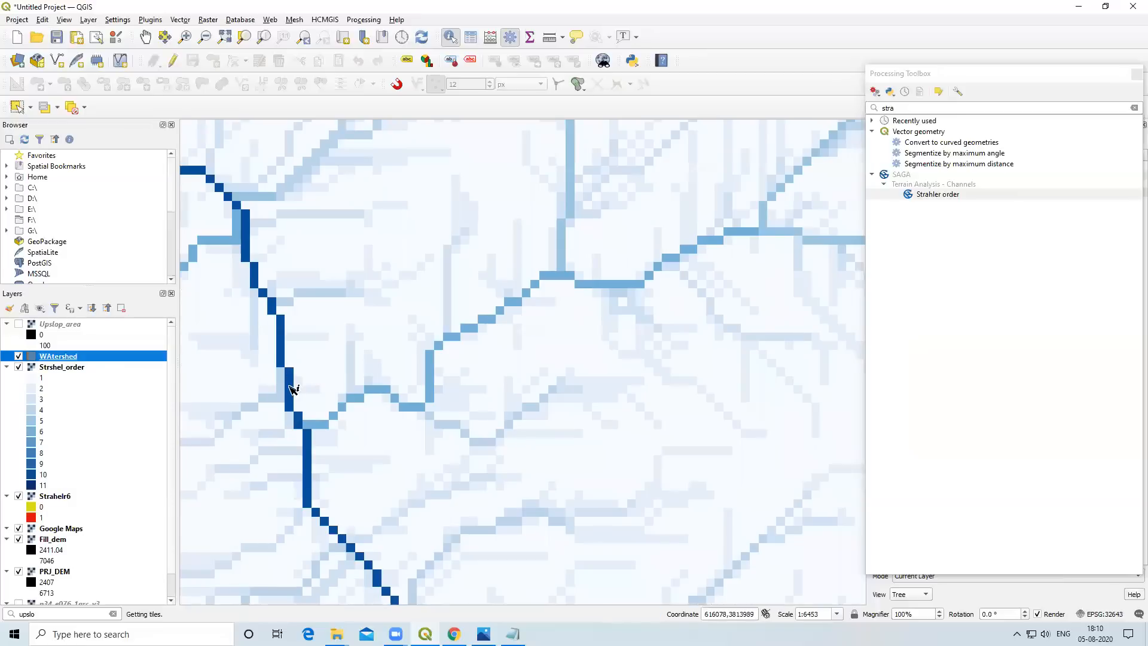
{"action": "scroll", "coordinate": [292, 389], "scroll_direction": "down", "scroll_amount": 5}
{"action": "scroll", "coordinate": [435, 326], "scroll_direction": "down", "scroll_amount": 1}
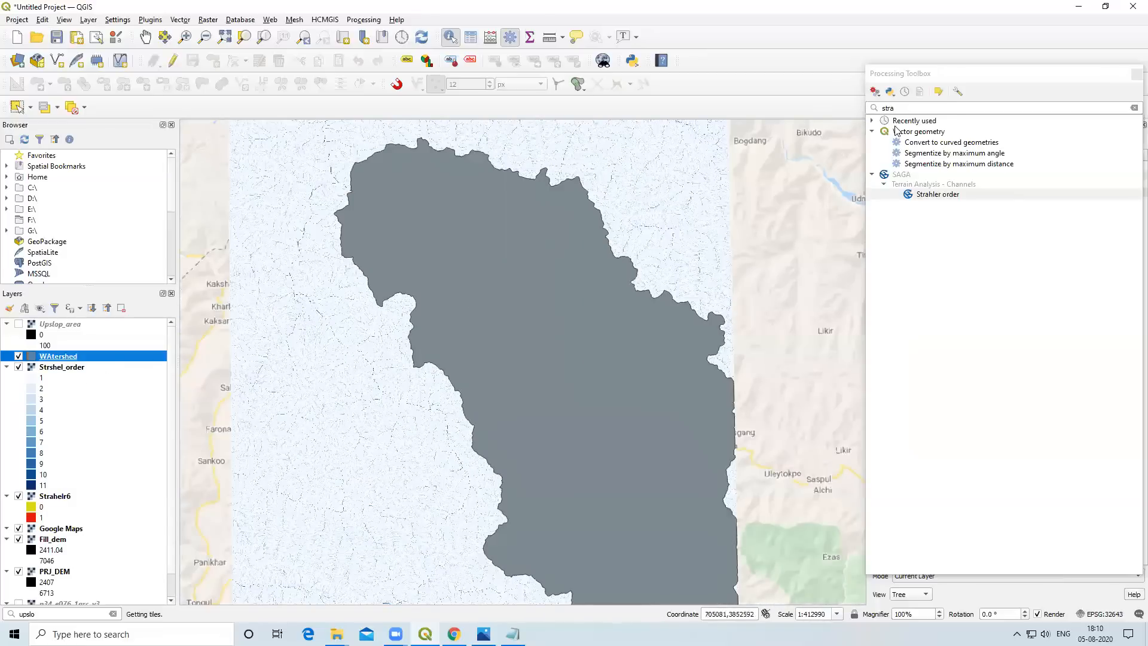
Search the processing tools for "cha" and open Channel network and drainage basins.
{"action": "left_click", "coordinate": [867, 109]}
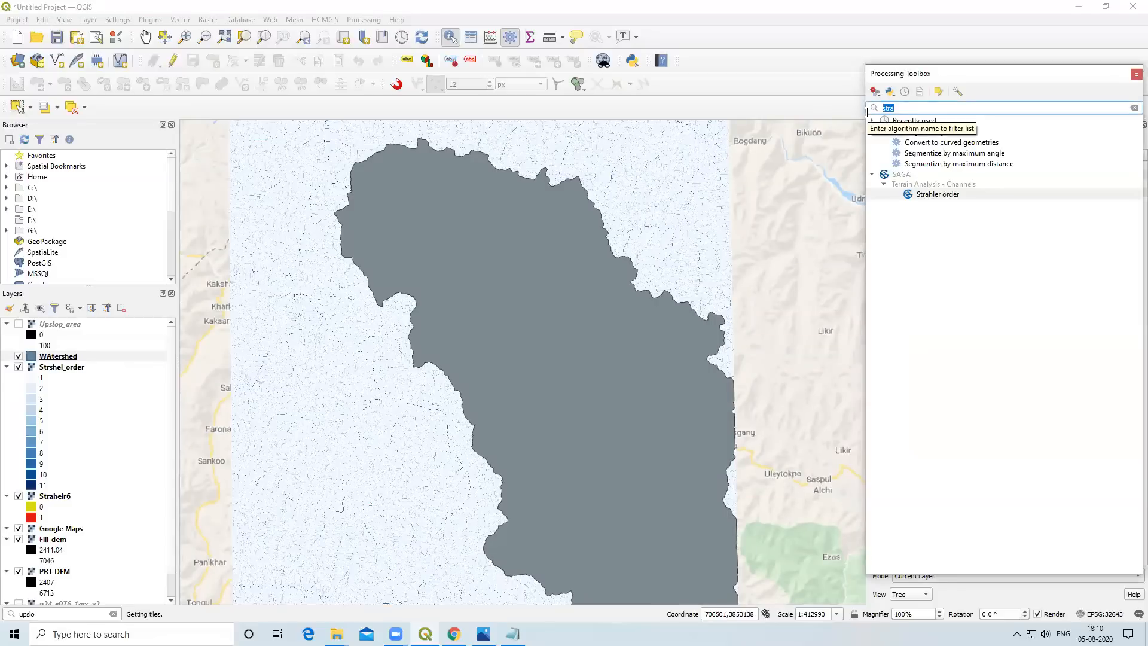
{"action": "key", "text": "BackSpace"}
{"action": "type", "text": "cl"}
{"action": "key", "text": "BackSpace"}
{"action": "key", "text": "BackSpace"}
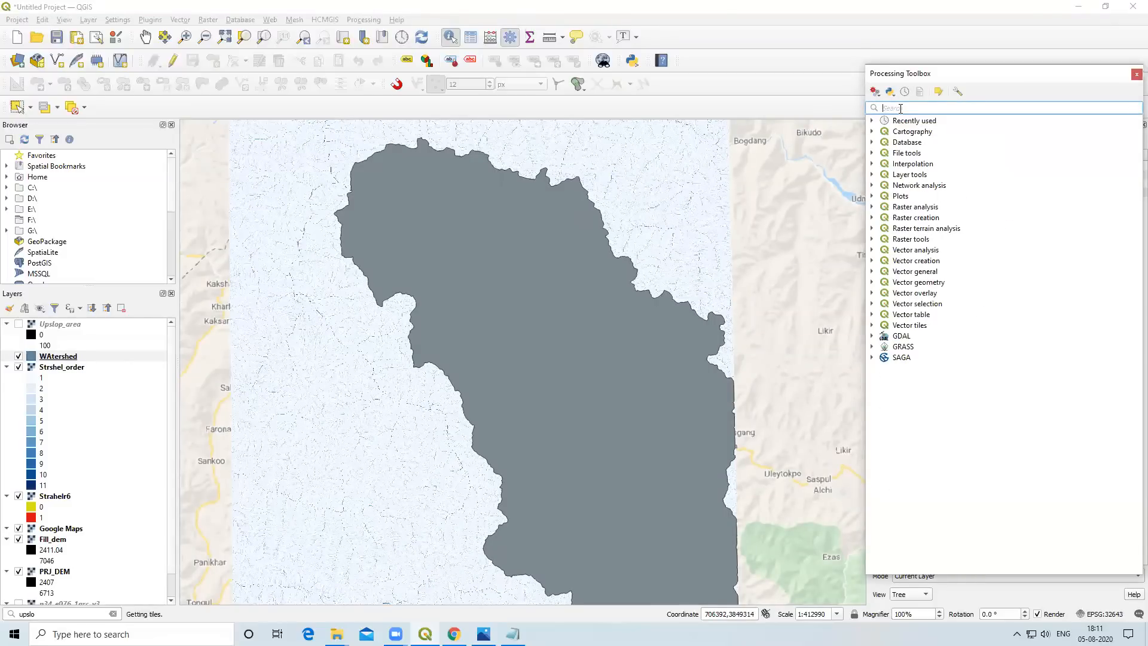
{"action": "type", "text": "cha"}
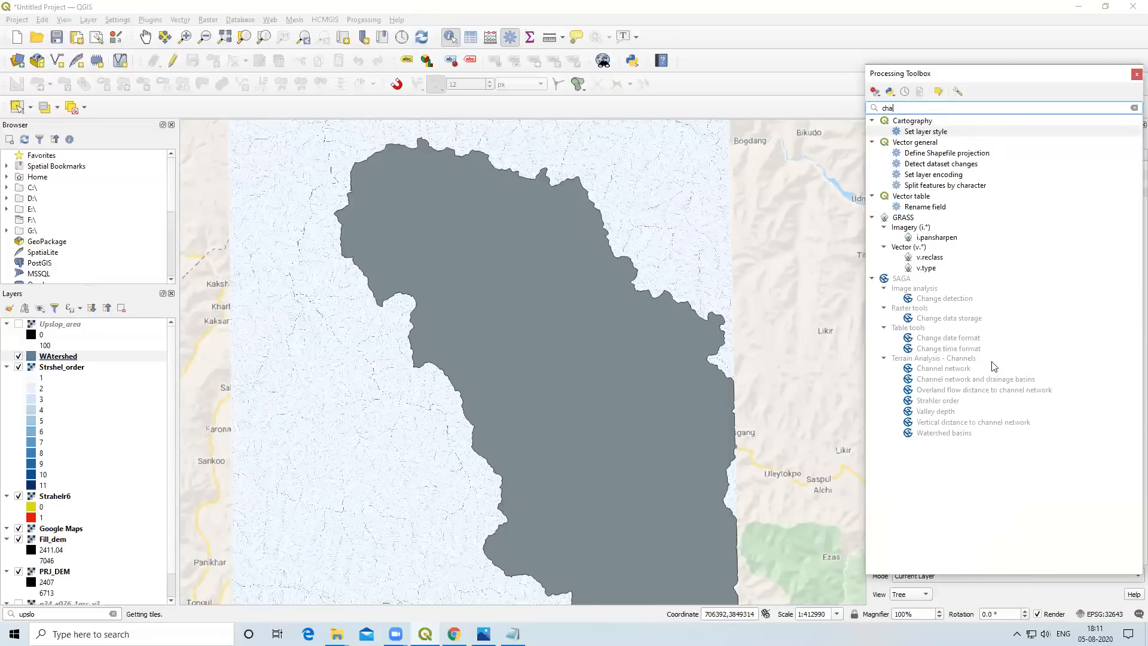
{"action": "left_click", "coordinate": [945, 380]}
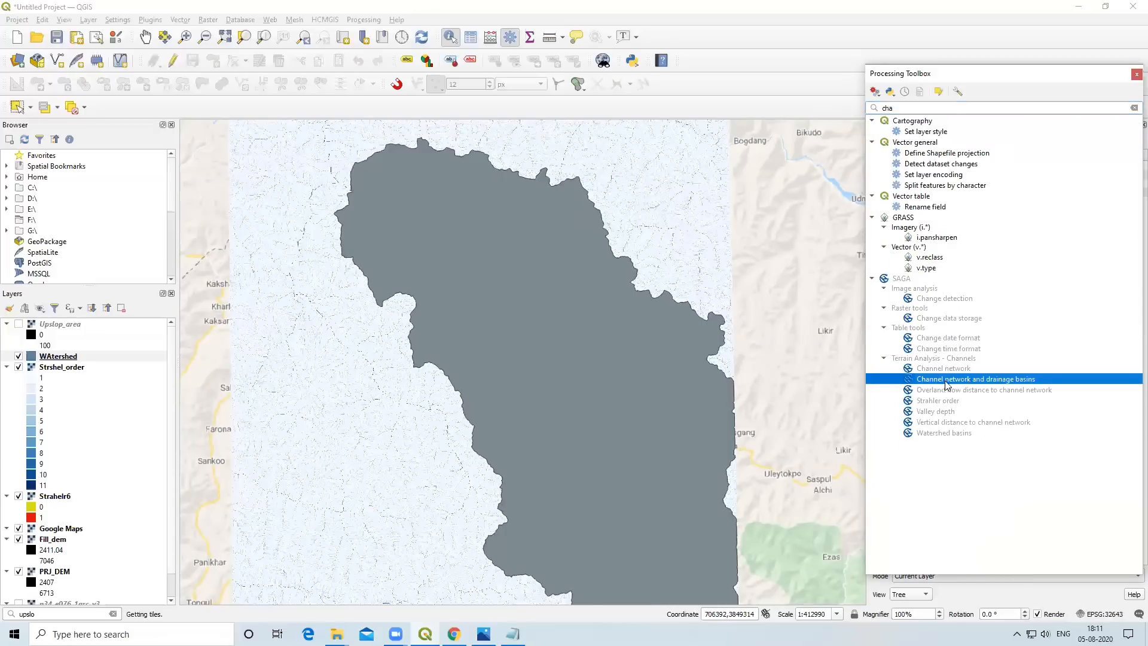
{"action": "double_click", "coordinate": [975, 381]}
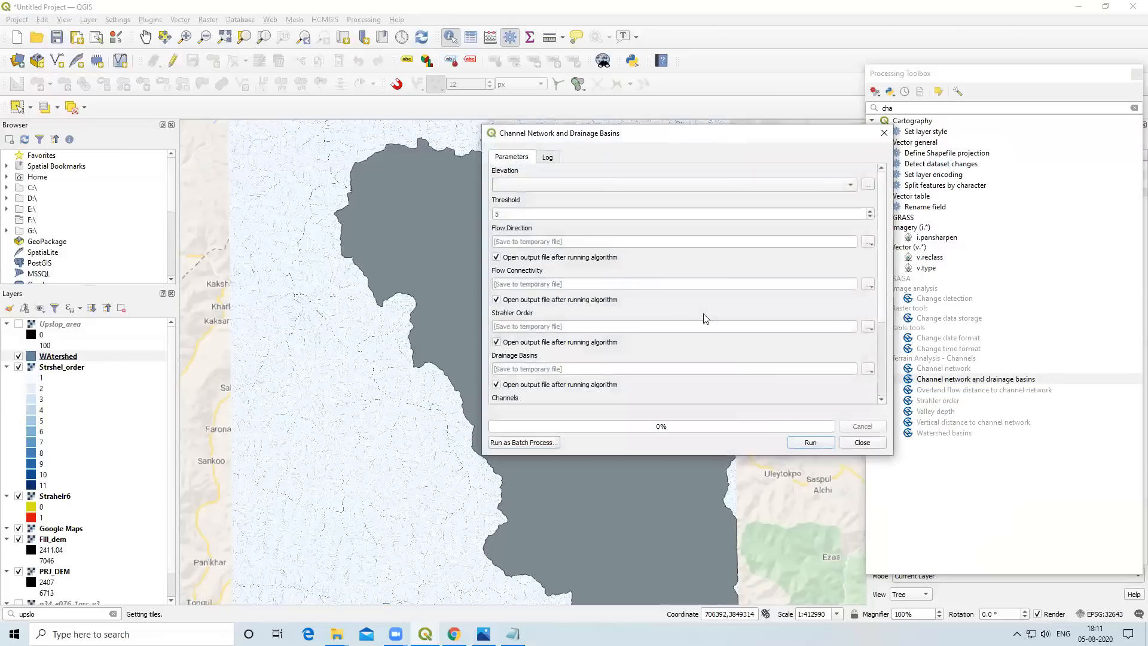
Choose Fill_dem as the elevation, hide the Strshel_order layer, and set the channel network threshold to 6.
{"action": "left_click", "coordinate": [536, 186]}
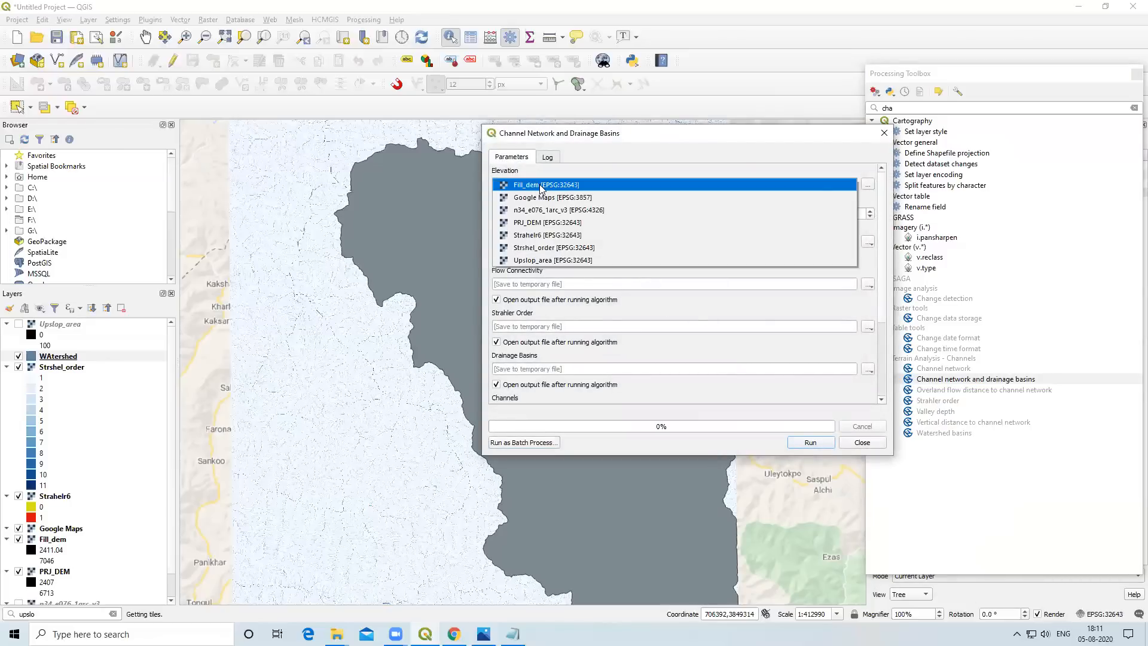
{"action": "left_click", "coordinate": [542, 186]}
{"action": "double_click", "coordinate": [533, 215]}
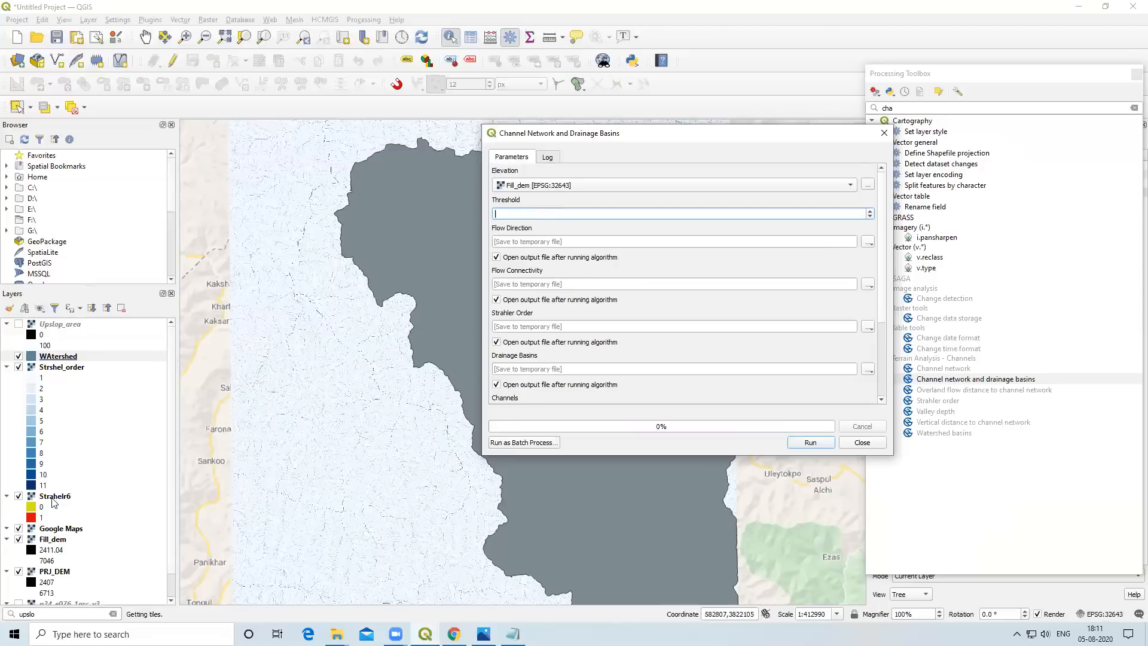
{"action": "left_click", "coordinate": [18, 367]}
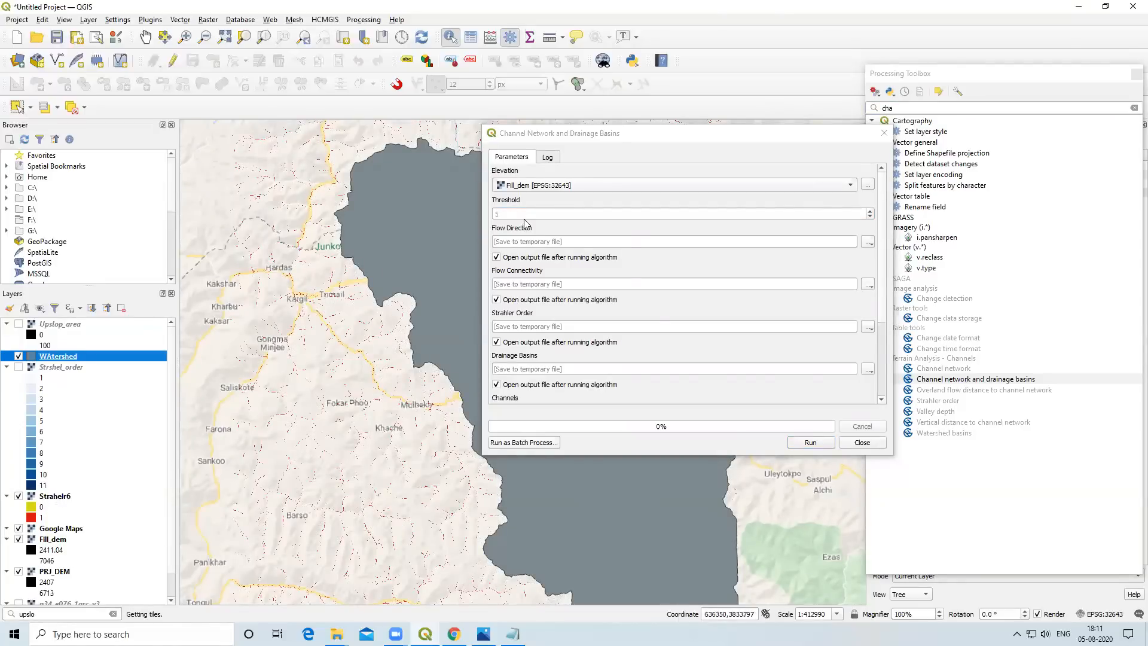
{"action": "left_click", "coordinate": [497, 213]}
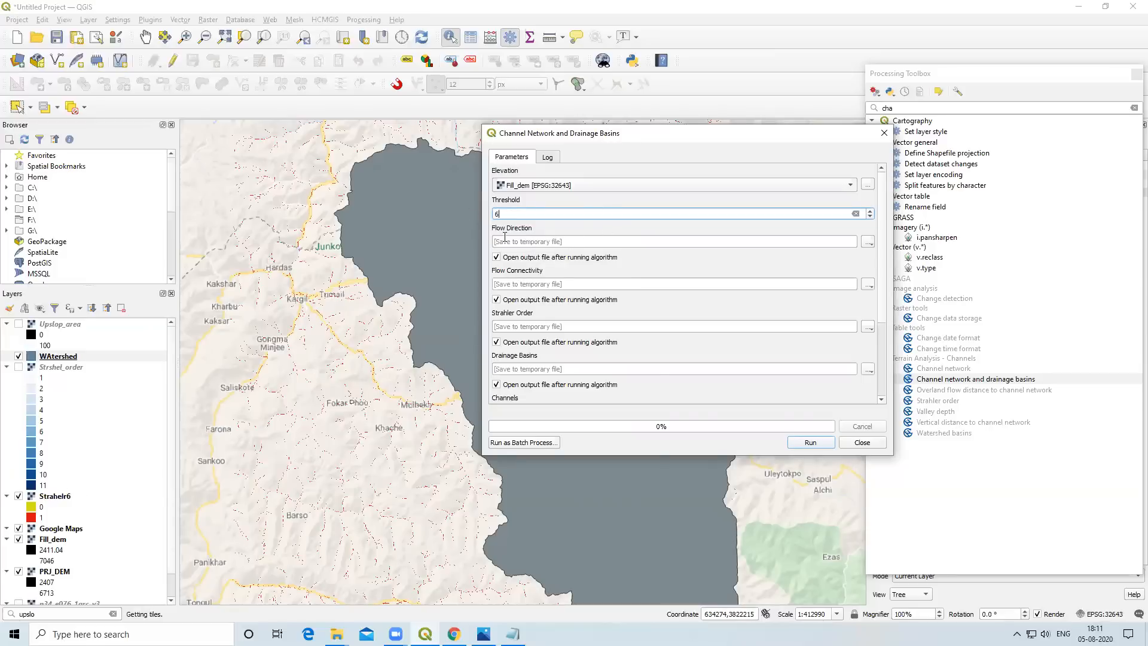
Turn off opening of the Flow Direction, Flow Connectivity, Strahler Order and first Drainage Basins outputs after the run.
{"action": "left_click", "coordinate": [497, 258]}
{"action": "left_click", "coordinate": [497, 299]}
{"action": "left_click", "coordinate": [496, 342]}
{"action": "scroll", "coordinate": [886, 288], "scroll_direction": "down", "scroll_amount": 3}
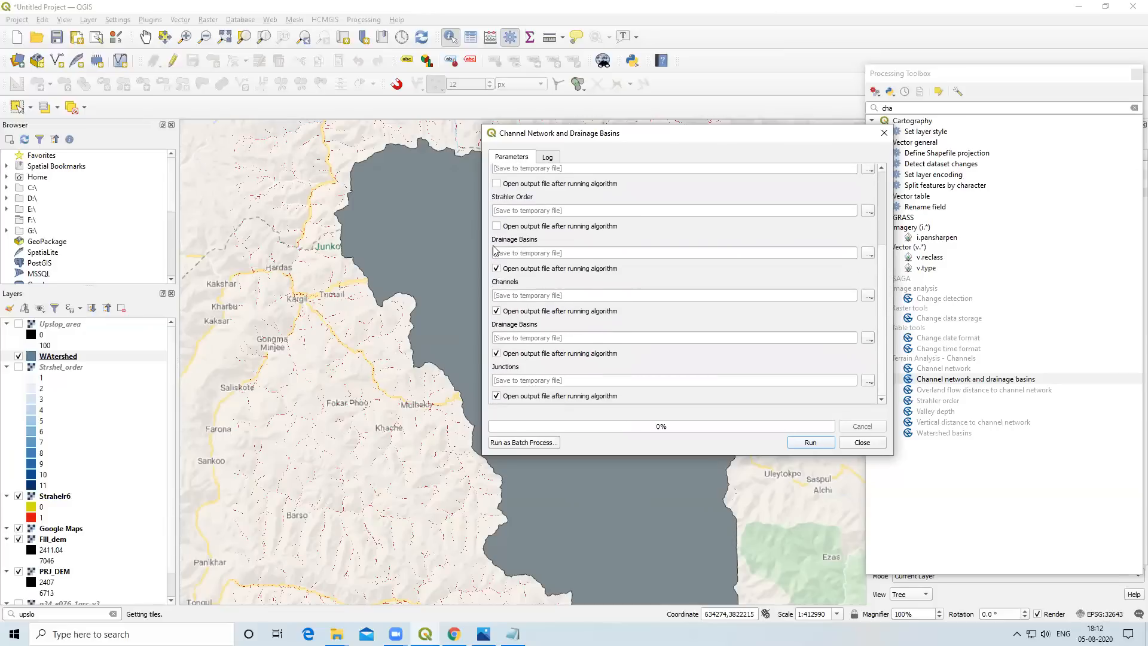
{"action": "left_click", "coordinate": [497, 269]}
Set the Channels output to be saved as the shapefile Channels in the DEM_Analysis folder.
{"action": "left_click", "coordinate": [868, 299]}
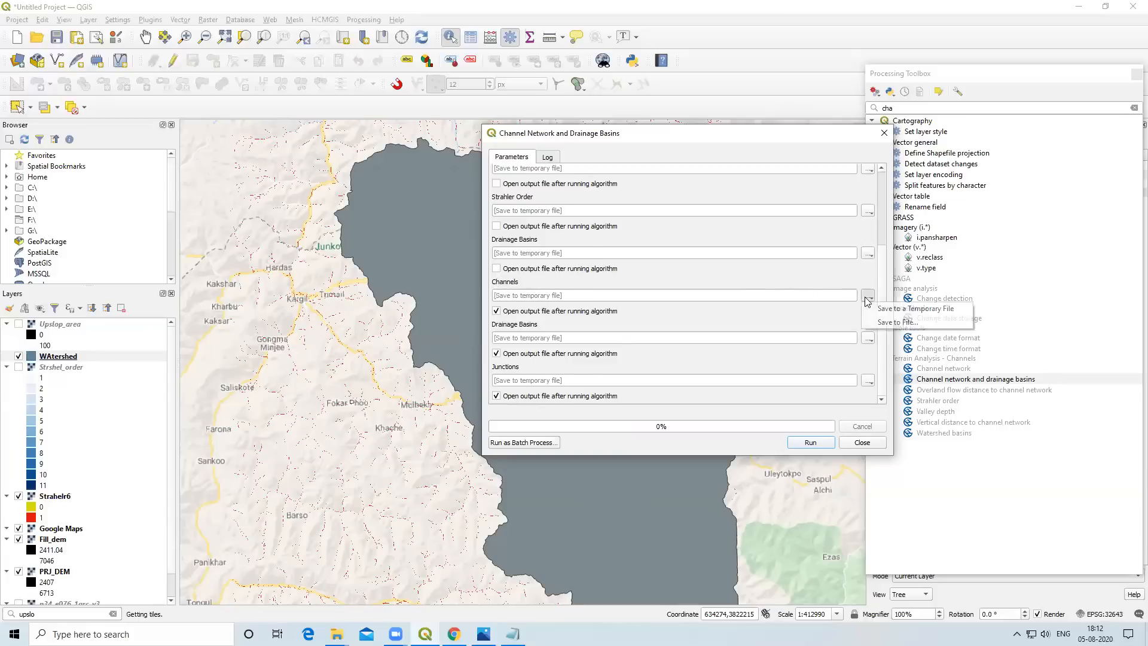
{"action": "left_click", "coordinate": [896, 322]}
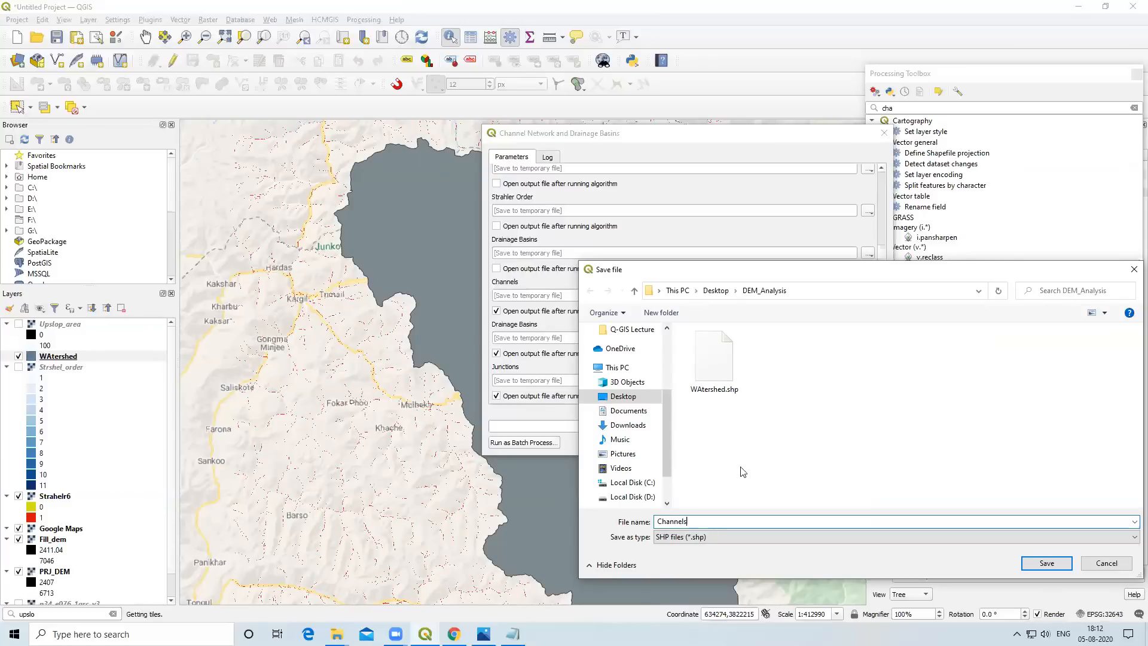
{"action": "left_click", "coordinate": [1046, 563]}
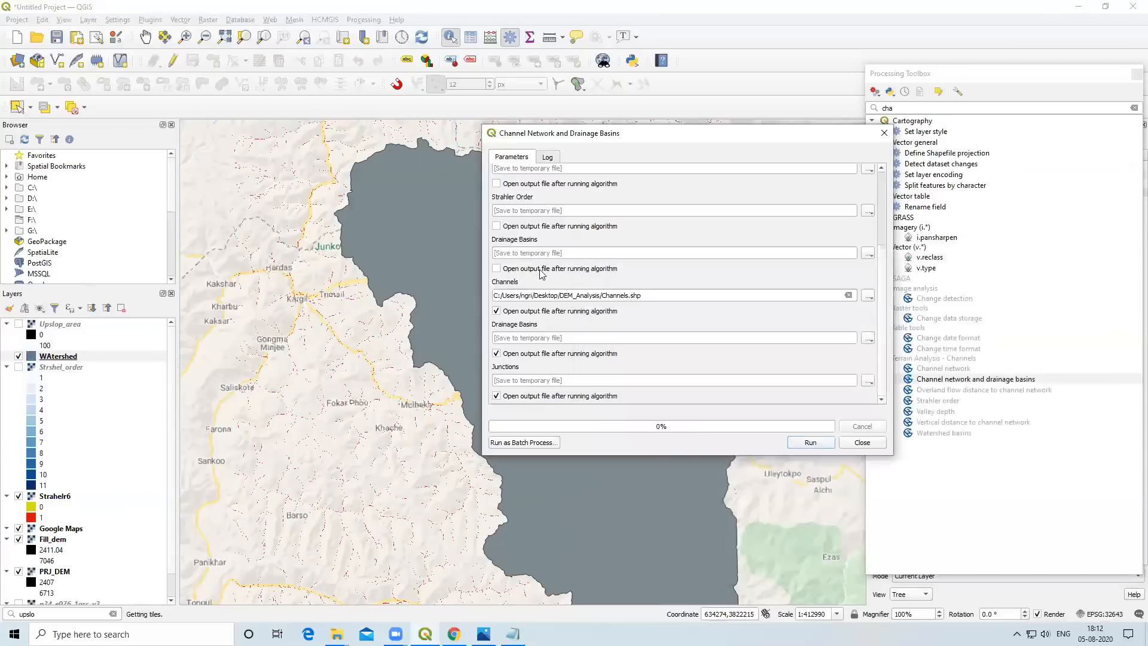
Turn off opening of the second Drainage Basins and Junctions outputs, run the channel network tool and close its dialog.
{"action": "left_click", "coordinate": [496, 354]}
{"action": "left_click", "coordinate": [811, 443]}
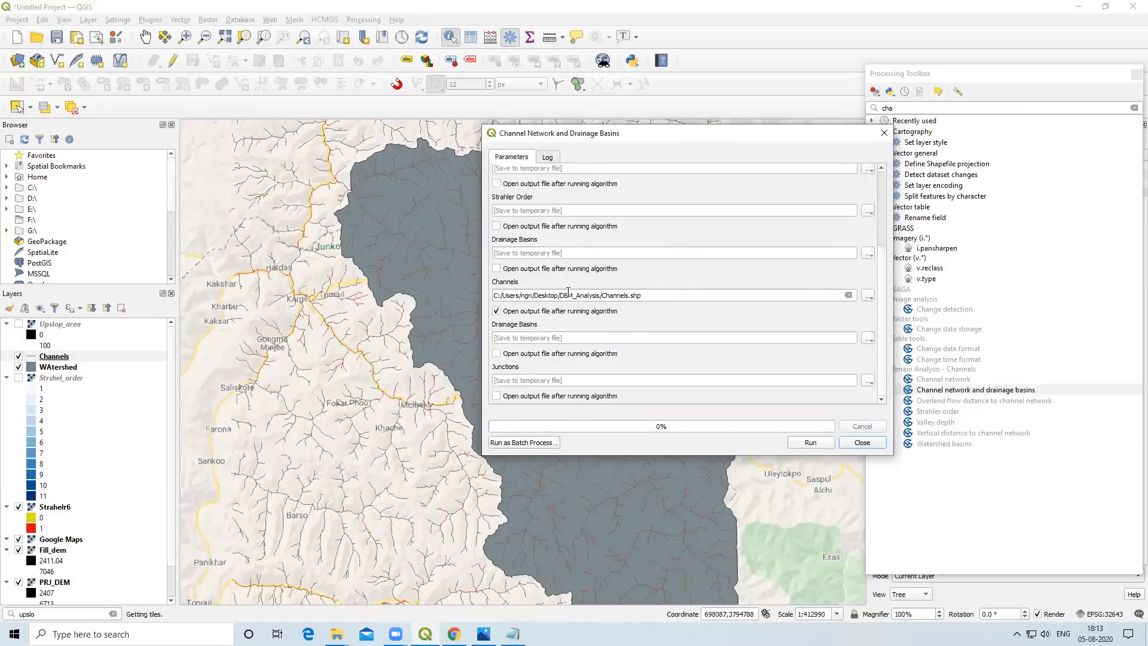
{"action": "left_click", "coordinate": [862, 442]}
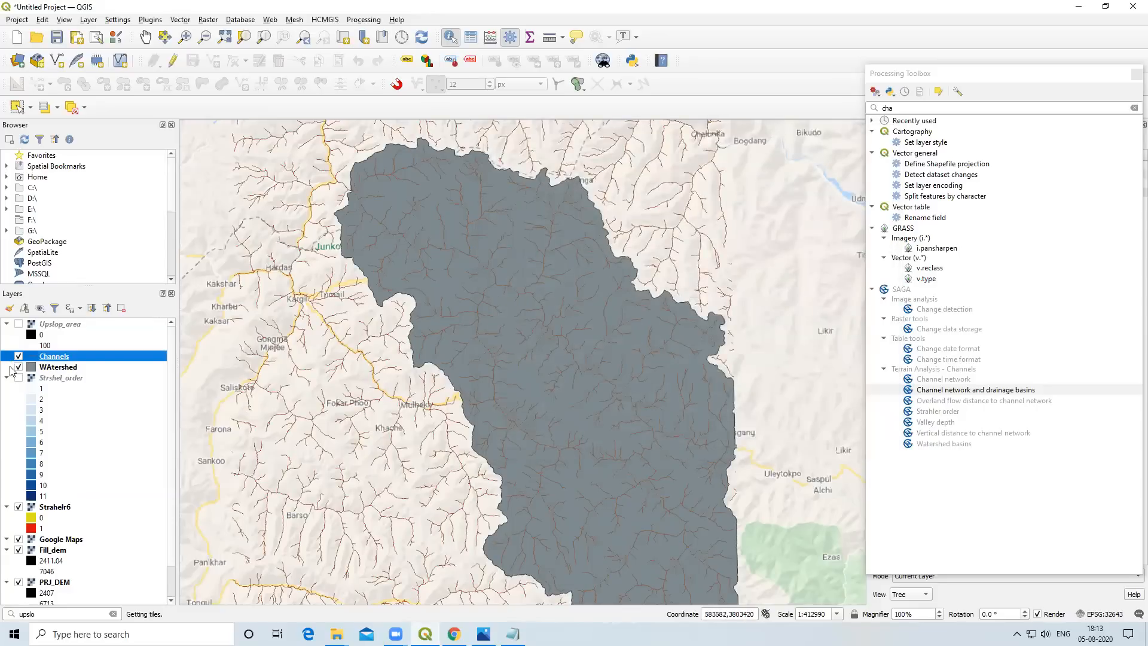
Hide the Strahelr6, Google Maps, Fill_dem and PRJ_DEM layers so only the Channels and WAtershed layers are displayed.
{"action": "left_click", "coordinate": [19, 507]}
{"action": "left_click", "coordinate": [18, 540]}
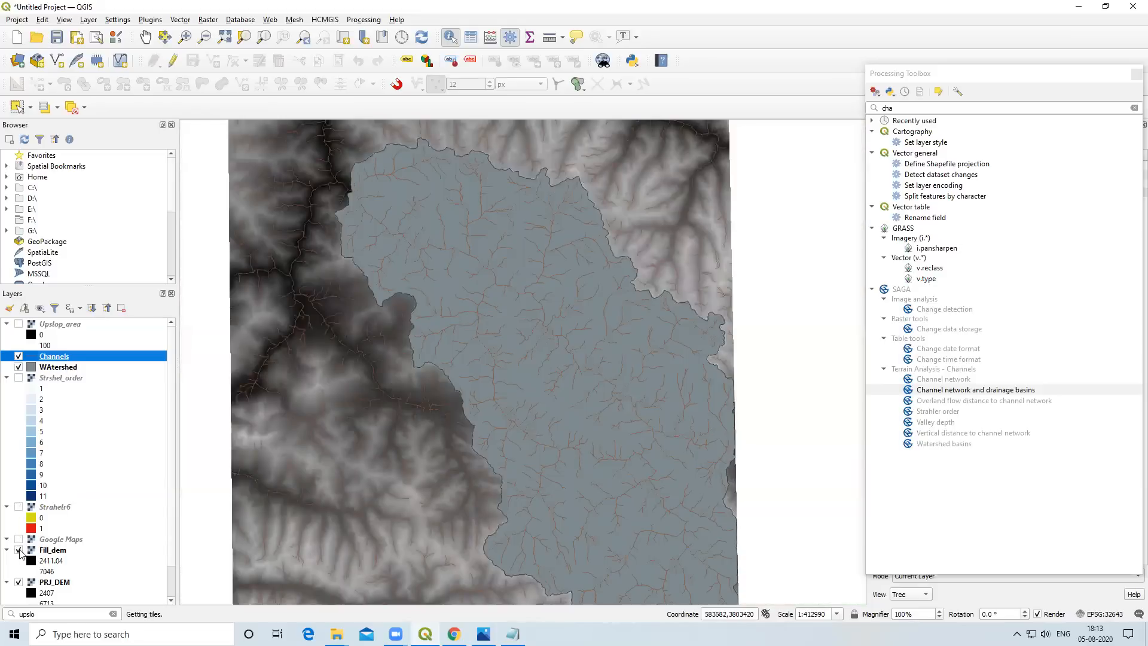
{"action": "left_click", "coordinate": [18, 550]}
{"action": "scroll", "coordinate": [24, 538], "scroll_direction": "down", "scroll_amount": 1}
{"action": "left_click", "coordinate": [19, 545]}
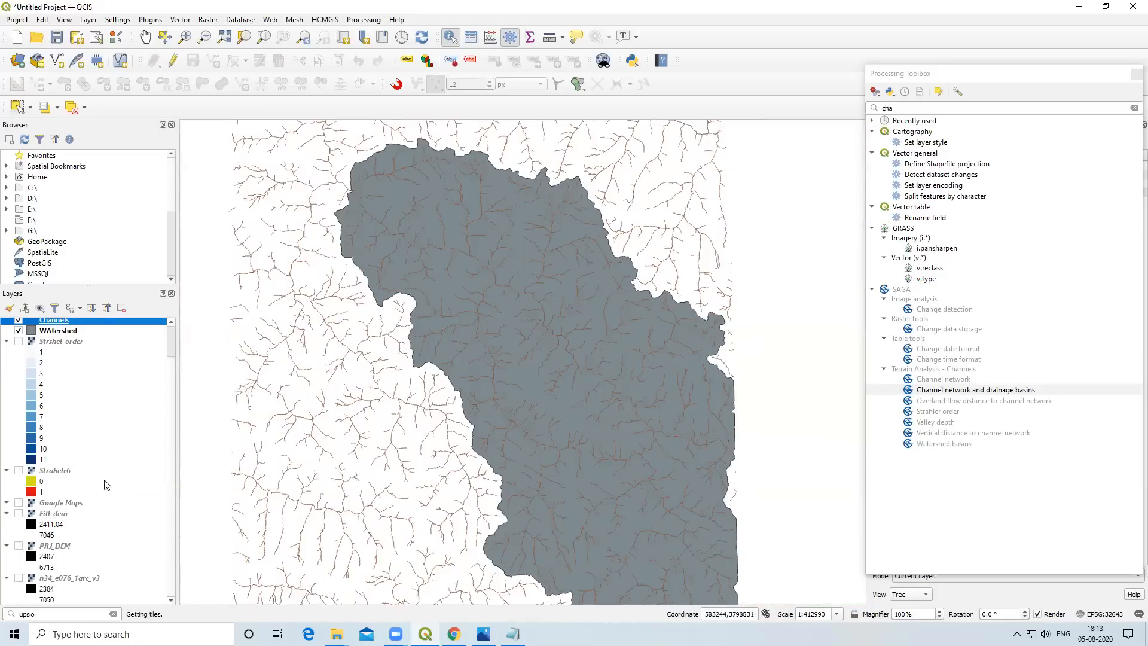
{"action": "scroll", "coordinate": [44, 547], "scroll_direction": "up", "scroll_amount": 1}
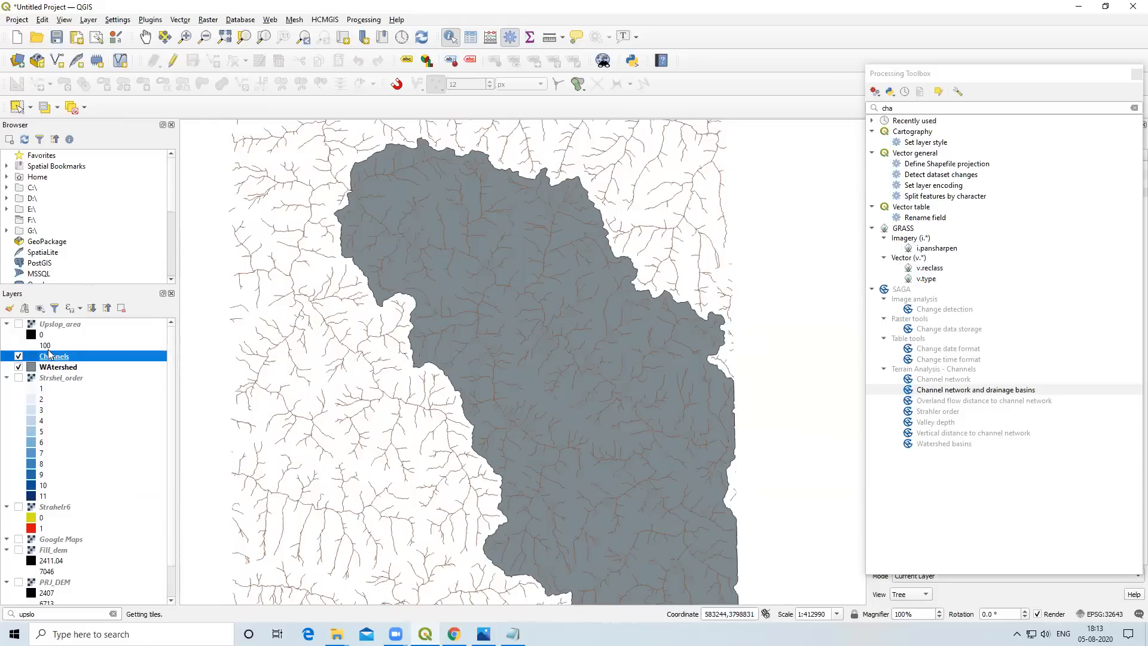
{"action": "scroll", "coordinate": [547, 287], "scroll_direction": "down", "scroll_amount": 3}
{"action": "scroll", "coordinate": [548, 292], "scroll_direction": "up", "scroll_amount": 3}
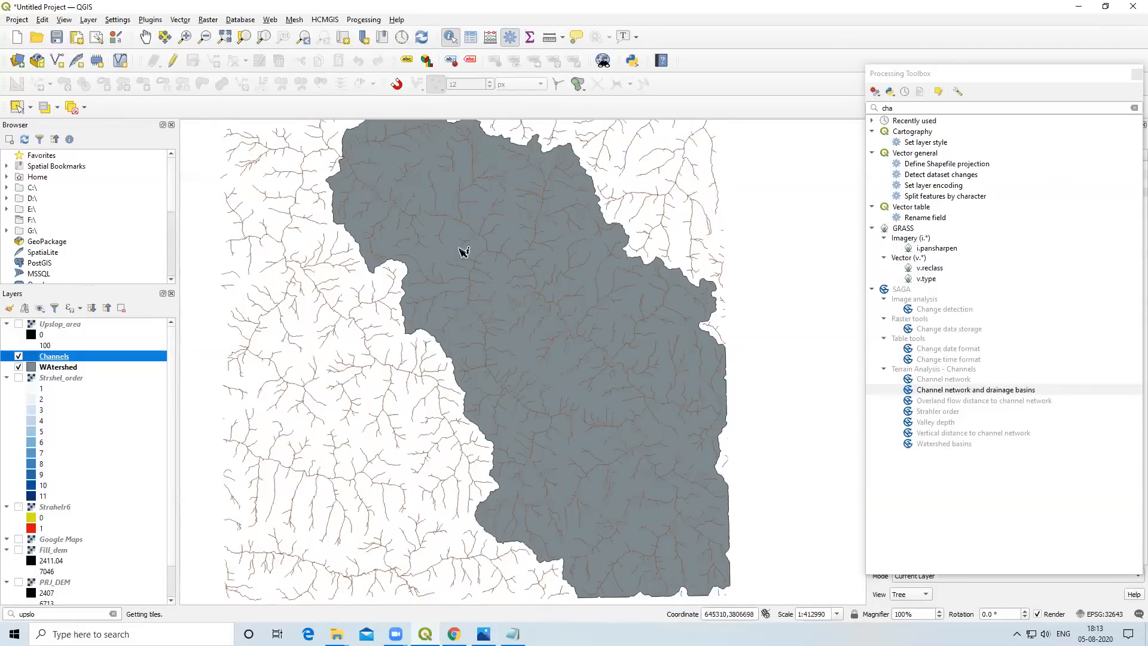
Set the Channels layer's symbology to Categorized on the ORDER field and classify its values.
{"action": "right_click", "coordinate": [58, 357]}
{"action": "left_click", "coordinate": [108, 615]}
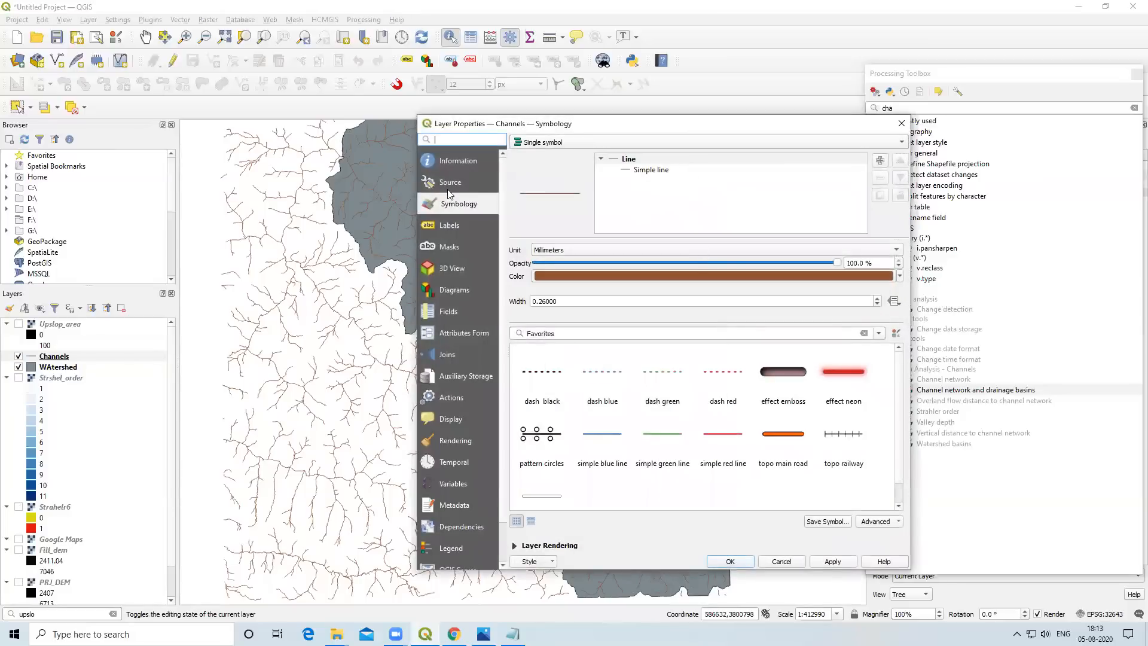
{"action": "left_click", "coordinate": [563, 142]}
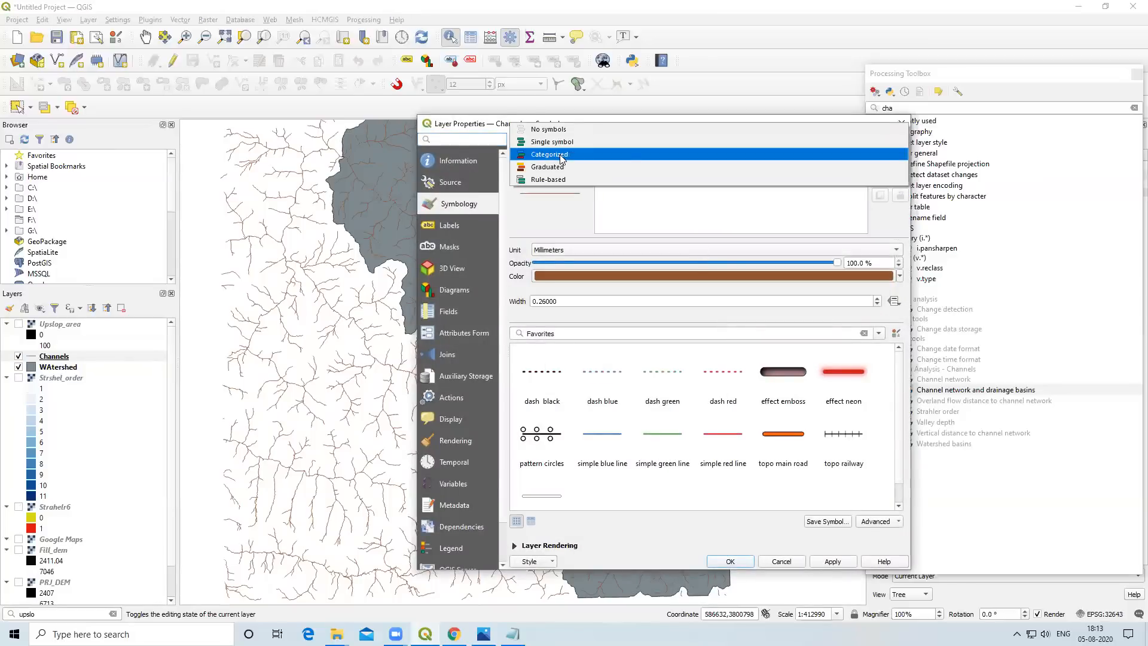
{"action": "left_click", "coordinate": [561, 157]}
{"action": "left_click", "coordinate": [884, 160]}
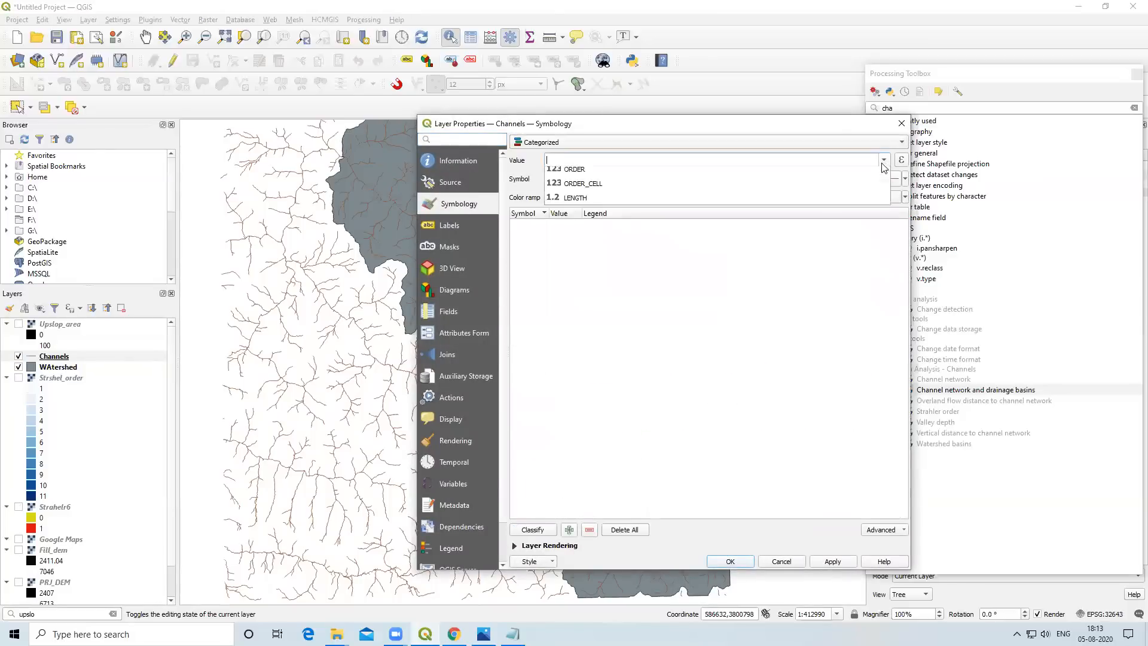
{"action": "left_click", "coordinate": [862, 231]}
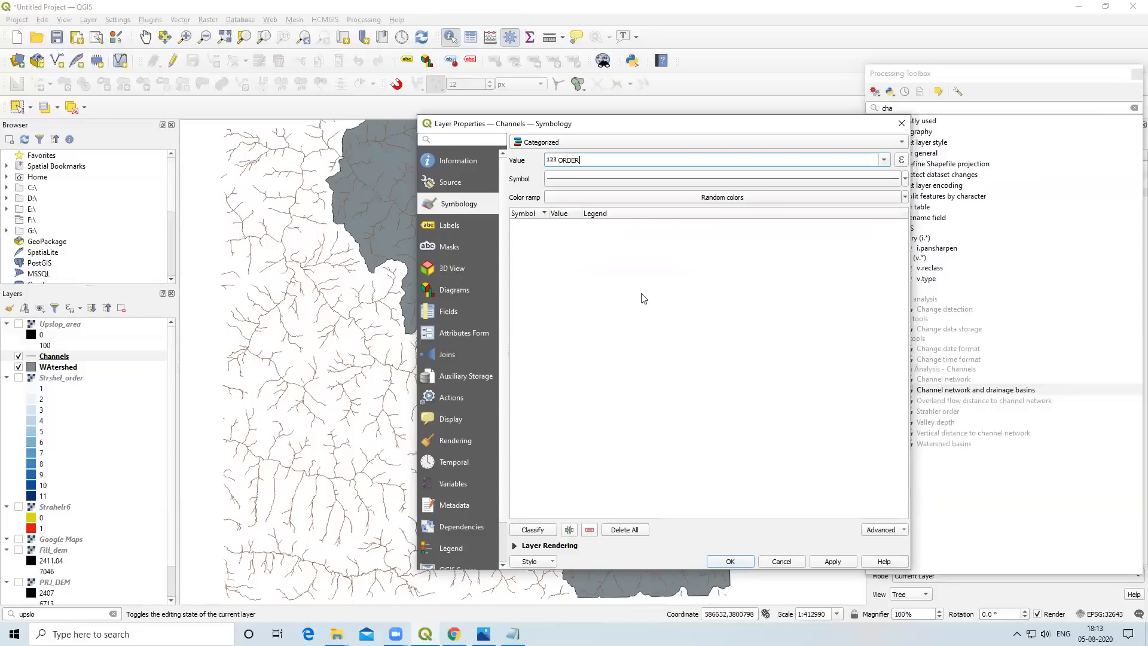
{"action": "left_click", "coordinate": [534, 530]}
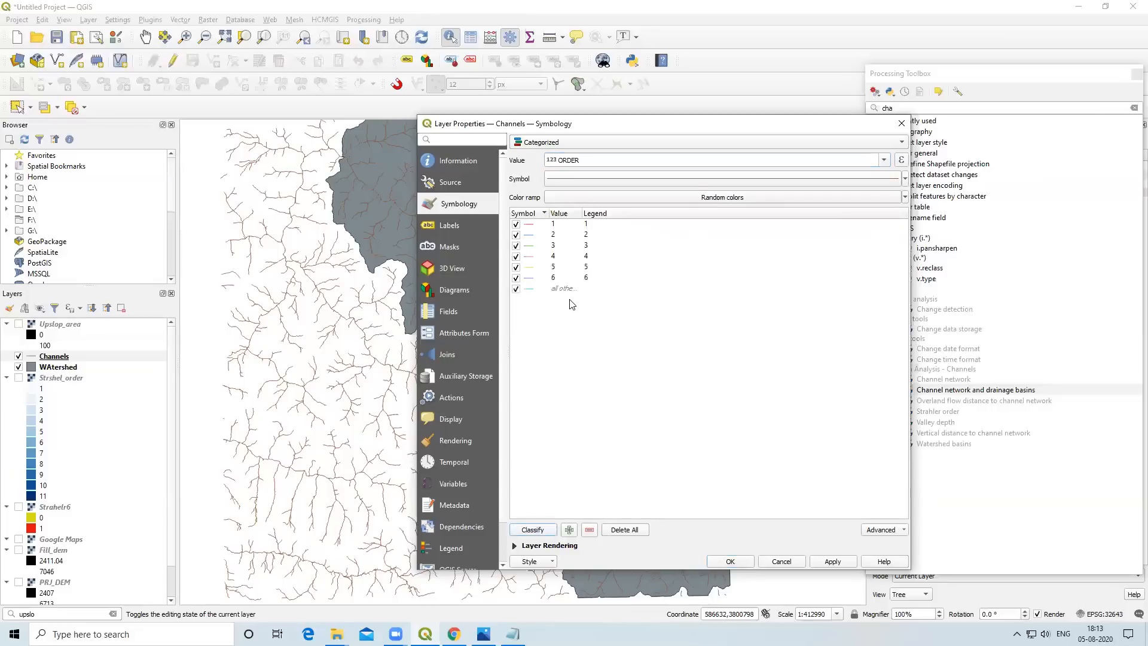
Remove the category for all other values and apply the categorized style to the Channels layer.
{"action": "left_click", "coordinate": [570, 290]}
{"action": "left_click", "coordinate": [589, 530]}
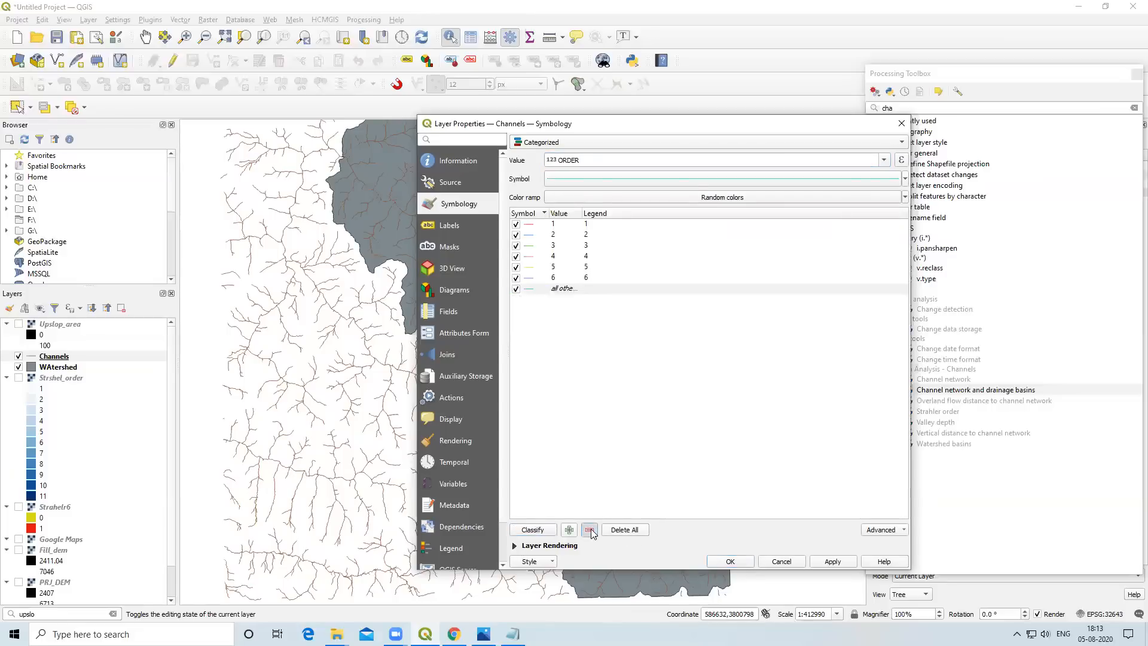
{"action": "left_click", "coordinate": [833, 561]}
{"action": "left_click", "coordinate": [745, 562]}
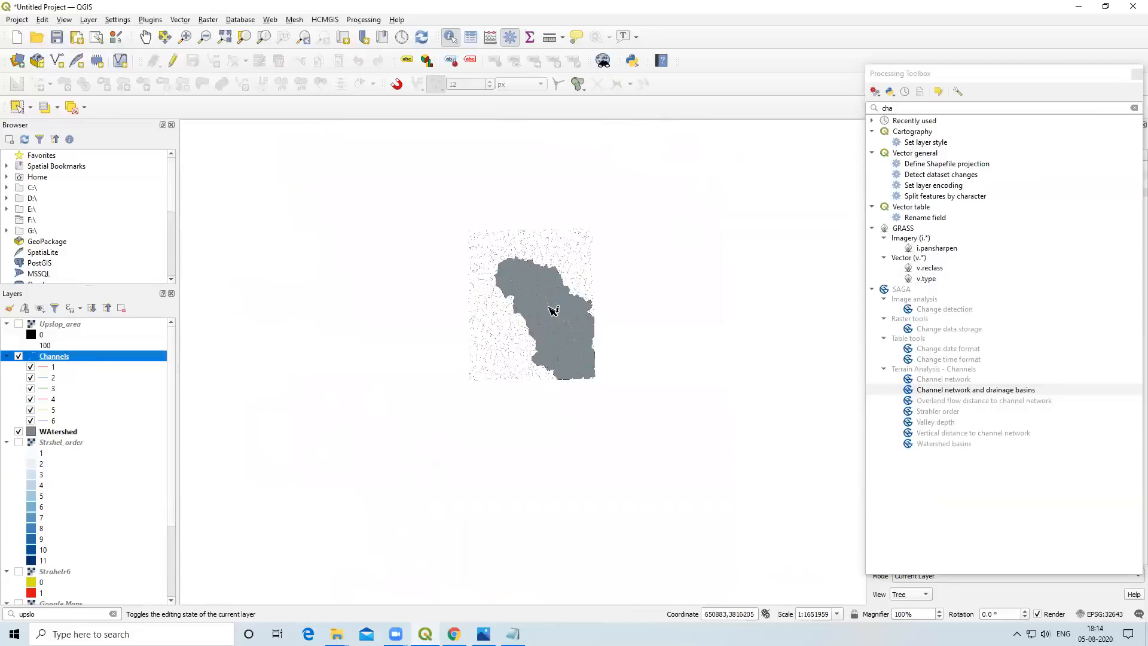
Examine the order-coloured channels inside and outside the watershed polygon, especially around its northwestern outlet.
{"action": "scroll", "coordinate": [407, 231], "scroll_direction": "up", "scroll_amount": 2}
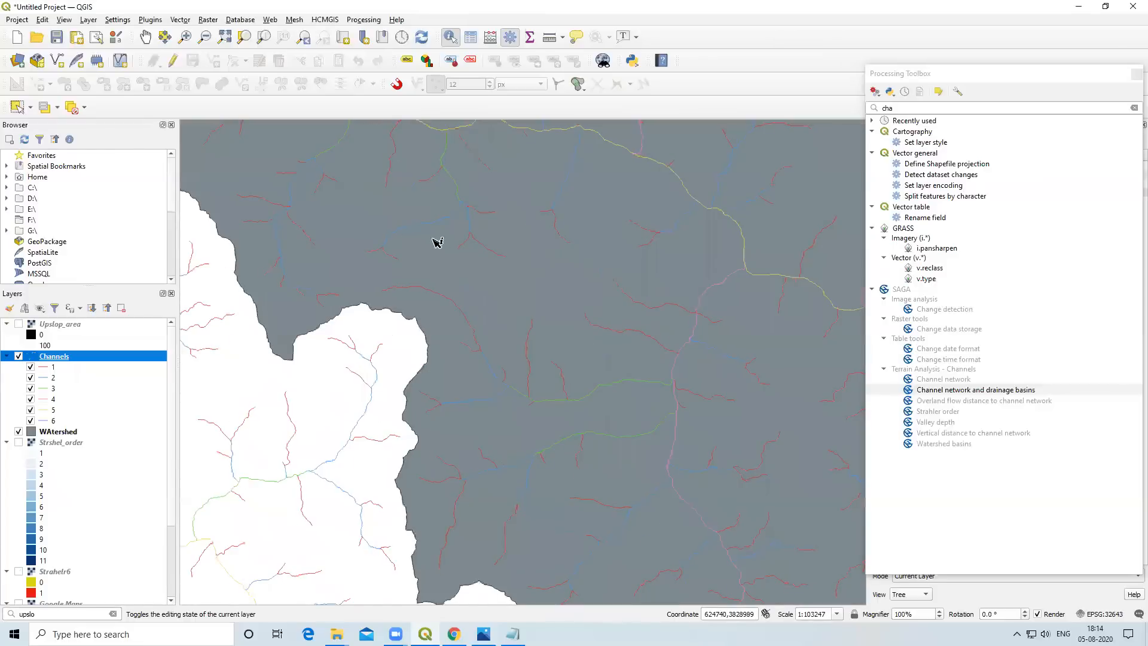
{"action": "scroll", "coordinate": [566, 286], "scroll_direction": "down", "scroll_amount": 2}
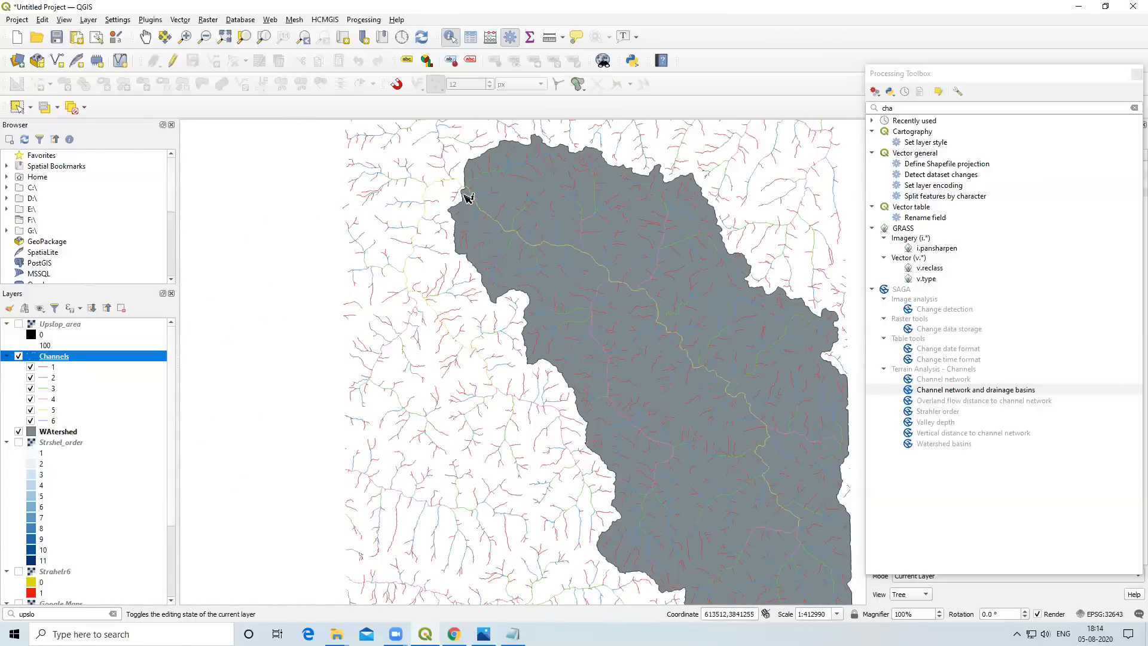
{"action": "scroll", "coordinate": [299, 178], "scroll_direction": "up", "scroll_amount": 1}
{"action": "scroll", "coordinate": [694, 338], "scroll_direction": "down", "scroll_amount": 1}
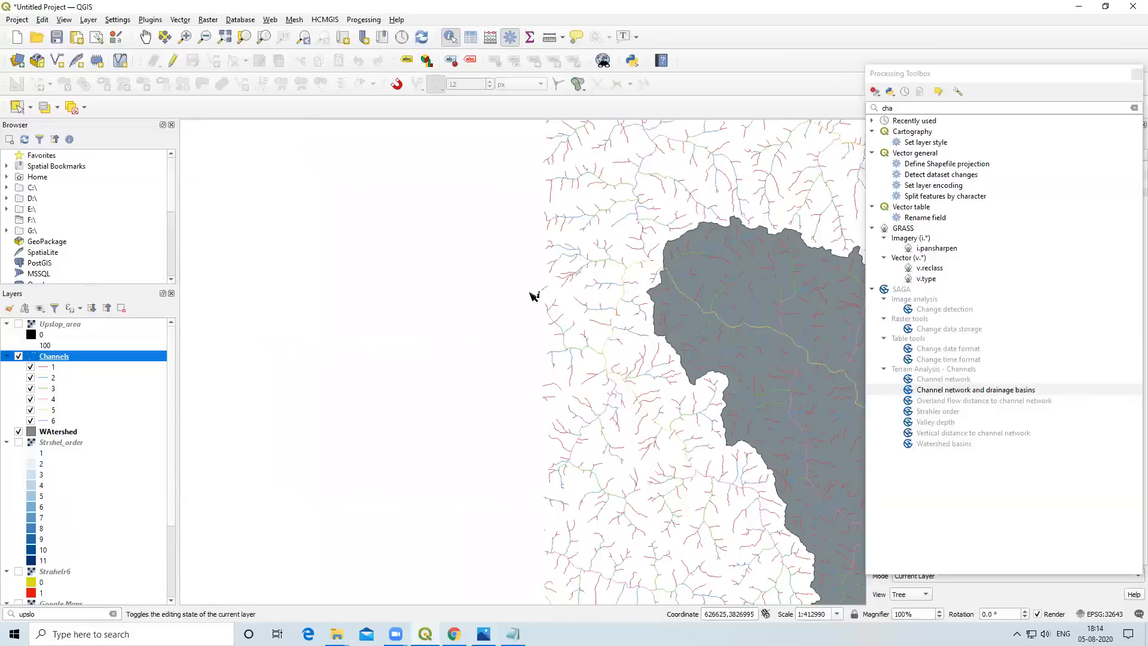
{"action": "left_click_drag", "start_coordinate": [680, 359], "coordinate": [385, 295]}
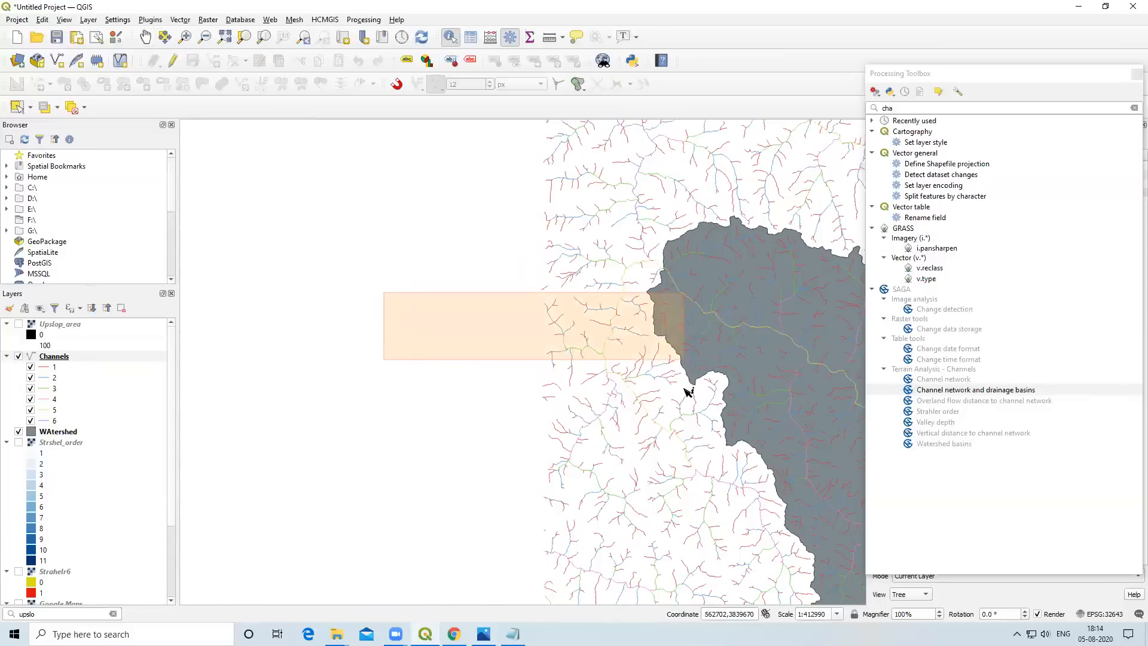
{"action": "left_click", "coordinate": [620, 362]}
{"action": "left_click", "coordinate": [709, 326]}
{"action": "left_click", "coordinate": [422, 328]}
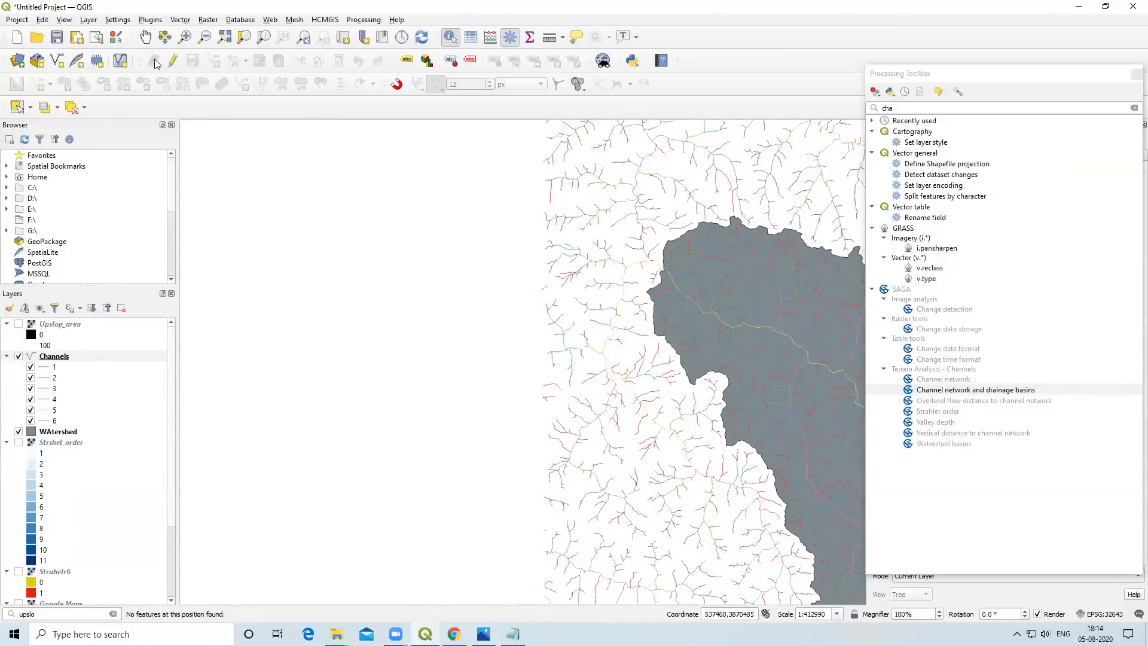
{"action": "left_click", "coordinate": [145, 37]}
{"action": "left_click_drag", "start_coordinate": [757, 352], "coordinate": [468, 270]}
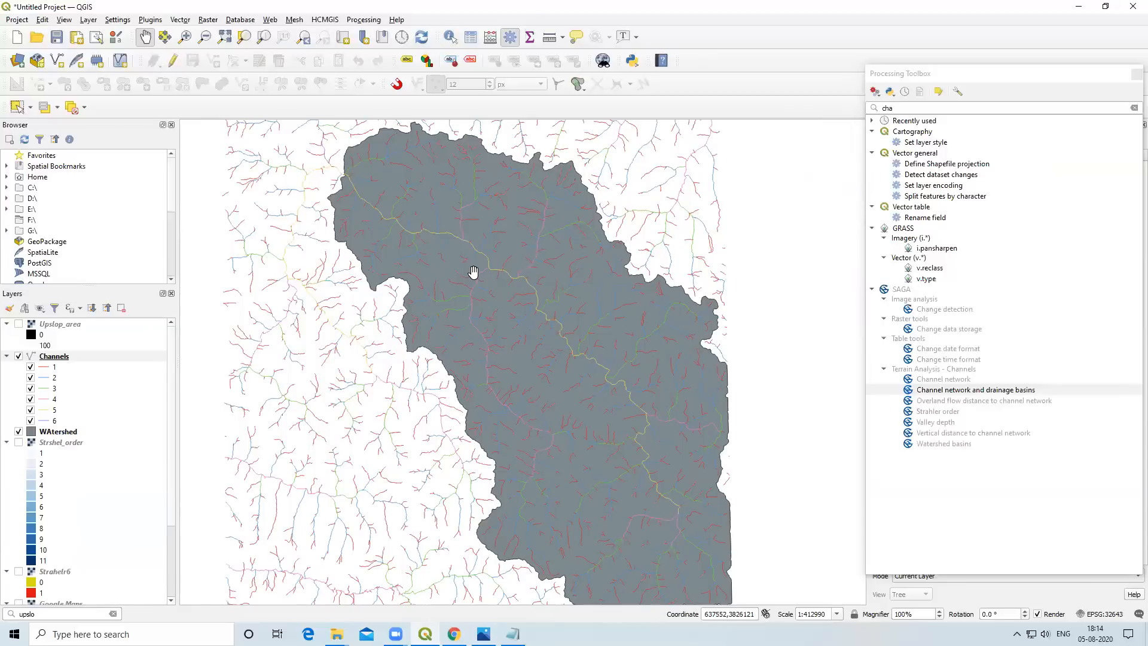
Search the processing toolbox for polygon clipping and open the SAGA Polygon clipping tool.
{"action": "left_click", "coordinate": [899, 106]}
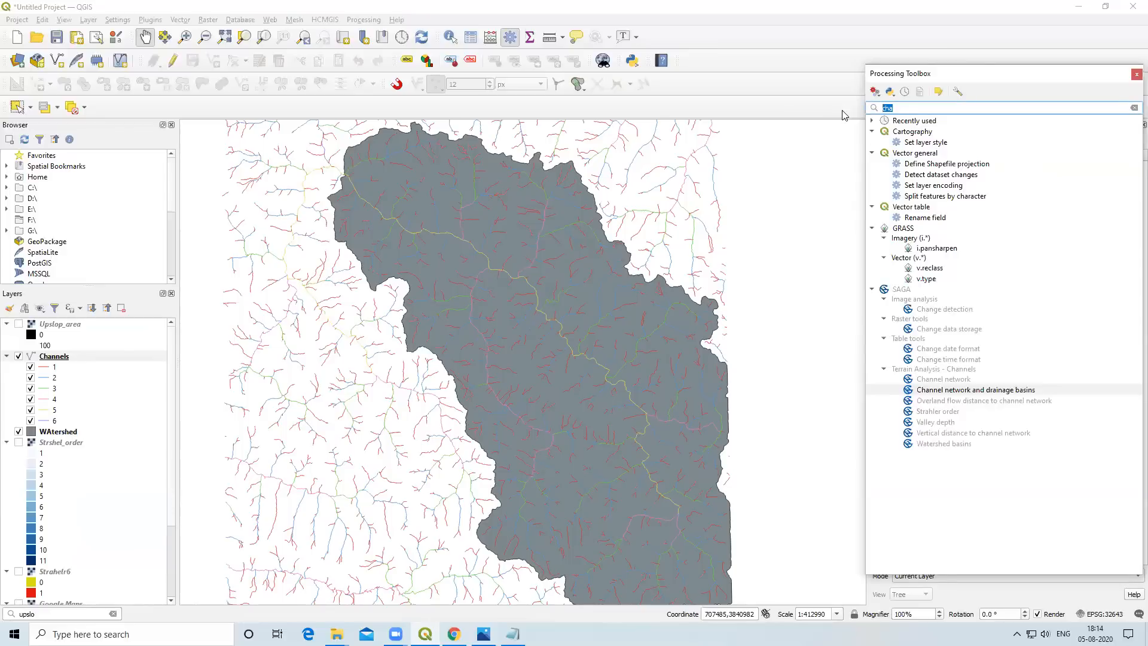
{"action": "key", "text": "BackSpace"}
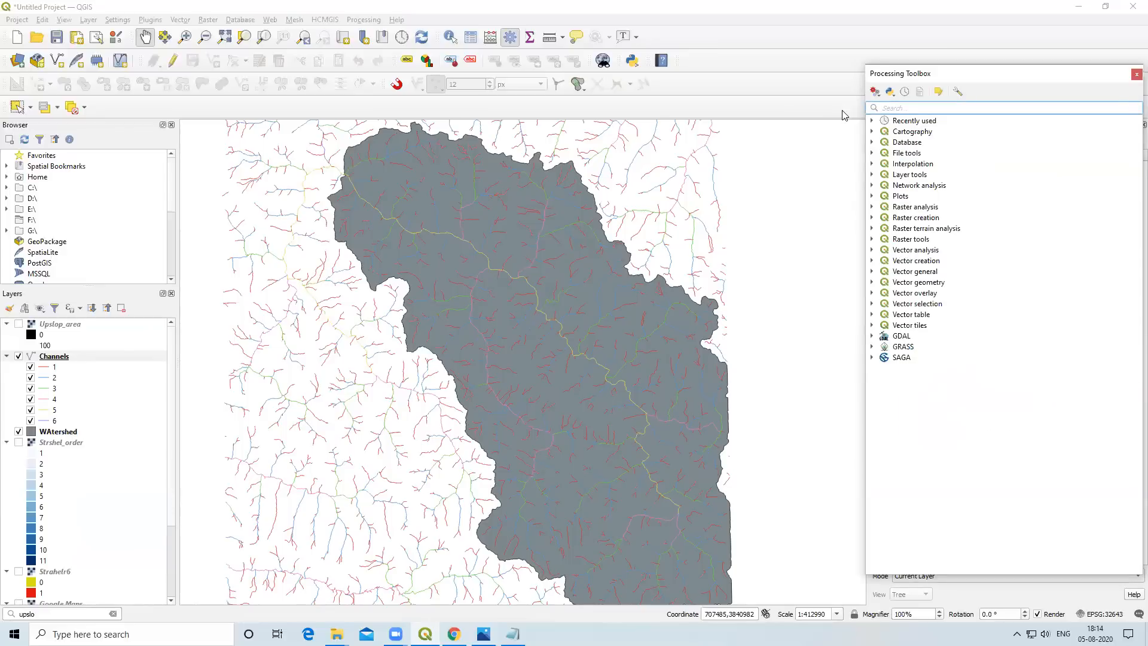
{"action": "type", "text": "pol"}
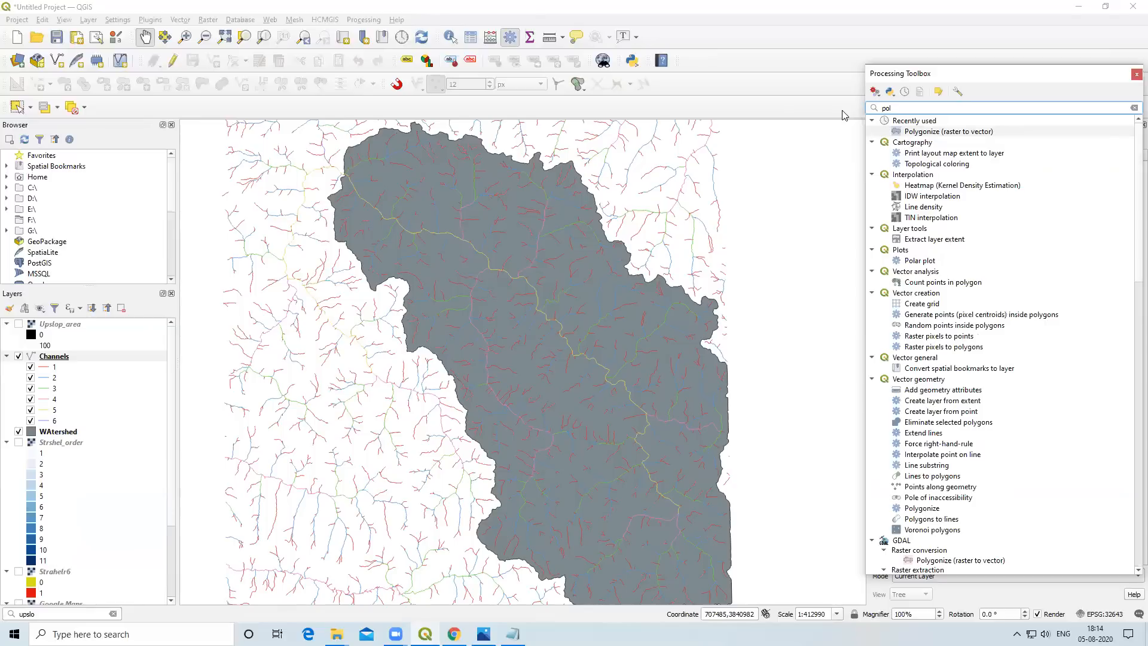
{"action": "type", "text": "y"}
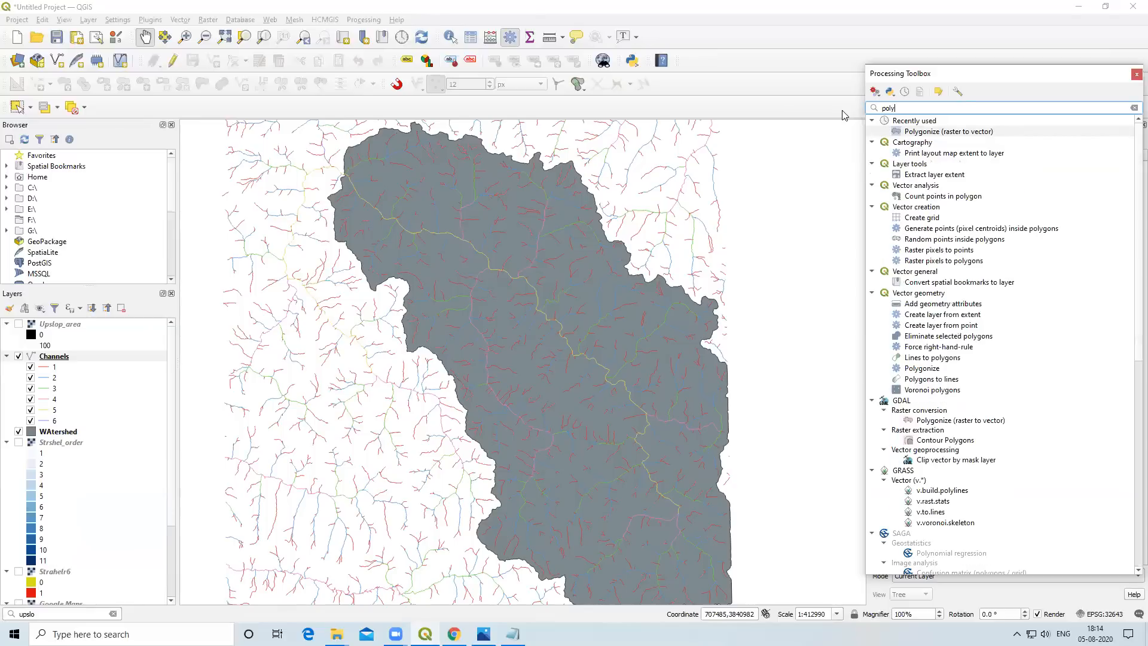
{"action": "type", "text": "gon"}
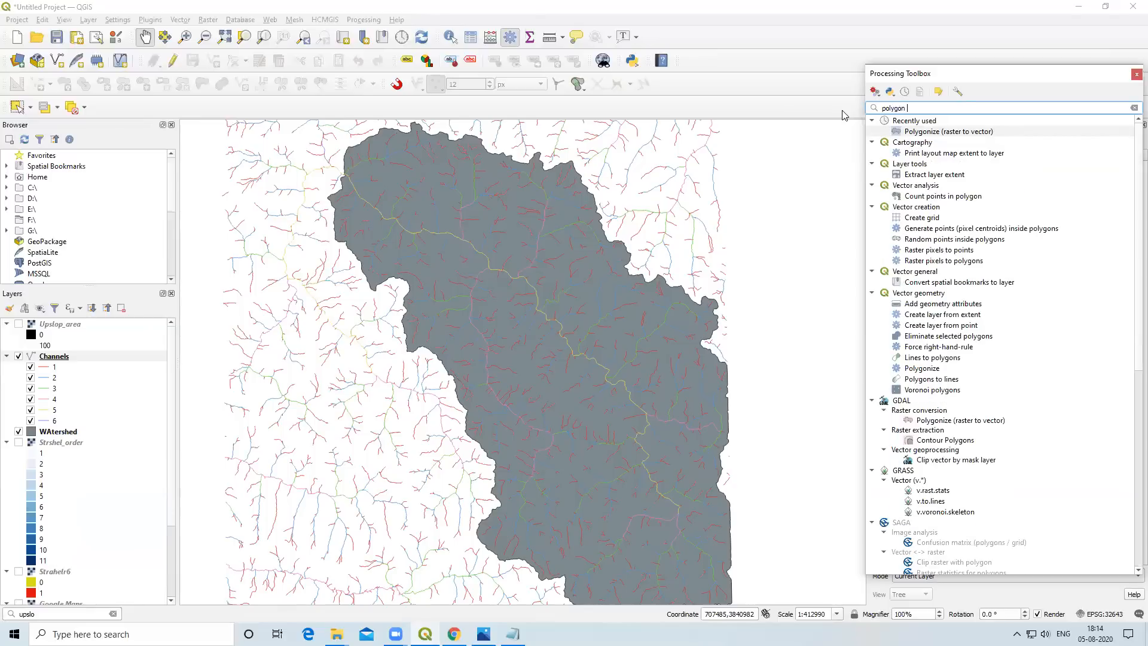
{"action": "type", "text": " cli"}
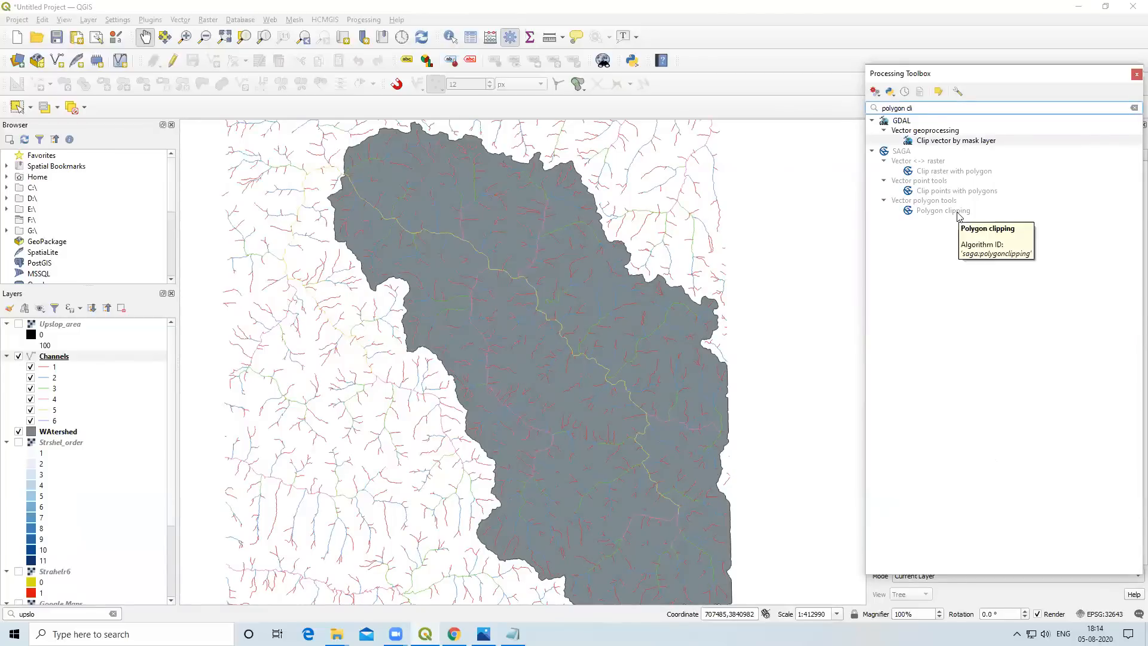
{"action": "double_click", "coordinate": [959, 216]}
Set WAtershed as the clip features, with the Channels layer as the input features.
{"action": "left_click_drag", "start_coordinate": [598, 145], "coordinate": [761, 152]}
{"action": "left_click", "coordinate": [682, 187]}
{"action": "left_click", "coordinate": [704, 192]}
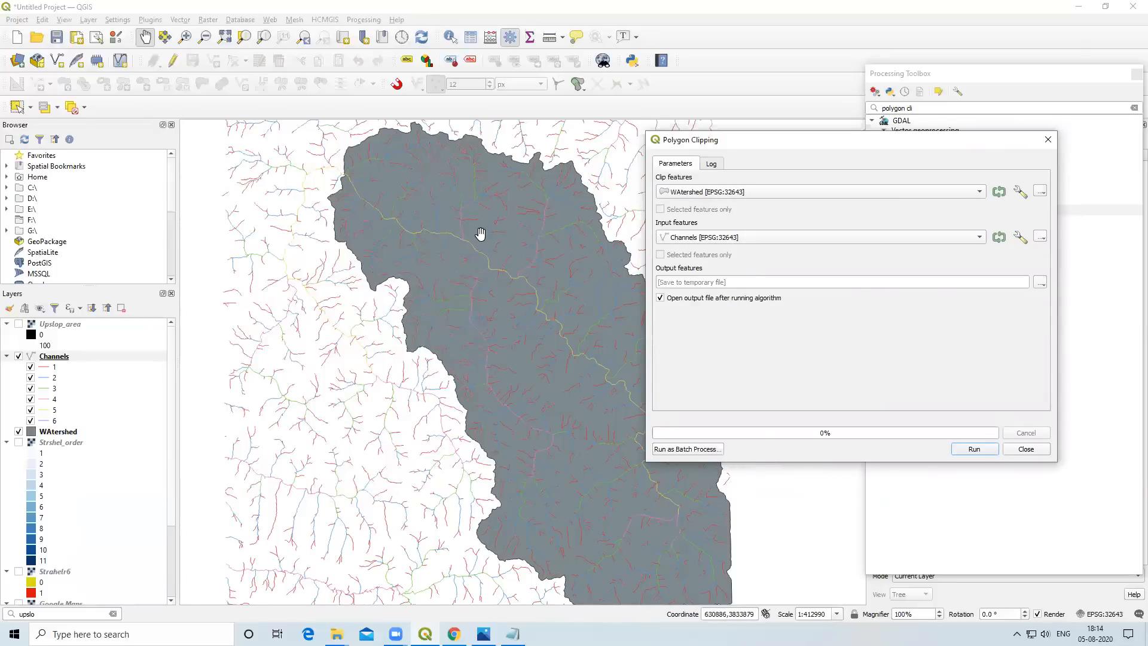
Save the clipped output as "Final_watershed map" in the DEM_Analysis folder, run the clipping and close the tool.
{"action": "left_click", "coordinate": [1037, 284]}
{"action": "left_click", "coordinate": [1071, 306]}
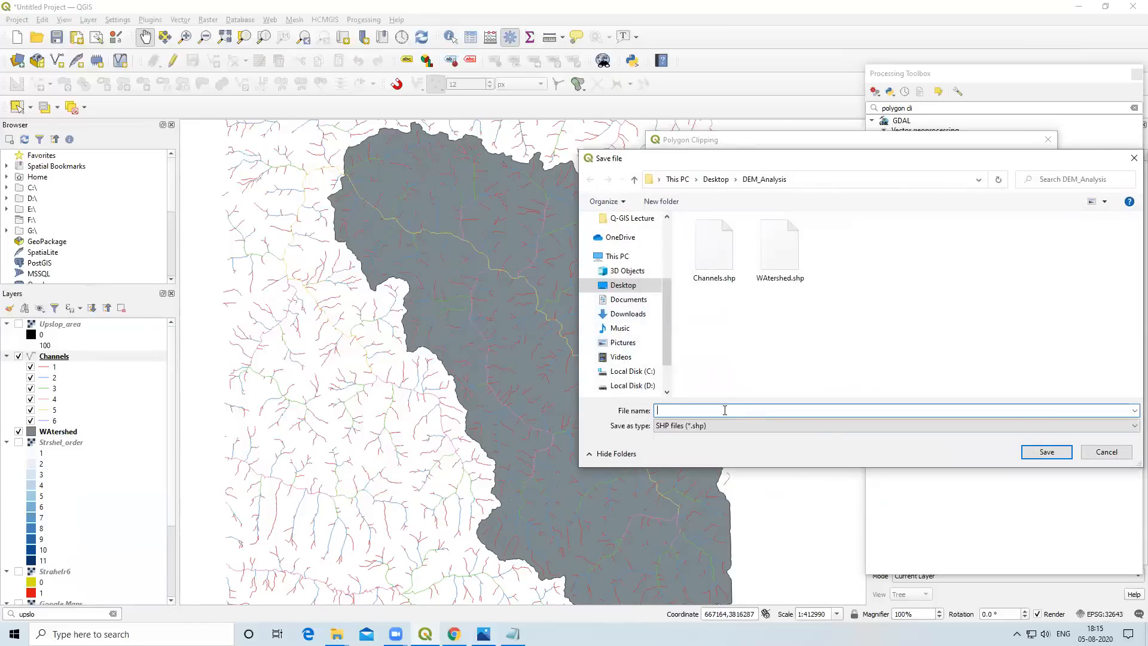
{"action": "type", "text": "w"}
{"action": "key", "text": "BackSpace"}
{"action": "type", "text": "Final_watershed map"}
{"action": "left_click", "coordinate": [1047, 451]}
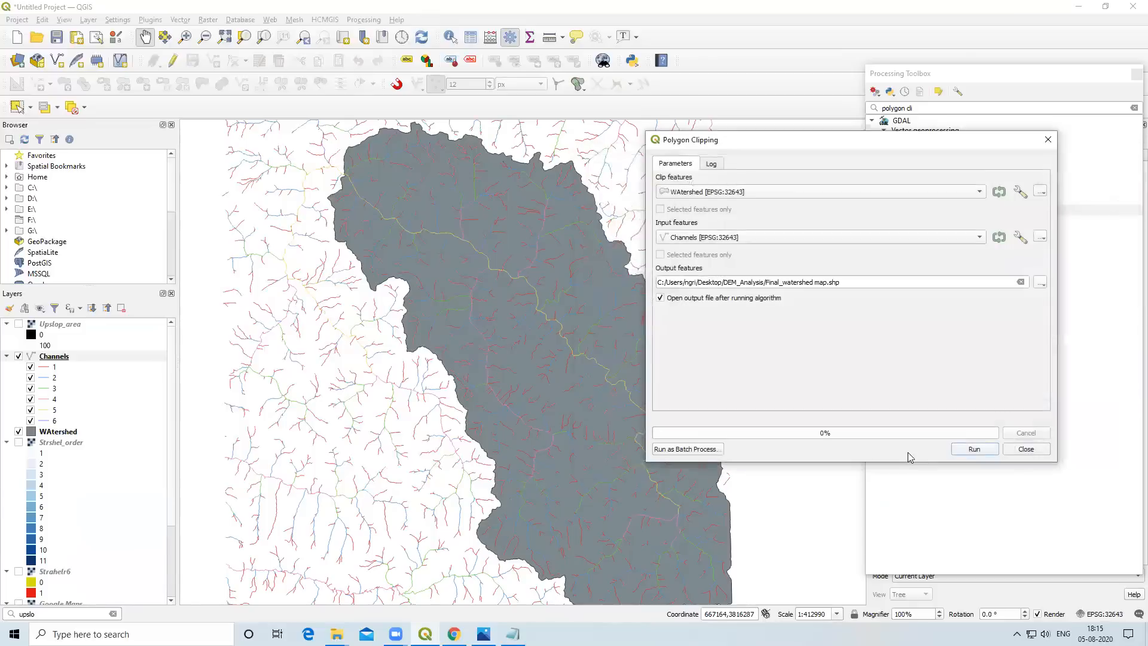
{"action": "left_click", "coordinate": [974, 449]}
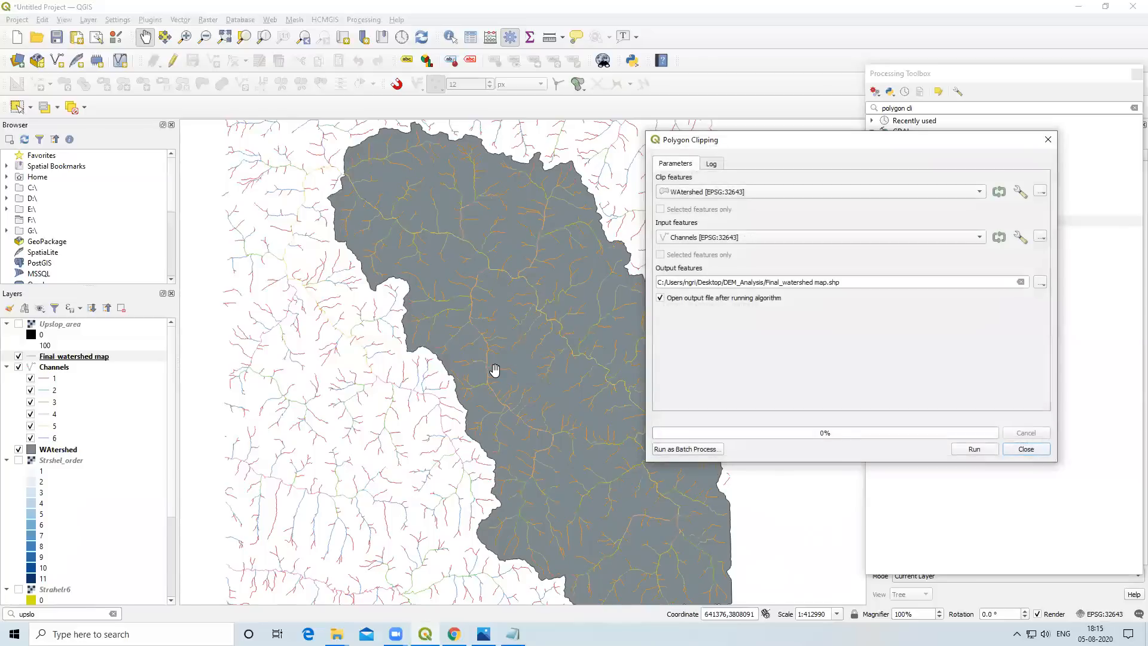
{"action": "left_click", "coordinate": [1025, 450]}
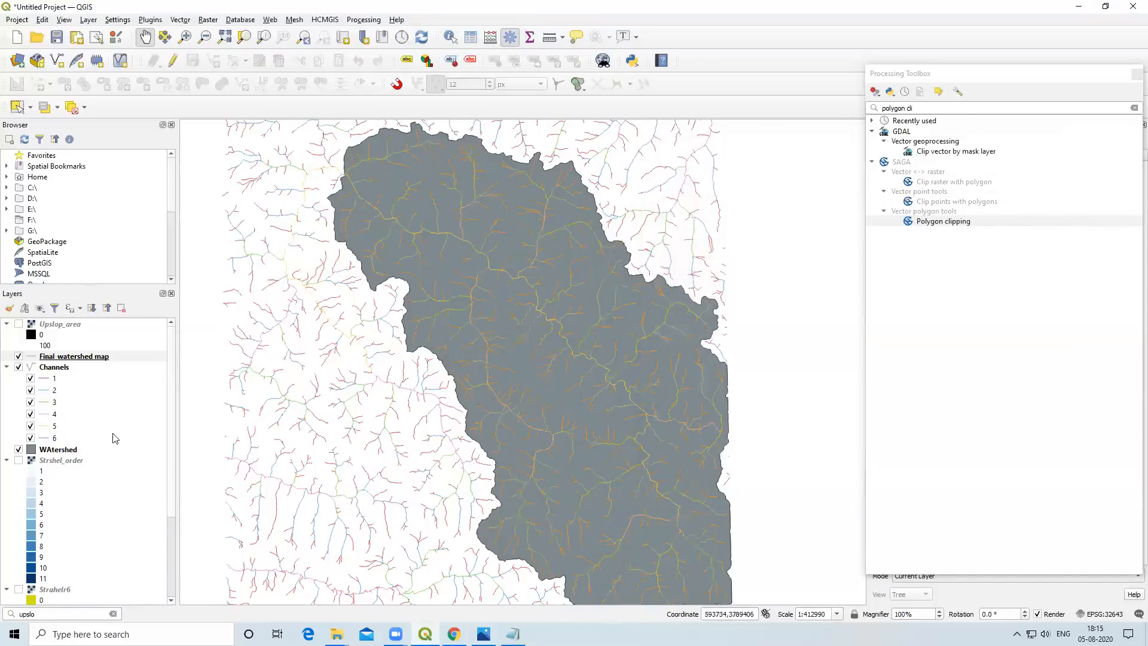
Hide the Channels layer, then categorize the Final_watershed map layer on the ORDER field and classify its values.
{"action": "left_click", "coordinate": [19, 368]}
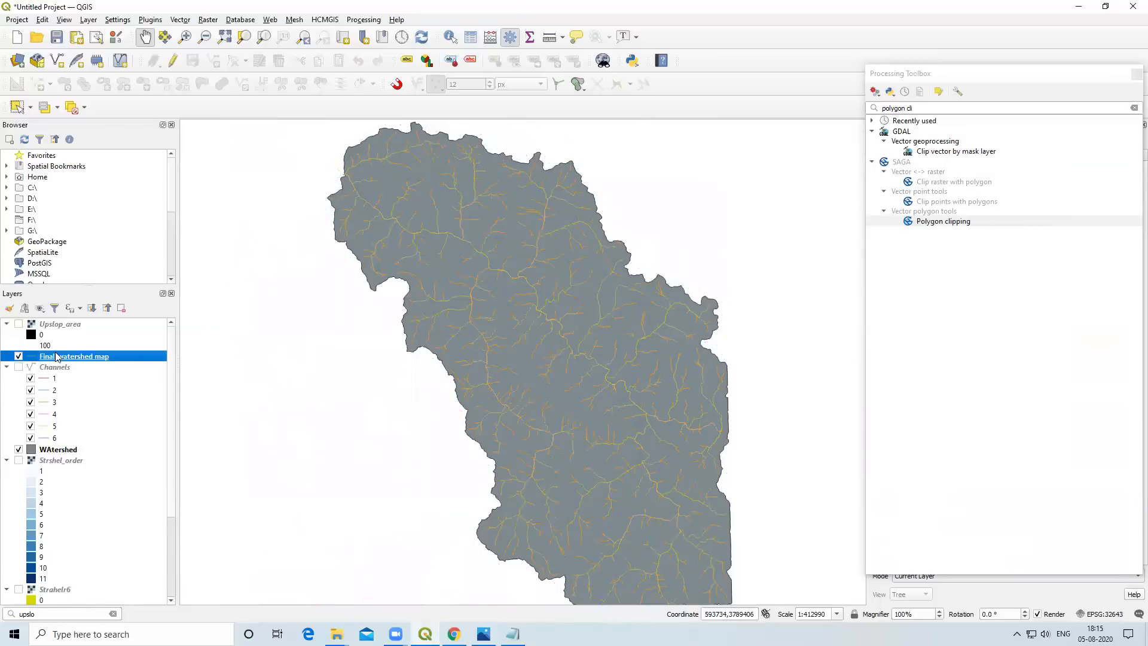
{"action": "right_click", "coordinate": [57, 357]}
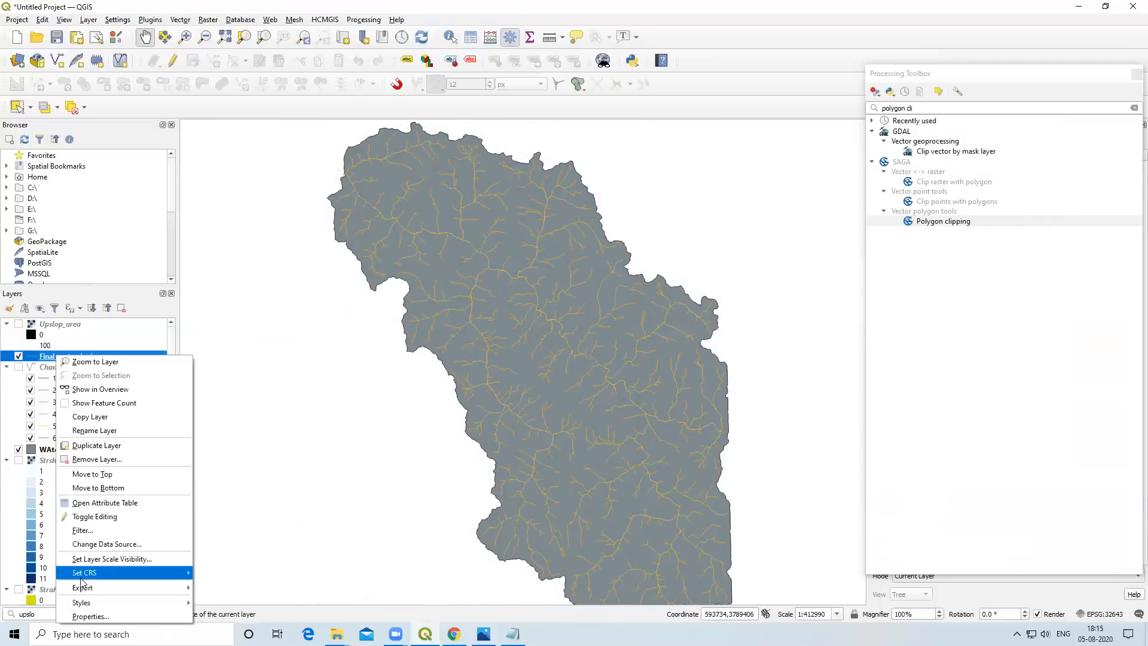
{"action": "left_click", "coordinate": [108, 619]}
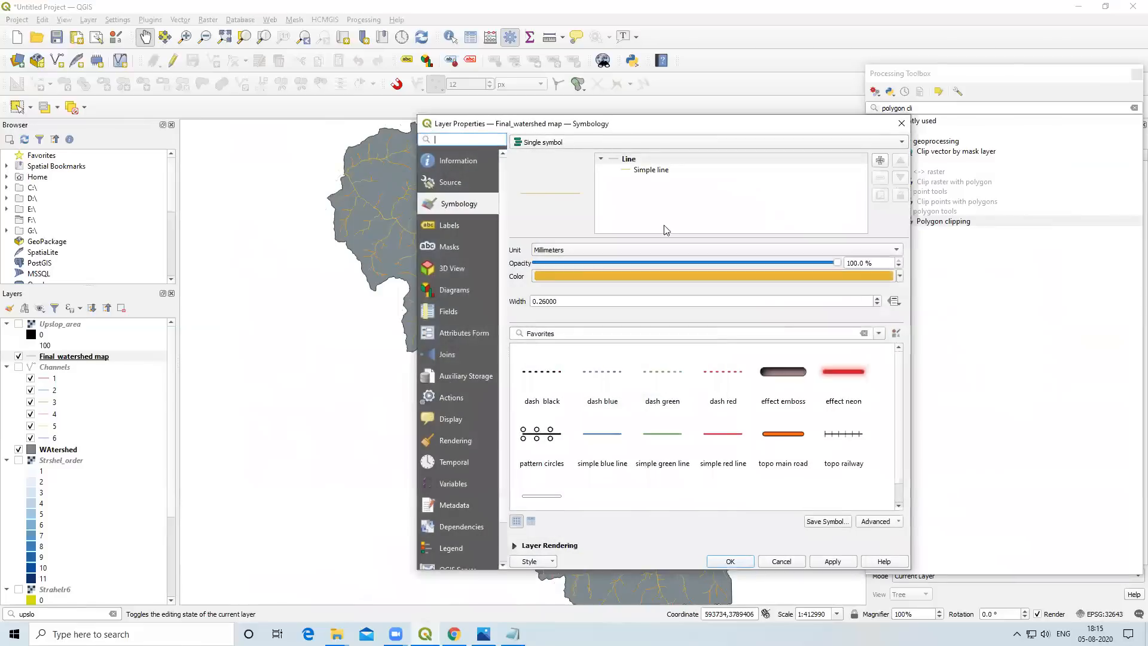
{"action": "left_click", "coordinate": [589, 143]}
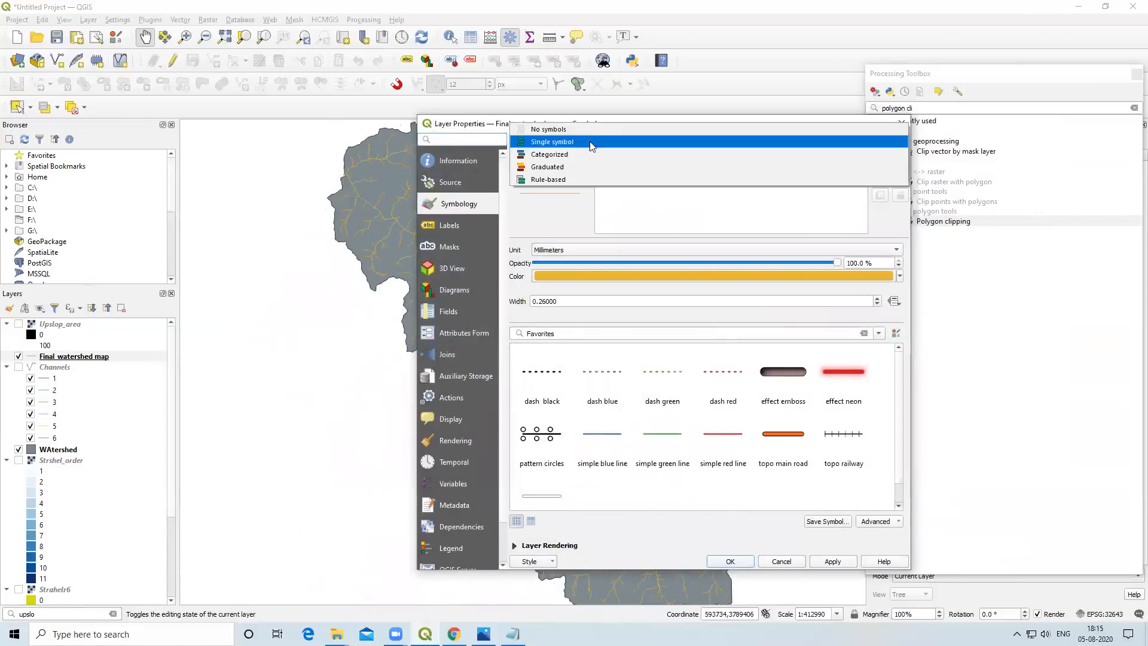
{"action": "left_click", "coordinate": [590, 157]}
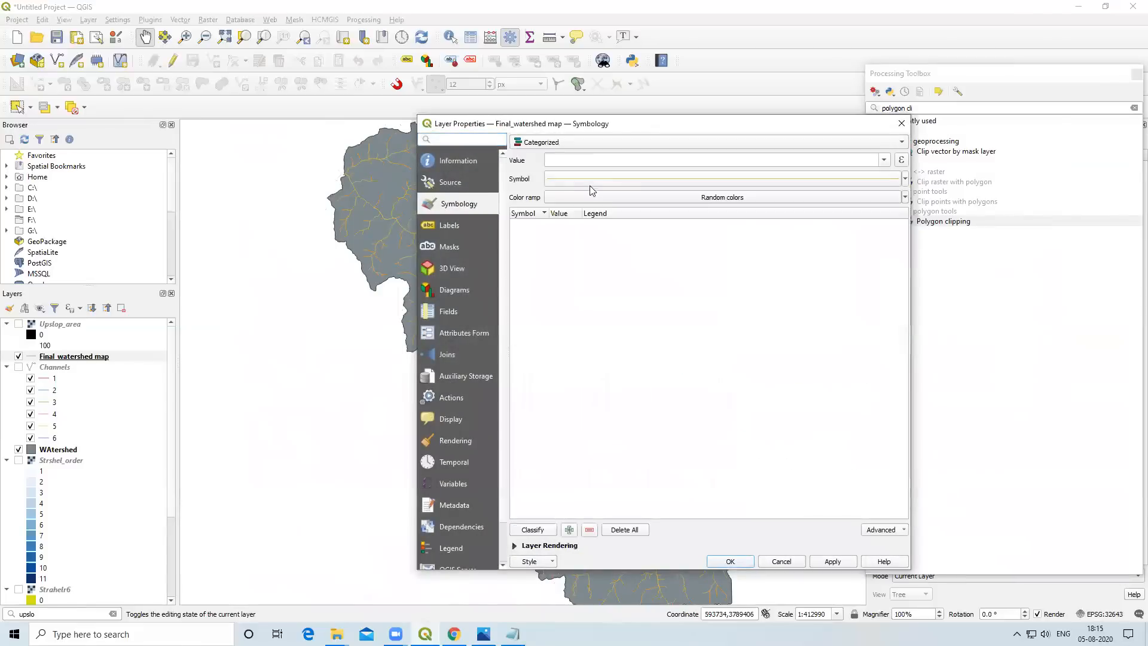
{"action": "left_click", "coordinate": [883, 162]}
{"action": "left_click", "coordinate": [788, 228]}
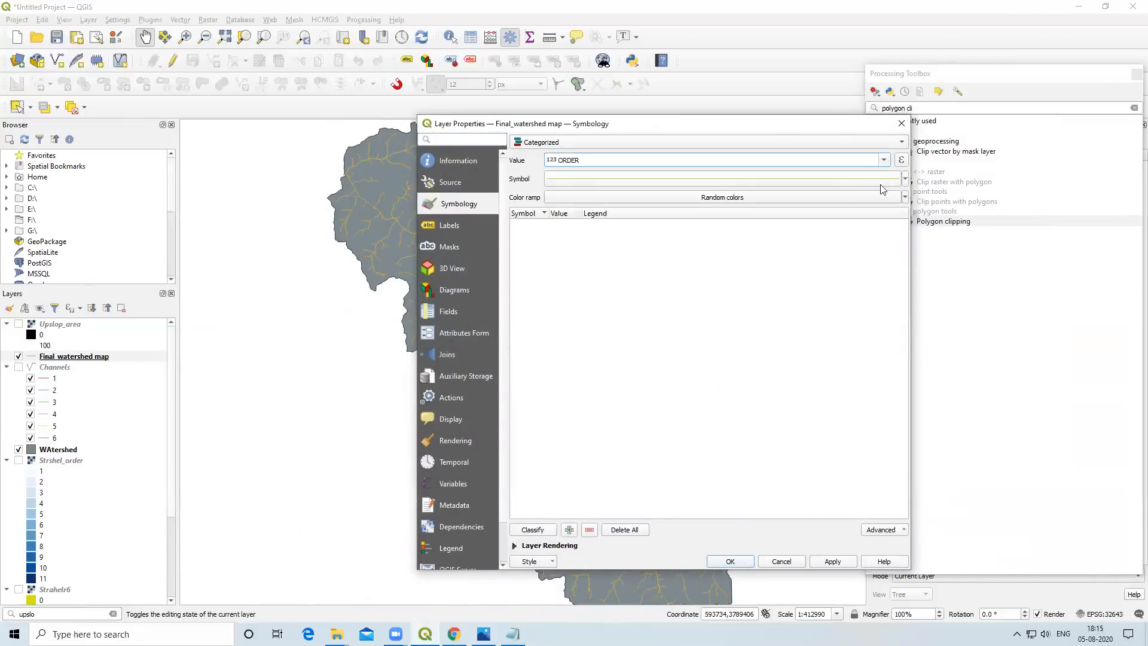
{"action": "left_click", "coordinate": [533, 530]}
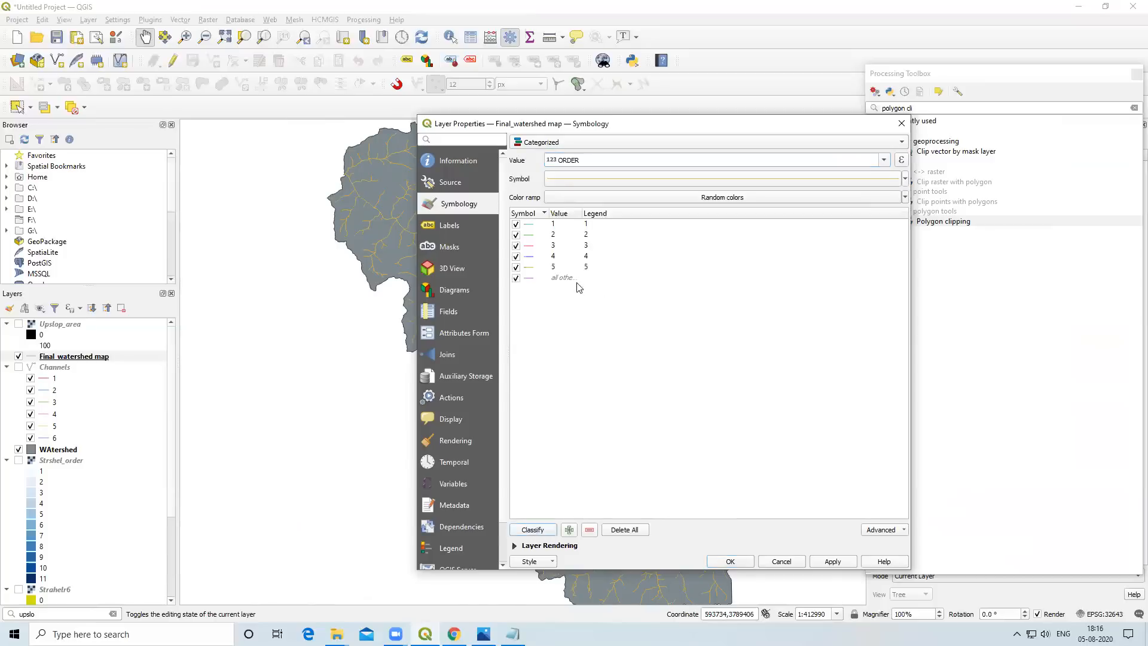
Remove the category for all other values and apply the categorized style to the Final_watershed map layer.
{"action": "left_click", "coordinate": [577, 280]}
{"action": "left_click", "coordinate": [590, 530]}
{"action": "left_click", "coordinate": [837, 567]}
{"action": "left_click", "coordinate": [730, 561]}
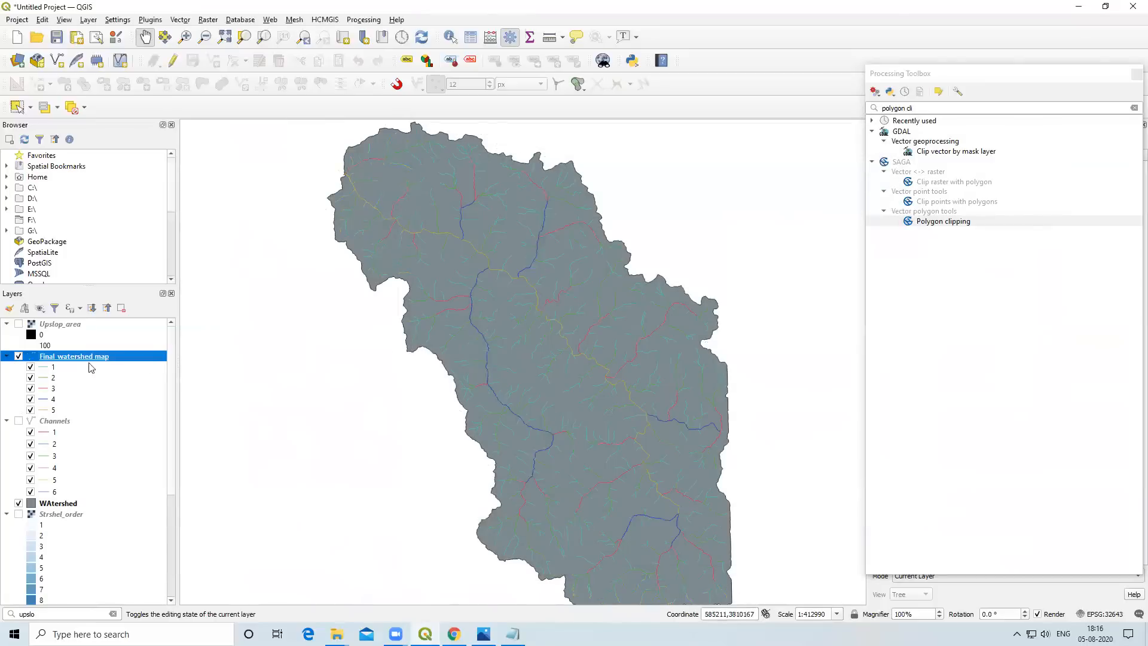
Style the WAtershed polygon with the outline green preset and recolour its outline to a dark pinkish red.
{"action": "left_click", "coordinate": [51, 506]}
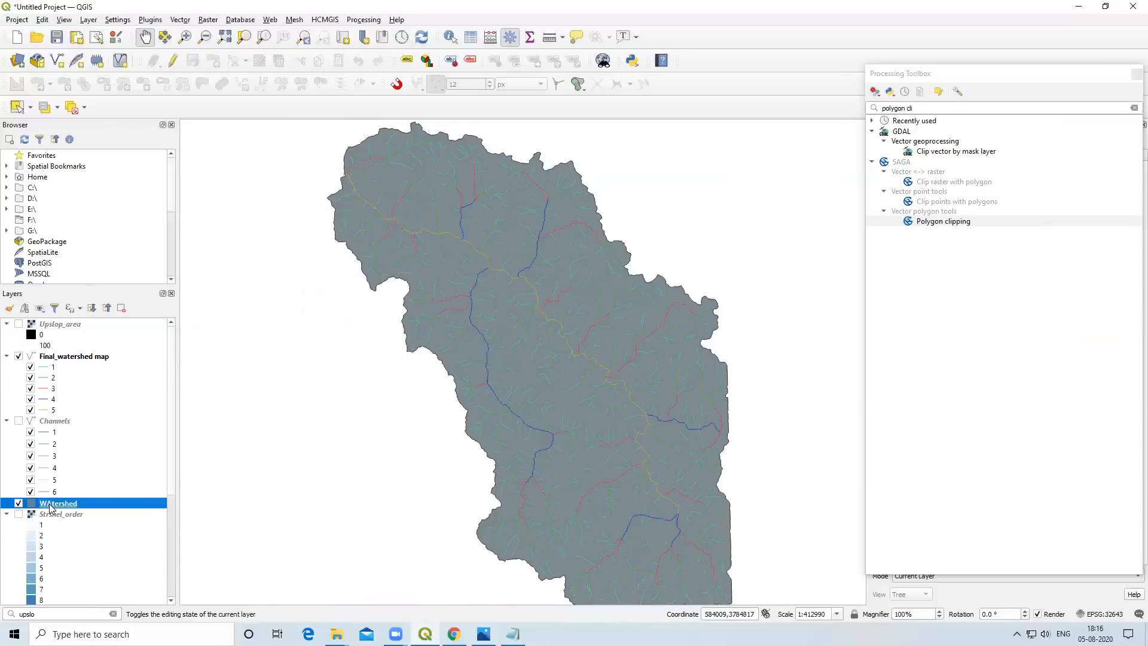
{"action": "right_click", "coordinate": [51, 507]}
{"action": "left_click", "coordinate": [84, 496]}
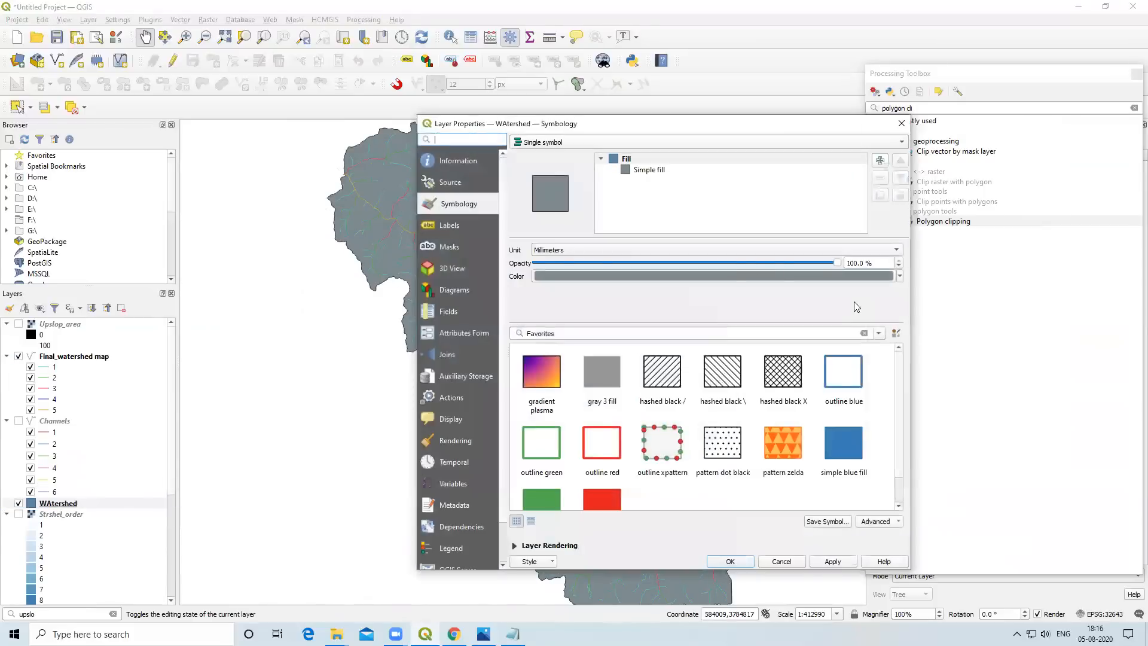
{"action": "left_click", "coordinate": [544, 448]}
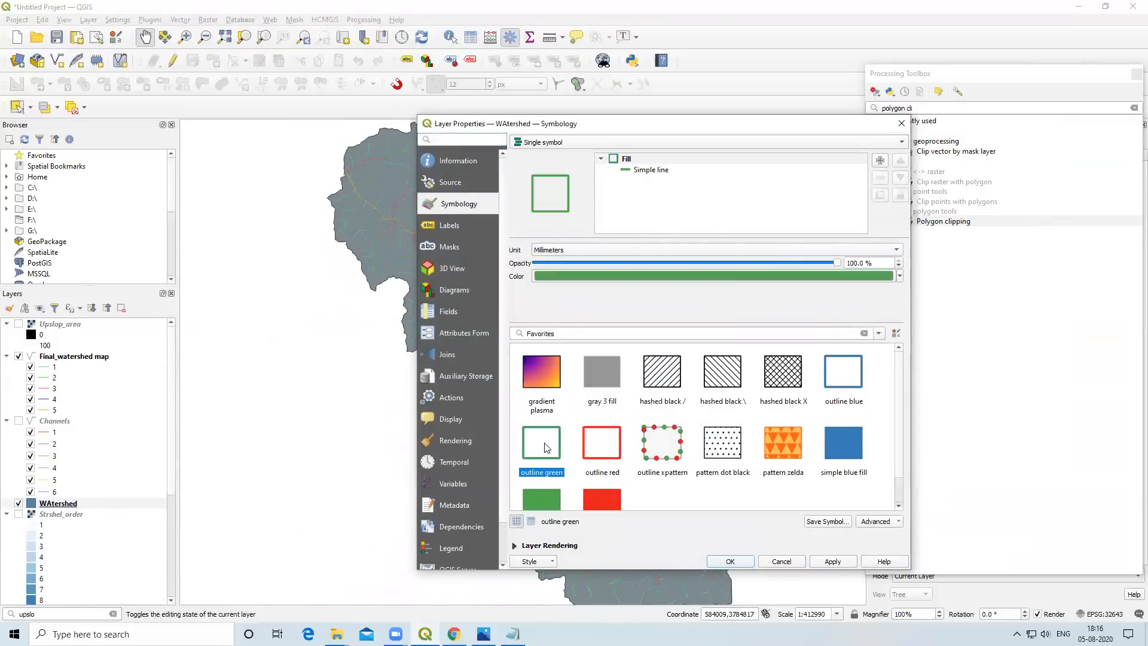
{"action": "left_click", "coordinate": [899, 277]}
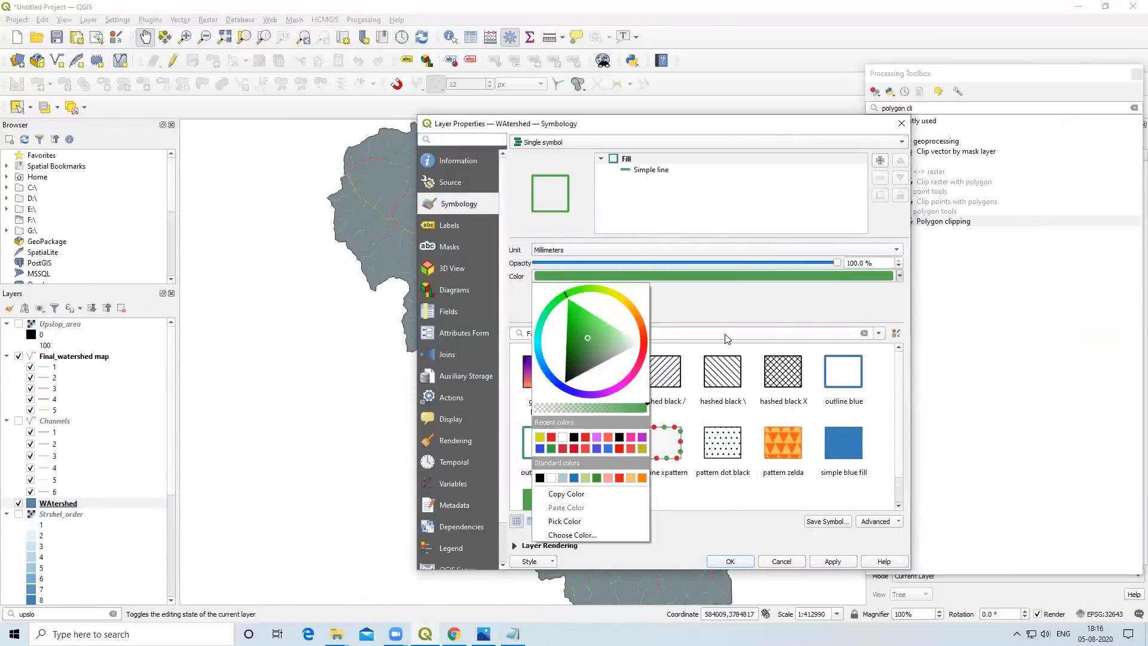
{"action": "left_click", "coordinate": [637, 367]}
{"action": "left_click", "coordinate": [736, 562]}
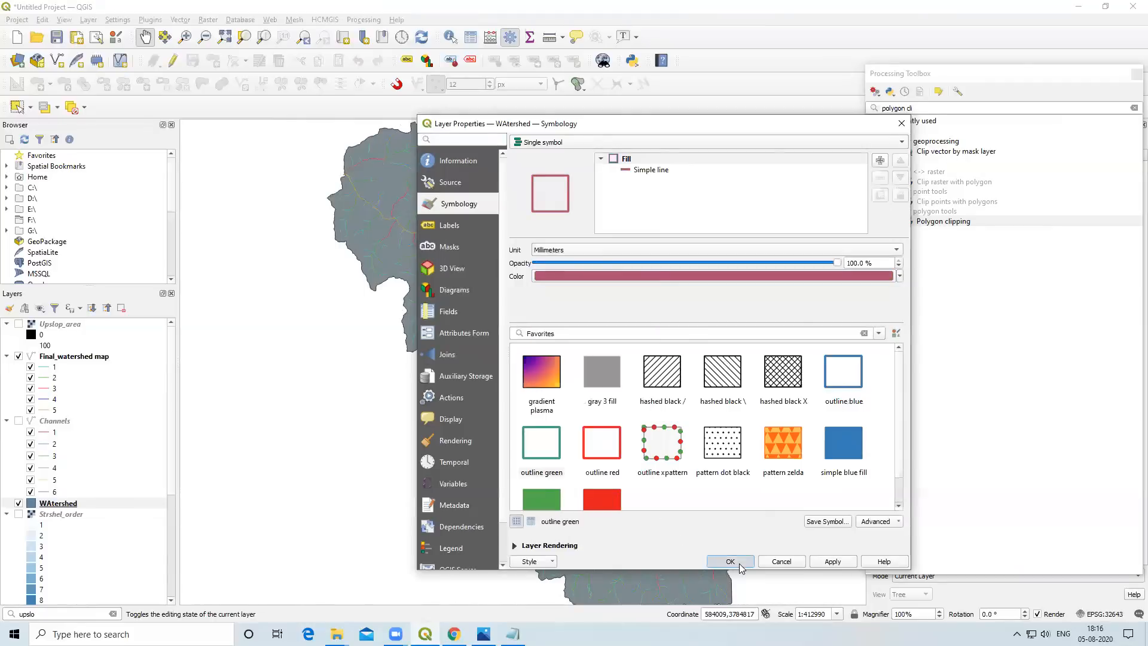
{"action": "left_click", "coordinate": [739, 563]}
{"action": "scroll", "coordinate": [574, 306], "scroll_direction": "up", "scroll_amount": 1}
{"action": "scroll", "coordinate": [500, 232], "scroll_direction": "down", "scroll_amount": 1}
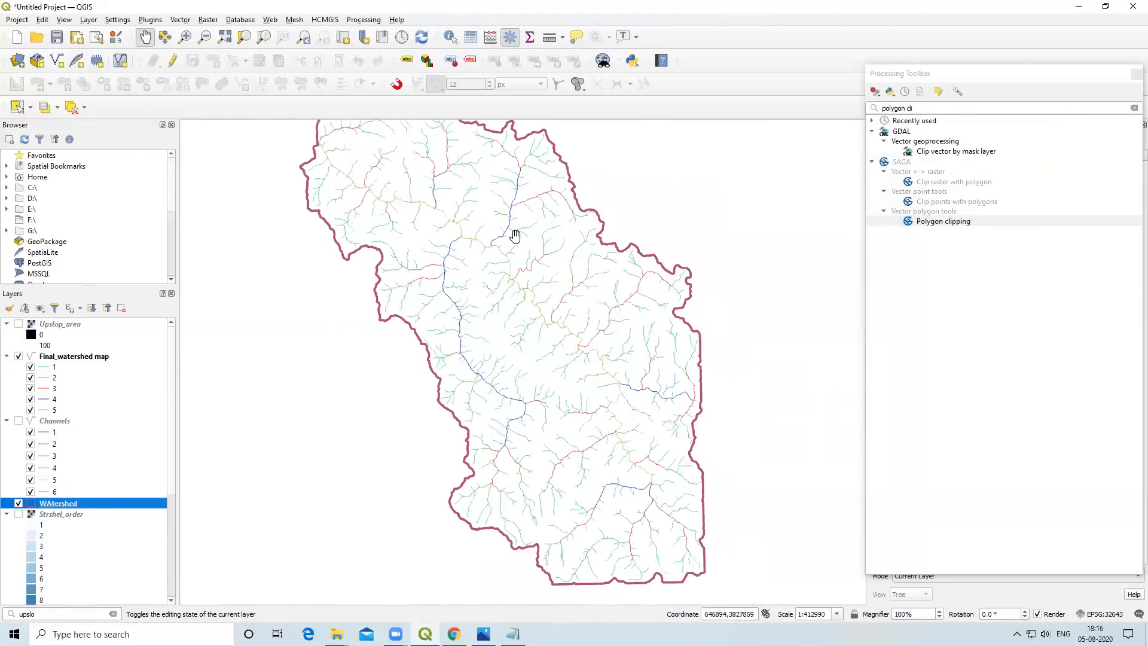
Show the n34_e076_1arc_v3 DEM layer and set its render type to Singleband pseudocolor.
{"action": "scroll", "coordinate": [60, 528], "scroll_direction": "down", "scroll_amount": 5}
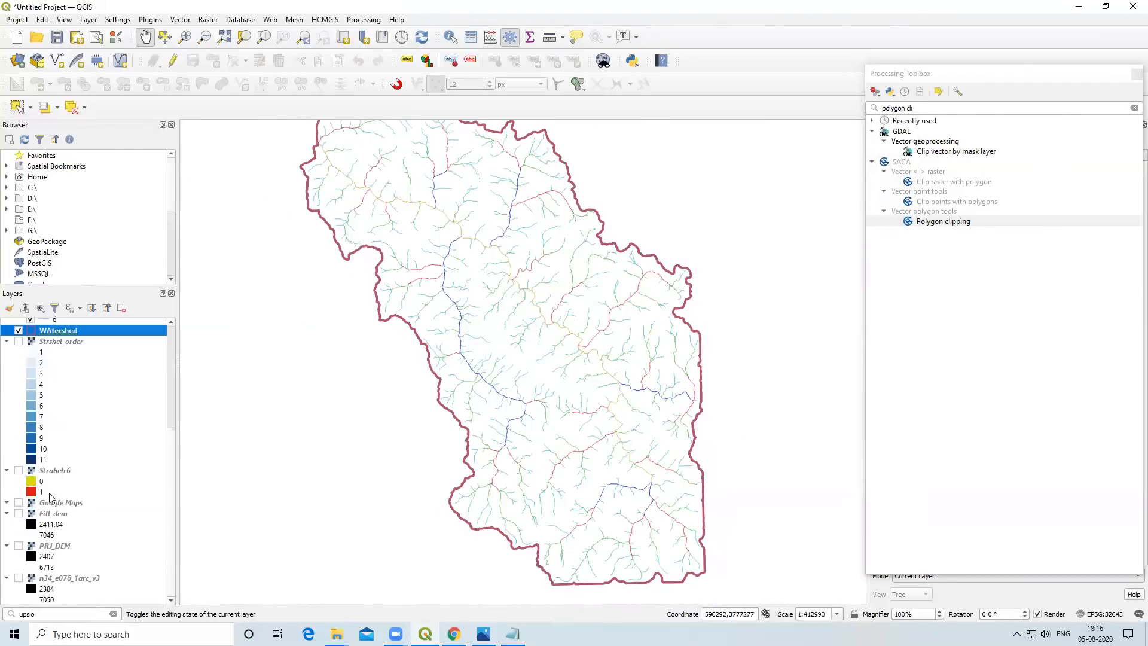
{"action": "left_click", "coordinate": [19, 579]}
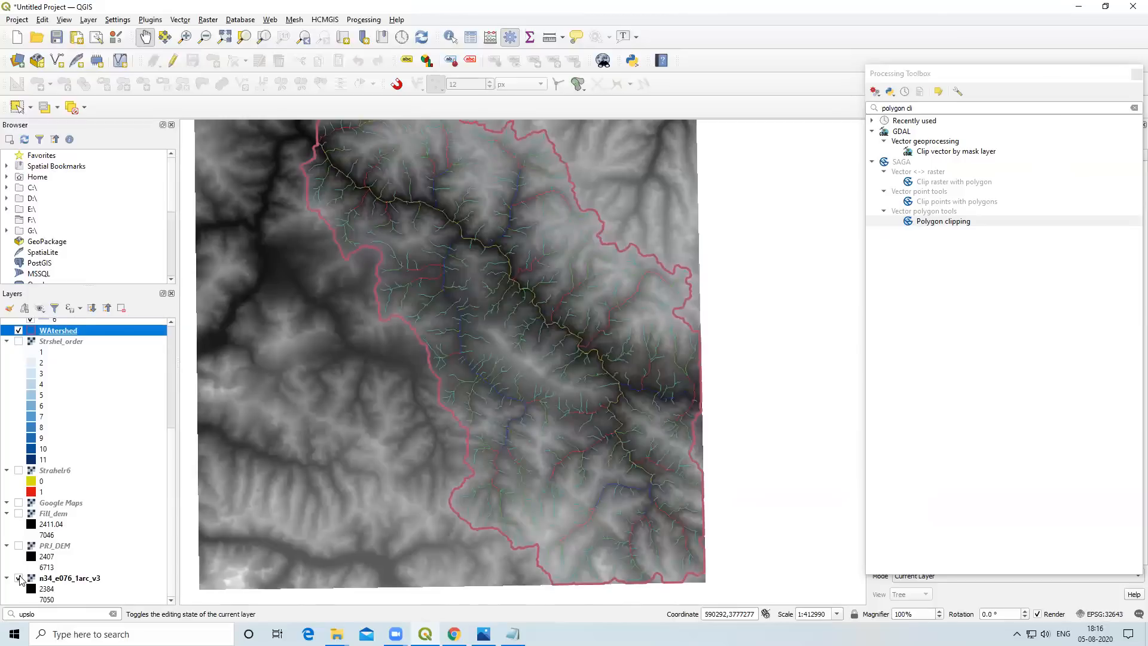
{"action": "right_click", "coordinate": [58, 584]}
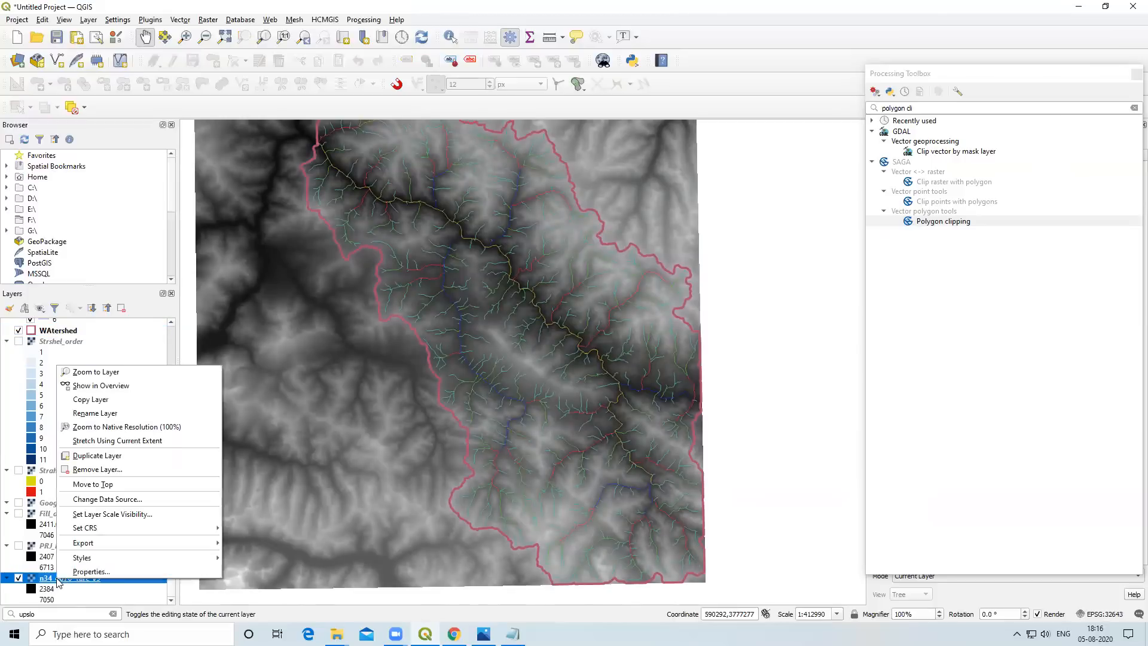
{"action": "left_click", "coordinate": [77, 571]}
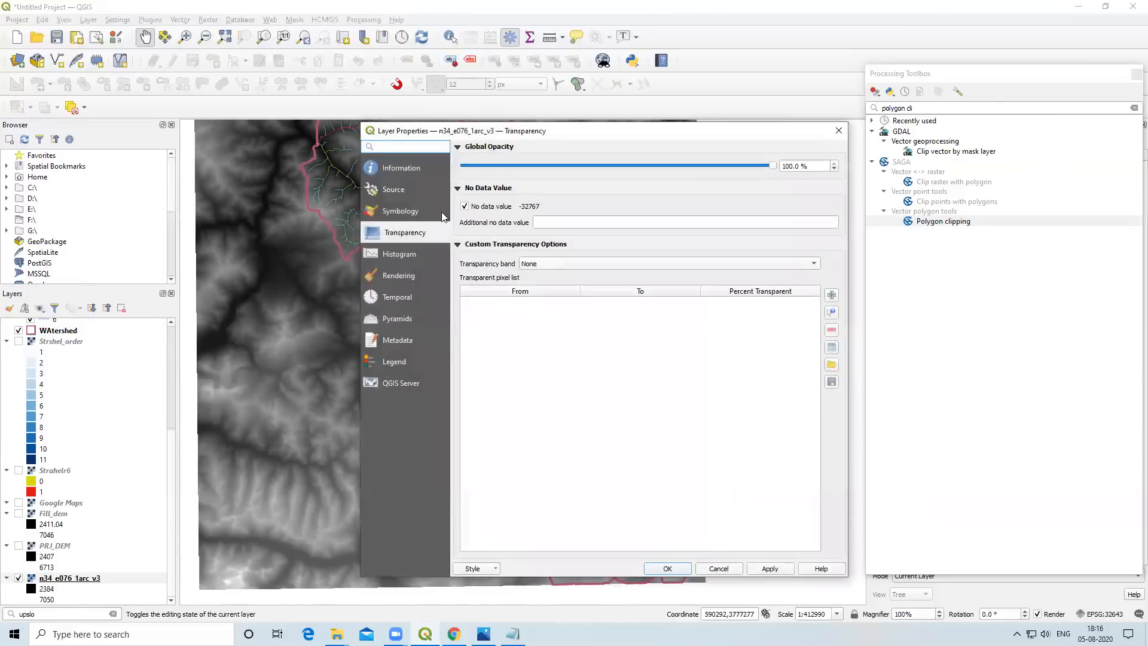
{"action": "left_click", "coordinate": [412, 213]}
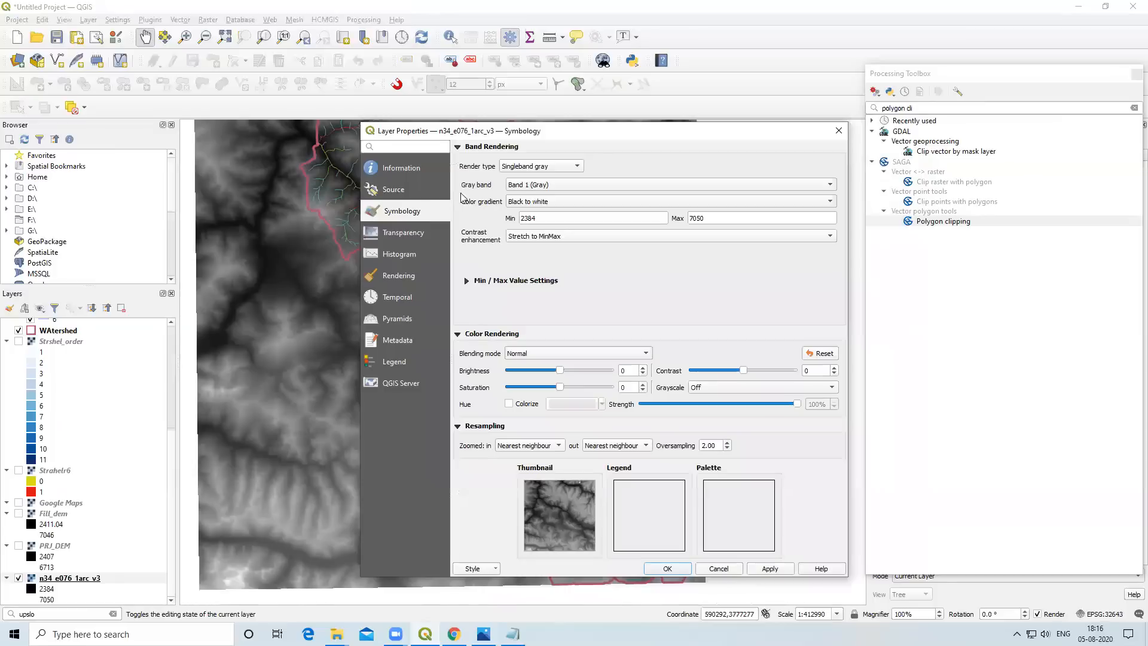
{"action": "left_click", "coordinate": [544, 166]}
{"action": "left_click", "coordinate": [545, 181]}
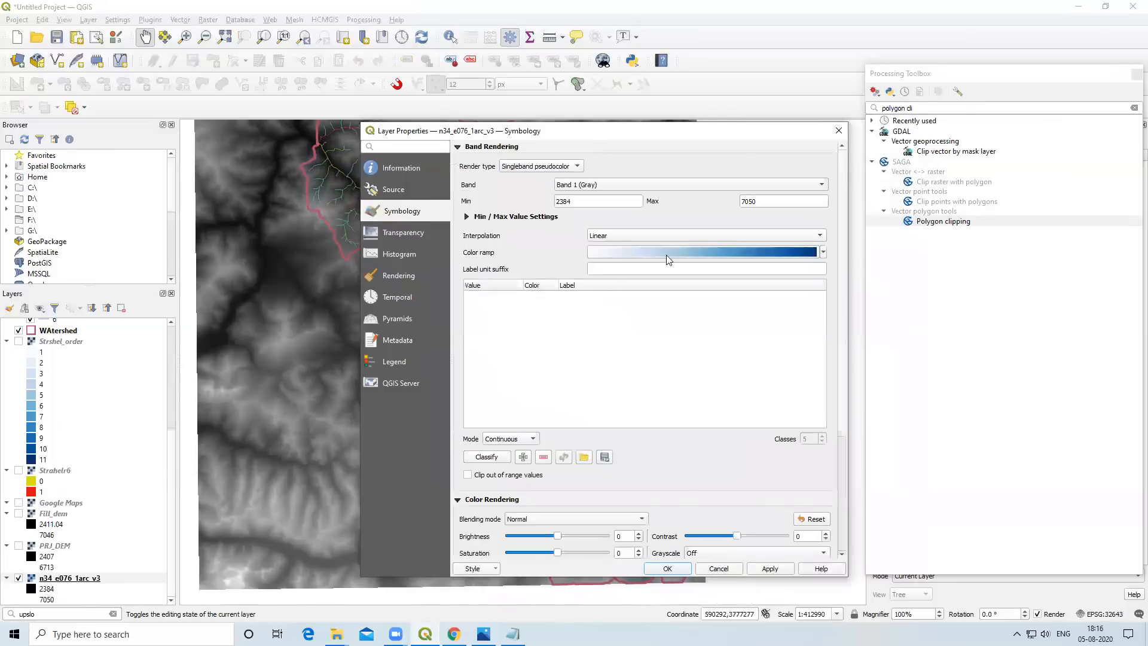
Apply the Blues color ramp to the DEM layer and inspect it beneath the clipped streams and watershed outline.
{"action": "left_click", "coordinate": [824, 252]}
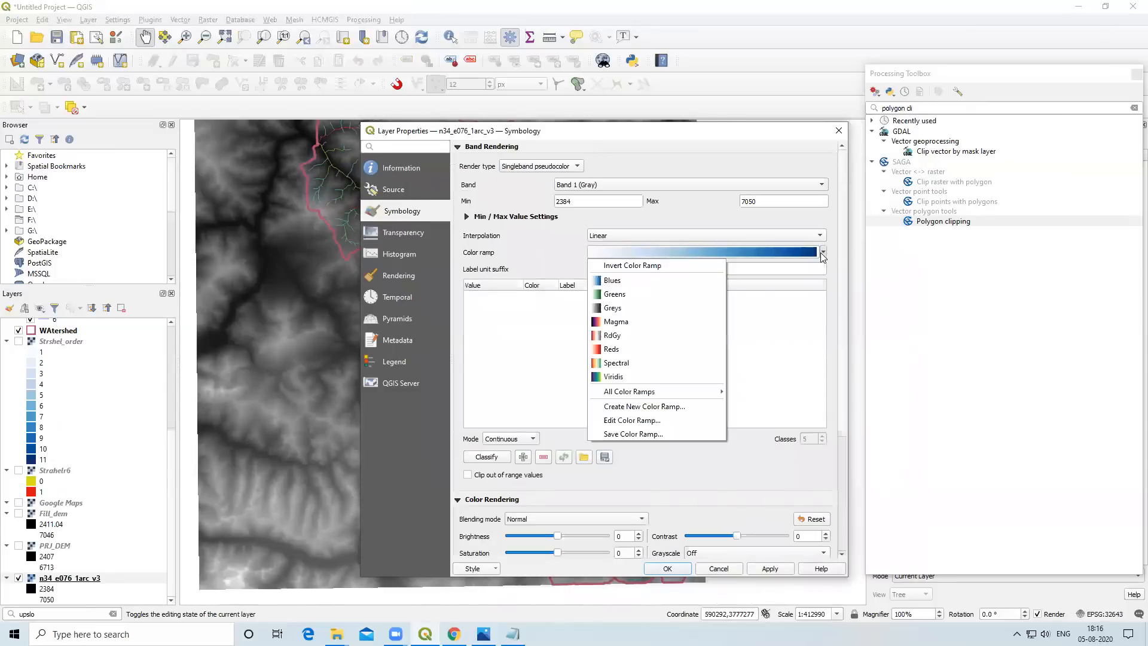
{"action": "left_click", "coordinate": [635, 280]}
{"action": "left_click", "coordinate": [769, 568]}
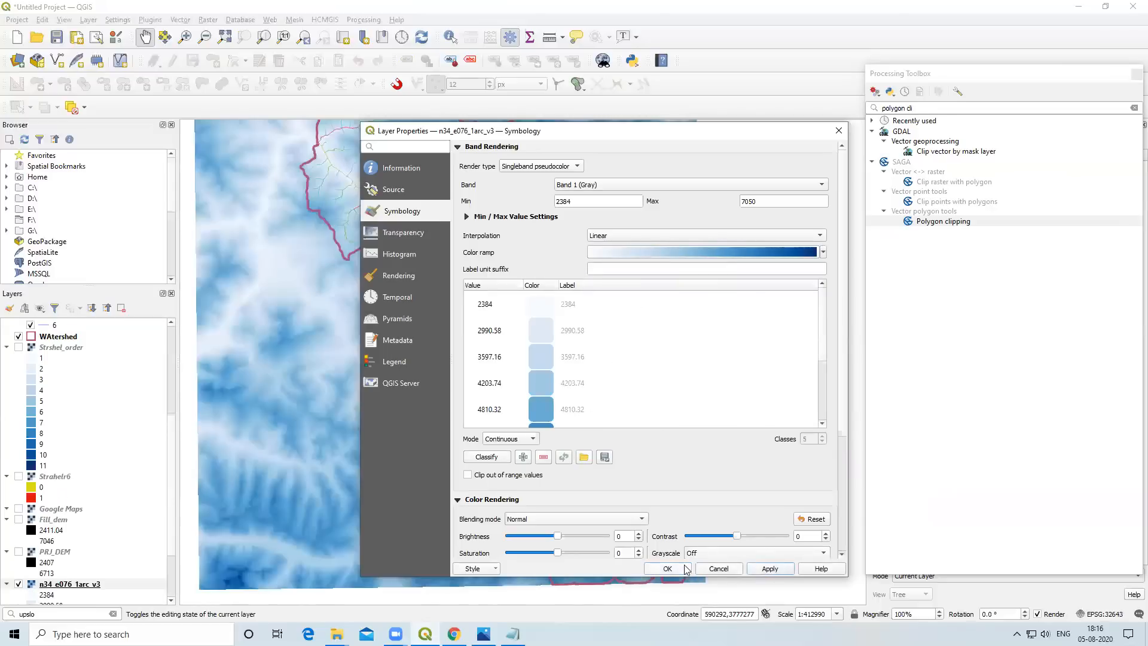
{"action": "left_click", "coordinate": [683, 569]}
{"action": "scroll", "coordinate": [529, 368], "scroll_direction": "up", "scroll_amount": 1}
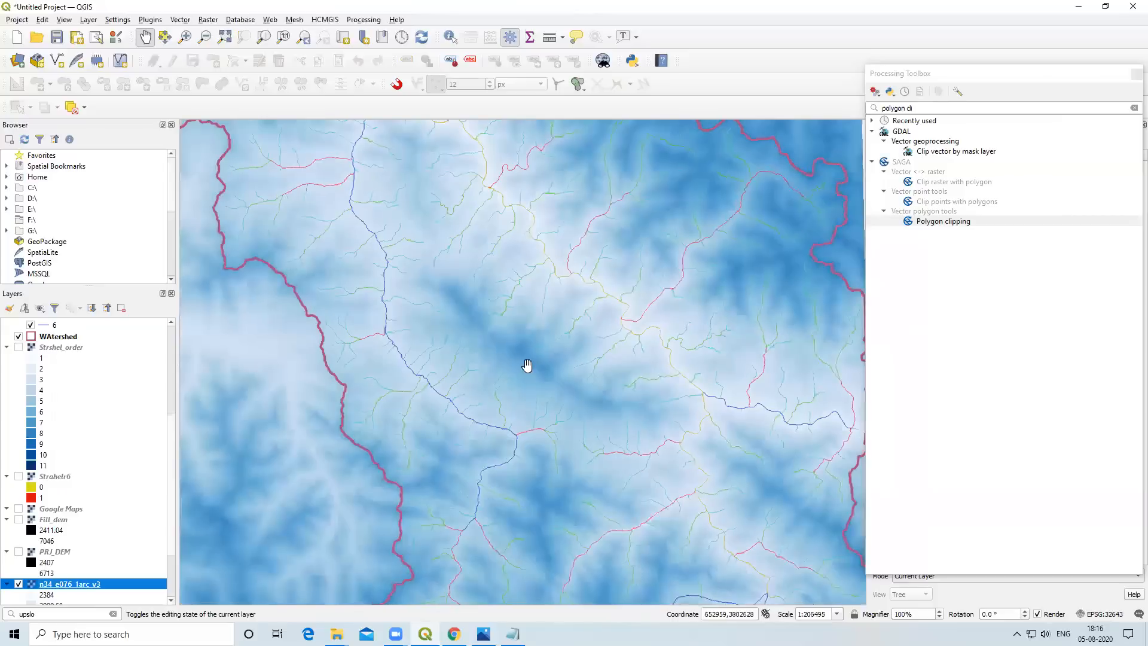
{"action": "scroll", "coordinate": [543, 352], "scroll_direction": "down", "scroll_amount": 2}
{"action": "scroll", "coordinate": [538, 250], "scroll_direction": "up", "scroll_amount": 1}
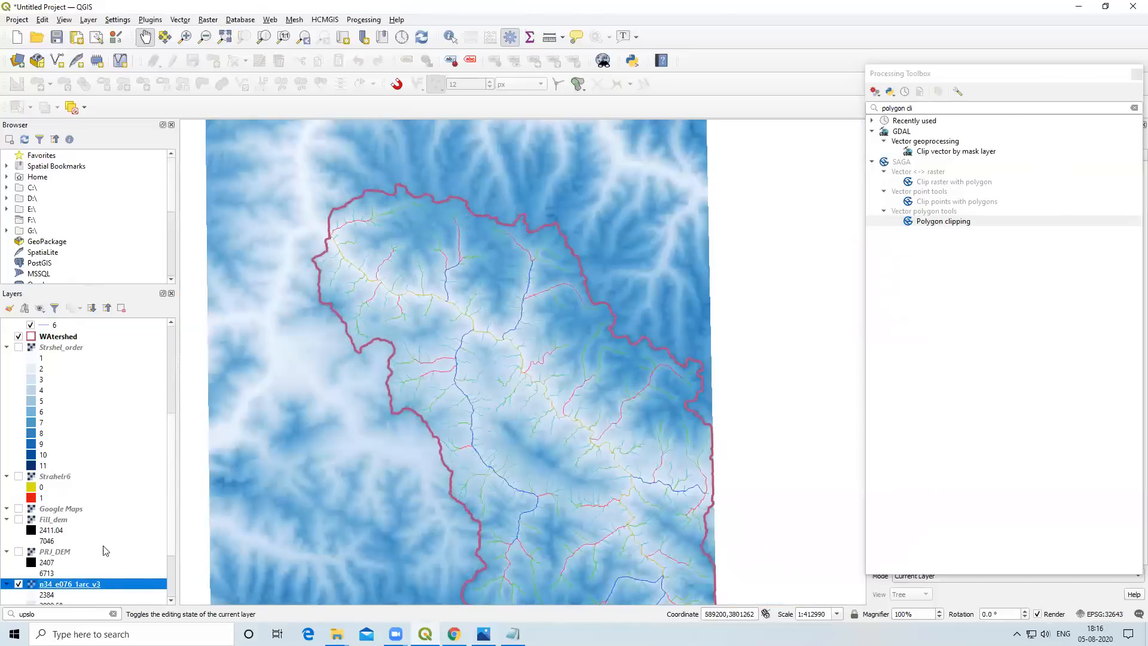
Replace the n34_e076_1arc_v3 DEM layer's color ramp with Spectral and apply the new symbology.
{"action": "right_click", "coordinate": [95, 589]}
{"action": "left_click", "coordinate": [121, 578]}
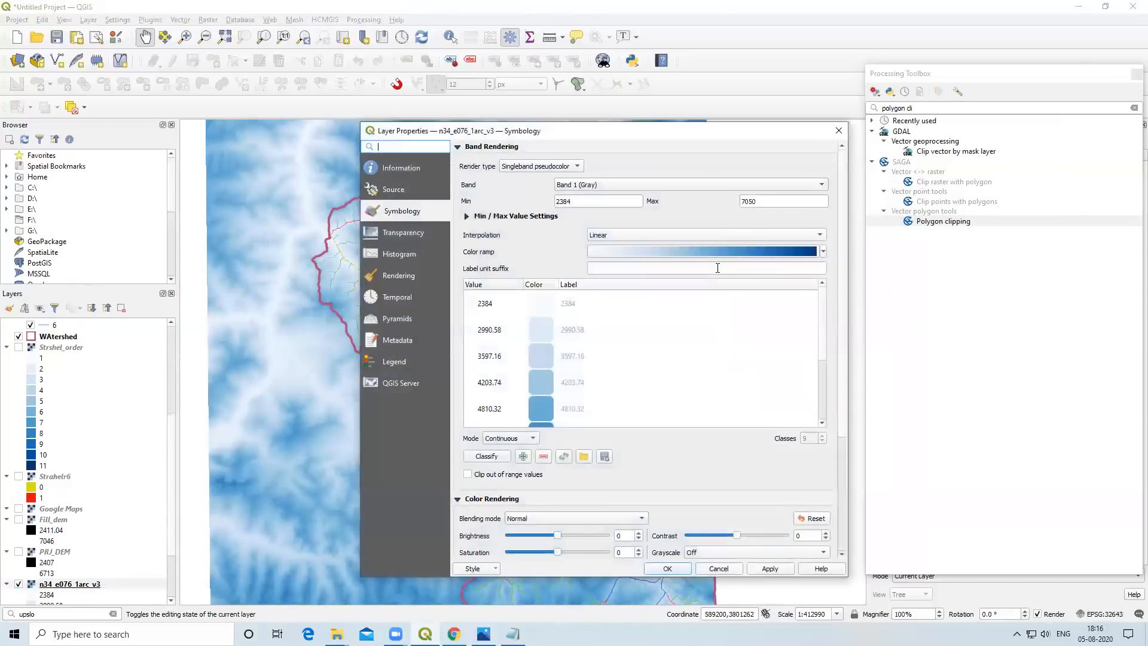
{"action": "left_click", "coordinate": [804, 255]}
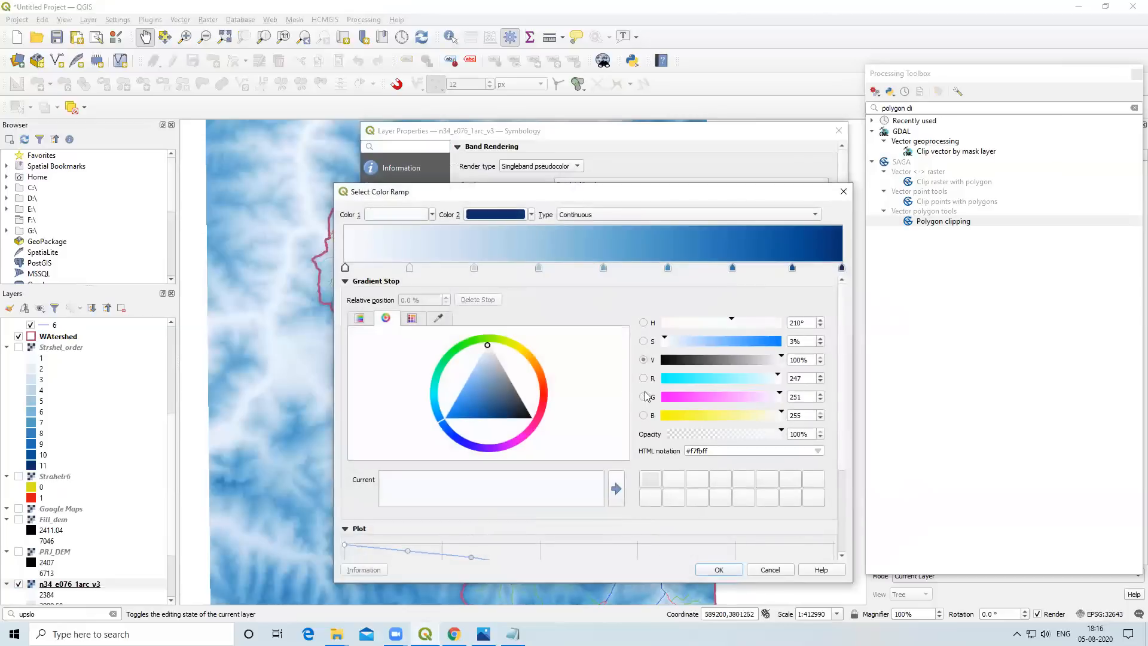
{"action": "left_click", "coordinate": [844, 192]}
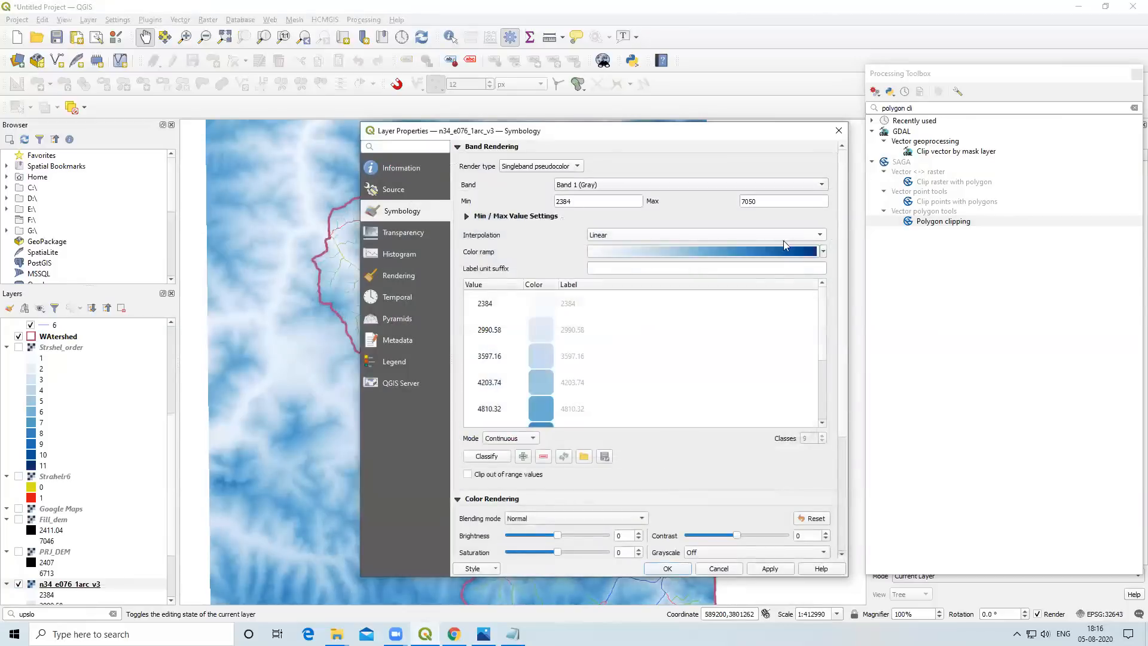
{"action": "left_click", "coordinate": [820, 253]}
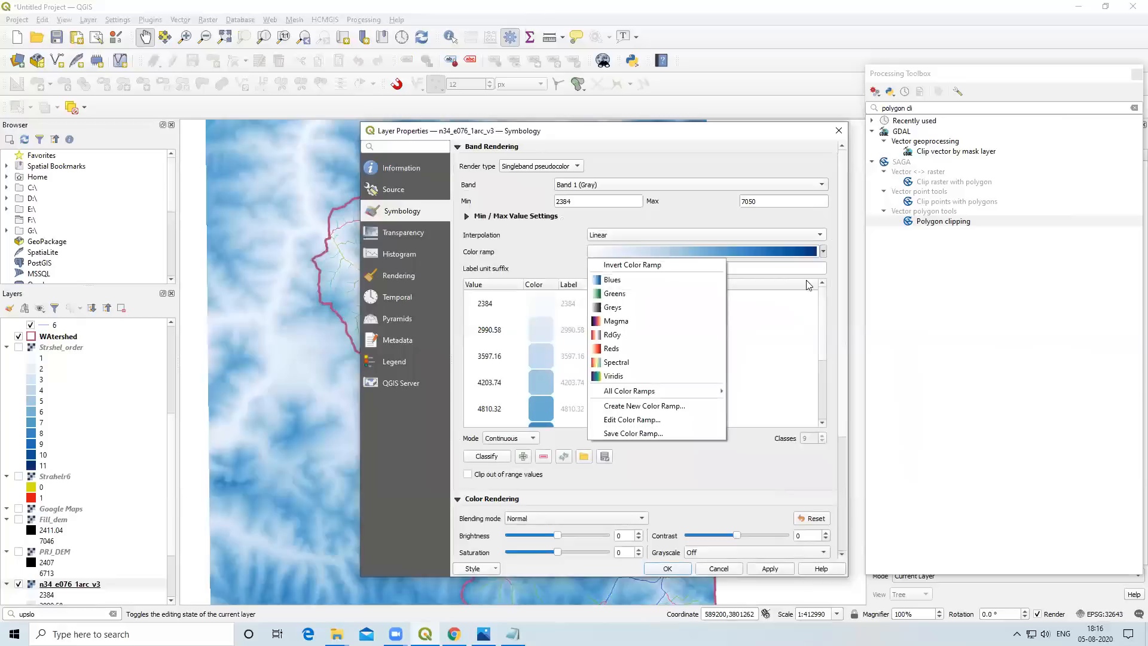
{"action": "left_click", "coordinate": [645, 362]}
{"action": "left_click", "coordinate": [769, 567]}
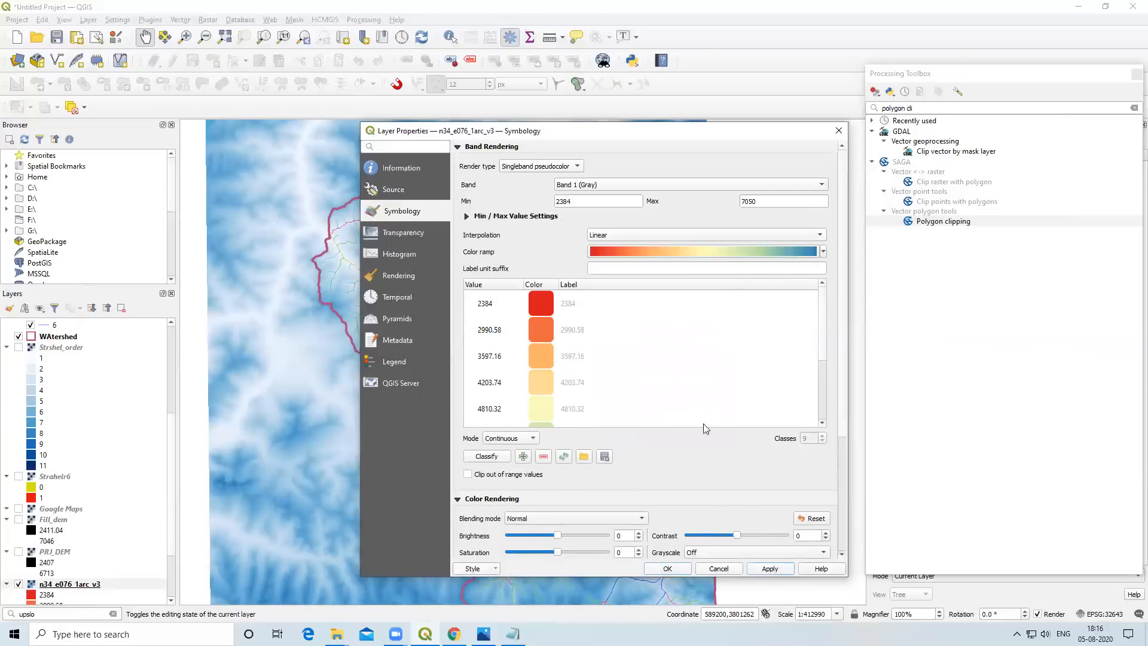
{"action": "left_click_drag", "start_coordinate": [683, 138], "coordinate": [1053, 16]}
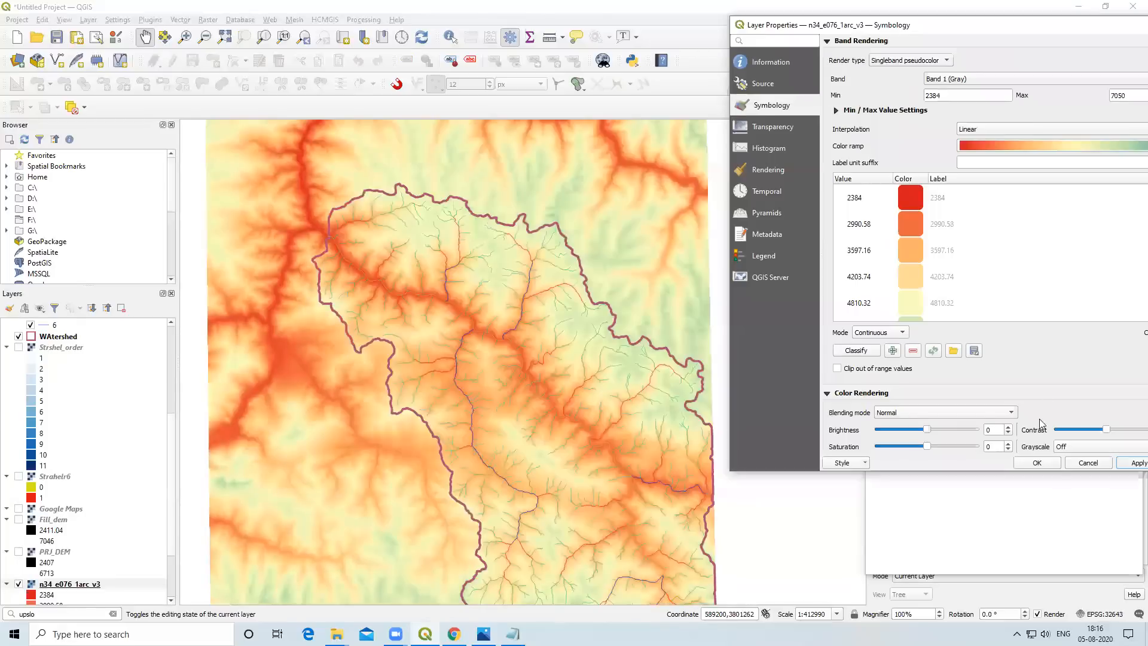
{"action": "left_click", "coordinate": [1044, 463]}
Set the line width of the order 6 stream category in the clipped channel network to 1.06 millimeters.
{"action": "scroll", "coordinate": [473, 317], "scroll_direction": "down", "scroll_amount": 2}
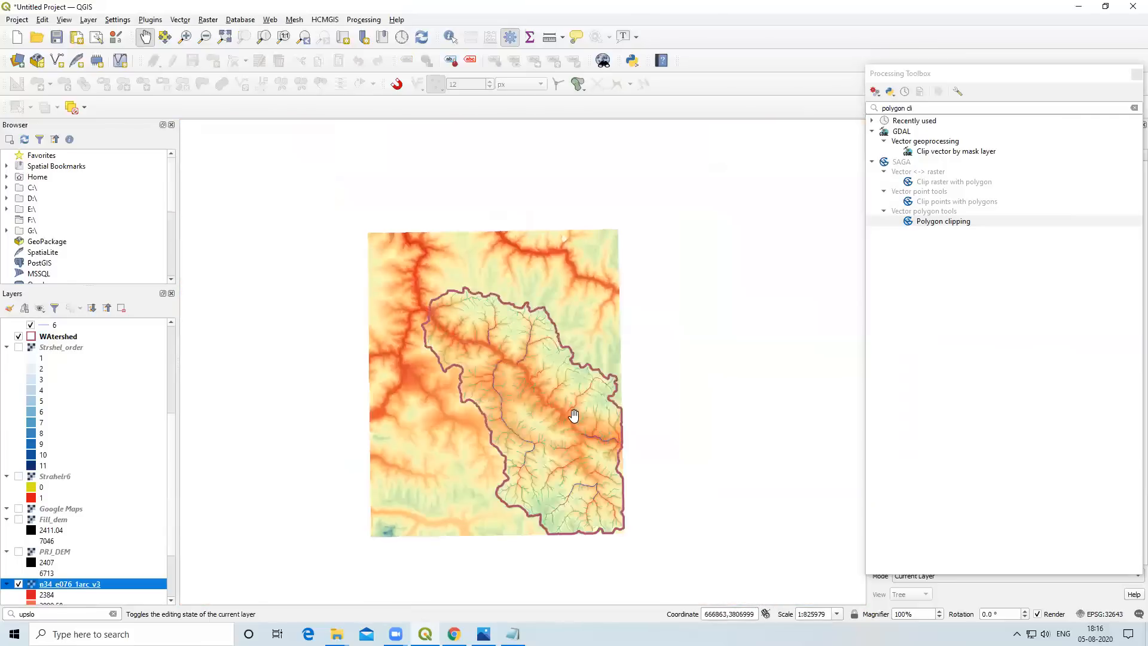
{"action": "left_click_drag", "start_coordinate": [574, 416], "coordinate": [519, 351]}
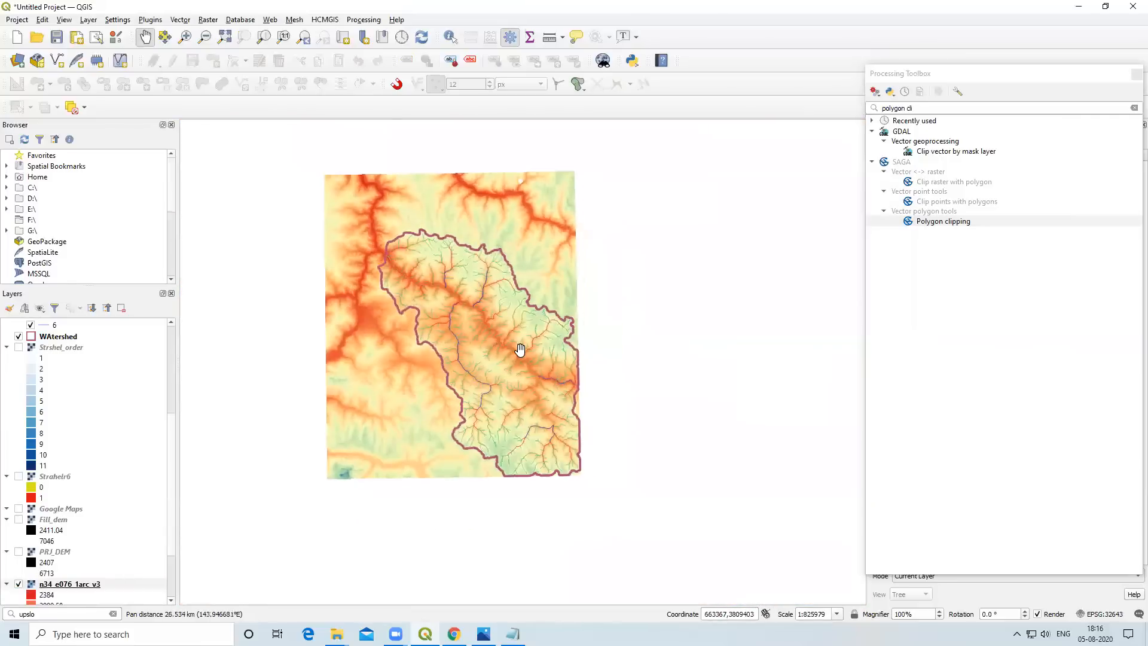
{"action": "scroll", "coordinate": [517, 351], "scroll_direction": "up", "scroll_amount": 2}
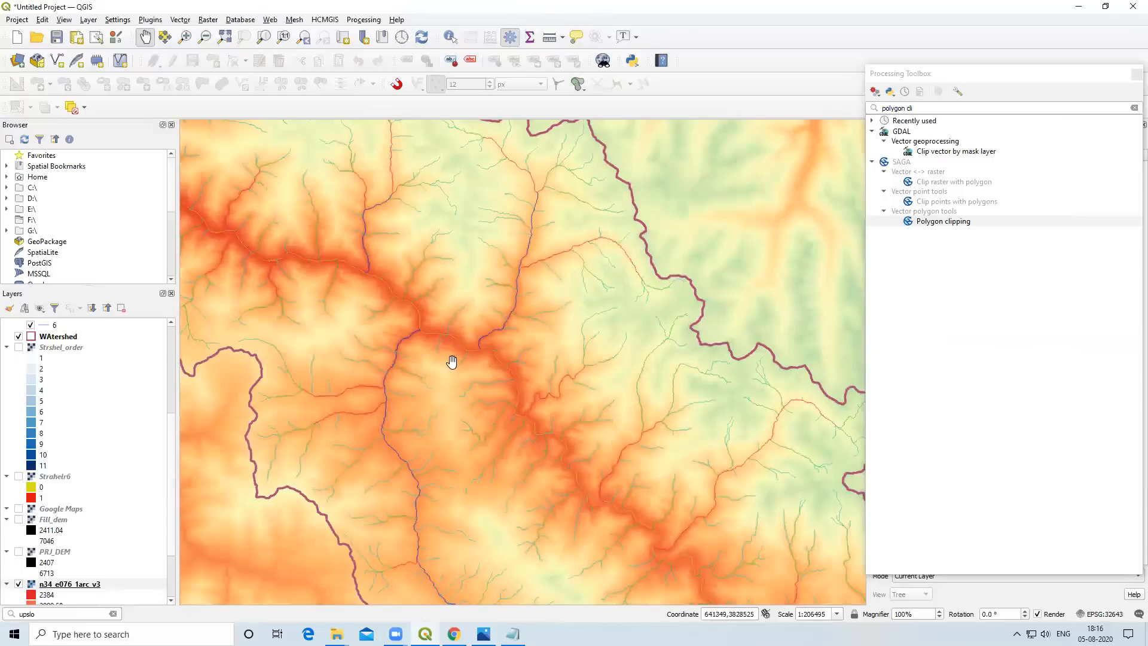
{"action": "left_click_drag", "start_coordinate": [478, 419], "coordinate": [540, 300]}
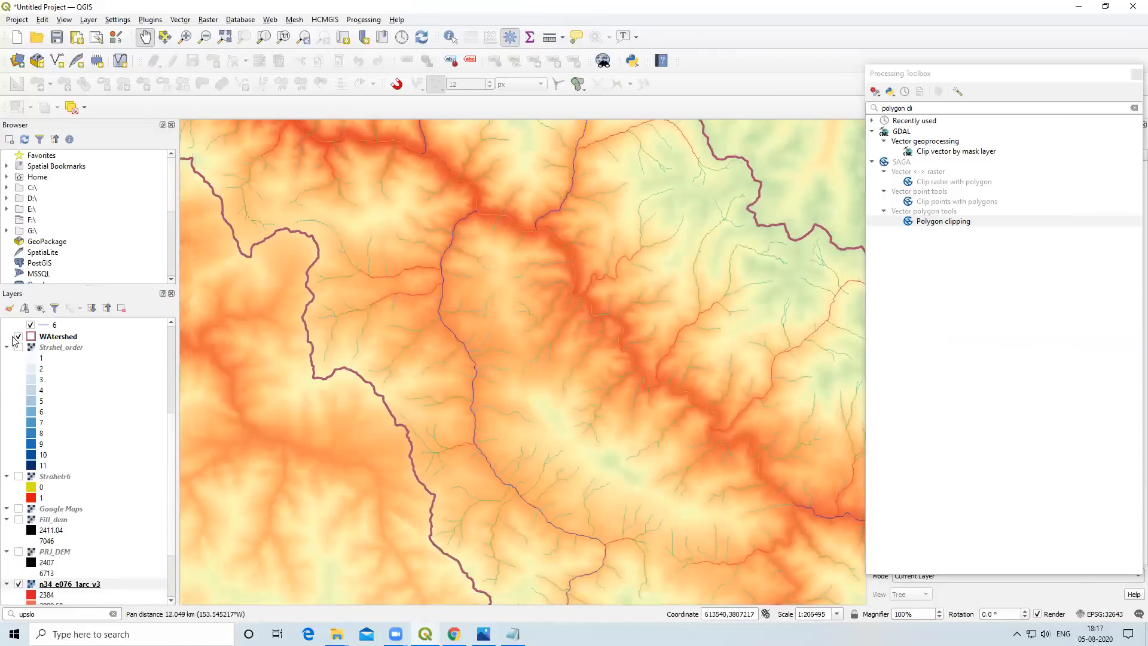
{"action": "scroll", "coordinate": [57, 344], "scroll_direction": "up", "scroll_amount": 2}
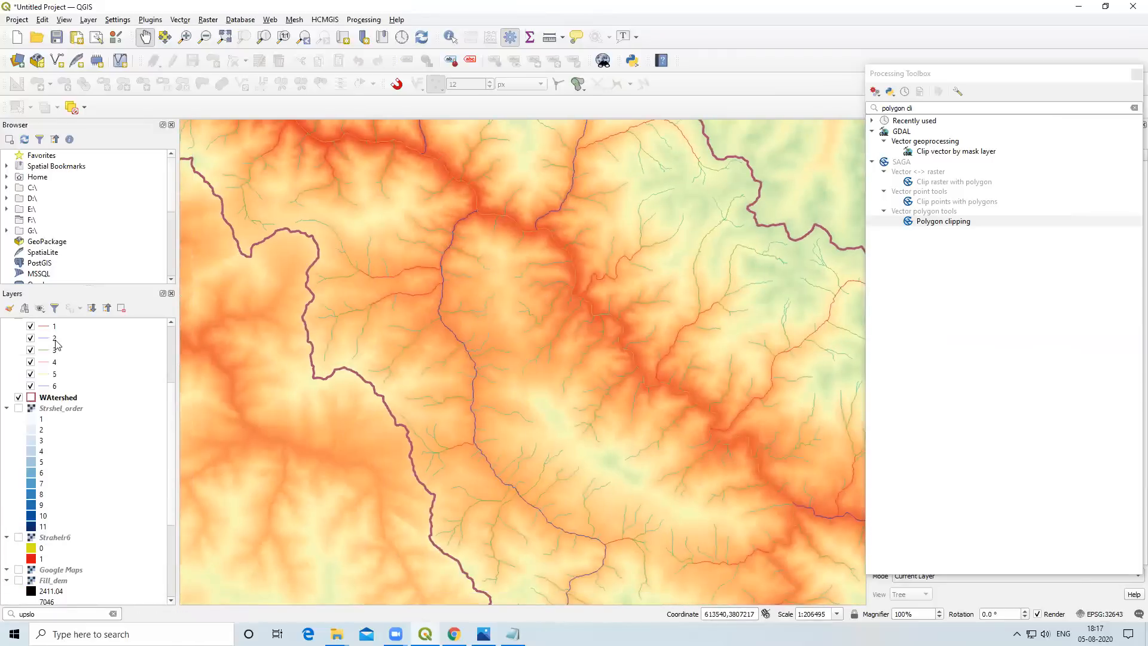
{"action": "left_click", "coordinate": [51, 388]}
{"action": "double_click", "coordinate": [40, 388]}
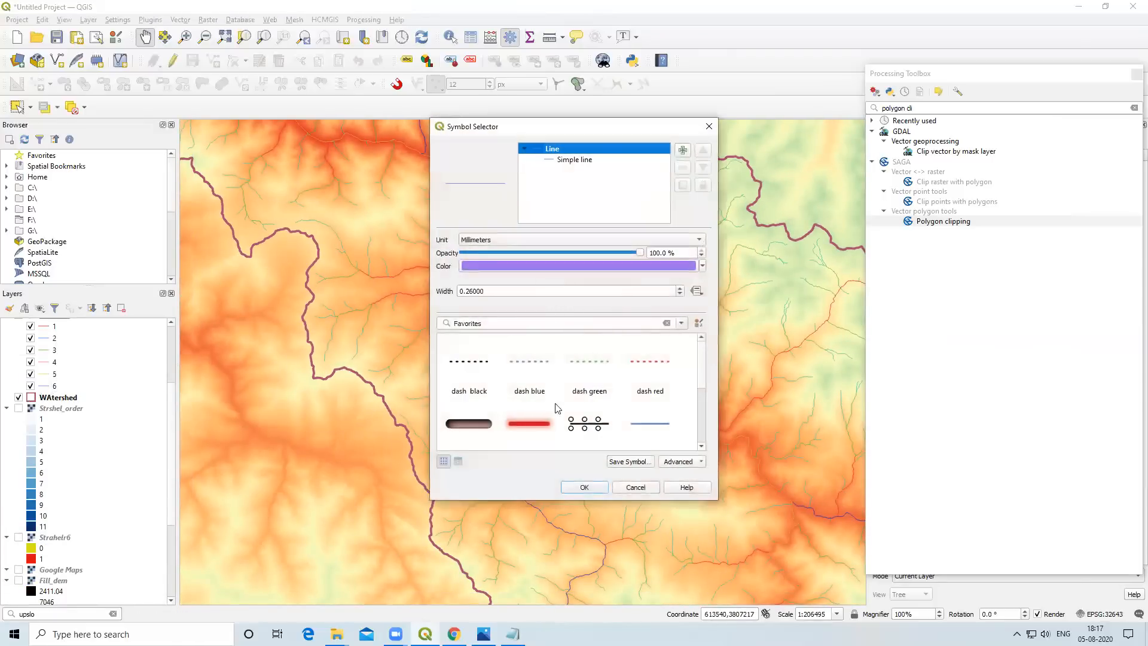
{"action": "left_click", "coordinate": [702, 266]}
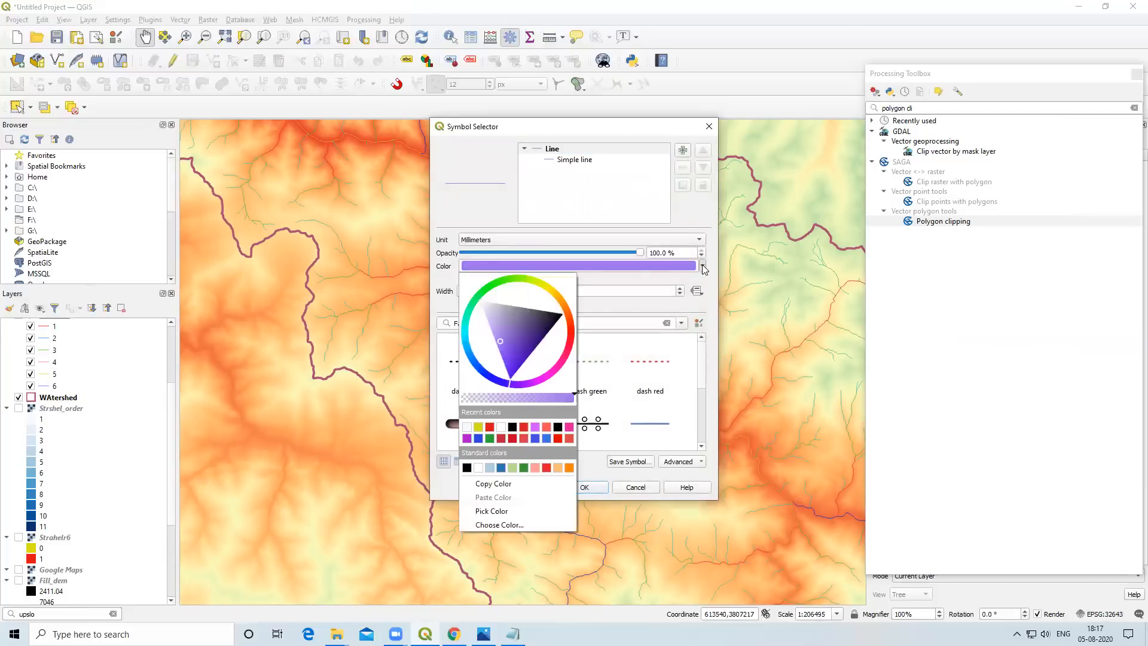
{"action": "left_click", "coordinate": [702, 266]}
{"action": "left_click", "coordinate": [680, 289]}
{"action": "left_click", "coordinate": [680, 288]}
{"action": "left_click", "coordinate": [680, 289]}
{"action": "left_click", "coordinate": [680, 288]}
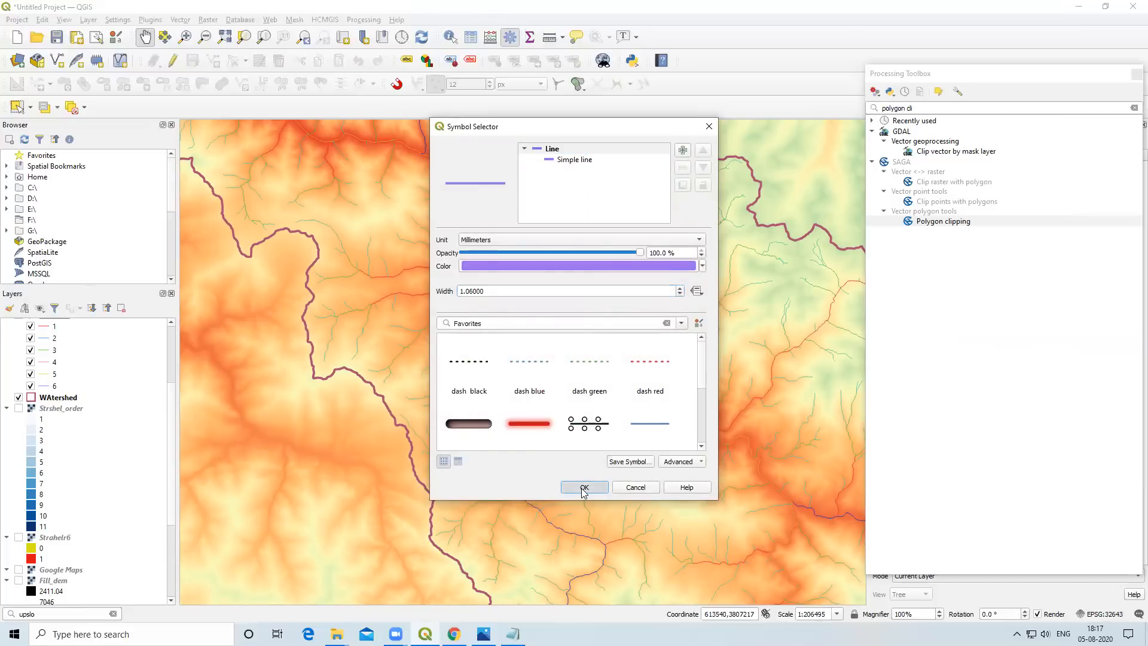
{"action": "left_click", "coordinate": [584, 486]}
{"action": "scroll", "coordinate": [572, 449], "scroll_direction": "up", "scroll_amount": 2}
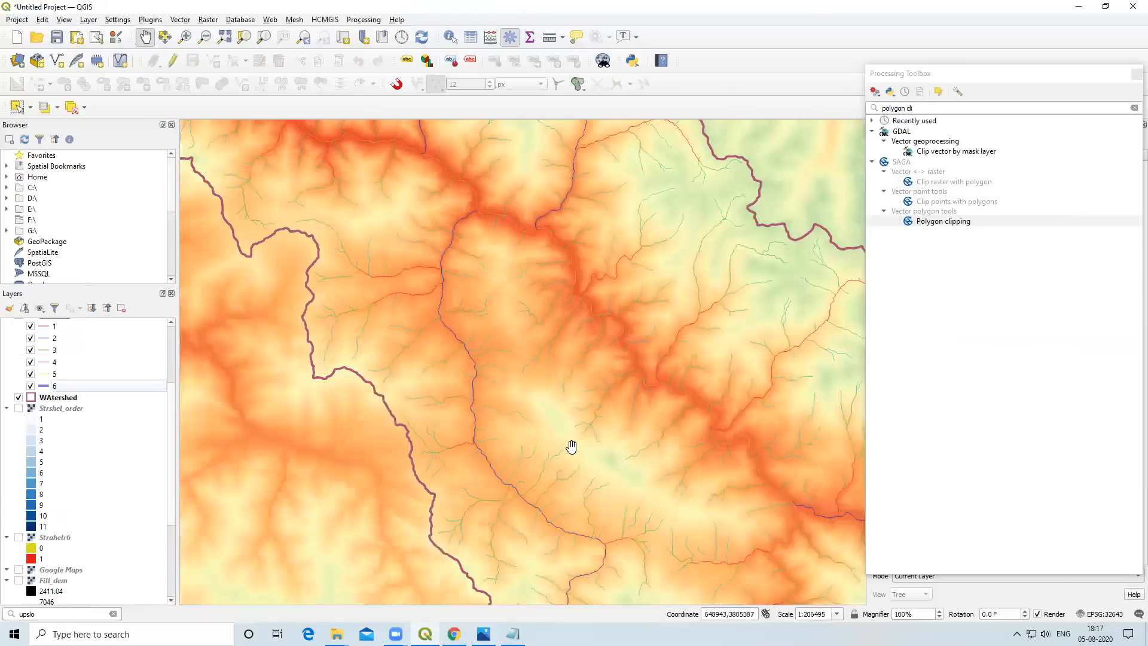
{"action": "scroll", "coordinate": [580, 443], "scroll_direction": "down", "scroll_amount": 2}
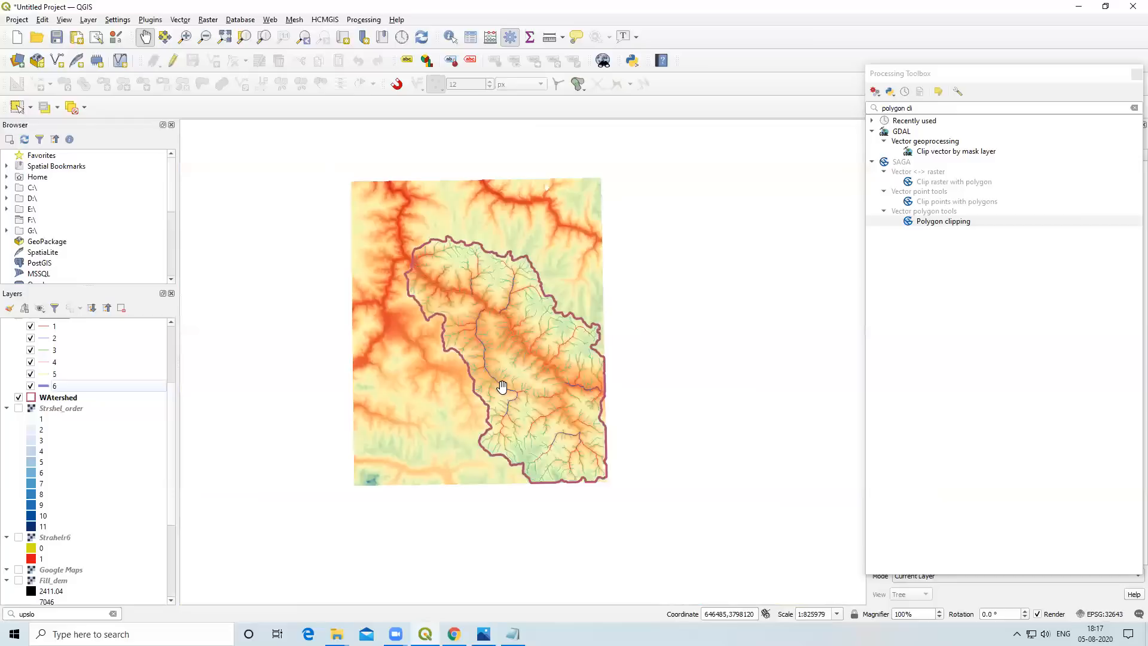
{"action": "scroll", "coordinate": [514, 382], "scroll_direction": "up", "scroll_amount": 1}
{"action": "scroll", "coordinate": [560, 401], "scroll_direction": "down", "scroll_amount": 1}
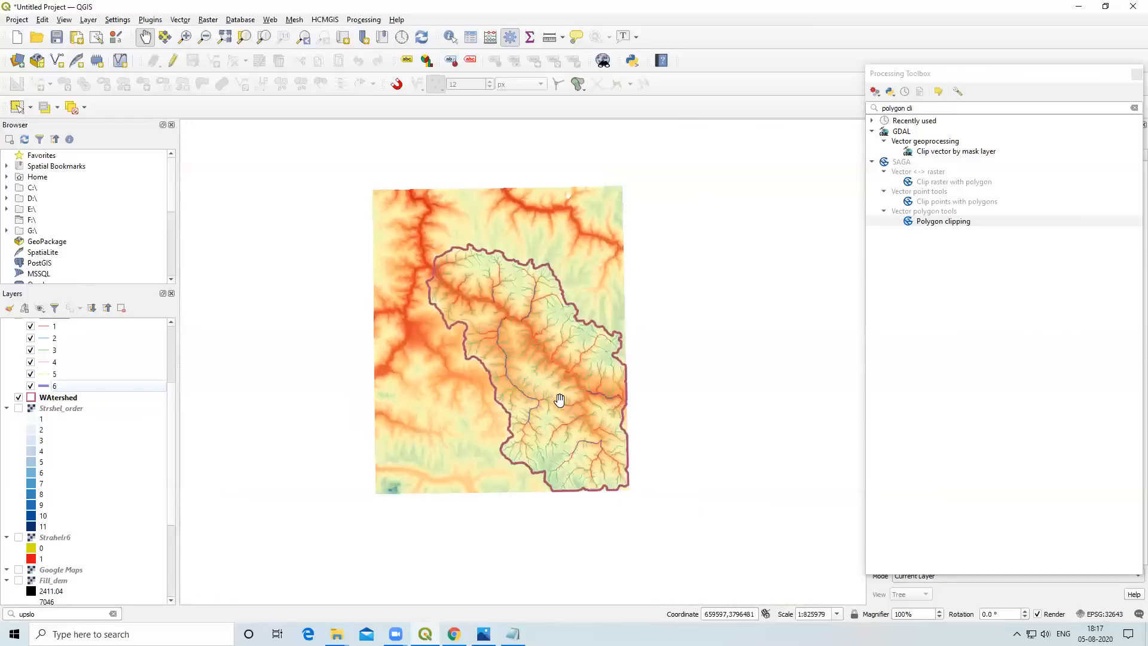
{"action": "scroll", "coordinate": [496, 356], "scroll_direction": "up", "scroll_amount": 1}
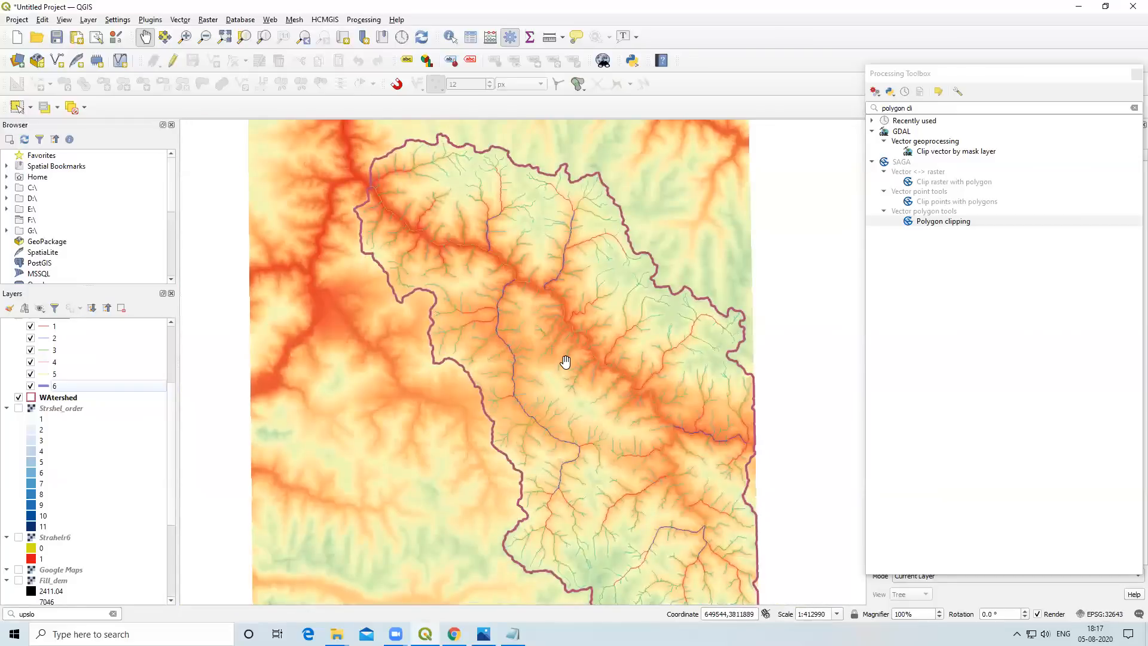